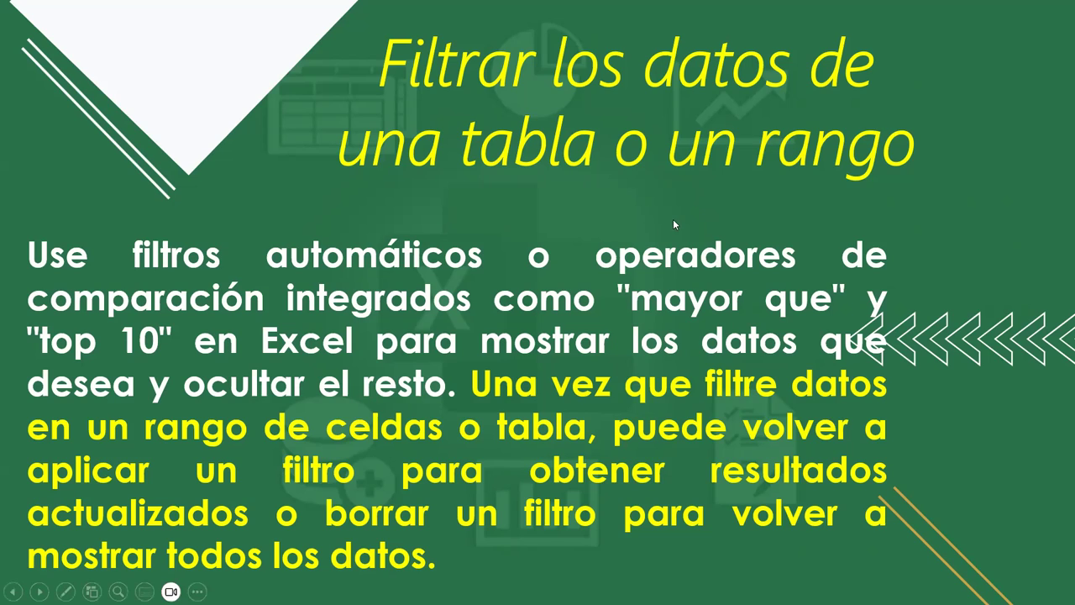
# - Advance the slideshow past the filter-use slide to the 'Filtrar un rango de datos' slide
pyautogui.click(732, 216)
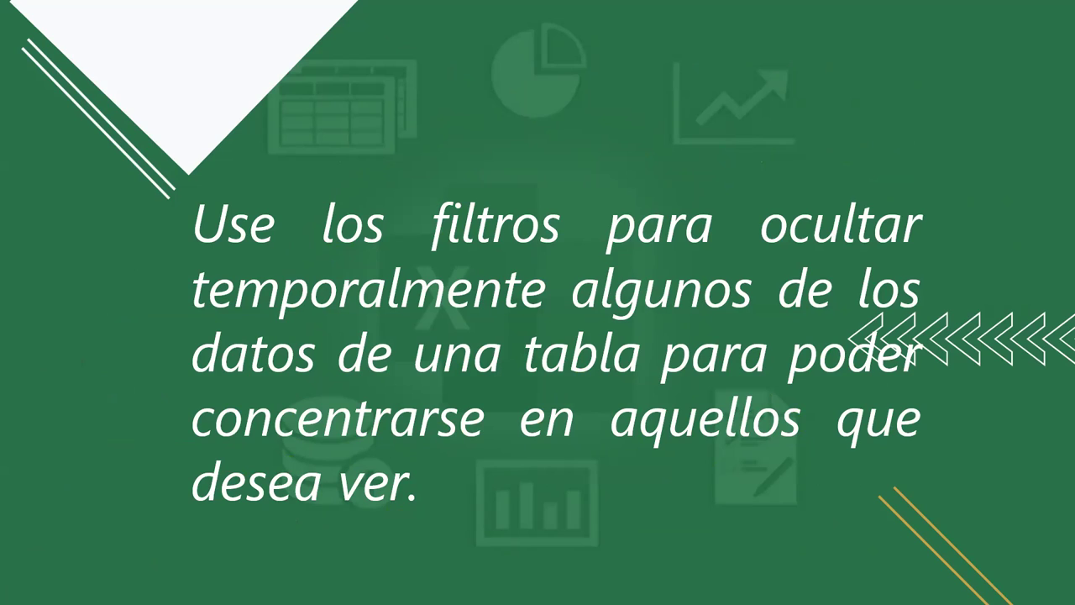
pyautogui.click(495, 500)
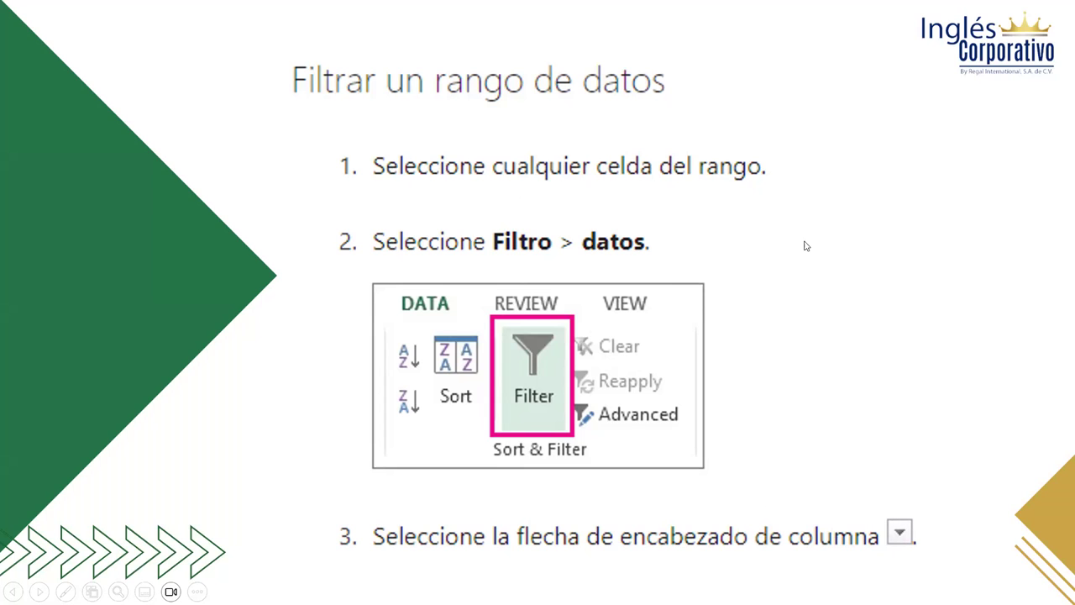
# - Step through the number-filter and custom autofilter steps, backing up once, to 'Filtrar datos en una tabla'
pyautogui.click(814, 326)
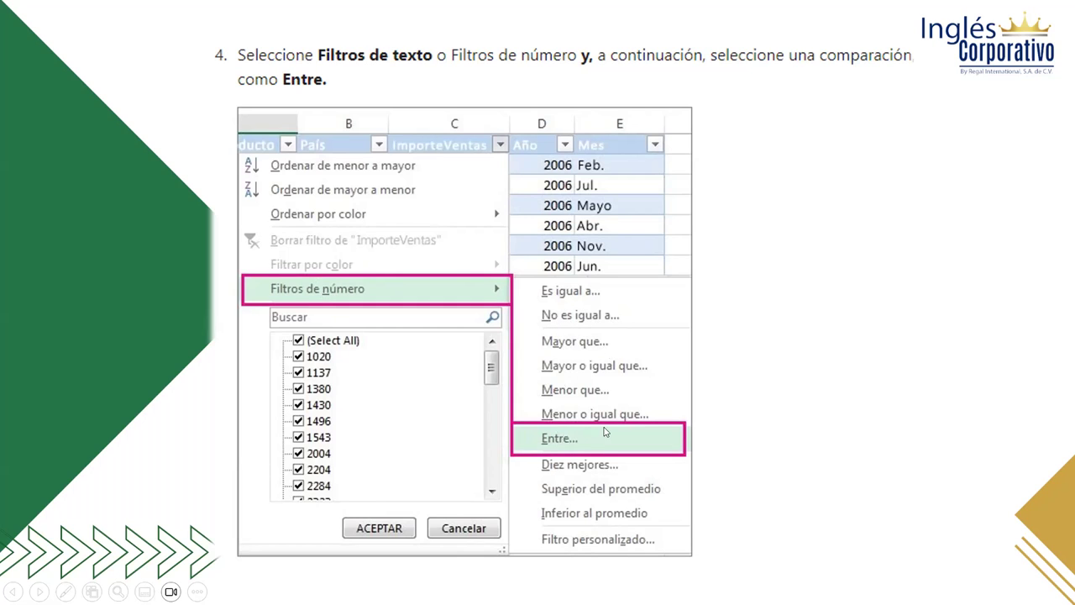
pyautogui.click(731, 340)
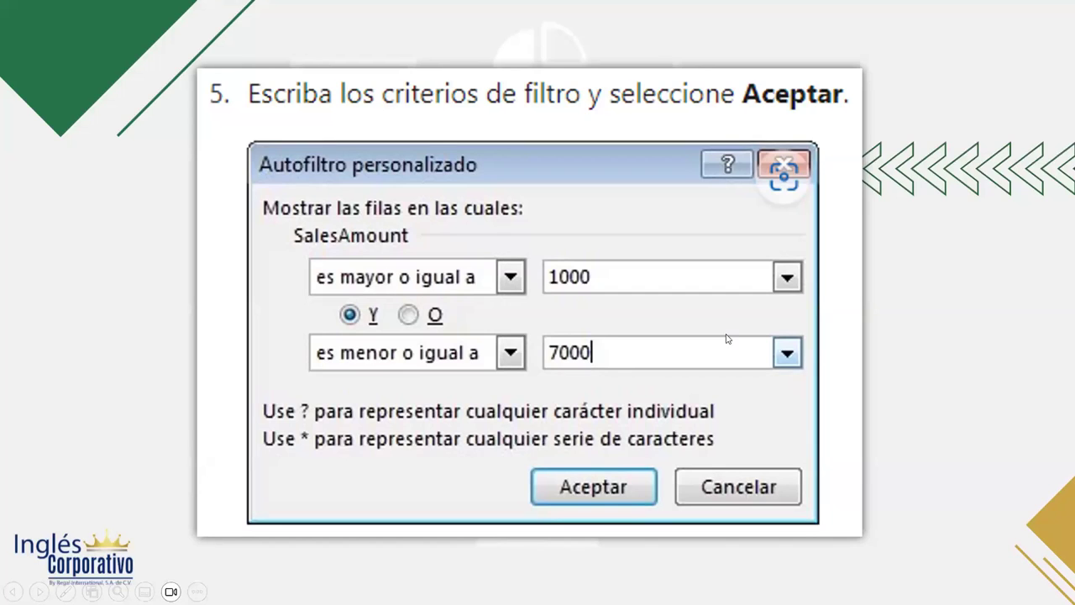
pyautogui.press('Left')
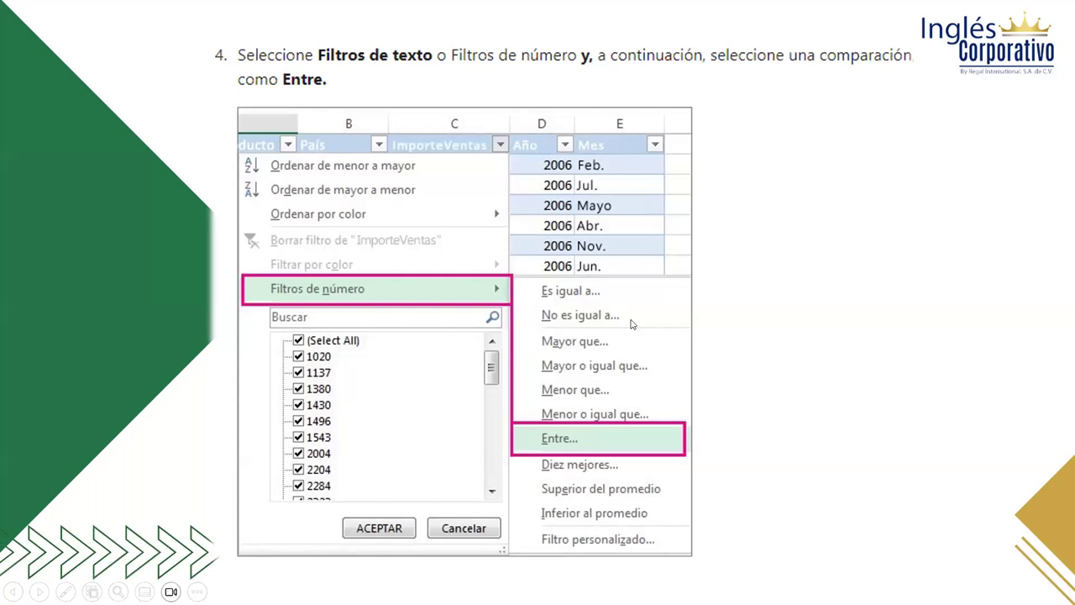
pyautogui.click(664, 340)
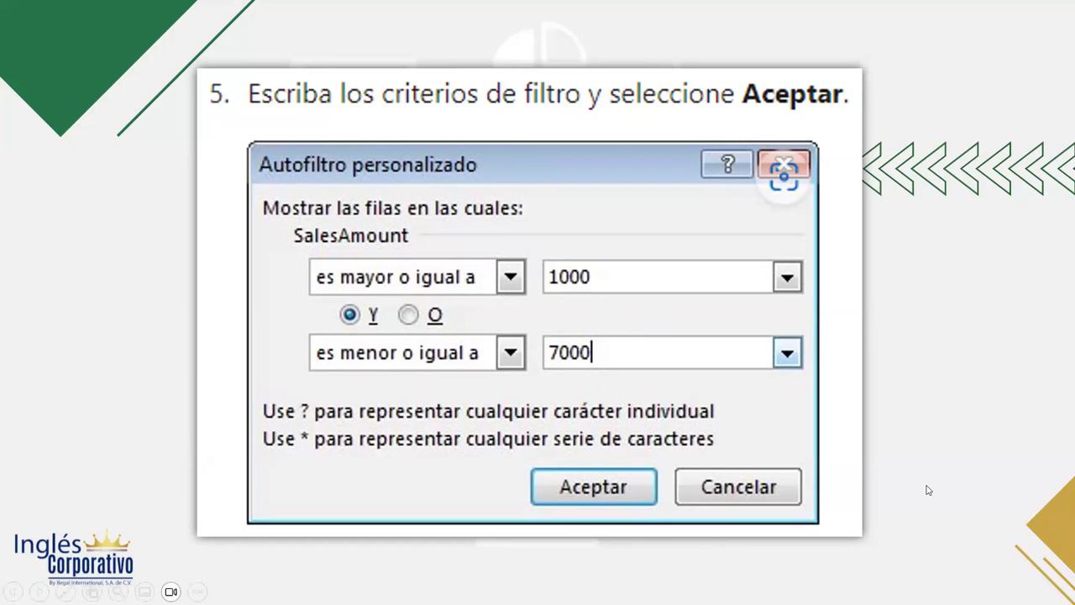
pyautogui.click(716, 349)
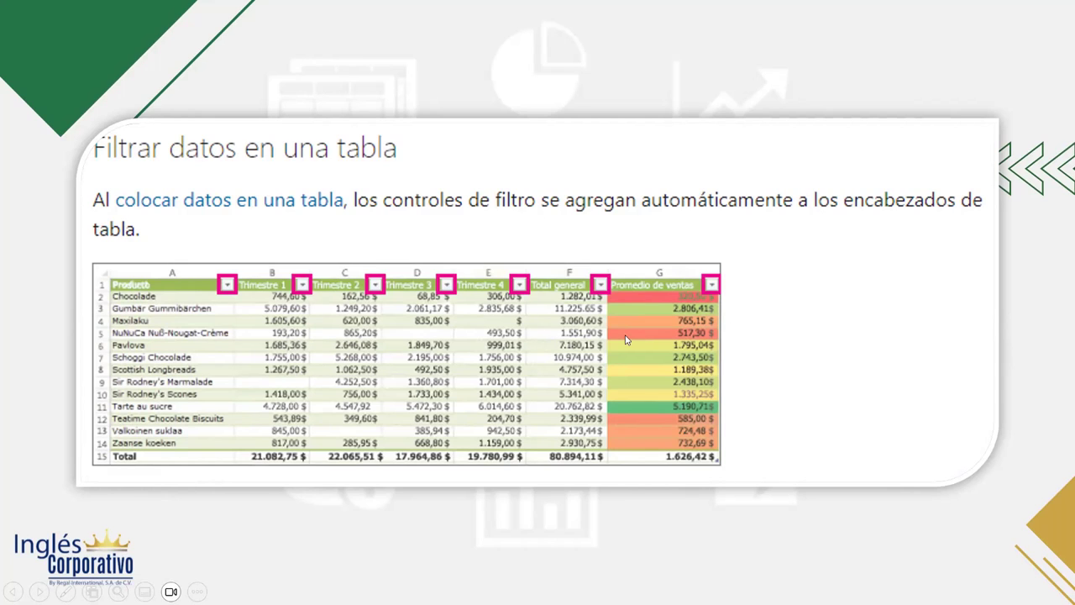
# - Advance through the filter-dropdown steps slide to the EJEMPLOS title slide
pyautogui.click(913, 274)
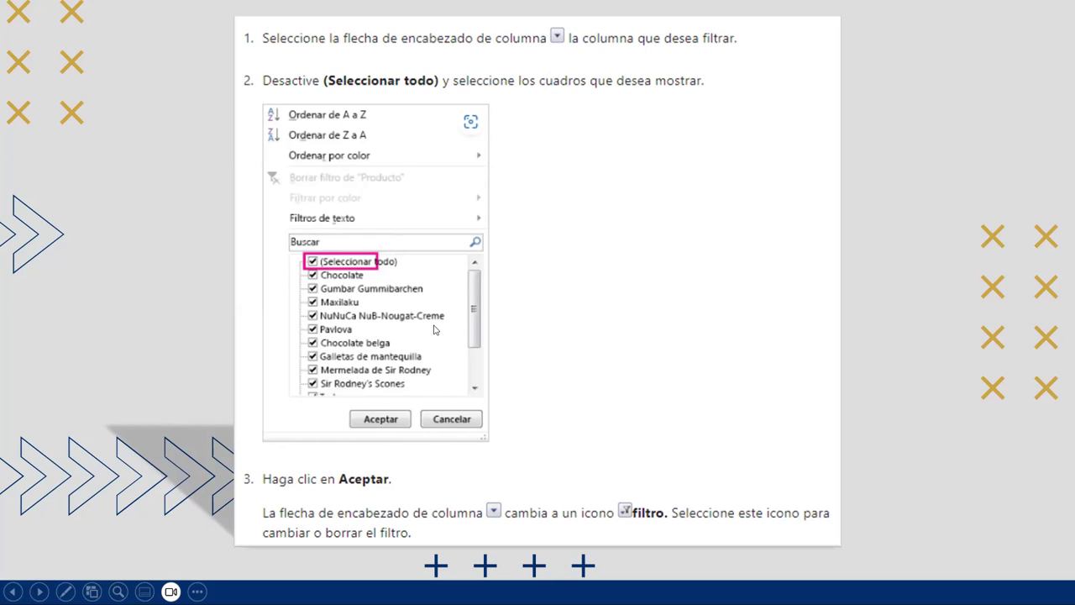
pyautogui.click(553, 300)
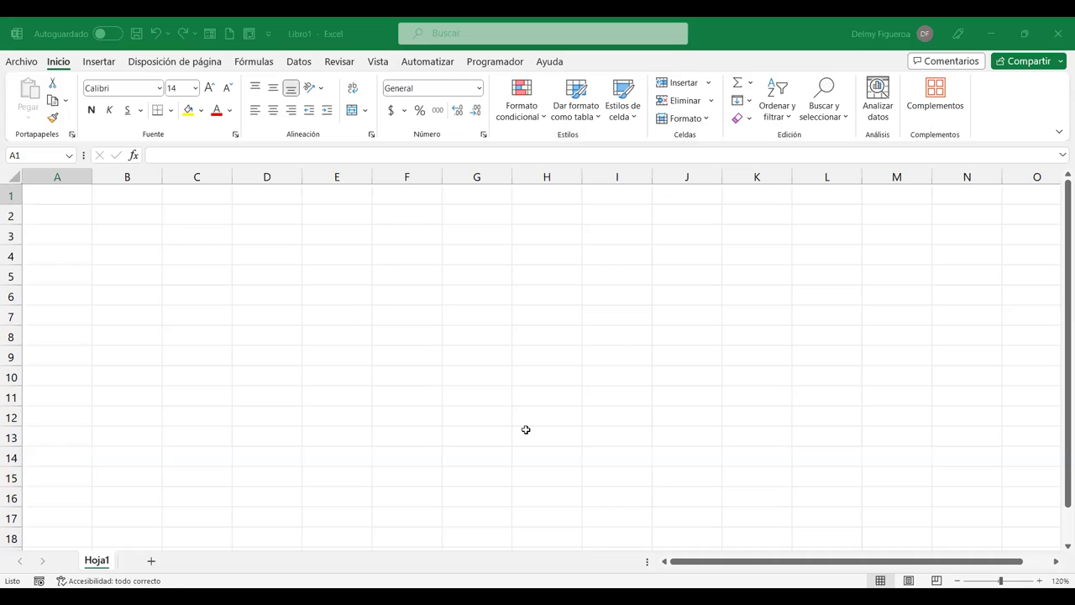
# - Type FECHA, VENDEDOR, ZONA, CANTIDAD, TOTAL across A1:E1 and widen columns B and D to fit
pyautogui.write('FECHA')
pyautogui.press('Tab')
pyautogui.write('VENDEDOR')
pyautogui.press('Tab')
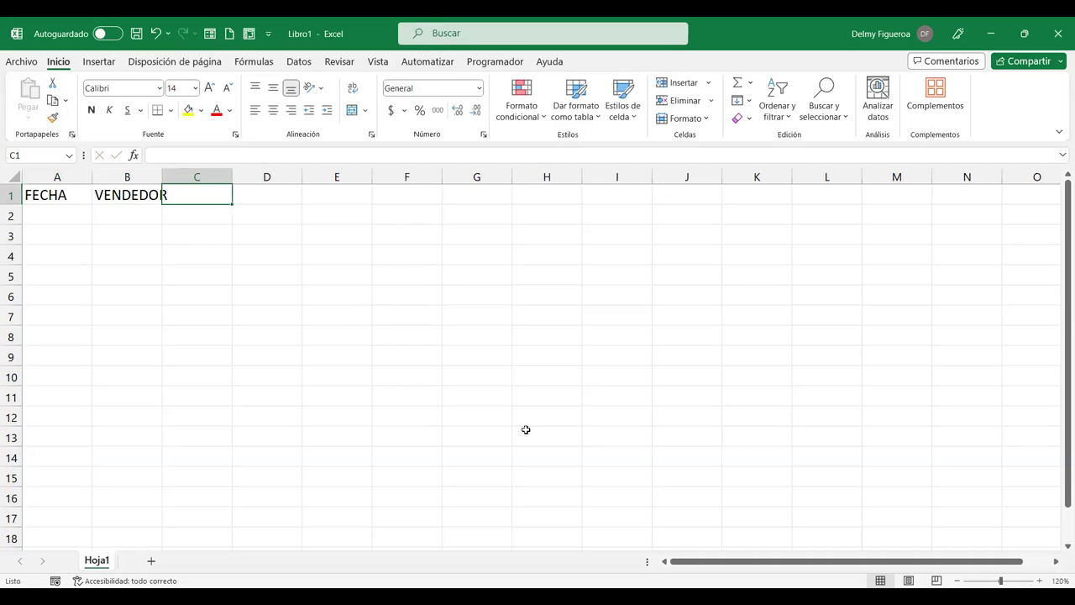
pyautogui.write('ZONA')
pyautogui.press('Tab')
pyautogui.write('CANTIDAD')
pyautogui.press('Tab')
pyautogui.write('TOTAL')
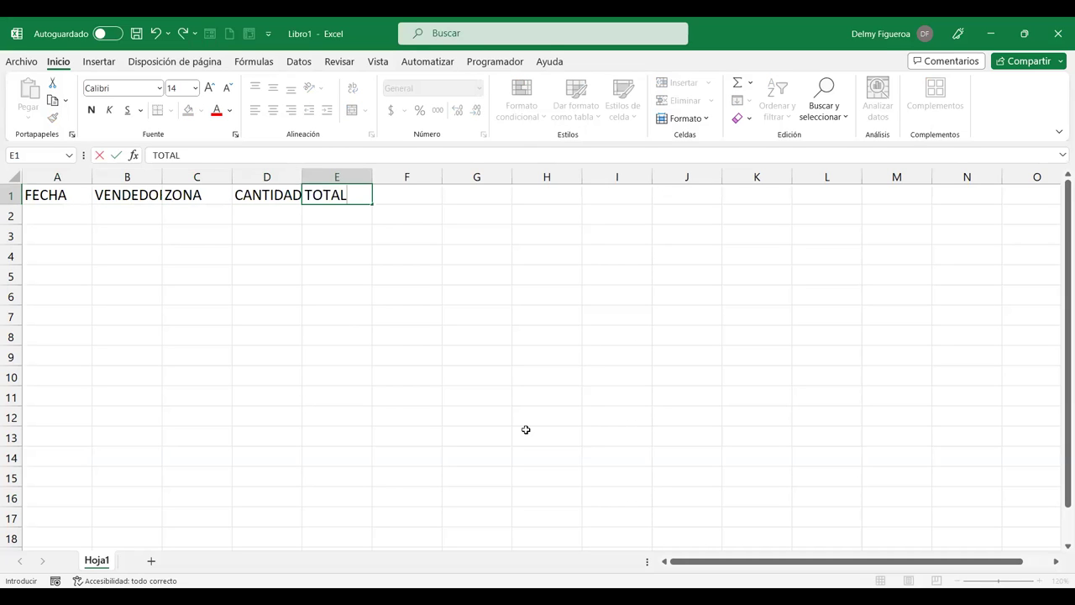
pyautogui.press('Return')
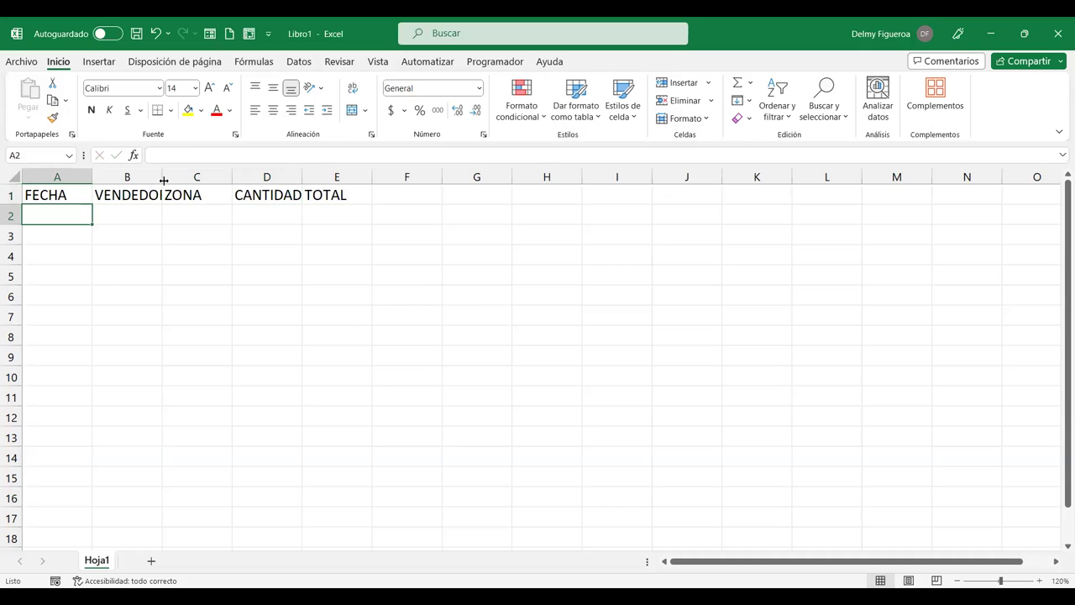
pyautogui.doubleClick(163, 178)
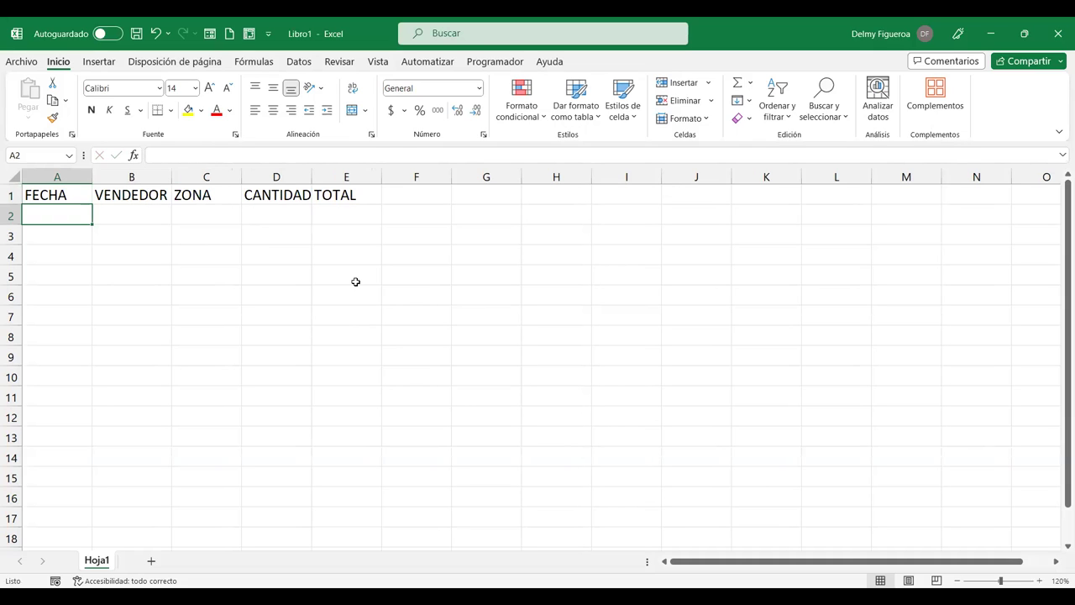
pyautogui.moveTo(312, 176); pyautogui.dragTo(315, 176)
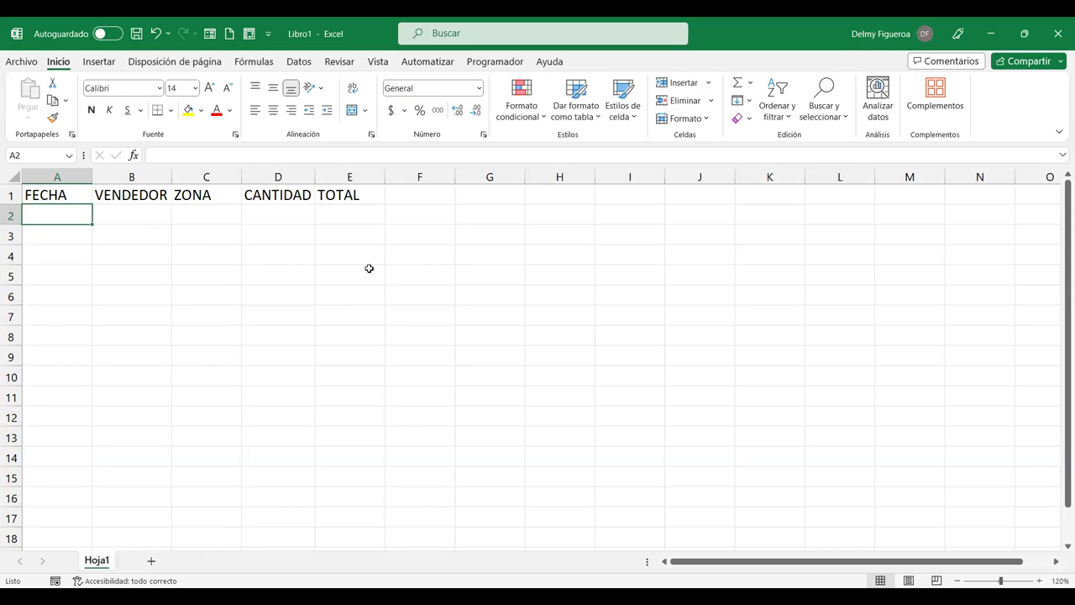
# - Enter the start date 1/1/2019 in cell H2
pyautogui.write('+')
pyautogui.click(556, 217)
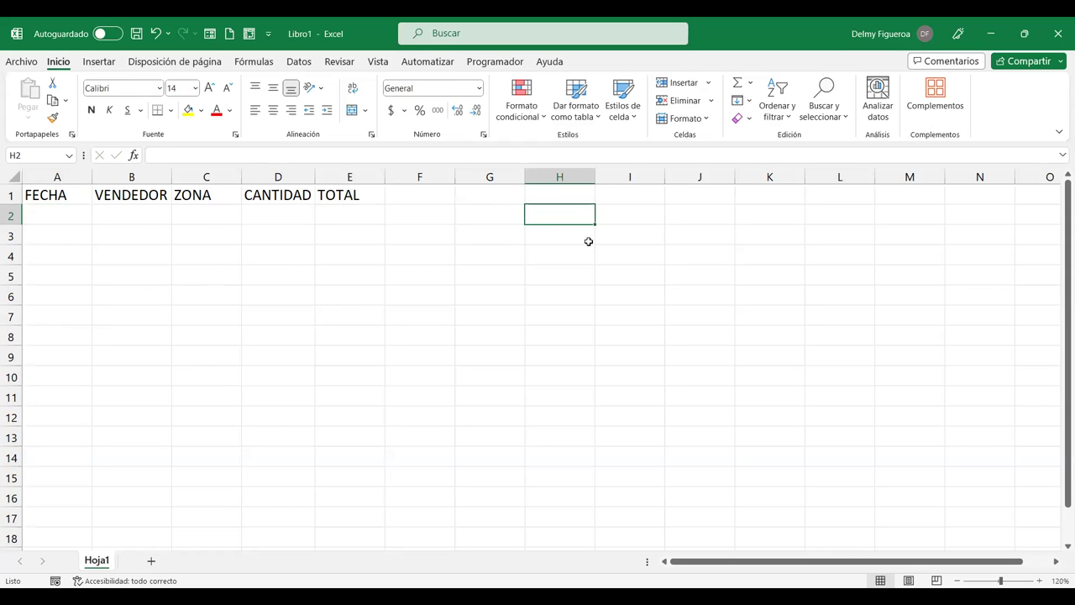
pyautogui.press('End')
pyautogui.press('alt')
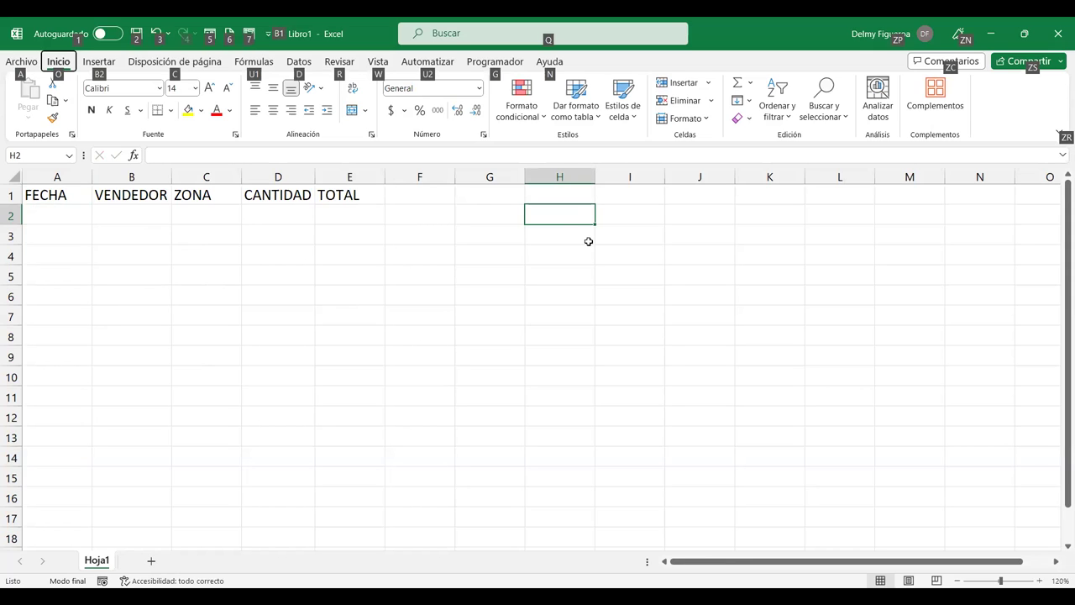
pyautogui.click(600, 234)
pyautogui.press('Left')
pyautogui.press('Up')
pyautogui.press('F2')
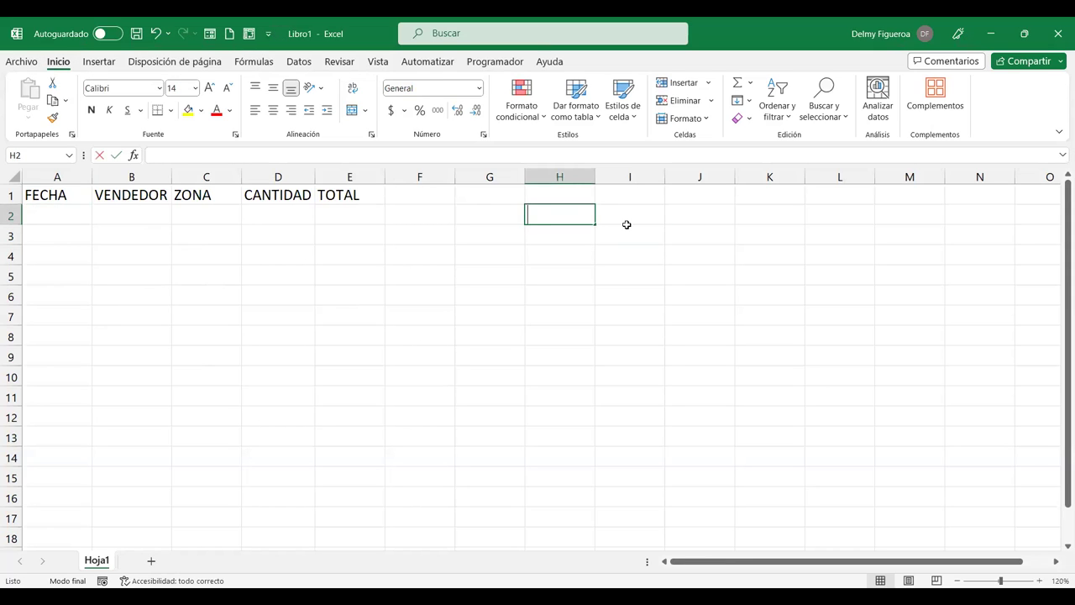
pyautogui.write('1/1/209')
pyautogui.press('BackSpace')
pyautogui.write('19')
pyautogui.press('Return')
# - Add 31/12/2021 in H3 and format H2:H3 as General, showing 43466 and 44561
pyautogui.write('31/12/2021')
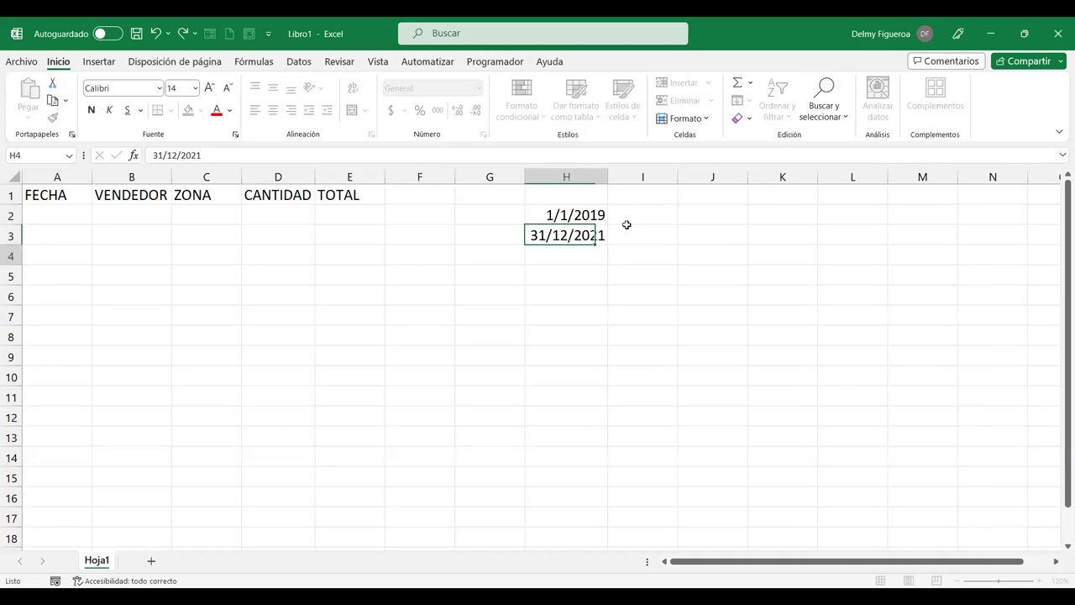
pyautogui.press('Return')
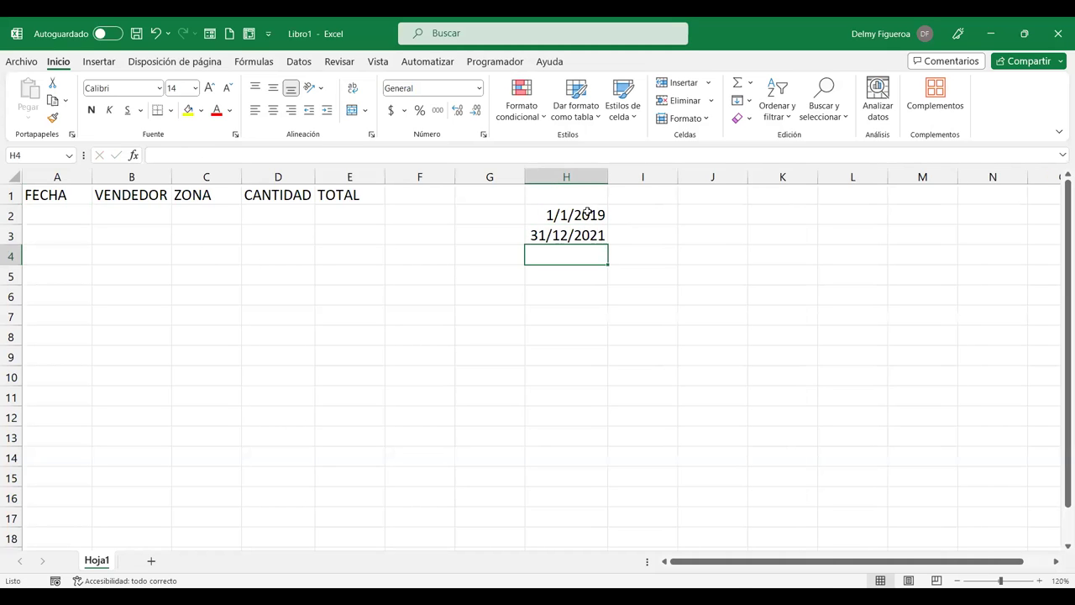
pyautogui.moveTo(590, 212); pyautogui.dragTo(572, 234)
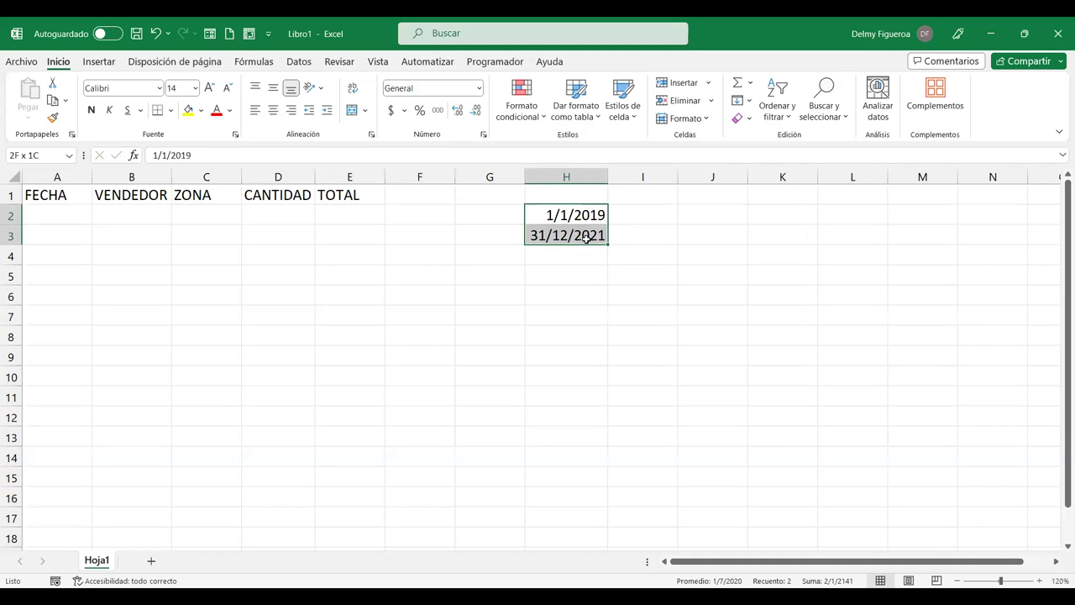
pyautogui.click(479, 89)
pyautogui.click(451, 115)
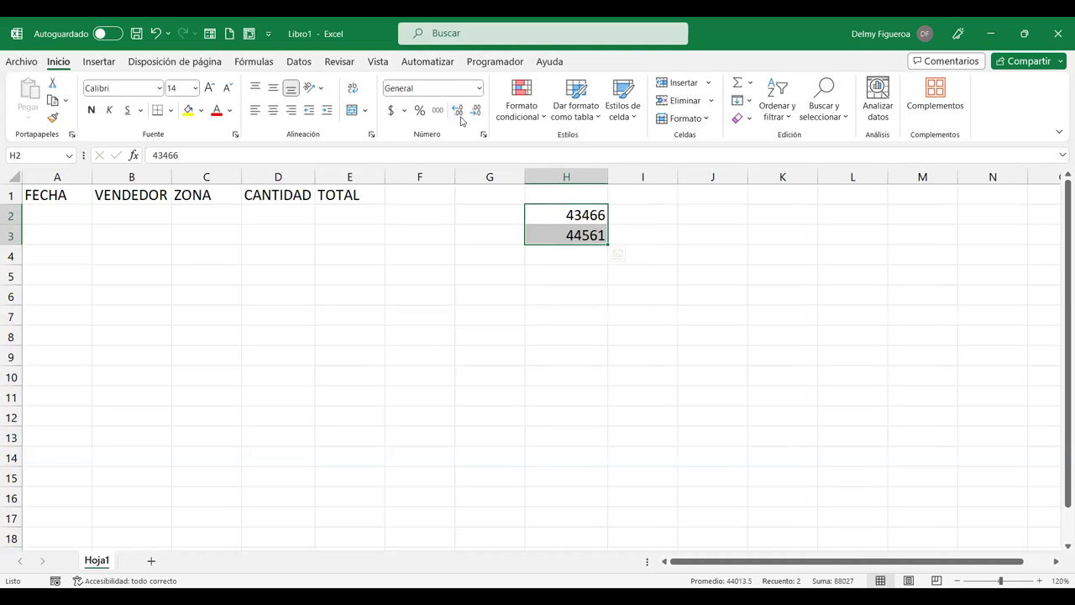
pyautogui.click(53, 215)
pyautogui.click(53, 215)
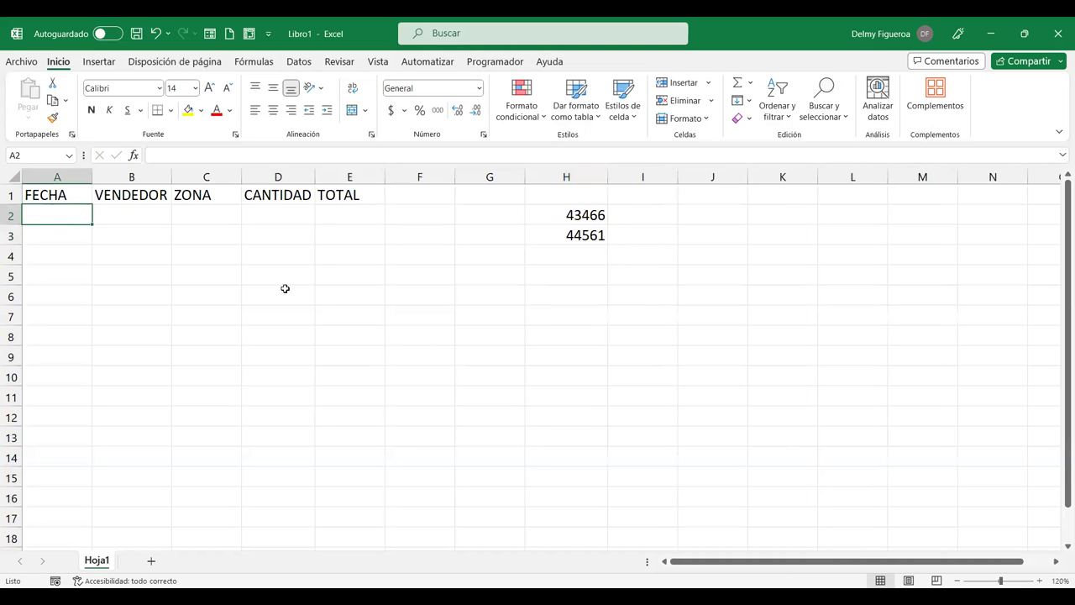
# - Enter =ALEATORIO.ENTRE(43466;44561) in A2 to generate a random date serial
pyautogui.write('+a')
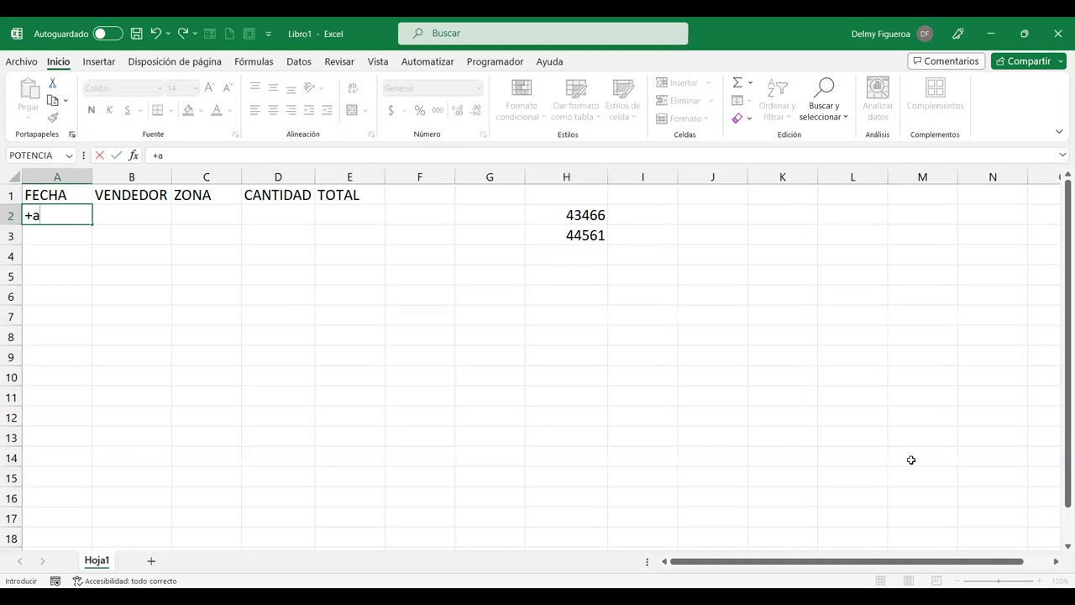
pyautogui.write('lea')
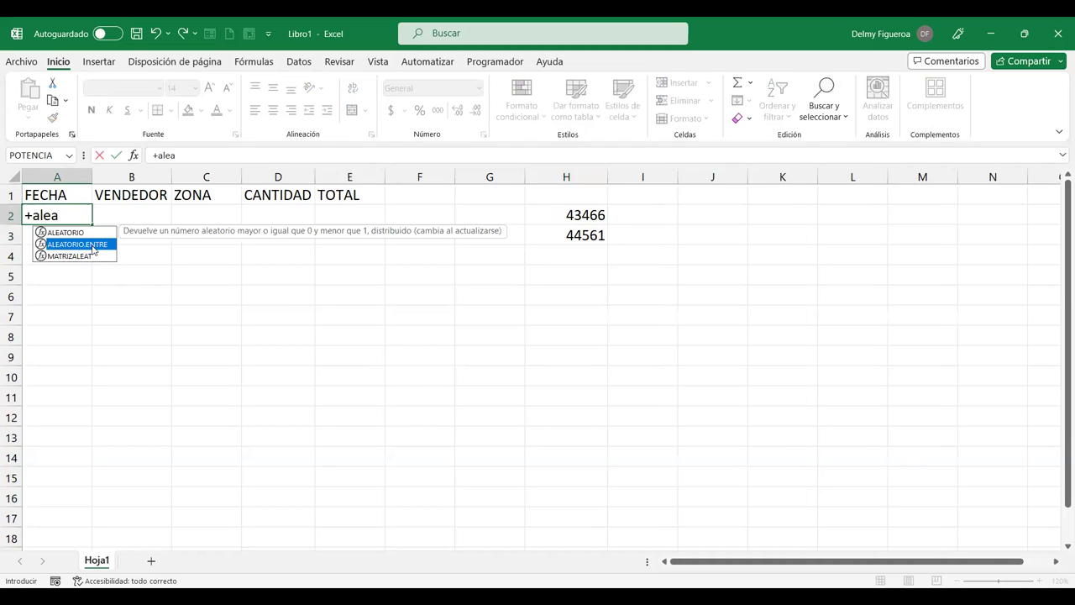
pyautogui.doubleClick(91, 244)
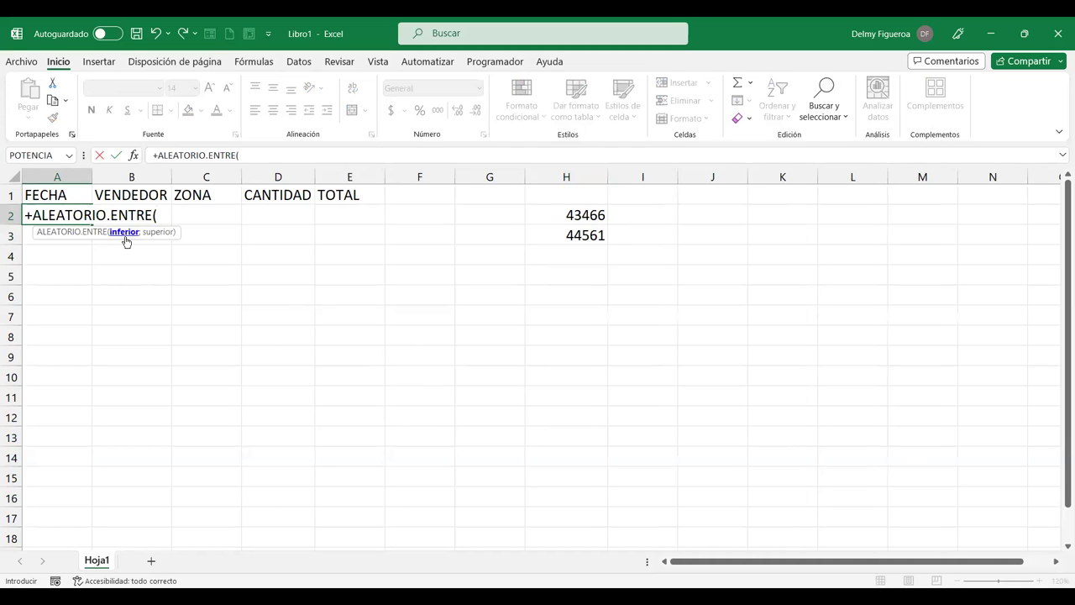
pyautogui.write('43466;')
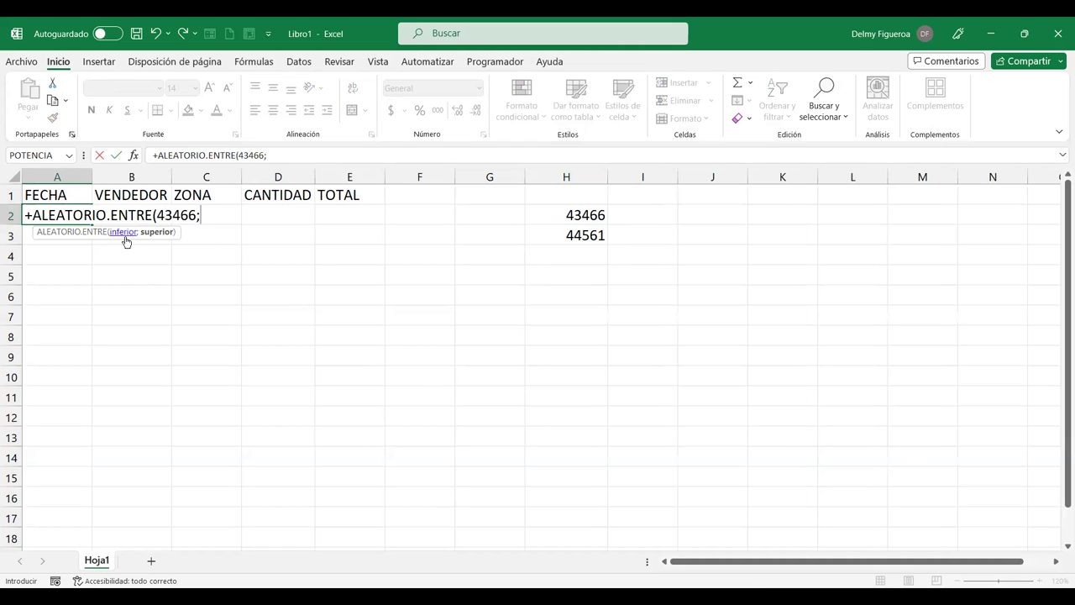
pyautogui.write('44561')
pyautogui.write(')')
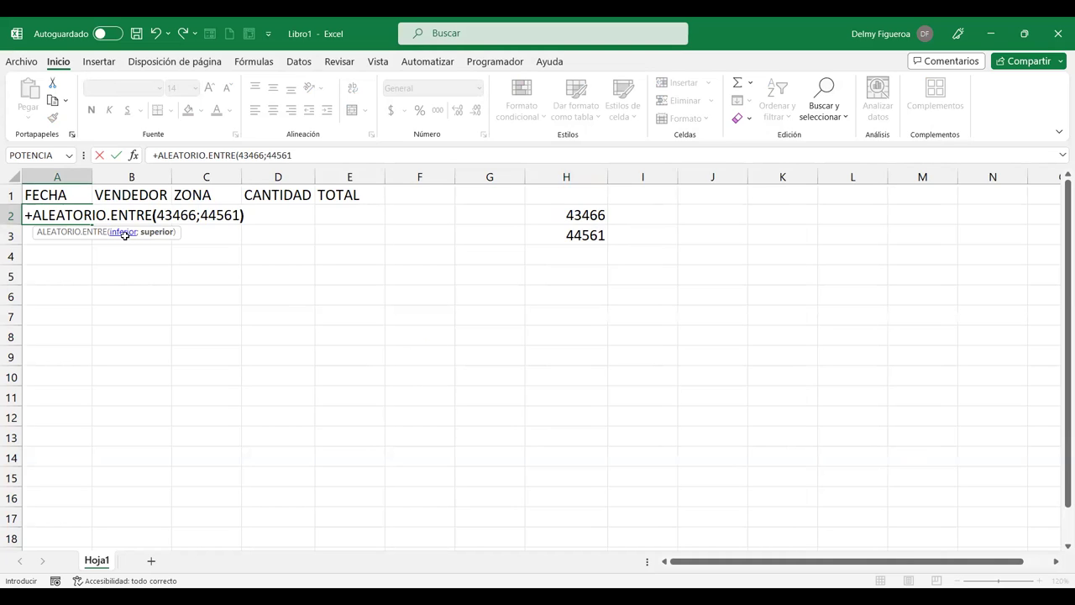
pyautogui.press('Return')
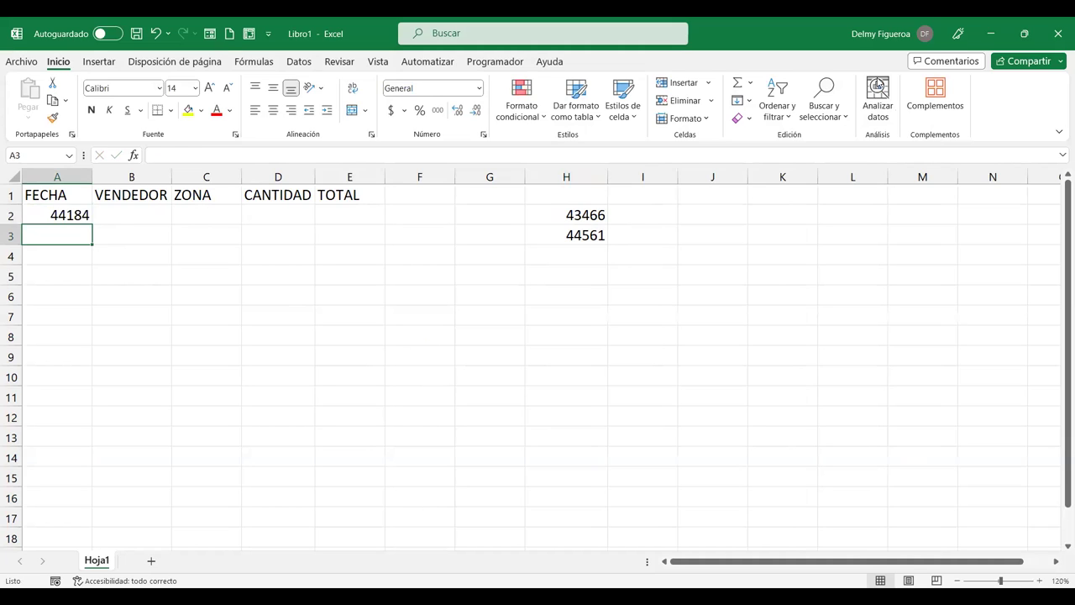
pyautogui.click(877, 84)
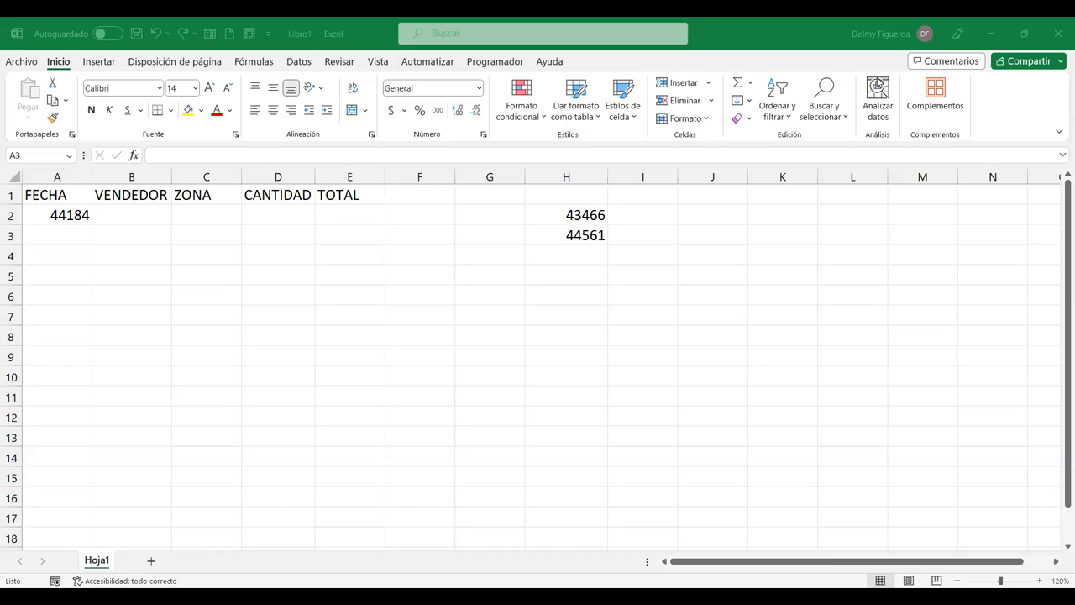
# - Enter VENDEDOR 1 in B2, autofit column B, and fill VENDEDOR 2–5 down to B6
pyautogui.click(134, 221)
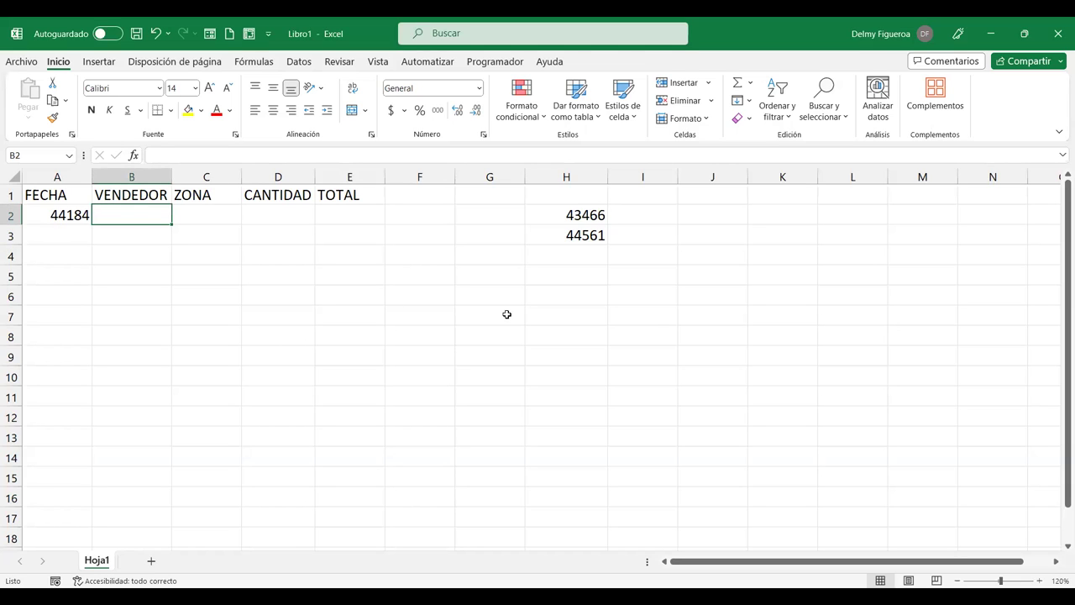
pyautogui.write('VENDEDOR 1')
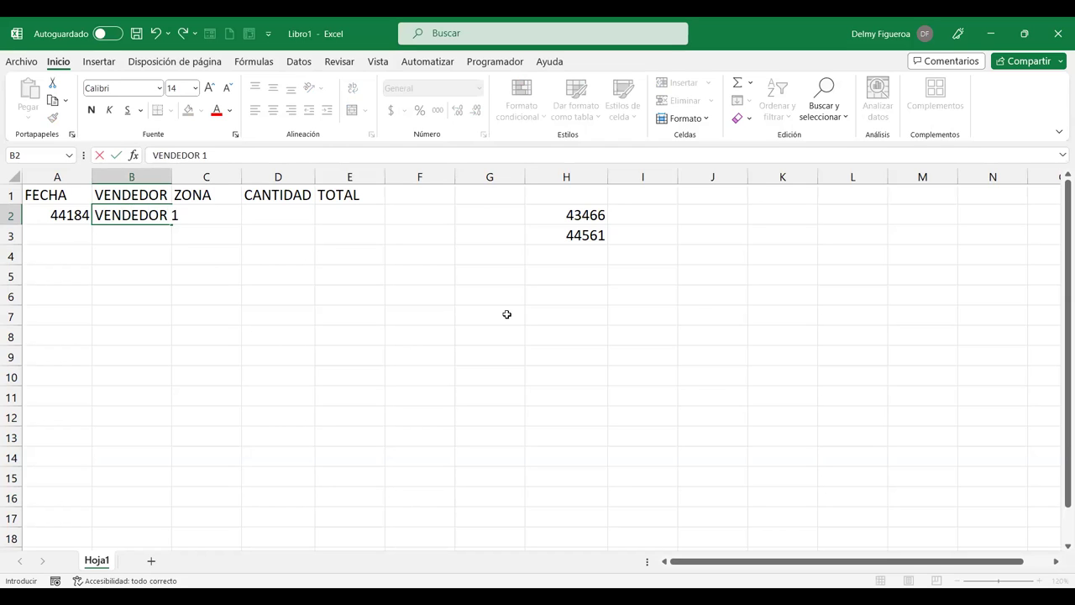
pyautogui.press('Return')
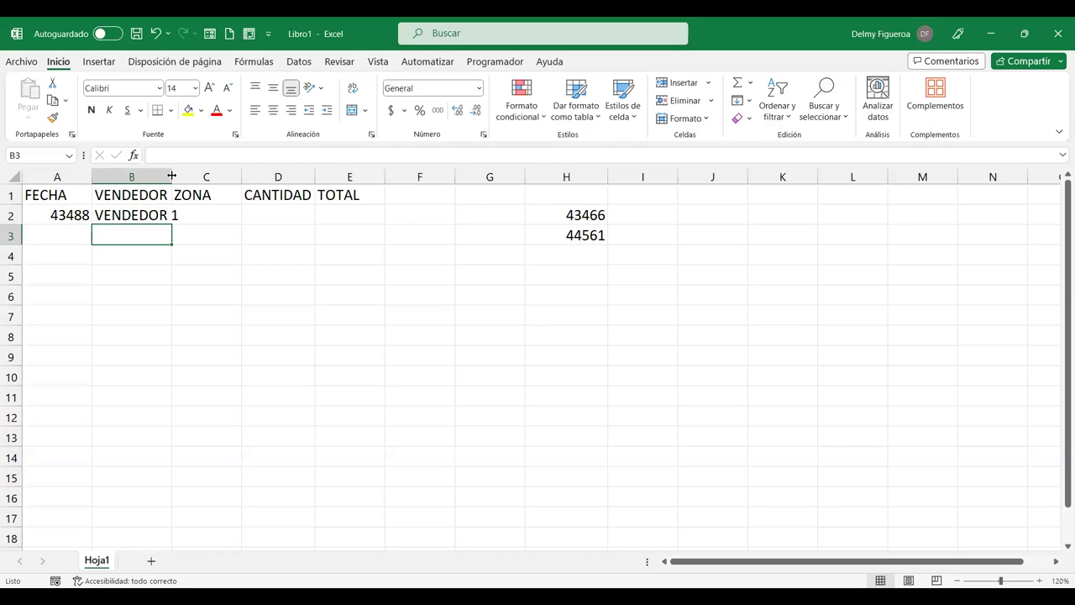
pyautogui.doubleClick(172, 177)
pyautogui.click(171, 216)
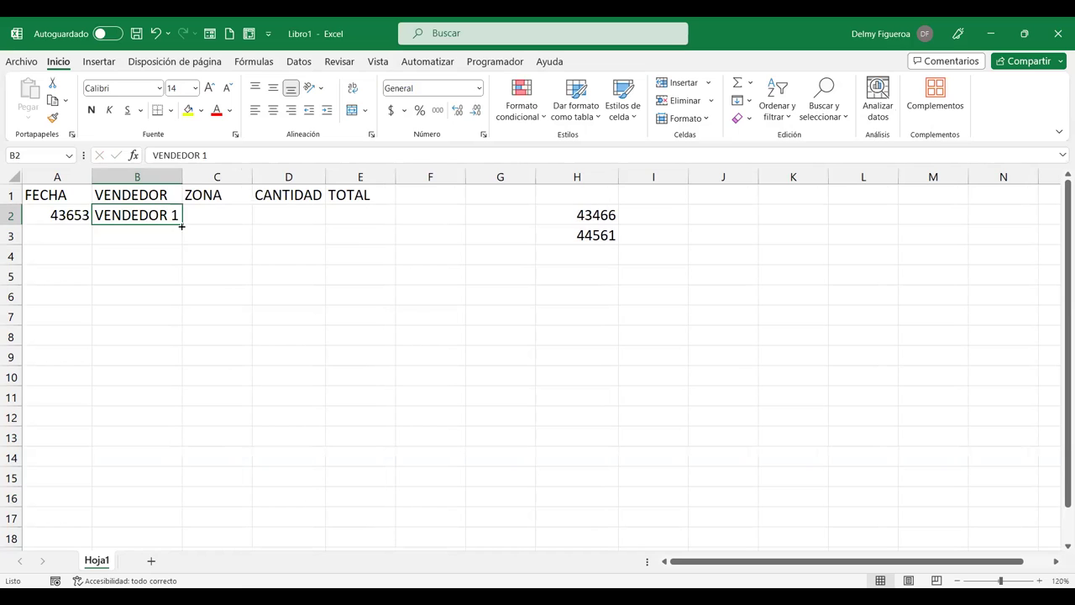
pyautogui.moveTo(181, 226); pyautogui.dragTo(181, 248)
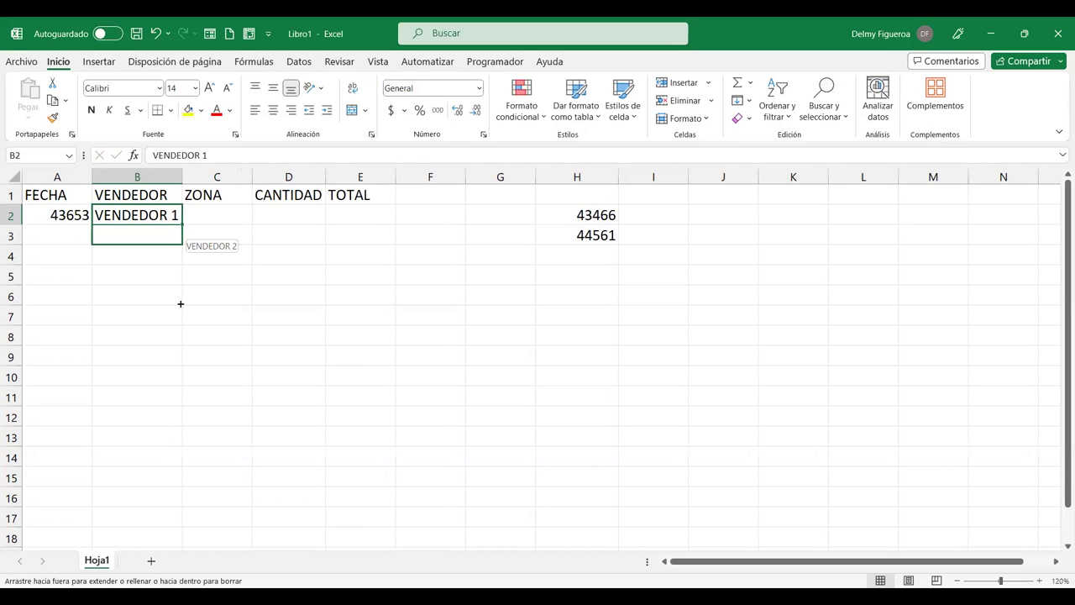
pyautogui.moveTo(181, 305); pyautogui.dragTo(181, 305)
# - Type the zones ORIENTE, OCCIDENTE and CENTRO in C2:C4
pyautogui.click(229, 216)
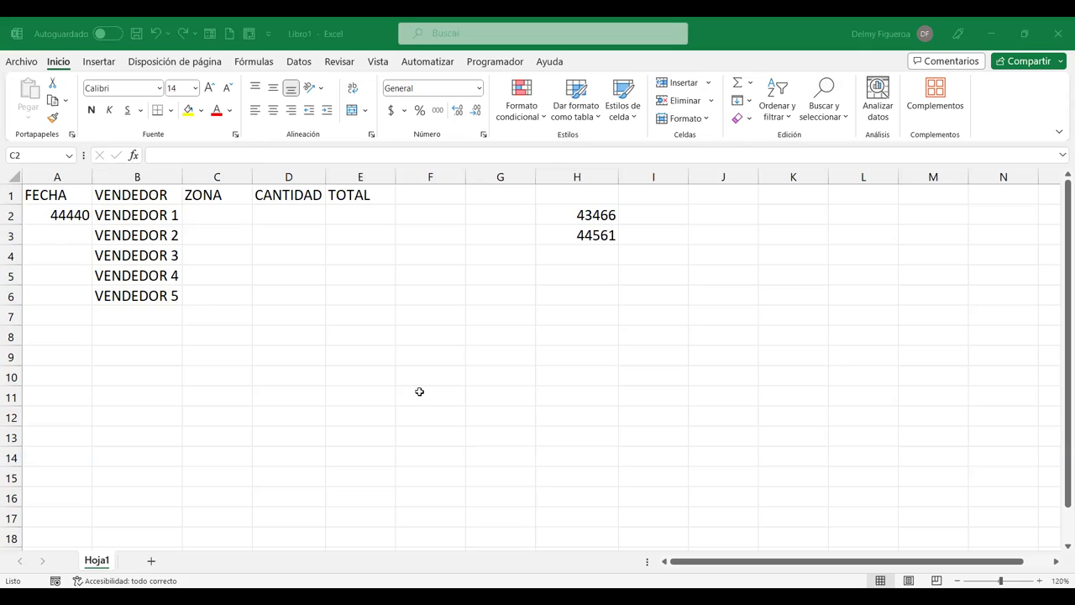
pyautogui.write('ORIENTE')
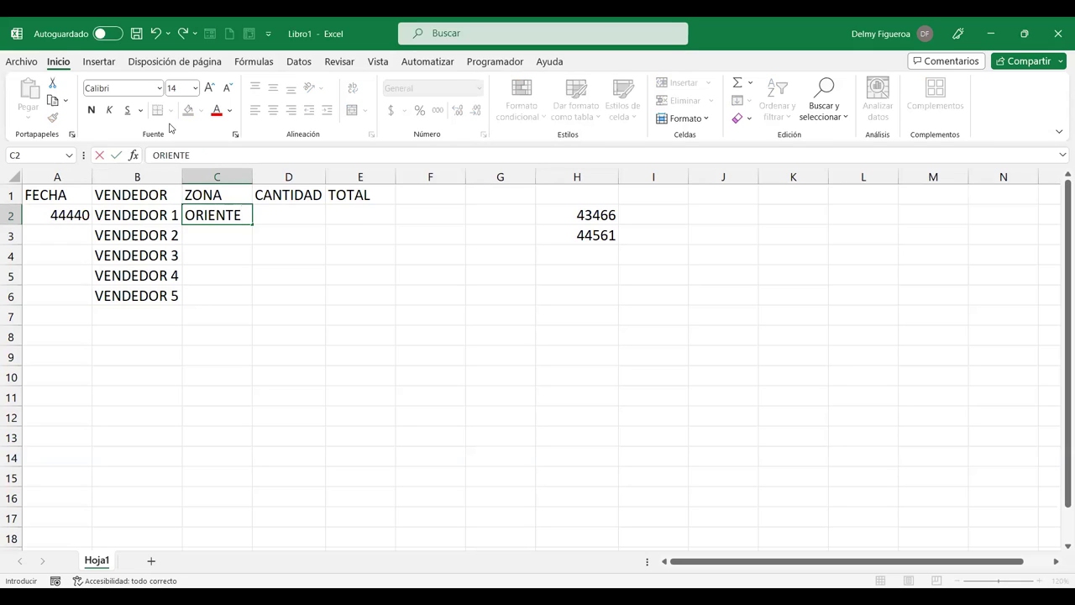
pyautogui.press('Return')
pyautogui.write('OCCID')
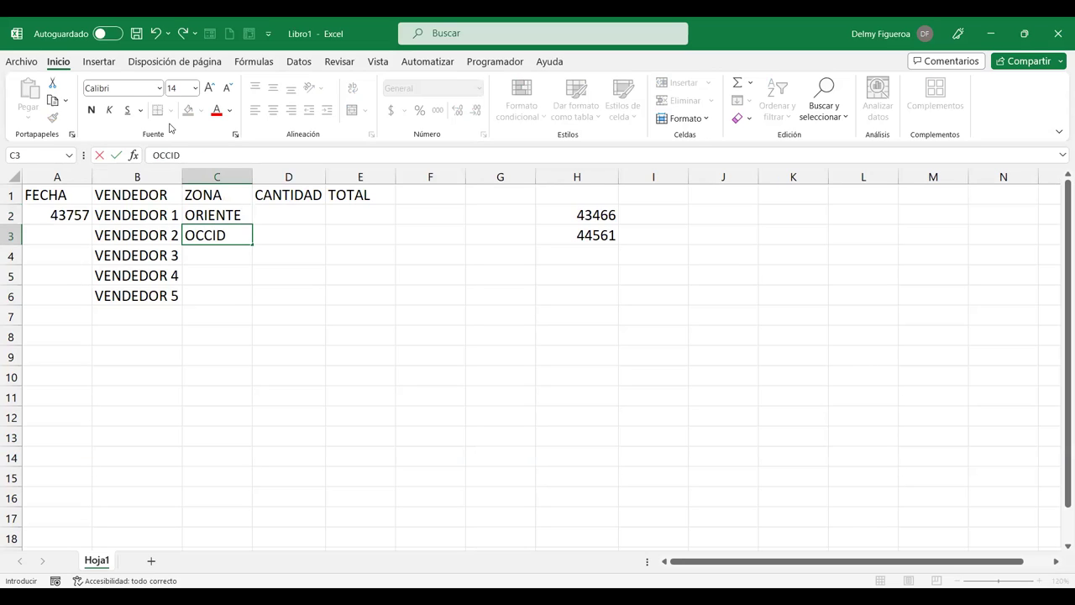
pyautogui.write('ENTE')
pyautogui.press('Return')
pyautogui.write('CENTRO')
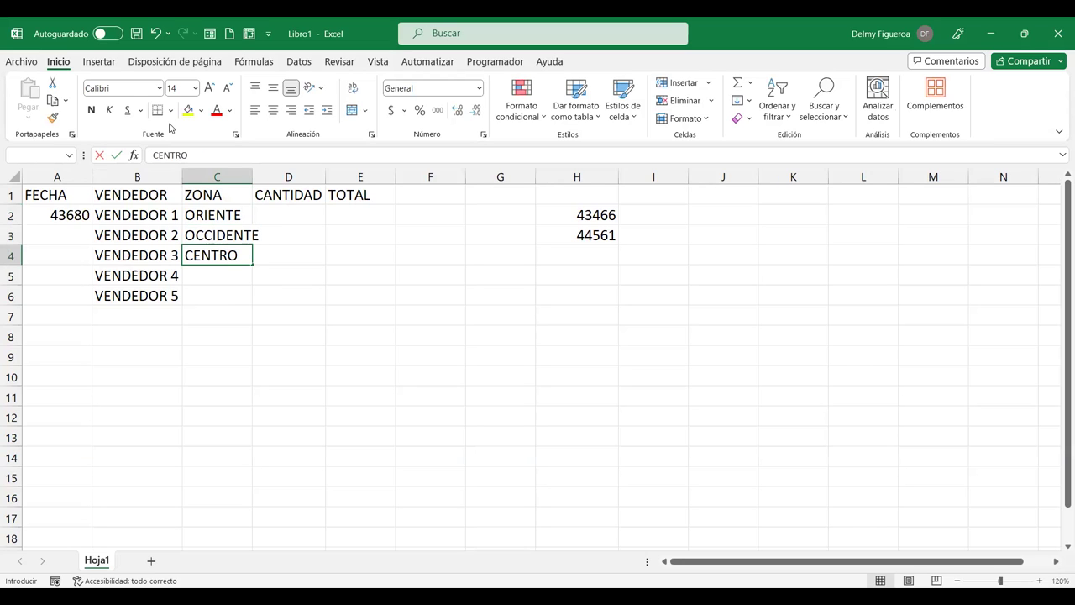
pyautogui.press('Return')
# - Start a random quantity formula ALEATORIO.ENTRE(10;99) in D2
pyautogui.press('Right')
pyautogui.press('Up')
pyautogui.press('Up')
pyautogui.press('Up')
pyautogui.press('Up')
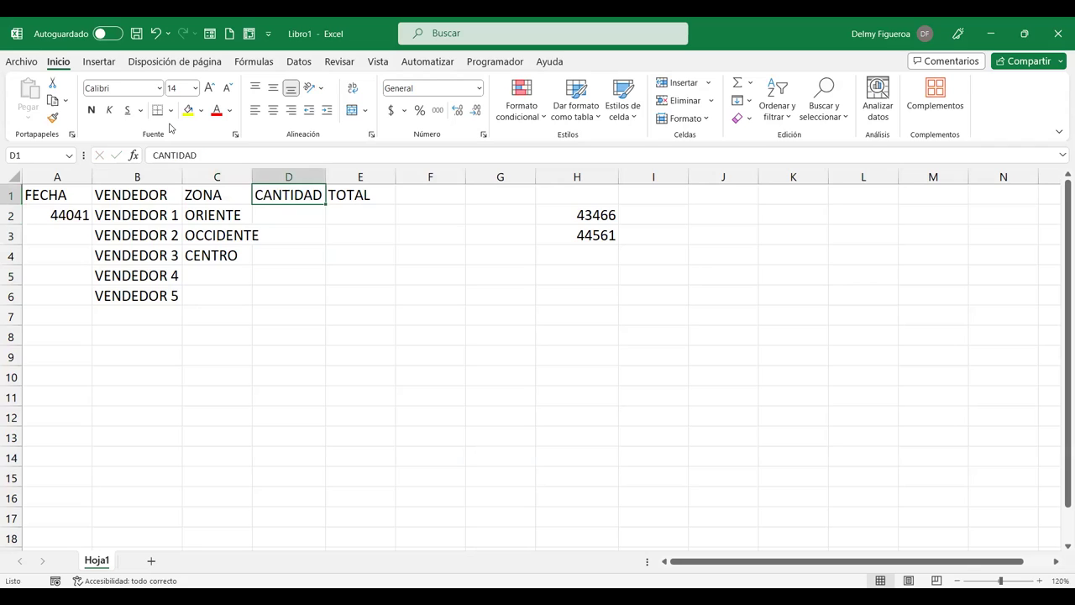
pyautogui.press('Down')
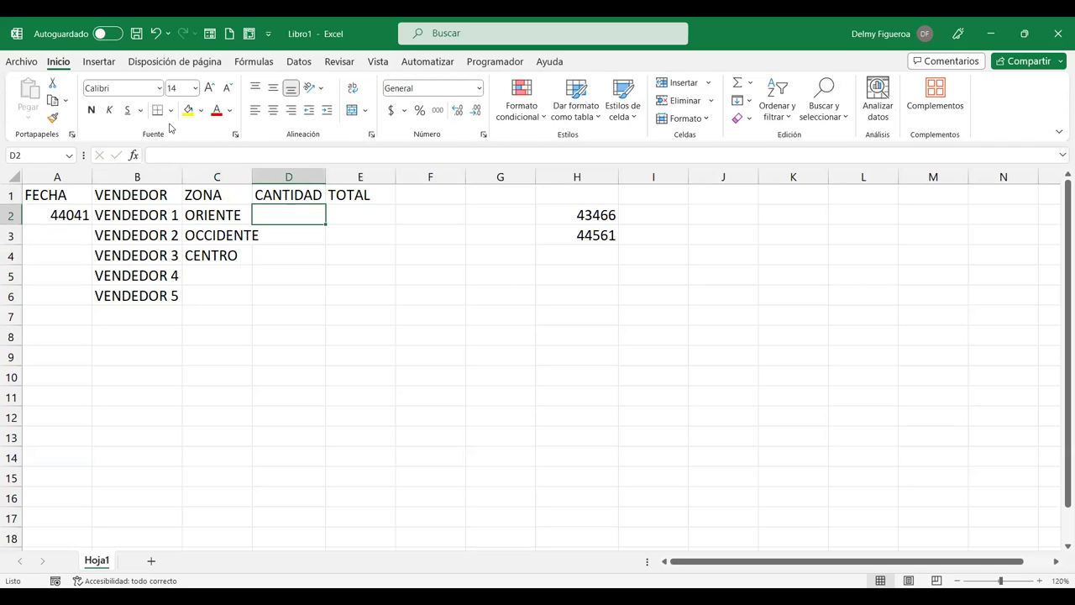
pyautogui.write('+ALEA')
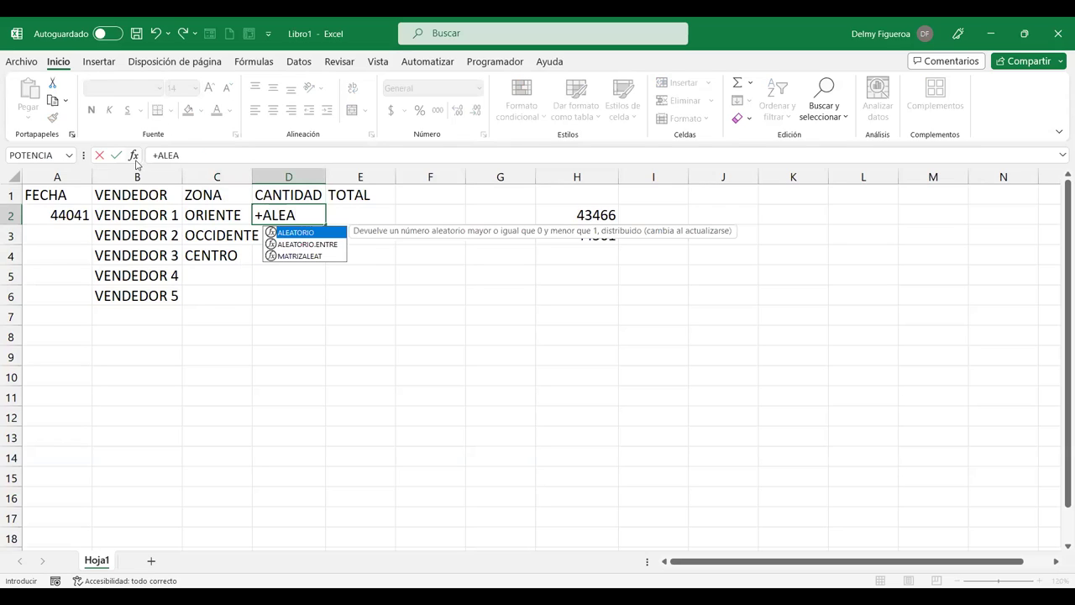
pyautogui.doubleClick(316, 243)
pyautogui.write('10;')
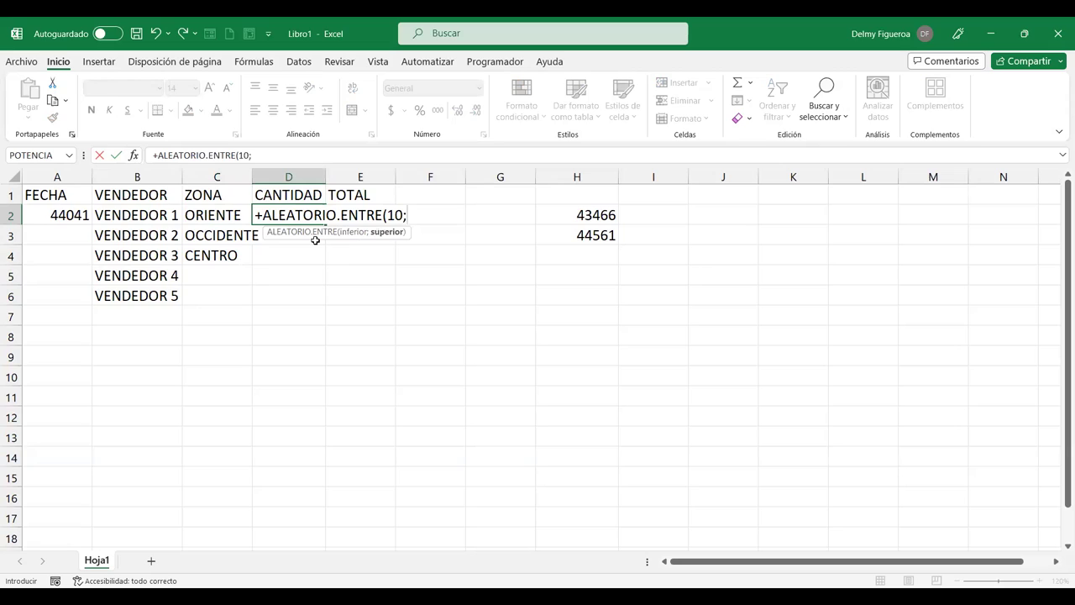
pyautogui.write('99')
pyautogui.write(')')
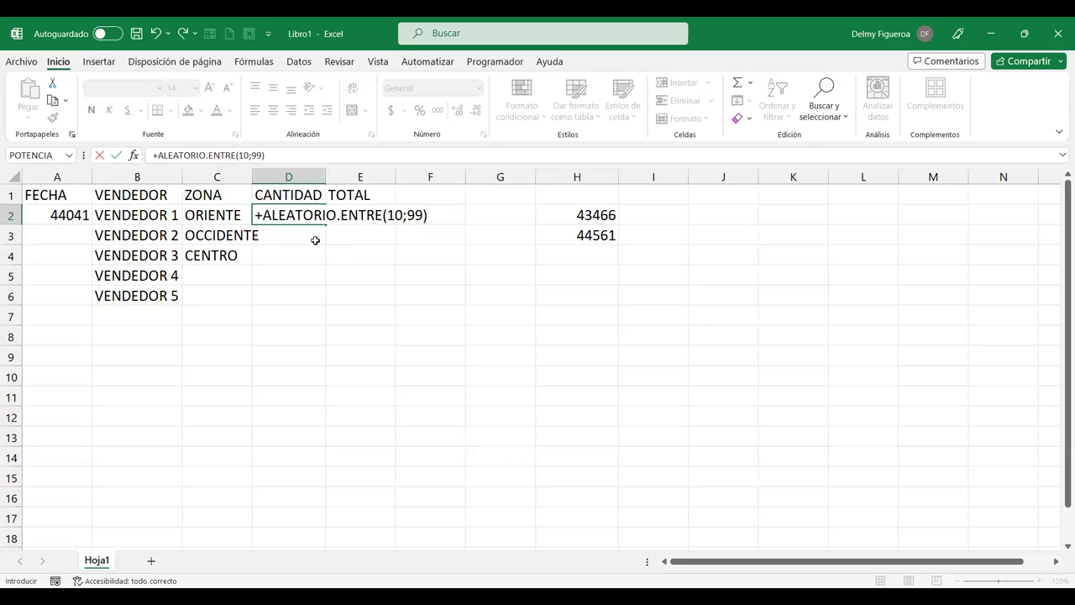
# - Commit the D2 quantity formula and autofit column C to fit OCCIDENTE
pyautogui.press('Return')
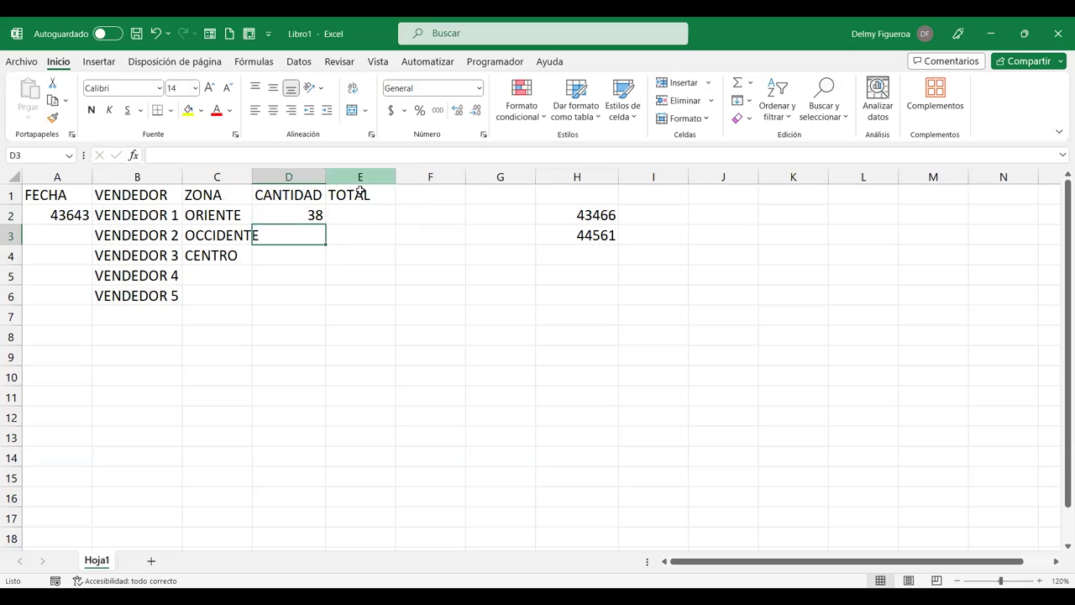
pyautogui.click(217, 176)
pyautogui.doubleClick(252, 177)
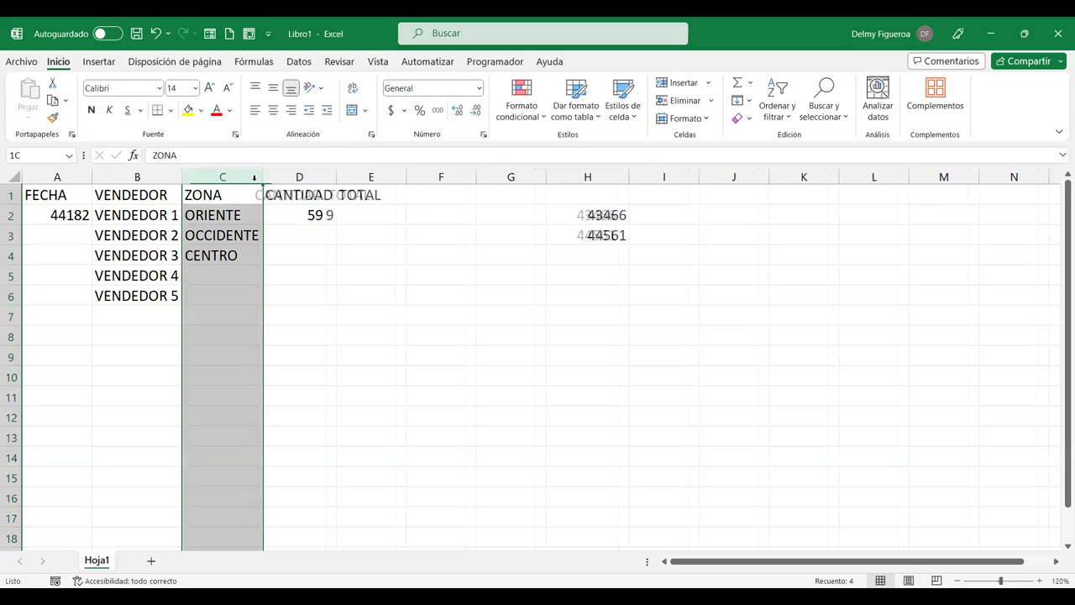
# - Enter =ALEATORIO.ENTRE(100;999) in E2 for a random total
pyautogui.click(367, 216)
pyautogui.write('+')
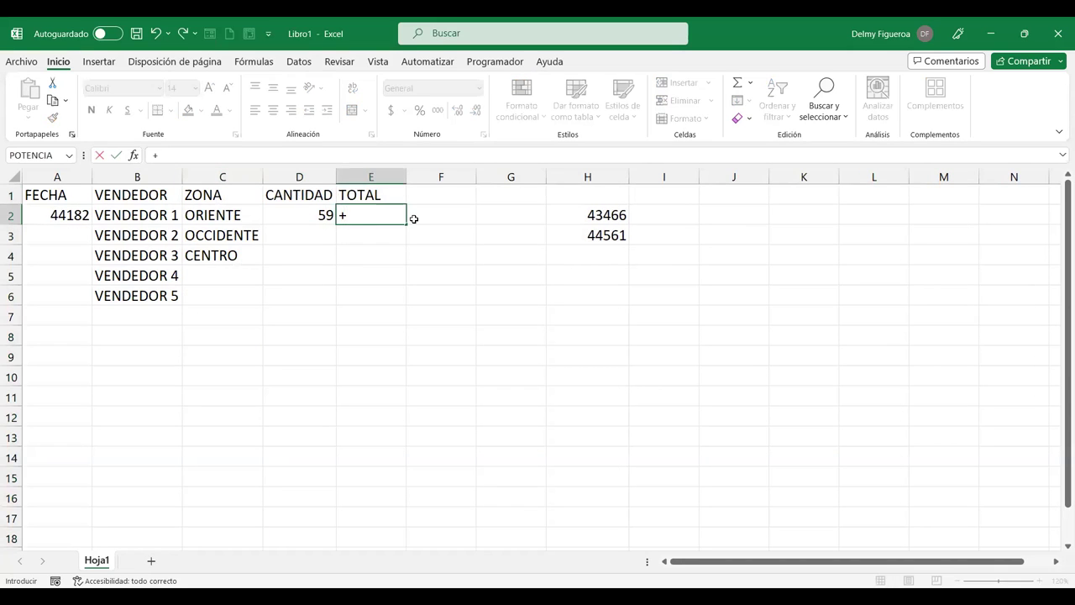
pyautogui.write('ALEA')
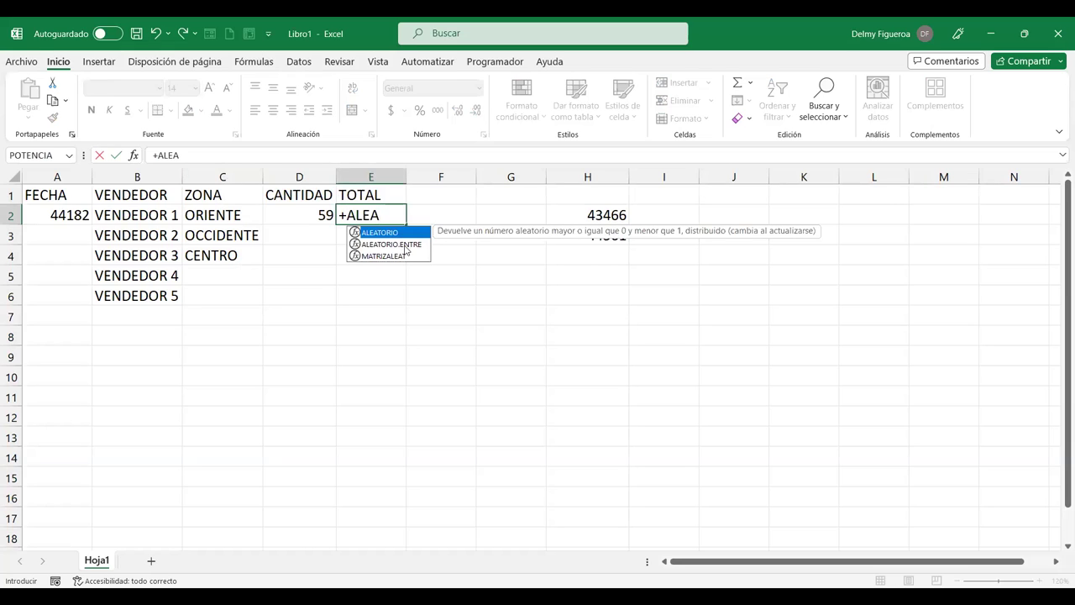
pyautogui.doubleClick(403, 244)
pyautogui.write('100;999')
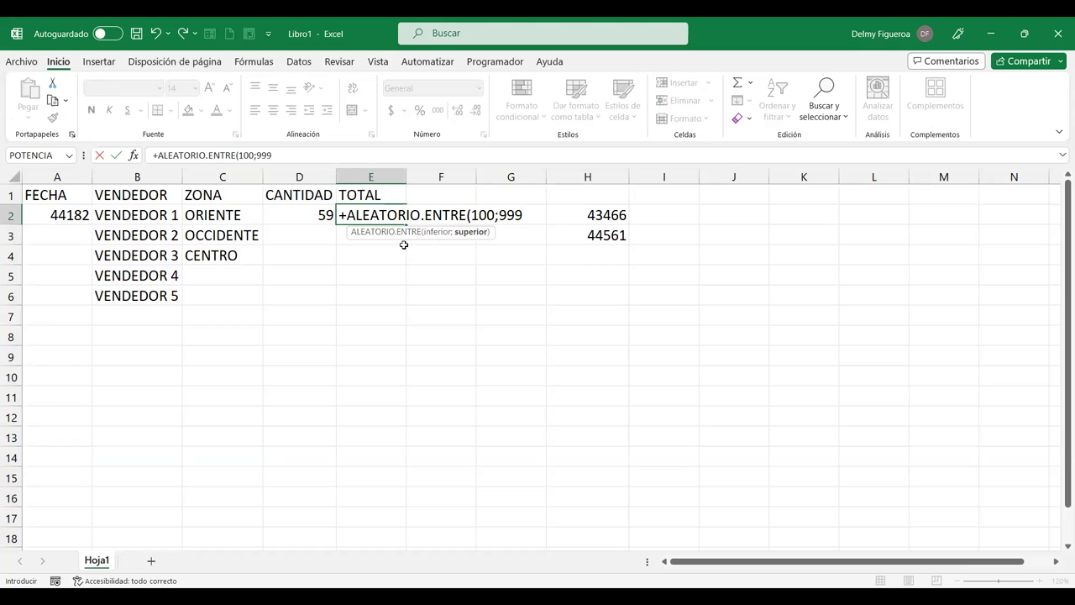
pyautogui.write(')')
pyautogui.press('Return')
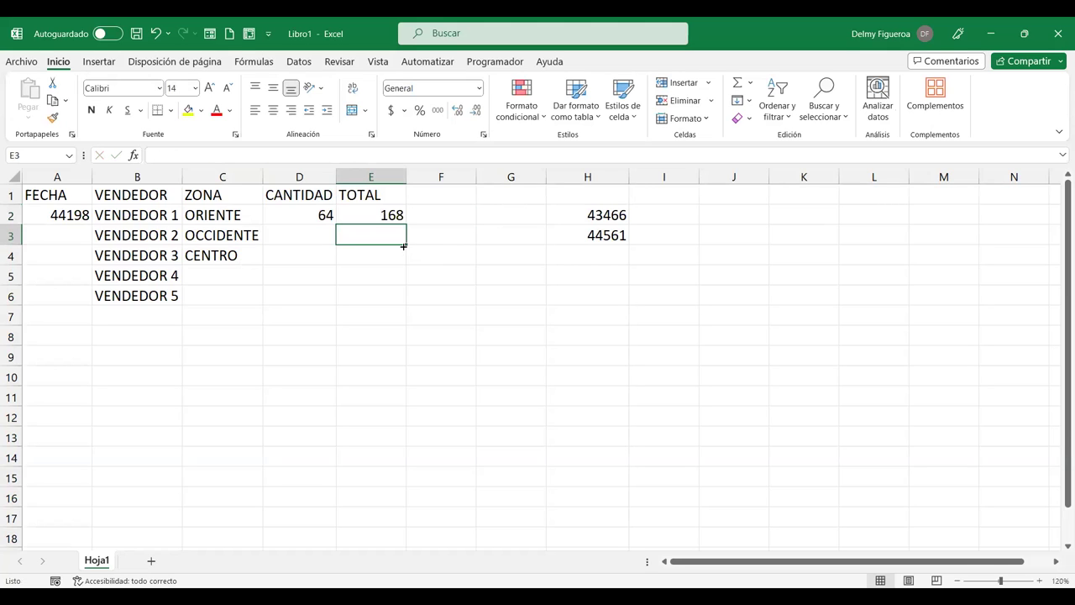
# - Fill the random date formula from A2 down column A to row 50
pyautogui.click(66, 214)
pyautogui.moveTo(90, 224); pyautogui.dragTo(97, 571)
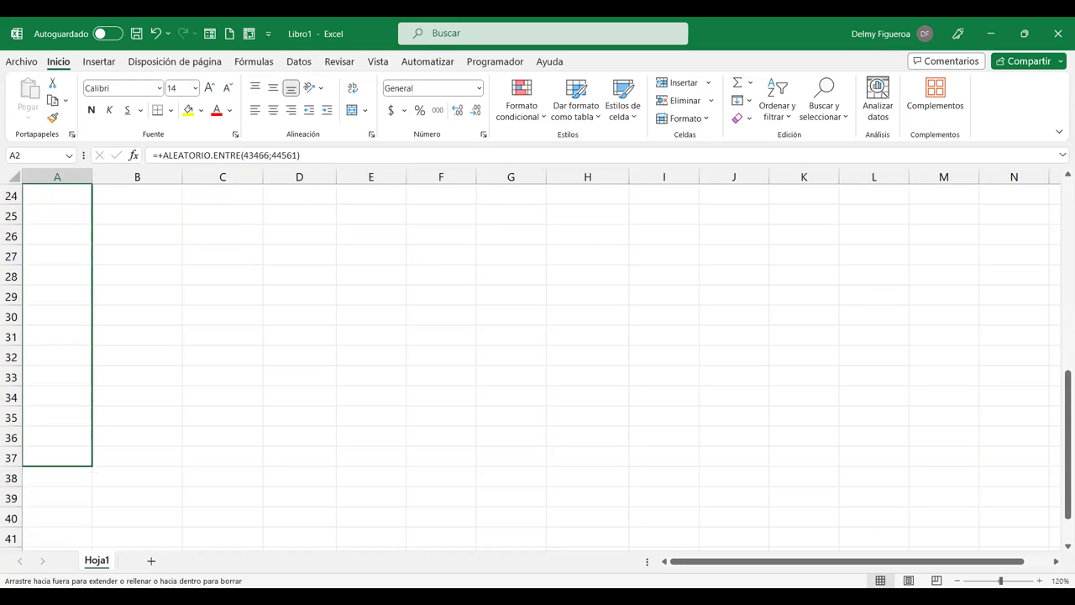
pyautogui.moveTo(96, 571); pyautogui.dragTo(88, 385)
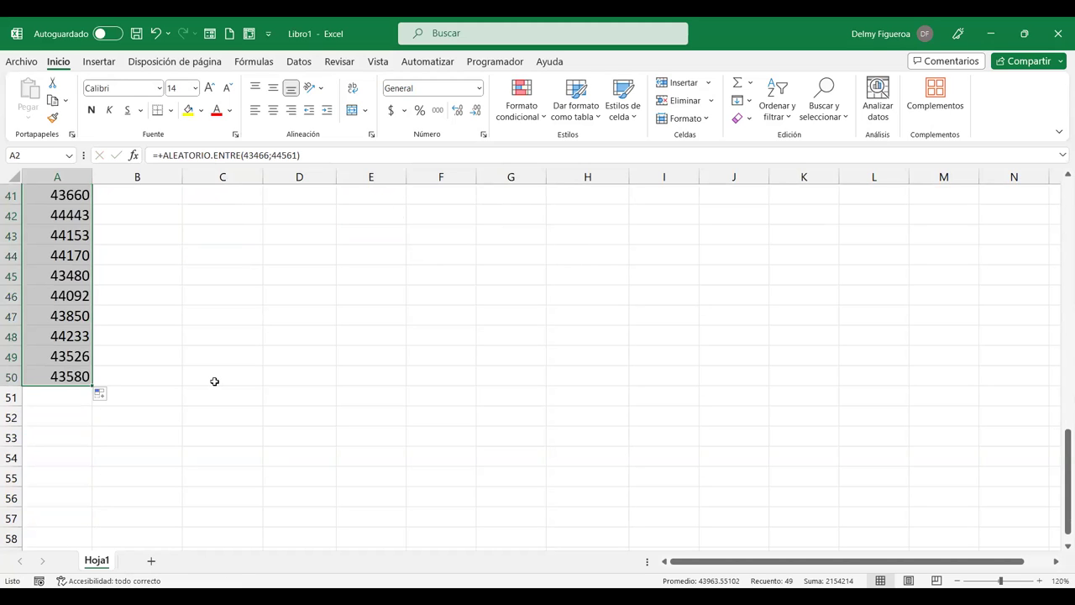
pyautogui.scroll(9, 214, 381)
pyautogui.scroll(5, 215, 381)
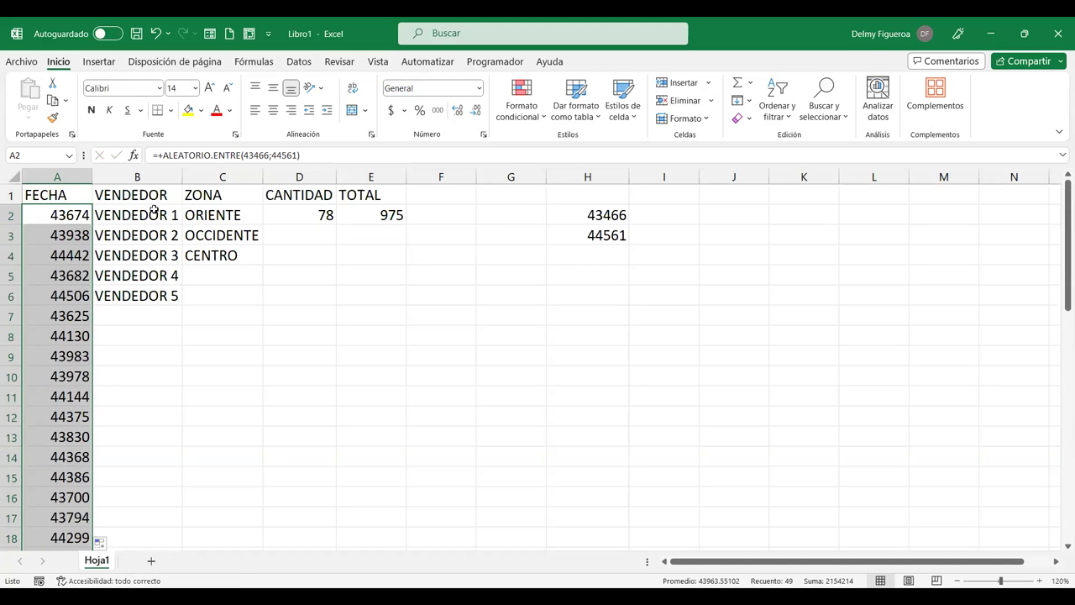
# - Extend the VENDEDOR series down column B and autofit the column
pyautogui.moveTo(155, 211); pyautogui.dragTo(158, 294)
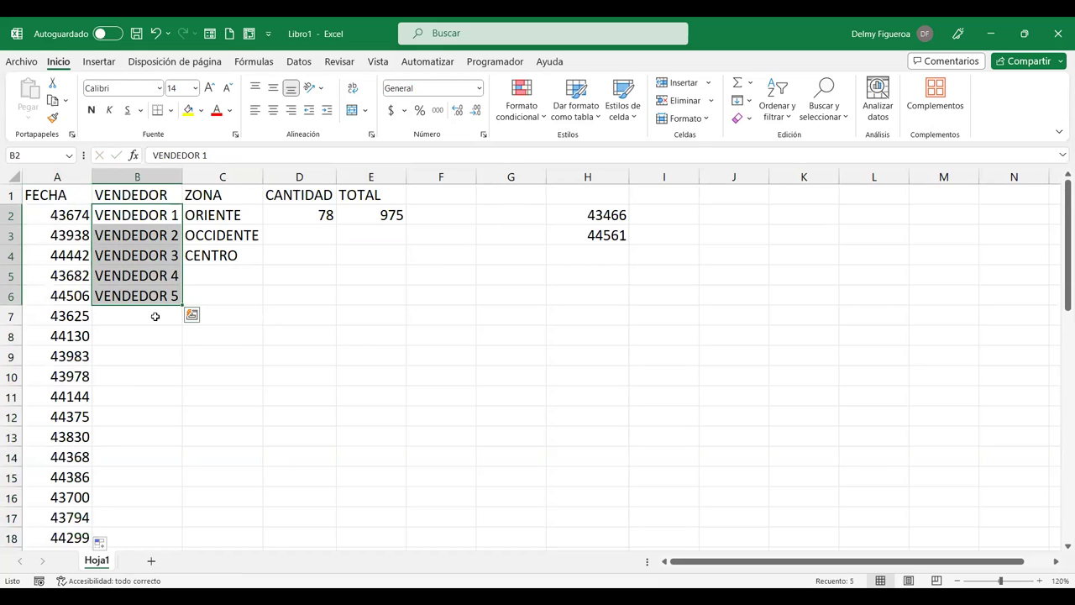
pyautogui.moveTo(183, 304); pyautogui.dragTo(185, 334)
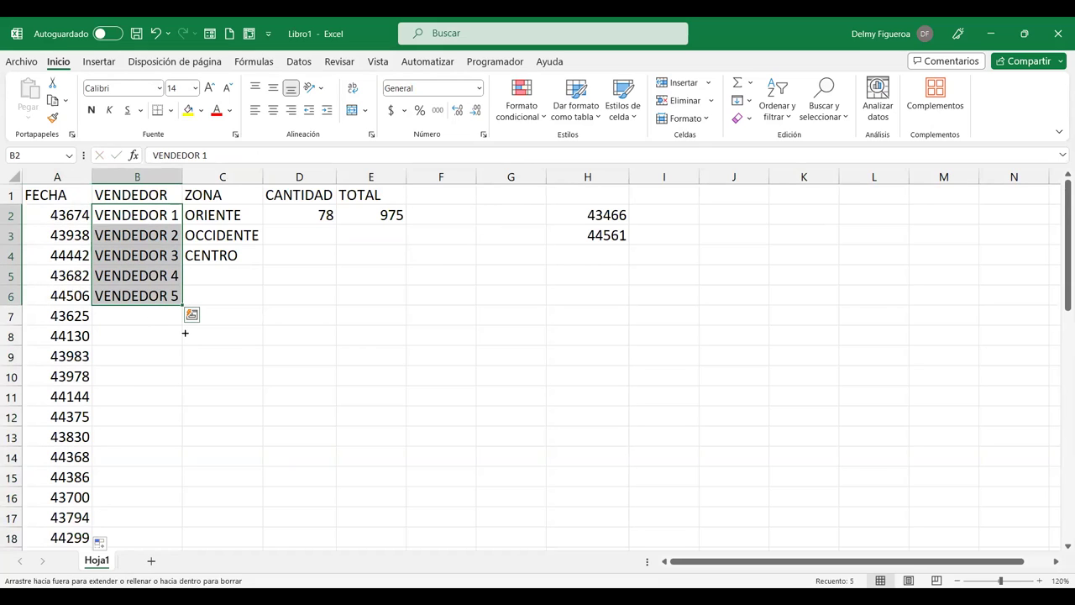
pyautogui.moveTo(179, 561)
pyautogui.mouseDown()
pyautogui.moveTo(170, 512)
pyautogui.moveTo(213, 514)
pyautogui.mouseUp()
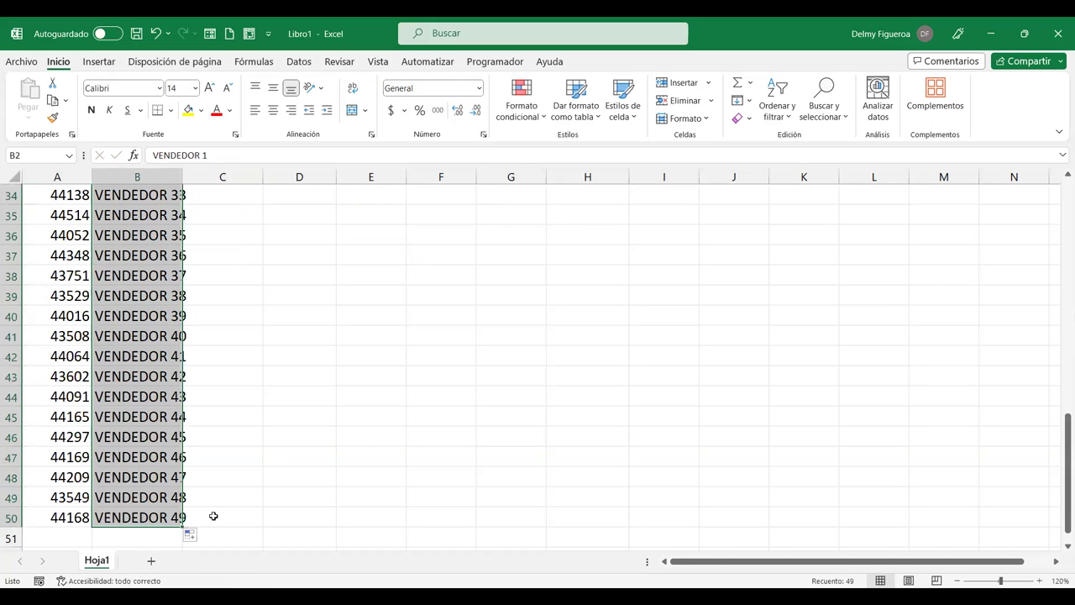
pyautogui.doubleClick(181, 175)
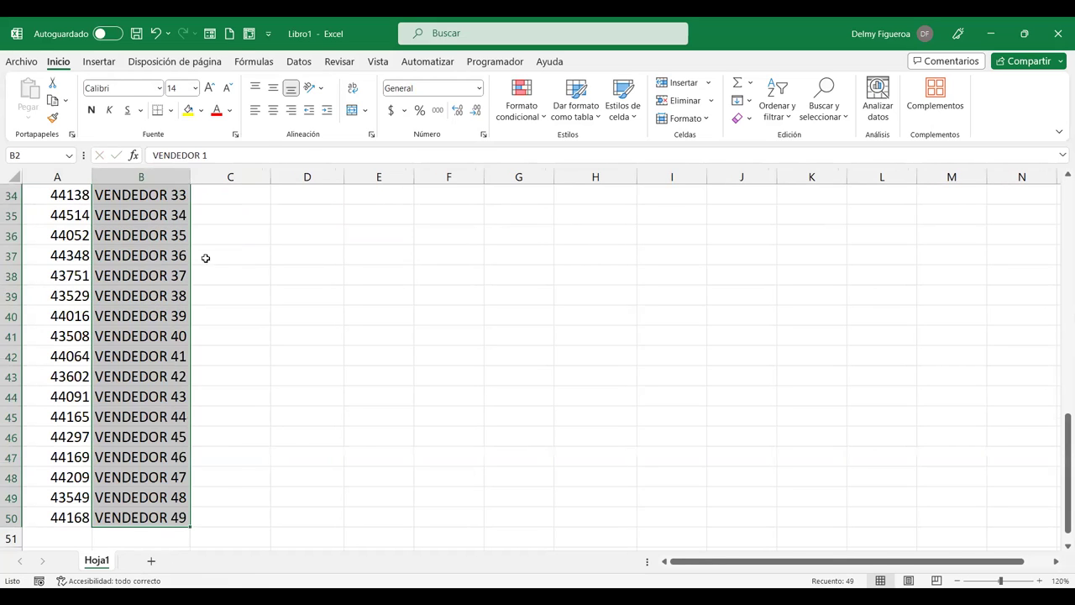
pyautogui.scroll(8, 283, 428)
pyautogui.scroll(3, 283, 429)
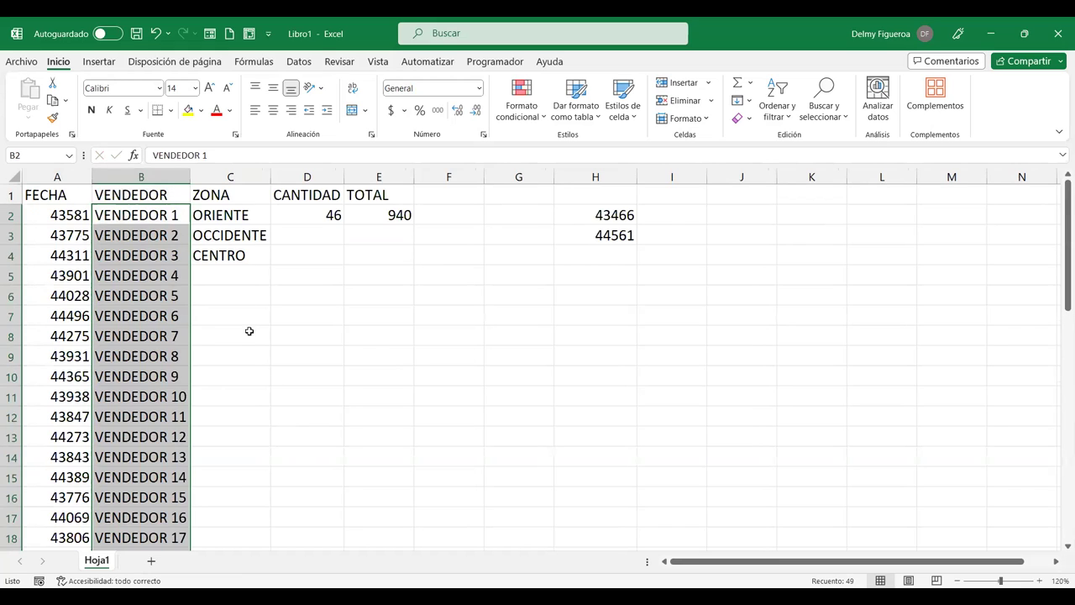
# - Repeat the ORIENTE, OCCIDENTE, CENTRO pattern down column C to row 50
pyautogui.moveTo(243, 216); pyautogui.dragTo(244, 255)
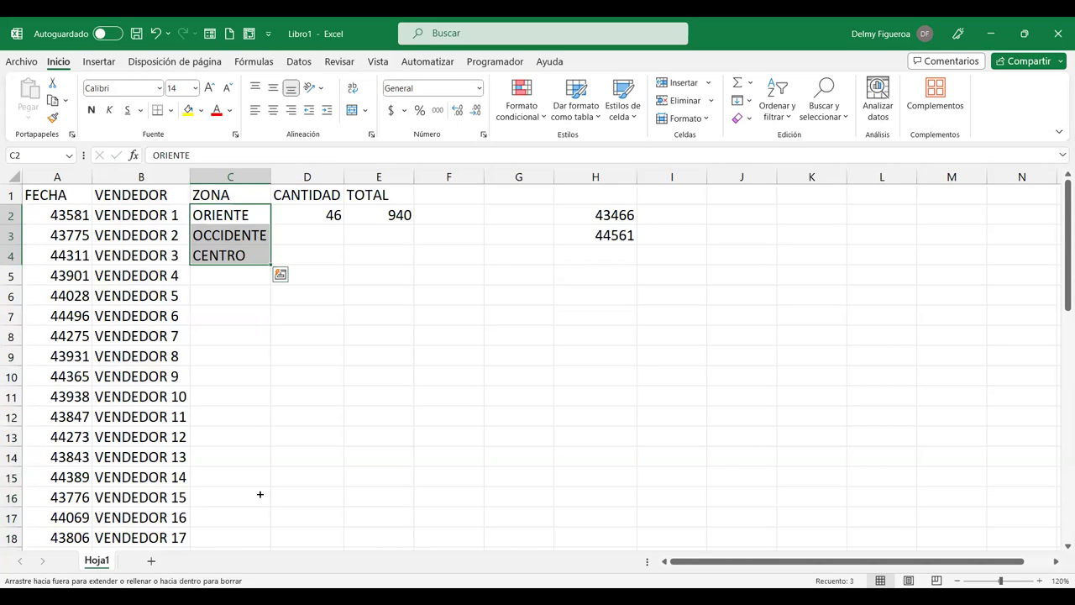
pyautogui.moveTo(246, 544); pyautogui.dragTo(246, 518)
pyautogui.moveTo(270, 174); pyautogui.dragTo(269, 175)
pyautogui.scroll(7, 339, 331)
pyautogui.scroll(4, 339, 331)
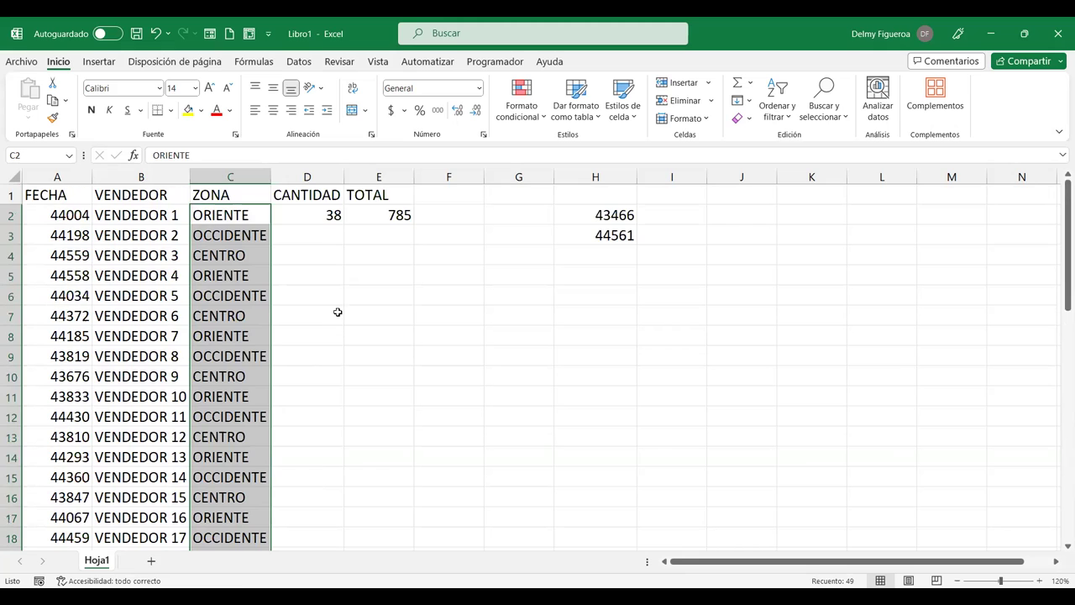
# - Fill the CANTIDAD and TOTAL formulas from D2:E2 down to row 50
pyautogui.click(323, 212)
pyautogui.keyDown('shift'); pyautogui.click(378, 215); pyautogui.keyUp('shift')
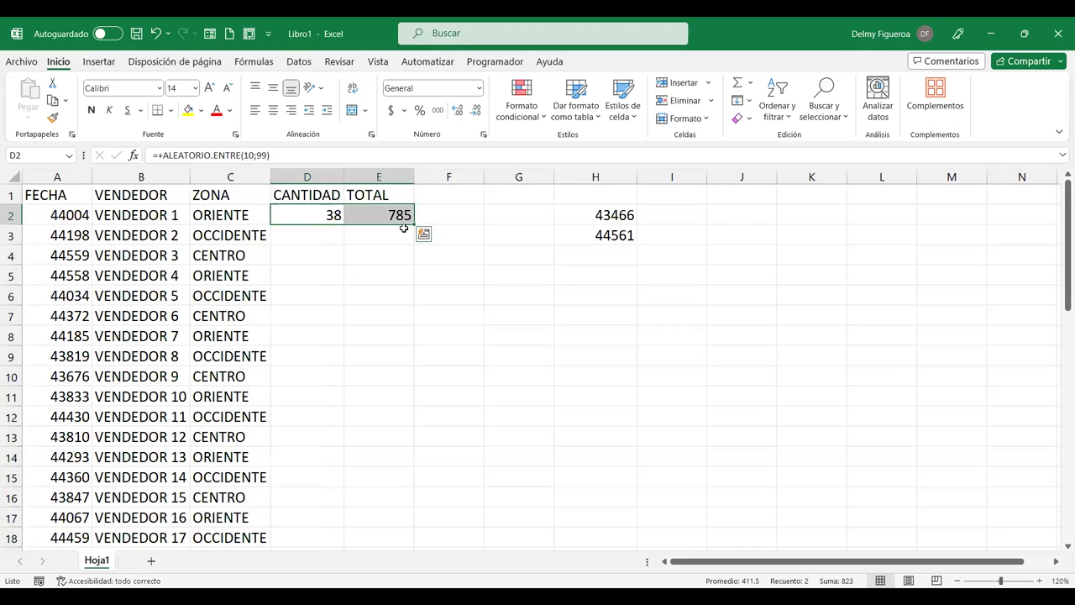
pyautogui.moveTo(414, 224)
pyautogui.mouseDown()
pyautogui.moveTo(411, 580)
pyautogui.moveTo(402, 500)
pyautogui.mouseUp()
pyautogui.scroll(11, 449, 464)
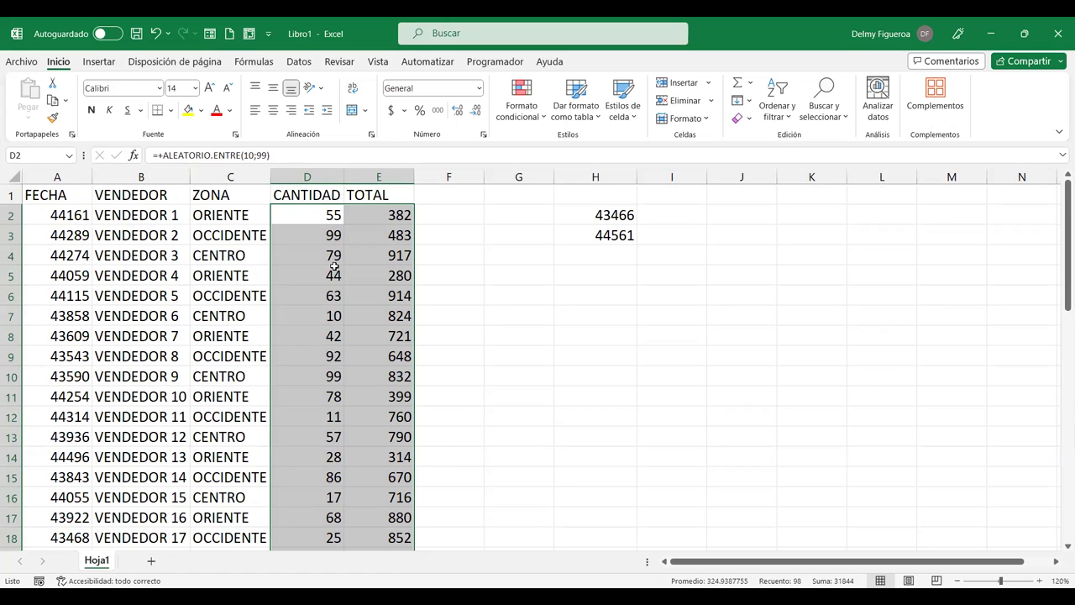
# - Replace the CANTIDAD and TOTAL formulas with their pasted values
pyautogui.hotkey('ctrl', 'c')
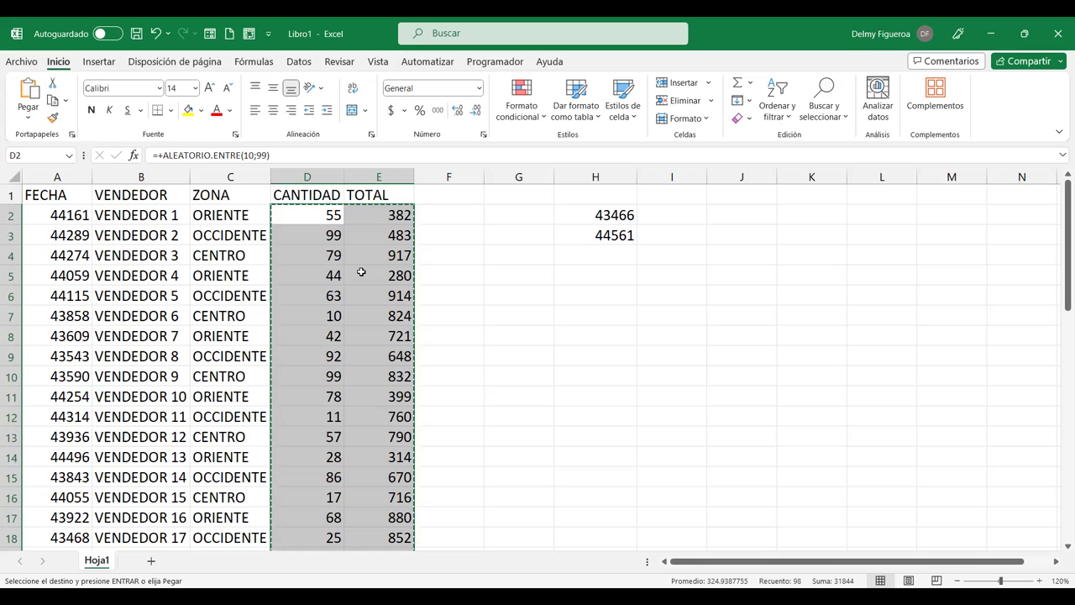
pyautogui.rightClick(361, 272)
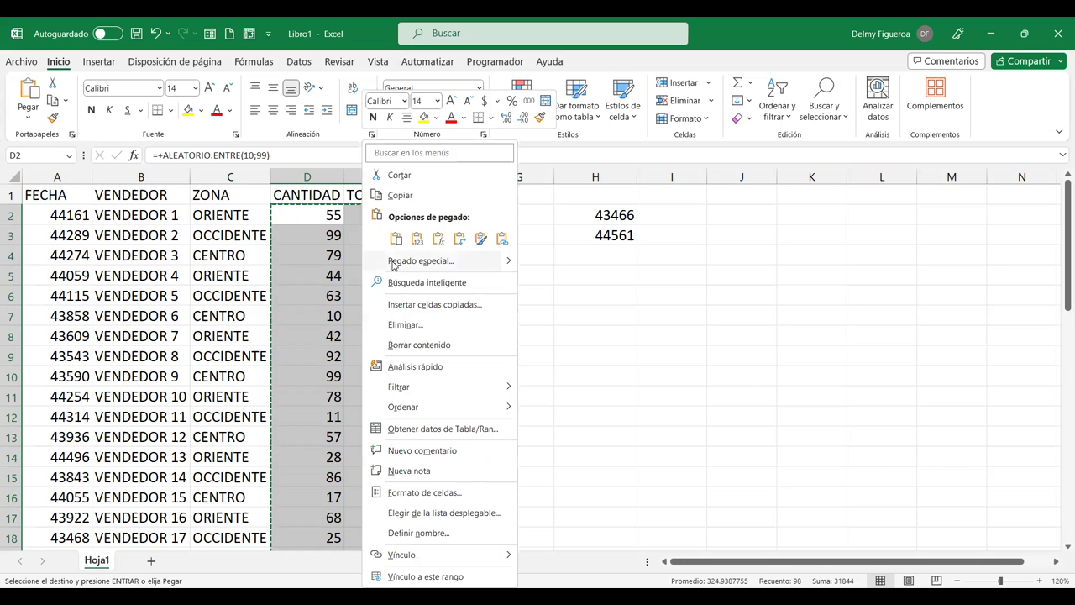
pyautogui.click(417, 241)
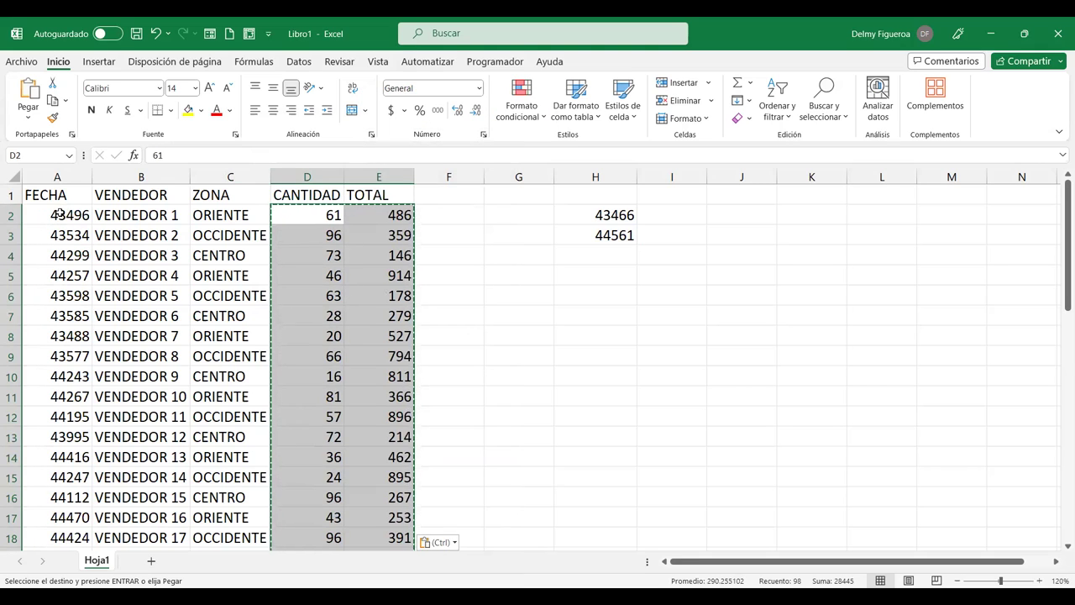
# - Copy the FECHA column A2:A50 and paste it back as fixed values
pyautogui.click(59, 214)
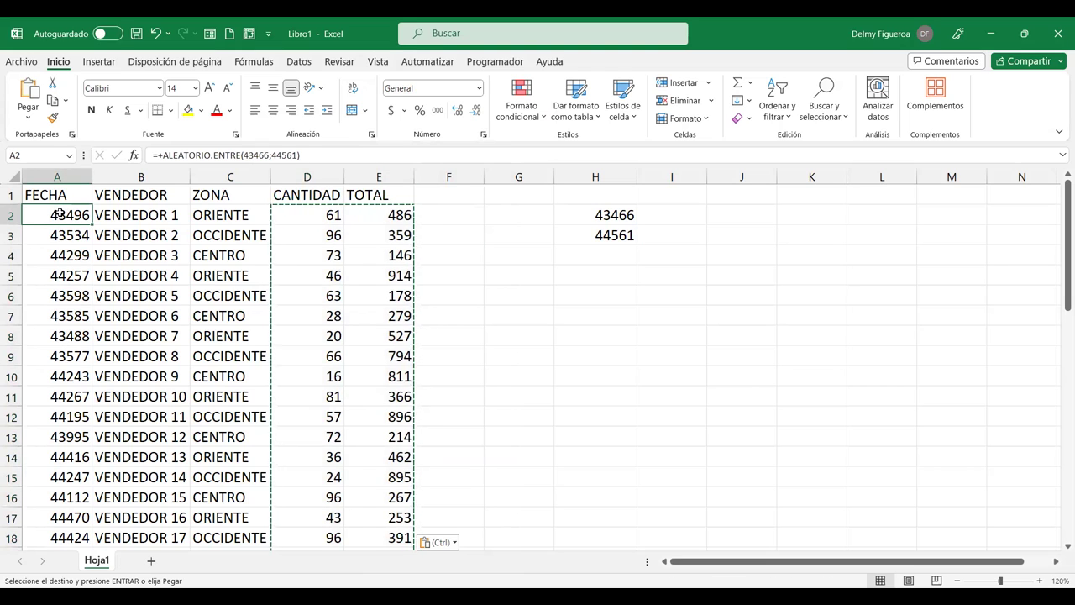
pyautogui.hotkey('ctrl', 'shift', 'Down')
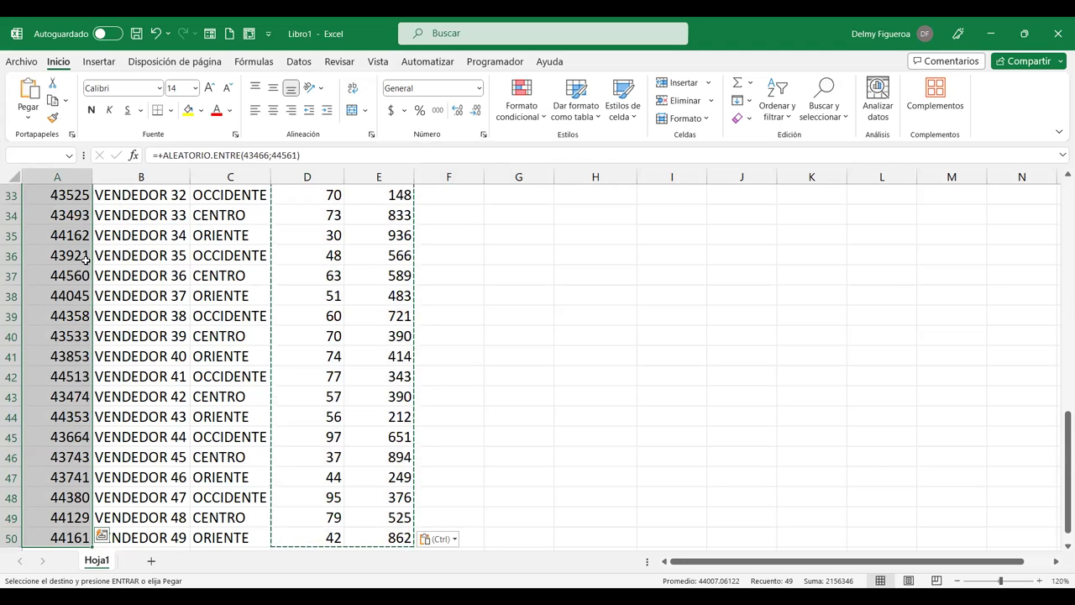
pyautogui.hotkey('ctrl', 'c')
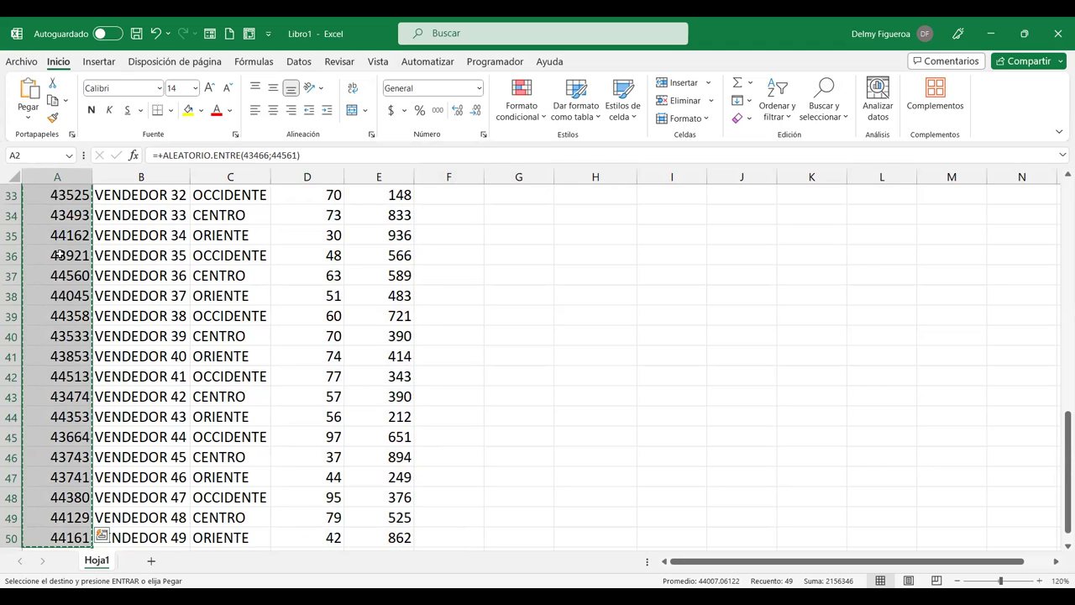
pyautogui.rightClick(59, 259)
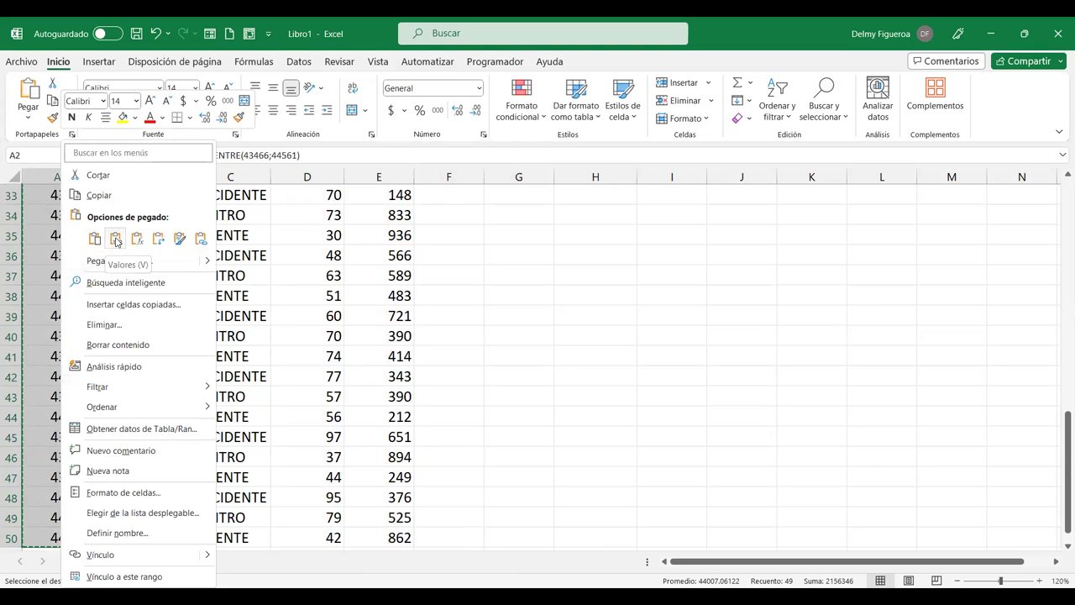
pyautogui.click(116, 239)
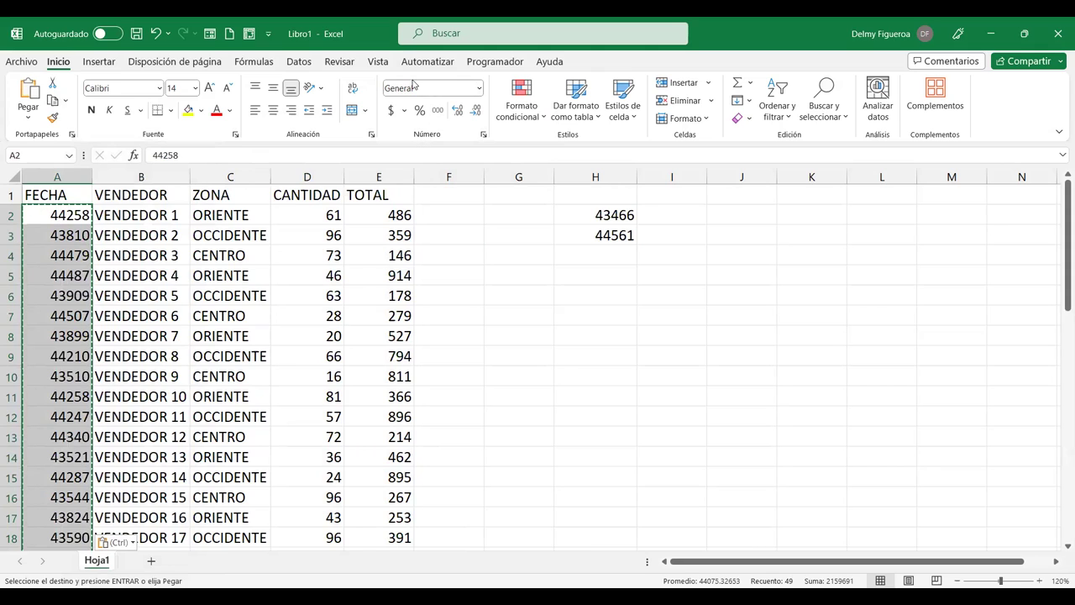
# - Format the FECHA column as Fecha corta and autofit columns A and TOTAL
pyautogui.click(480, 89)
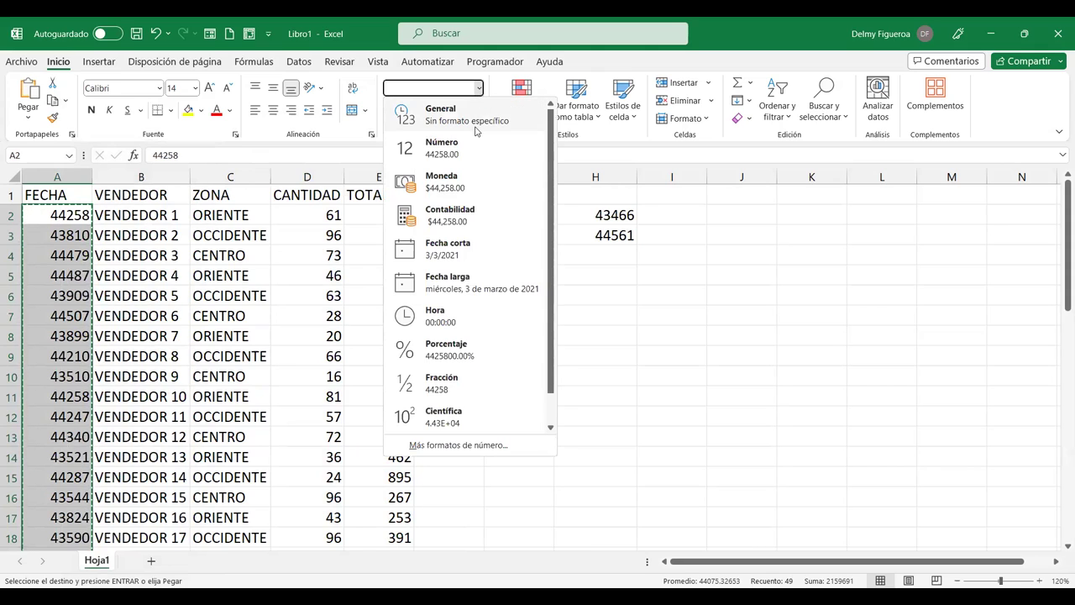
pyautogui.click(458, 250)
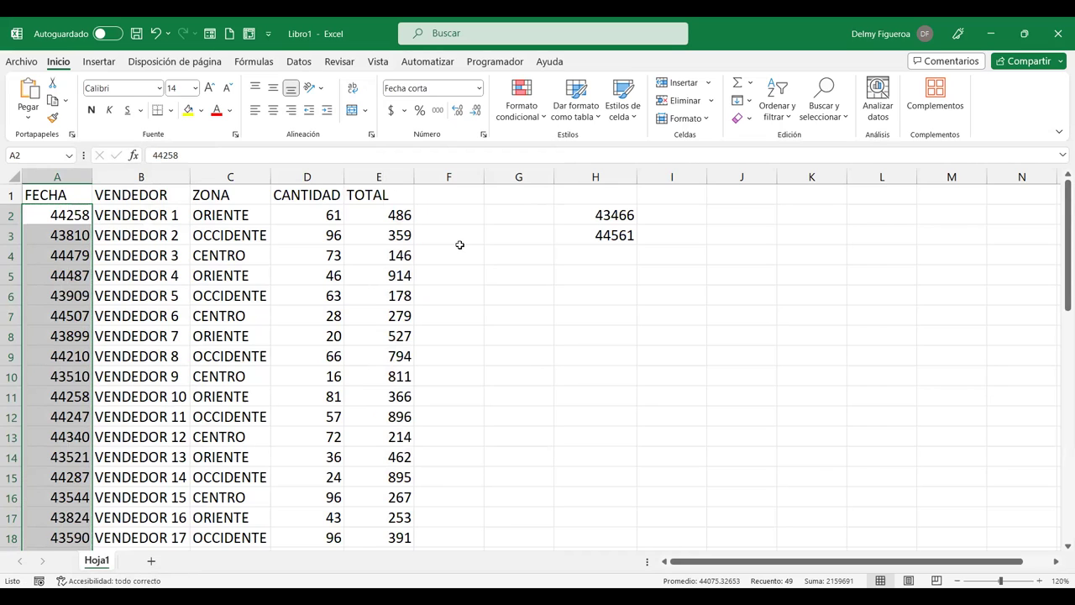
pyautogui.click(104, 177)
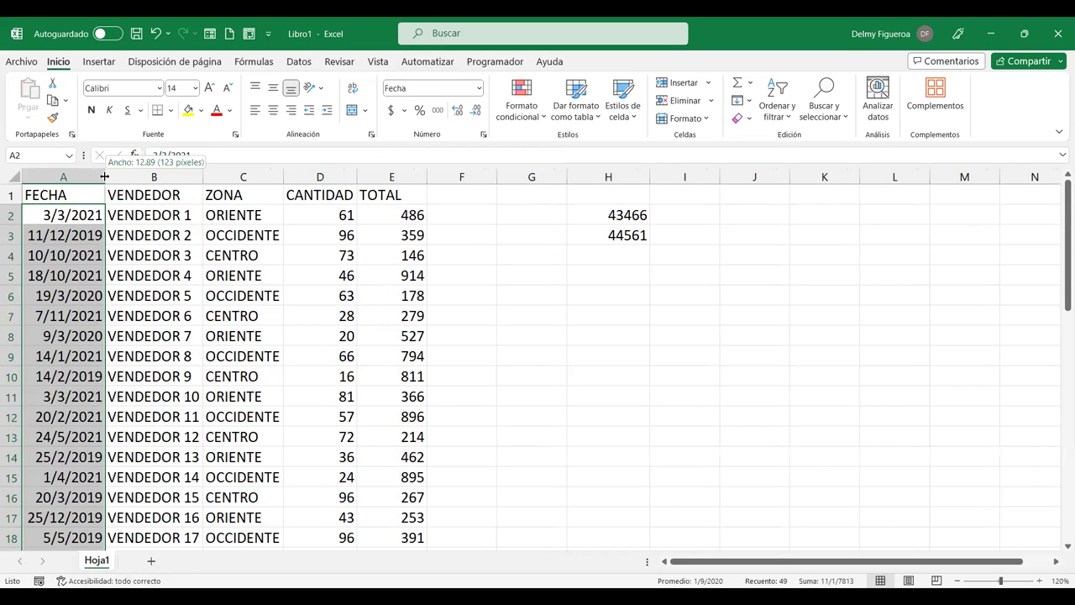
pyautogui.moveTo(203, 177); pyautogui.dragTo(204, 177)
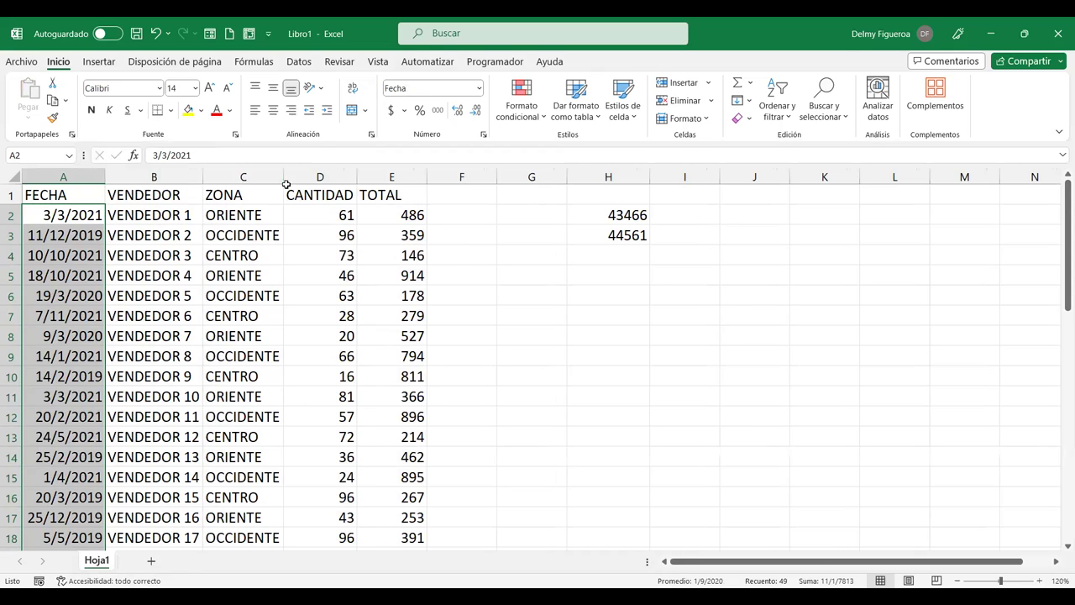
pyautogui.click(357, 179)
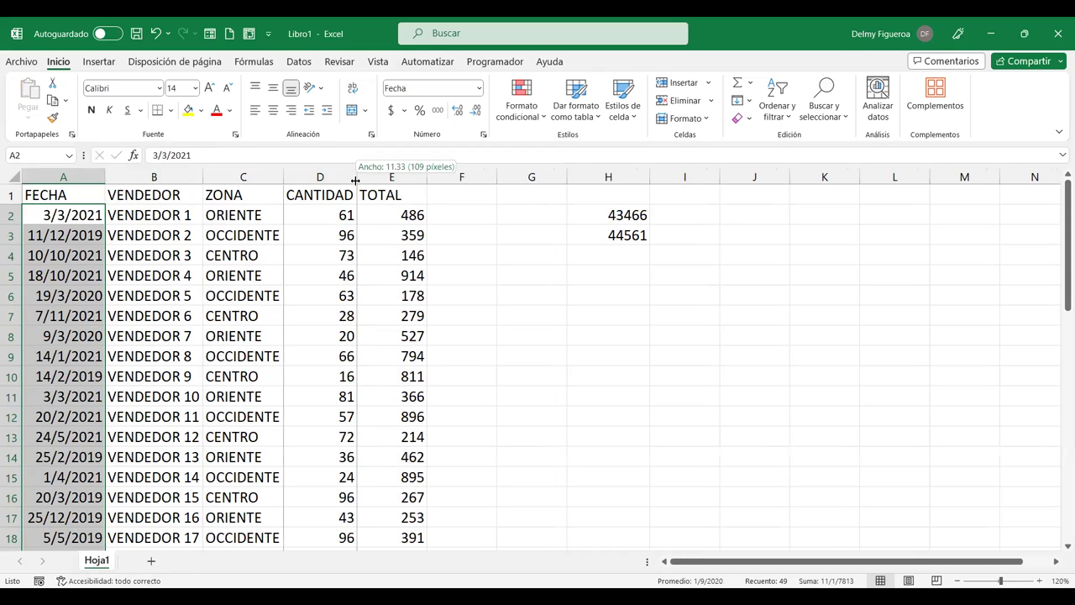
pyautogui.doubleClick(427, 178)
# - Clear the helper values 43466 and 44561 from range H2:J7
pyautogui.moveTo(626, 211); pyautogui.dragTo(702, 313)
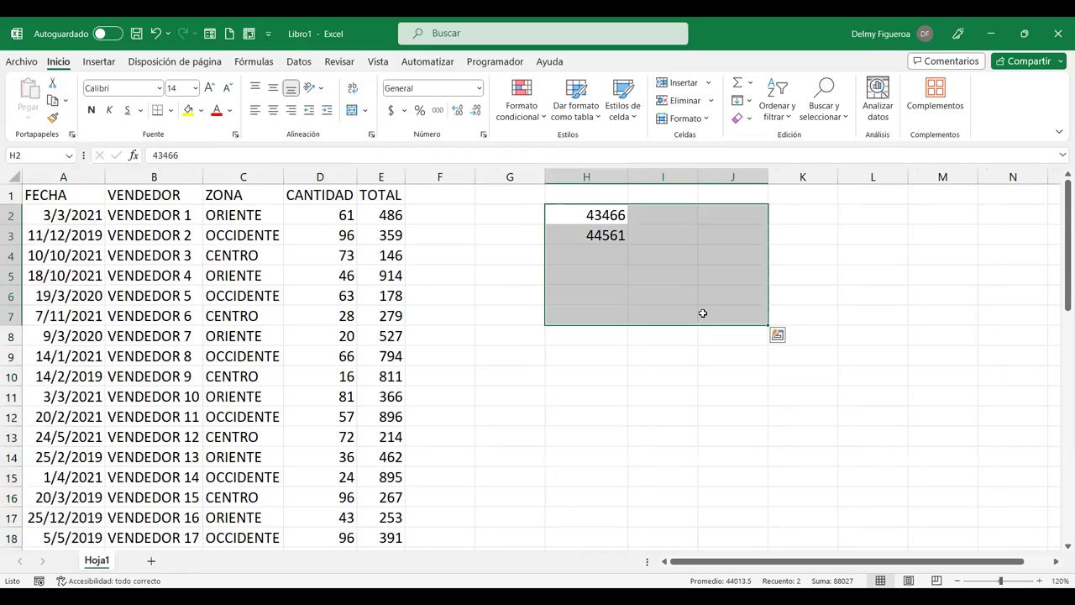
pyautogui.press('Delete')
pyautogui.click(710, 399)
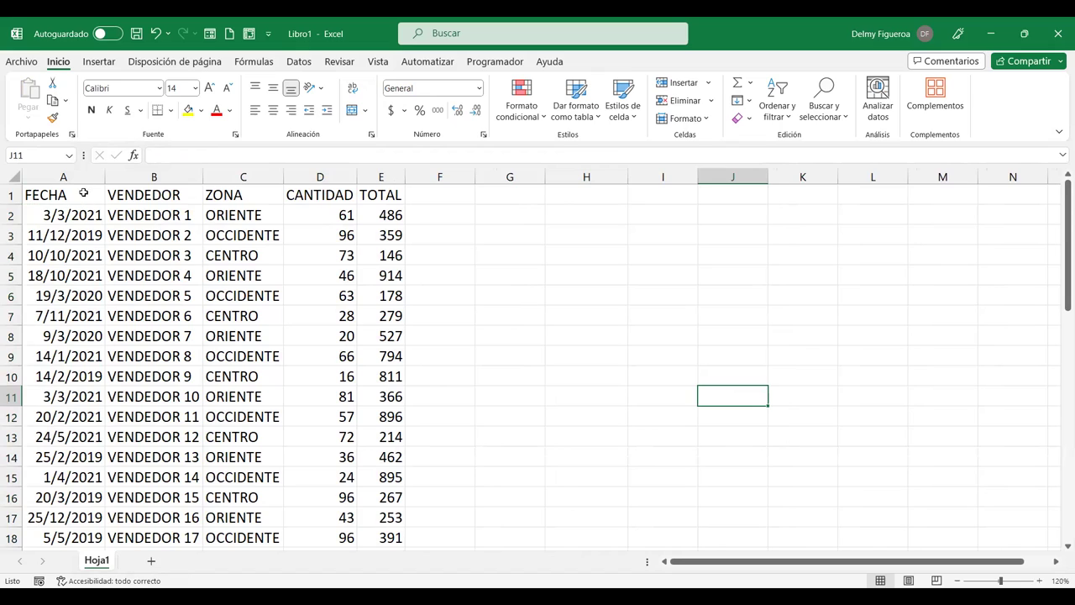
# - Review the FECHA–TOTAL header row and the short-date FECHA cells down the table
pyautogui.moveTo(84, 193); pyautogui.dragTo(367, 195)
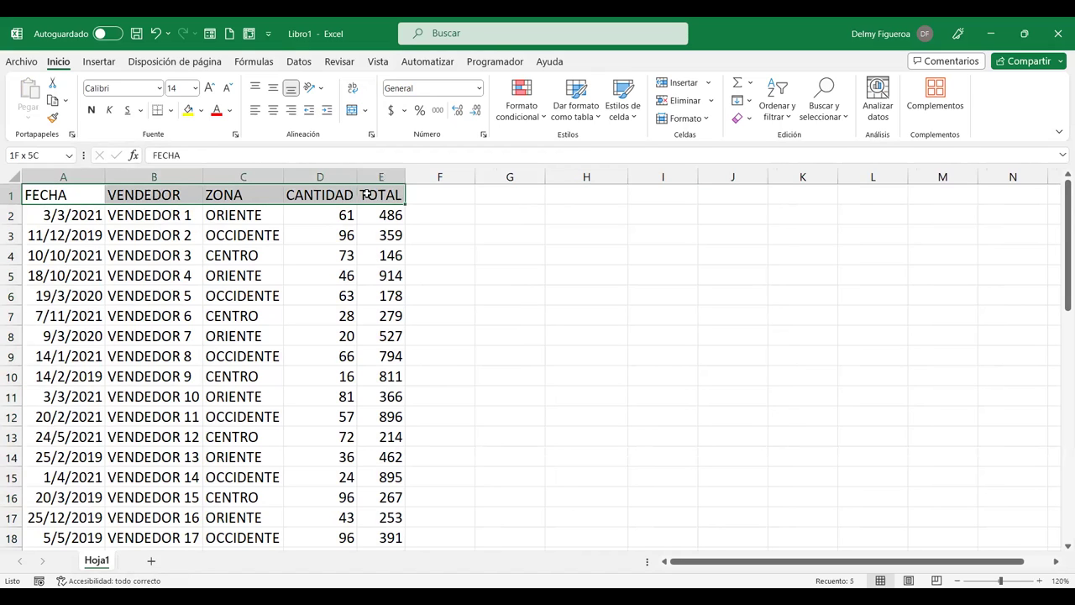
pyautogui.click(332, 202)
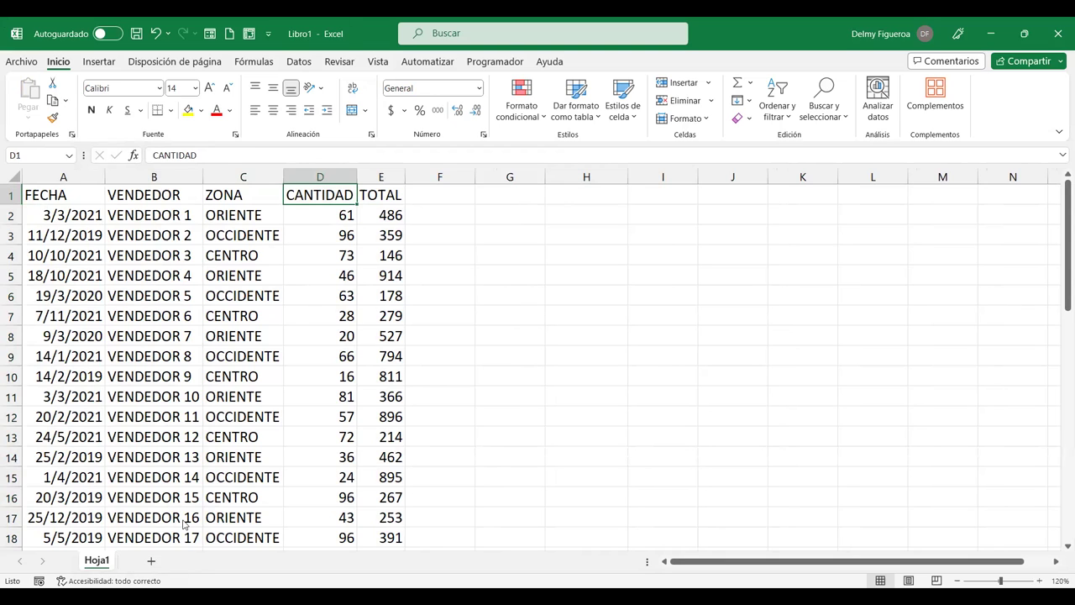
pyautogui.click(72, 252)
pyautogui.scroll(-5, 81, 449)
pyautogui.scroll(-5, 81, 429)
pyautogui.scroll(-3, 84, 365)
pyautogui.scroll(5, 85, 368)
pyautogui.scroll(8, 85, 368)
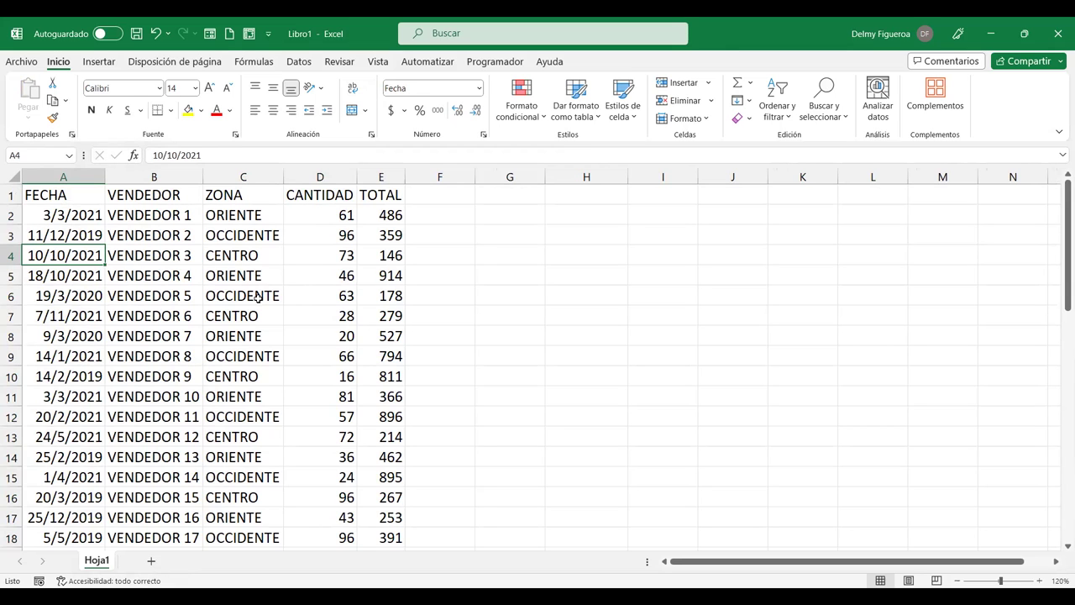
pyautogui.scroll(-5, 257, 297)
pyautogui.scroll(-2, 256, 301)
pyautogui.scroll(-3, 189, 349)
pyautogui.scroll(-5, 189, 348)
pyautogui.scroll(4, 189, 349)
pyautogui.scroll(5, 189, 349)
pyautogui.scroll(6, 189, 348)
# - Clear the sequential seller names in the VENDEDOR column below row 6
pyautogui.moveTo(180, 312); pyautogui.dragTo(169, 425)
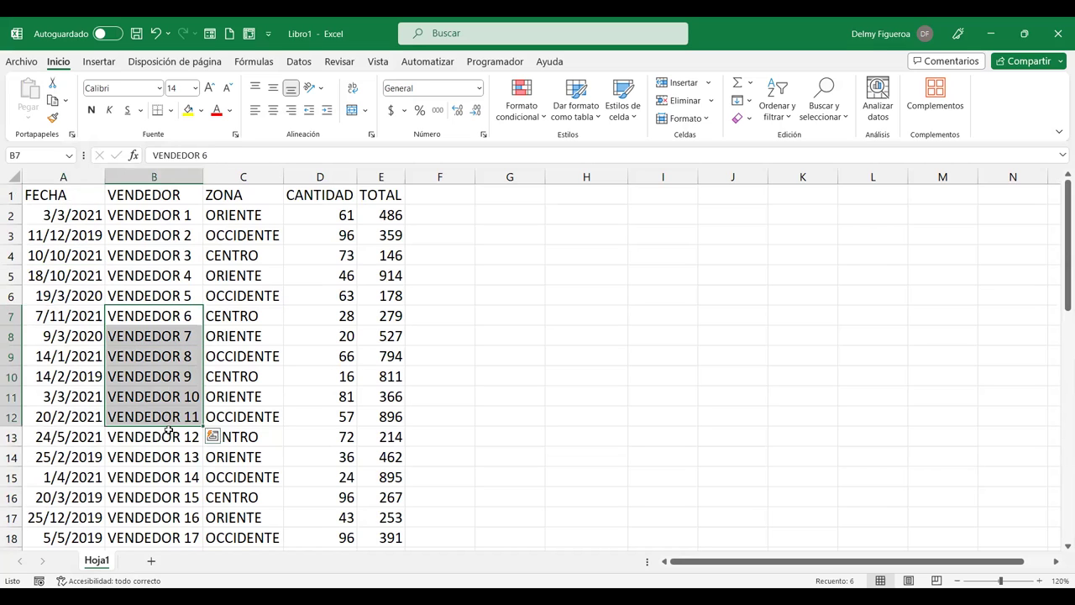
pyautogui.scroll(-14, 169, 431)
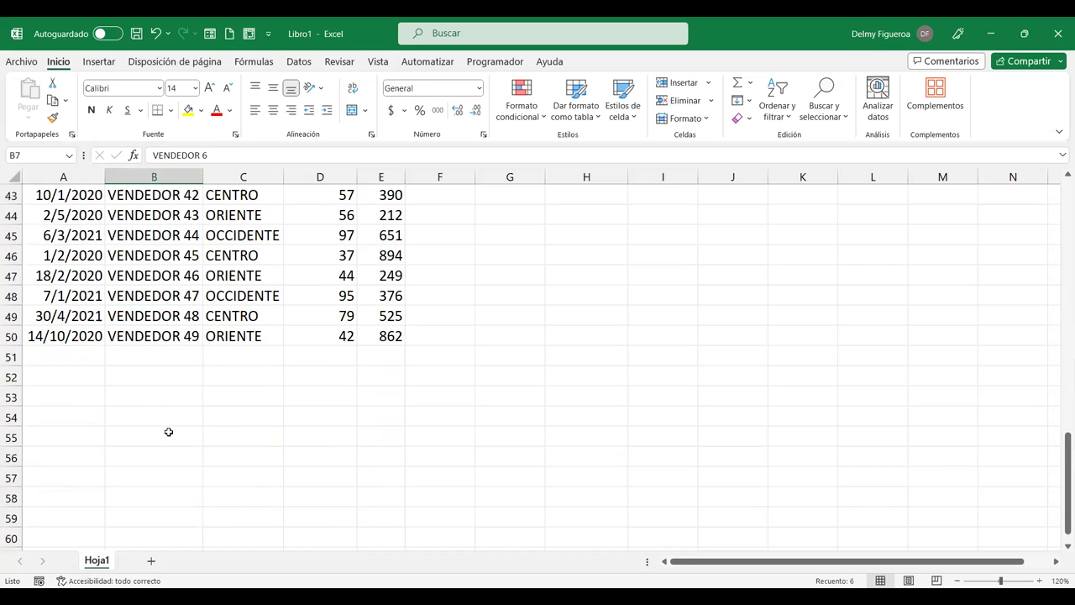
pyautogui.keyDown('shift'); pyautogui.click(176, 354); pyautogui.keyUp('shift')
pyautogui.scroll(14, 177, 354)
pyautogui.press('Delete')
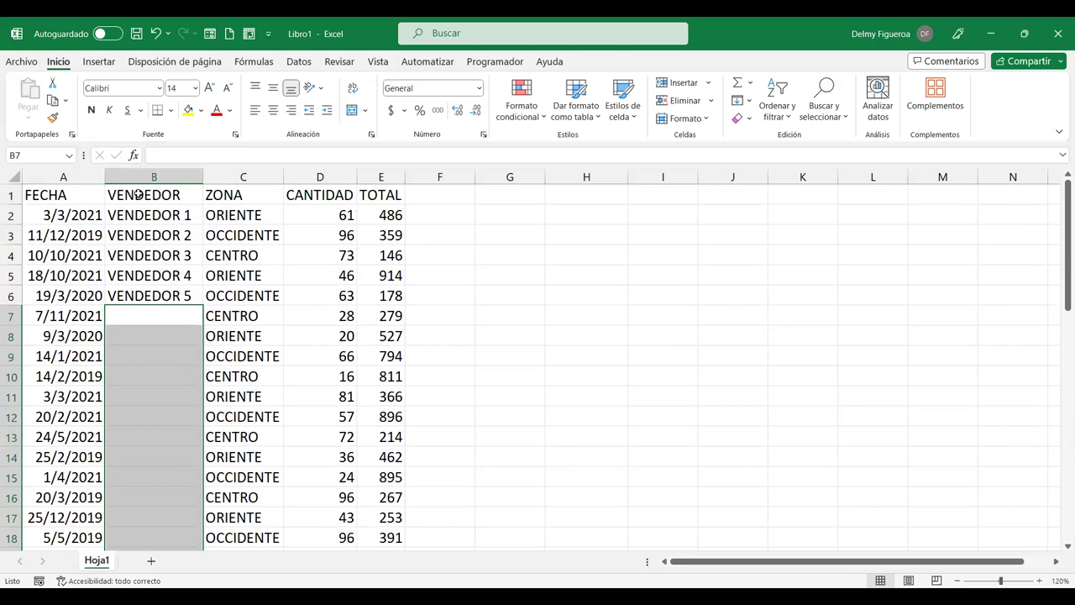
# - Copy VENDEDOR 1 through 5 and paste them into rows 7–11 and 12–16
pyautogui.moveTo(179, 213); pyautogui.dragTo(178, 415)
pyautogui.hotkey('ctrl', 'c')
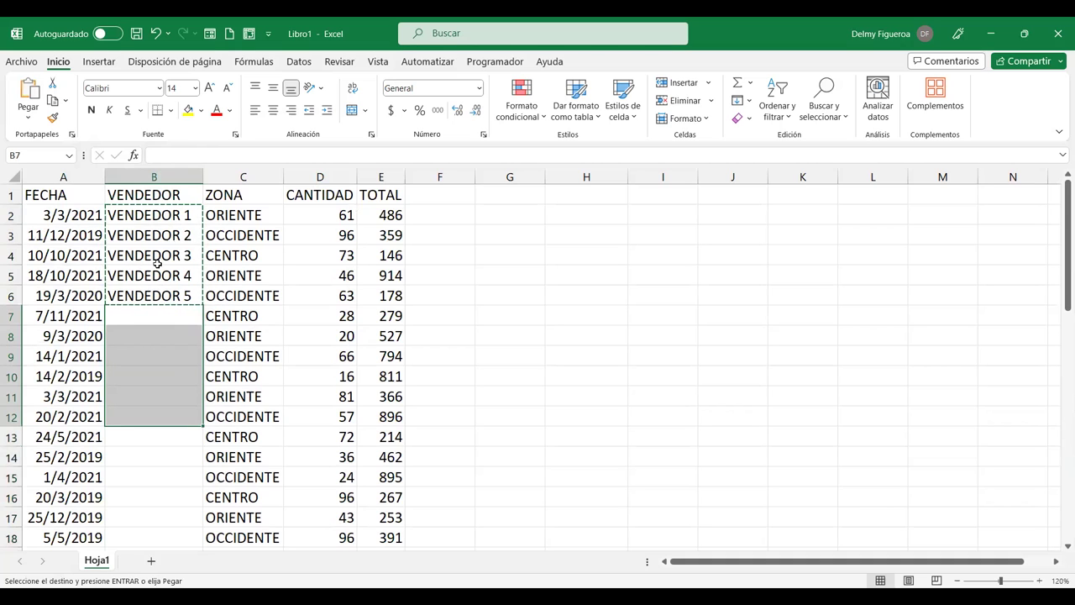
pyautogui.scroll(-6, 156, 312)
pyautogui.scroll(-6, 156, 312)
pyautogui.scroll(-2, 162, 340)
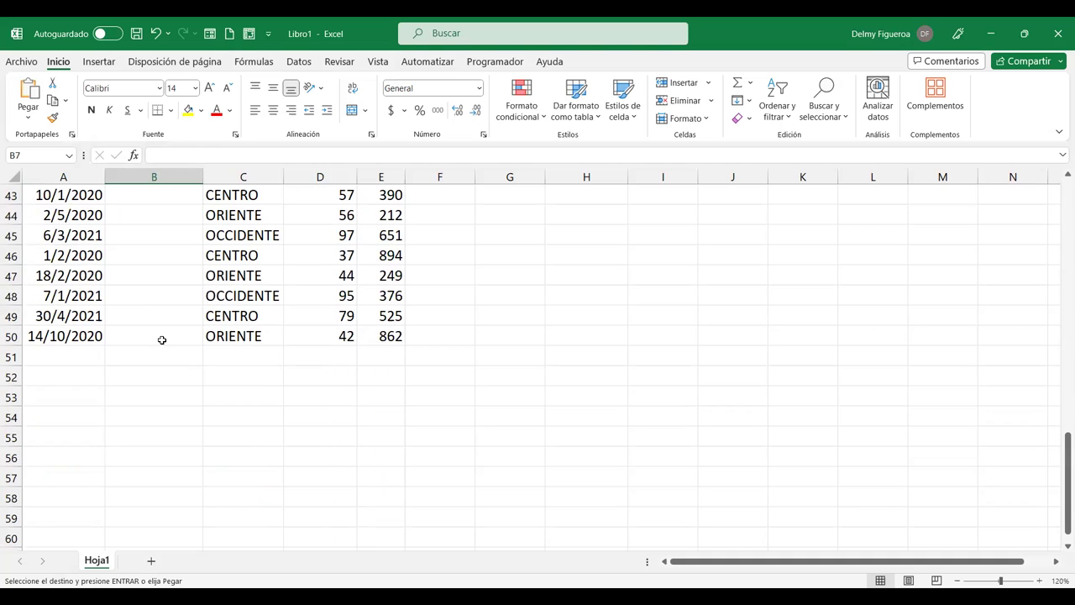
pyautogui.hotkey('ctrl', 'v')
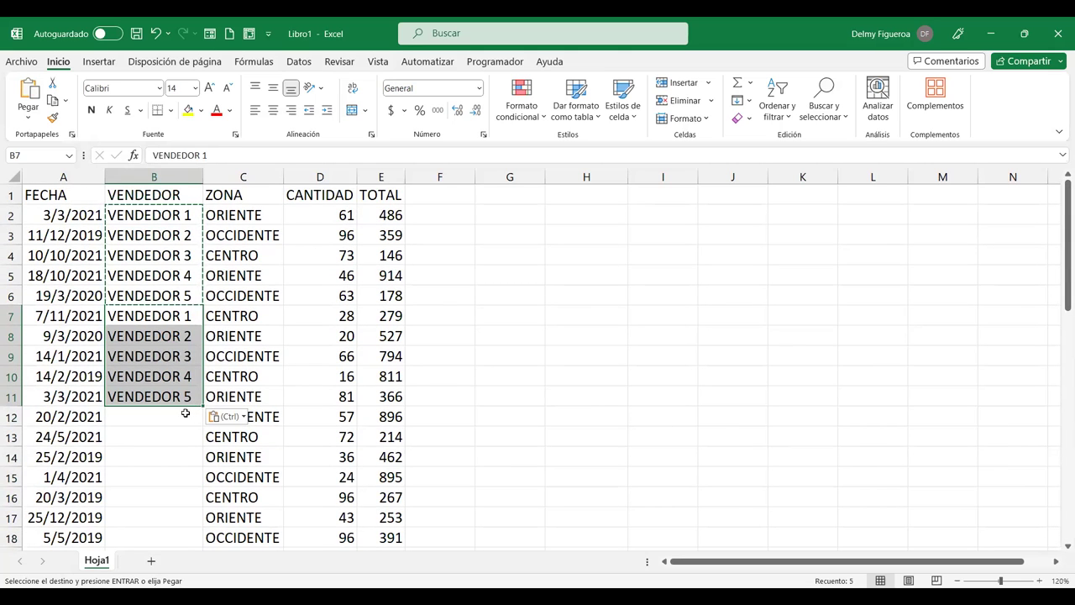
pyautogui.click(186, 418)
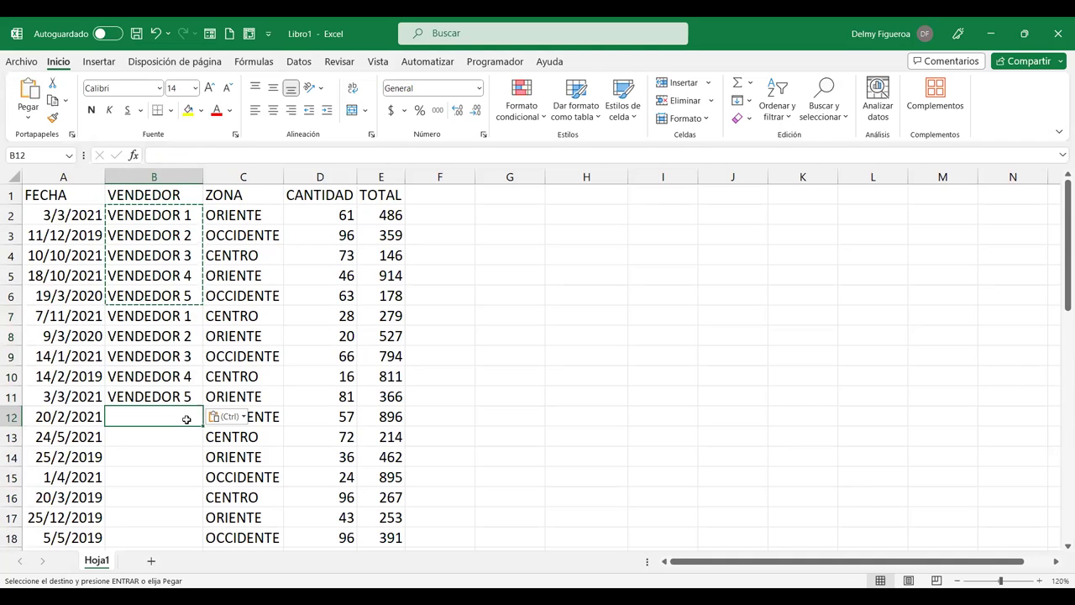
pyautogui.hotkey('ctrl', 'v')
# - Copy the seller block B2:B16 and paste it into the next blocks down column B
pyautogui.scroll(-2, 185, 395)
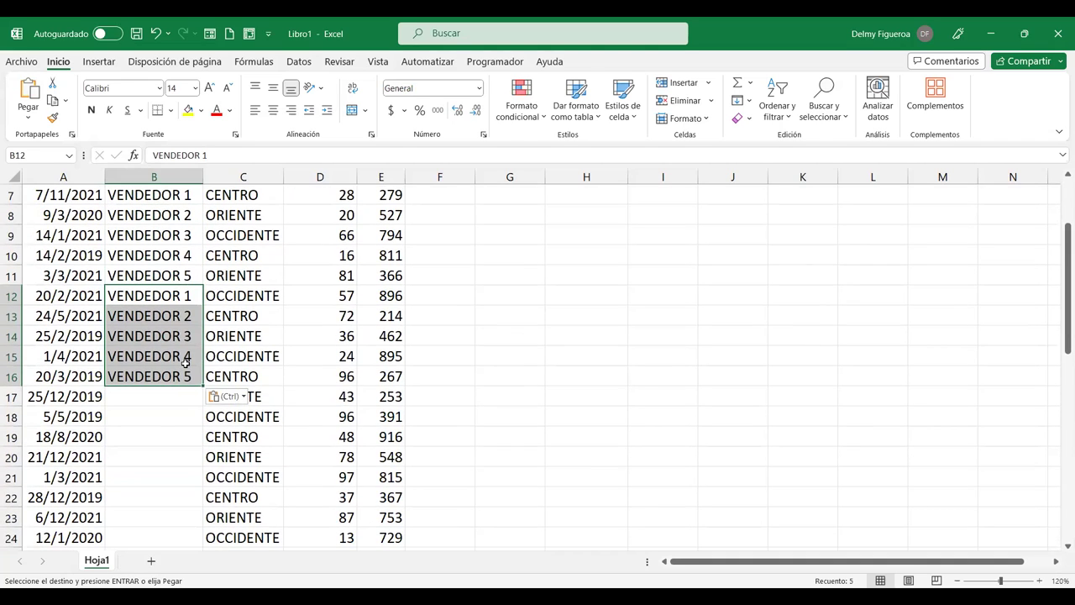
pyautogui.scroll(2, 186, 336)
pyautogui.moveTo(168, 217); pyautogui.dragTo(179, 488)
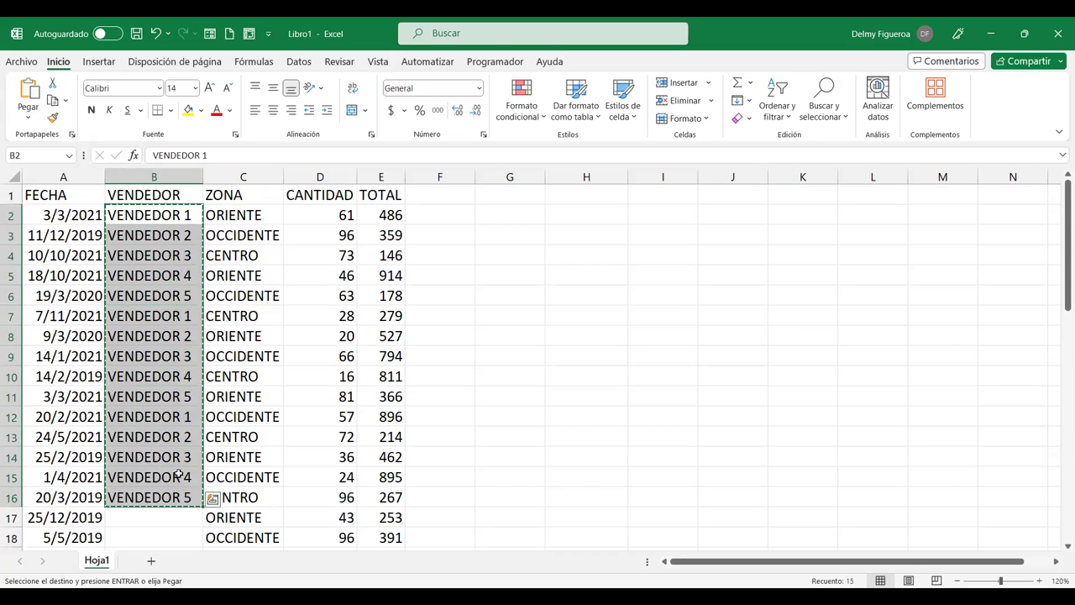
pyautogui.scroll(-4, 181, 483)
pyautogui.moveTo(163, 277)
pyautogui.mouseDown()
pyautogui.moveTo(163, 538)
pyautogui.moveTo(156, 512)
pyautogui.mouseUp()
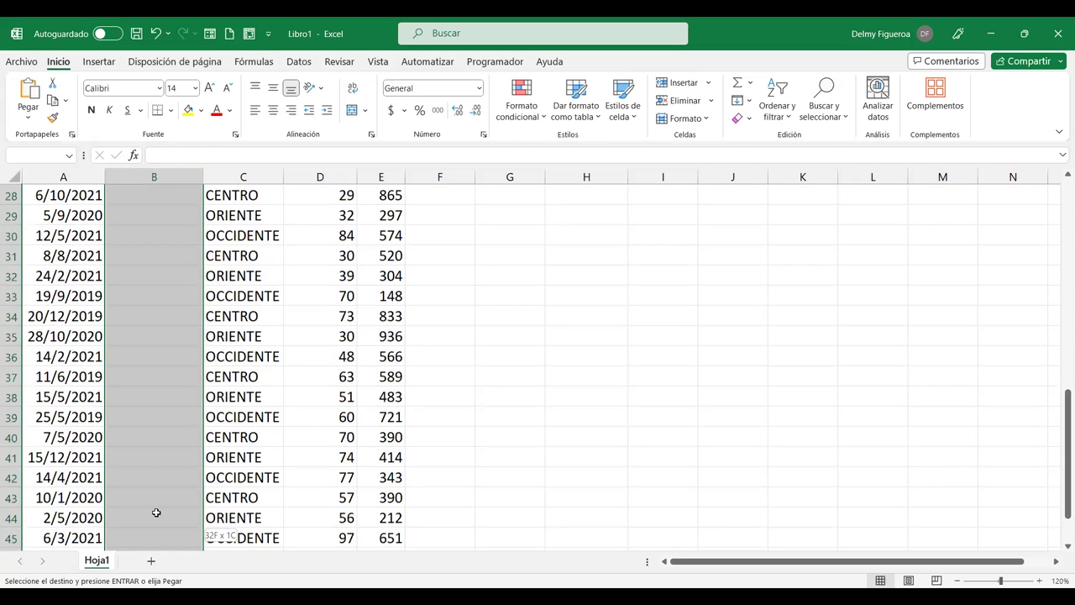
pyautogui.scroll(9, 156, 513)
pyautogui.scroll(-8, 156, 512)
pyautogui.moveTo(156, 513); pyautogui.dragTo(182, 455)
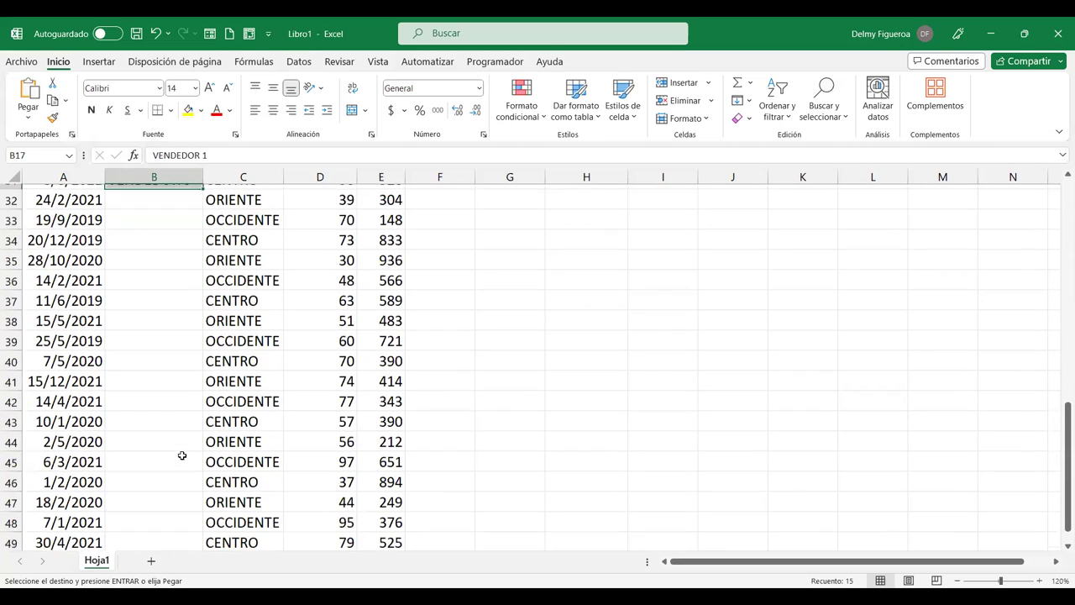
pyautogui.hotkey('ctrl', 'v')
pyautogui.scroll(1, 182, 455)
pyautogui.moveTo(168, 252); pyautogui.dragTo(167, 518)
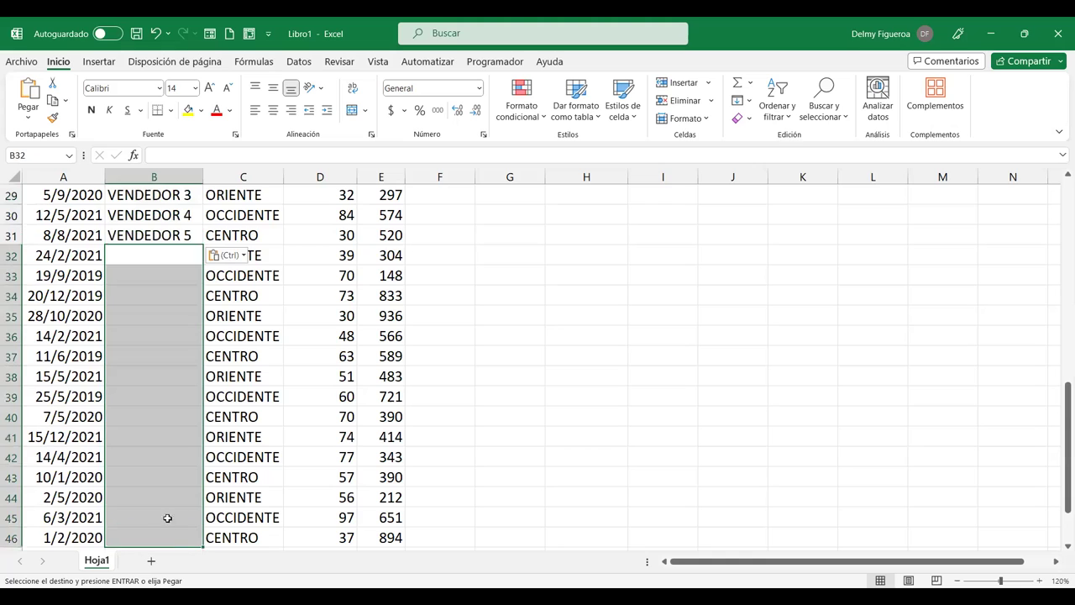
pyautogui.scroll(-2, 168, 512)
pyautogui.hotkey('ctrl', 'v')
# - Paste seller names into the last empty cells B47 to B50
pyautogui.scroll(4, 172, 506)
pyautogui.scroll(-5, 174, 505)
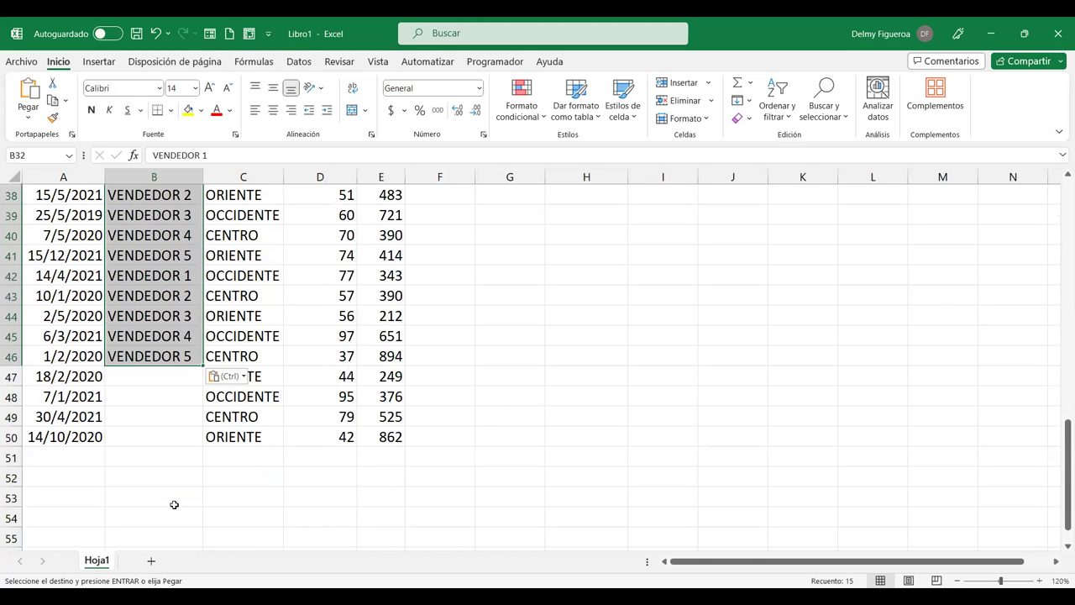
pyautogui.moveTo(164, 378); pyautogui.dragTo(163, 434)
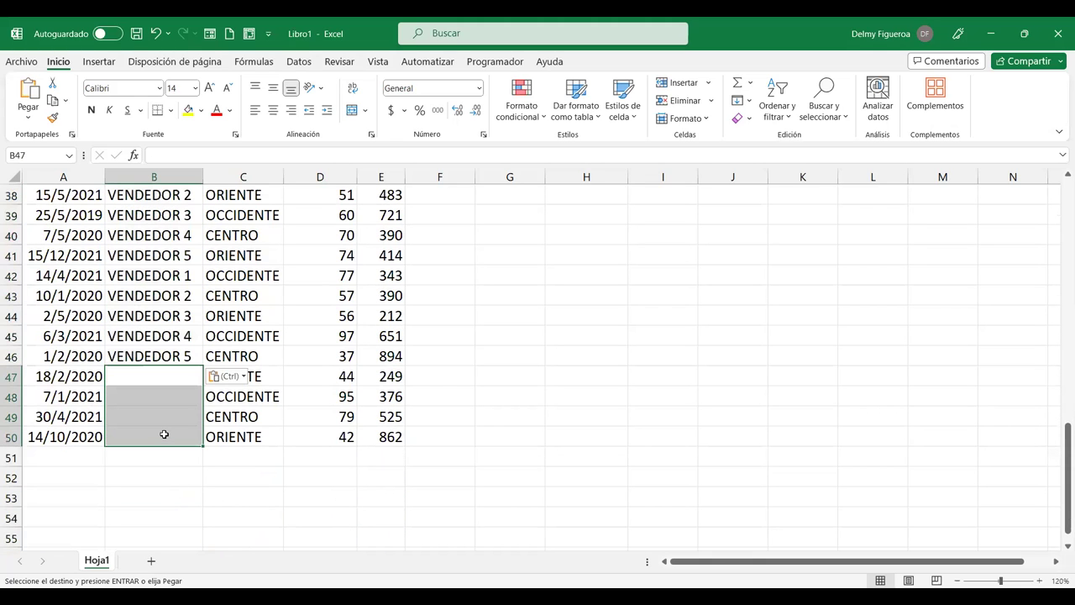
pyautogui.press('ctrl')
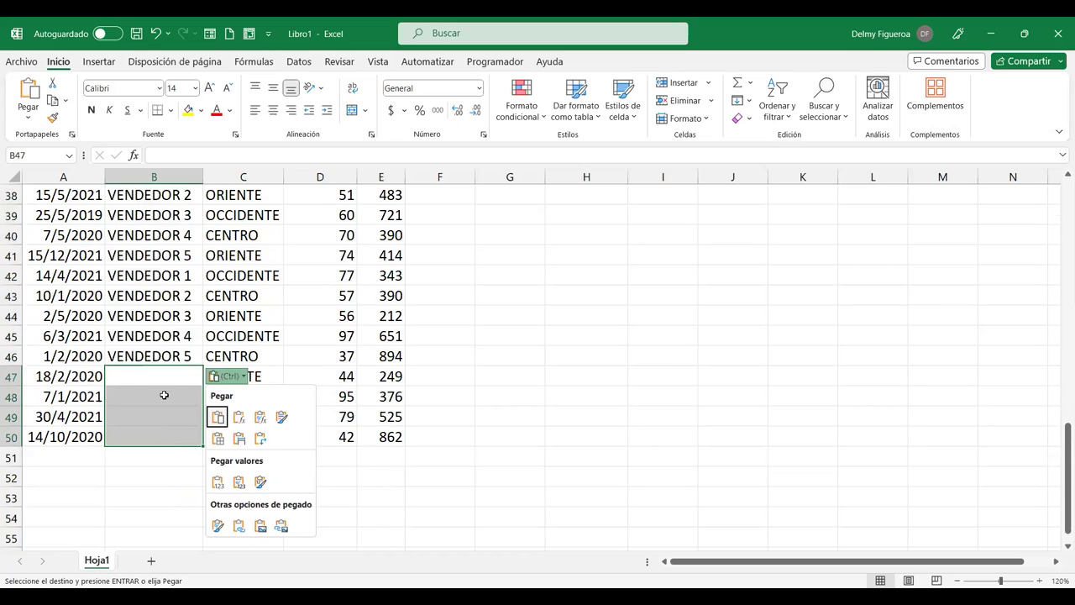
pyautogui.hotkey('ctrl', 'v')
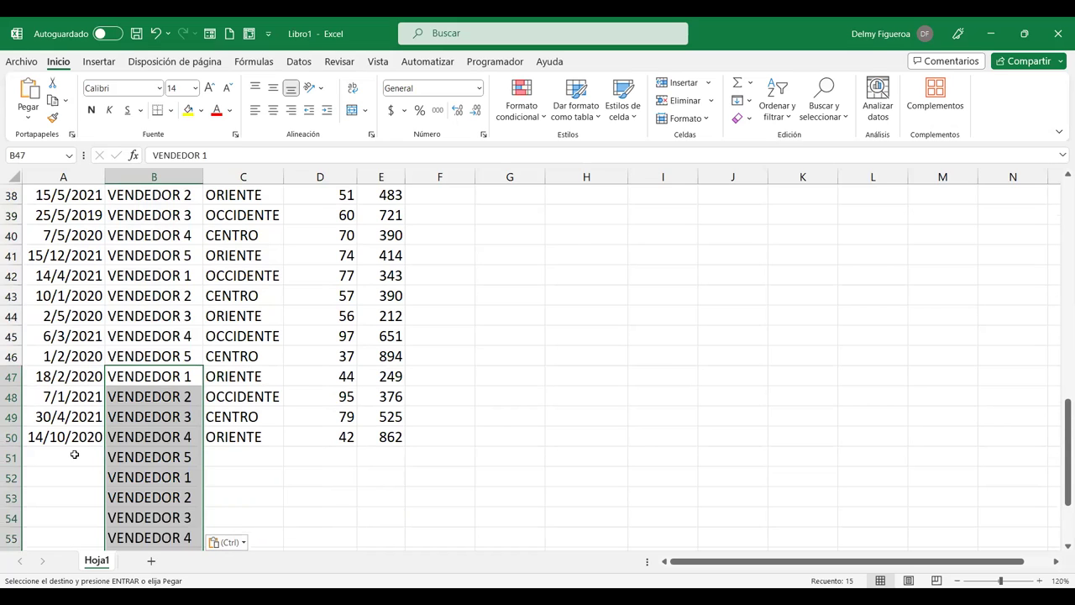
# - Delete overflow rows 51–61 below the table with Eliminar
pyautogui.scroll(-3, 63, 420)
pyautogui.click(75, 354)
pyautogui.moveTo(13, 275); pyautogui.dragTo(17, 347)
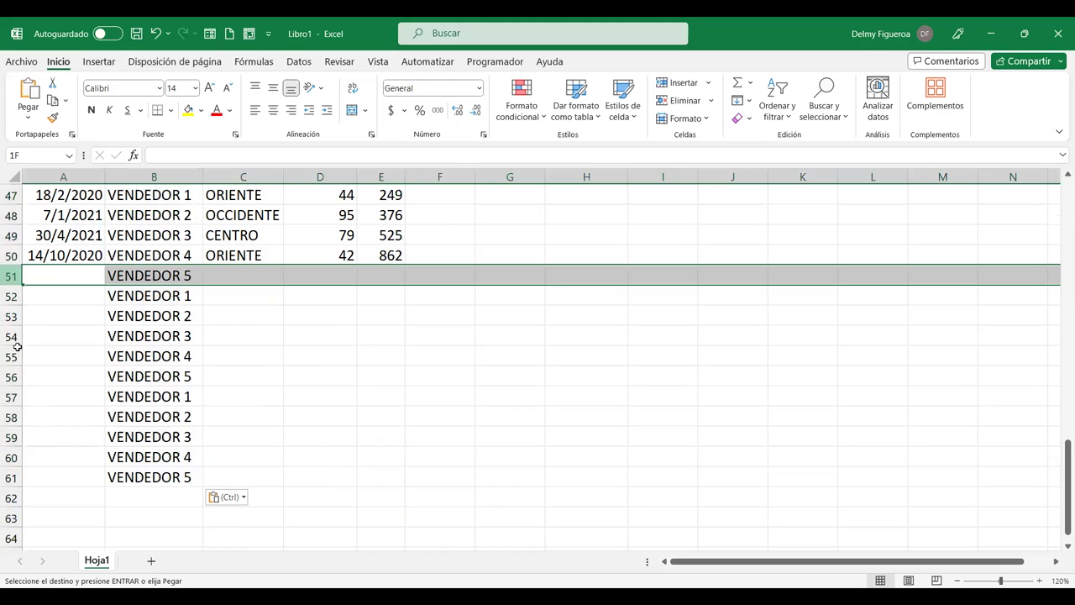
pyautogui.moveTo(4, 470); pyautogui.dragTo(8, 478)
pyautogui.rightClick(9, 477)
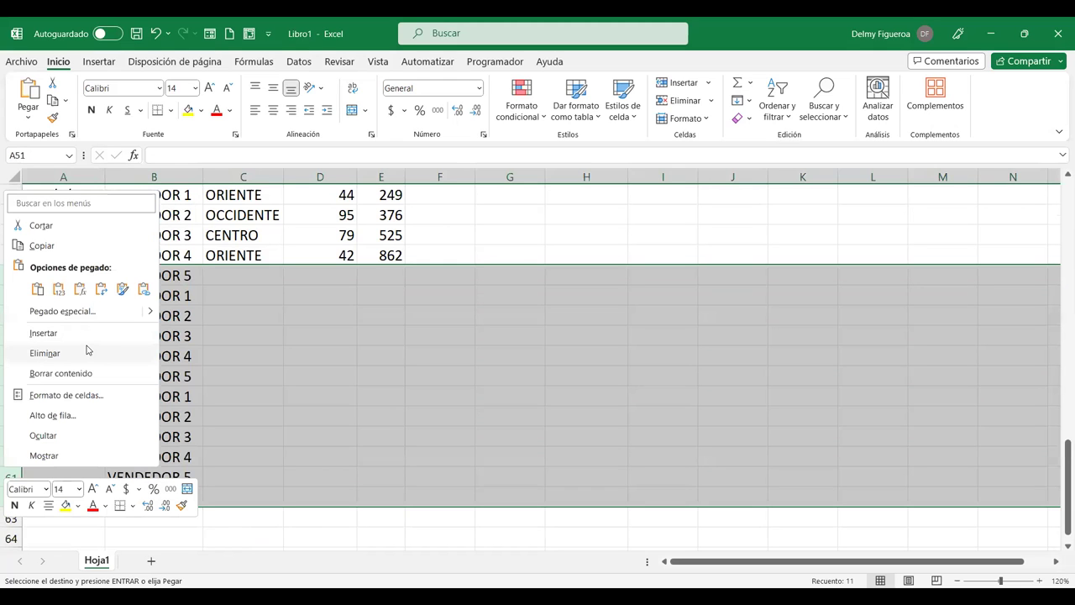
pyautogui.click(87, 352)
pyautogui.click(290, 365)
pyautogui.scroll(13, 291, 364)
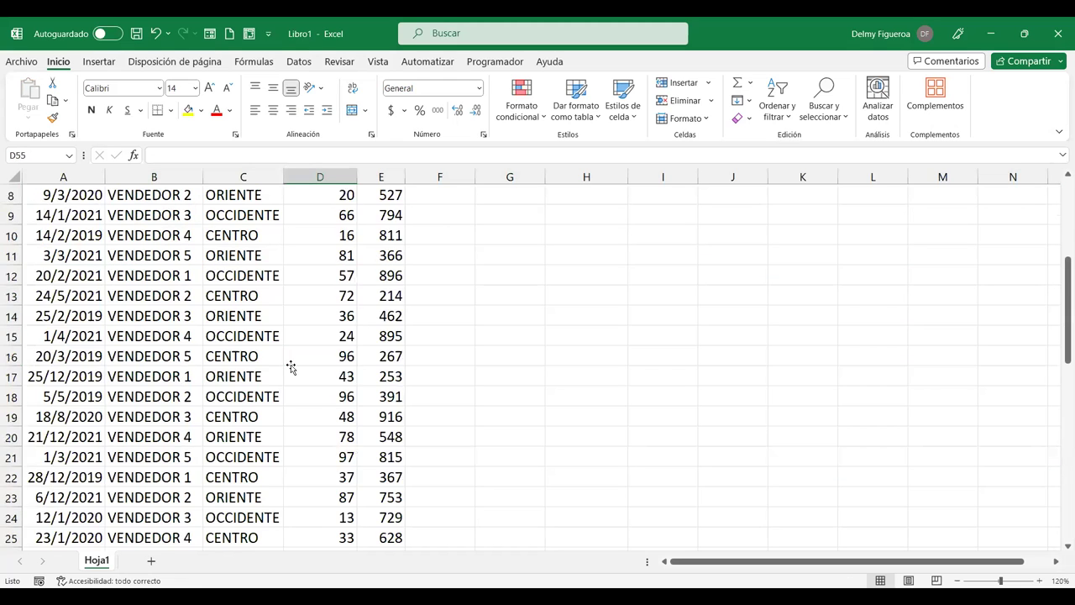
pyautogui.scroll(2, 290, 365)
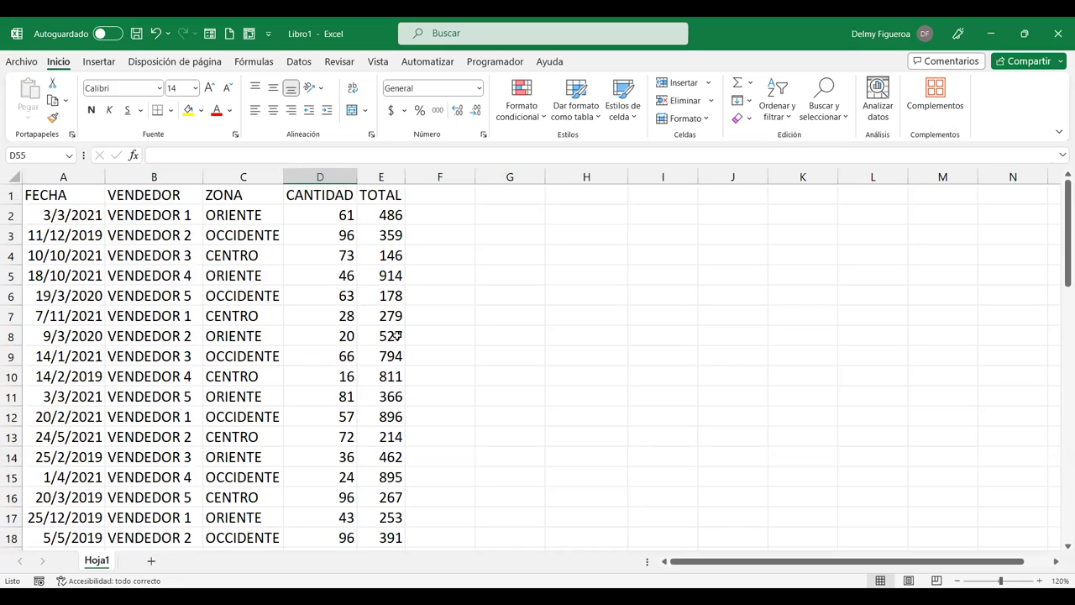
# - From cell A1, apply Ordenar y filtrar > Filtro to add arrows to headers FECHA through TOTAL
pyautogui.click(58, 191)
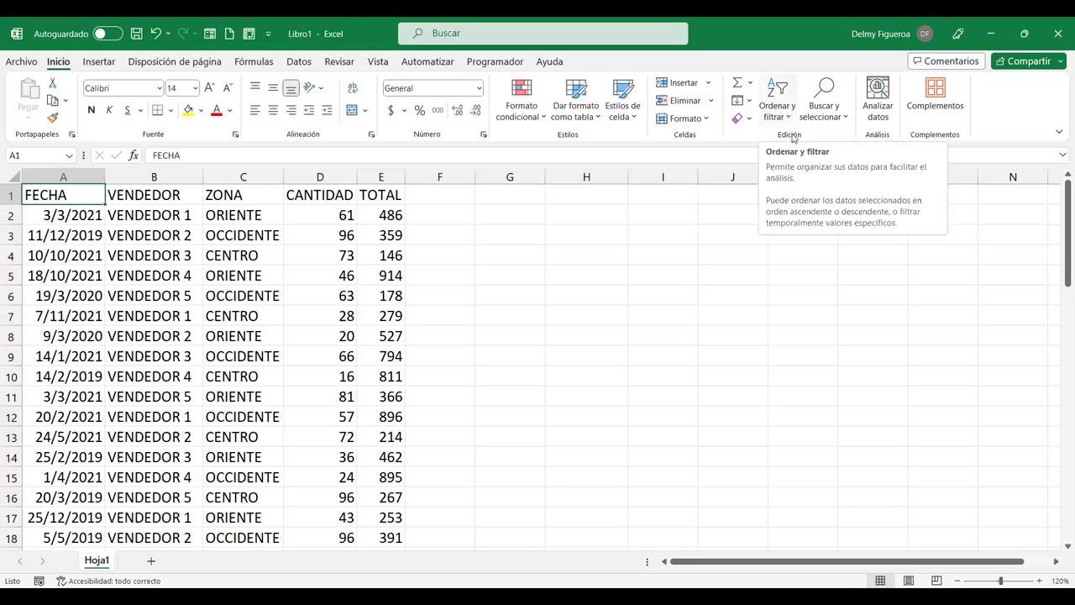
pyautogui.click(792, 121)
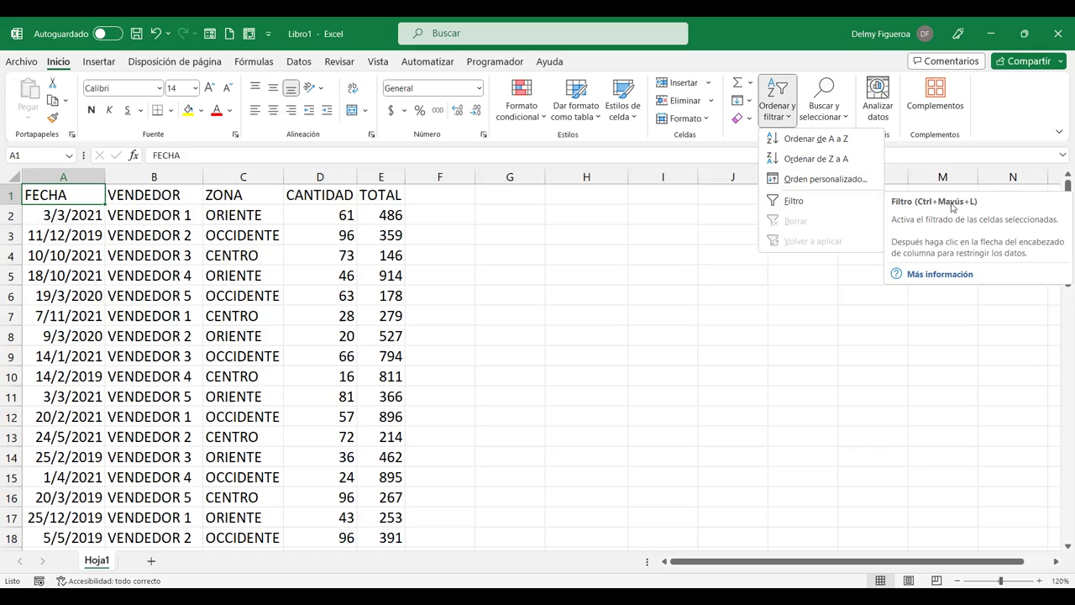
pyautogui.click(820, 203)
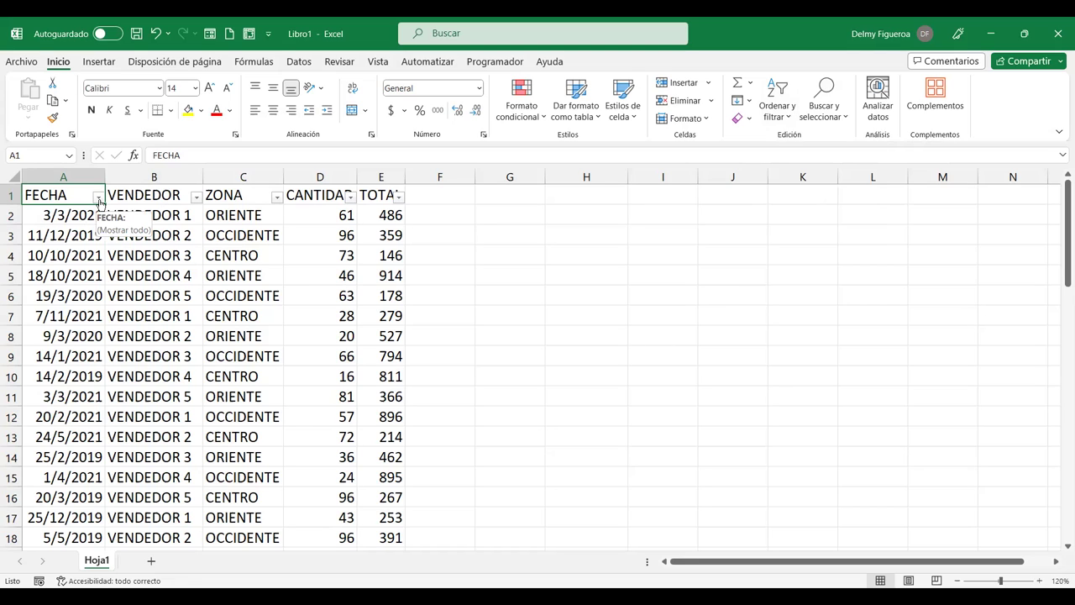
# - Glance at the FECHA filter list, then select the FECHA, VENDEDOR, ZONA, CANTIDAD and TOTAL columns
pyautogui.click(99, 198)
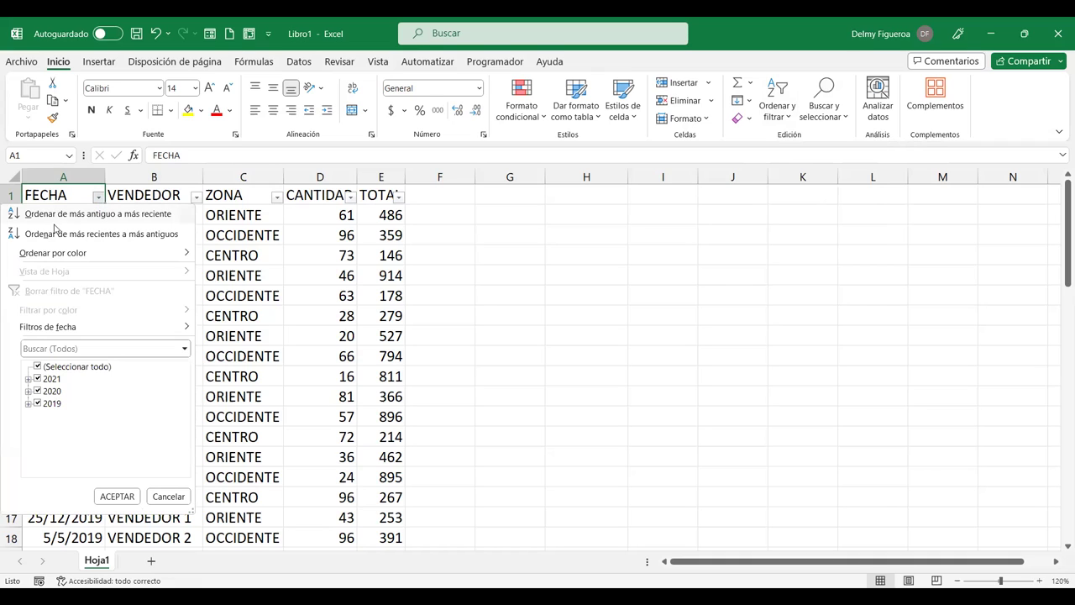
pyautogui.press('Escape')
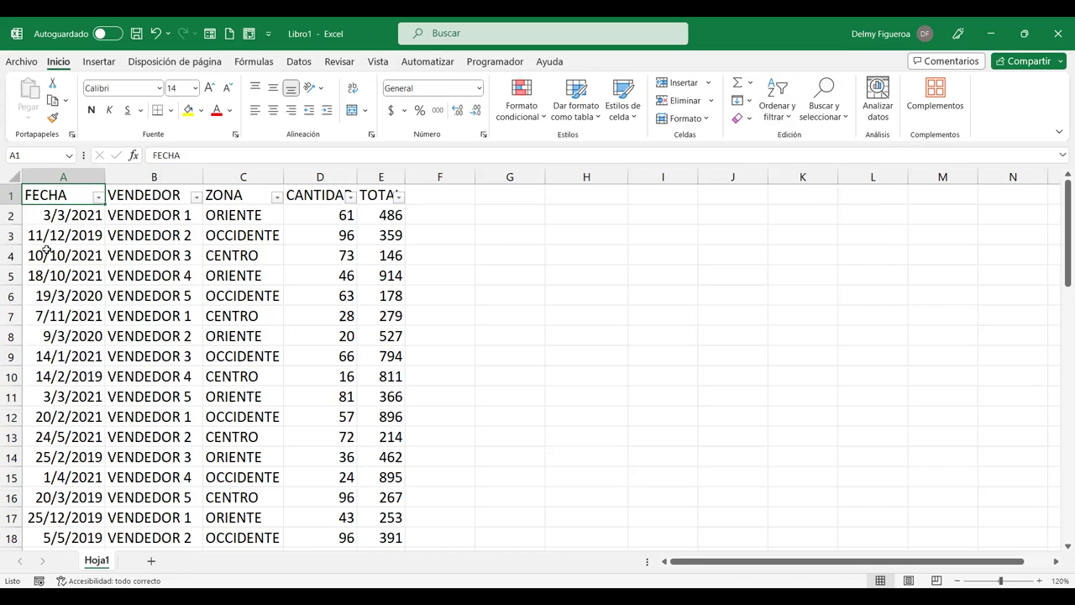
pyautogui.click(61, 176)
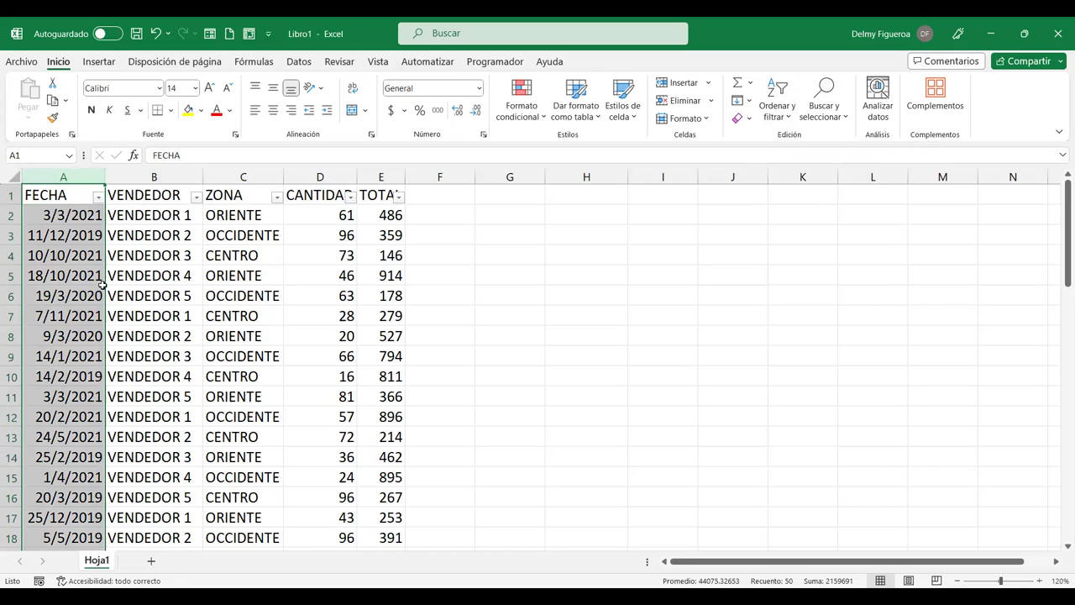
pyautogui.moveTo(172, 176); pyautogui.dragTo(241, 186)
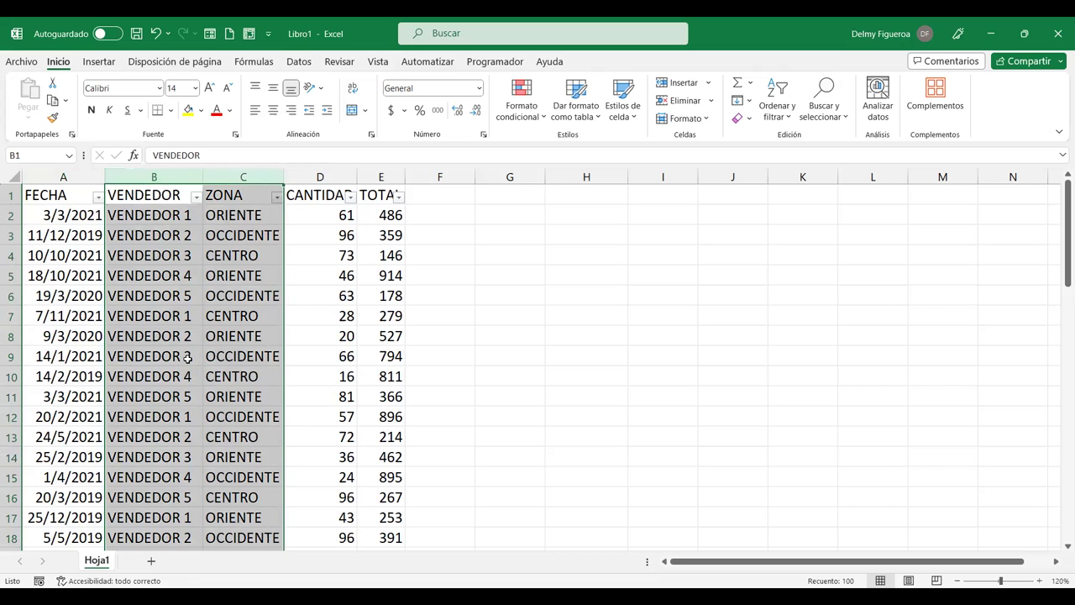
pyautogui.moveTo(332, 176); pyautogui.dragTo(380, 179)
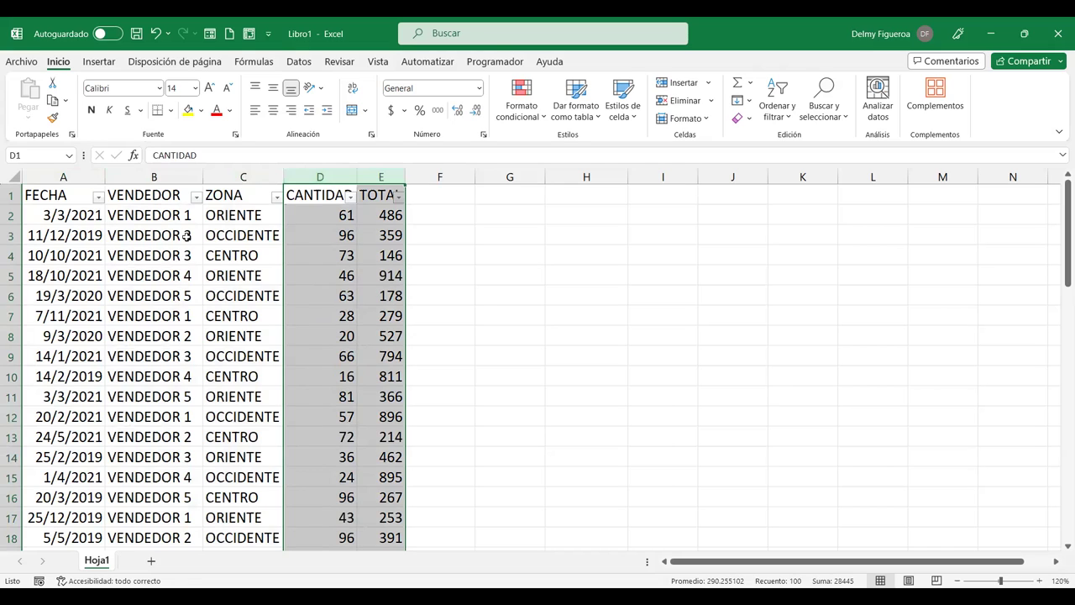
# - Filter FECHA to the year 2020 only, leaving 13 of 49 records visible
pyautogui.click(98, 197)
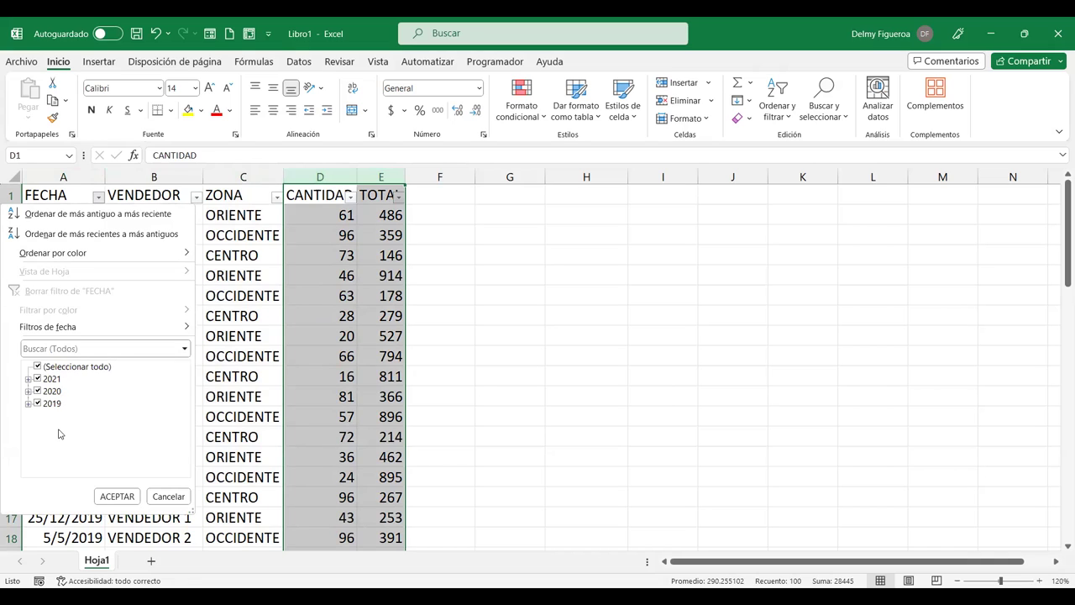
pyautogui.click(29, 379)
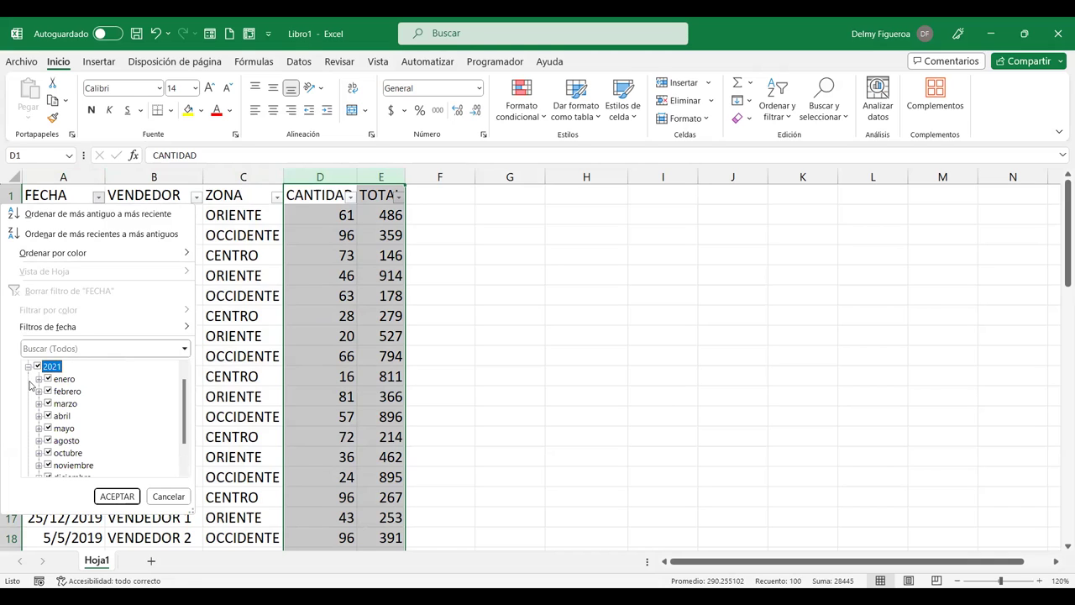
pyautogui.click(29, 368)
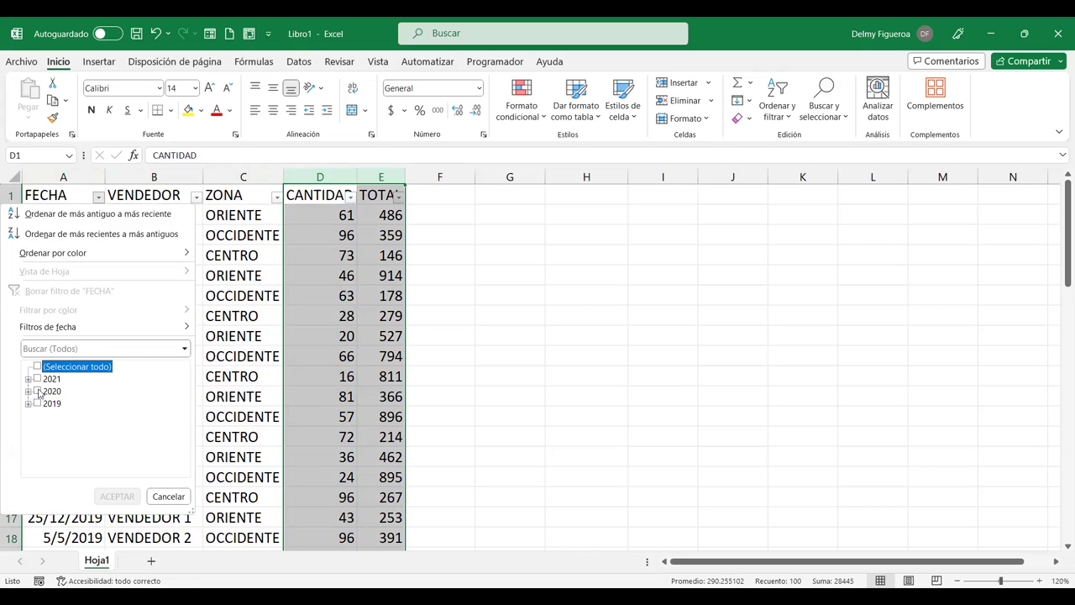
pyautogui.click(37, 392)
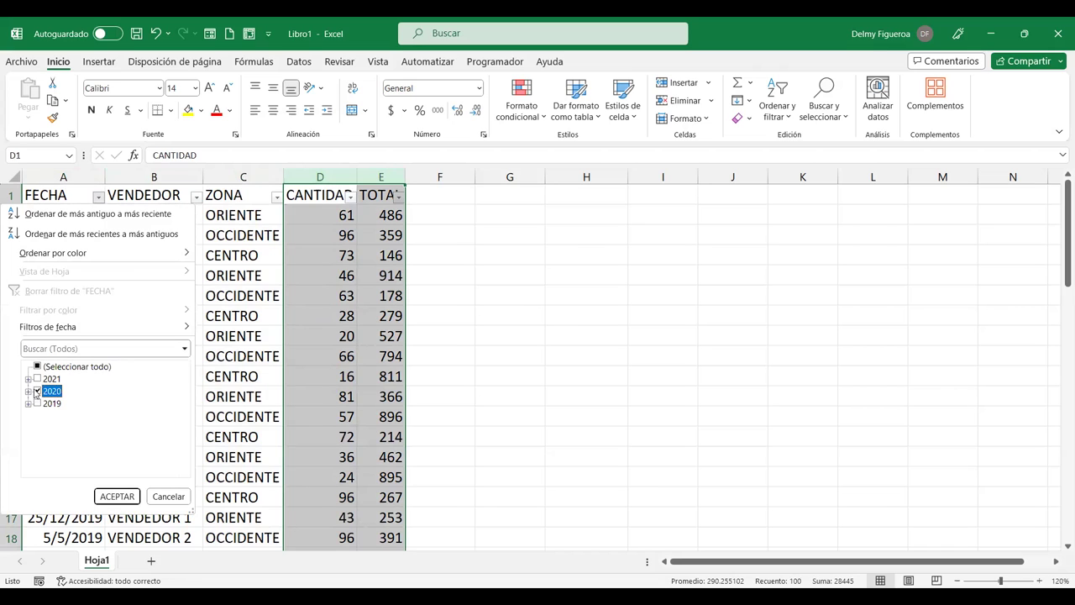
pyautogui.click(123, 497)
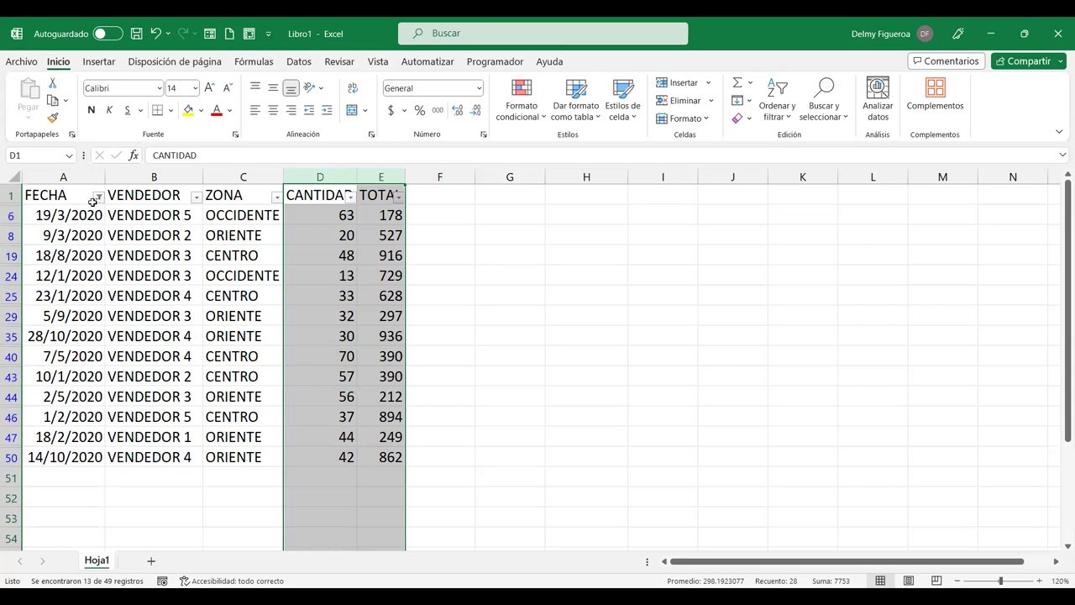
pyautogui.moveTo(101, 205)
pyautogui.click(378, 199)
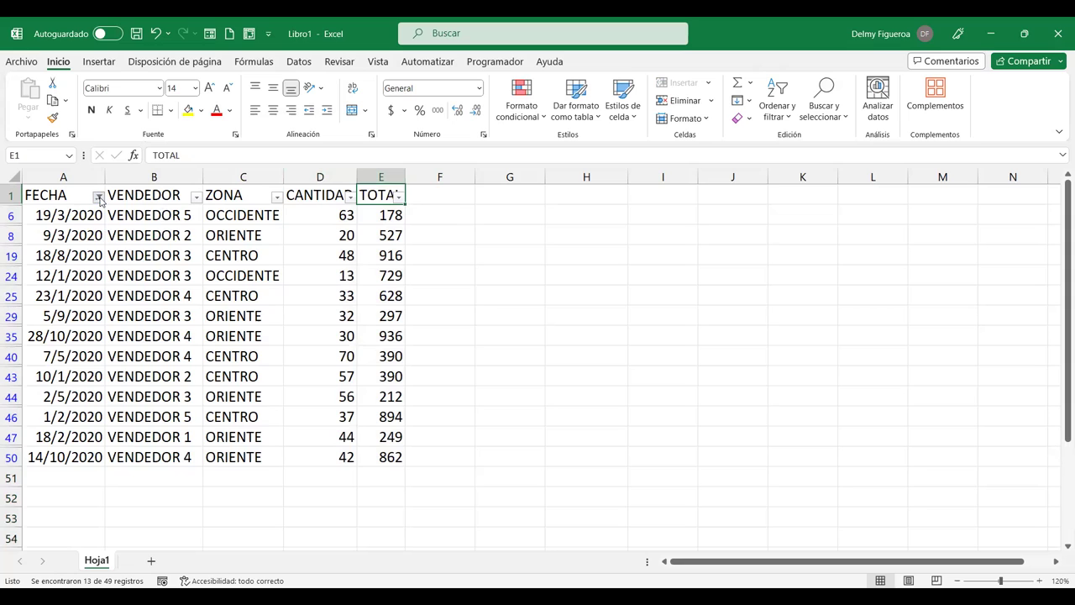
pyautogui.click(98, 197)
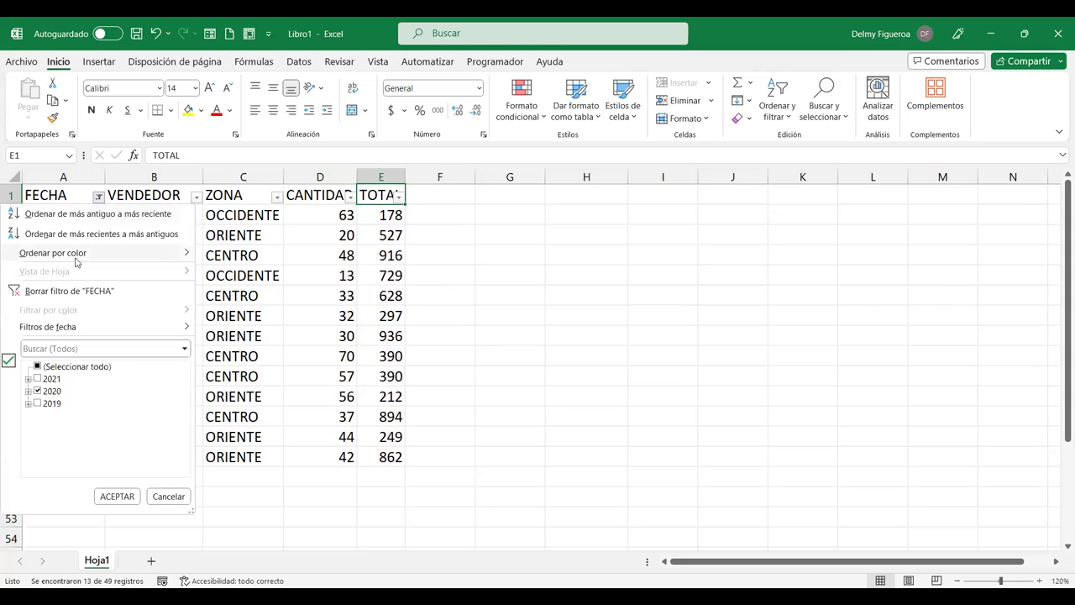
pyautogui.click(138, 292)
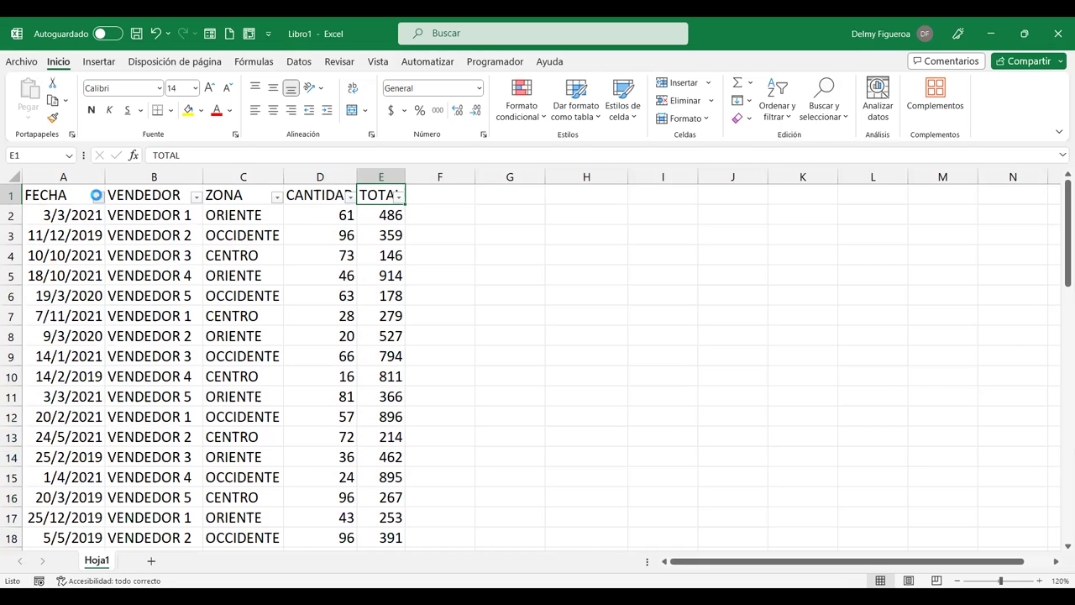
pyautogui.click(98, 197)
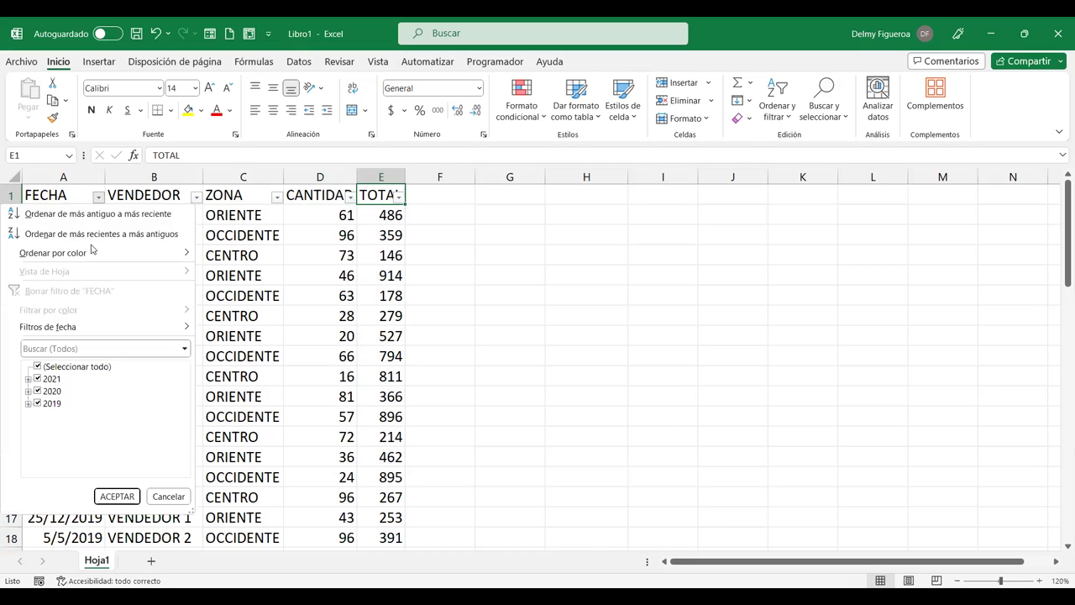
pyautogui.click(82, 333)
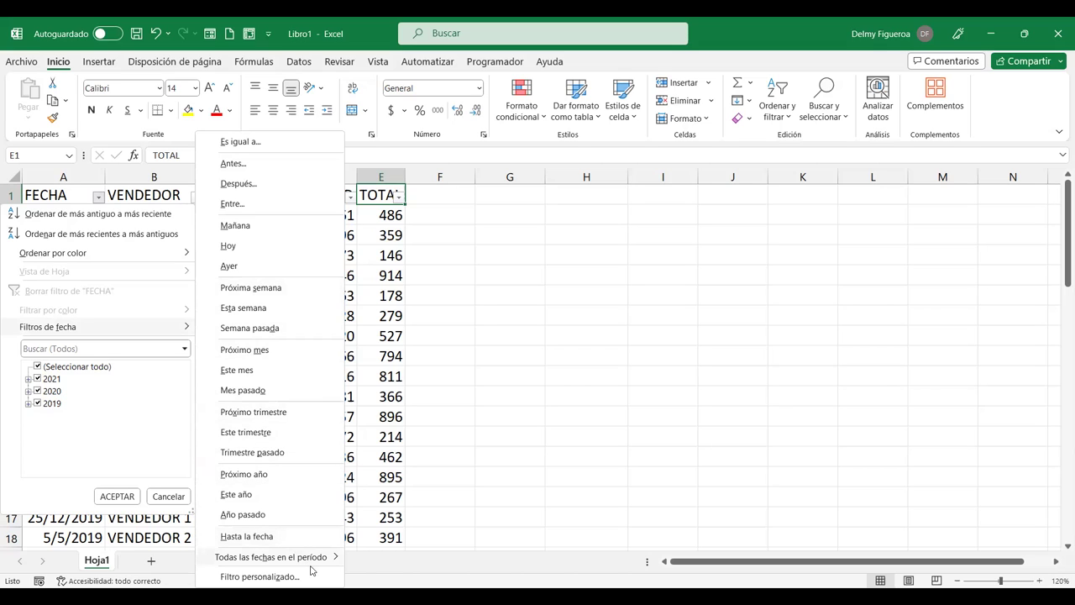
pyautogui.moveTo(332, 557)
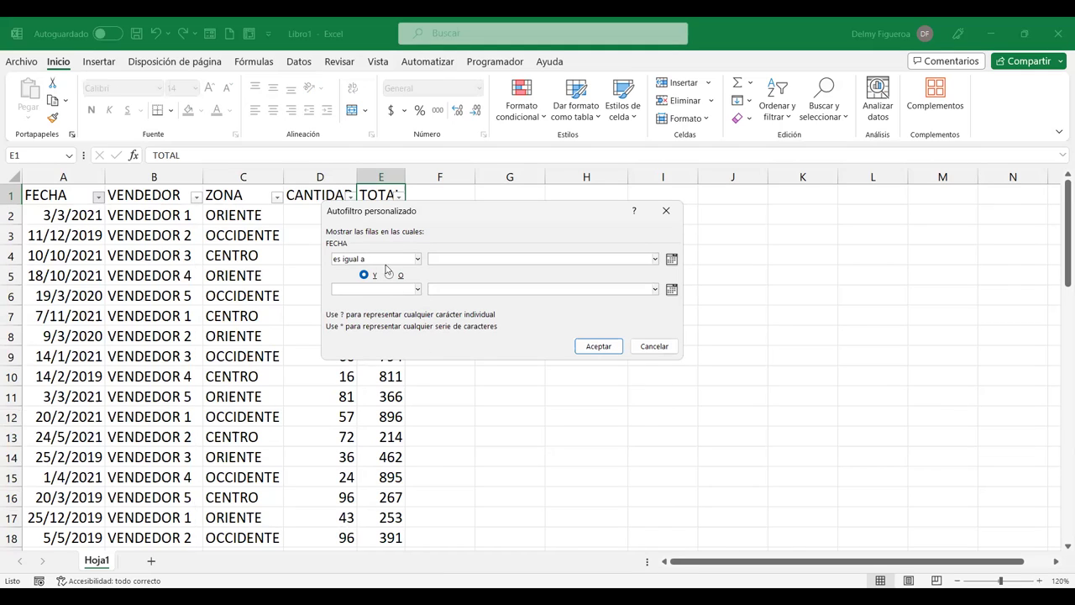
pyautogui.click(391, 219)
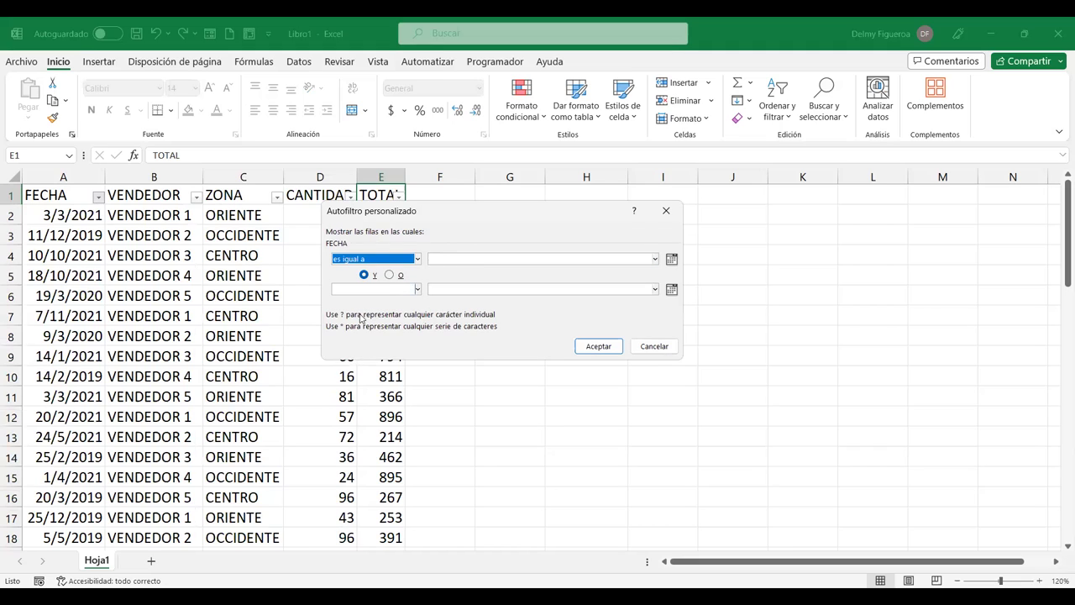
pyautogui.click(669, 349)
pyautogui.click(87, 239)
pyautogui.scroll(-5, 92, 361)
pyautogui.scroll(5, 75, 374)
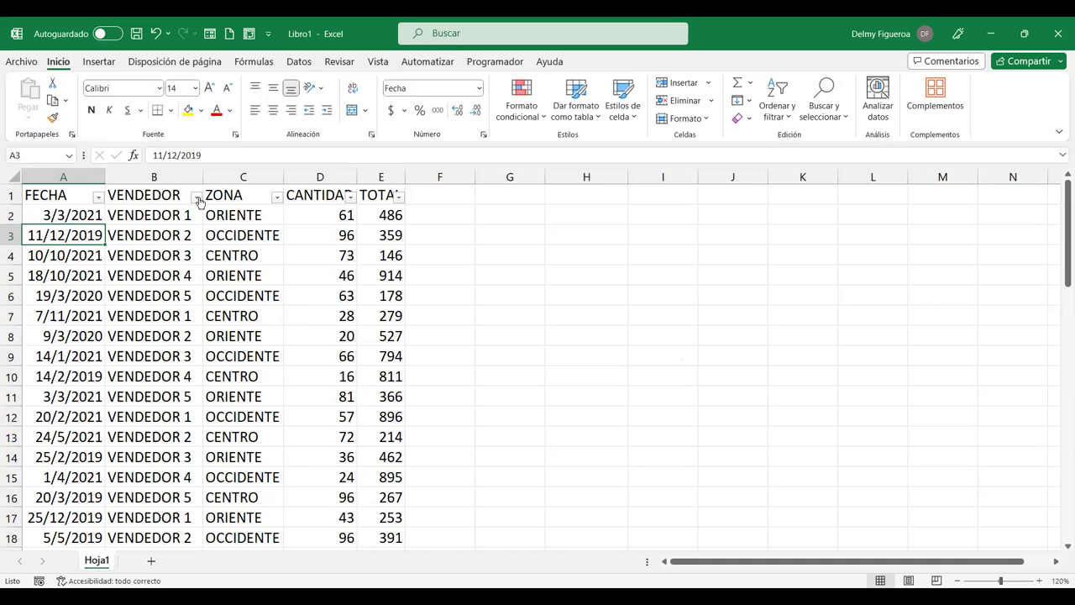
# - Set the VENDEDOR filter to VENDEDOR 1 and VENDEDOR 4 only, showing 20 of 49 records
pyautogui.click(197, 198)
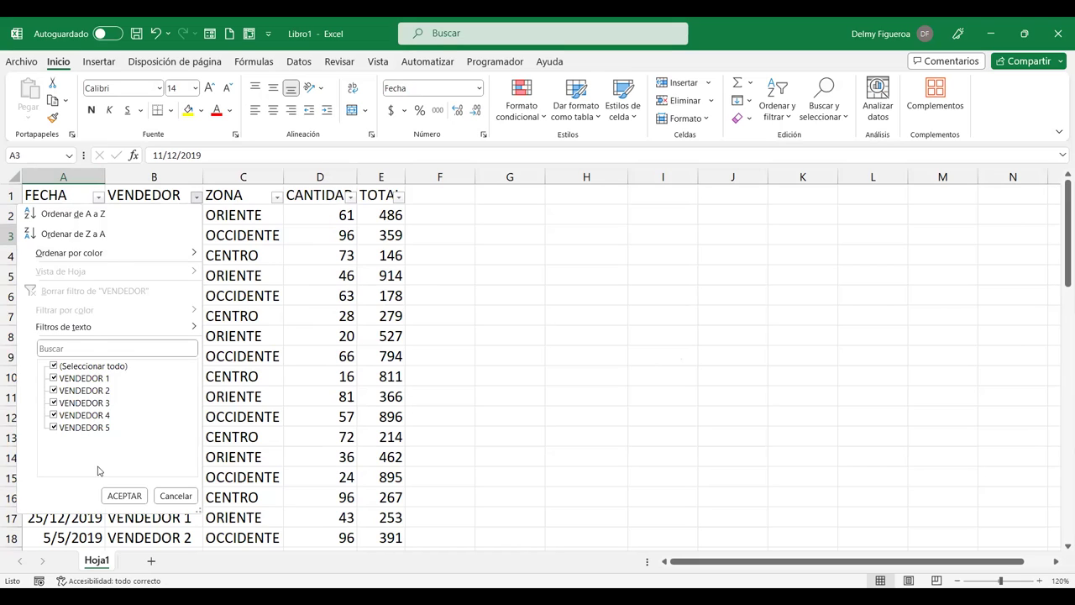
pyautogui.click(53, 367)
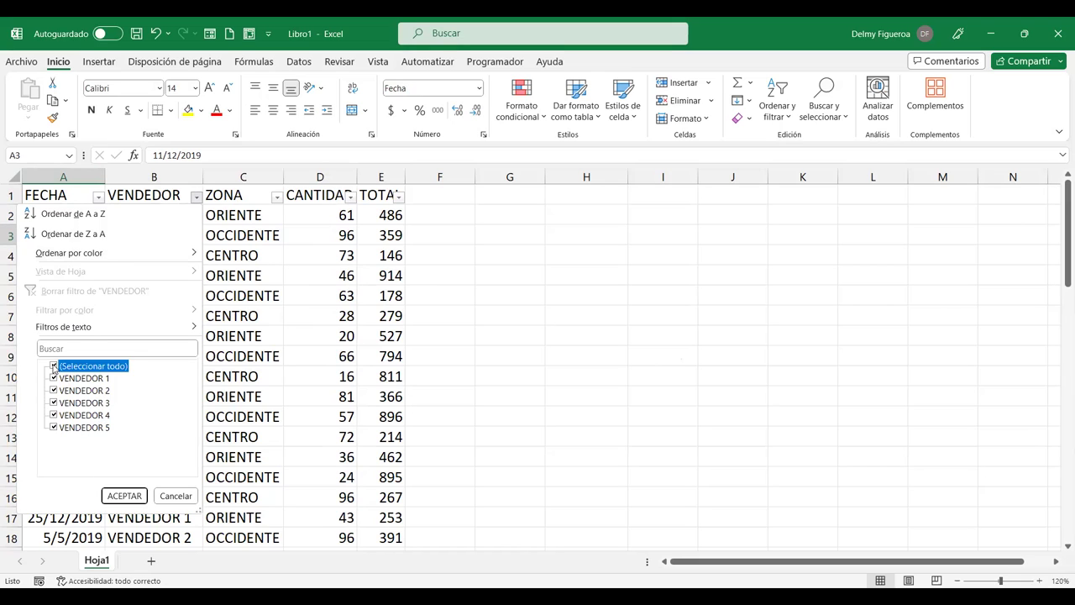
pyautogui.click(54, 416)
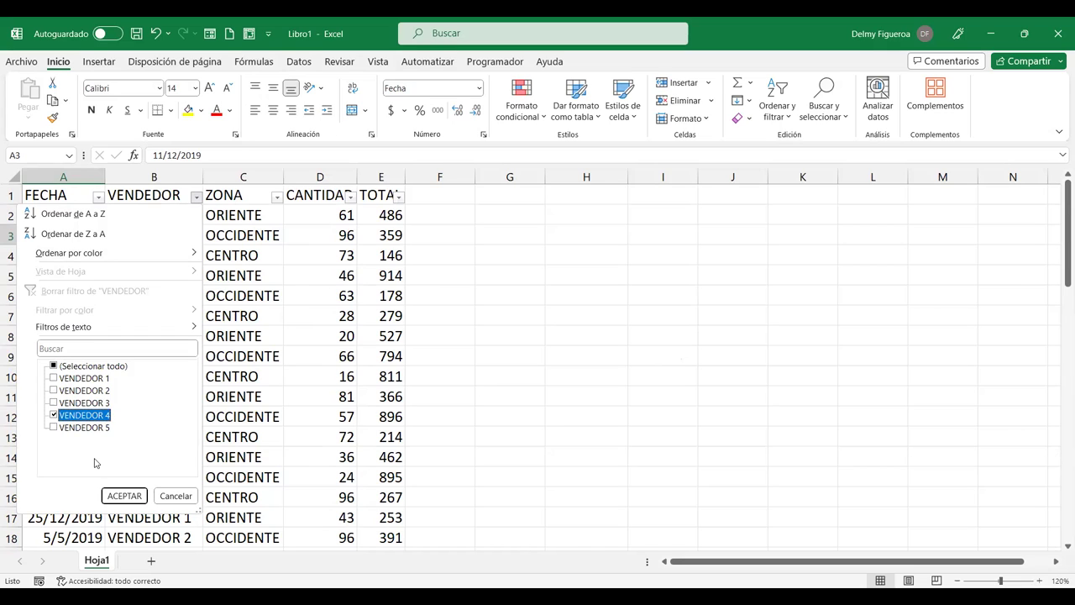
pyautogui.click(54, 379)
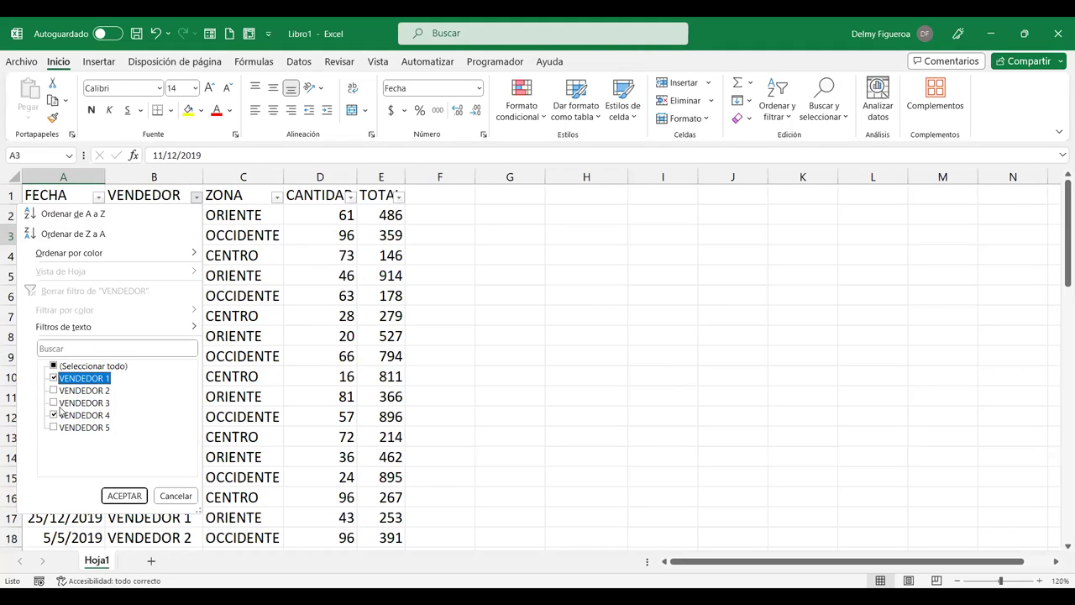
pyautogui.click(130, 496)
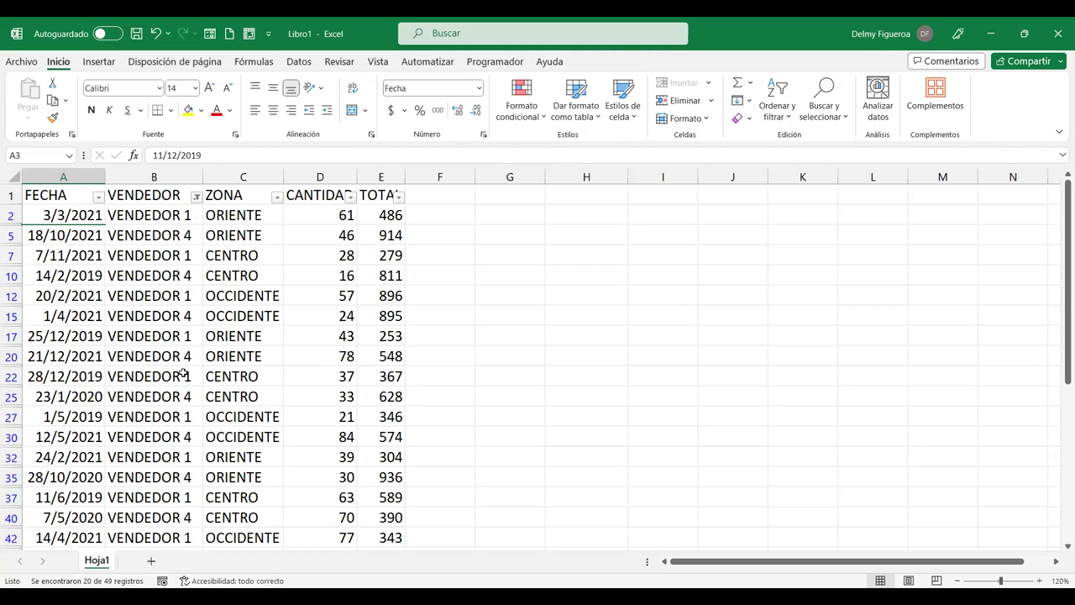
pyautogui.scroll(-2, 189, 474)
pyautogui.scroll(-1, 189, 472)
pyautogui.scroll(1, 189, 472)
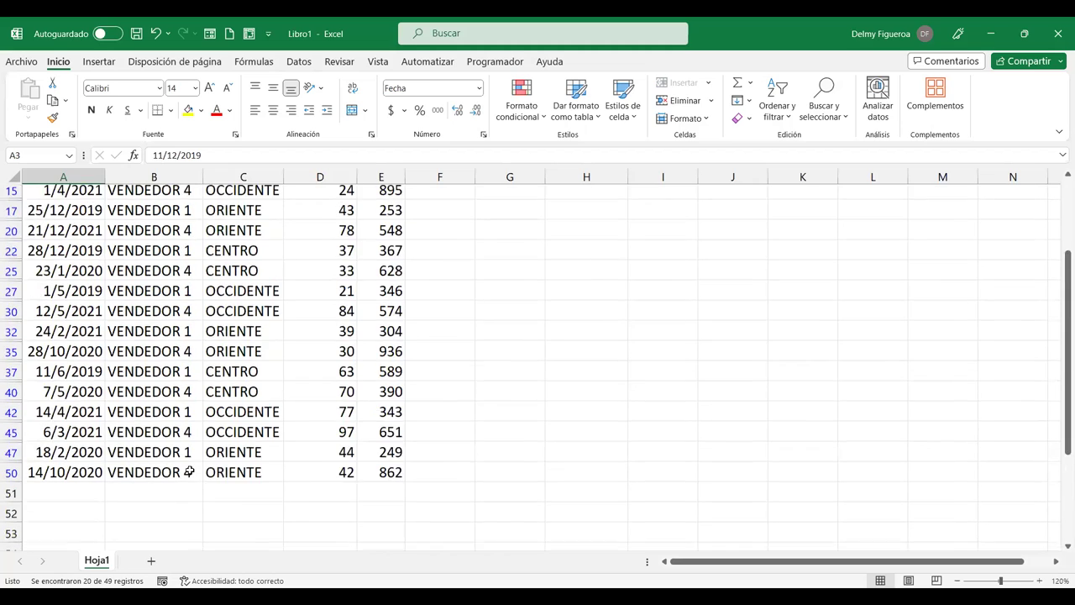
pyautogui.scroll(2, 190, 470)
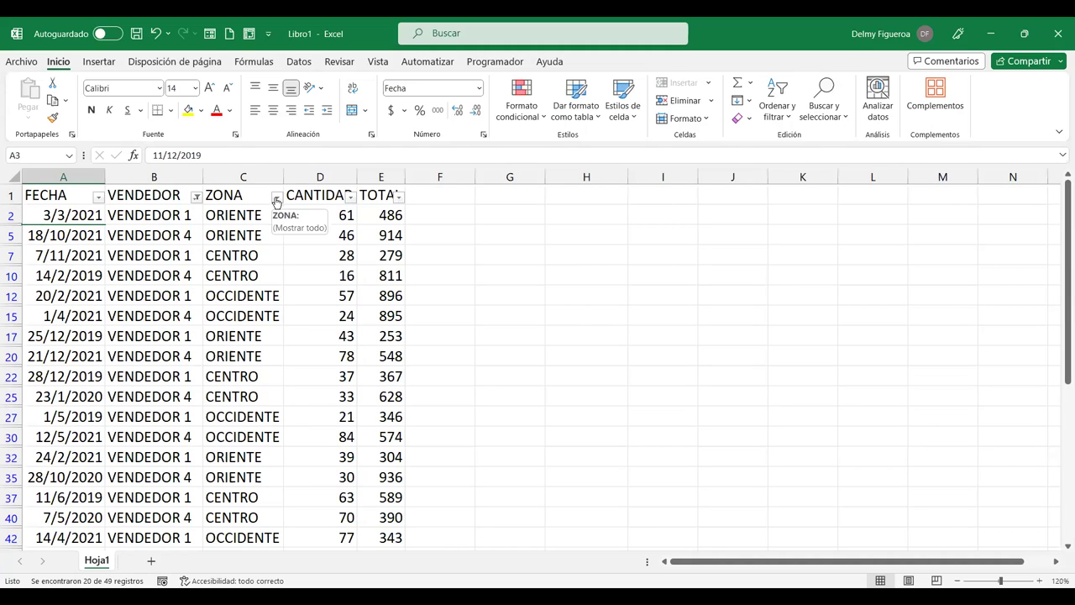
# - Set the ZONA filter to CENTRO only, leaving 6 records for VENDEDOR 1 and 4
pyautogui.click(276, 198)
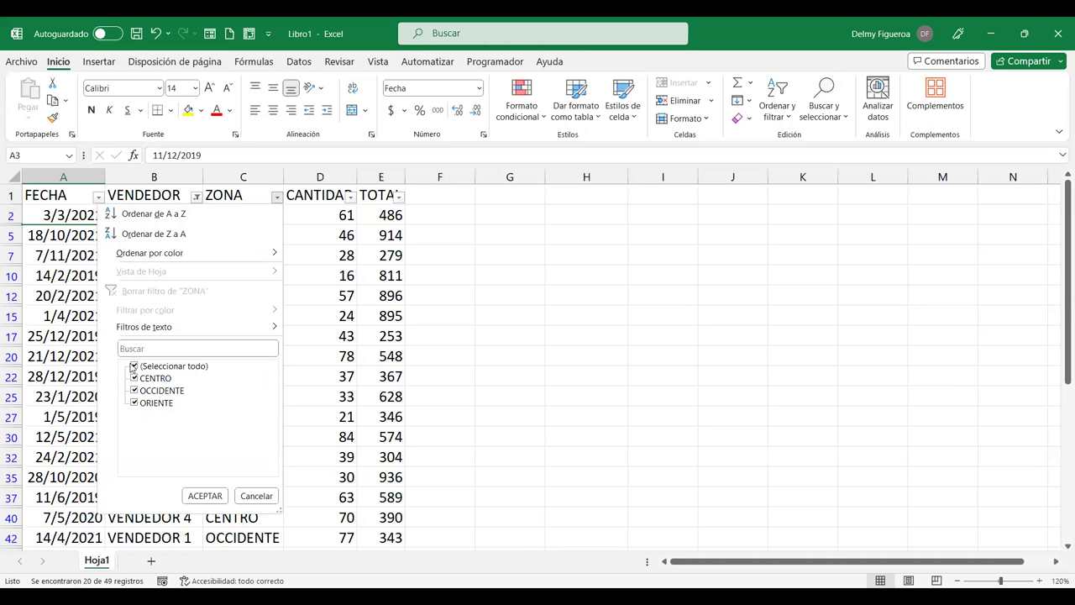
pyautogui.click(134, 367)
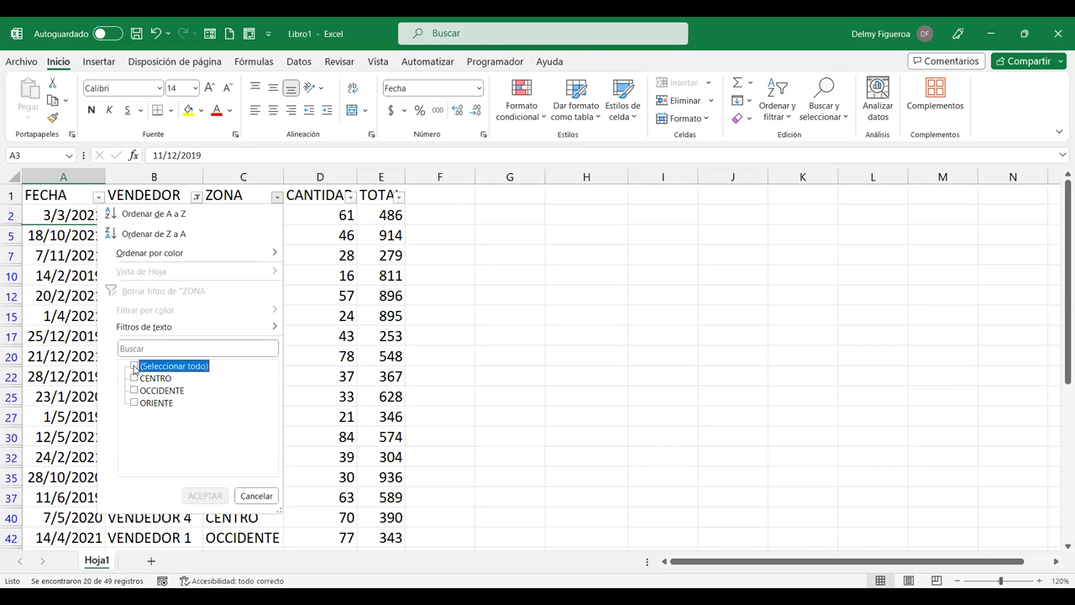
pyautogui.click(135, 379)
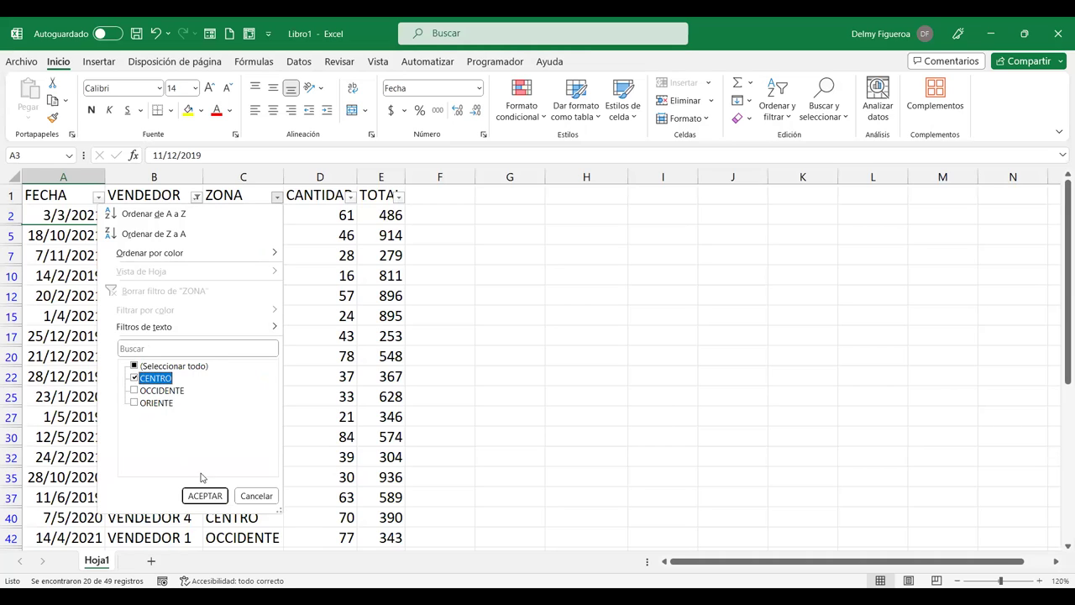
pyautogui.click(205, 495)
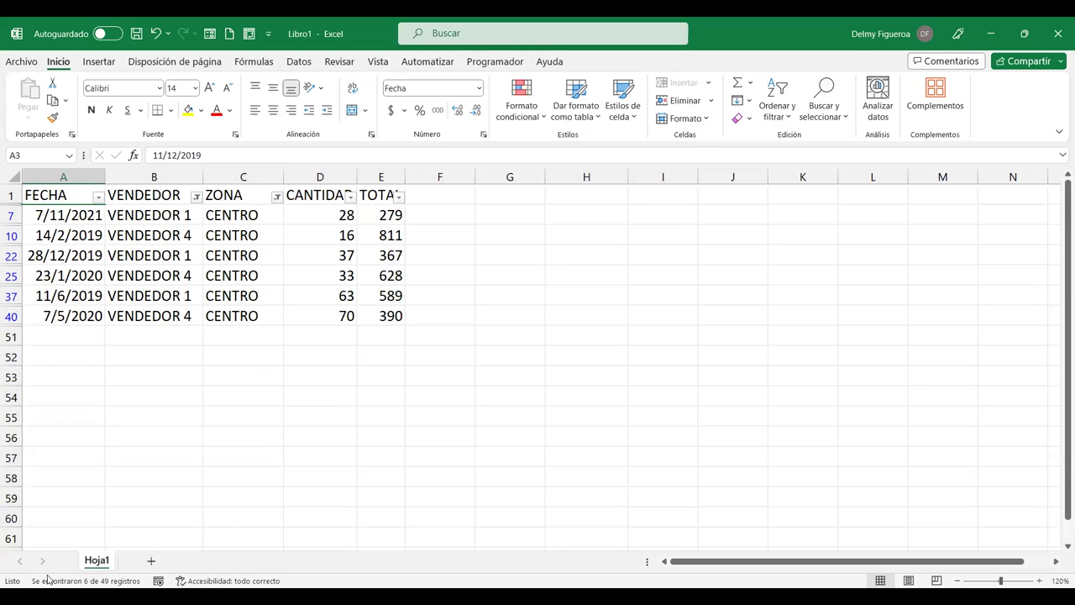
# - Clear the ZONA filter and then the VENDEDOR filter with Borrar filtro
pyautogui.moveTo(33, 585)
pyautogui.click(277, 198)
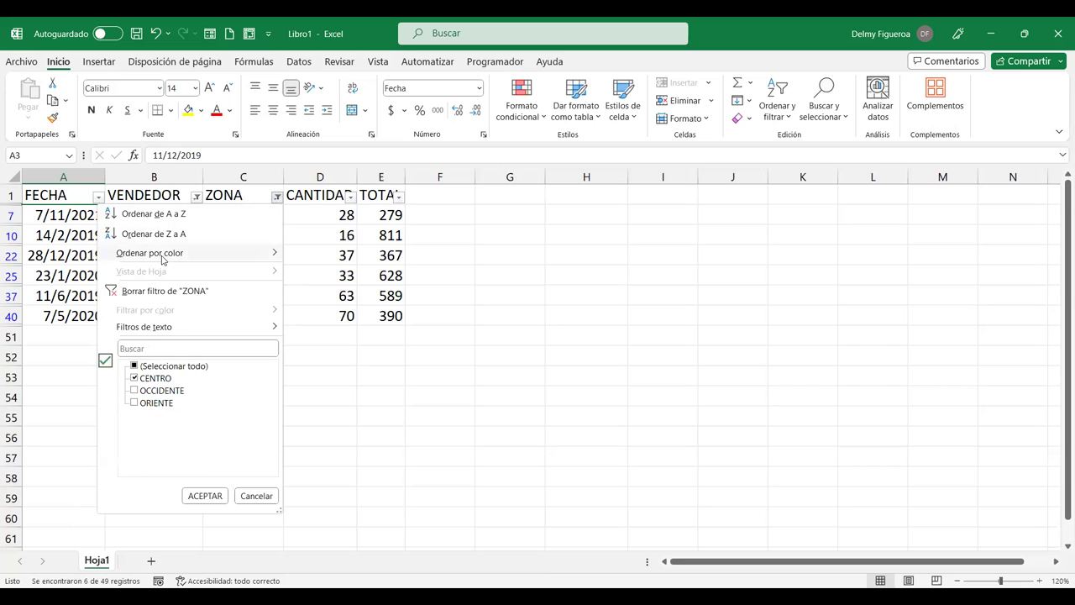
pyautogui.moveTo(163, 256)
pyautogui.click(184, 292)
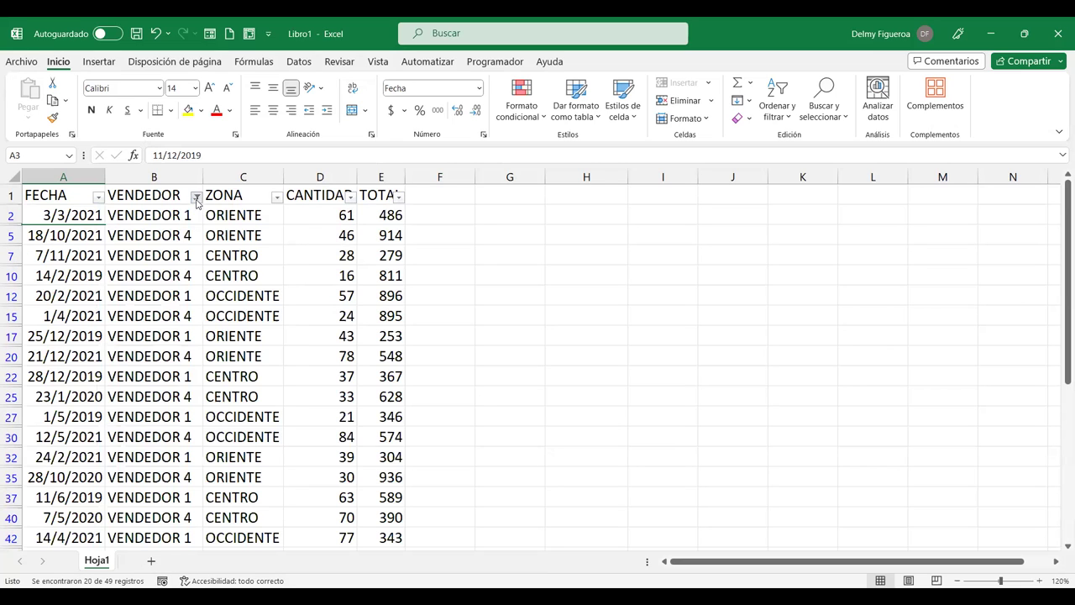
pyautogui.click(196, 198)
pyautogui.click(107, 294)
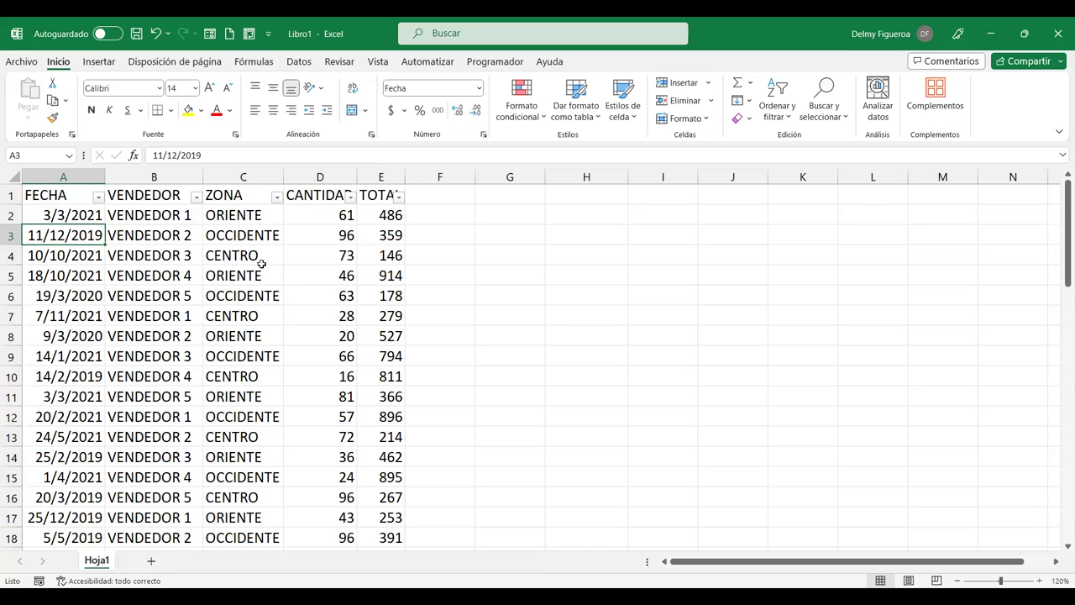
# - Browse the Filtros de texto options for VENDEDOR and ZONA, closing both lists unchanged
pyautogui.click(196, 200)
pyautogui.moveTo(122, 336)
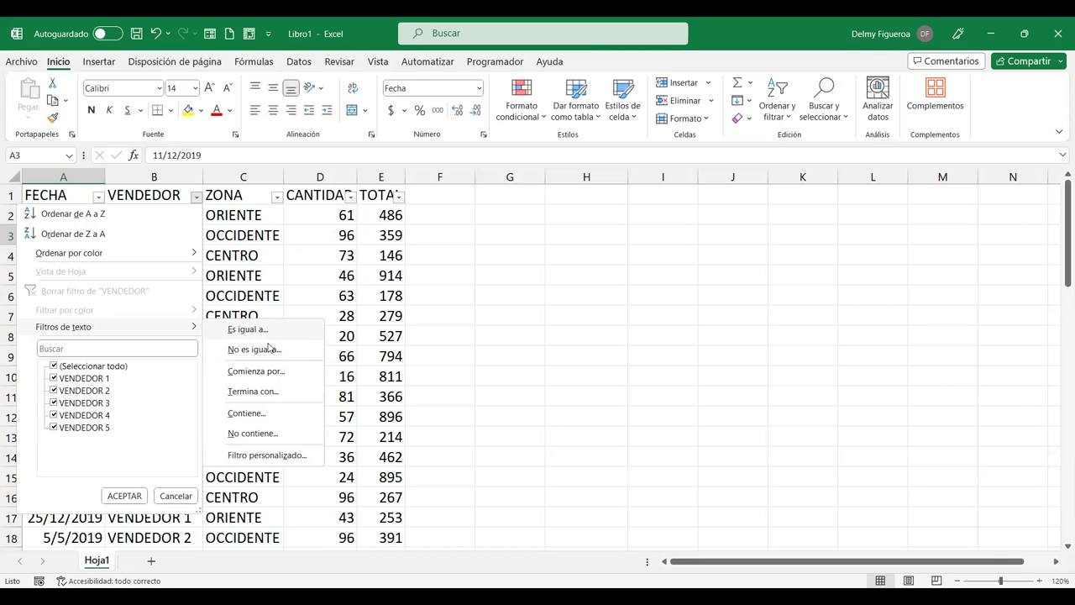
pyautogui.click(279, 202)
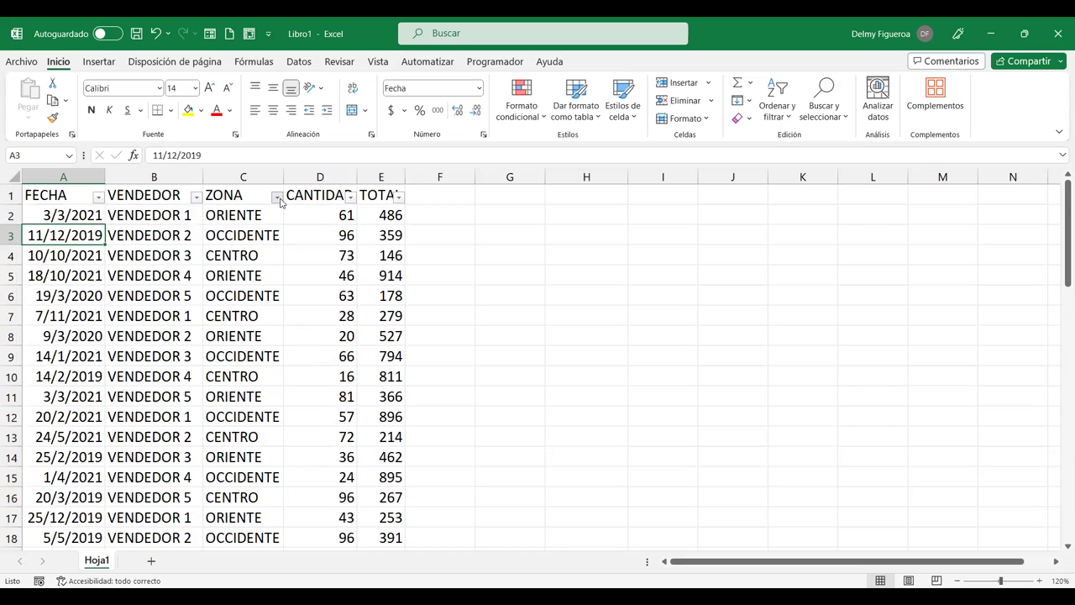
pyautogui.click(278, 199)
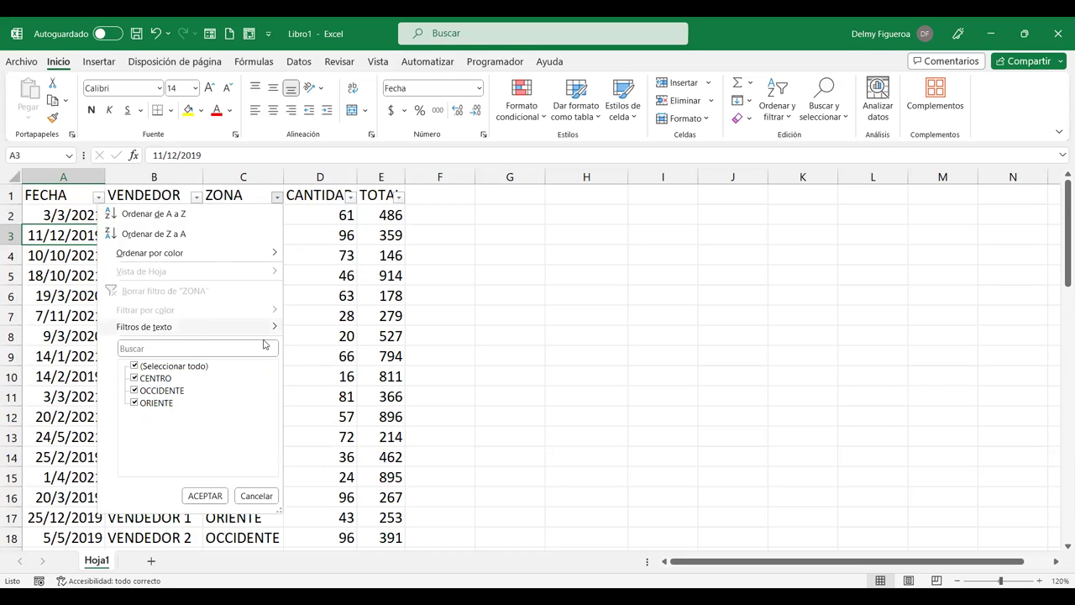
pyautogui.moveTo(263, 328)
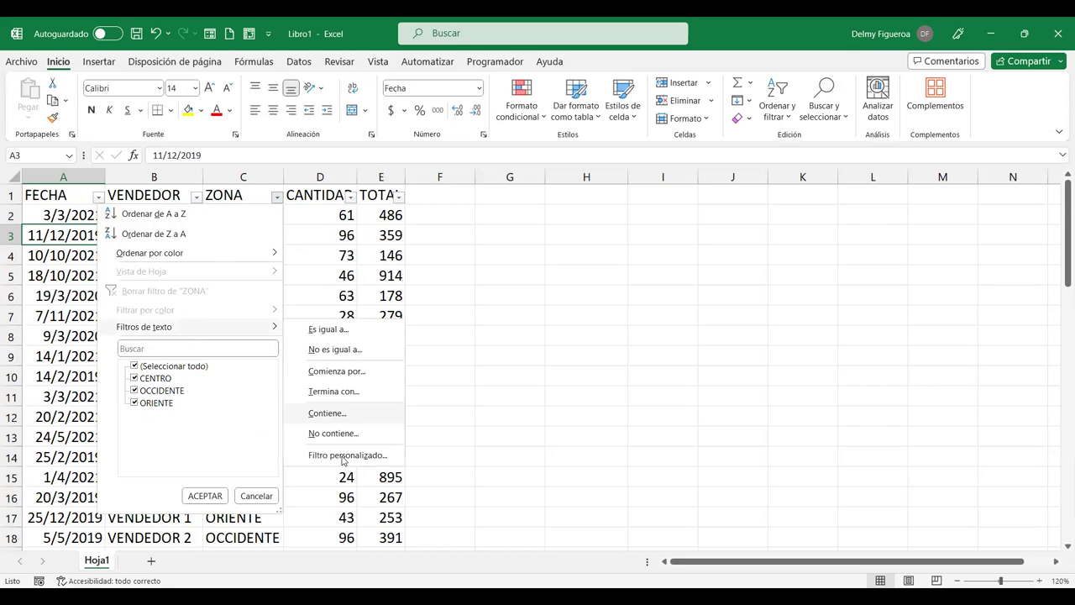
pyautogui.click(256, 498)
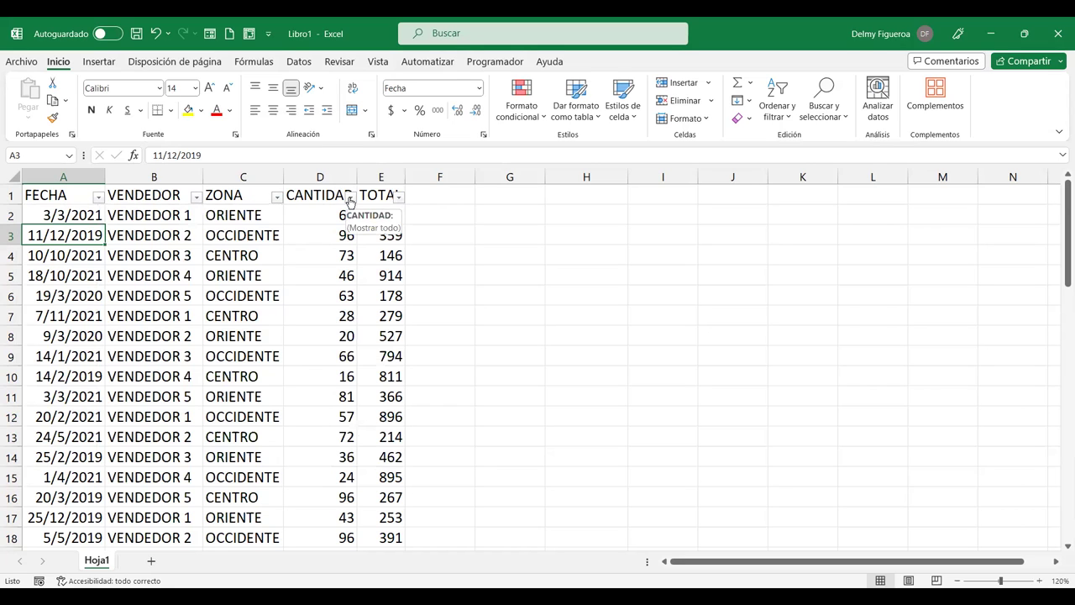
pyautogui.click(349, 197)
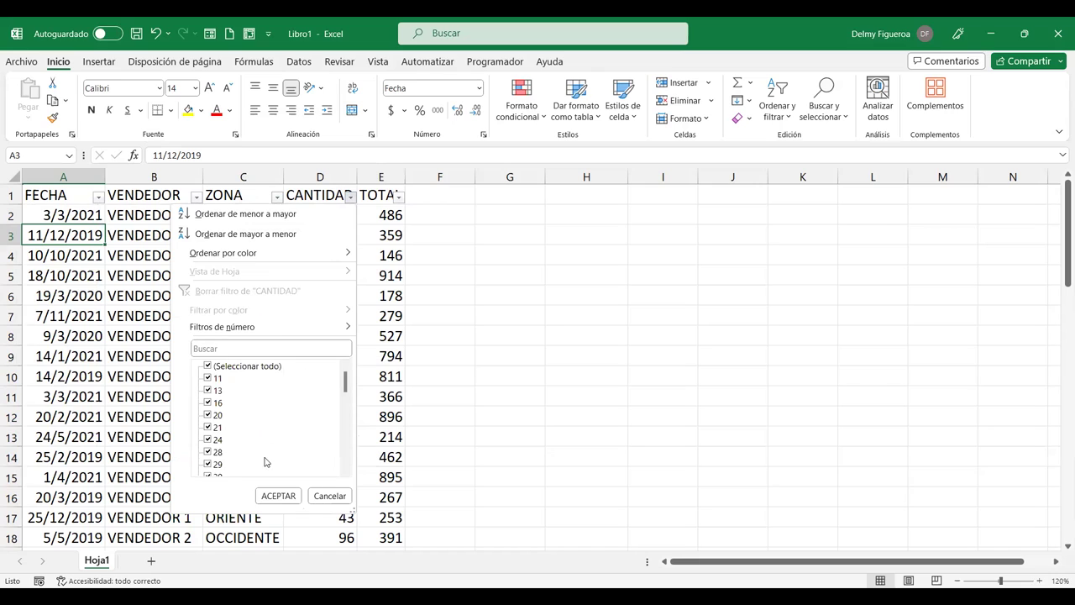
pyautogui.scroll(-10, 247, 425)
pyautogui.scroll(10, 250, 424)
pyautogui.click(304, 330)
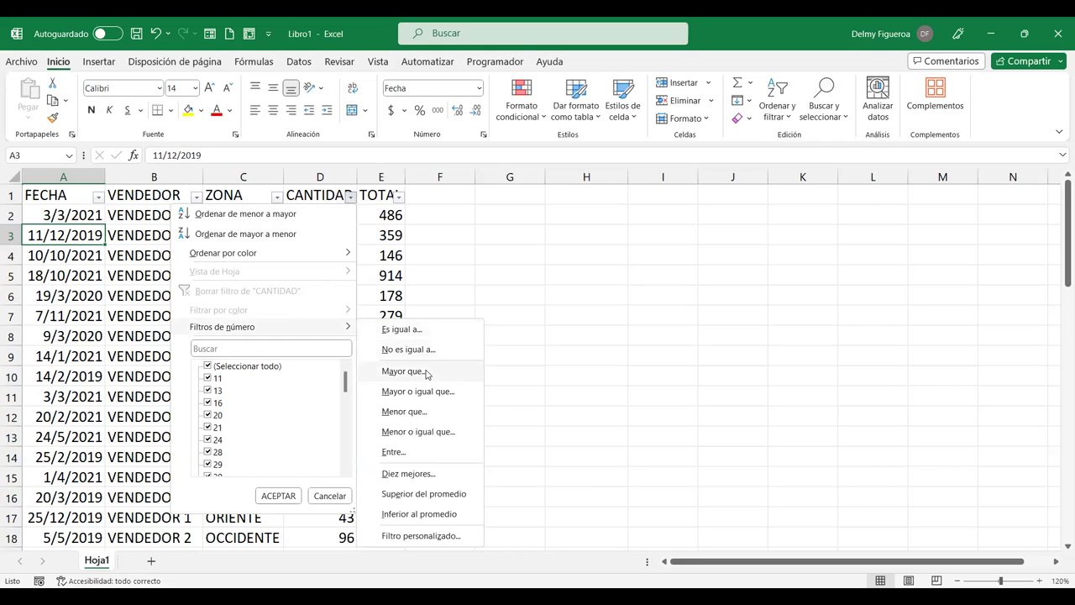
pyautogui.click(427, 374)
pyautogui.write('75')
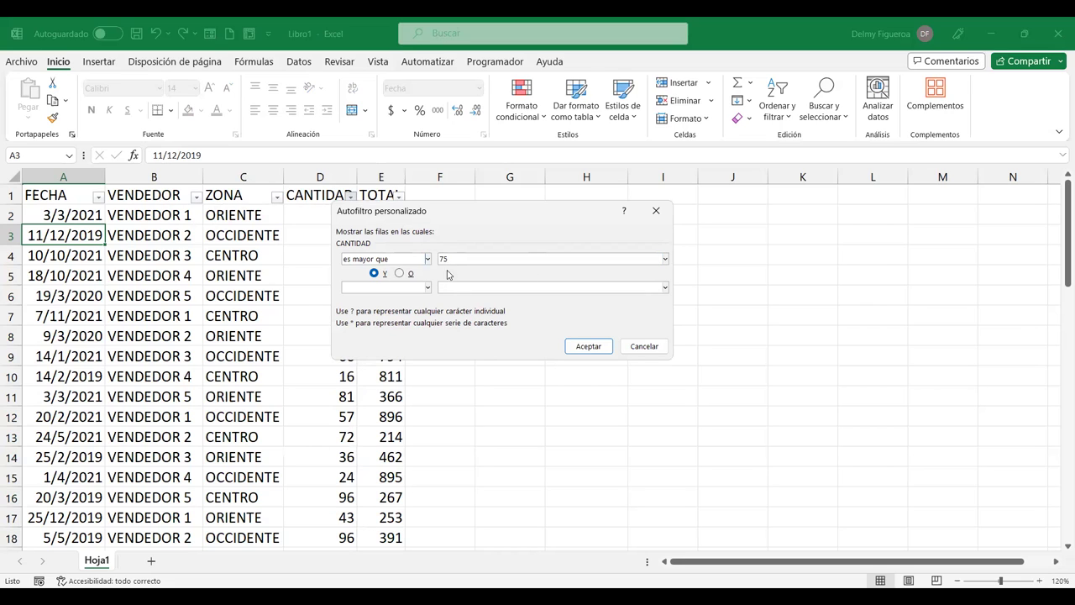
pyautogui.click(594, 346)
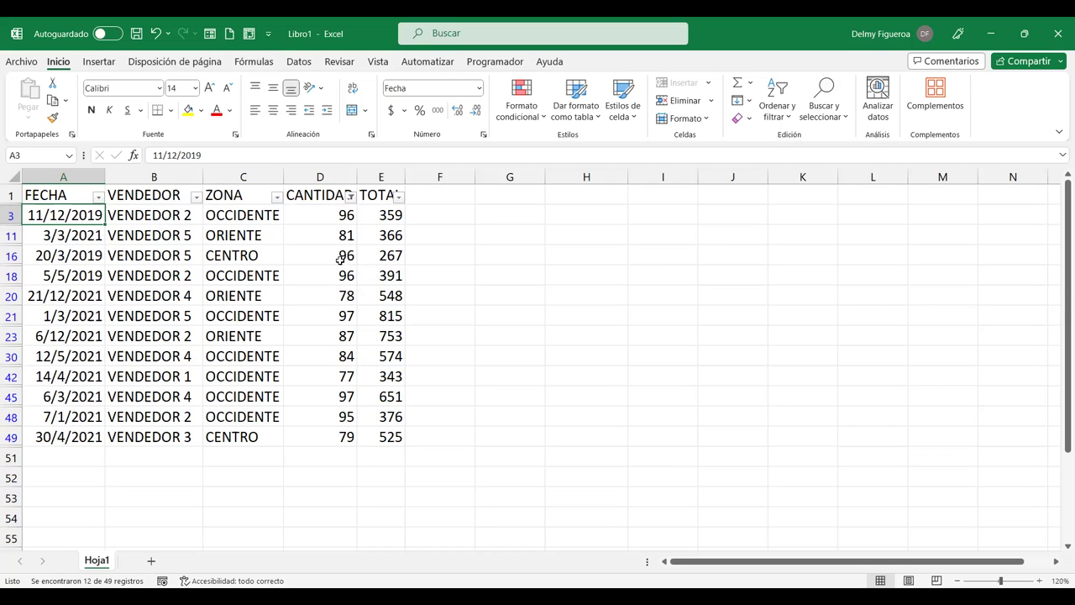
pyautogui.click(352, 198)
pyautogui.click(234, 292)
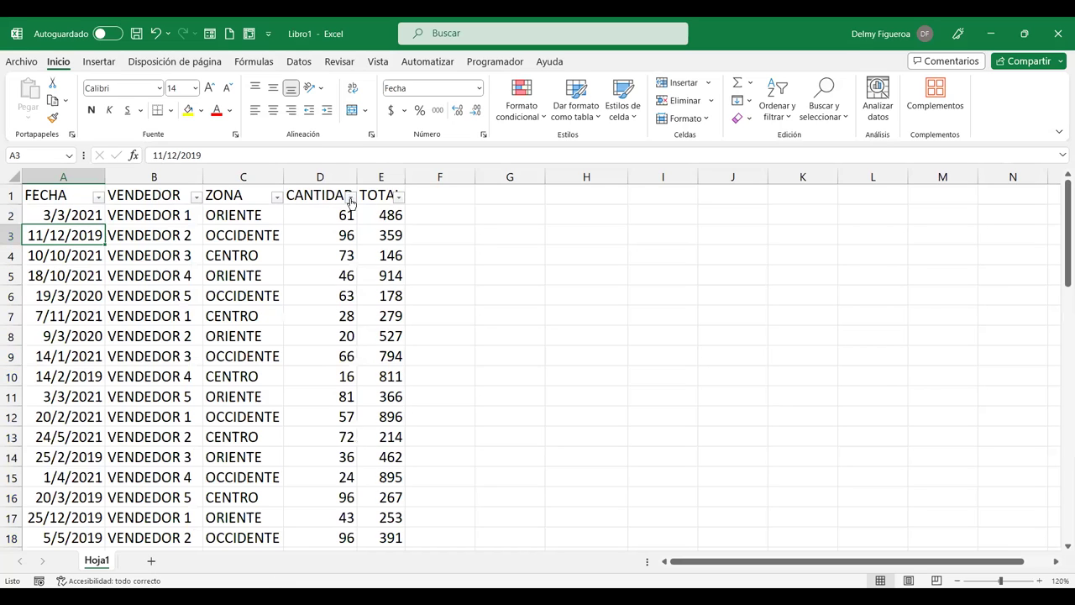
pyautogui.click(351, 198)
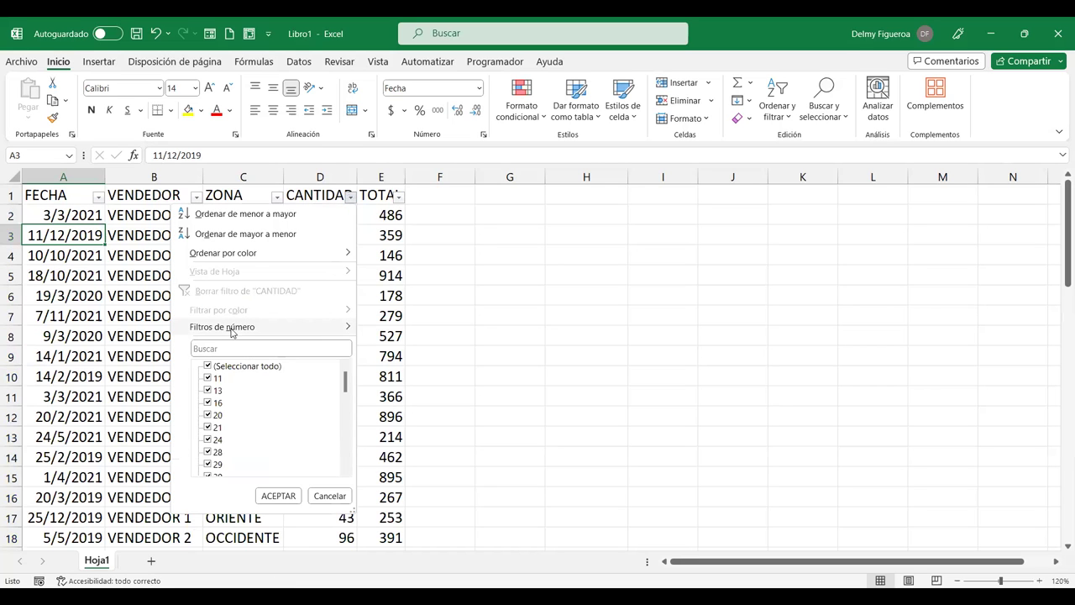
pyautogui.moveTo(233, 332)
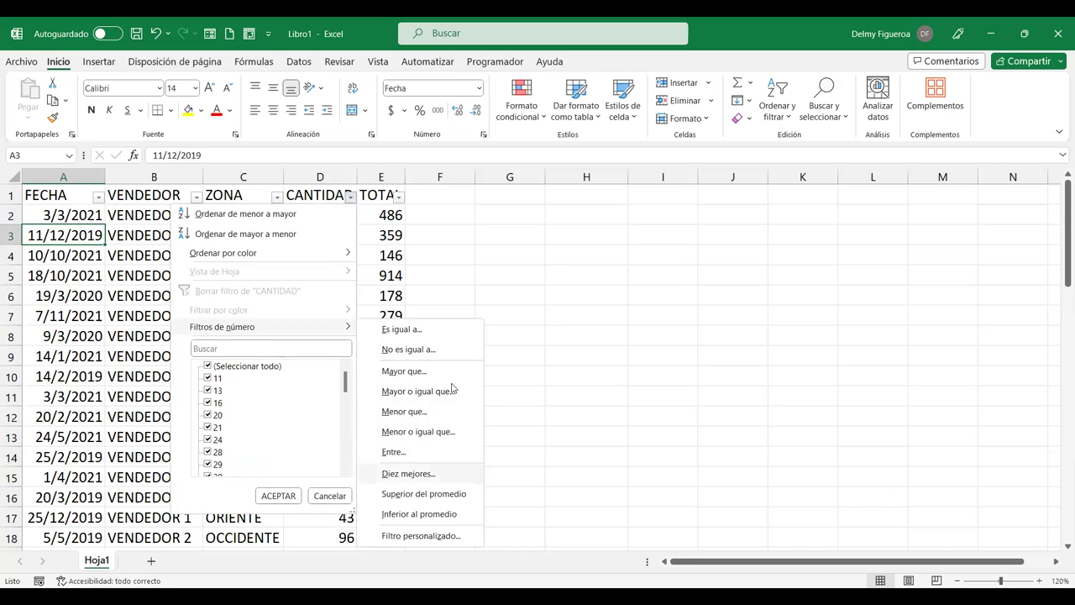
pyautogui.press('Return')
pyautogui.click(468, 261)
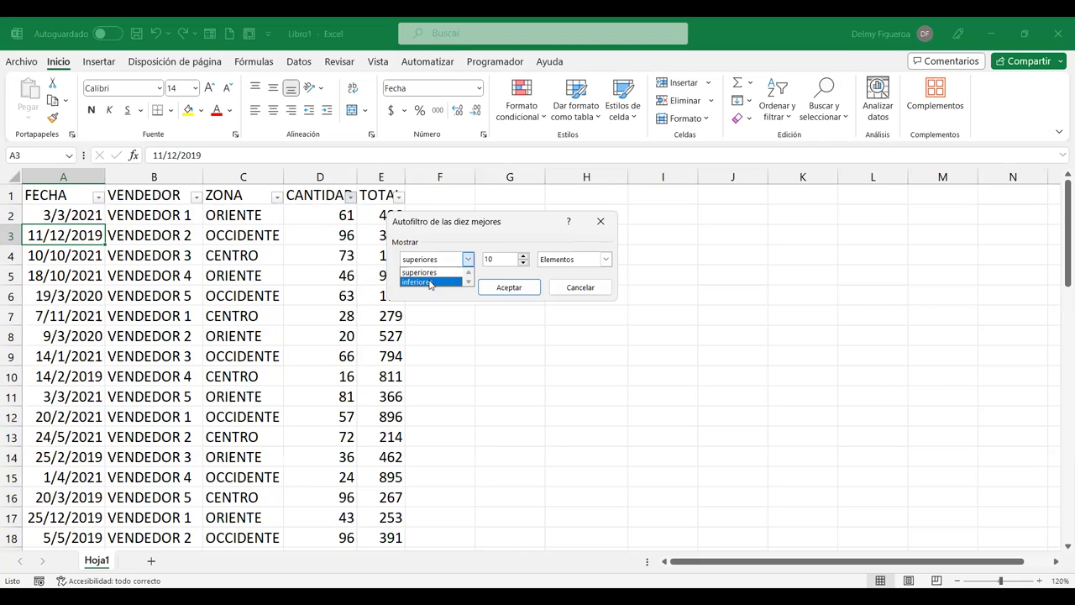
pyautogui.click(512, 260)
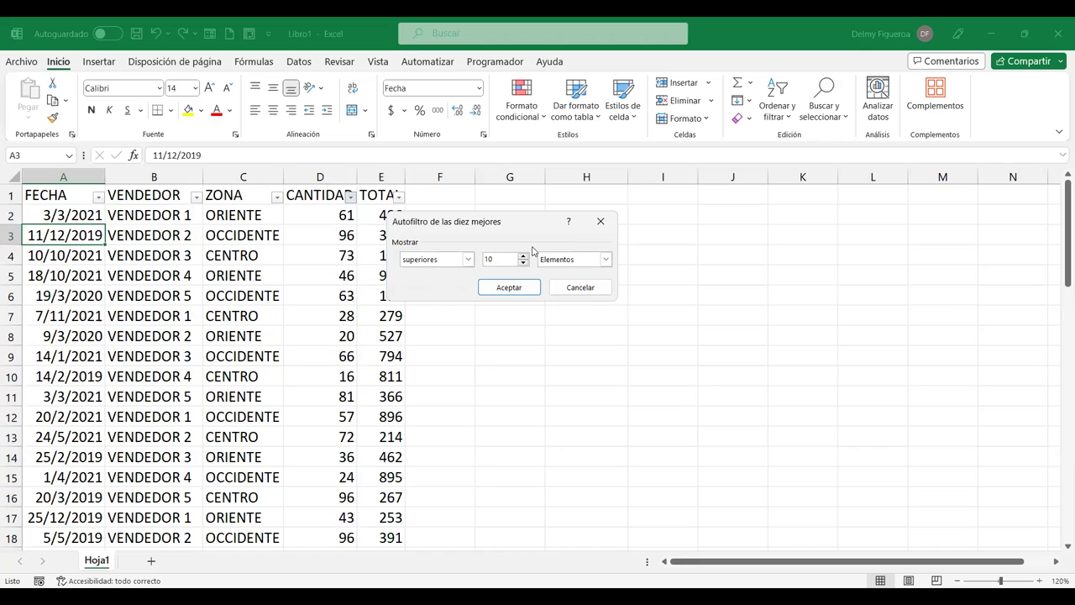
pyautogui.click(607, 261)
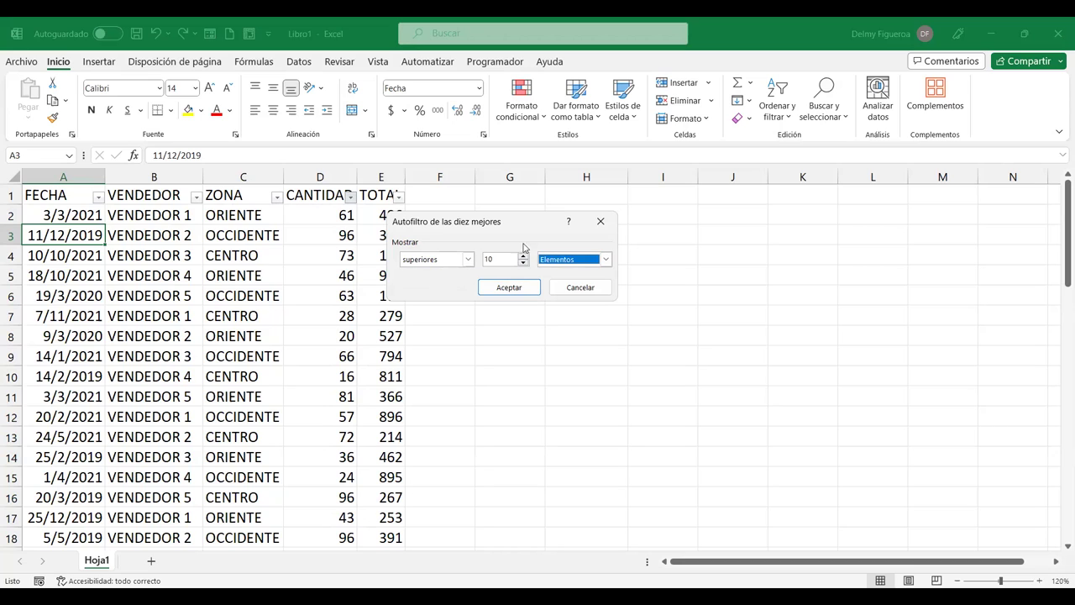
pyautogui.click(522, 288)
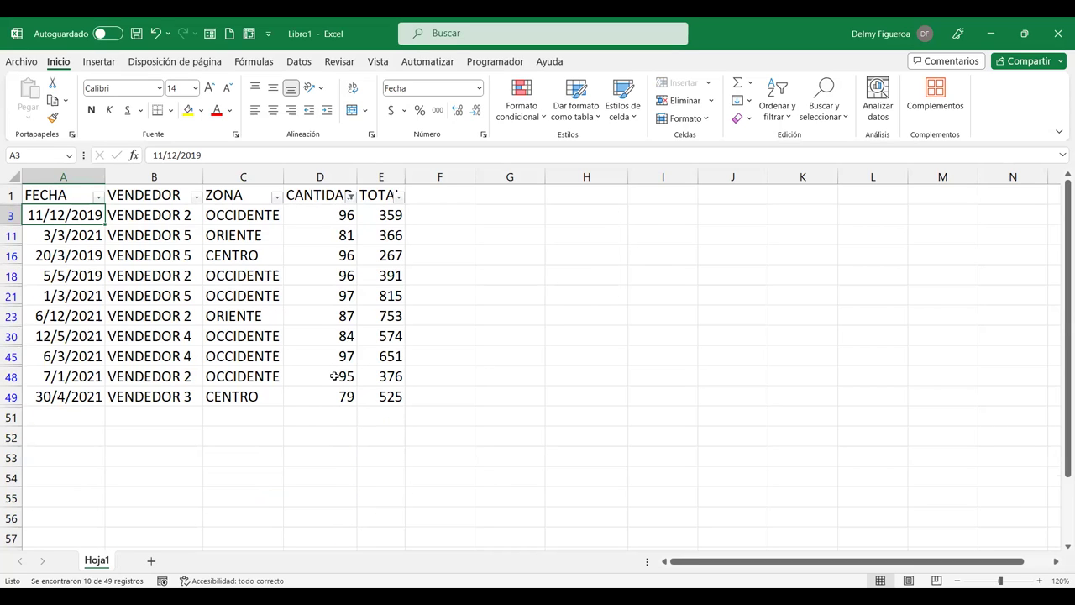
pyautogui.click(350, 196)
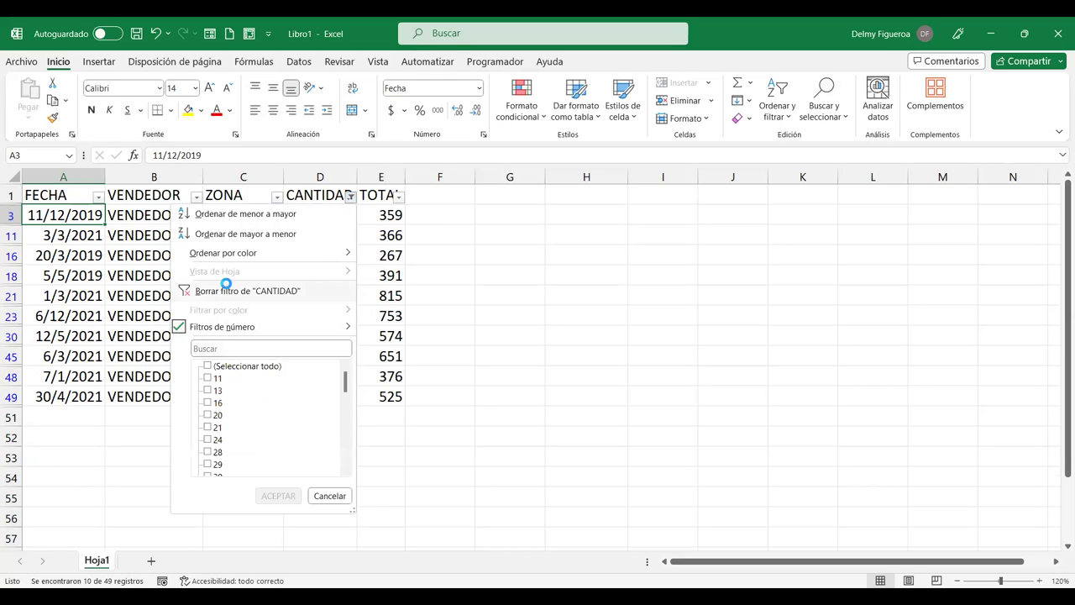
pyautogui.press('b')
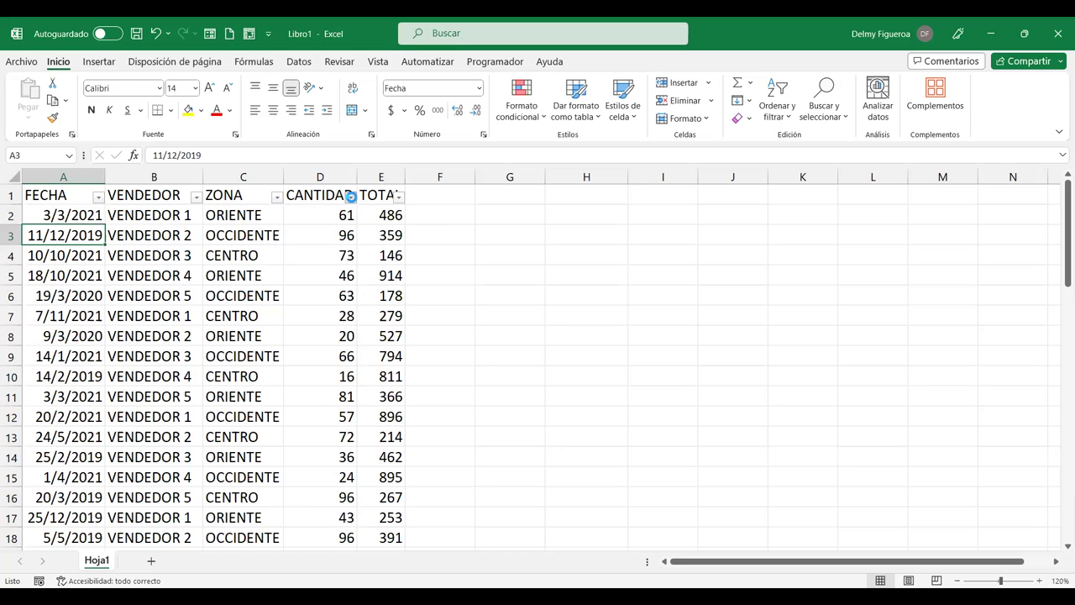
pyautogui.click(351, 196)
pyautogui.moveTo(284, 329)
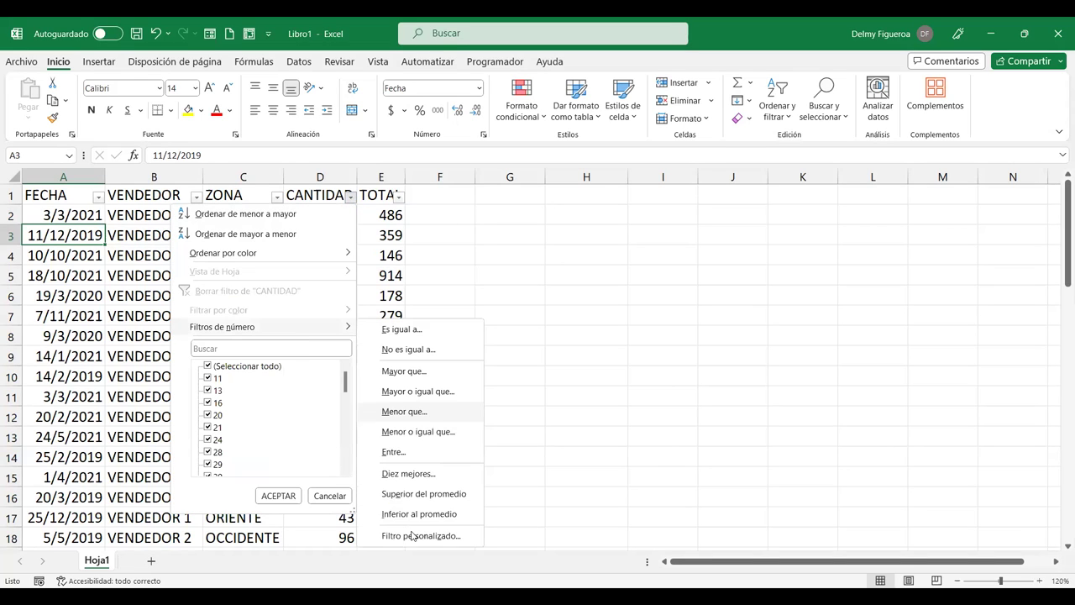
pyautogui.click(398, 199)
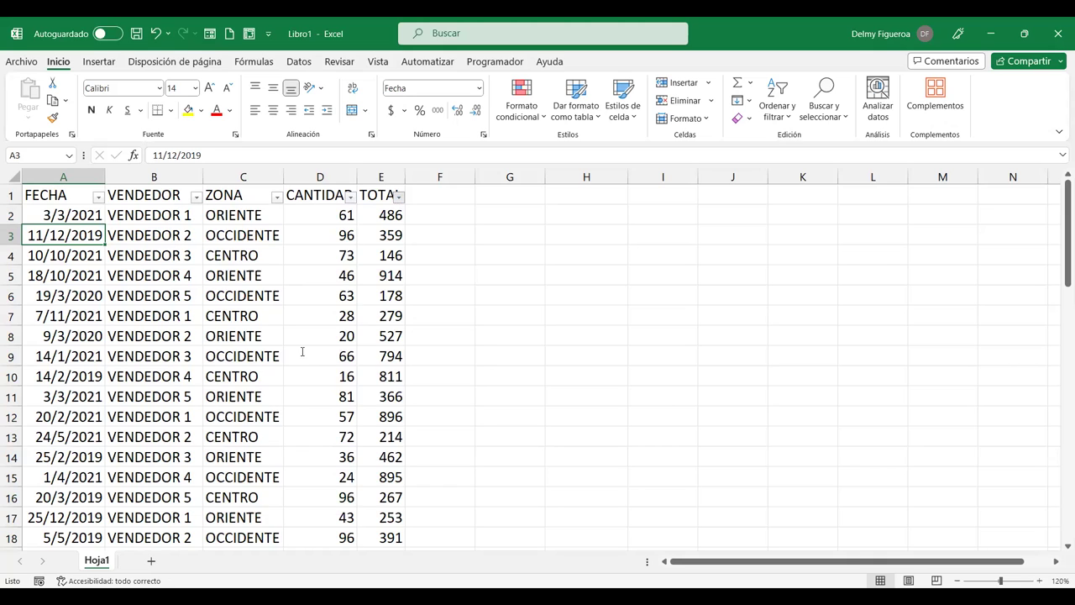
pyautogui.moveTo(303, 336)
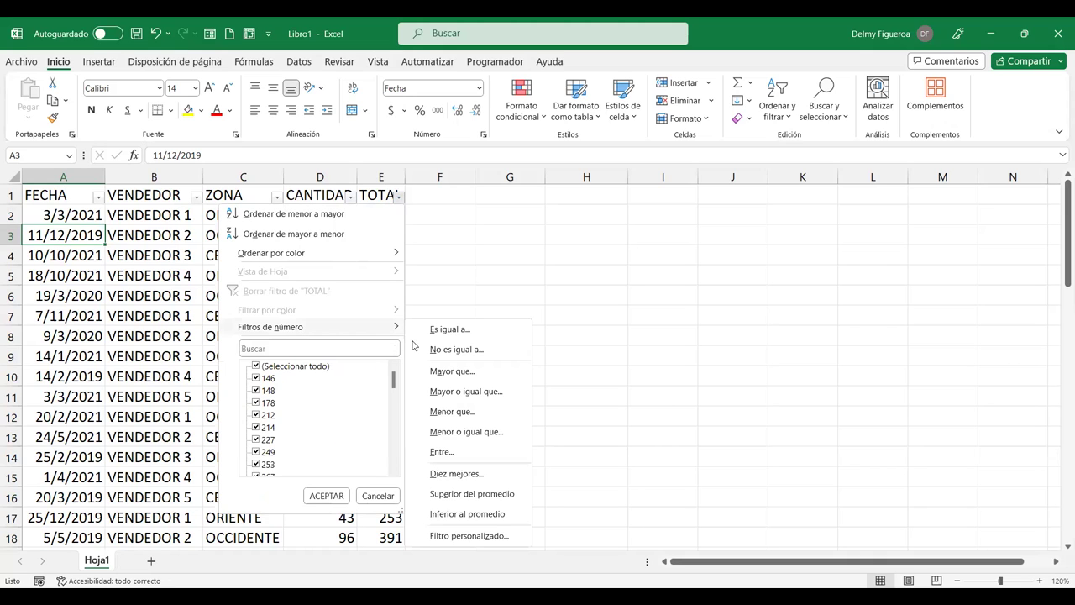
pyautogui.click(487, 514)
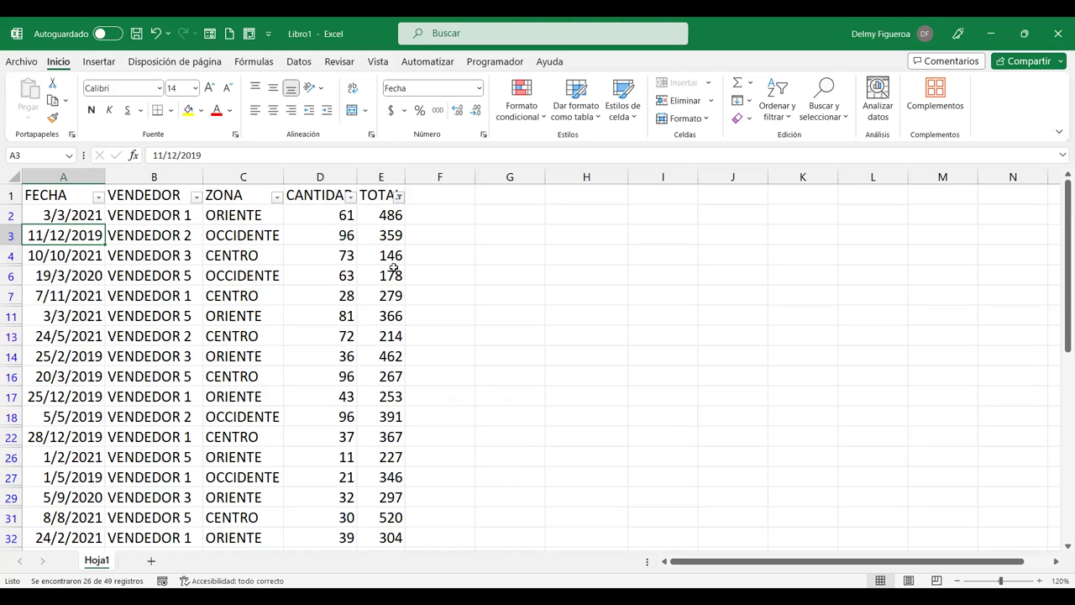
pyautogui.scroll(-5, 390, 334)
pyautogui.scroll(-4, 392, 331)
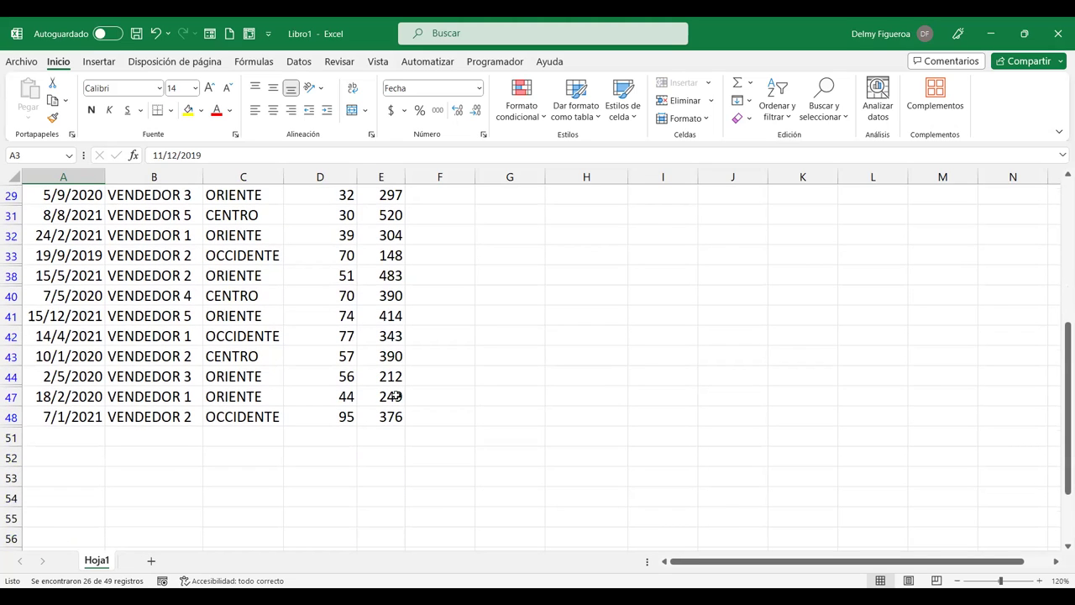
pyautogui.scroll(5, 393, 318)
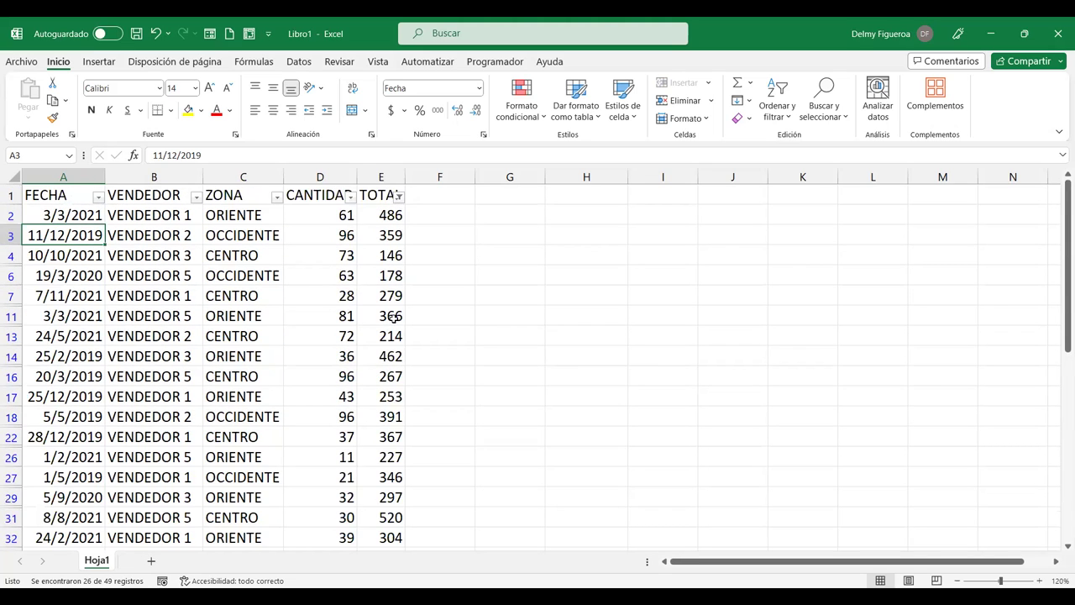
pyautogui.click(398, 196)
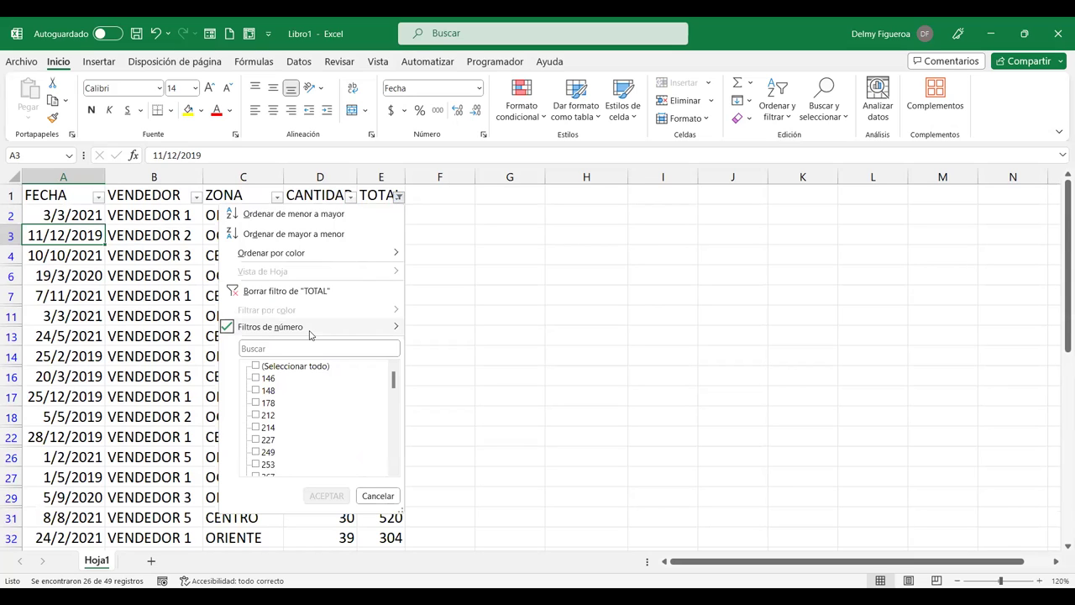
pyautogui.click(313, 293)
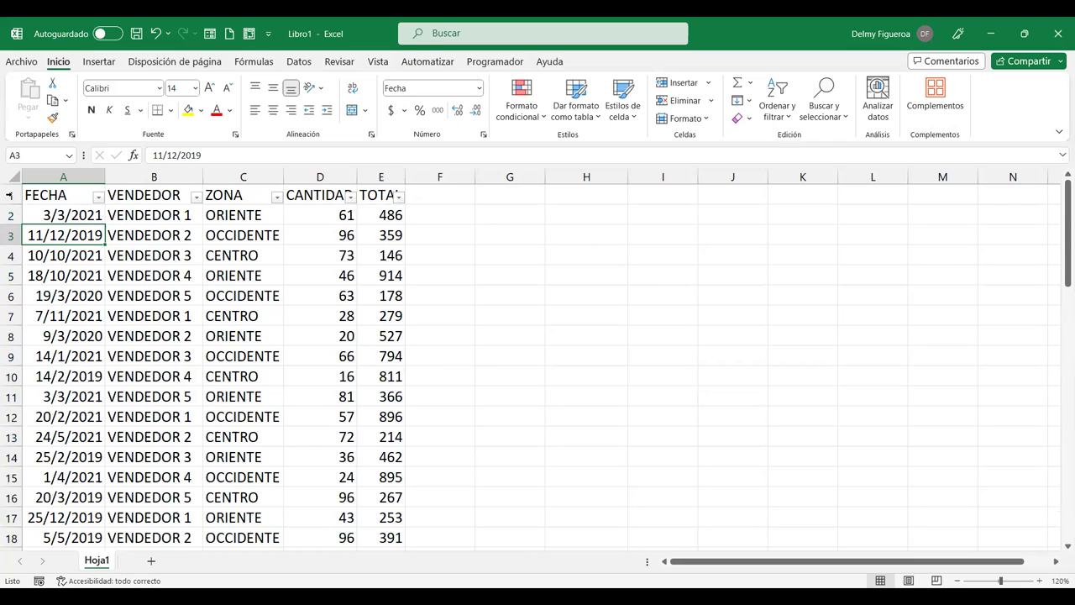
# - Insert three blank rows above the table header using Insertar and F4 twice
pyautogui.click(10, 195)
pyautogui.rightClick(10, 194)
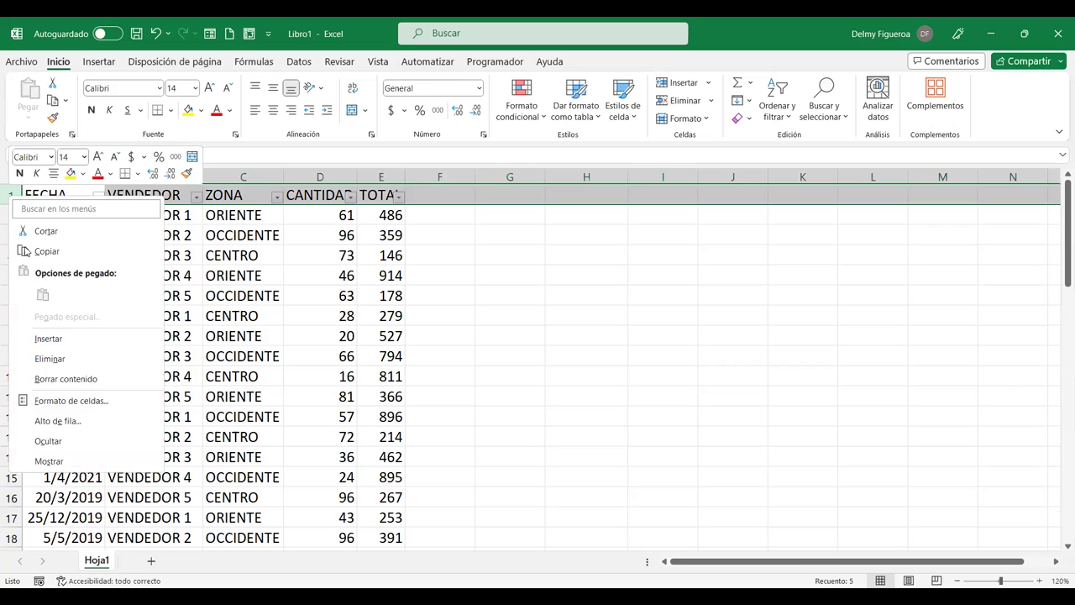
pyautogui.click(48, 339)
pyautogui.press('F4')
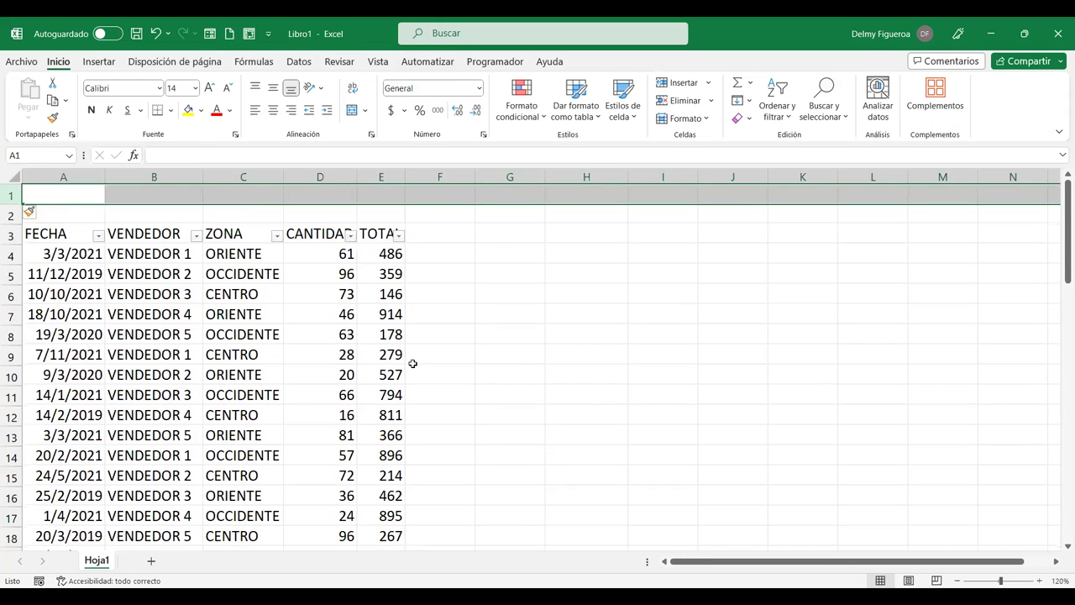
pyautogui.press('F4')
pyautogui.click(301, 212)
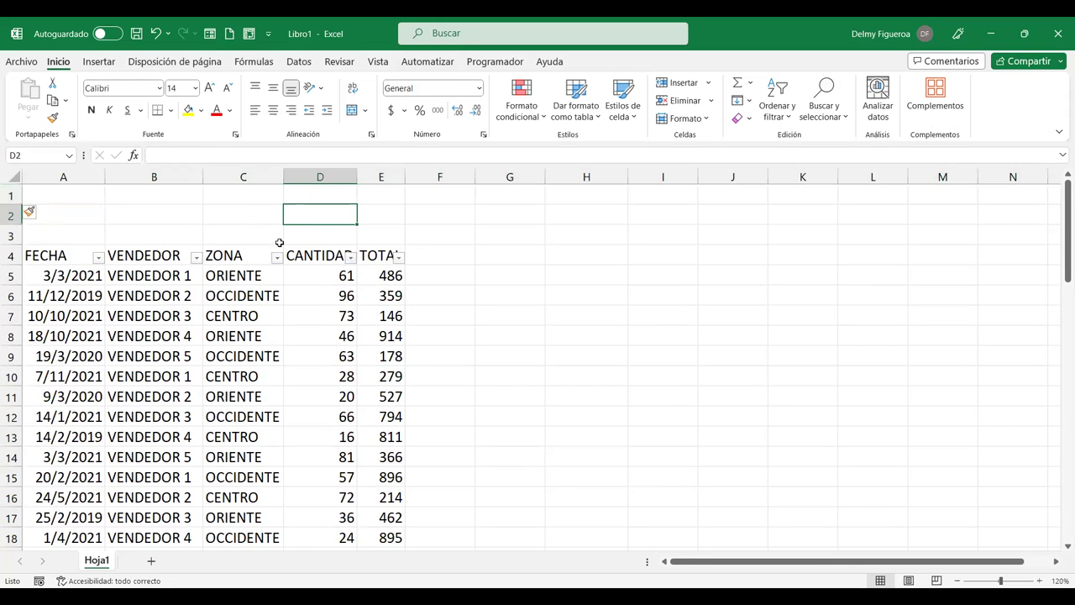
# - Enter VENDEDOR 1 in cell B3 above the VENDEDOR header
pyautogui.click(143, 232)
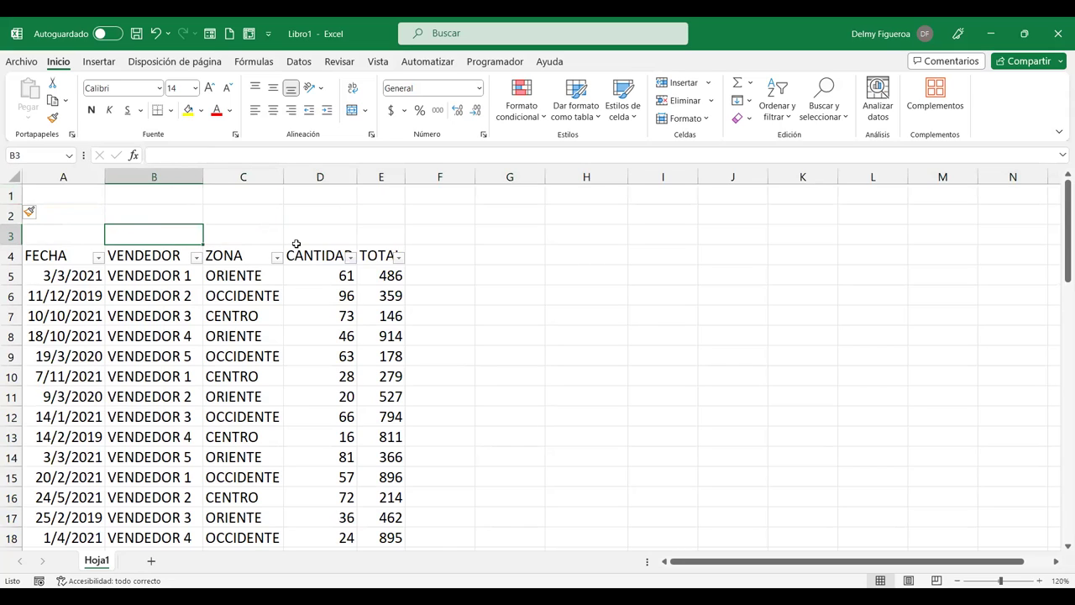
pyautogui.press('Right')
pyautogui.click(162, 234)
pyautogui.write('VENDEDOR')
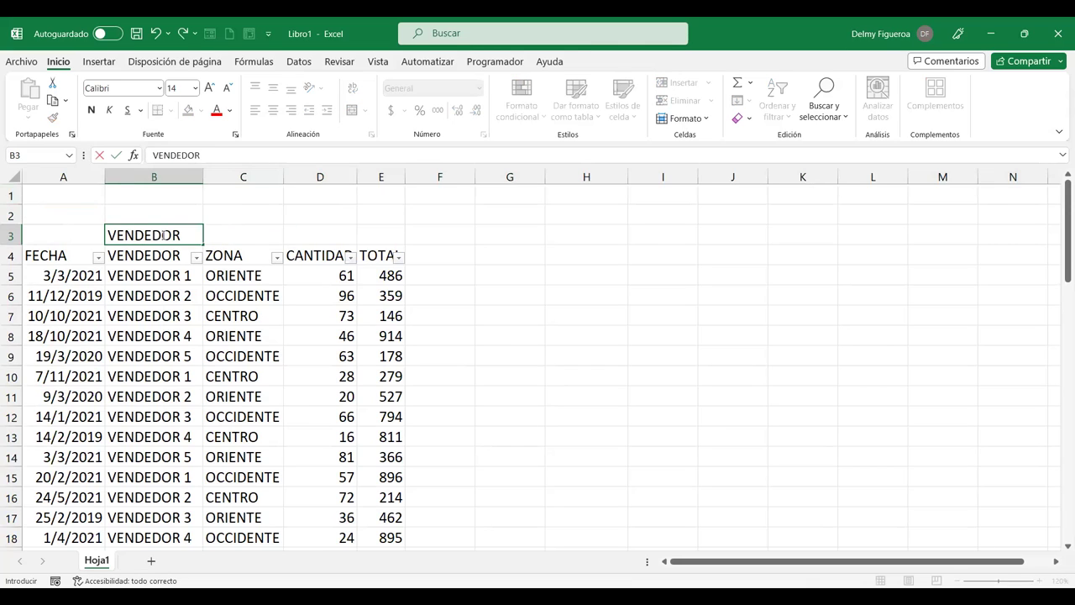
pyautogui.write(' 1')
pyautogui.press('Return')
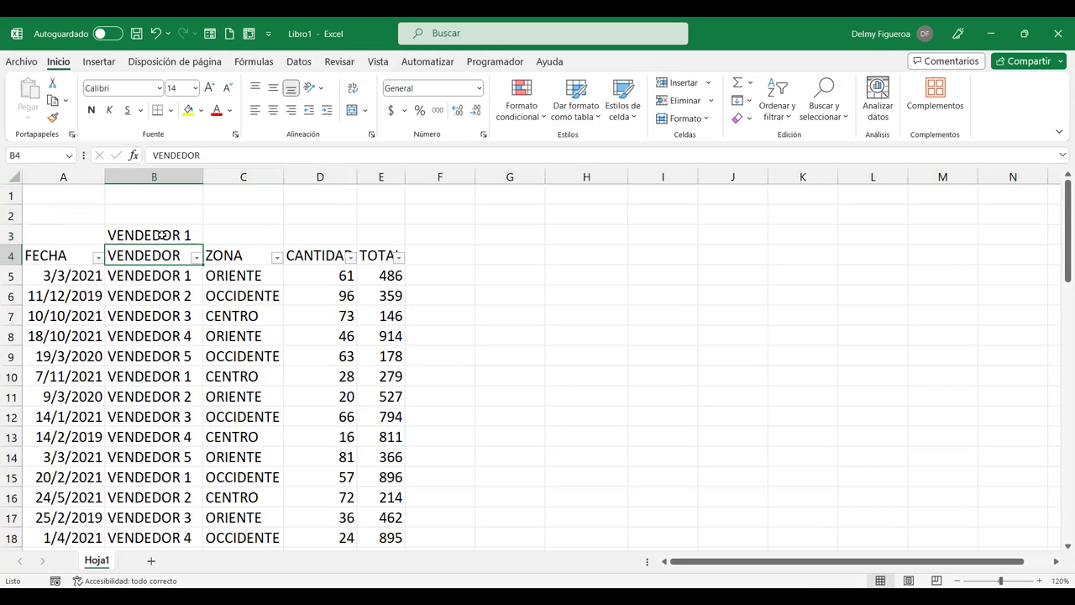
pyautogui.click(162, 235)
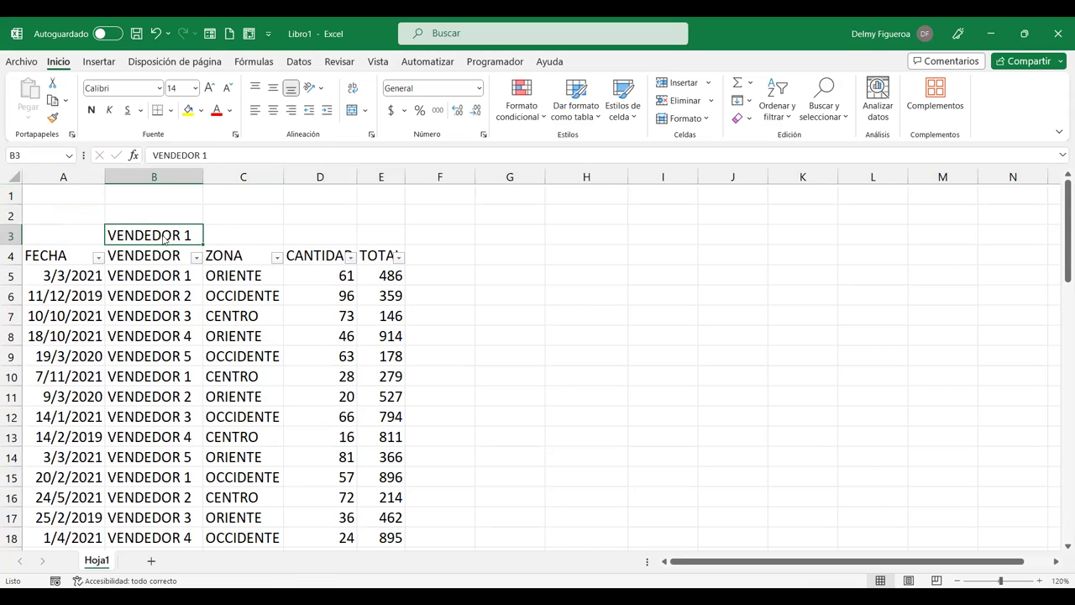
pyautogui.rightClick(164, 240)
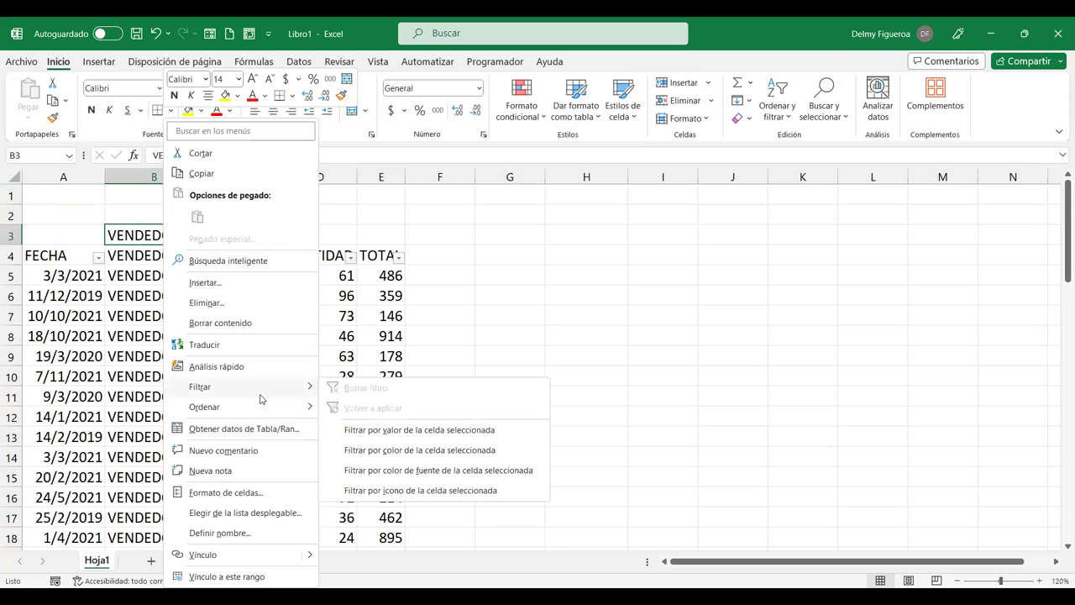
pyautogui.click(444, 269)
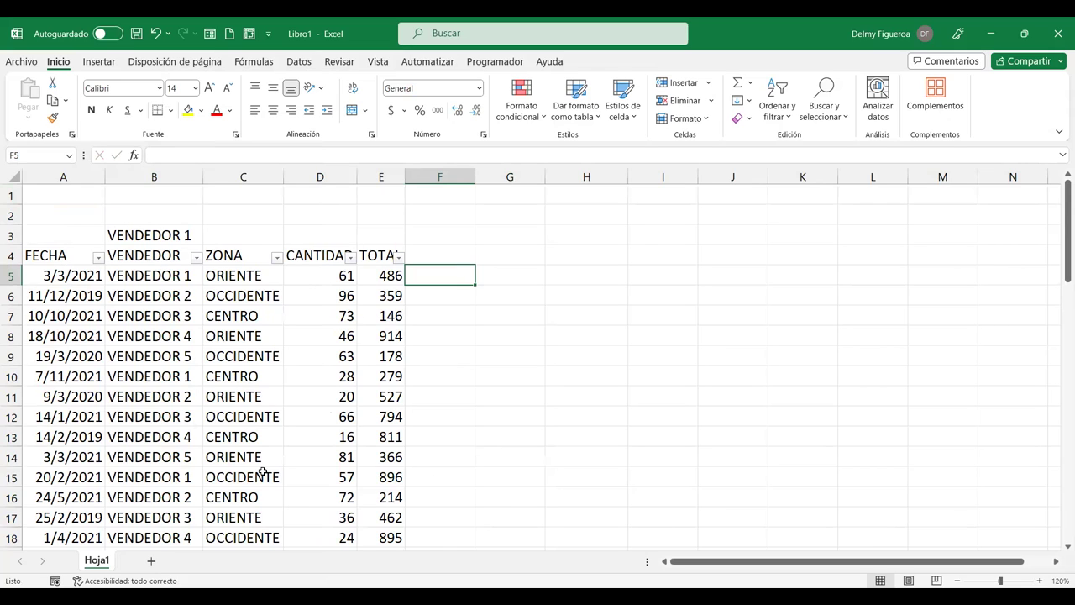
pyautogui.click(179, 235)
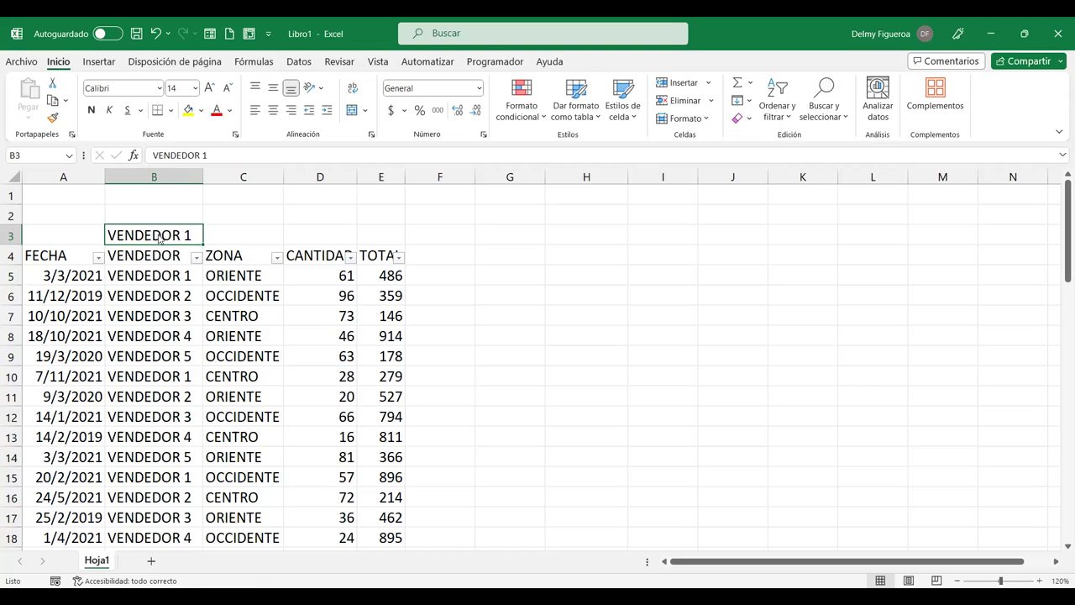
pyautogui.rightClick(159, 239)
pyautogui.moveTo(228, 397)
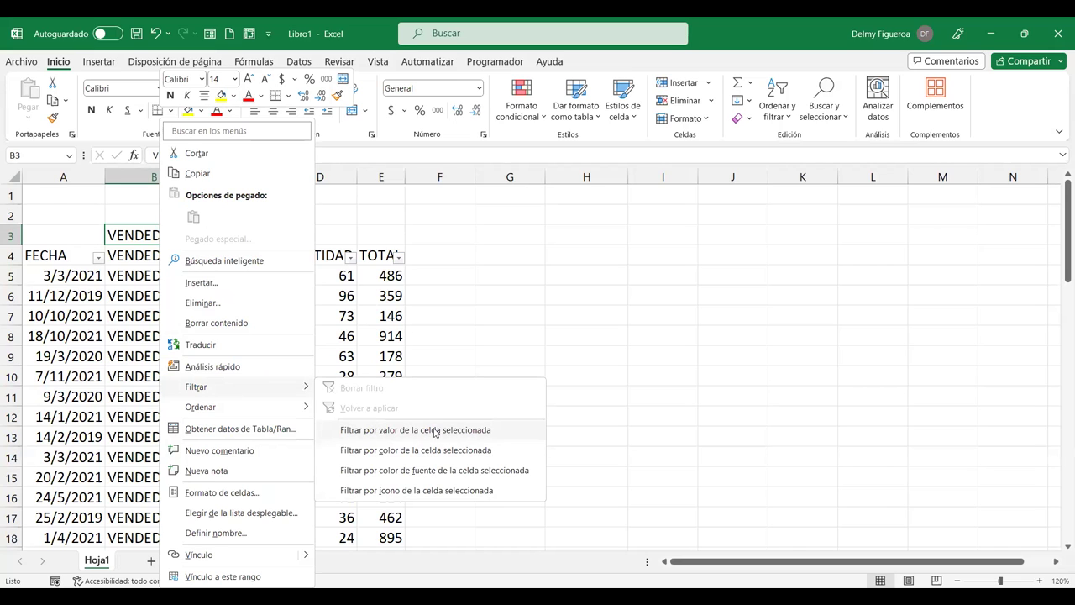
pyautogui.click(438, 431)
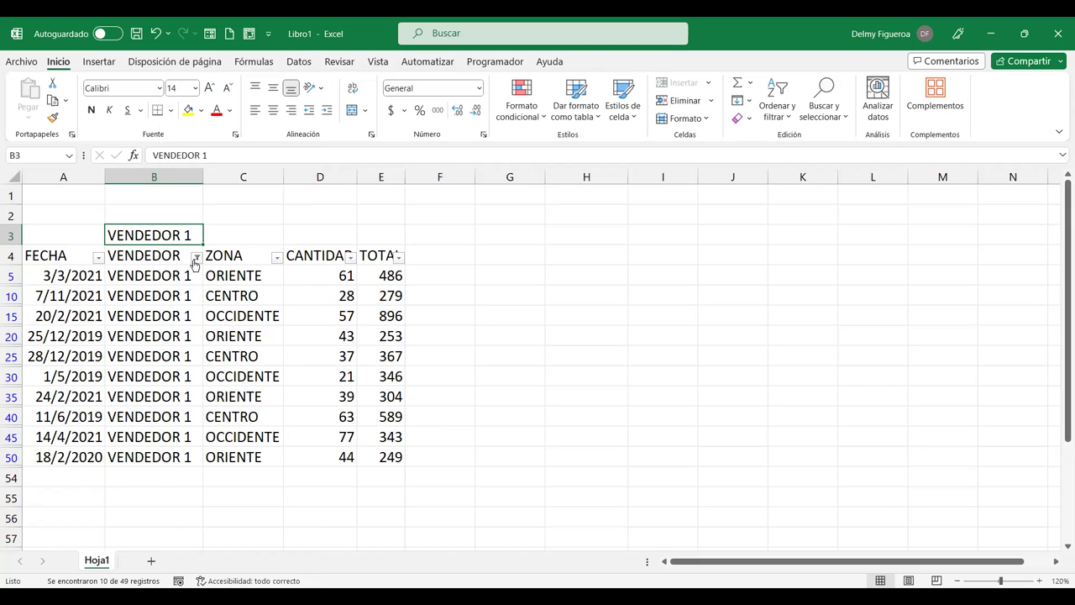
pyautogui.click(196, 258)
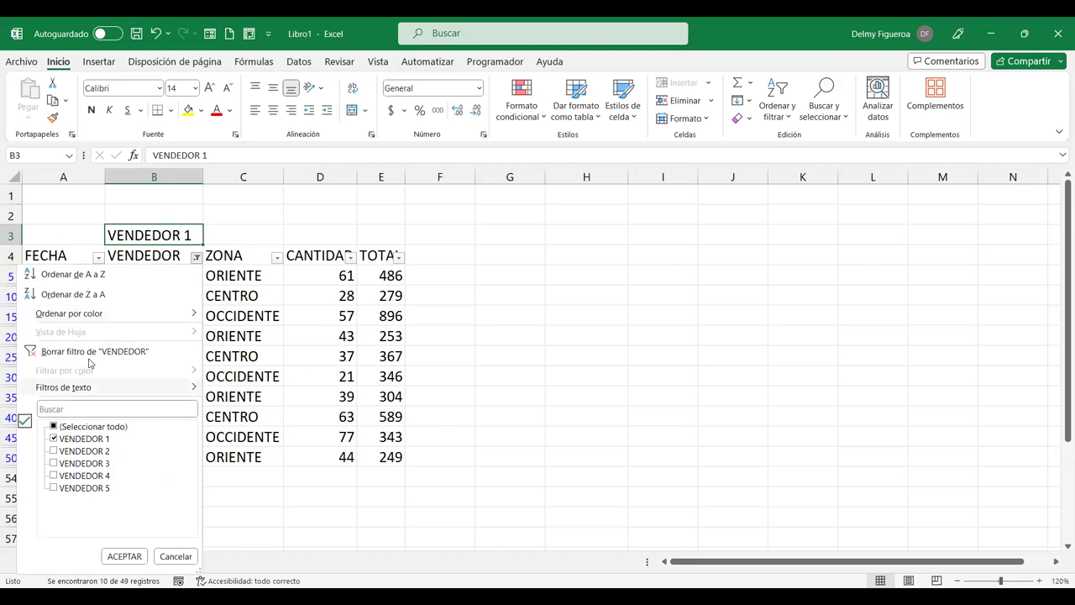
pyautogui.click(89, 351)
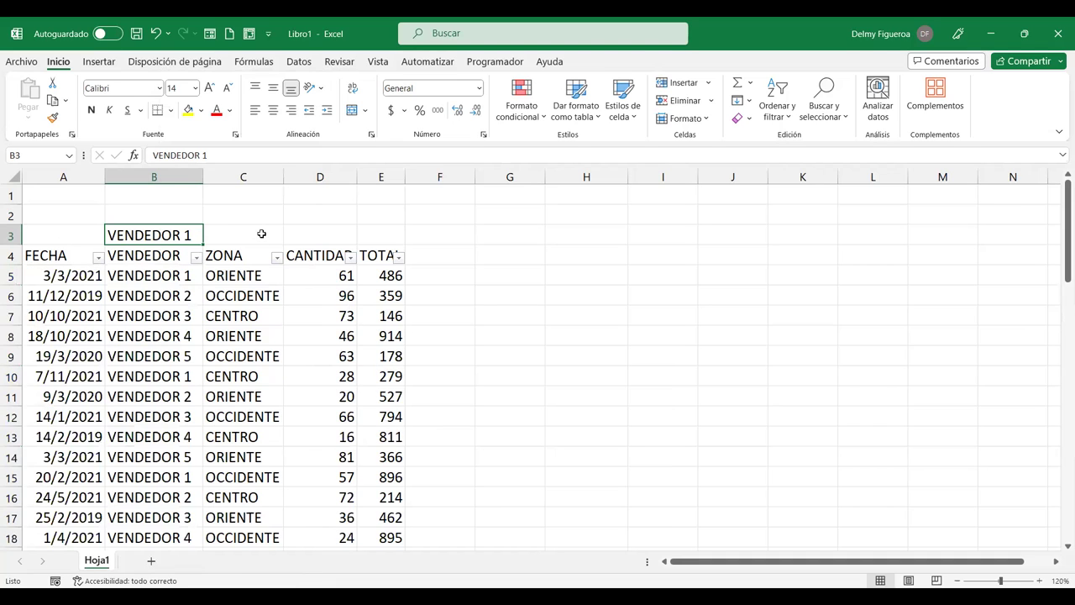
pyautogui.click(262, 233)
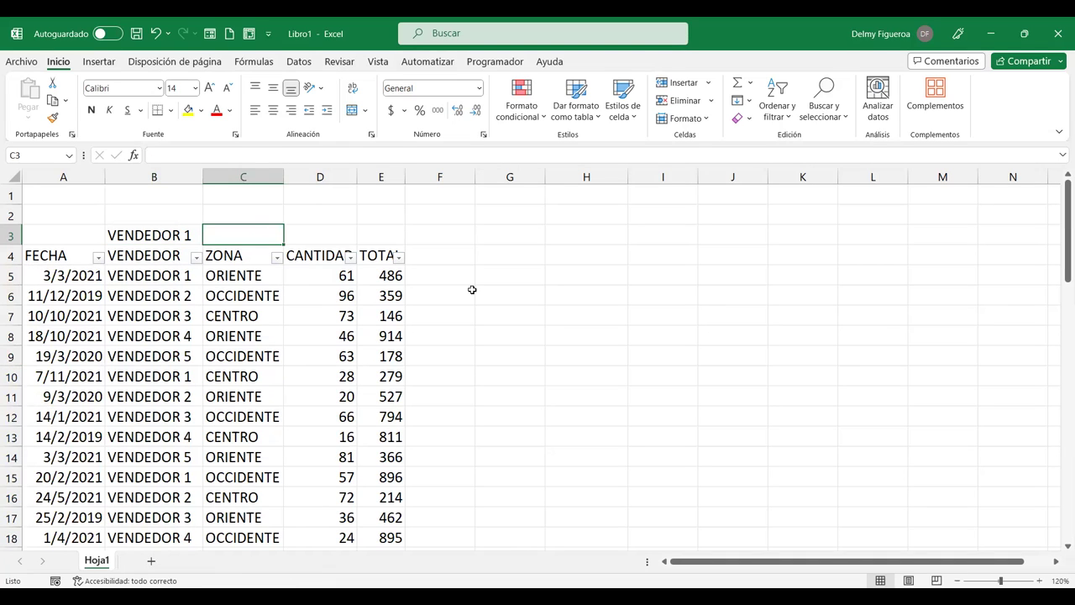
# - Enter OCCIDENTE in cell C3 beside VENDEDOR 1
pyautogui.write('OCCID')
pyautogui.press('Return')
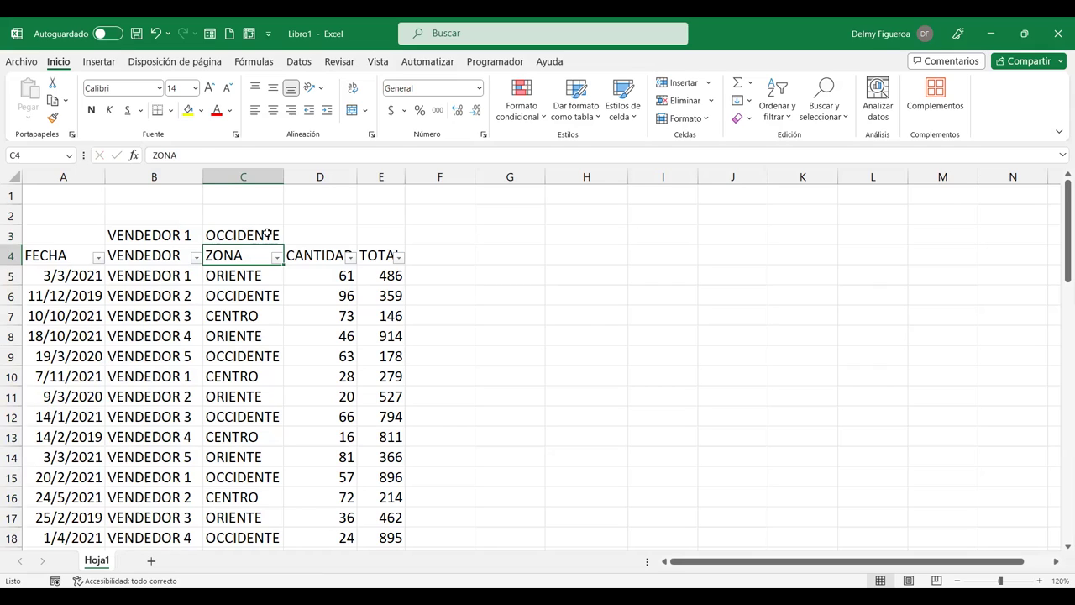
pyautogui.click(266, 234)
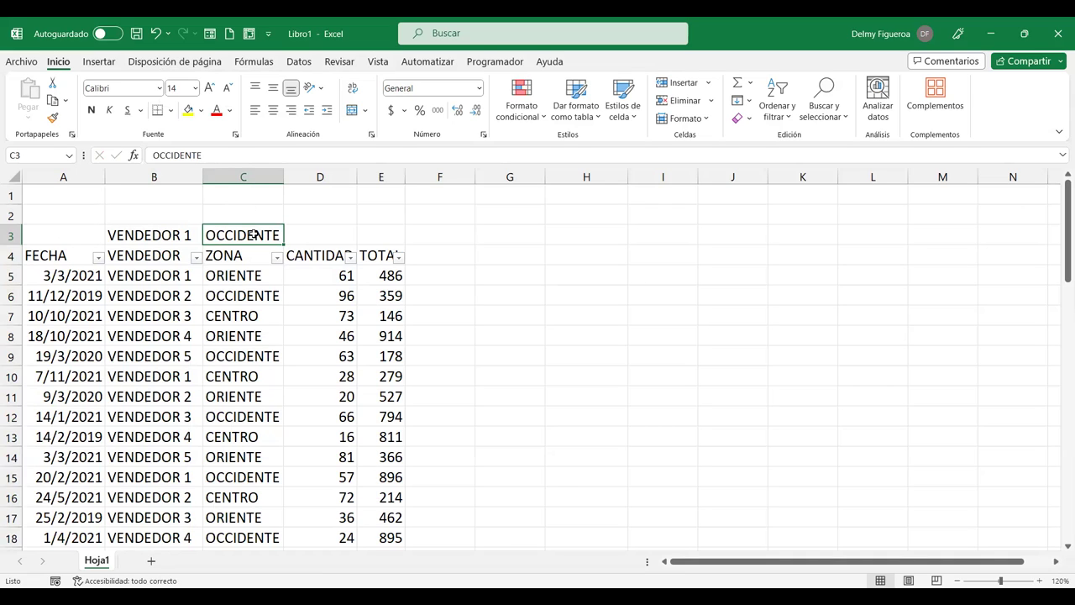
# - Filter the table by C3's value OCCIDENTE, showing 16 of 49 records
pyautogui.rightClick(255, 234)
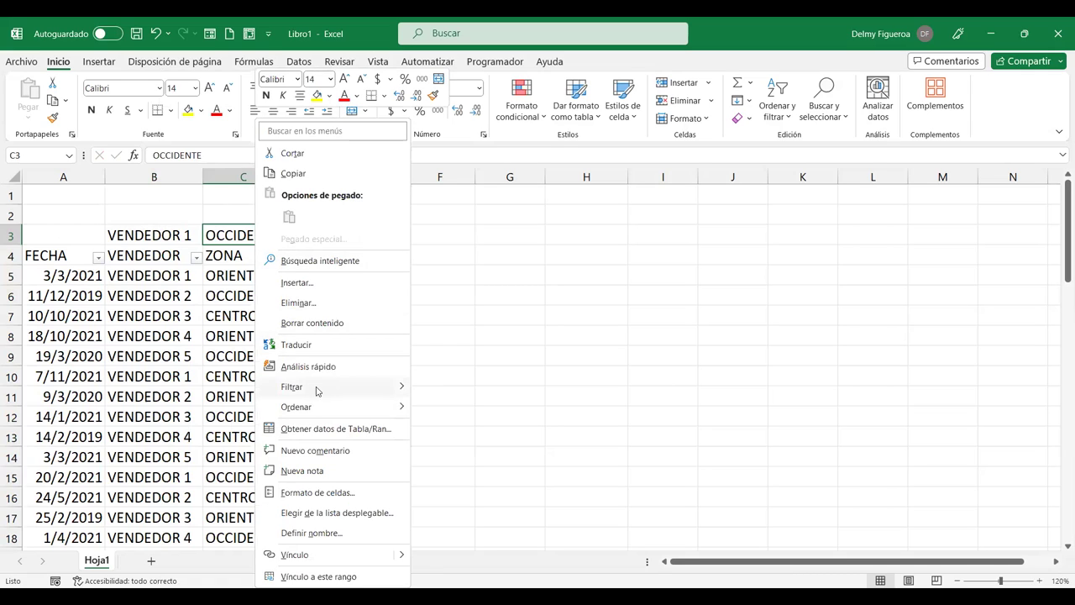
pyautogui.moveTo(410, 390)
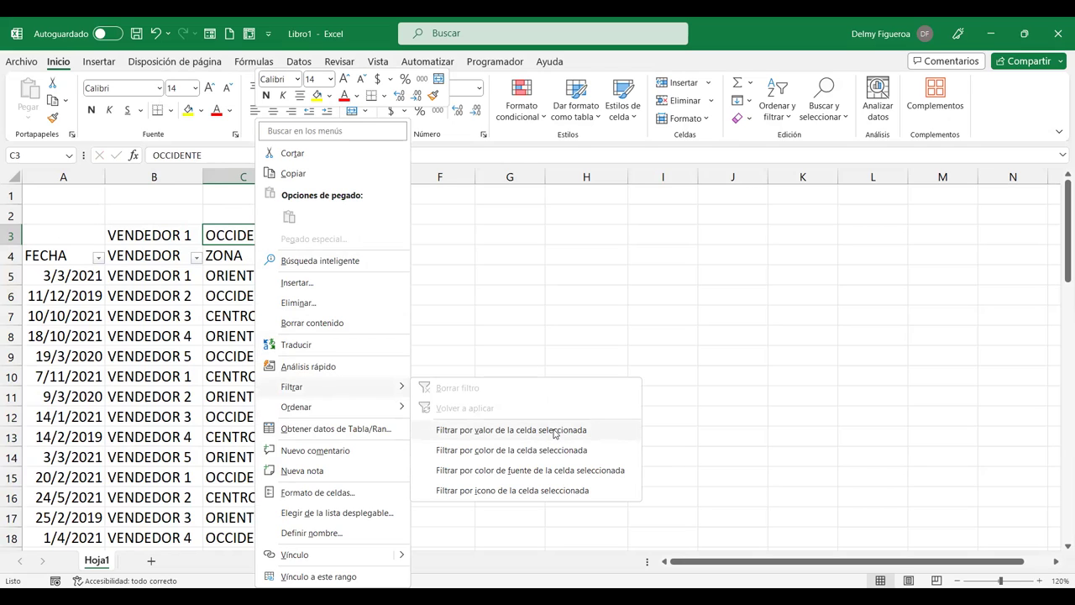
pyautogui.click(553, 431)
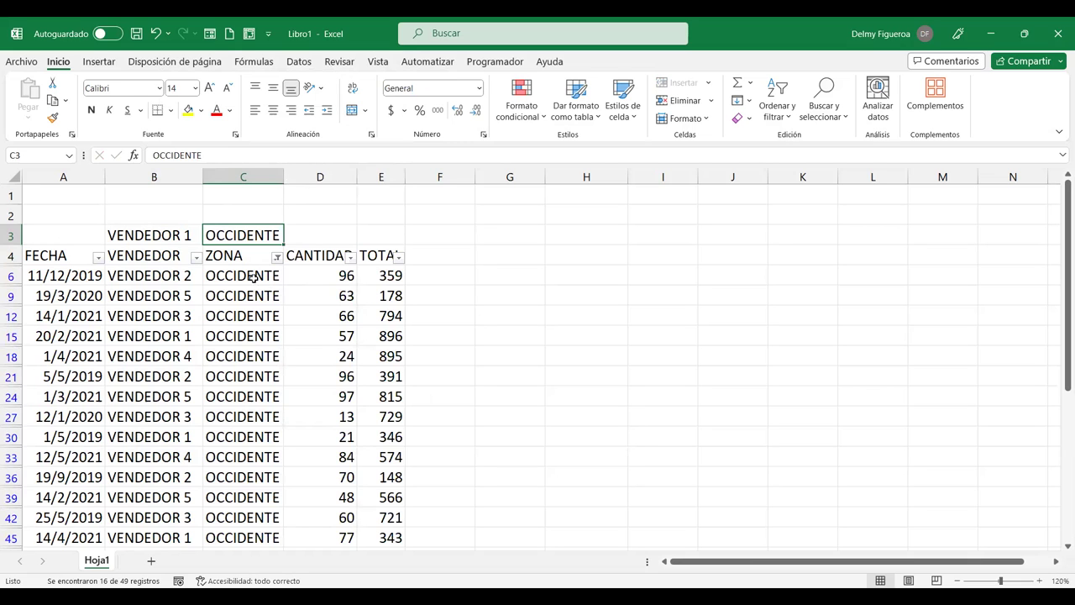
pyautogui.scroll(-2, 258, 346)
pyautogui.scroll(-1, 250, 306)
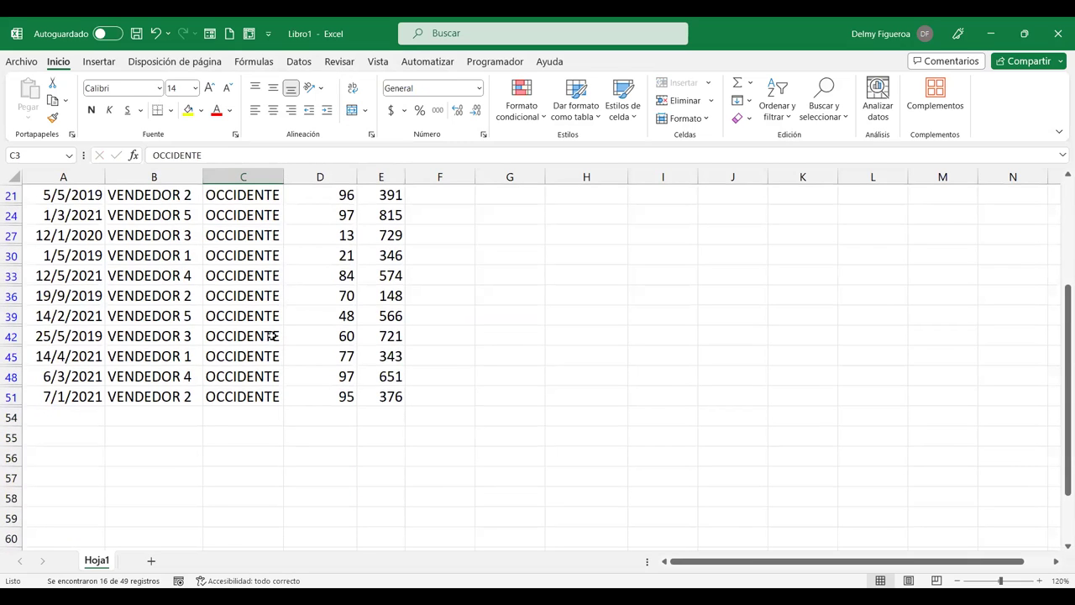
pyautogui.scroll(3, 271, 335)
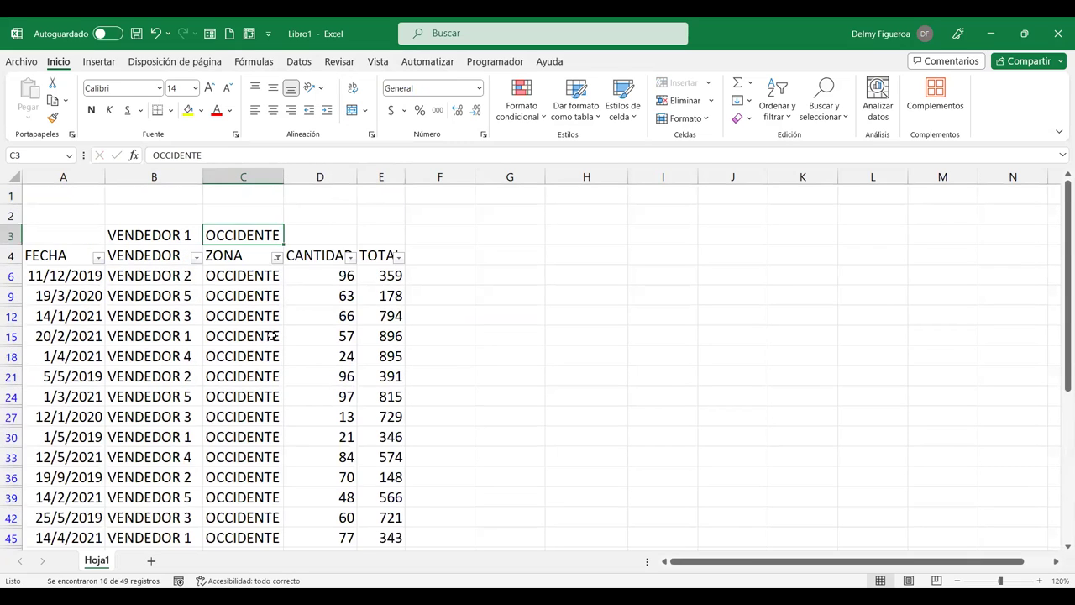
# - Clear the ZONA filter so all sales rows show again
pyautogui.click(277, 258)
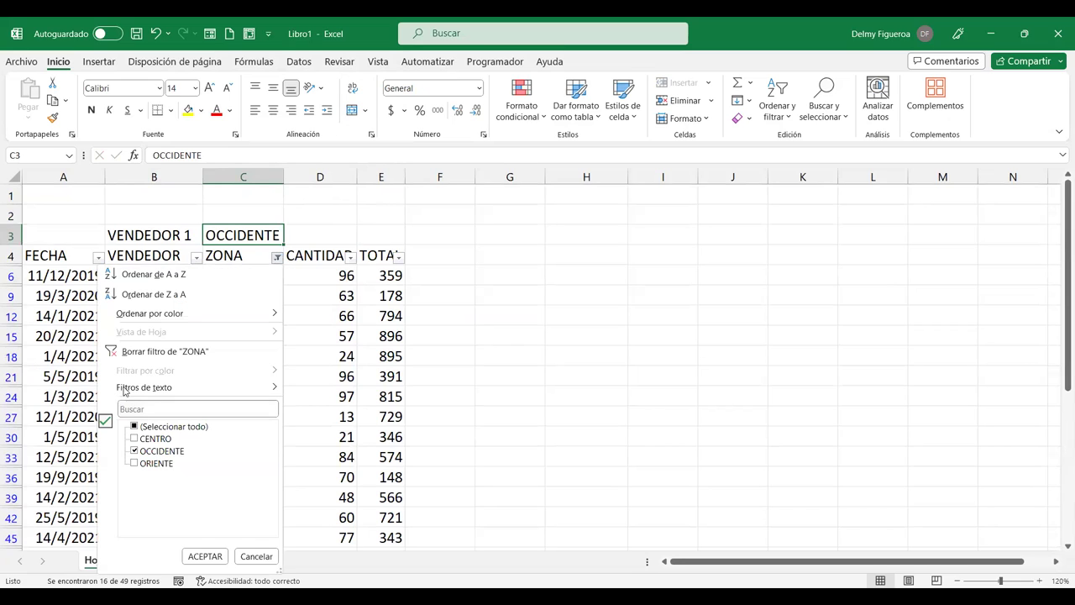
pyautogui.click(143, 353)
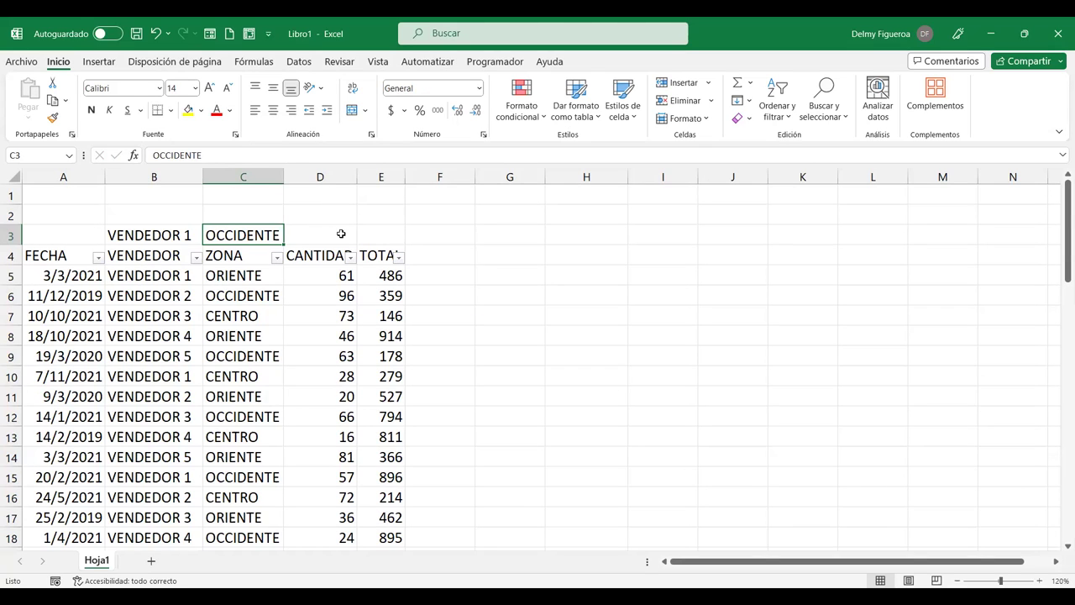
pyautogui.moveTo(341, 233); pyautogui.dragTo(439, 234)
pyautogui.click(618, 228)
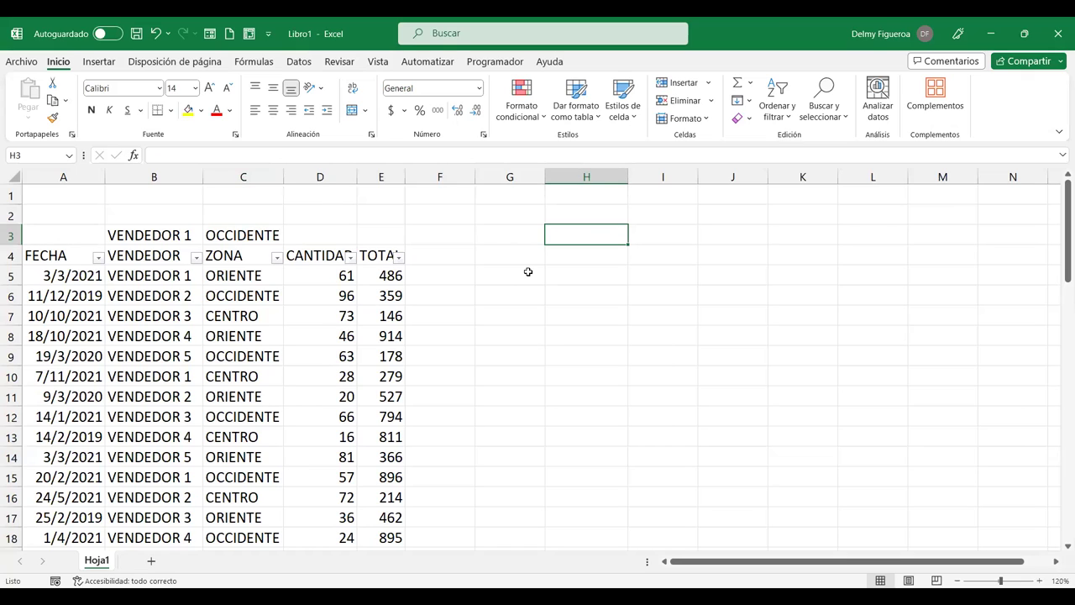
# - From cell G4, check the Ordenar y filtrar menu, then bring up the Datos ribbon tools
pyautogui.click(523, 250)
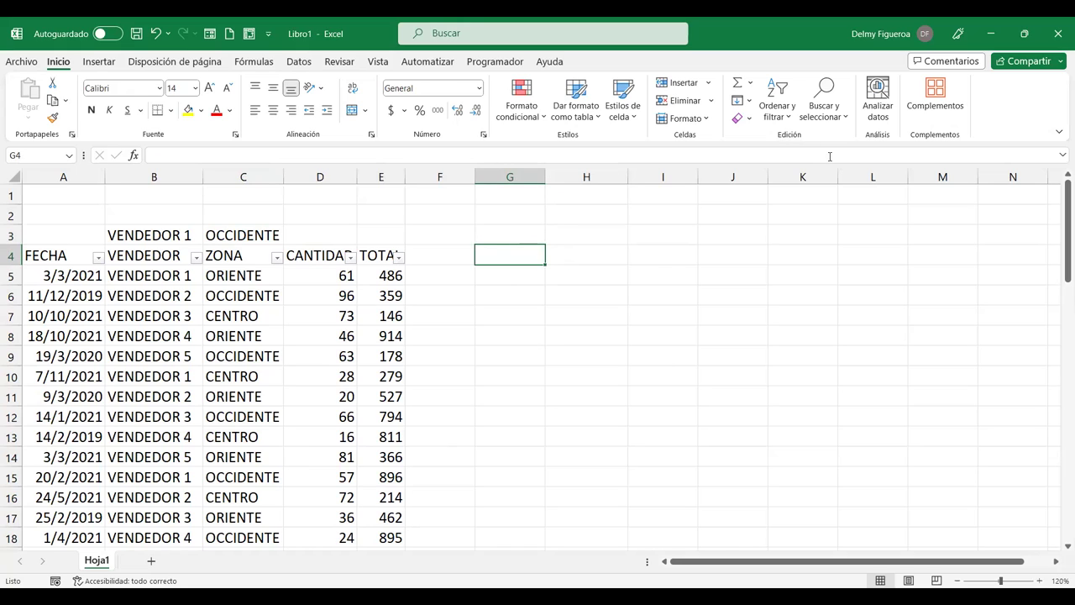
pyautogui.click(777, 107)
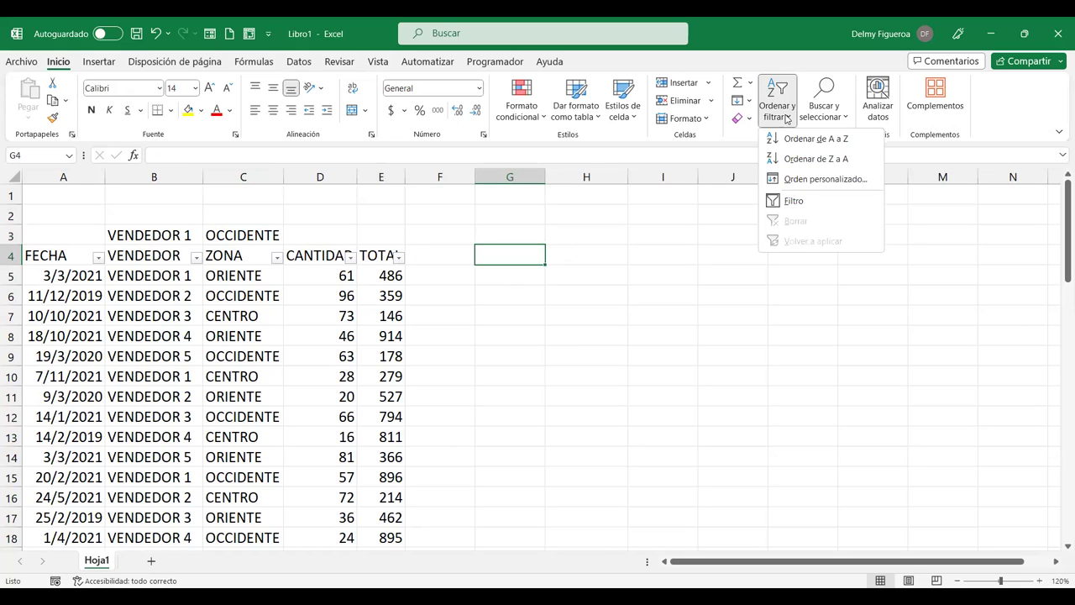
pyautogui.click(623, 272)
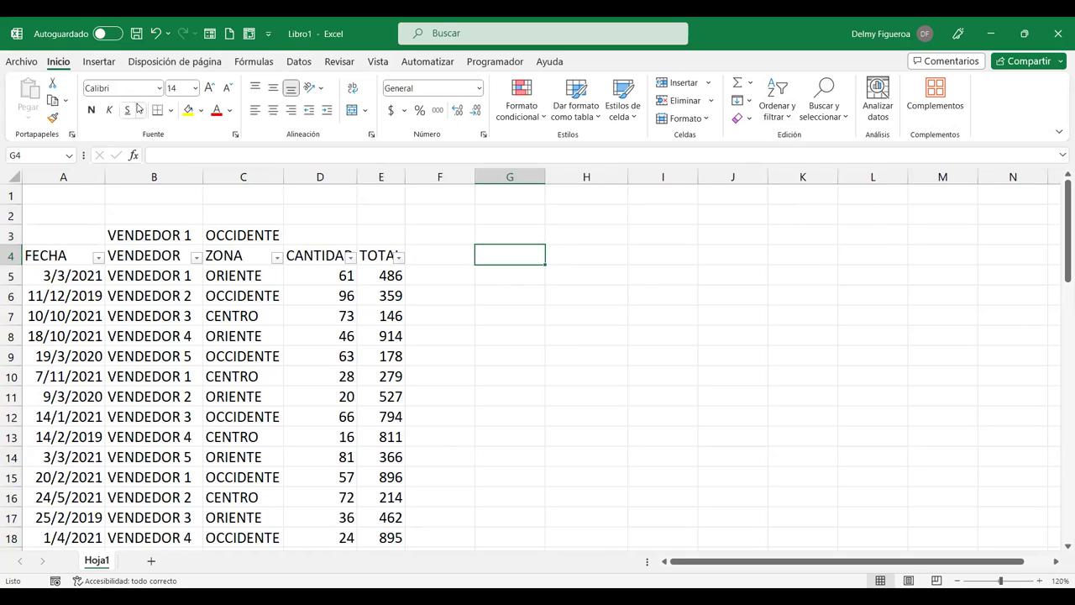
pyautogui.click(301, 62)
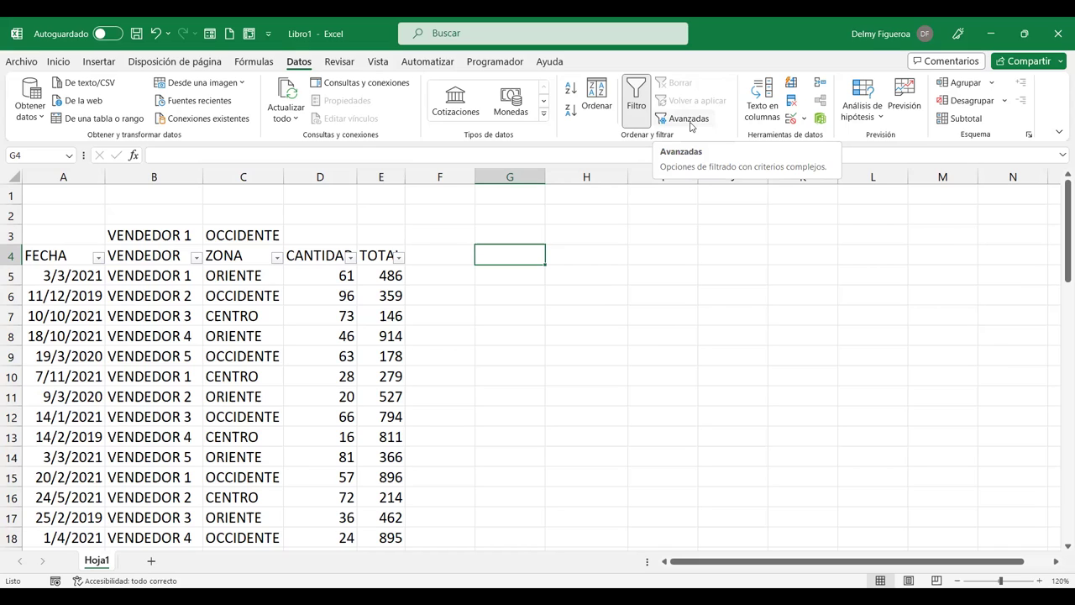
pyautogui.click(238, 295)
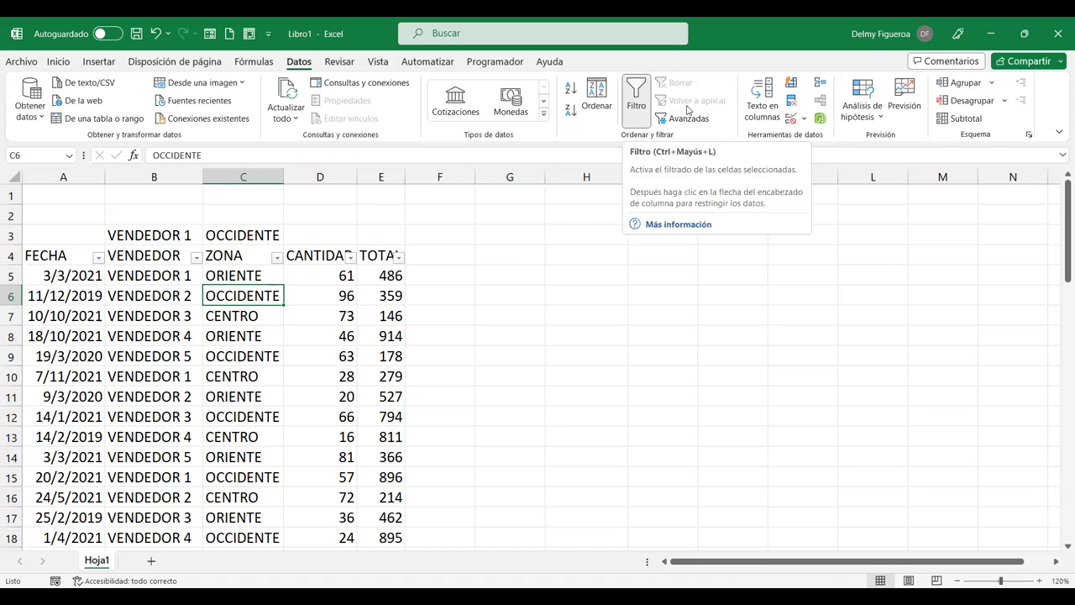
pyautogui.click(307, 292)
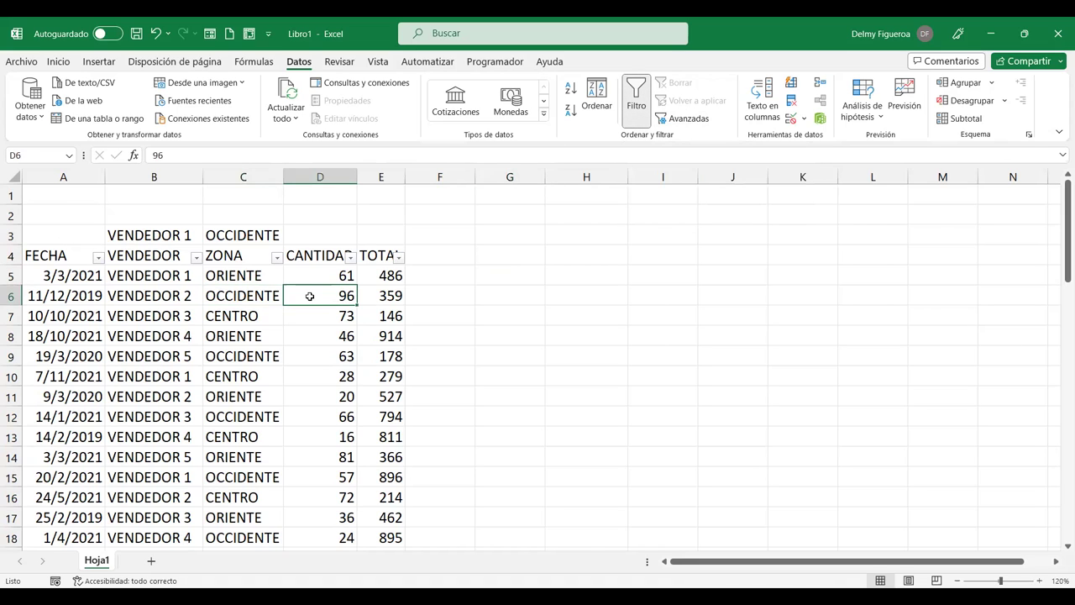
pyautogui.rightClick(309, 295)
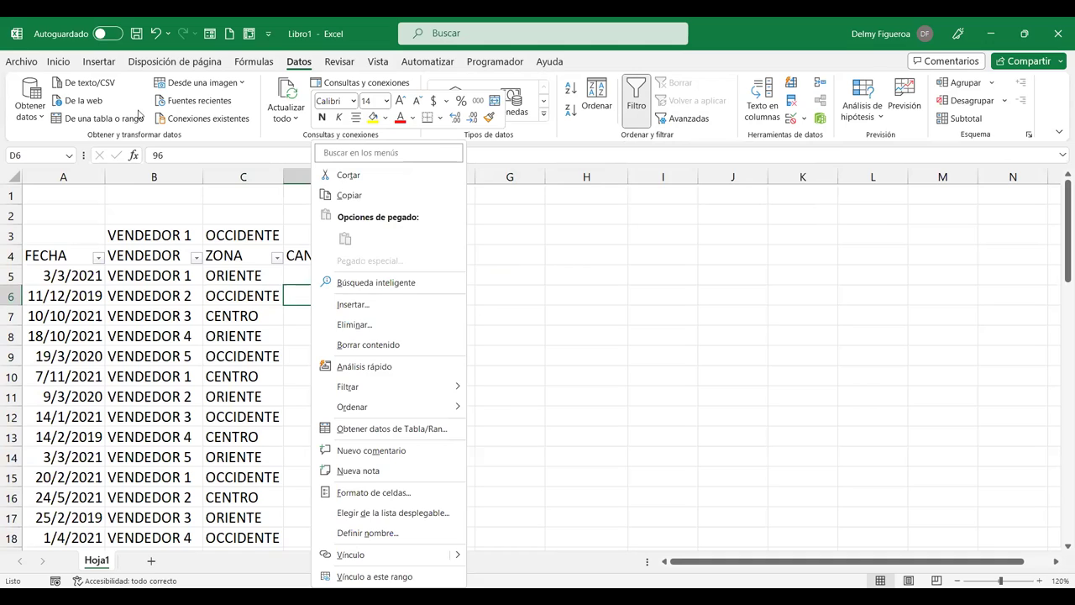
pyautogui.press('Escape')
pyautogui.click(58, 63)
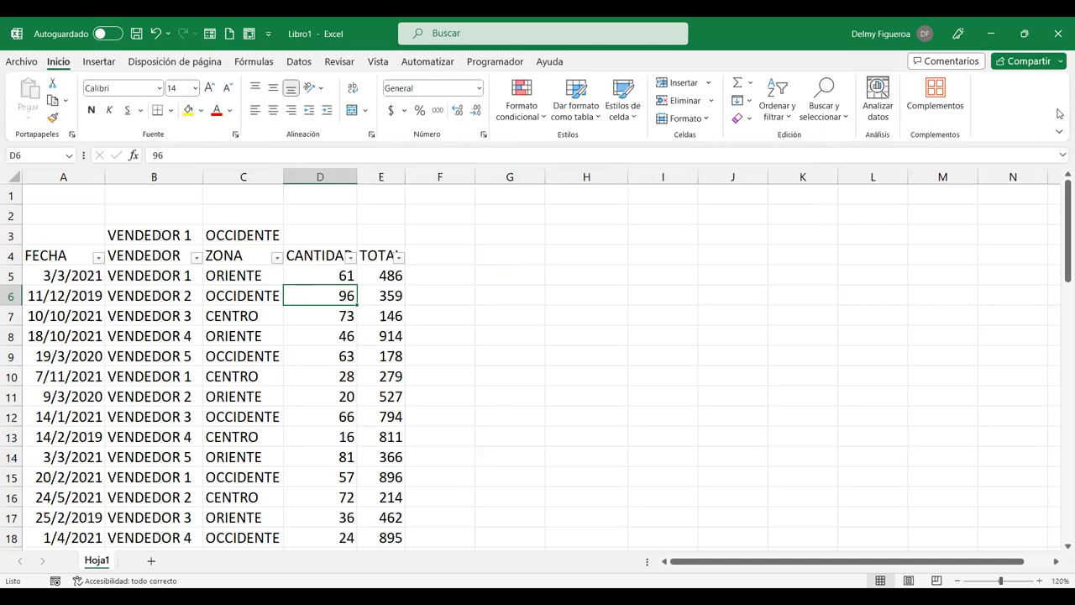
pyautogui.click(786, 120)
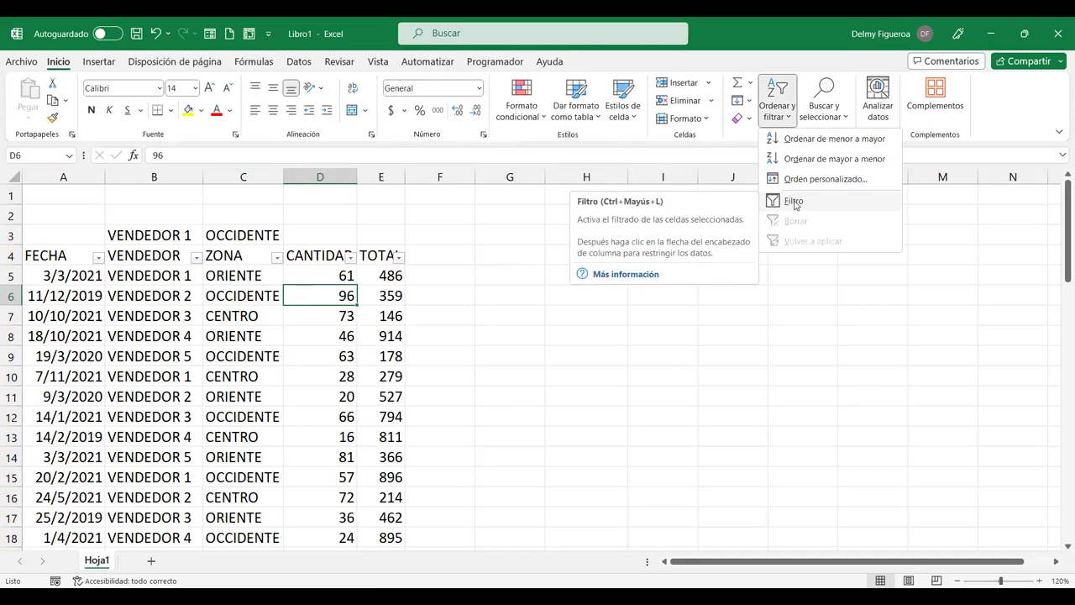
pyautogui.press('Return')
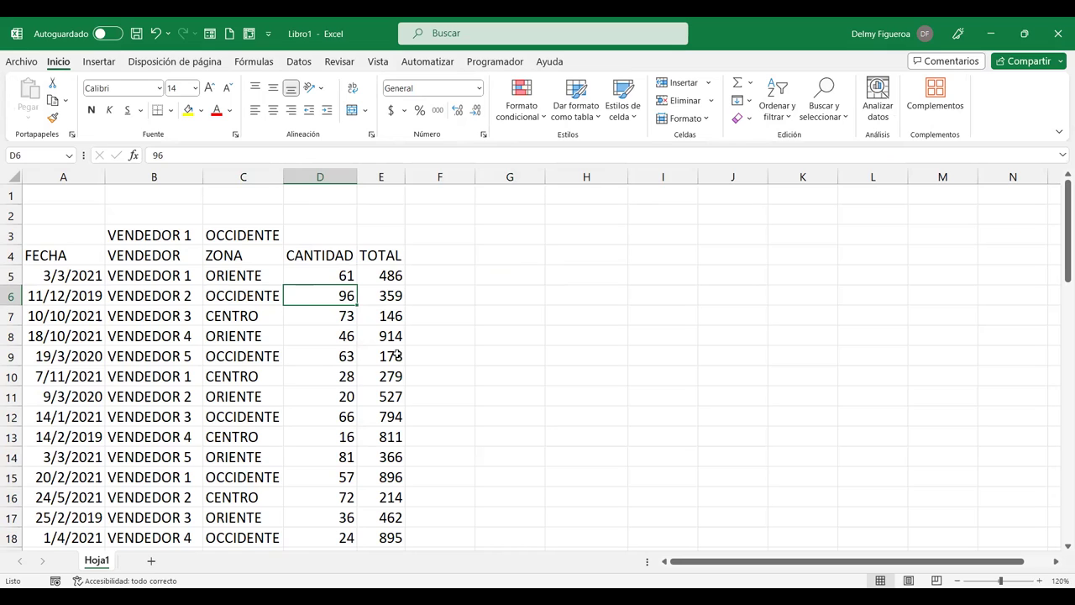
pyautogui.click(301, 66)
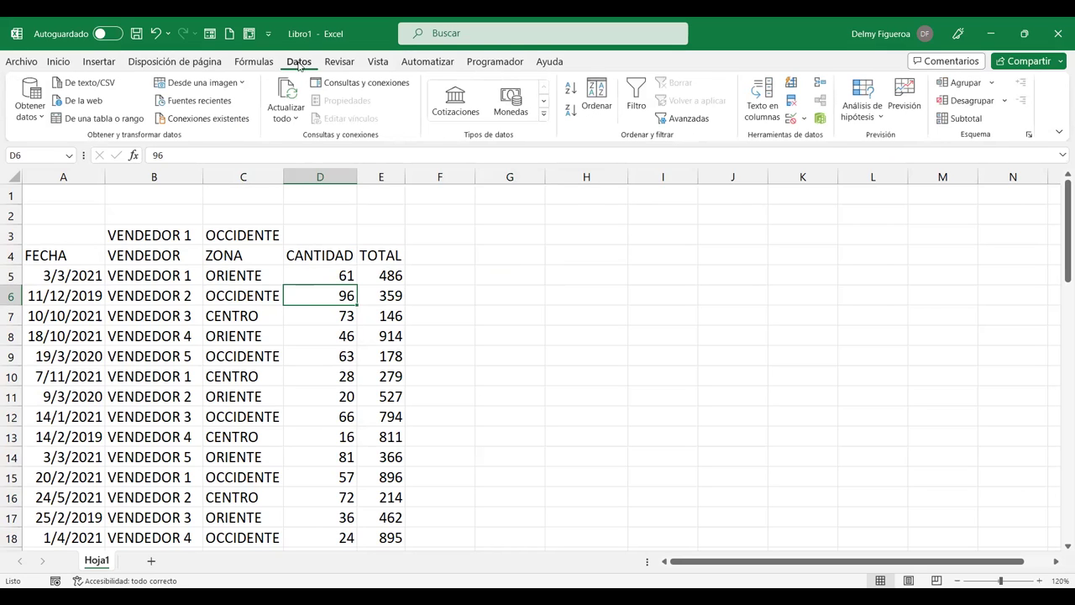
pyautogui.click(636, 94)
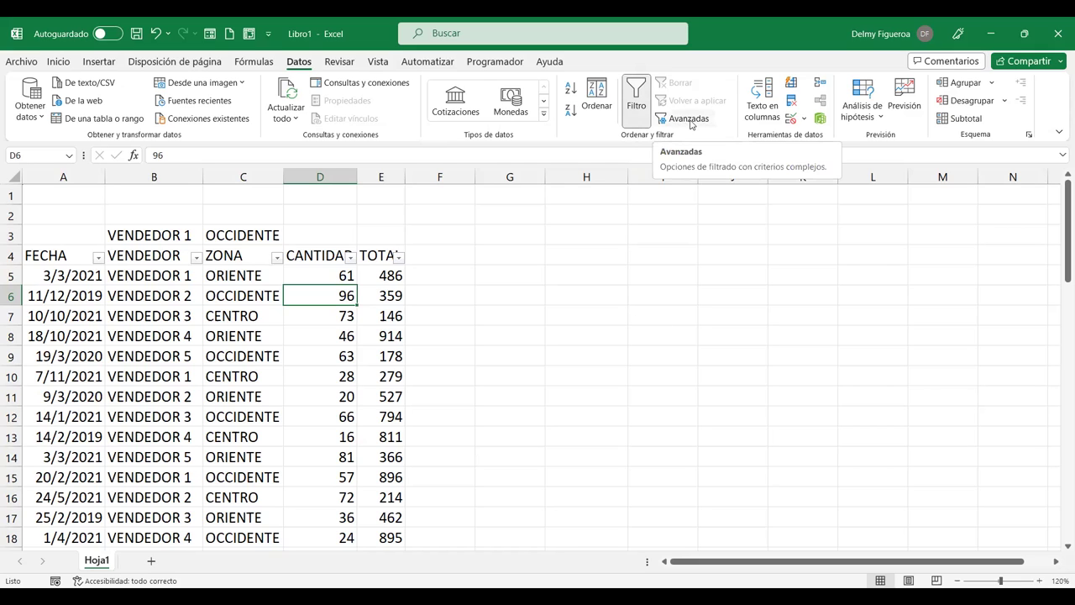
# - Bring up the Advanced Filter dialog on the sales table and move it aside to view the data
pyautogui.click(690, 123)
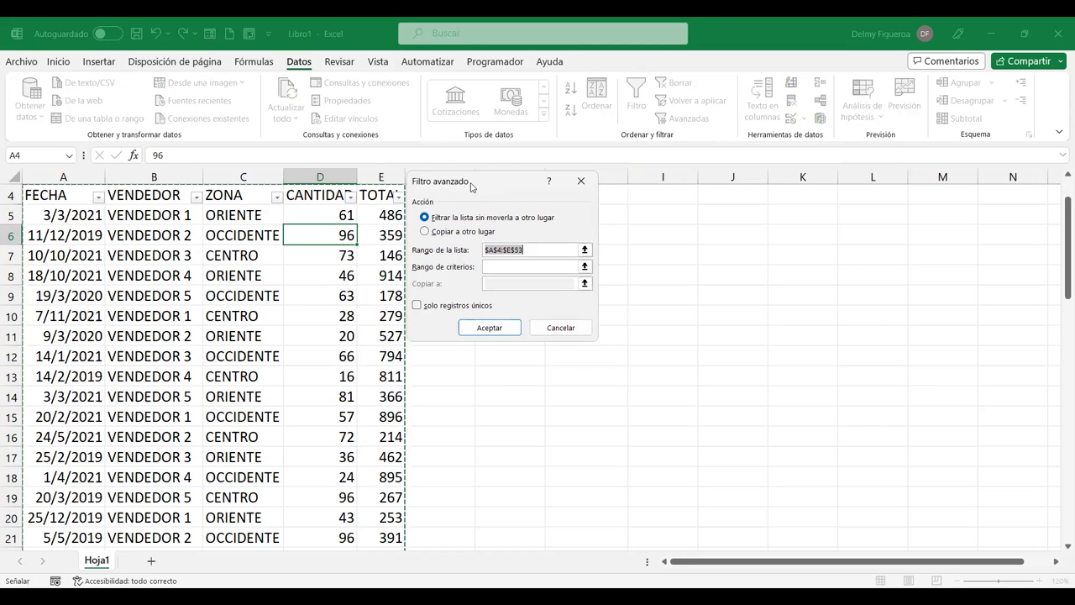
pyautogui.scroll(1, 760, 283)
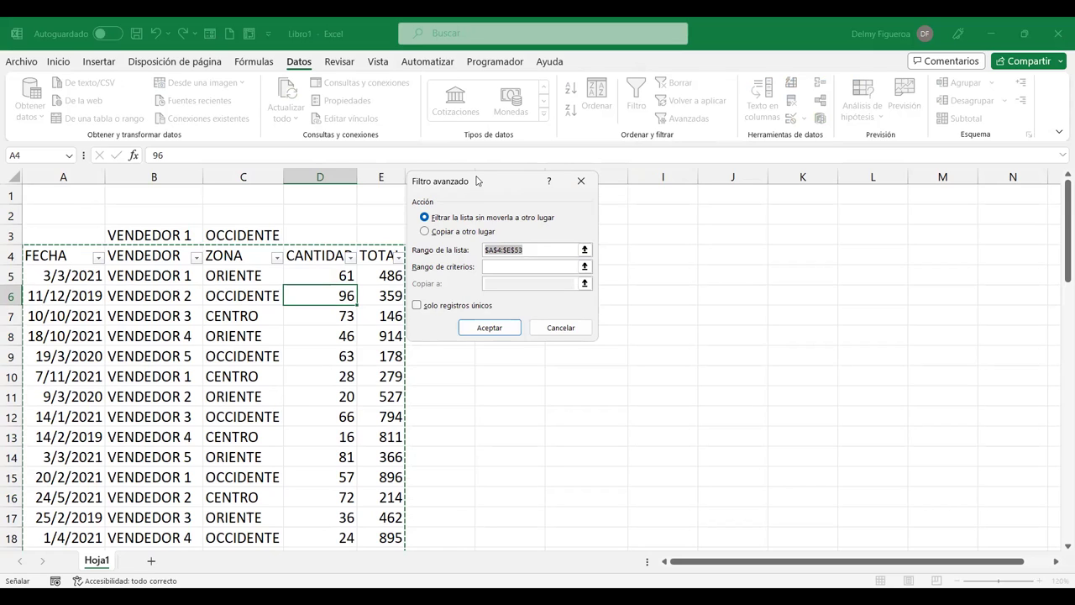
pyautogui.moveTo(476, 180); pyautogui.dragTo(549, 219)
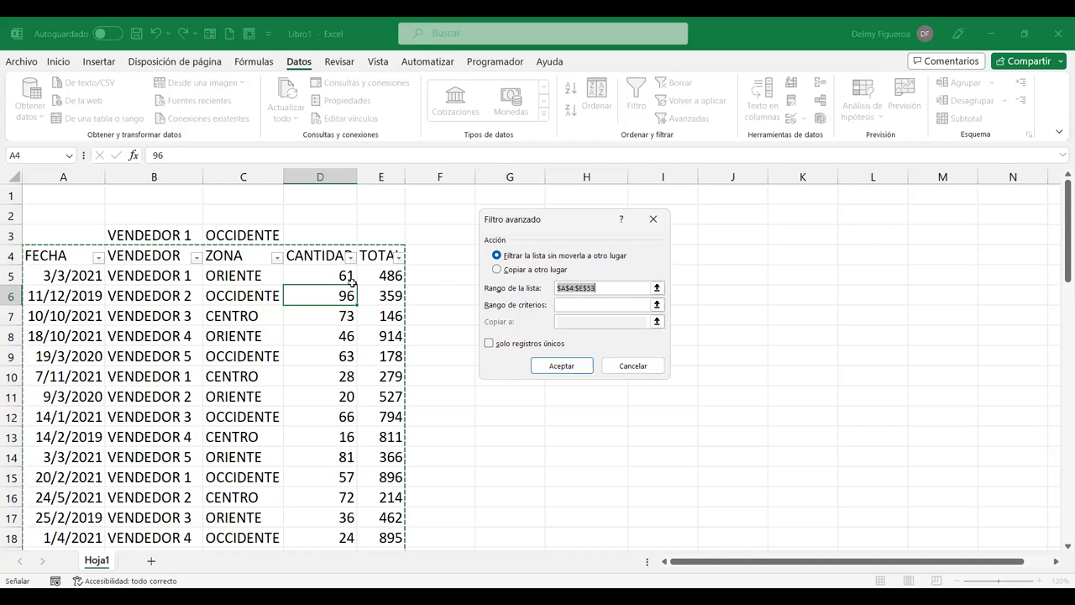
pyautogui.scroll(-2, 390, 322)
pyautogui.scroll(-3, 383, 356)
pyautogui.scroll(-11, 383, 361)
pyautogui.scroll(-1, 384, 368)
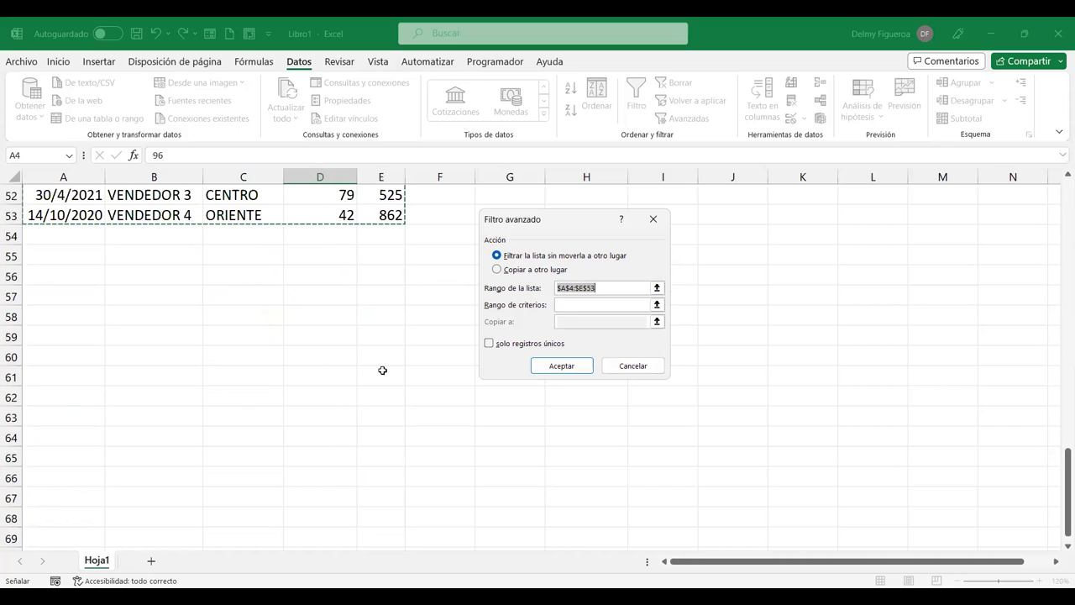
pyautogui.scroll(4, 647, 310)
pyautogui.scroll(6, 634, 308)
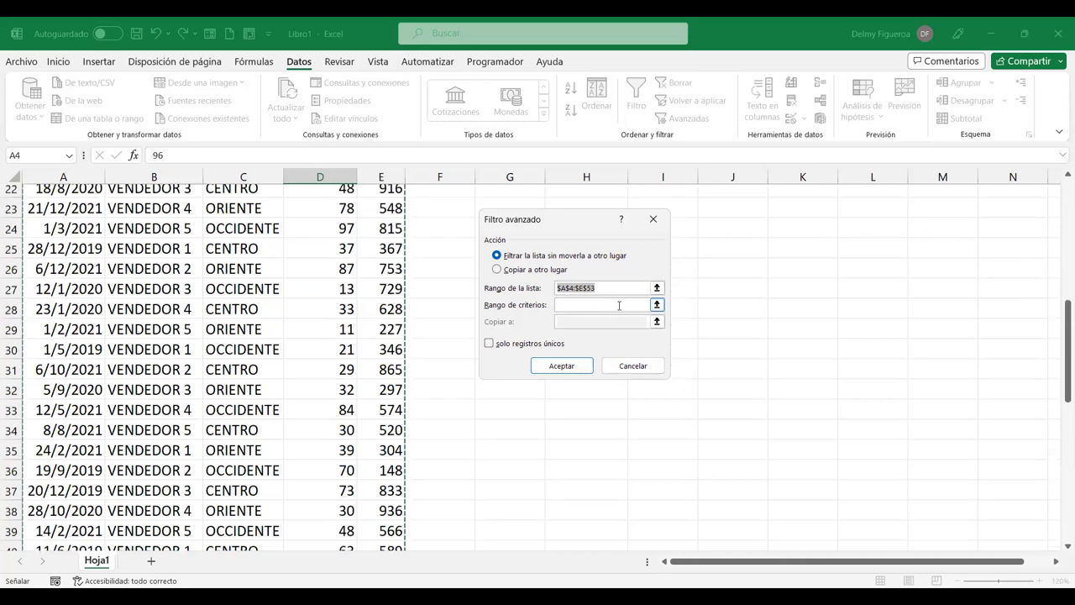
pyautogui.scroll(7, 619, 306)
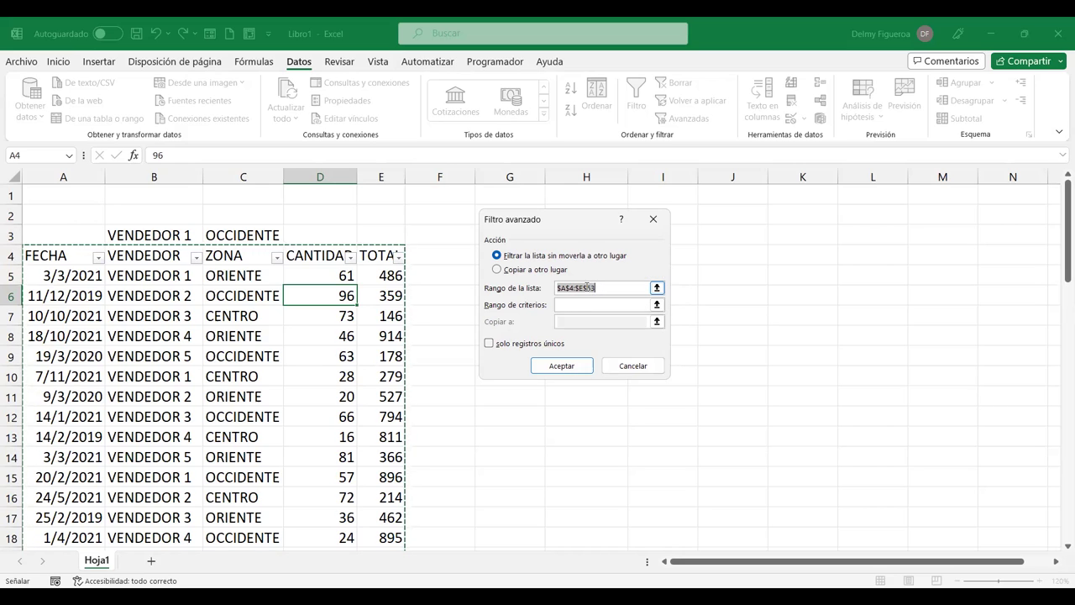
# - Try the copy-to-another-location option, revert to filtering in place, then cancel without filtering
pyautogui.click(601, 304)
pyautogui.click(561, 307)
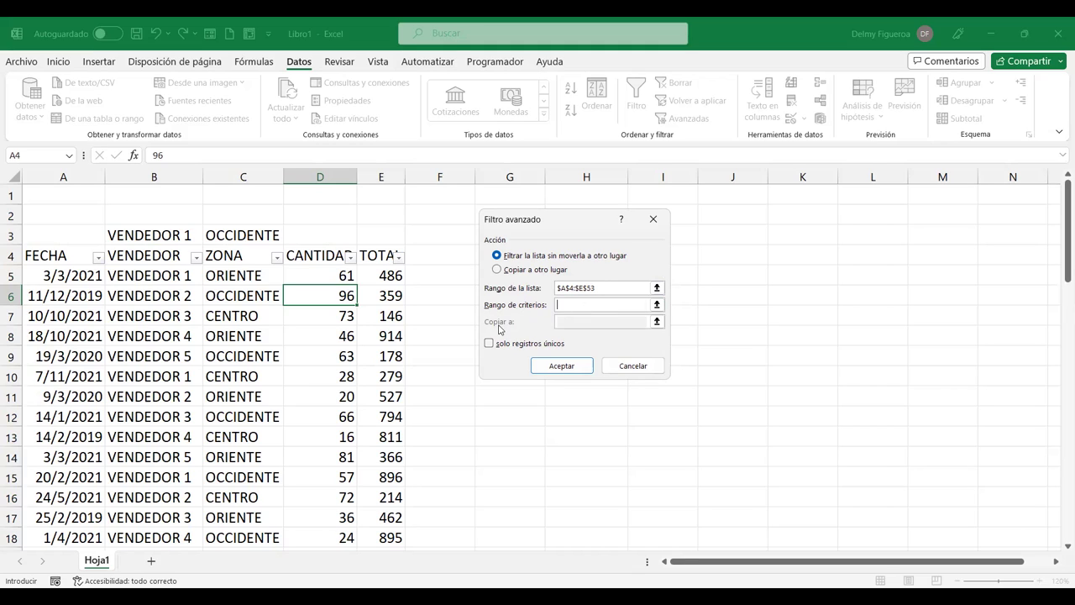
pyautogui.click(498, 271)
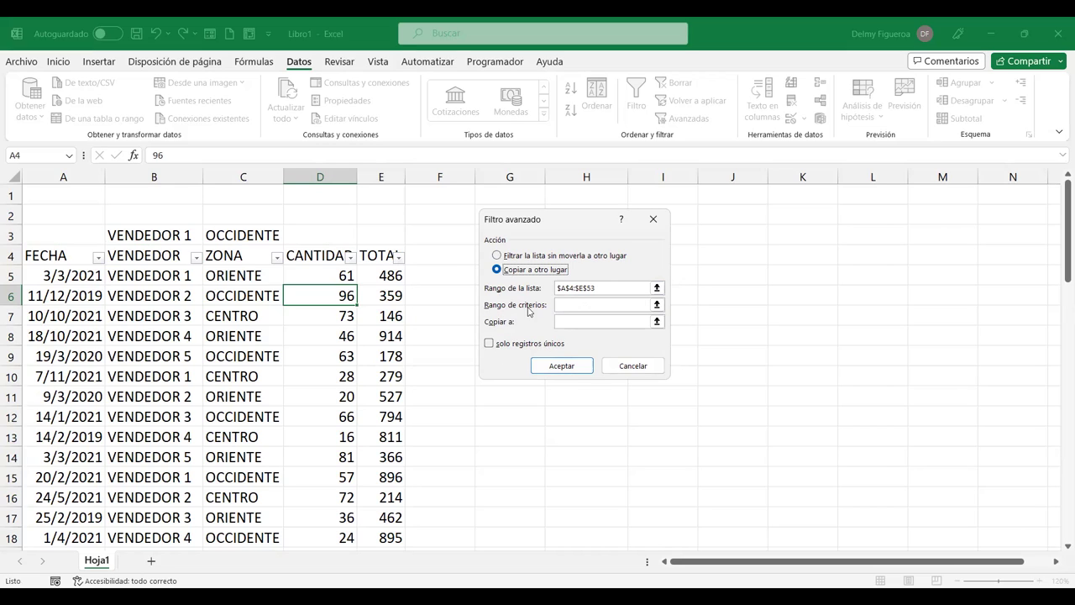
pyautogui.click(507, 257)
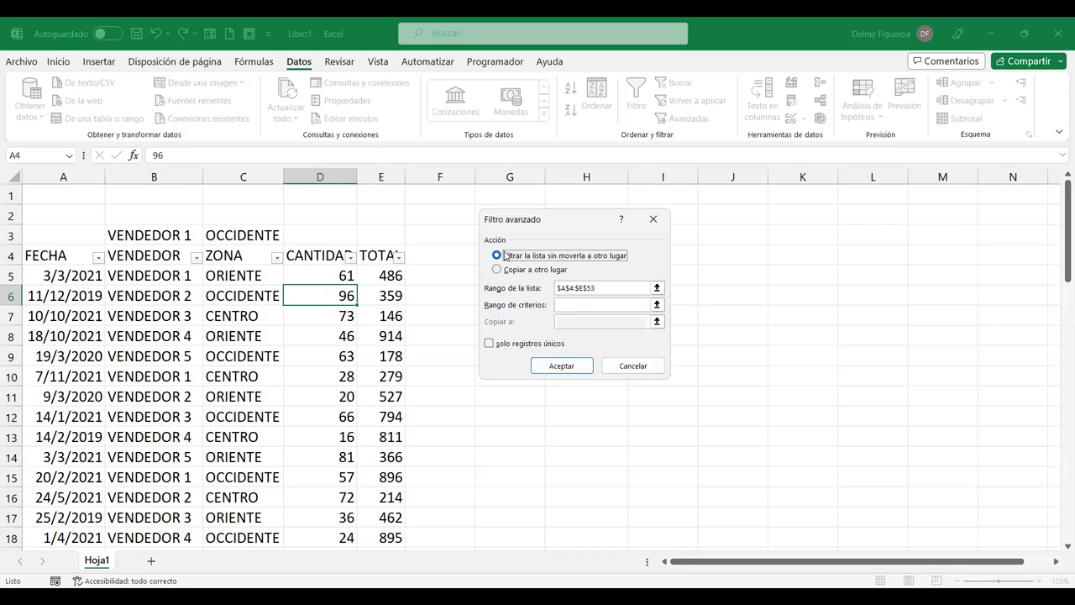
pyautogui.click(597, 305)
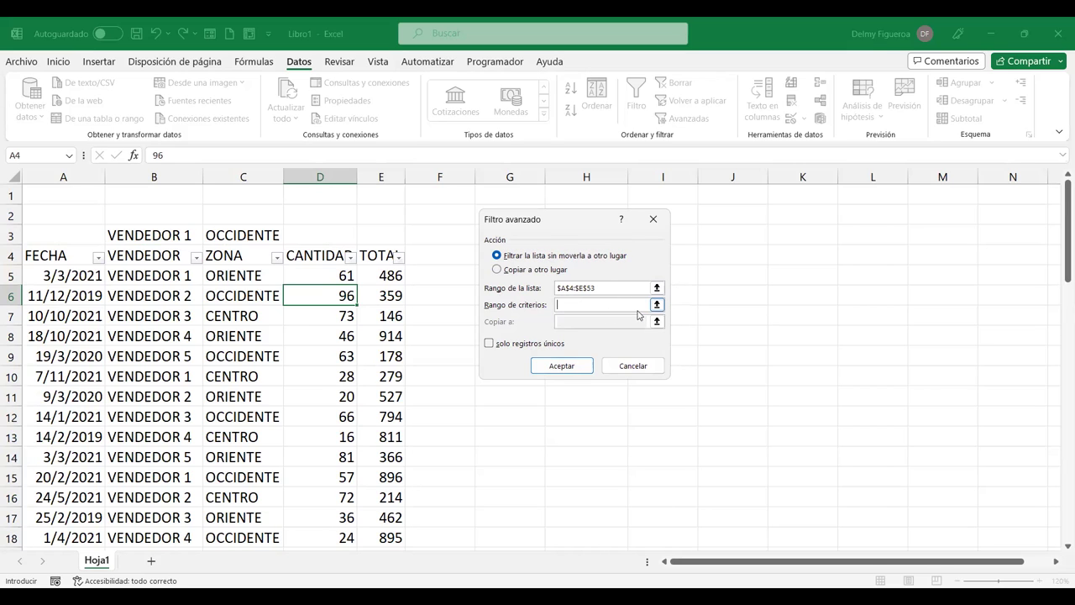
pyautogui.click(628, 368)
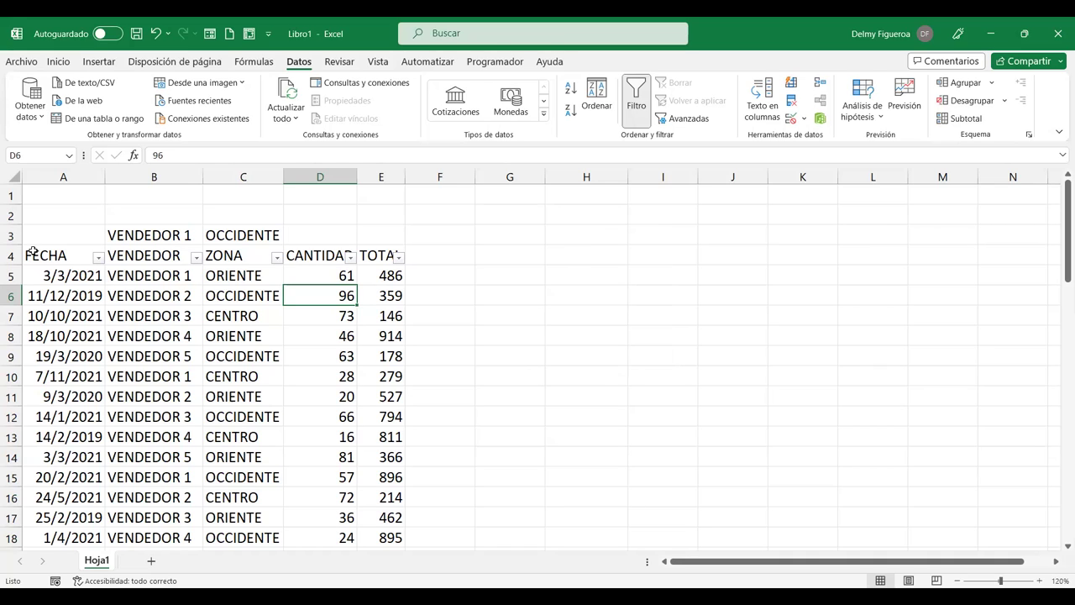
# - Enter FECHA in G4 as a trial criteria header, then delete it again
pyautogui.moveTo(47, 256); pyautogui.dragTo(396, 258)
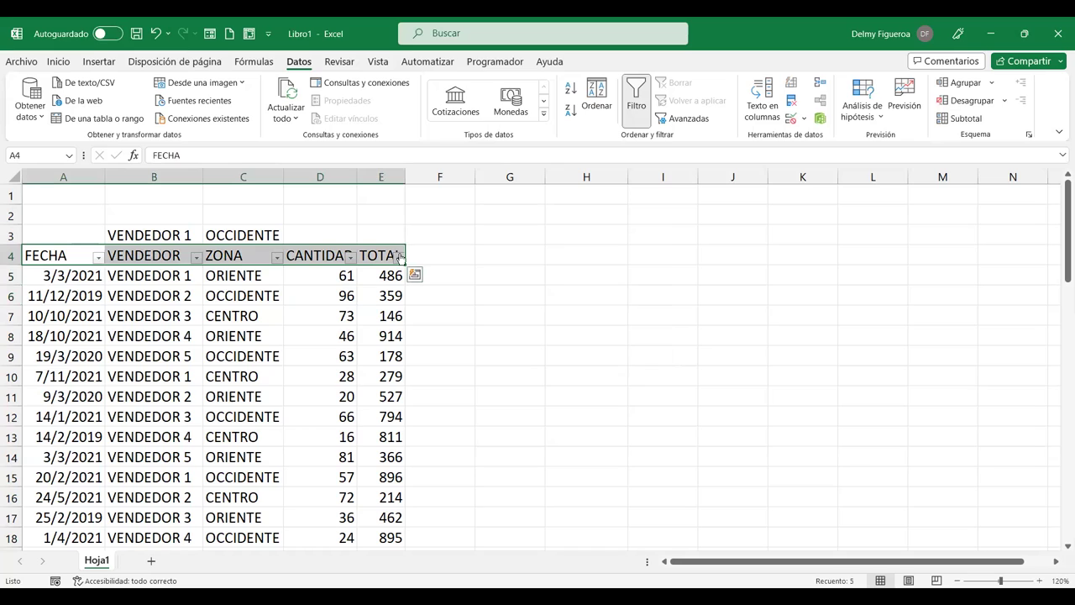
pyautogui.moveTo(375, 258)
pyautogui.click(533, 252)
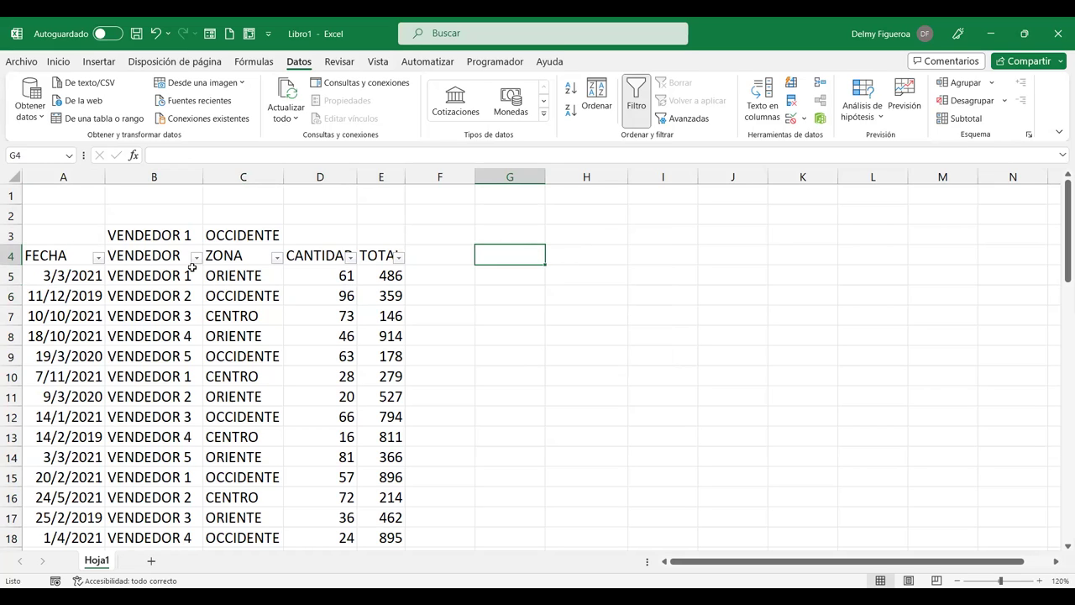
pyautogui.write('FECHA')
pyautogui.press('Return')
pyautogui.press('Up')
pyautogui.press('Delete')
# - Copy headers A4:E4 into H1:L1 and autofit columns I and K
pyautogui.moveTo(67, 256); pyautogui.dragTo(379, 257)
pyautogui.hotkey('ctrl', 'c')
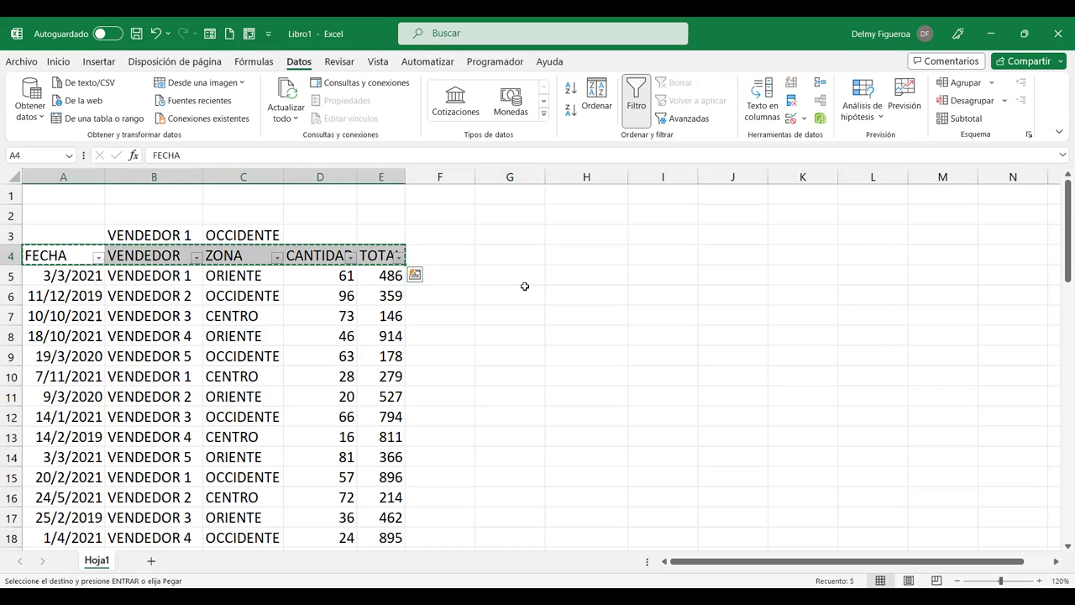
pyautogui.hotkey('ctrl', 'q')
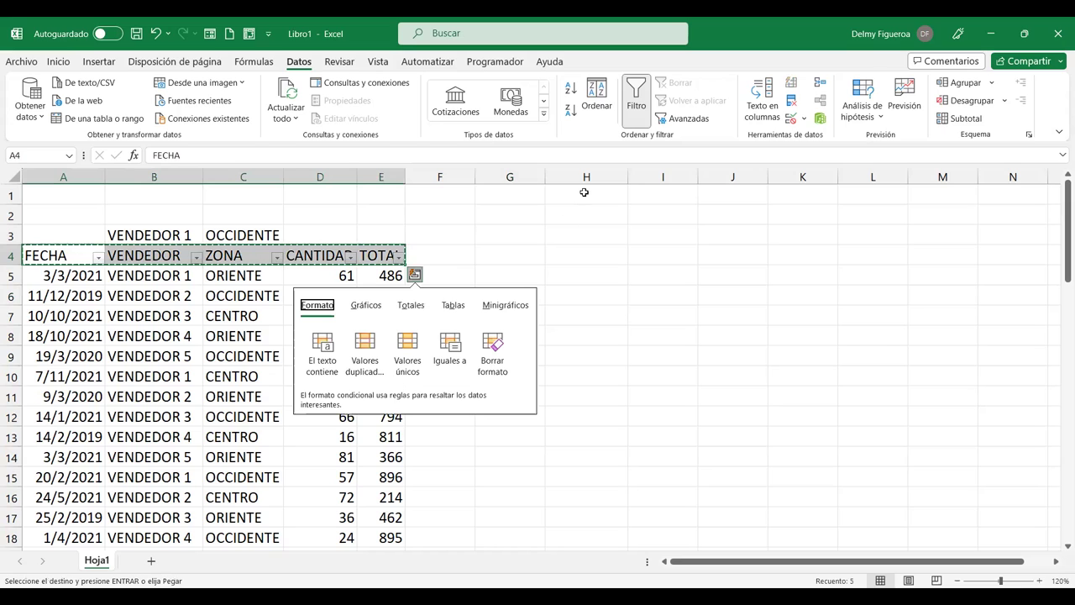
pyautogui.click(585, 194)
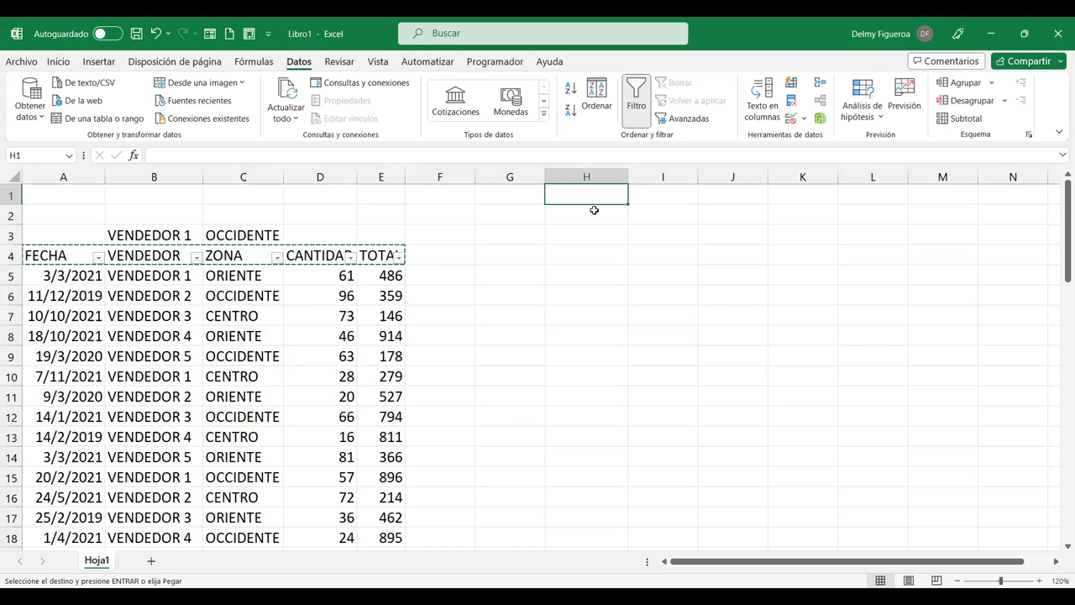
pyautogui.hotkey('ctrl', 'v')
pyautogui.doubleClick(696, 174)
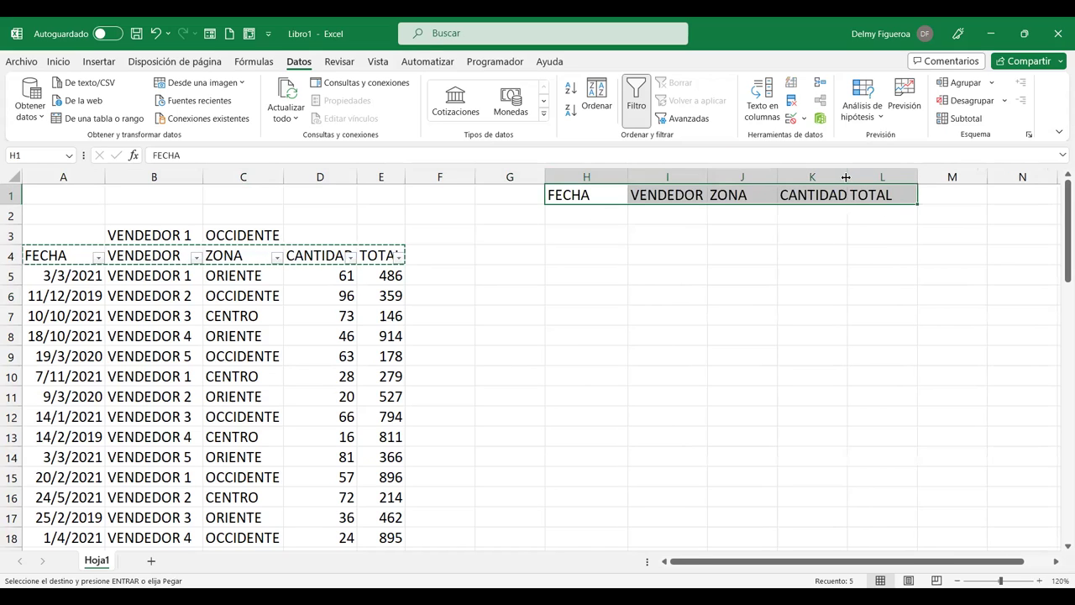
pyautogui.doubleClick(846, 177)
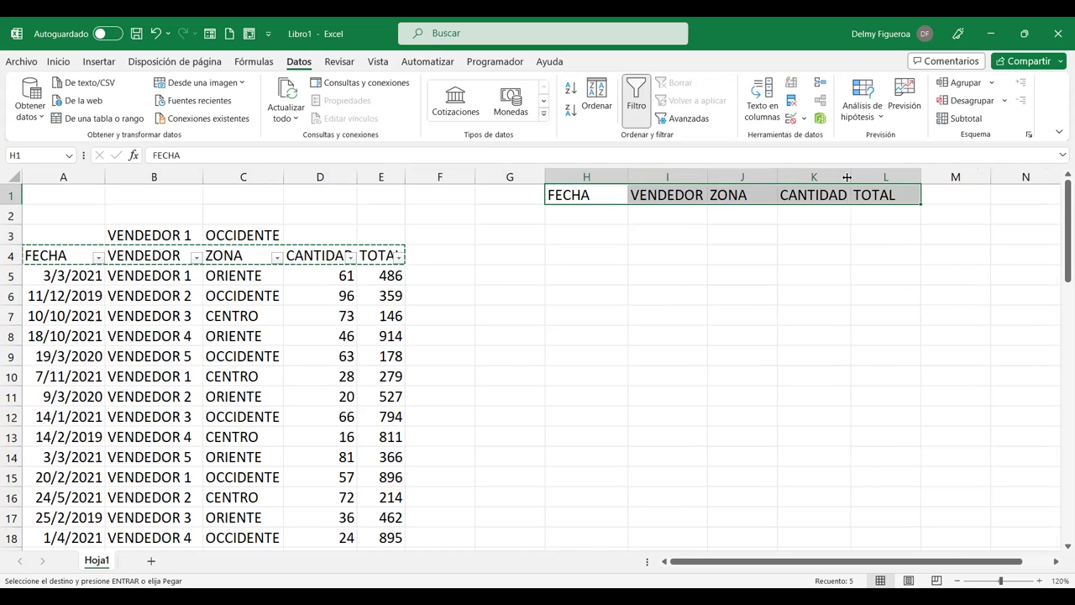
pyautogui.click(601, 212)
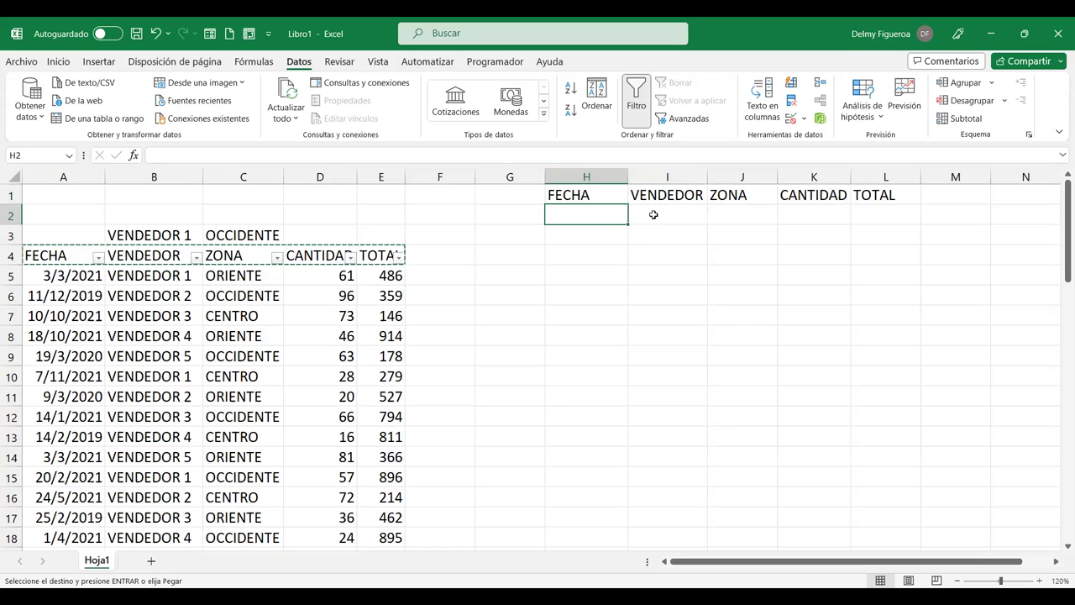
# - Enter the criterion 'VENDEDOR 5' in I2 and widen column I to fit it
pyautogui.click(682, 216)
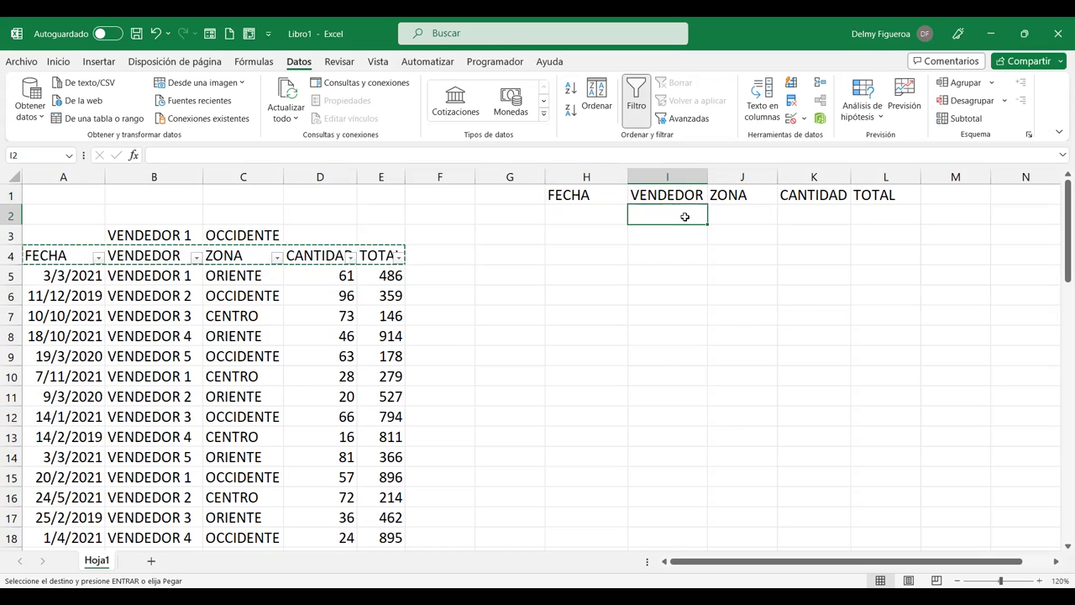
pyautogui.write('VENDEDOR 5')
pyautogui.press('Return')
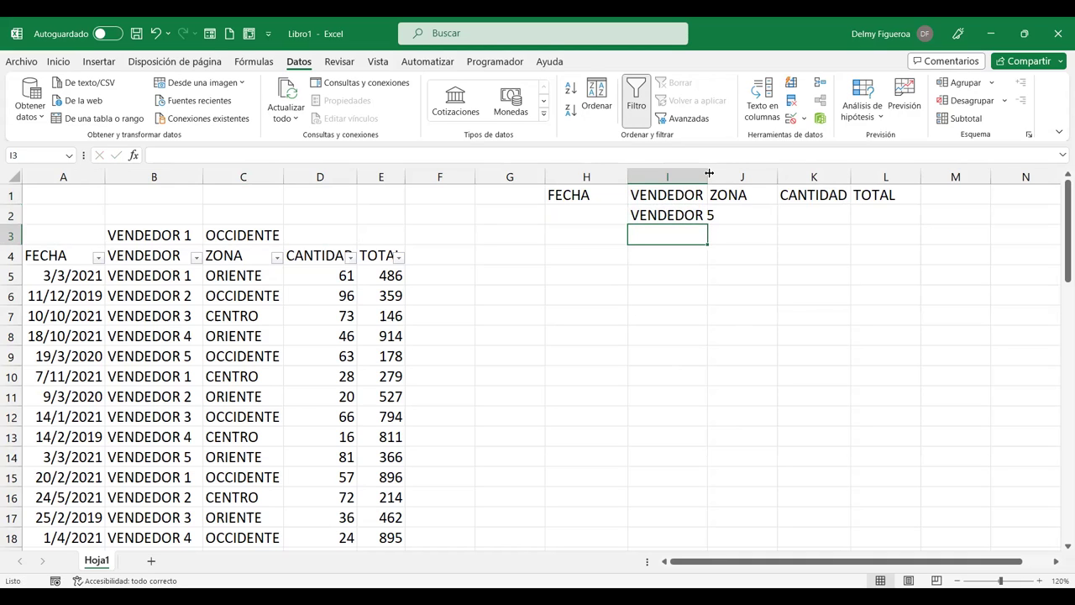
pyautogui.doubleClick(708, 172)
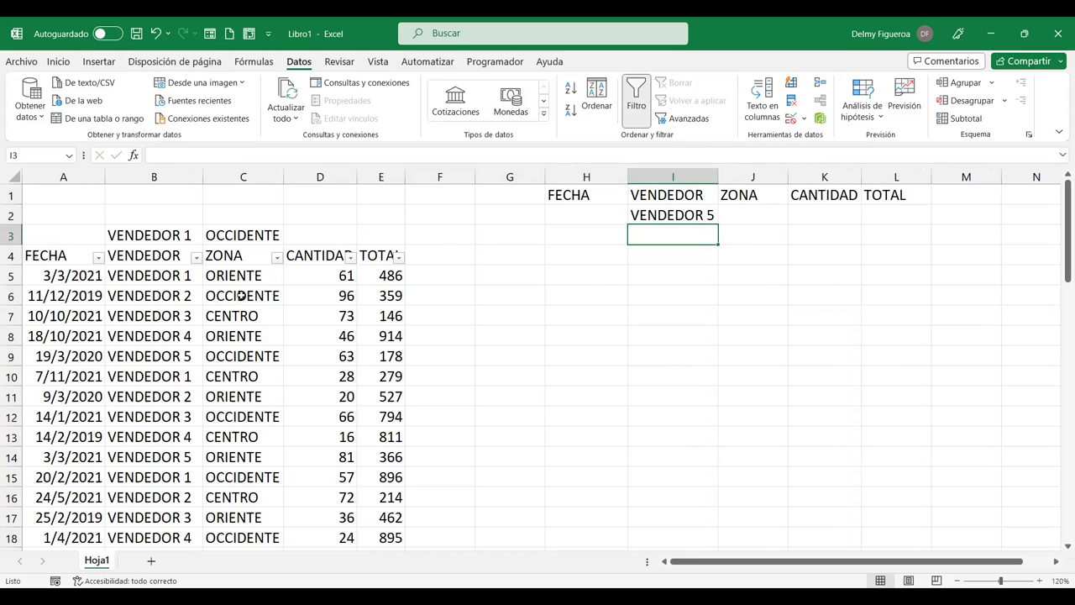
# - Select a cell inside the sales table and reopen Advanced Filter with list range $A$4:$E$53
pyautogui.click(685, 120)
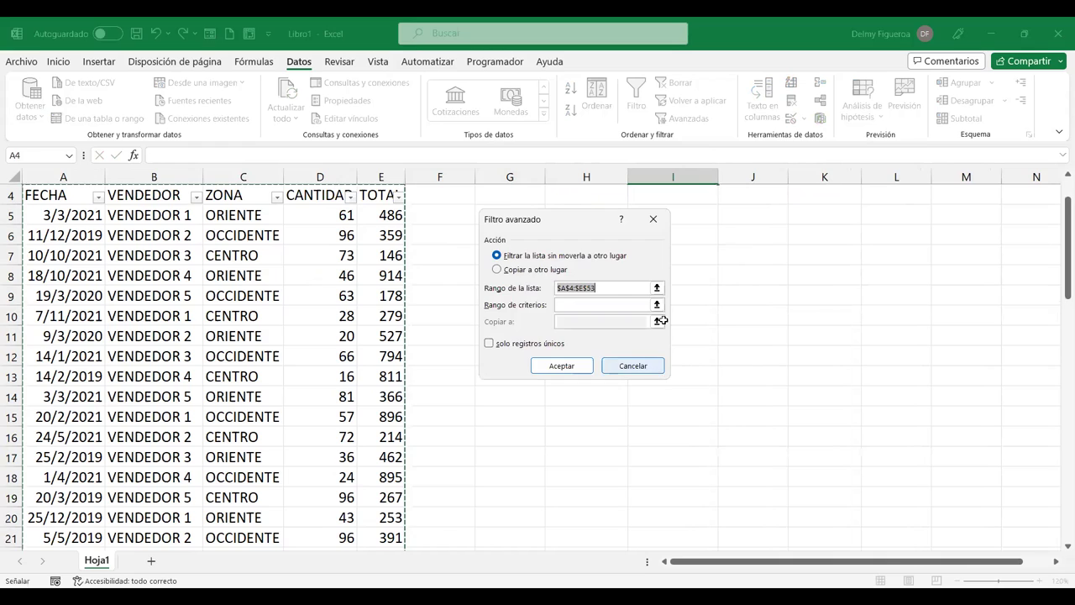
pyautogui.click(656, 370)
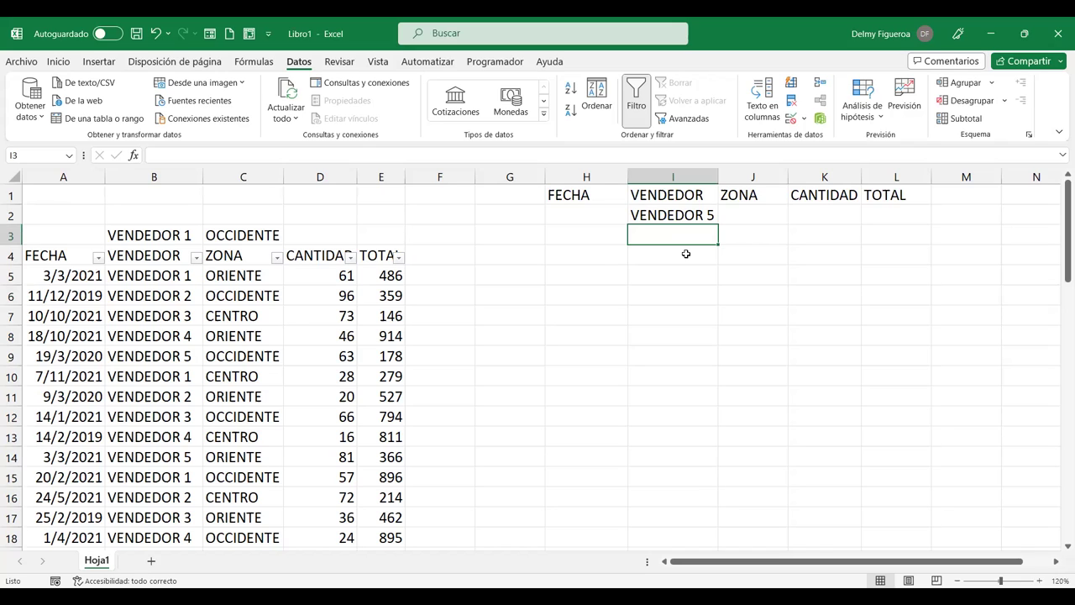
pyautogui.click(229, 292)
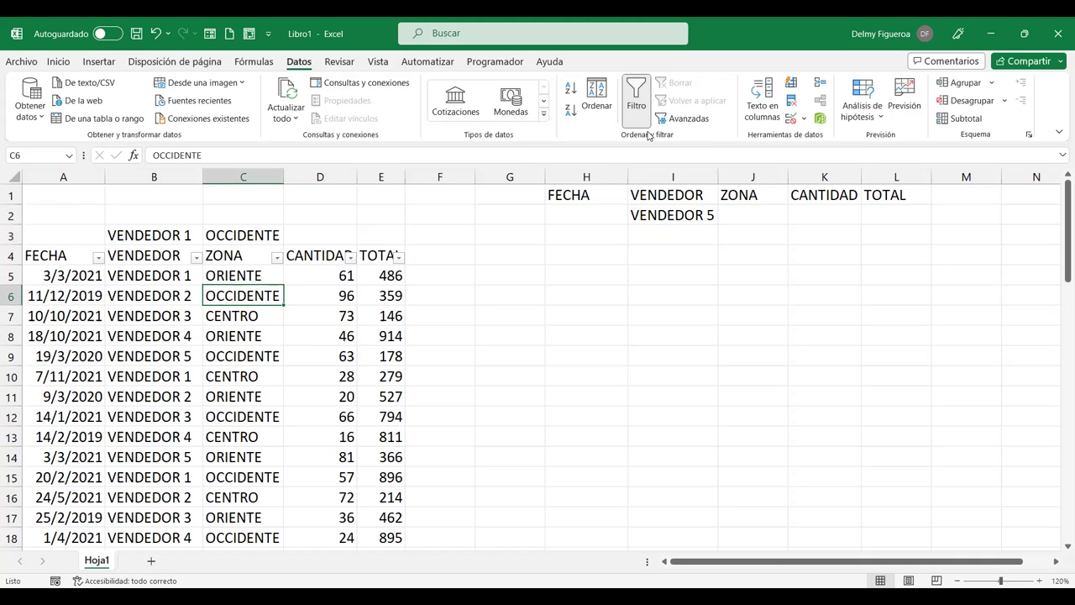
pyautogui.click(681, 124)
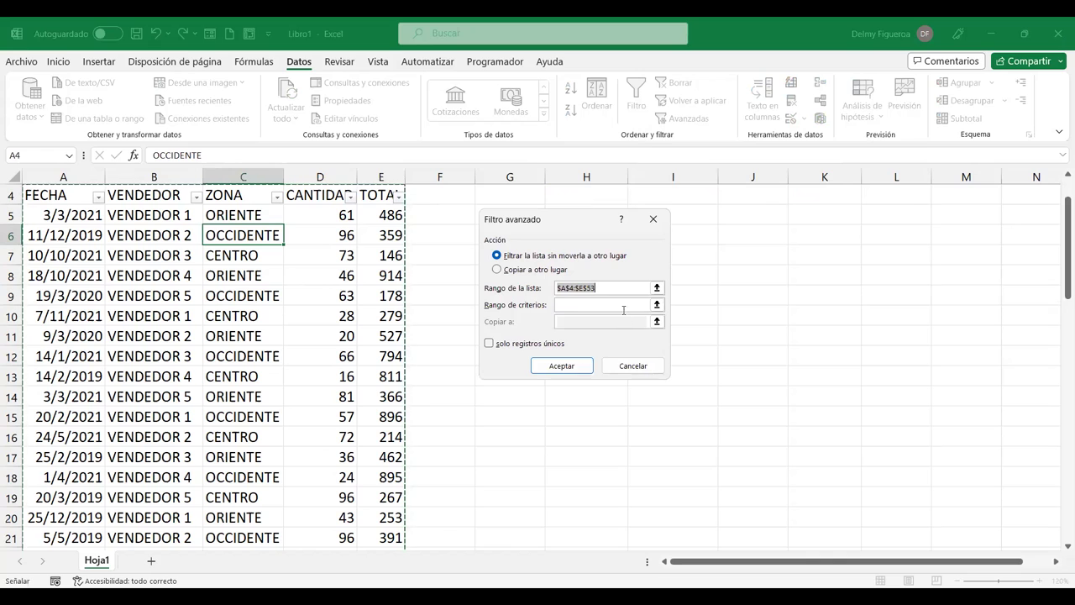
# - Set the criteria range to H1:L2 and apply the filter, leaving 9 of 49 records shown
pyautogui.click(621, 302)
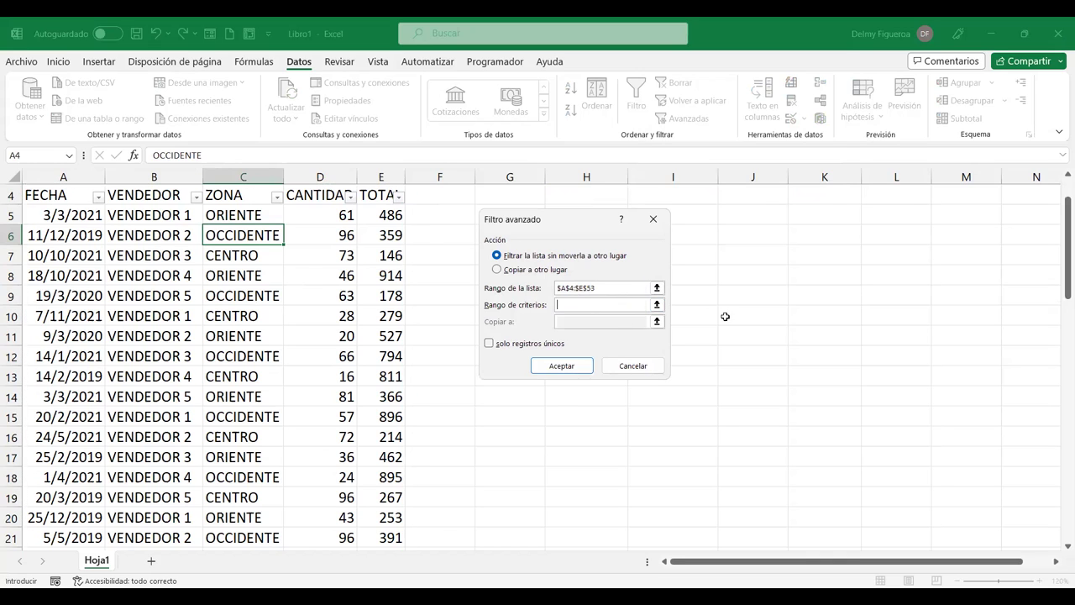
pyautogui.scroll(1, 725, 316)
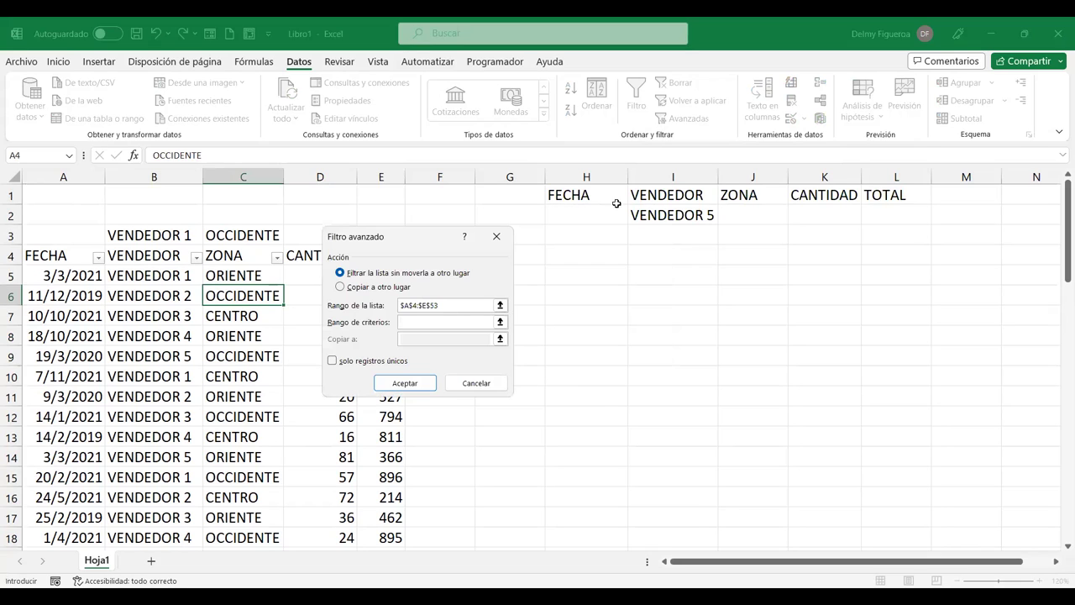
pyautogui.moveTo(605, 187); pyautogui.dragTo(629, 195)
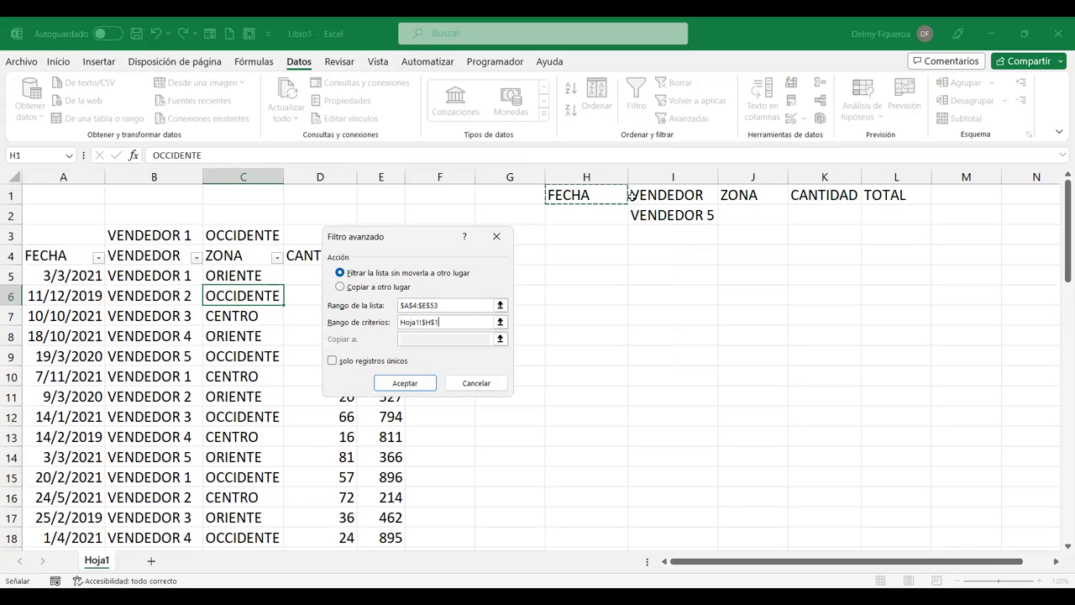
pyautogui.moveTo(695, 218); pyautogui.dragTo(907, 216)
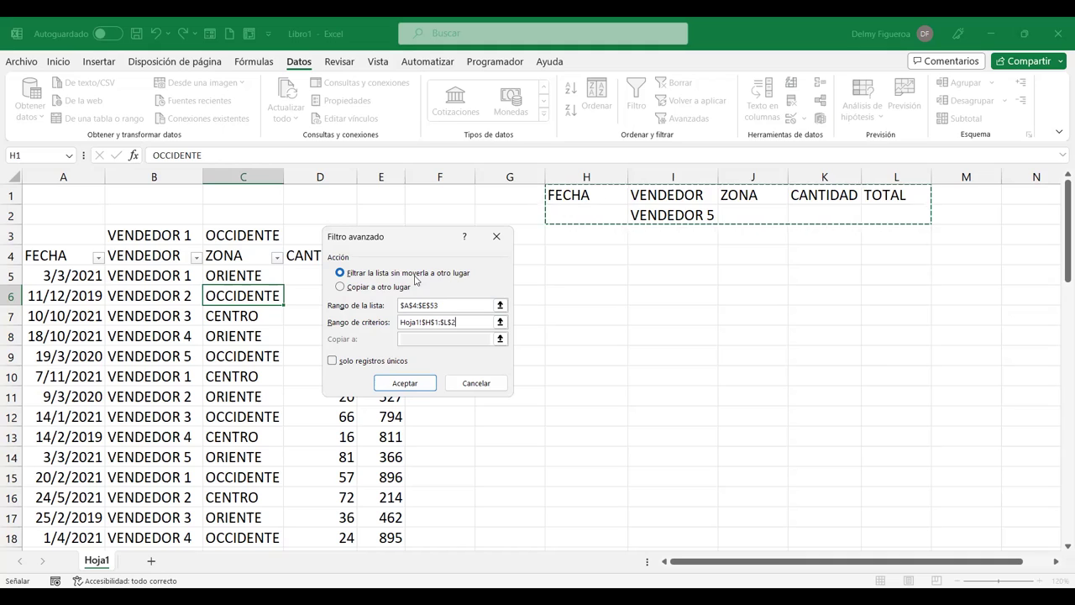
pyautogui.click(404, 385)
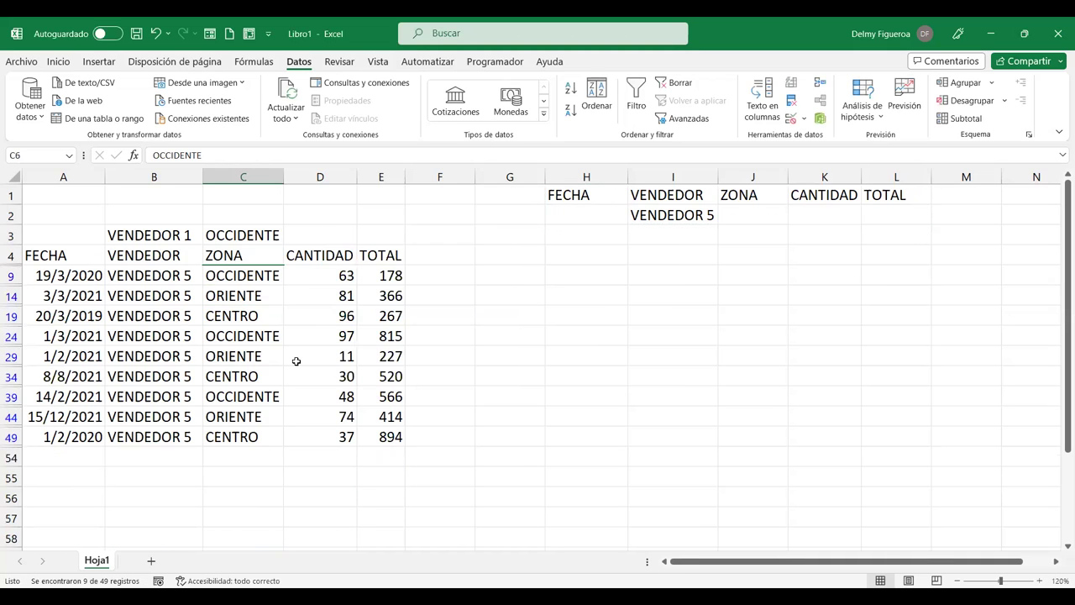
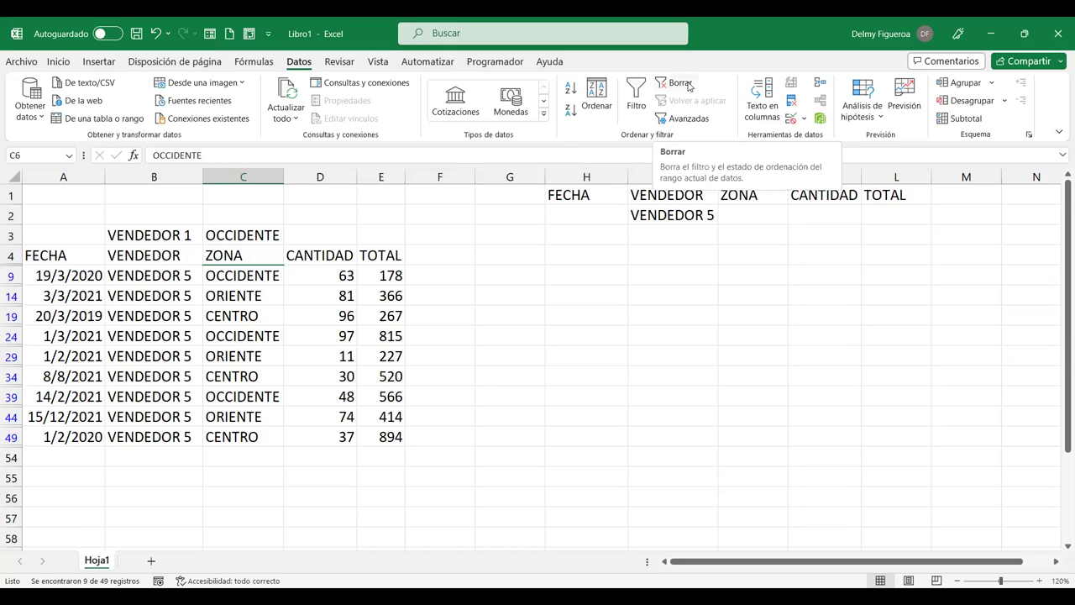
# - Clear the filter to show all rows, then enter ORIENTE under ZONA in J2
pyautogui.click(689, 87)
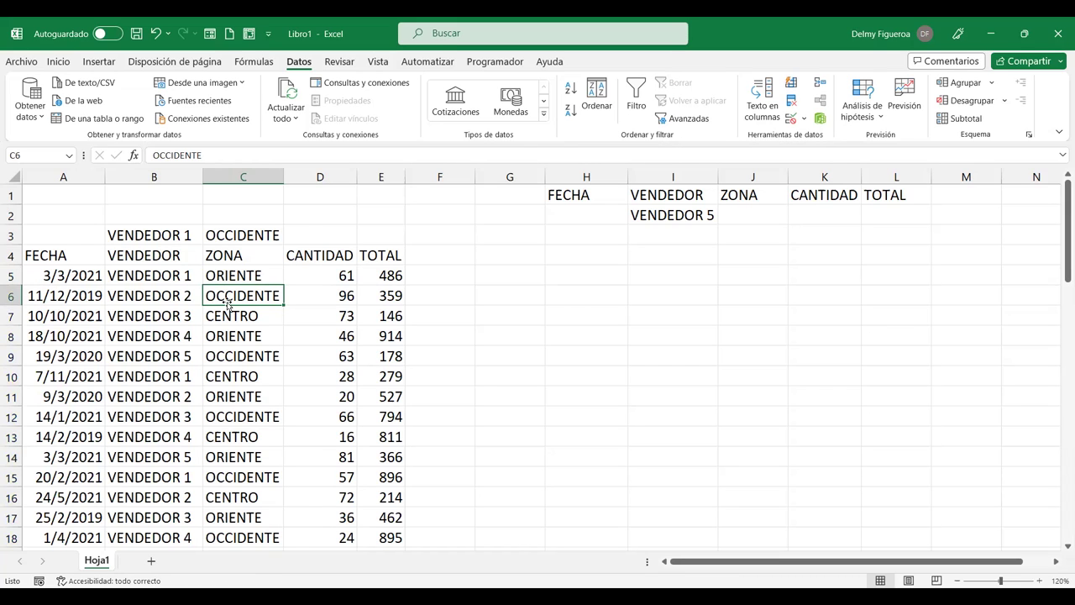
pyautogui.click(746, 217)
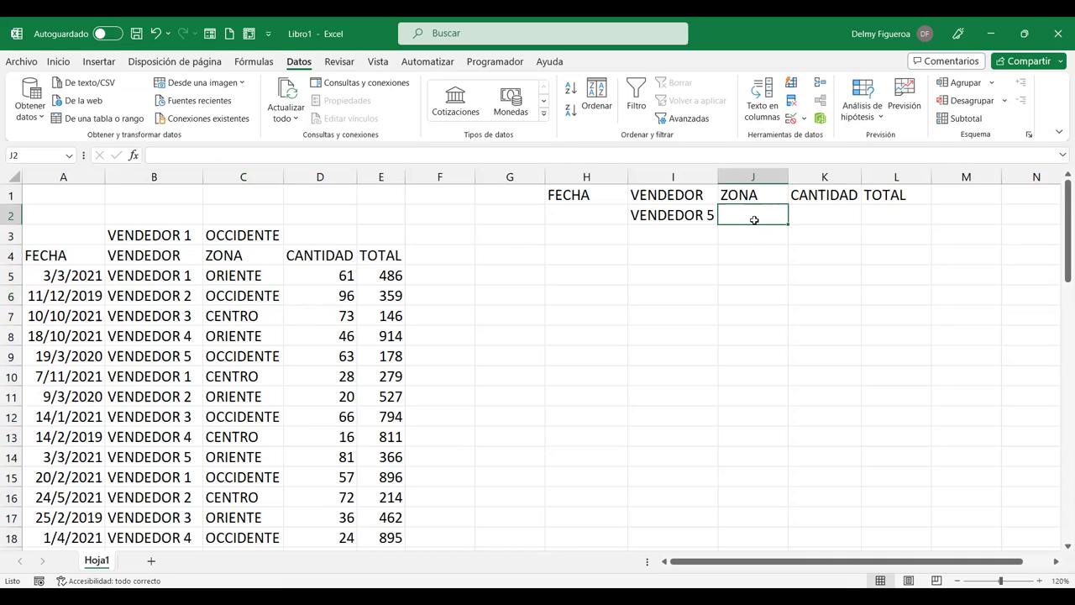
pyautogui.click(682, 216)
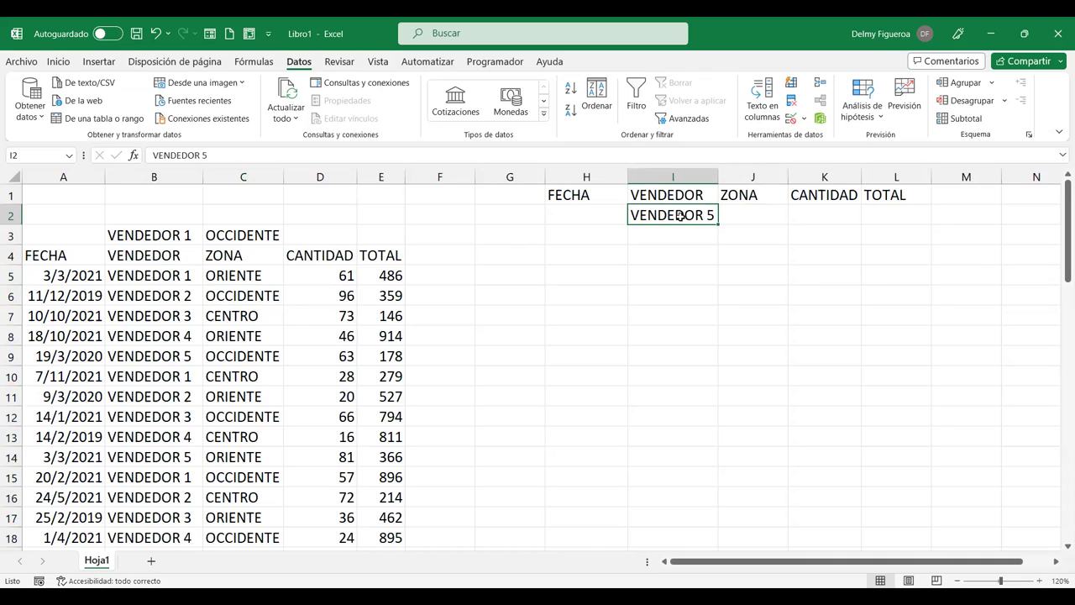
pyautogui.click(748, 217)
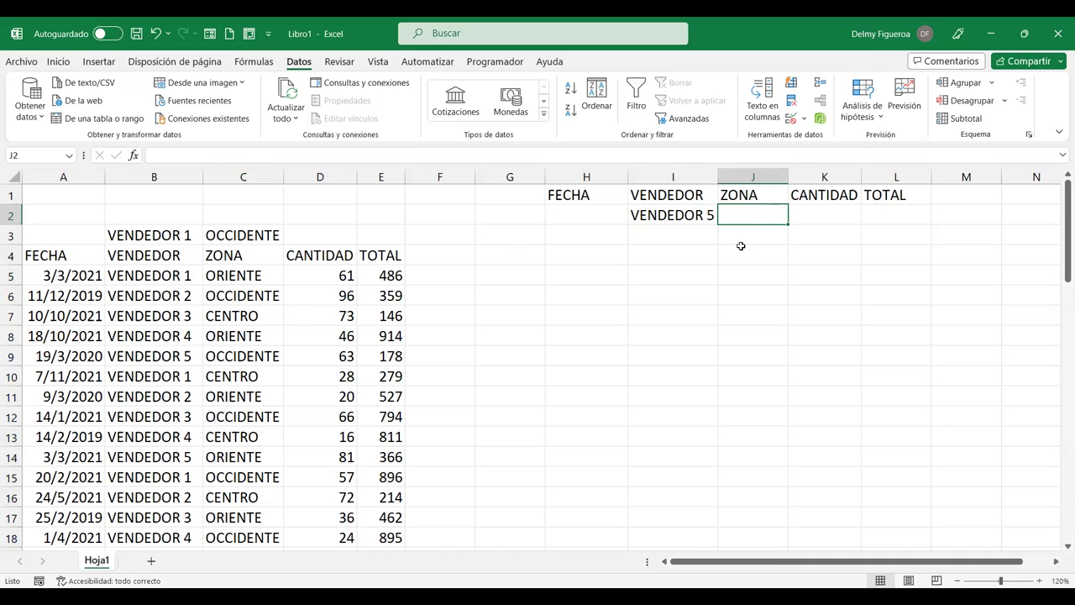
pyautogui.write('ORIENTE')
pyautogui.press('Return')
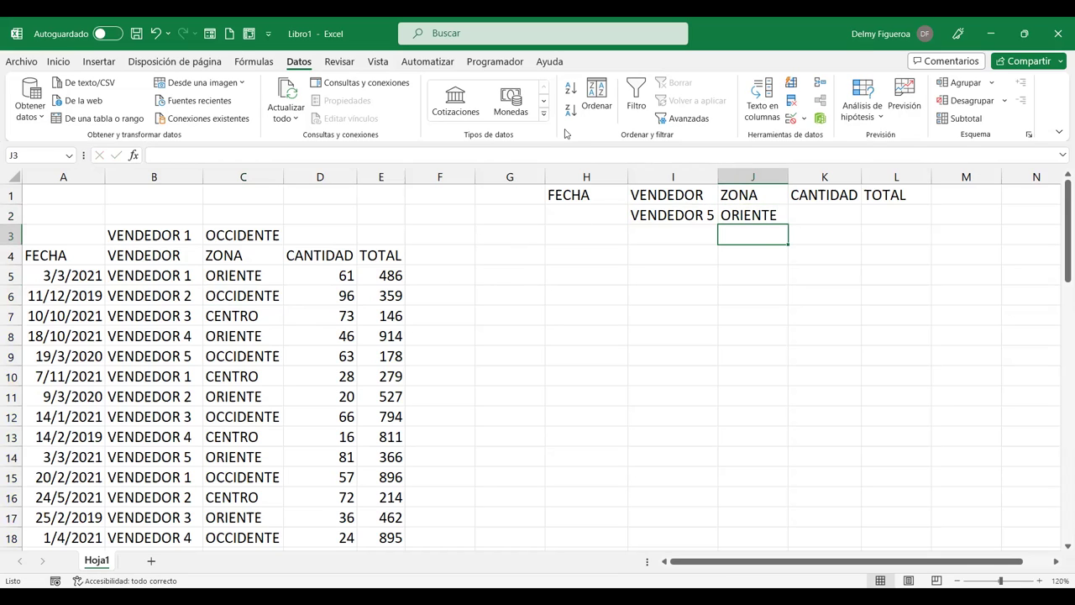
# - Run an advanced filter on the sales table with criteria range H1:L2
pyautogui.click(688, 119)
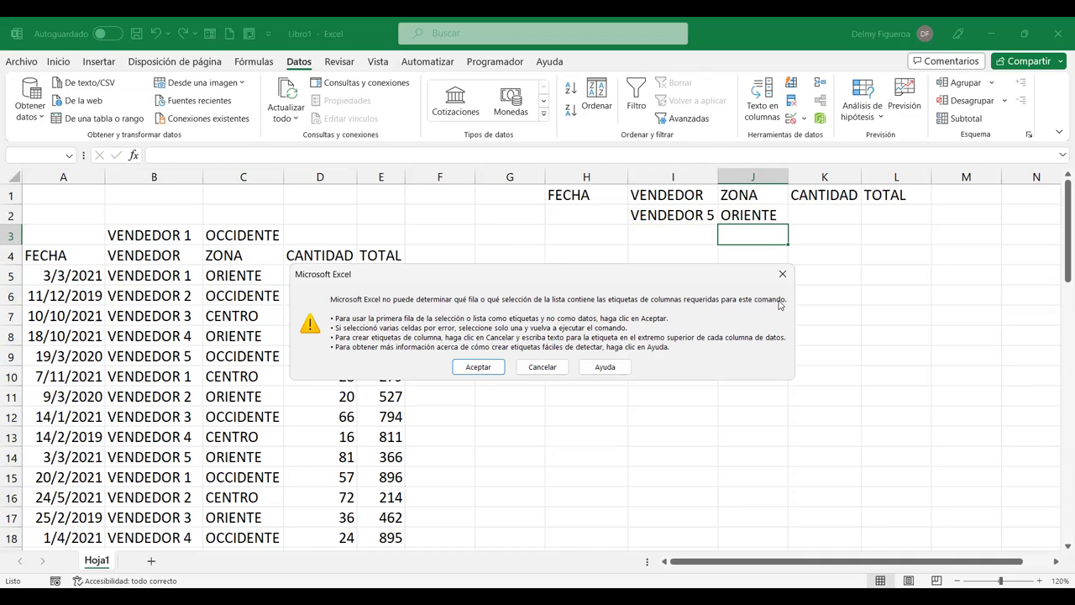
pyautogui.click(783, 275)
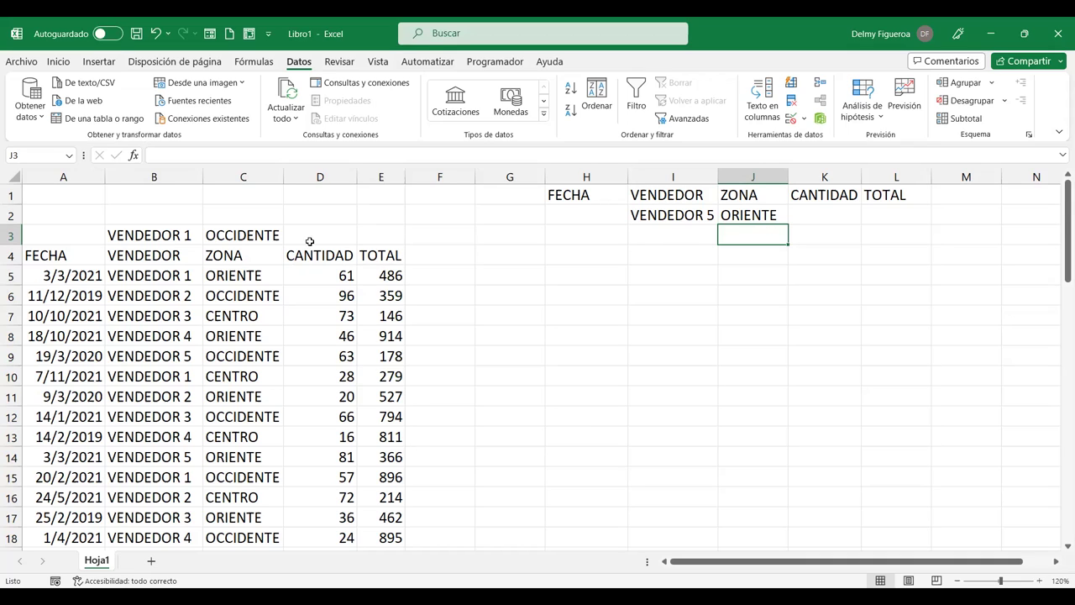
pyautogui.click(234, 302)
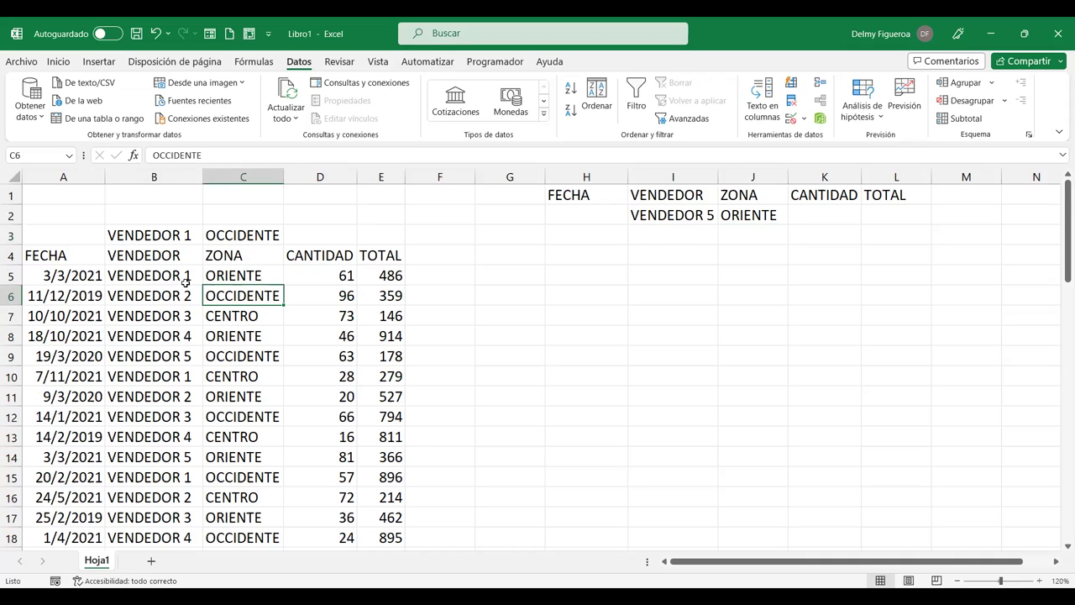
pyautogui.click(689, 118)
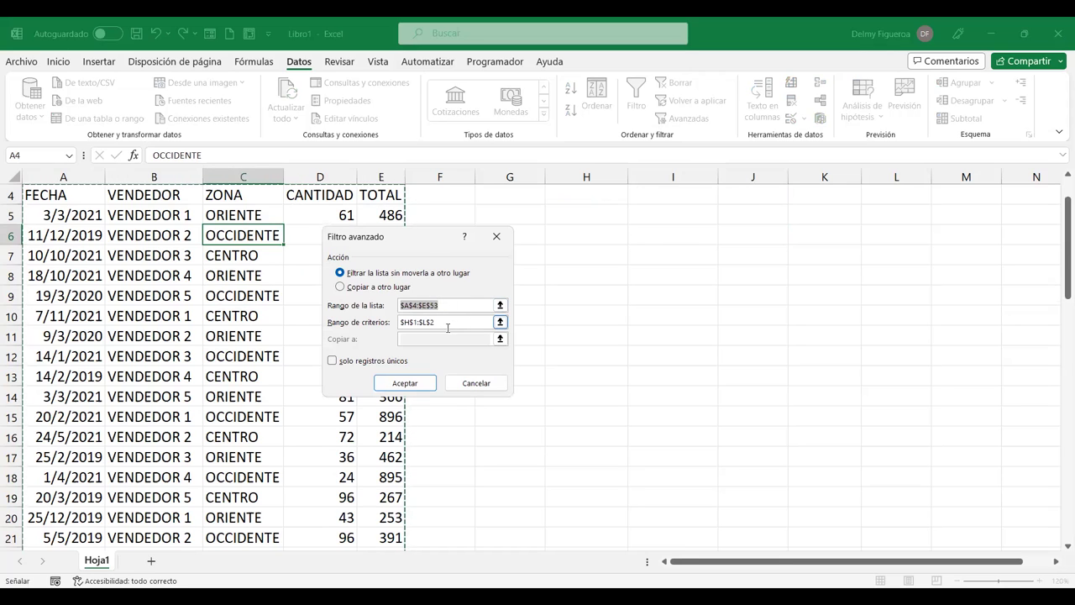
pyautogui.click(449, 323)
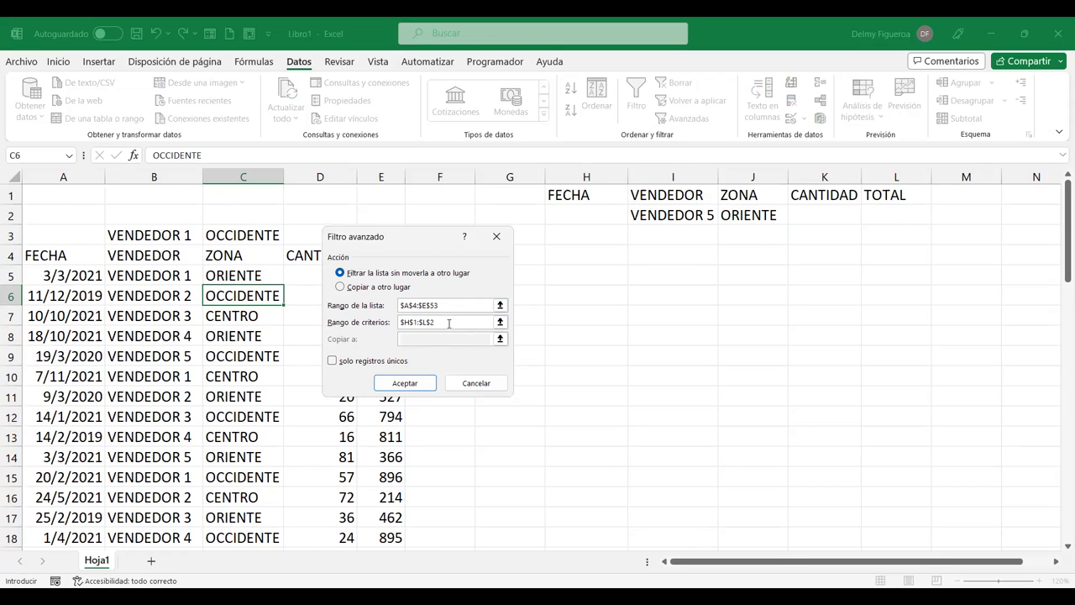
pyautogui.moveTo(447, 322); pyautogui.dragTo(364, 326)
pyautogui.press('BackSpace')
pyautogui.moveTo(886, 221); pyautogui.dragTo(588, 195)
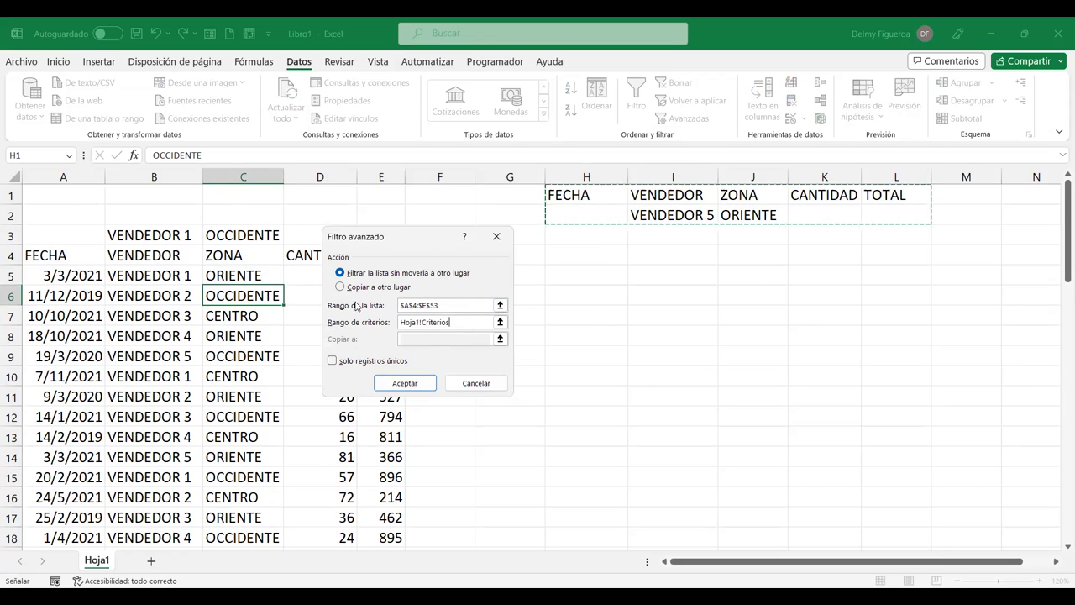
pyautogui.click(418, 385)
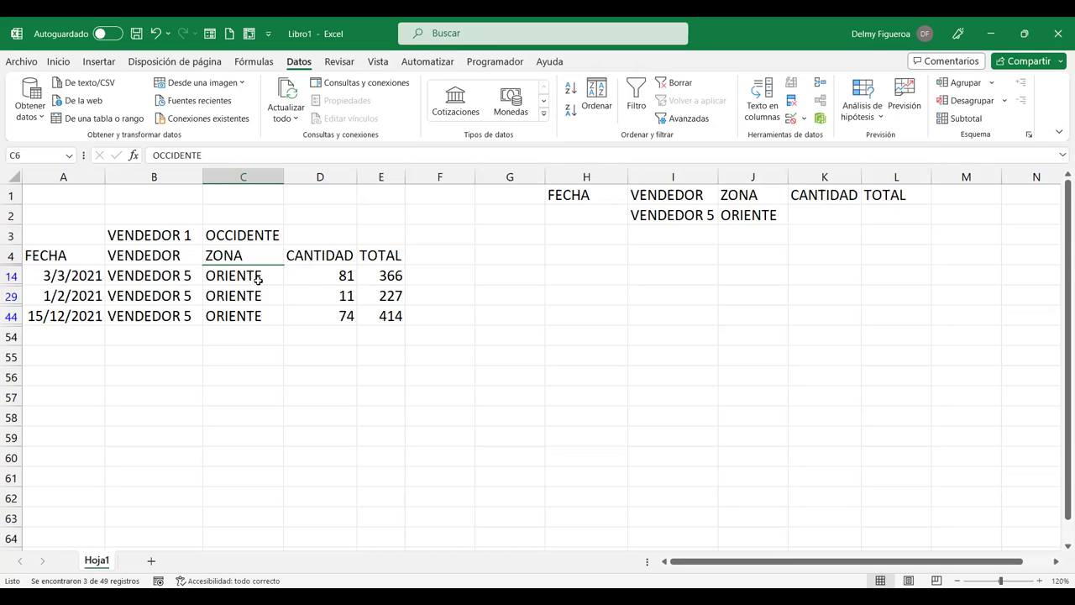
# - Show all rows again and delete the VENDEDOR and ZONA criteria
pyautogui.click(677, 85)
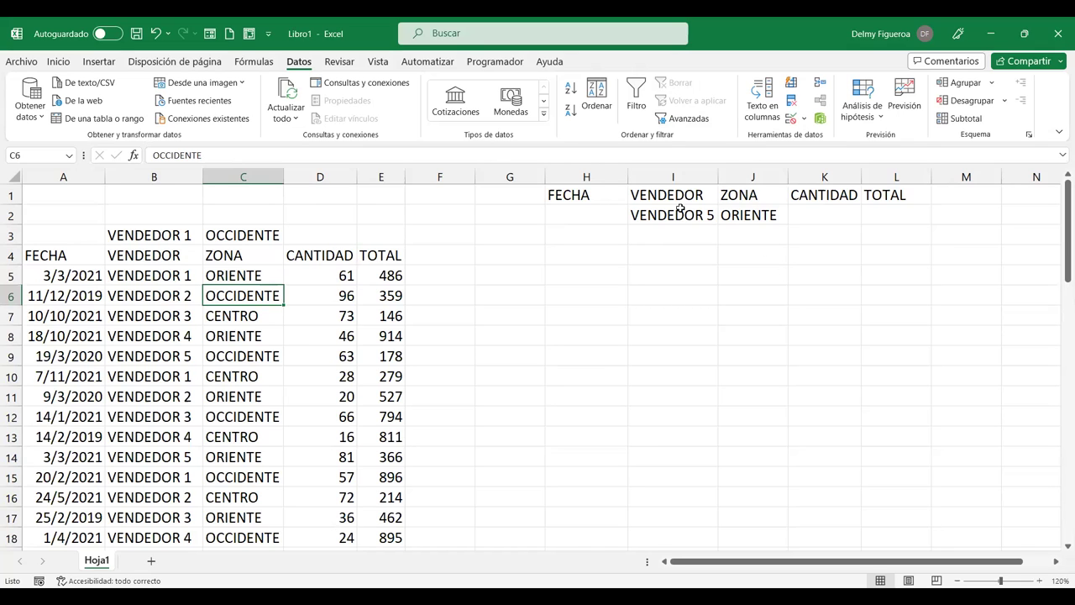
pyautogui.moveTo(683, 215); pyautogui.dragTo(778, 247)
pyautogui.press('Delete')
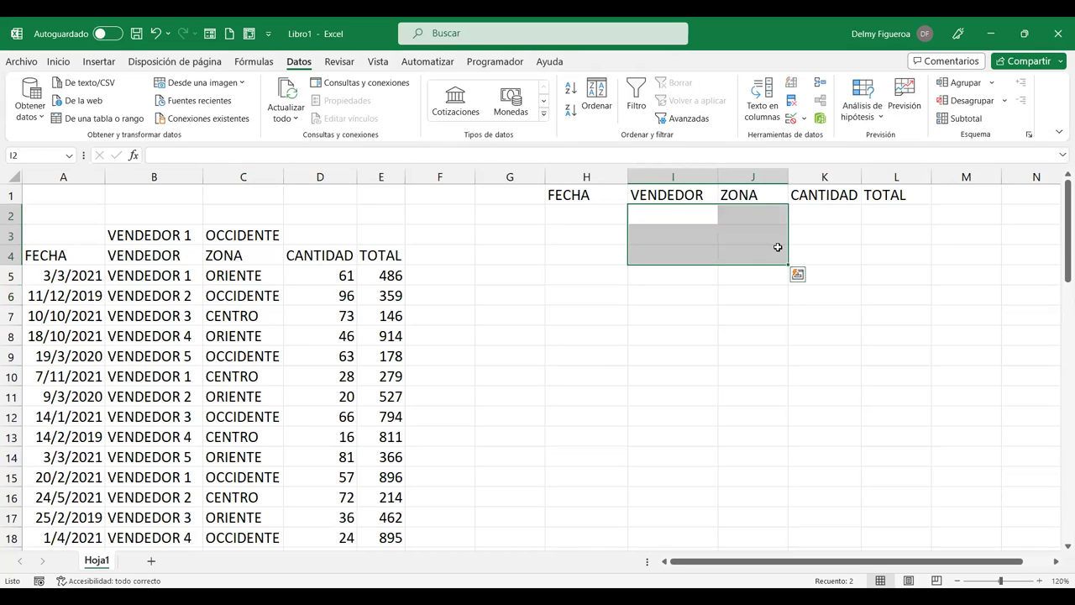
# - Enter >80 as the CANTIDAD criterion in K2
pyautogui.click(815, 216)
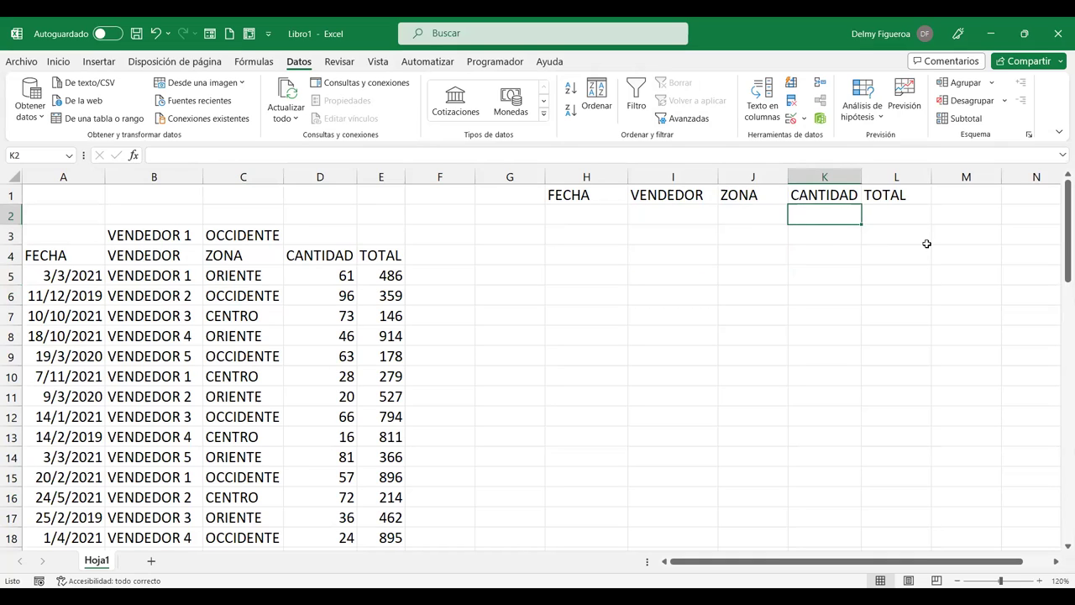
pyautogui.write('<50')
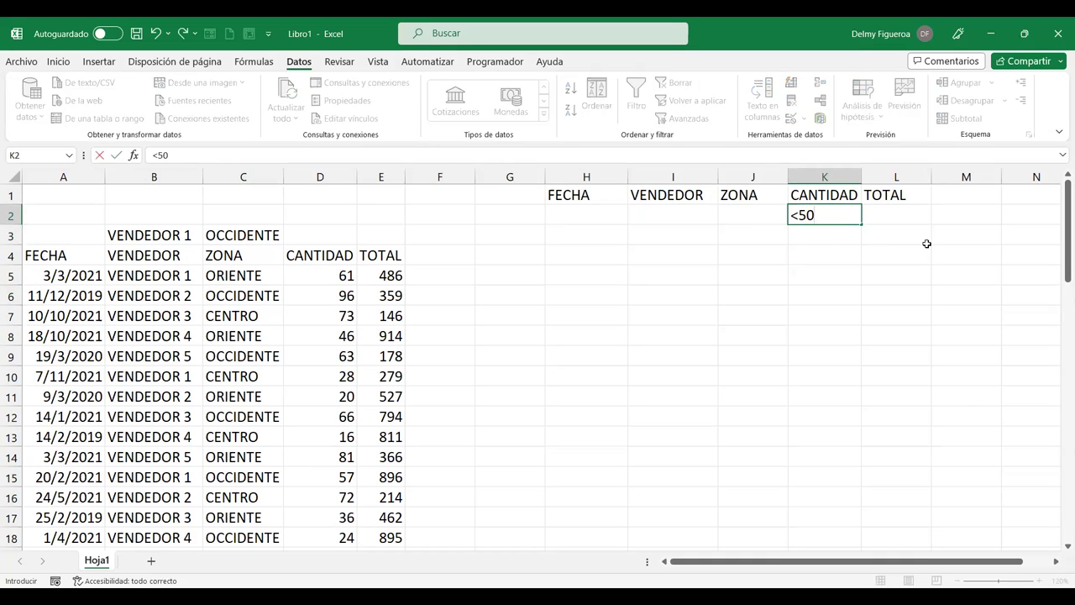
pyautogui.press('BackSpace')
pyautogui.press('BackSpace')
pyautogui.press('BackSpace')
pyautogui.write('75')
pyautogui.press('BackSpace')
pyautogui.press('BackSpace')
pyautogui.write('80')
pyautogui.press('Return')
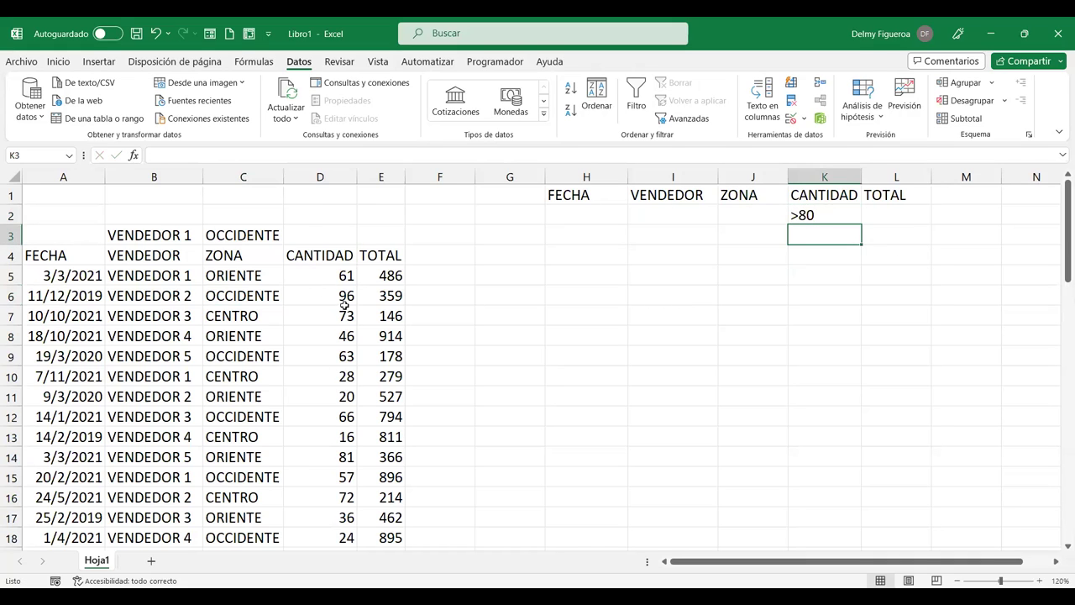
pyautogui.click(249, 317)
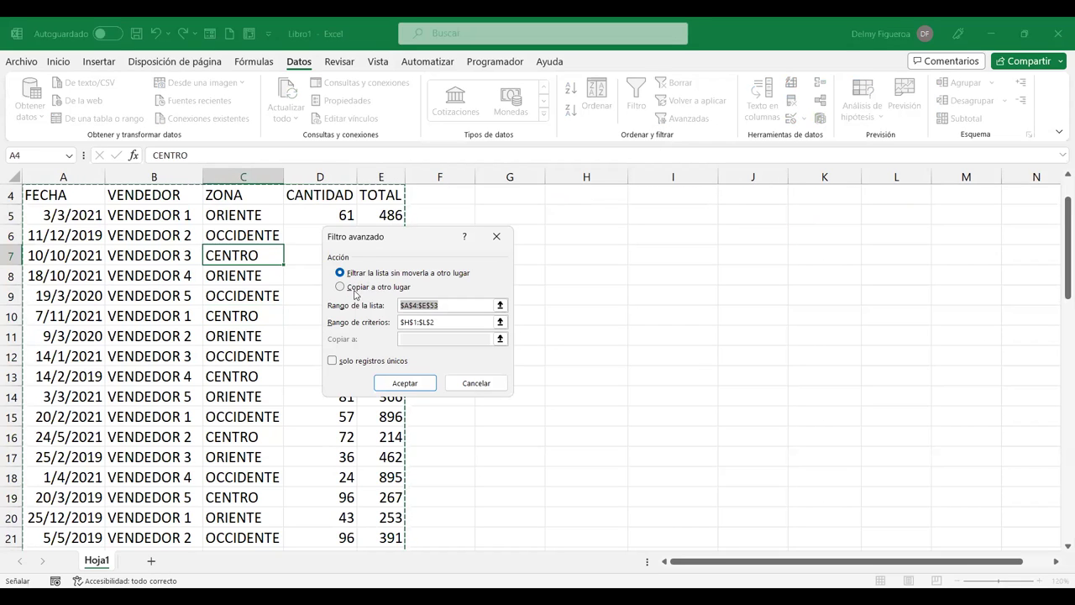
# - Run the advanced filter with 'Copiar a otro lugar' and destination H5
pyautogui.click(368, 289)
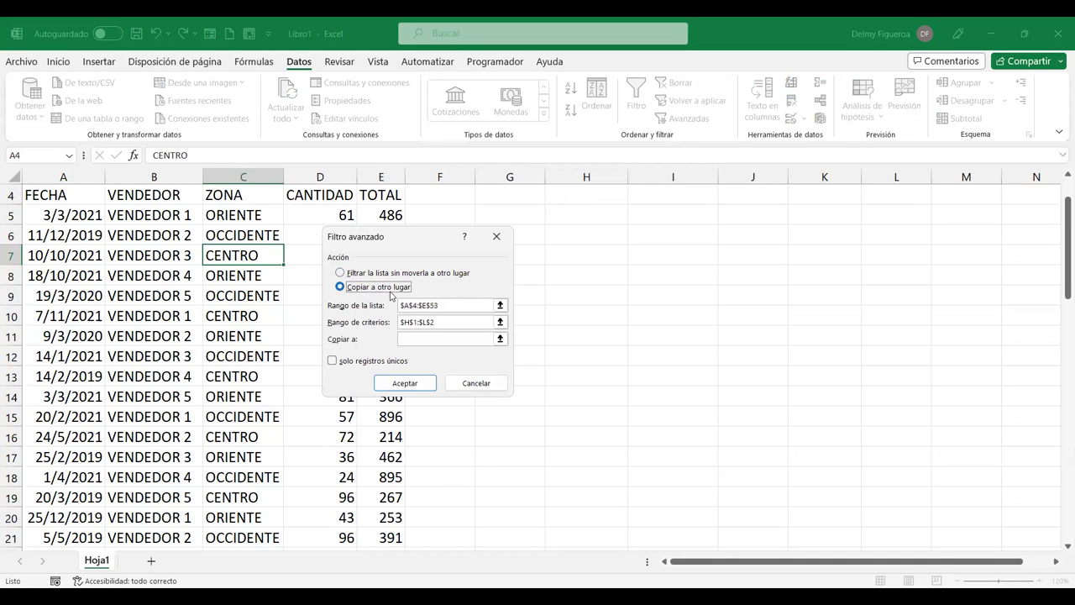
pyautogui.press('Tab')
pyautogui.press('Tab')
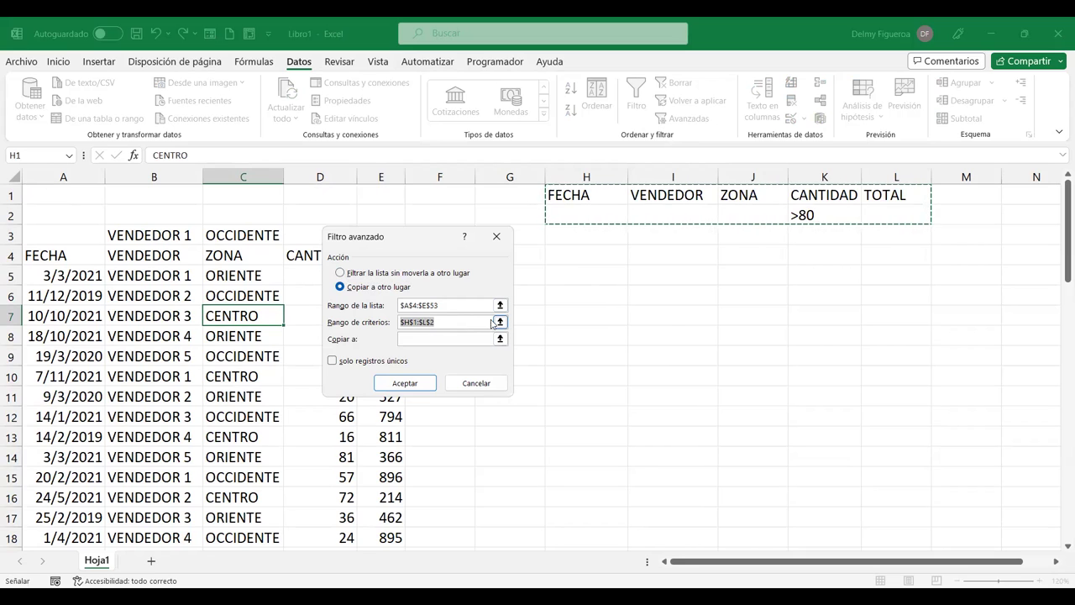
pyautogui.click(462, 340)
pyautogui.click(462, 339)
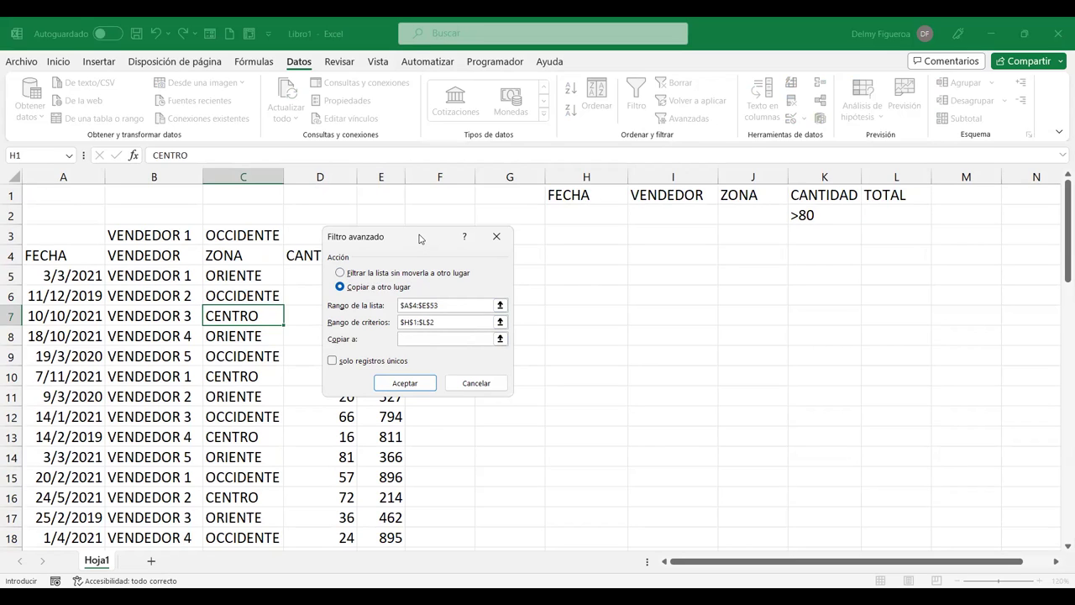
pyautogui.moveTo(420, 239); pyautogui.dragTo(338, 323)
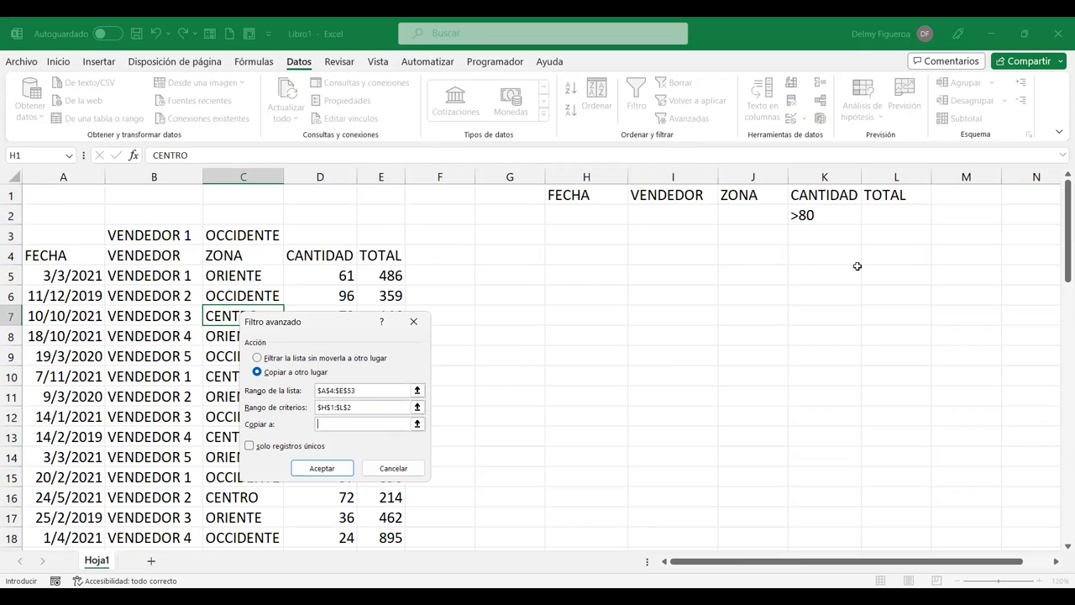
pyautogui.click(580, 277)
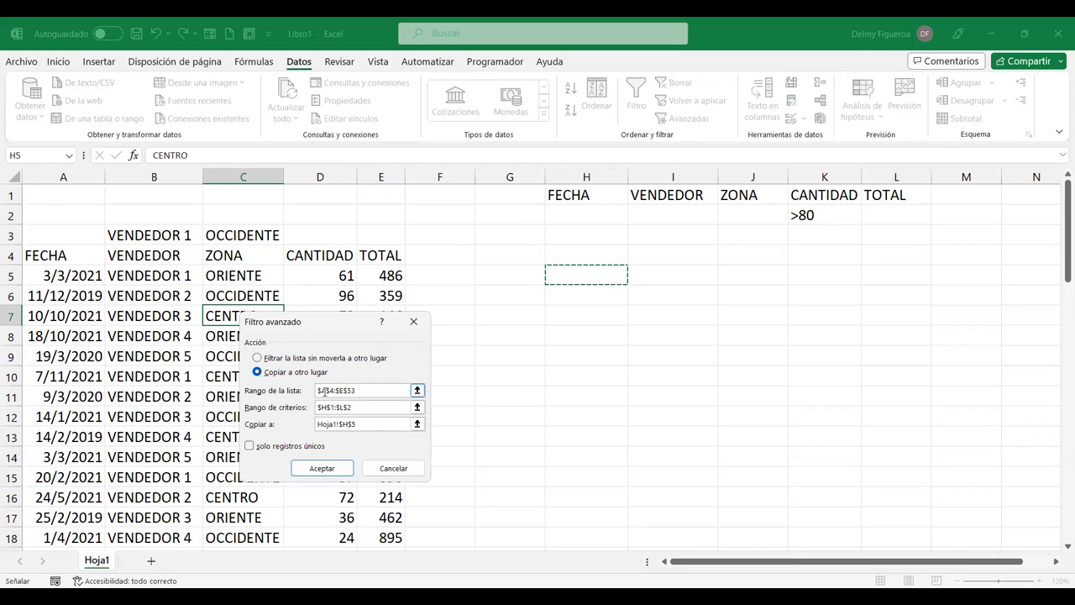
pyautogui.click(323, 469)
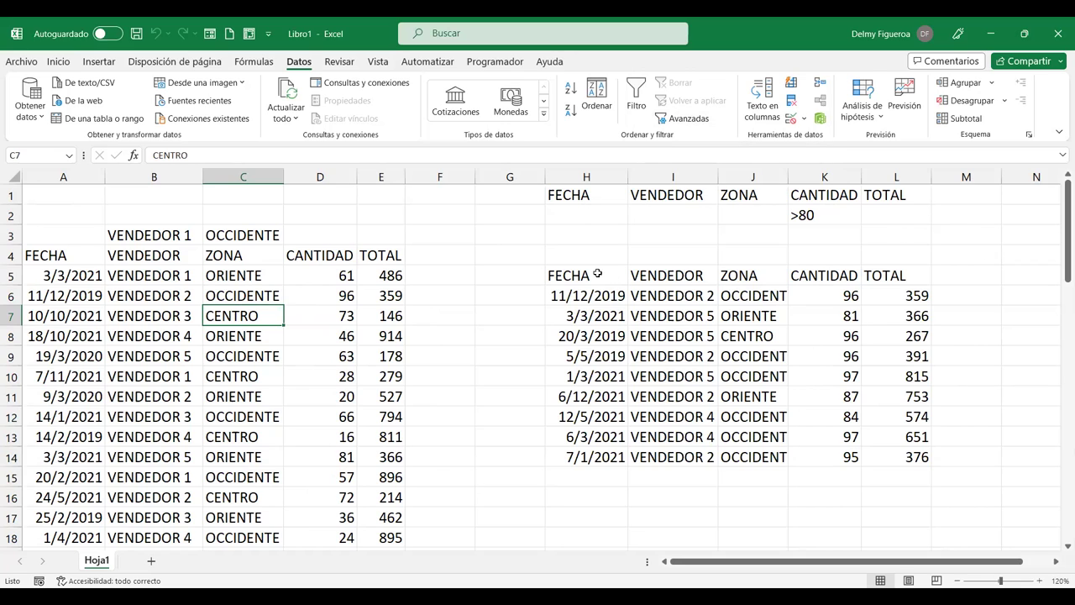
# - Delete the copied results table below the criteria
pyautogui.moveTo(597, 274); pyautogui.dragTo(966, 479)
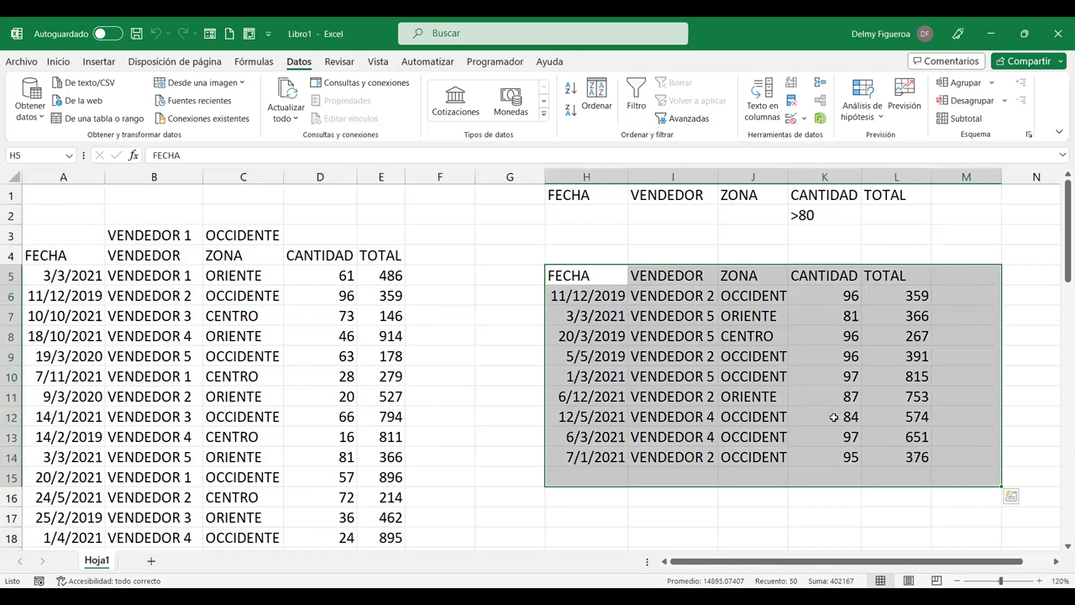
pyautogui.press('Delete')
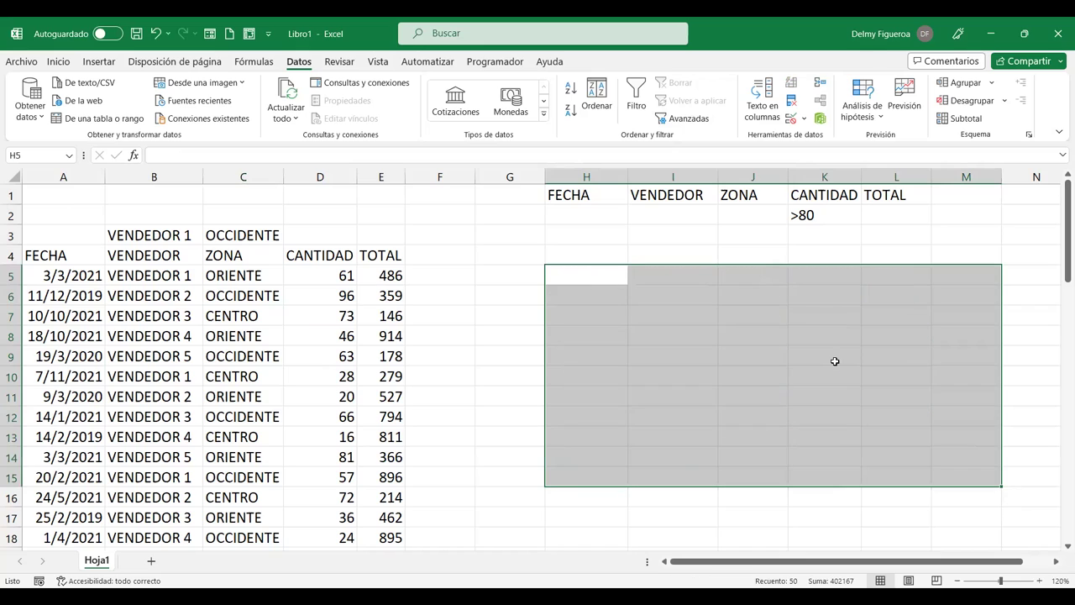
pyautogui.click(593, 270)
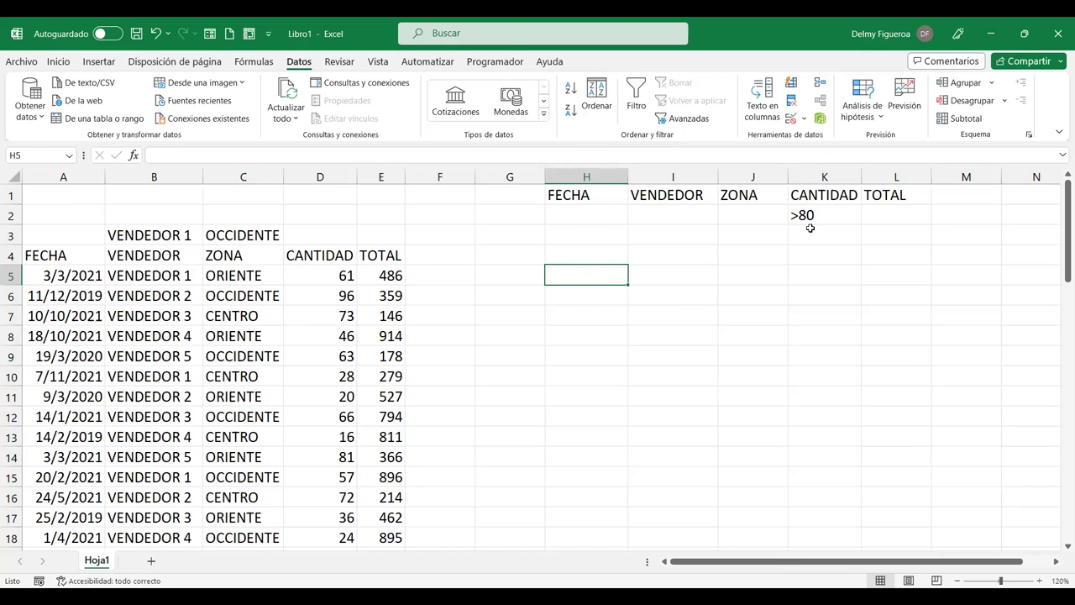
# - Enter <700 as the TOTAL criterion in L2
pyautogui.click(886, 211)
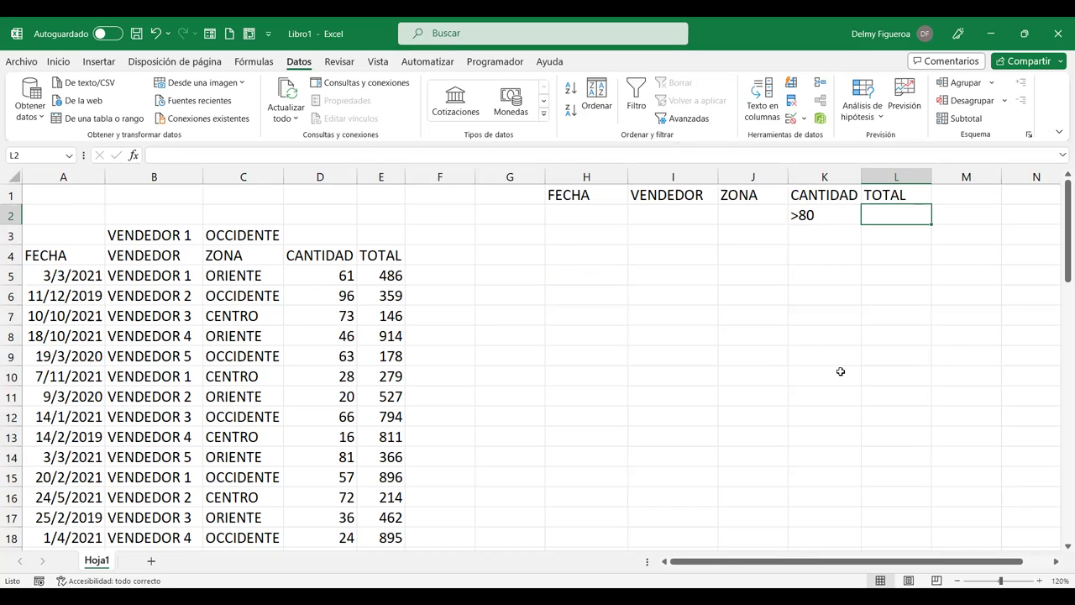
pyautogui.write('<')
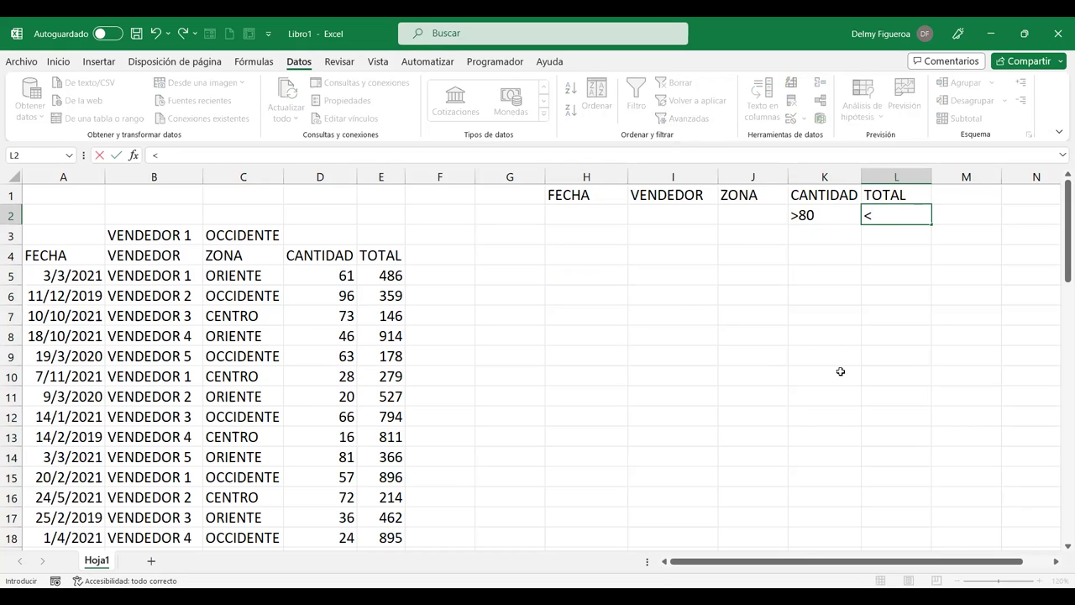
pyautogui.write('700')
pyautogui.press('Return')
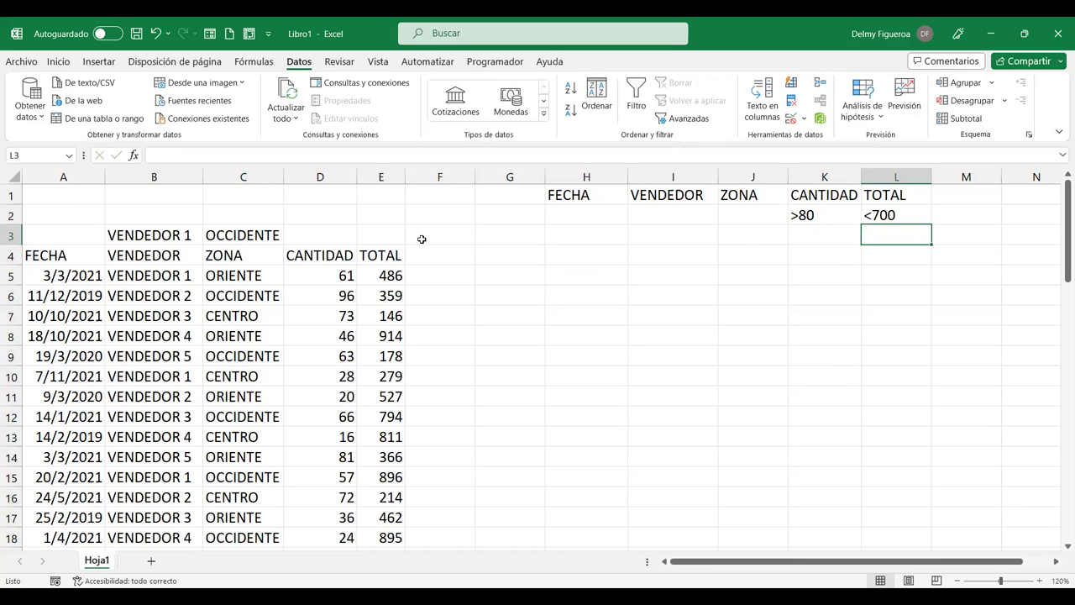
pyautogui.click(259, 296)
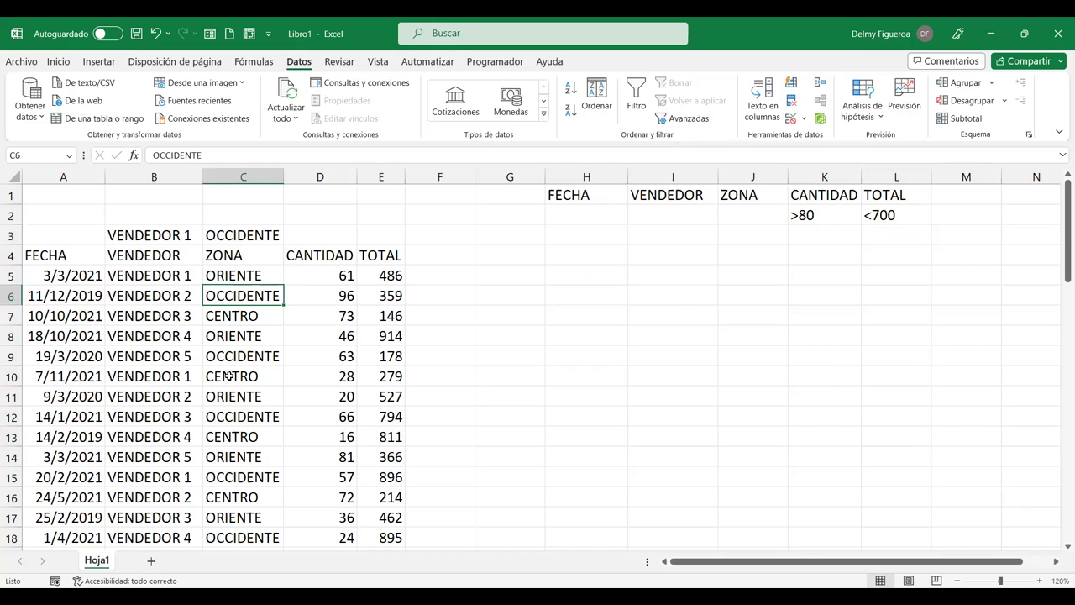
# - Run the advanced filter, copying CANTIDAD >80 and TOTAL <700 matches to H5
pyautogui.click(689, 119)
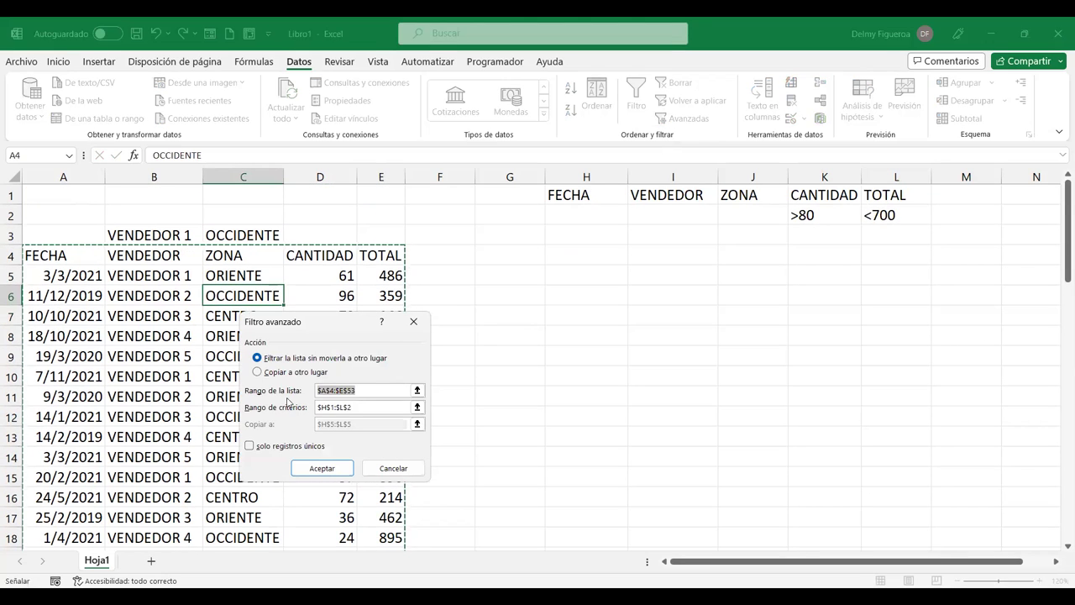
pyautogui.click(356, 406)
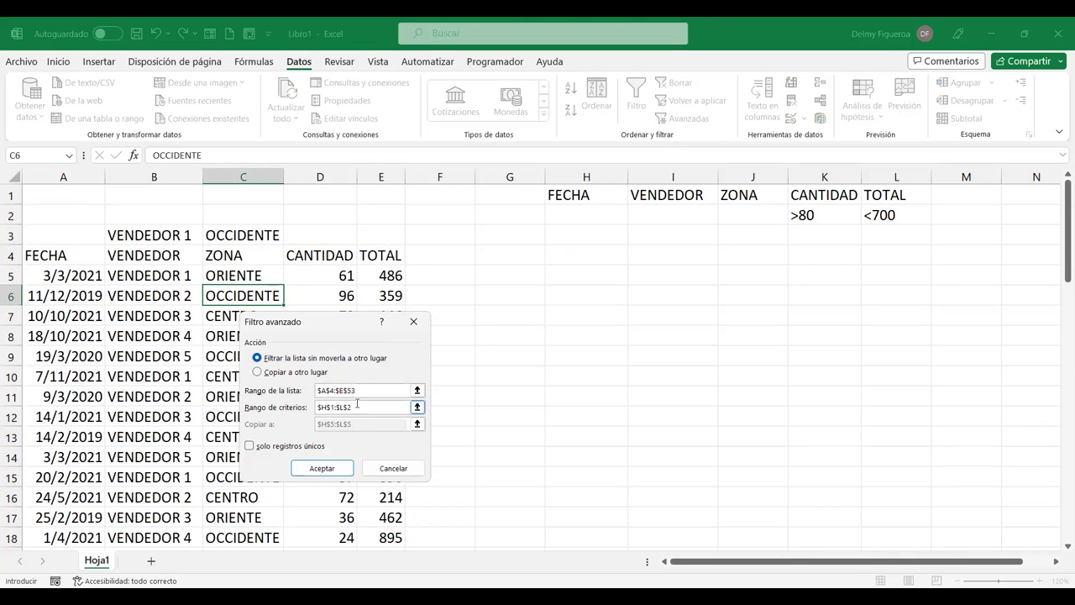
pyautogui.click(265, 372)
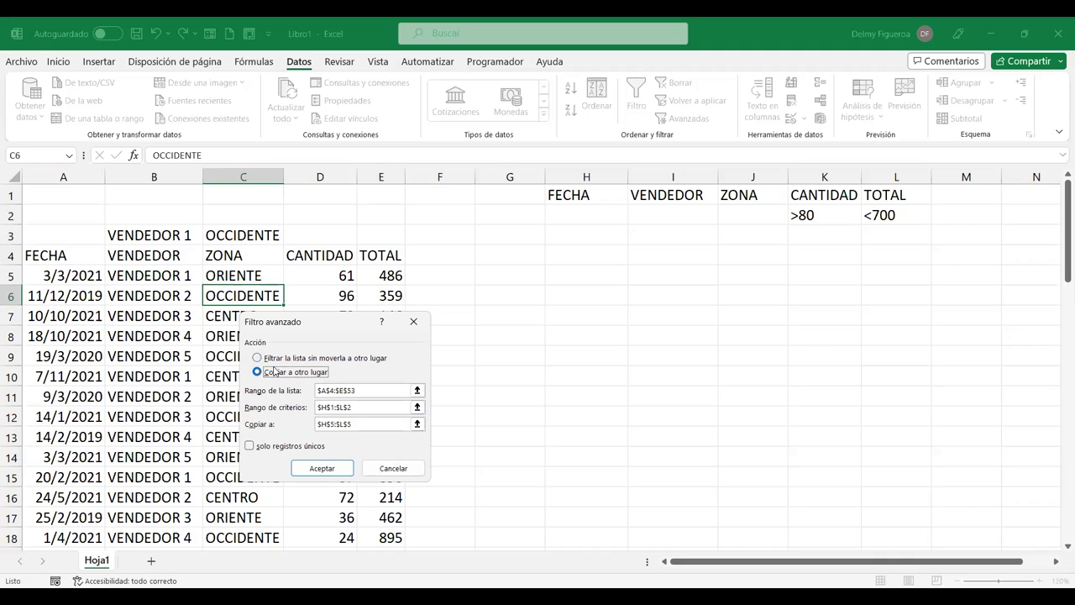
pyautogui.click(378, 422)
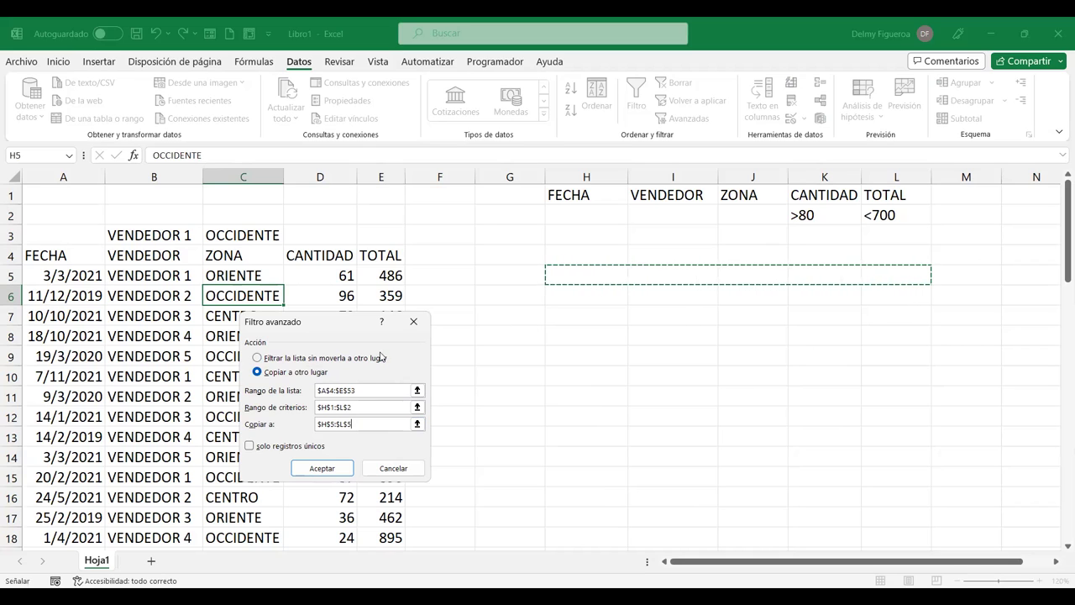
pyautogui.click(353, 422)
pyautogui.click(322, 468)
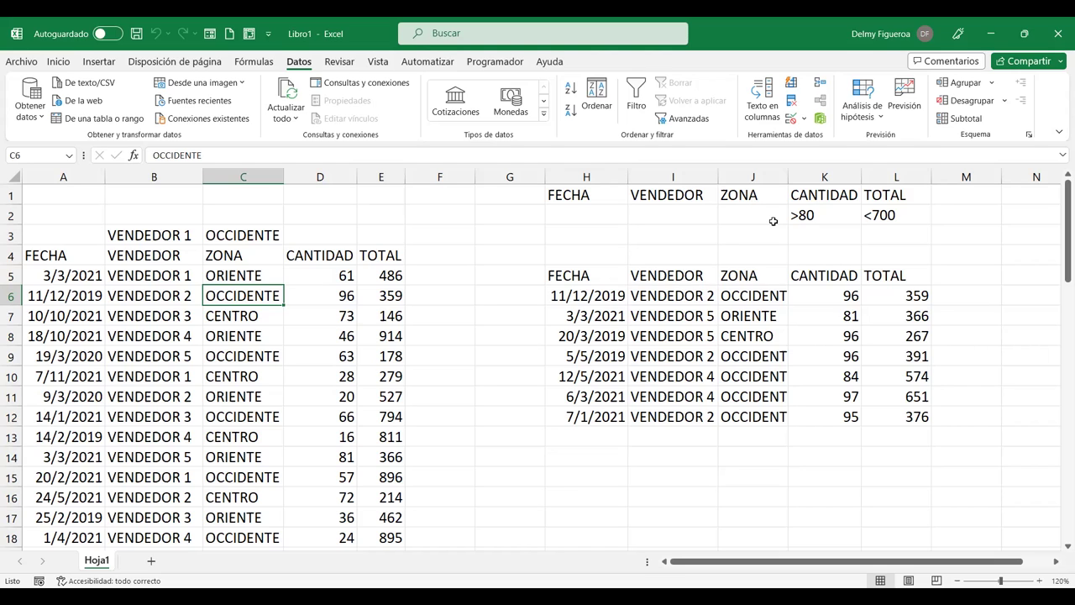
# - Clear the copied results in H5:L12 and the >80 and <700 criteria
pyautogui.moveTo(607, 274); pyautogui.dragTo(923, 415)
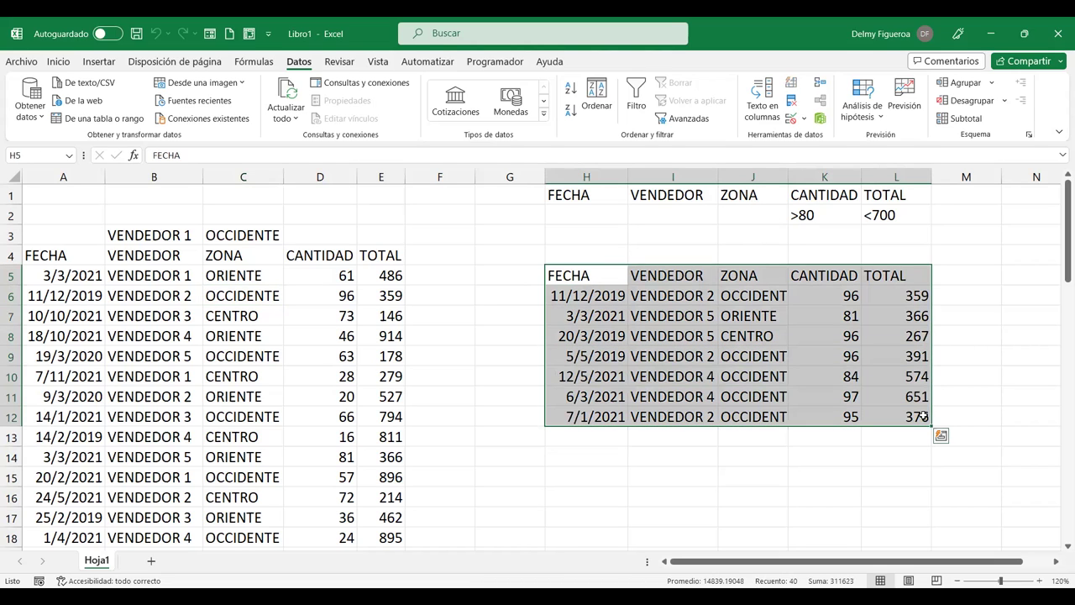
pyautogui.hotkey('ctrl', 'c')
pyautogui.press('Escape')
pyautogui.press('Delete')
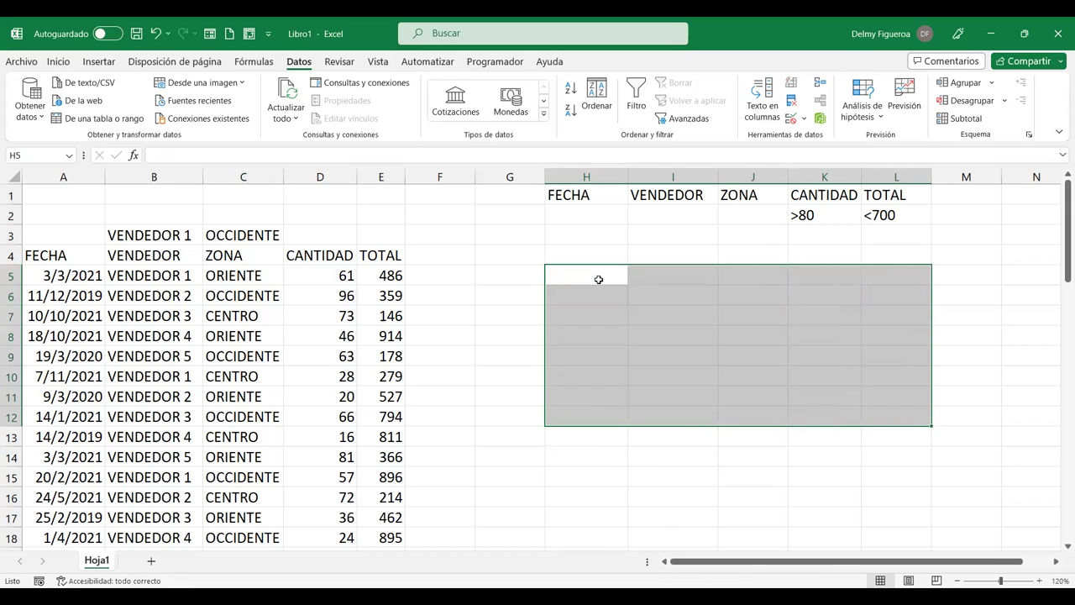
pyautogui.click(599, 279)
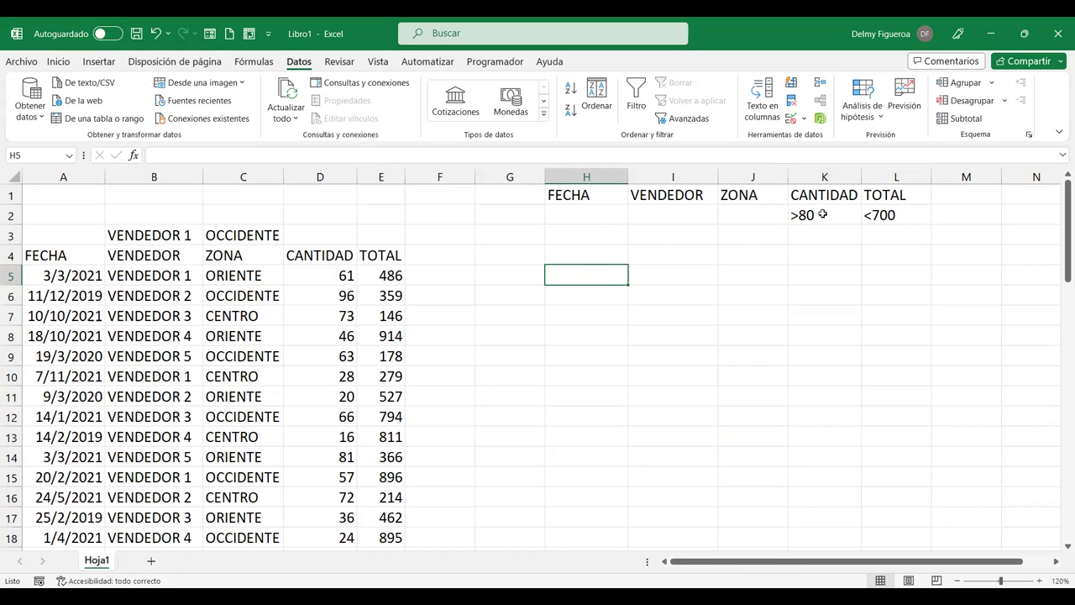
pyautogui.moveTo(826, 213); pyautogui.dragTo(911, 231)
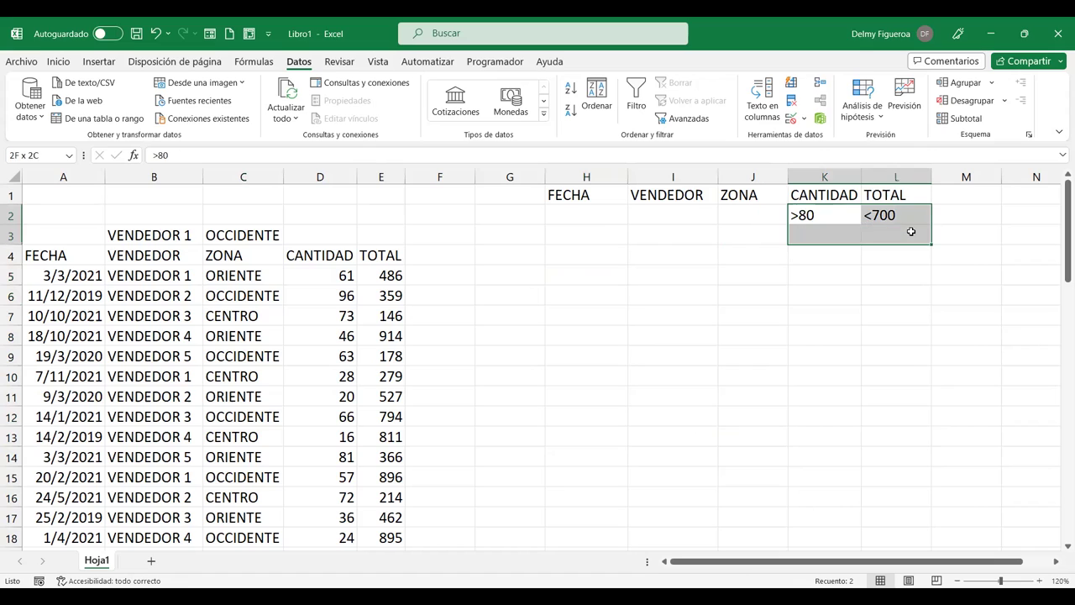
pyautogui.press('Delete')
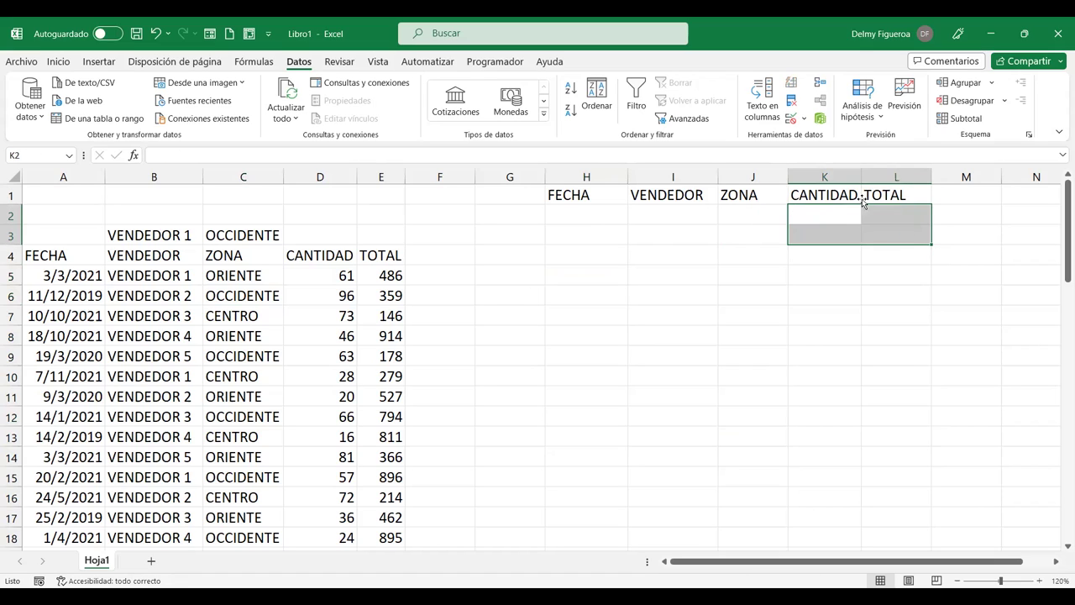
pyautogui.click(758, 210)
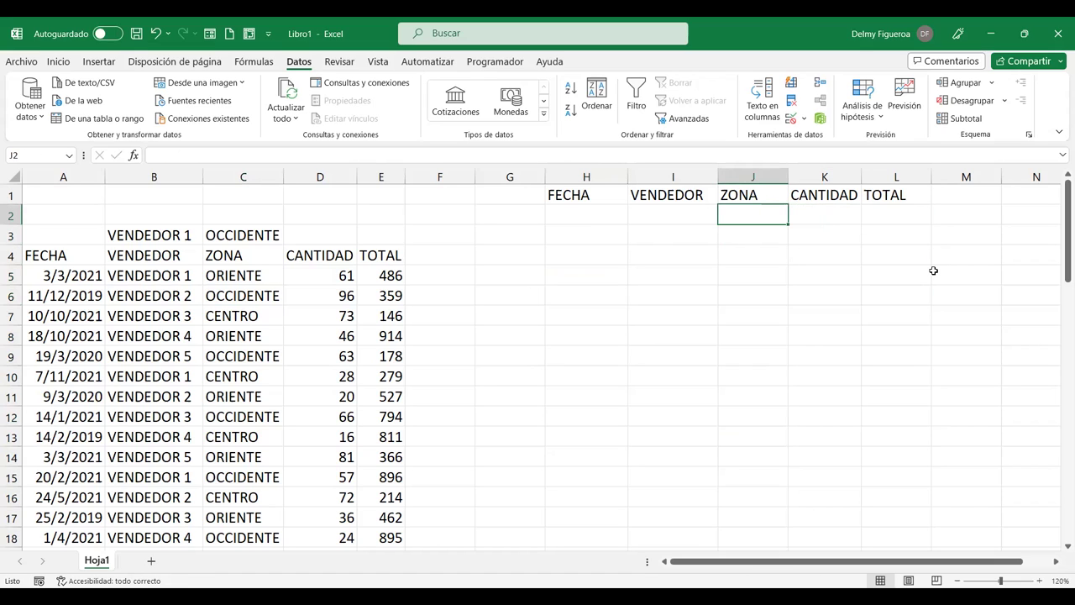
# - Enter the FECHA criterion <1/1/2020 in H2, correcting typos along the way
pyautogui.click(591, 212)
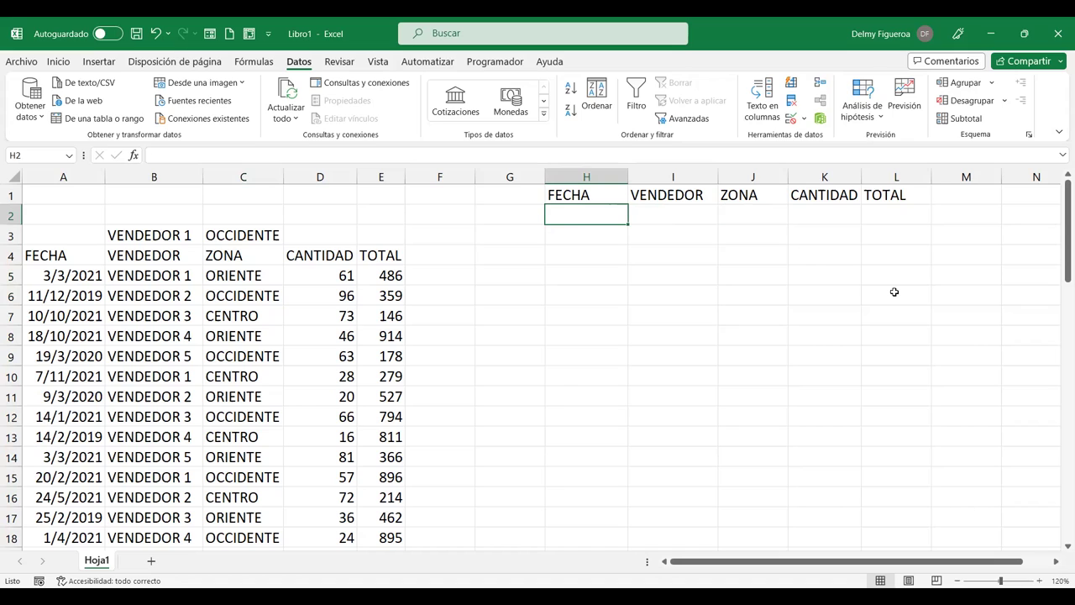
pyautogui.write('<1/')
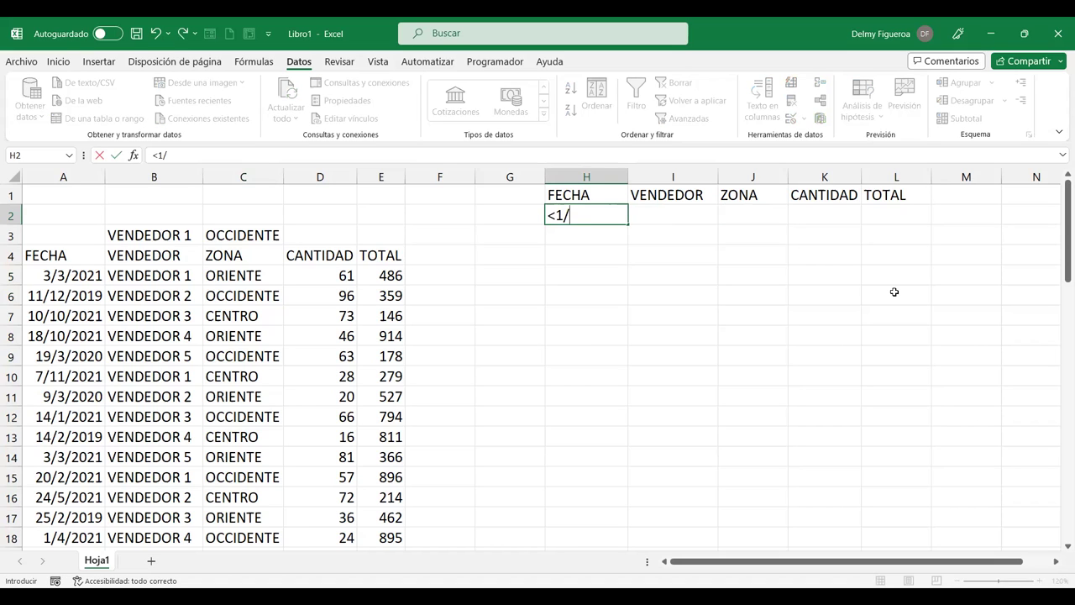
pyautogui.press('BackSpace')
pyautogui.write('1/')
pyautogui.write('20')
pyautogui.write('20')
pyautogui.press('Return')
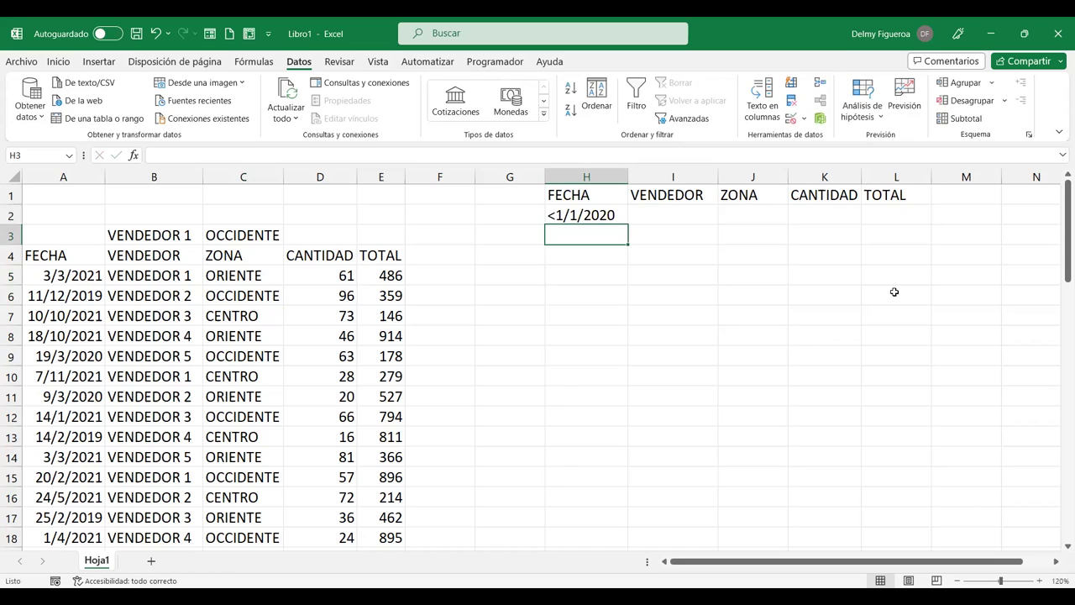
pyautogui.press('Up')
pyautogui.press('F2')
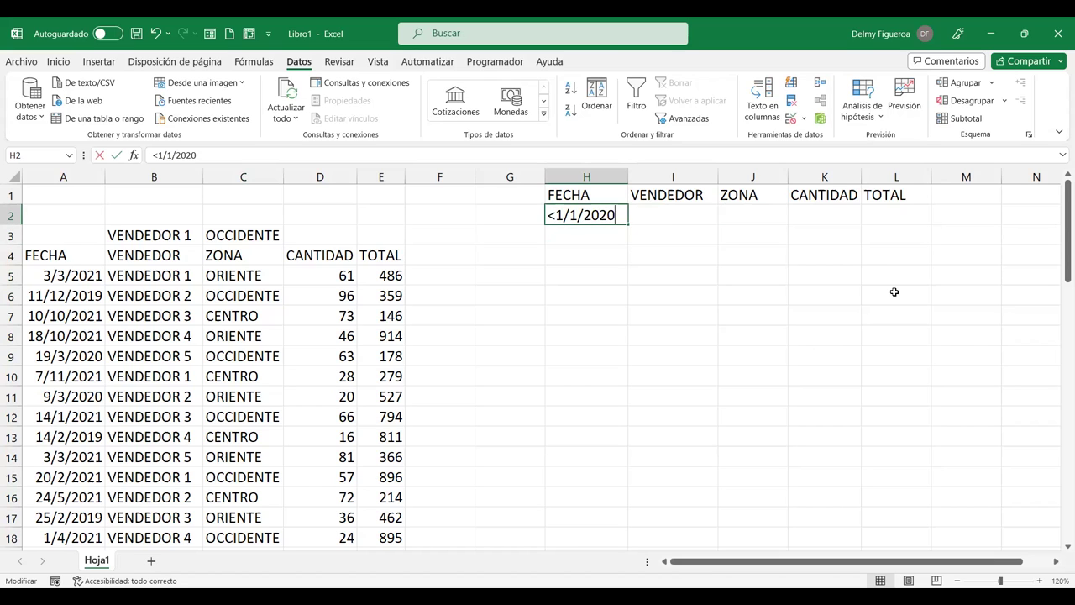
pyautogui.press('Left')
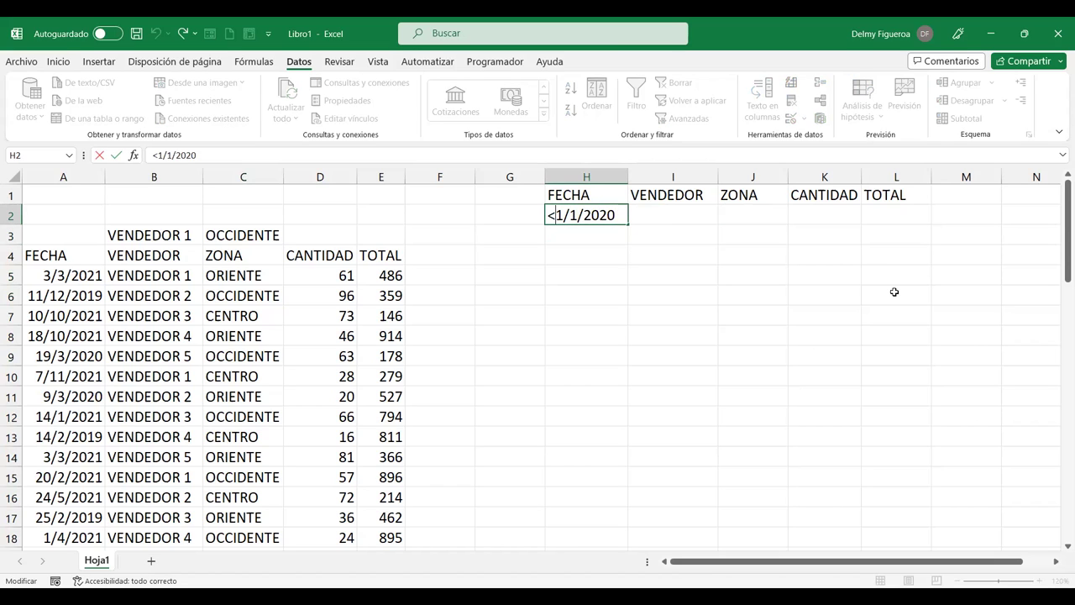
pyautogui.write('"1/1/')
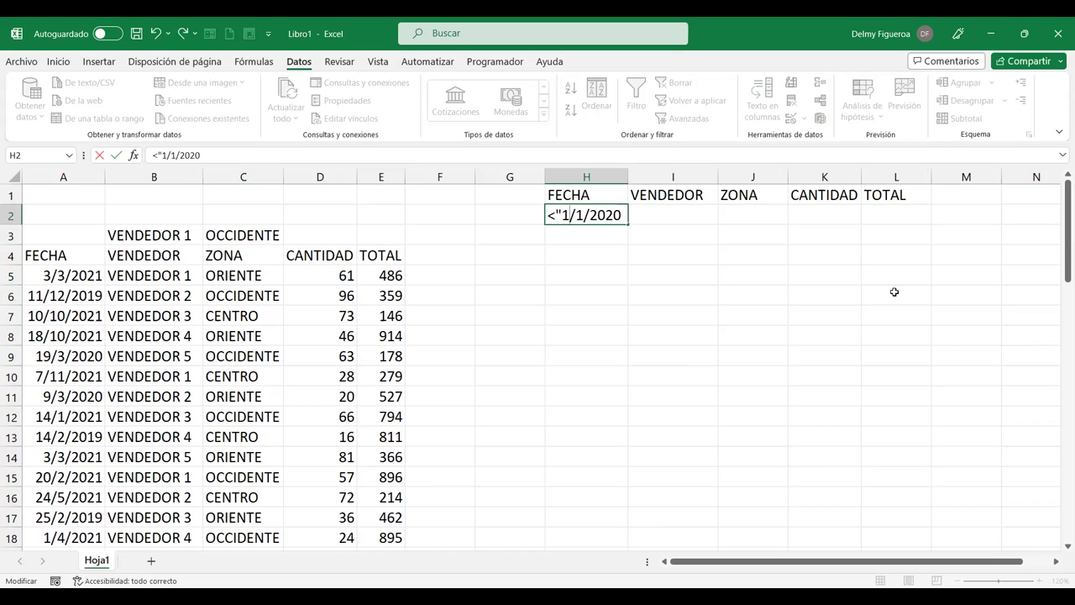
pyautogui.write('2')
pyautogui.press('Return')
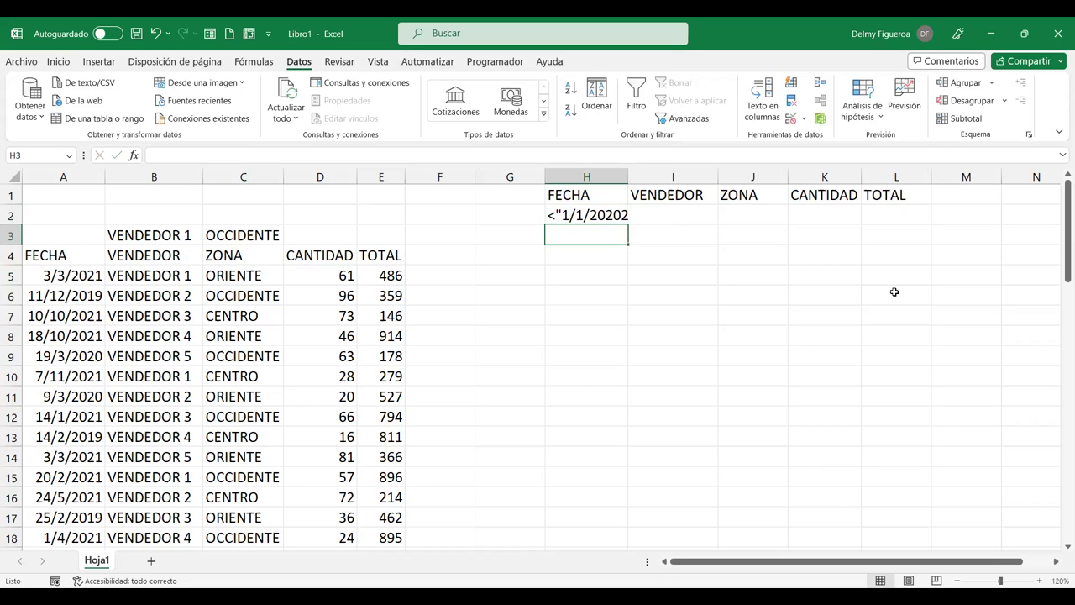
pyautogui.press('Up')
pyautogui.press('F2')
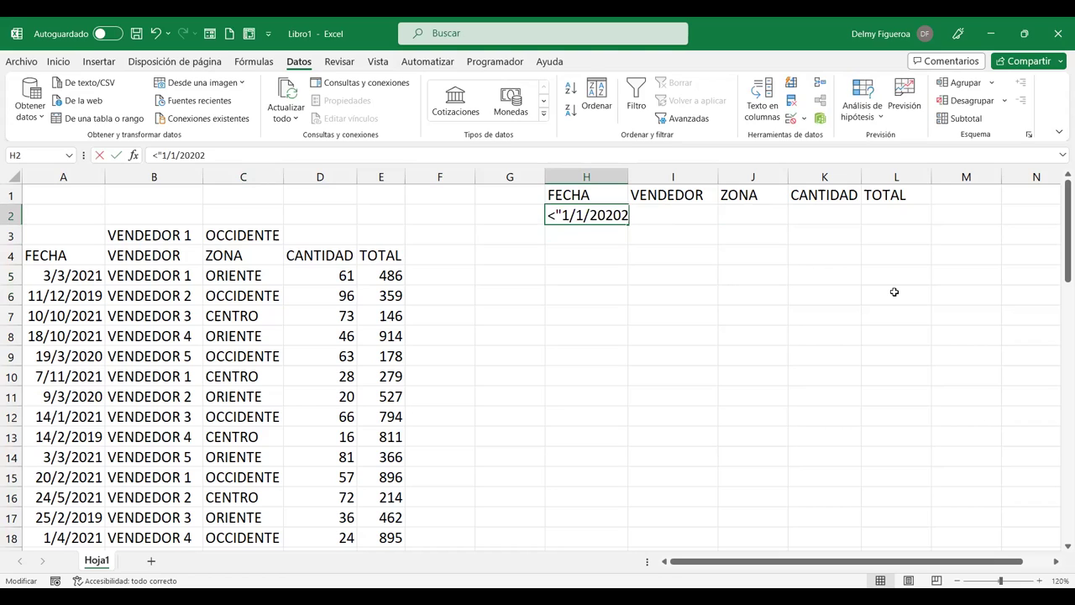
pyautogui.press('BackSpace')
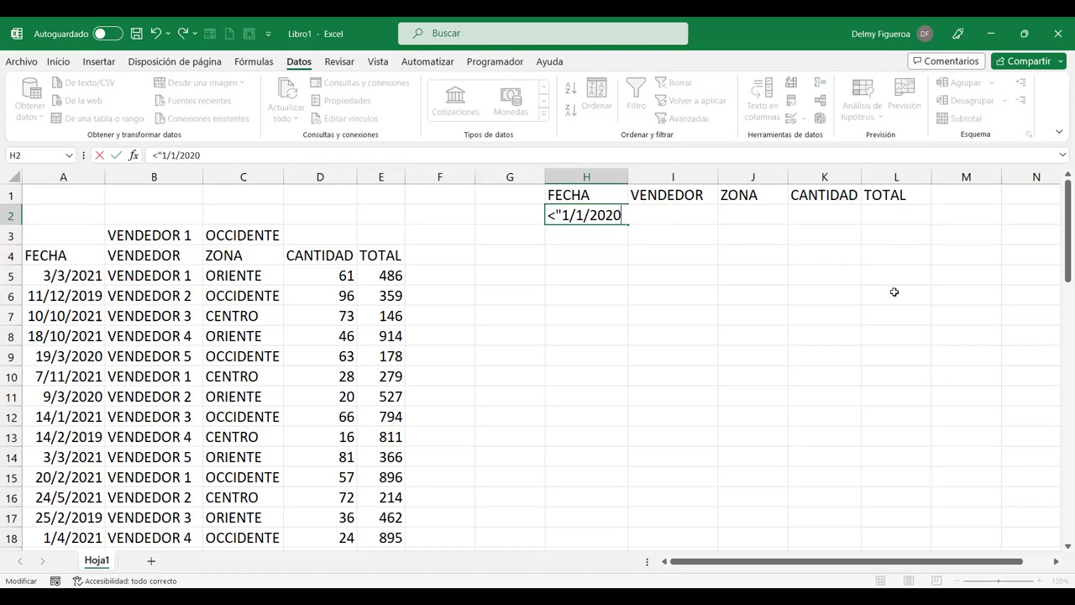
pyautogui.write('"')
pyautogui.press('Return')
pyautogui.press('Up')
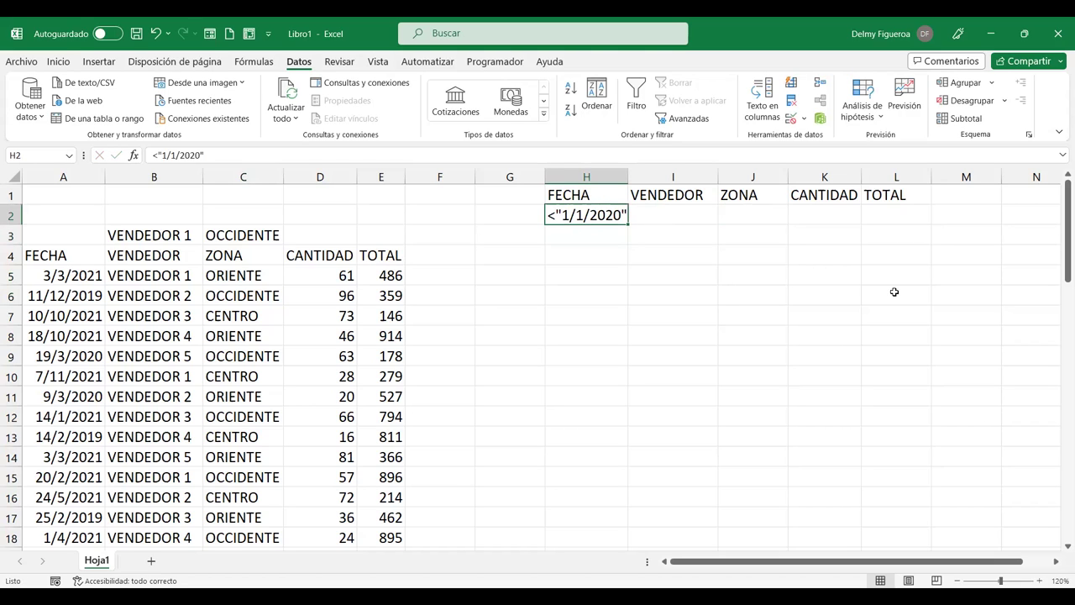
pyautogui.press('F2')
pyautogui.press('BackSpace')
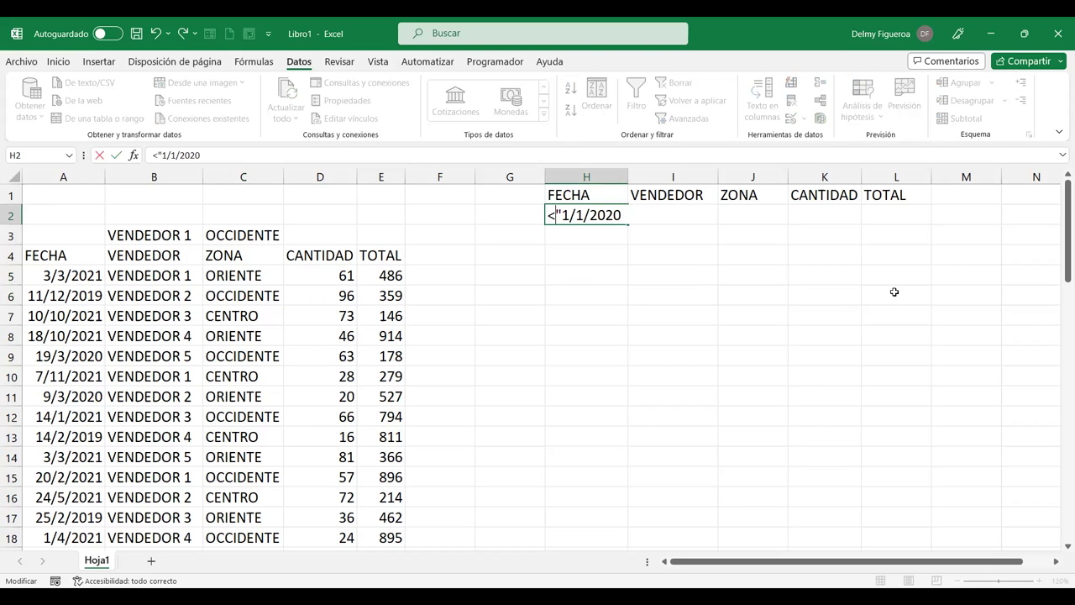
pyautogui.press('Home')
pyautogui.press('Right')
pyautogui.press('Delete')
pyautogui.press('Return')
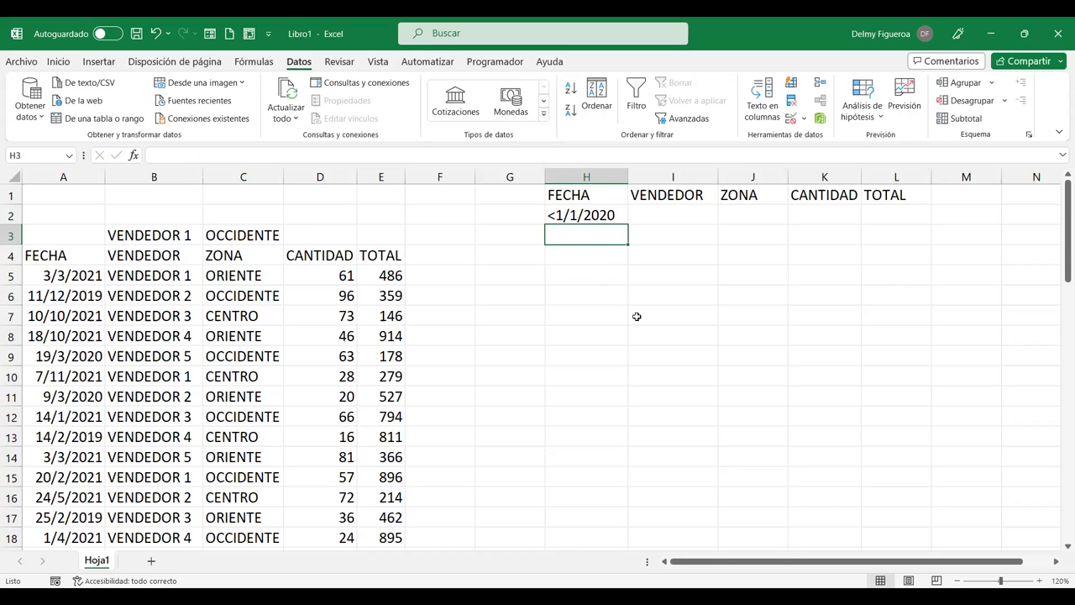
# - Enter the FECHA criterion >1/1/2019 in H3
pyautogui.write('>')
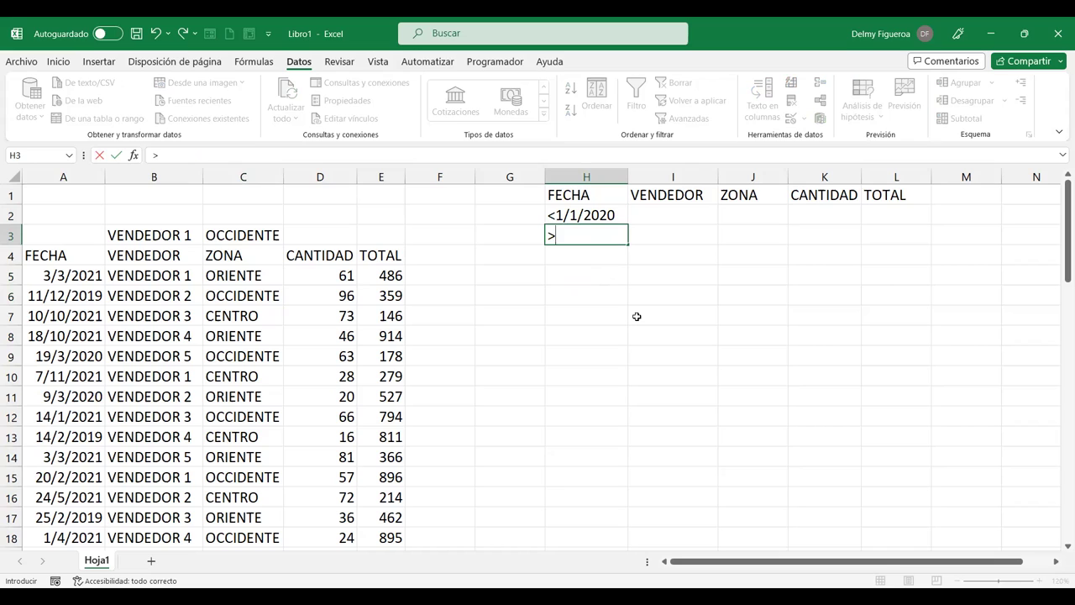
pyautogui.write('1/1/2019')
pyautogui.press('Return')
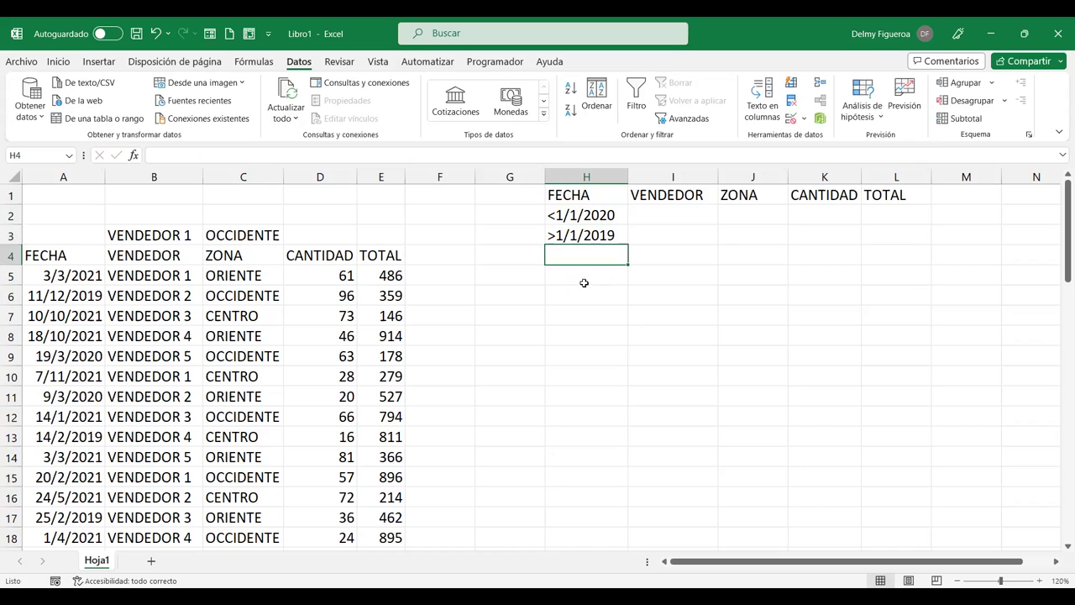
pyautogui.click(243, 339)
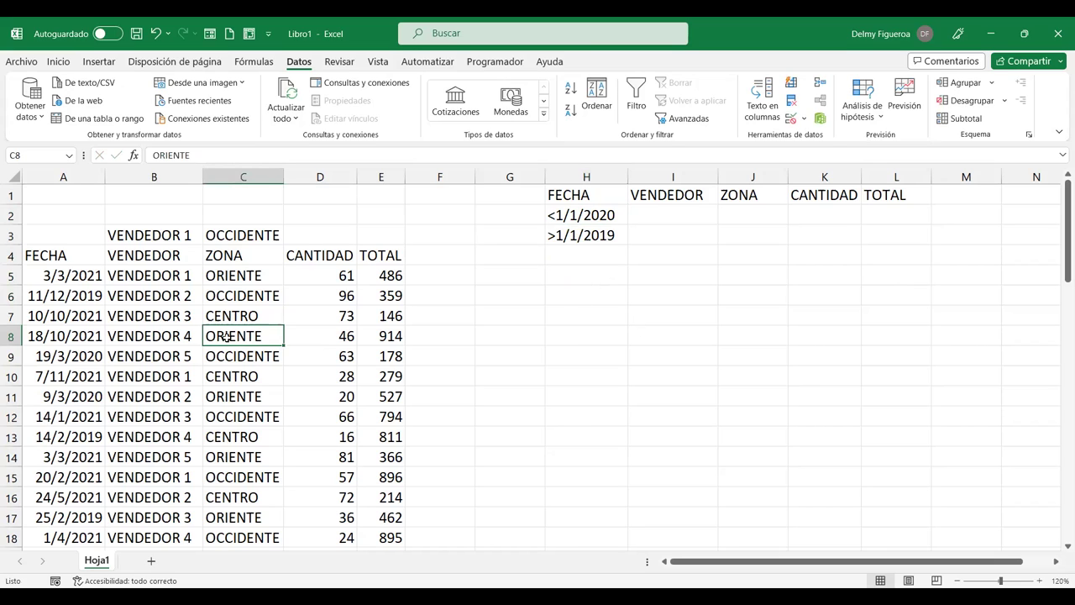
# - Set the advanced filter to criteria range H1:L3, copying results to H7
pyautogui.click(689, 118)
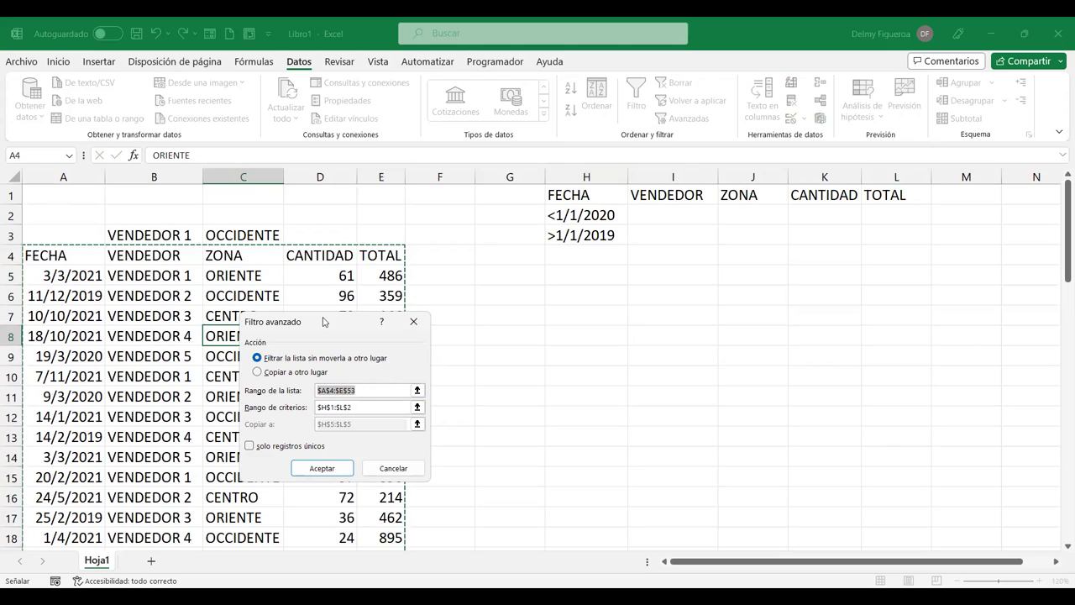
pyautogui.click(371, 408)
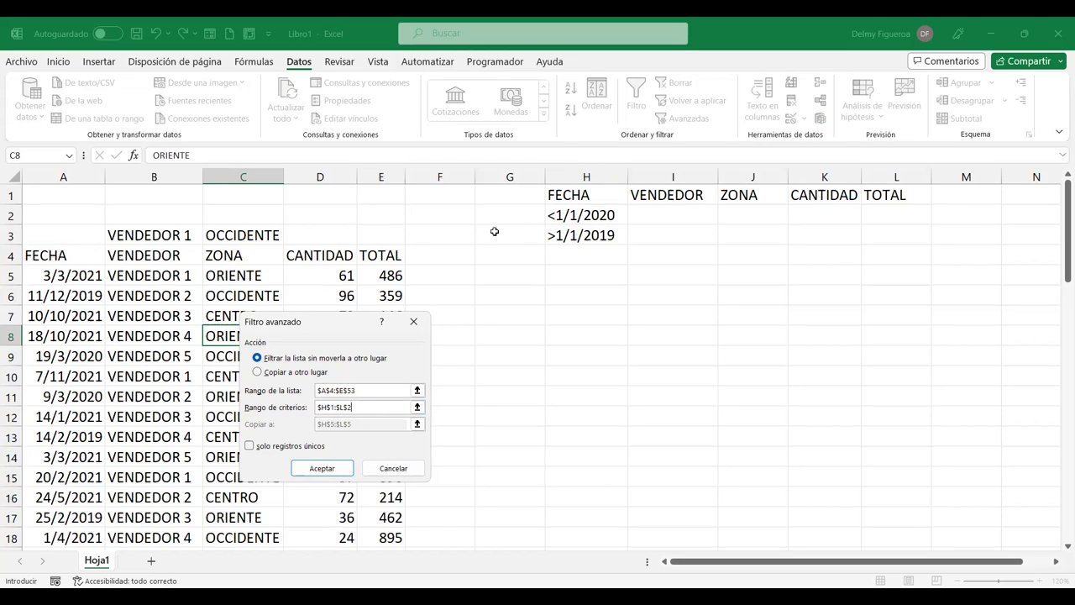
pyautogui.moveTo(353, 407); pyautogui.dragTo(317, 407)
pyautogui.press('BackSpace')
pyautogui.moveTo(882, 232); pyautogui.dragTo(568, 195)
pyautogui.click(288, 372)
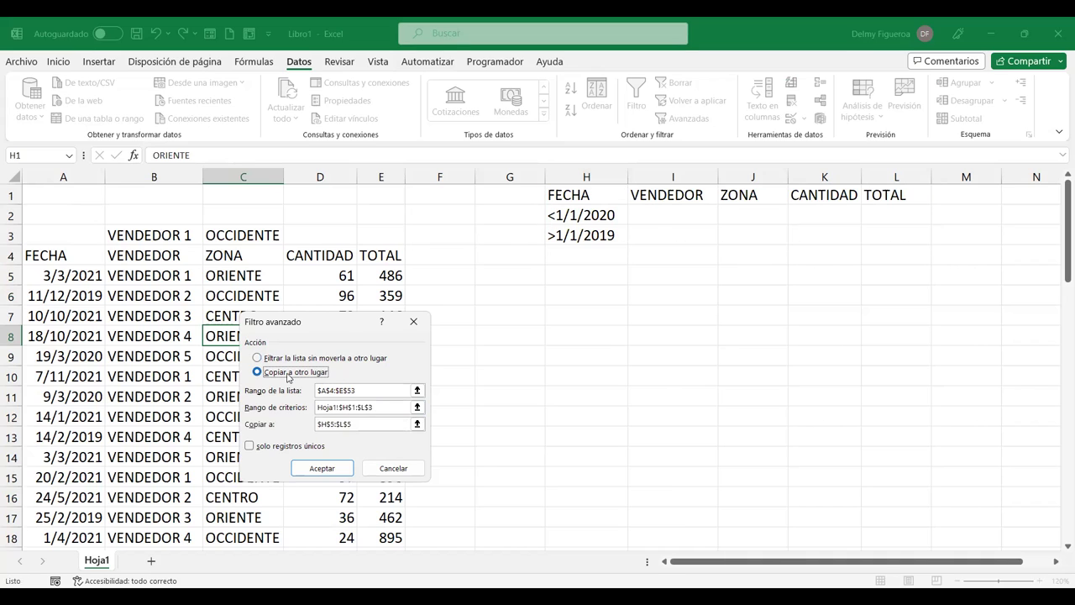
pyautogui.click(256, 427)
pyautogui.press('BackSpace')
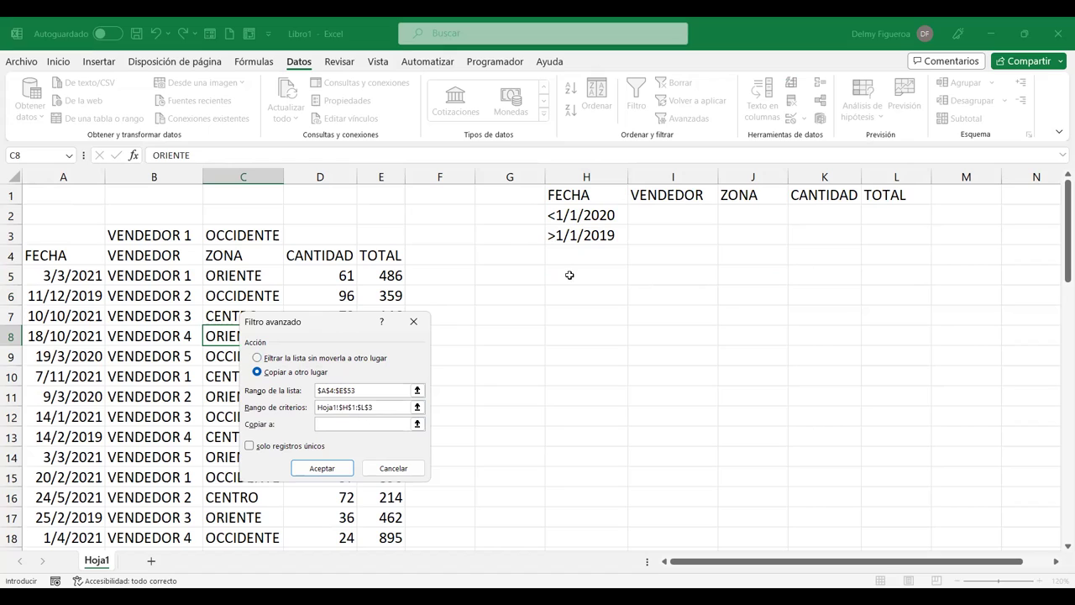
pyautogui.click(581, 317)
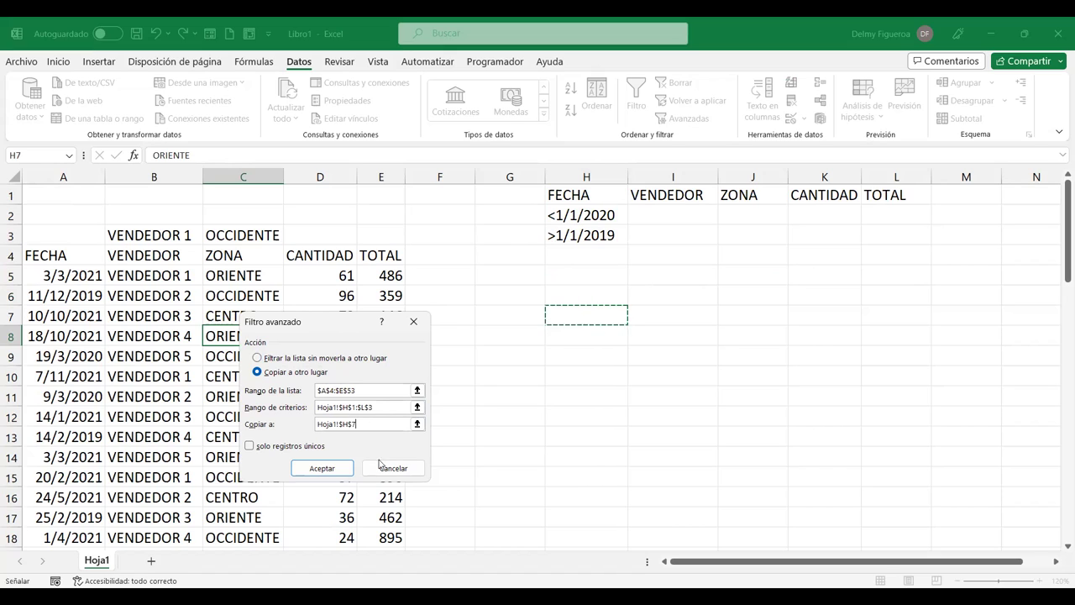
pyautogui.click(323, 469)
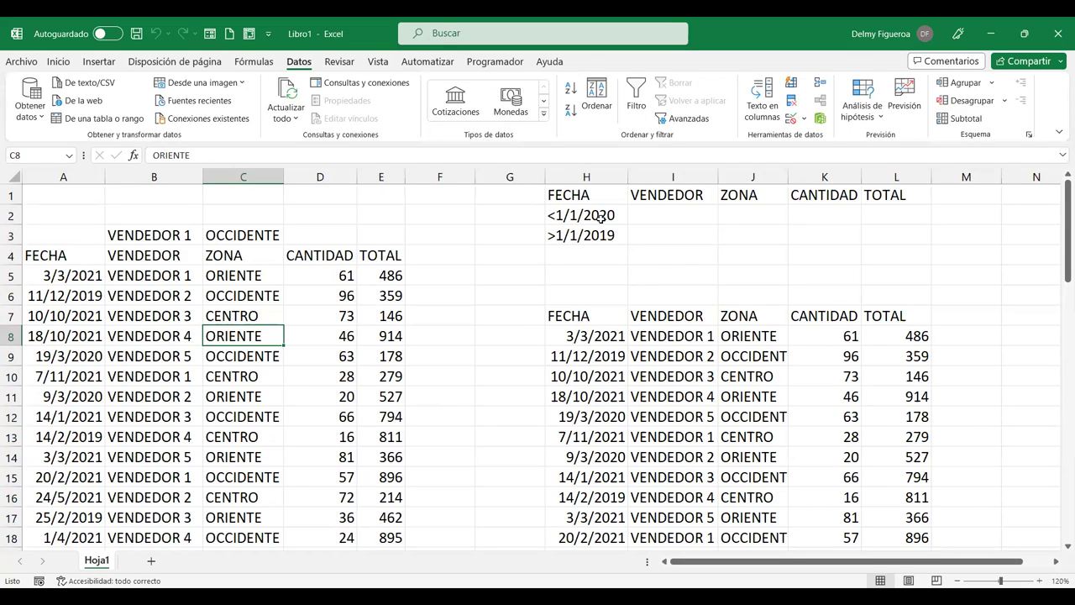
pyautogui.click(603, 214)
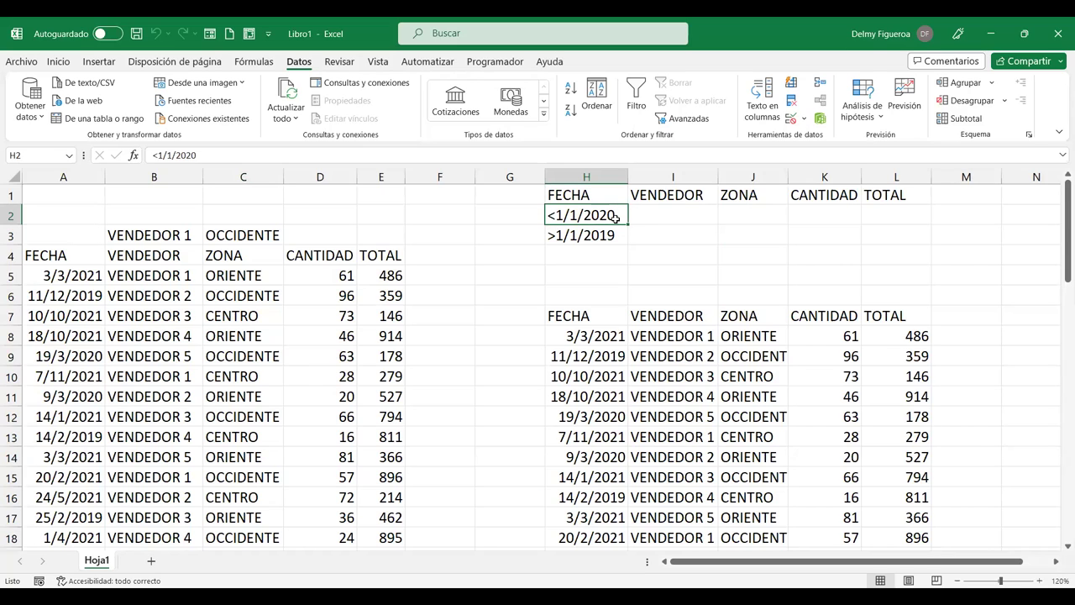
pyautogui.click(608, 236)
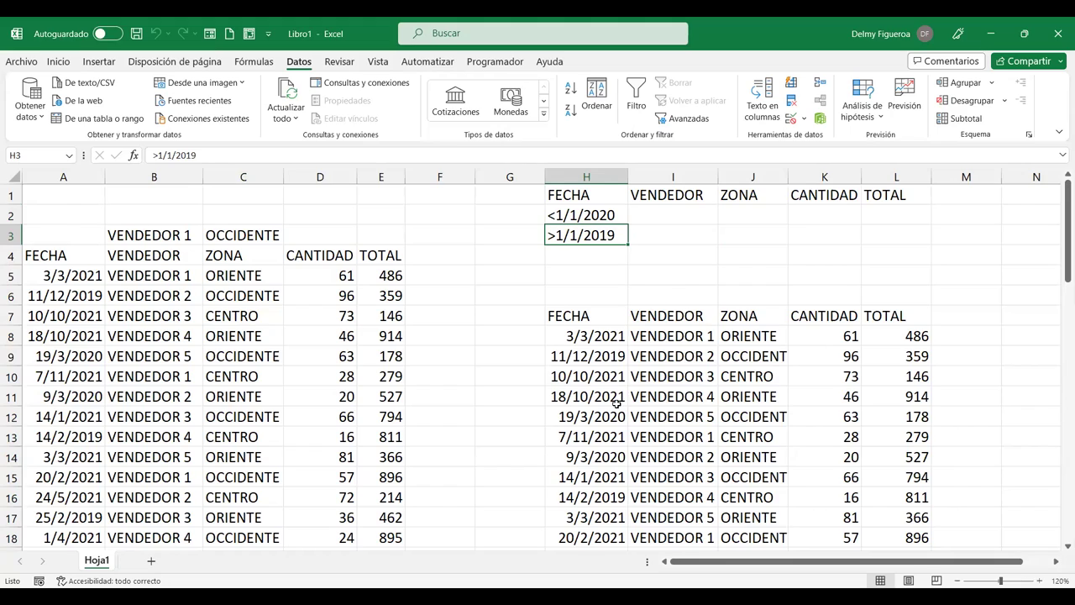
pyautogui.scroll(-2, 616, 402)
pyautogui.scroll(-2, 617, 404)
pyautogui.scroll(-2, 616, 403)
pyautogui.scroll(-4, 617, 404)
pyautogui.scroll(4, 616, 405)
pyautogui.scroll(6, 616, 405)
pyautogui.scroll(-3, 687, 395)
pyautogui.scroll(-8, 691, 395)
pyautogui.scroll(-7, 692, 395)
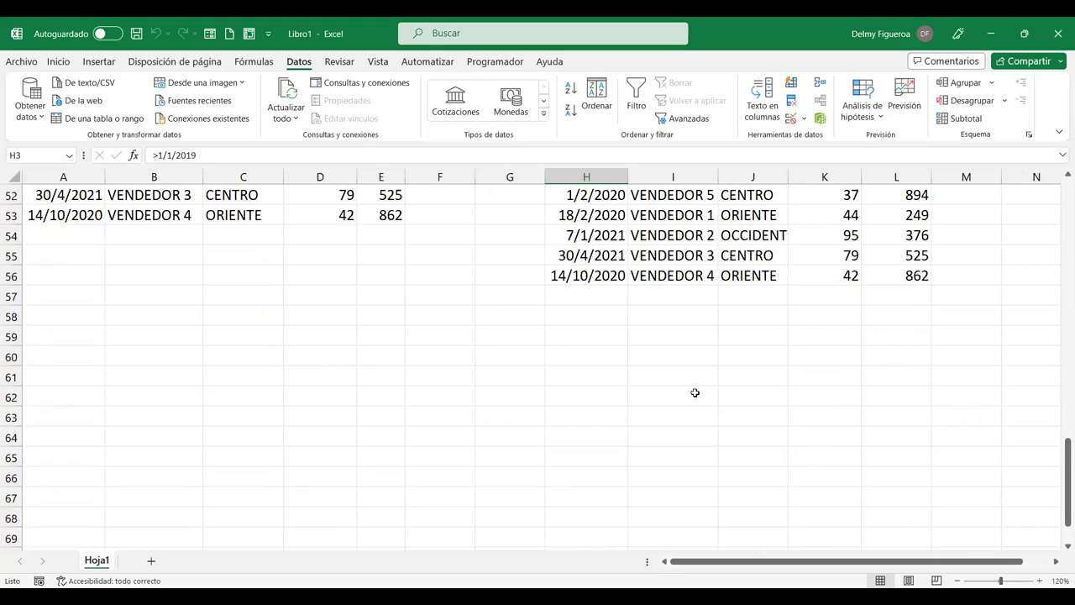
pyautogui.scroll(5, 693, 393)
pyautogui.scroll(1, 695, 391)
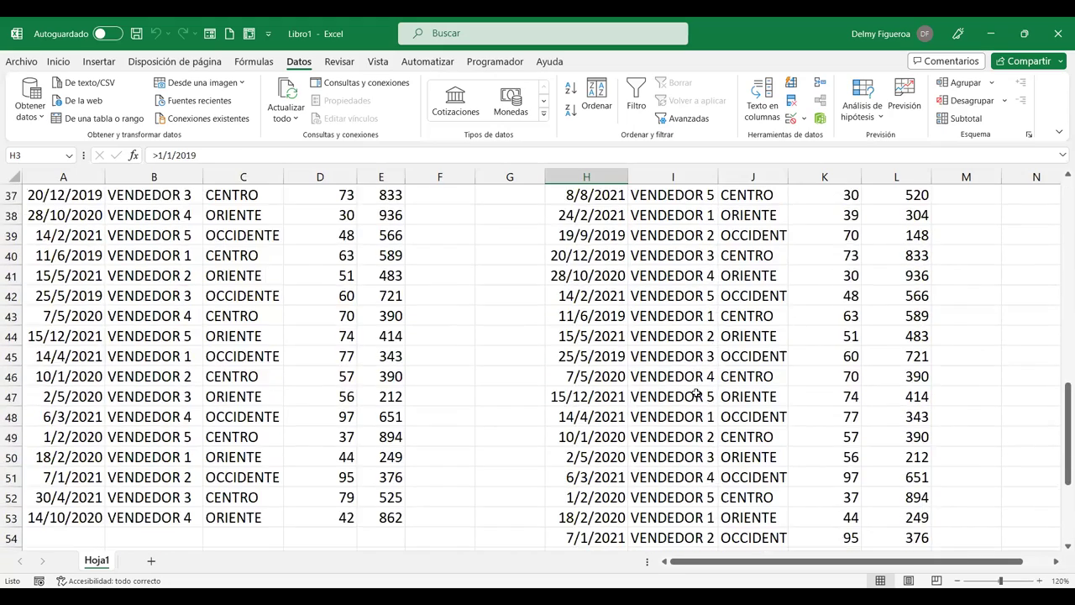
pyautogui.scroll(-3, 593, 439)
pyautogui.scroll(1, 616, 396)
pyautogui.scroll(12, 616, 397)
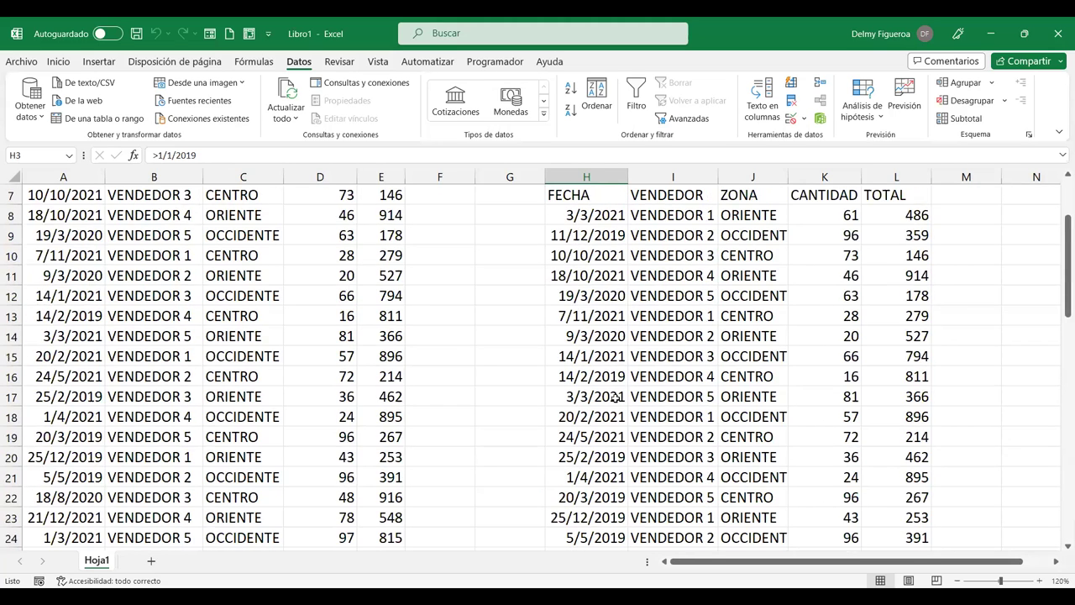
pyautogui.scroll(2, 616, 397)
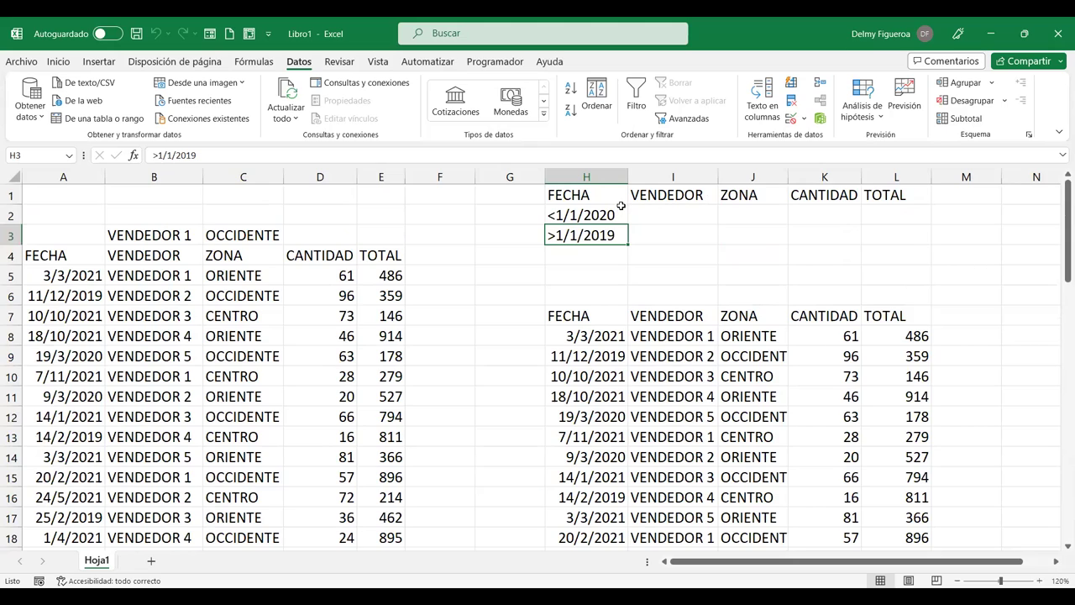
pyautogui.click(600, 334)
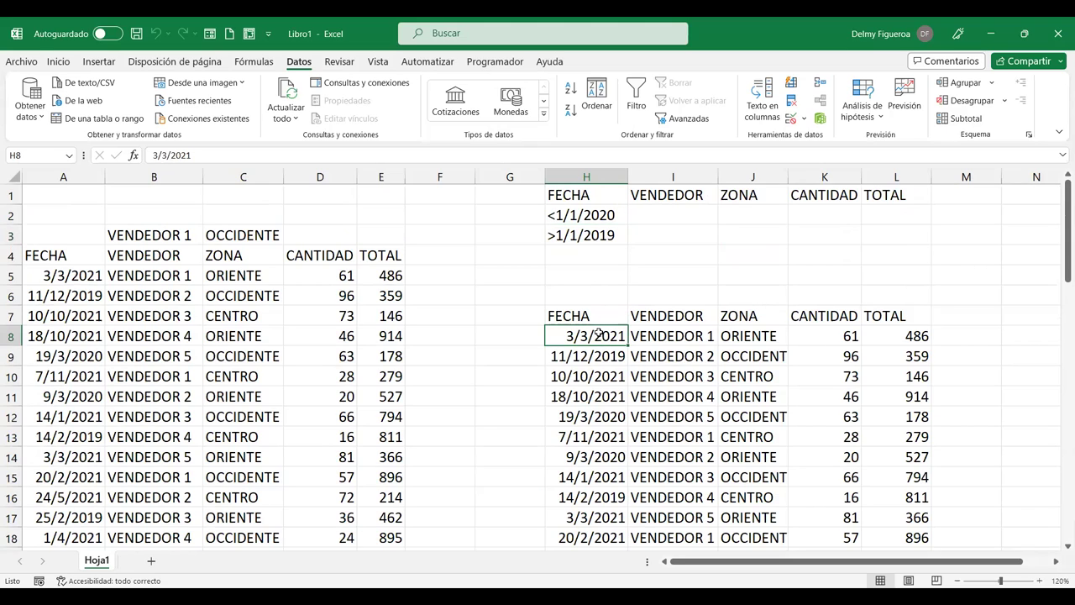
pyautogui.hotkey('ctrl', 'shift', 'Down')
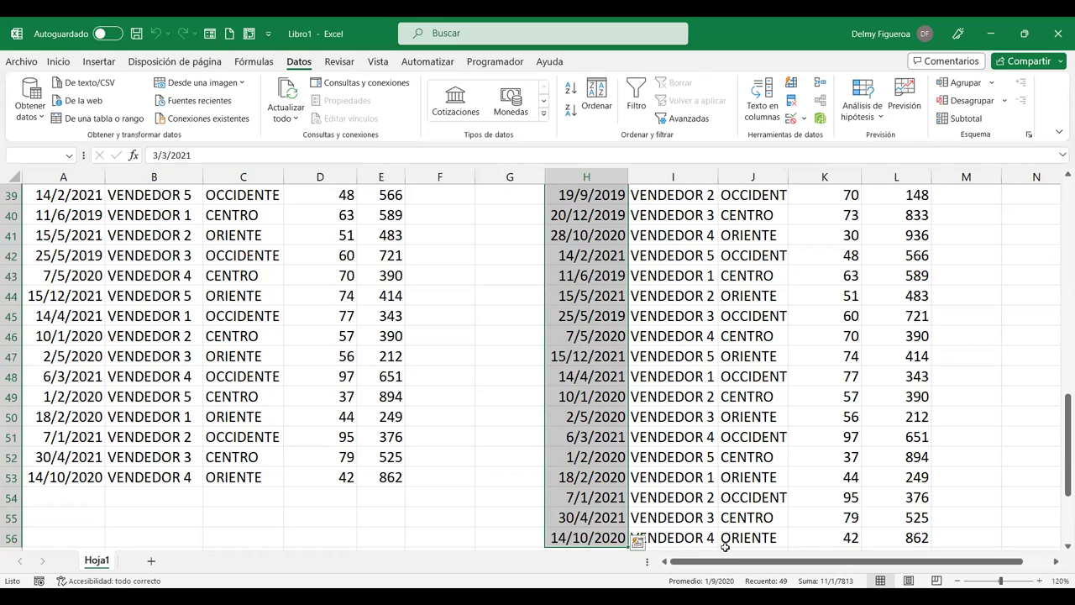
pyautogui.scroll(-2, 702, 532)
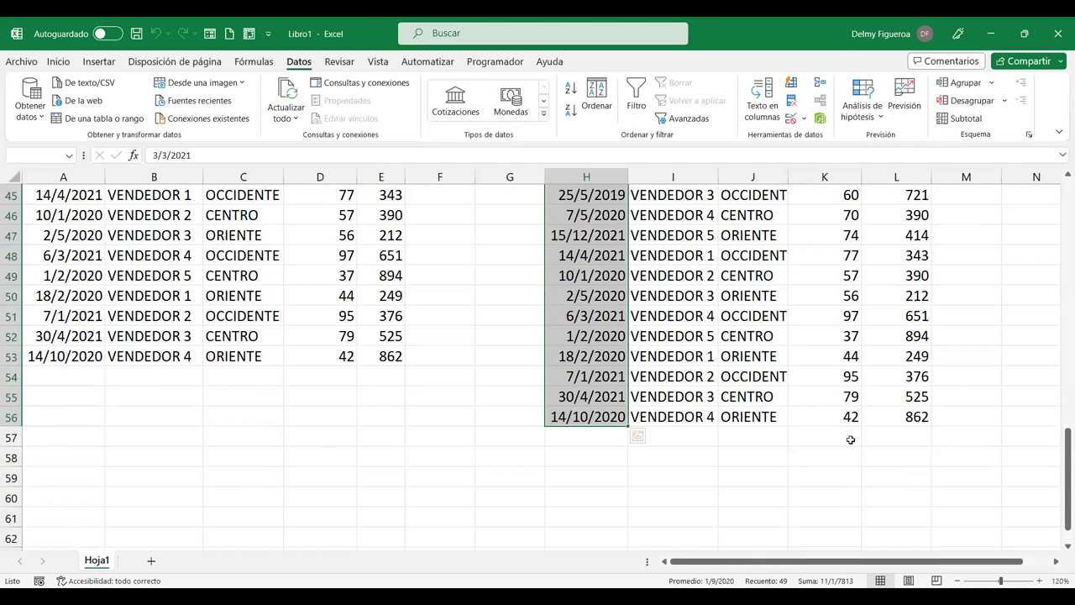
pyautogui.scroll(15, 1061, 377)
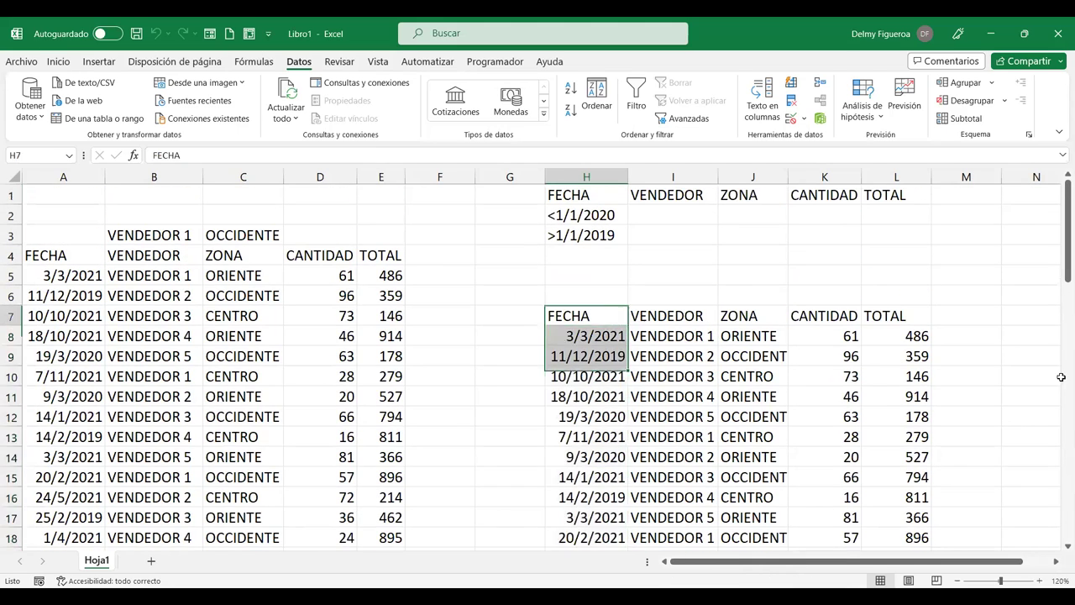
# - Clear the previously filtered rows copied below the criteria
pyautogui.moveTo(1061, 376); pyautogui.dragTo(888, 439)
pyautogui.hscroll(2, 759, 386)
pyautogui.scroll(-20, 557, 398)
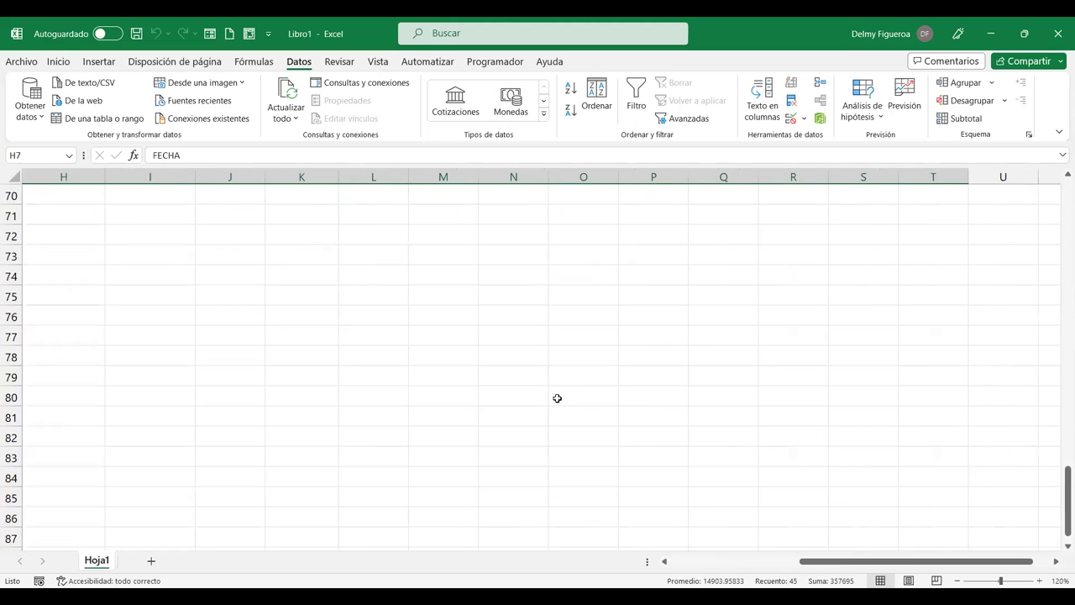
pyautogui.moveTo(557, 398); pyautogui.dragTo(573, 392)
pyautogui.scroll(20, 572, 392)
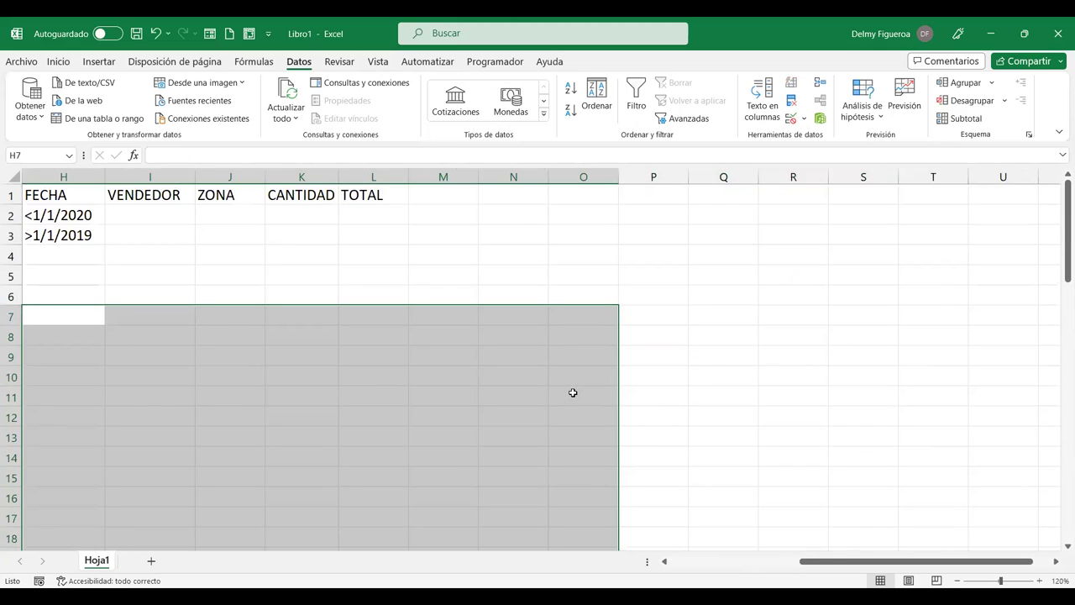
pyautogui.hotkey('ctrl', 'End')
pyautogui.hotkey('ctrl', 'Home')
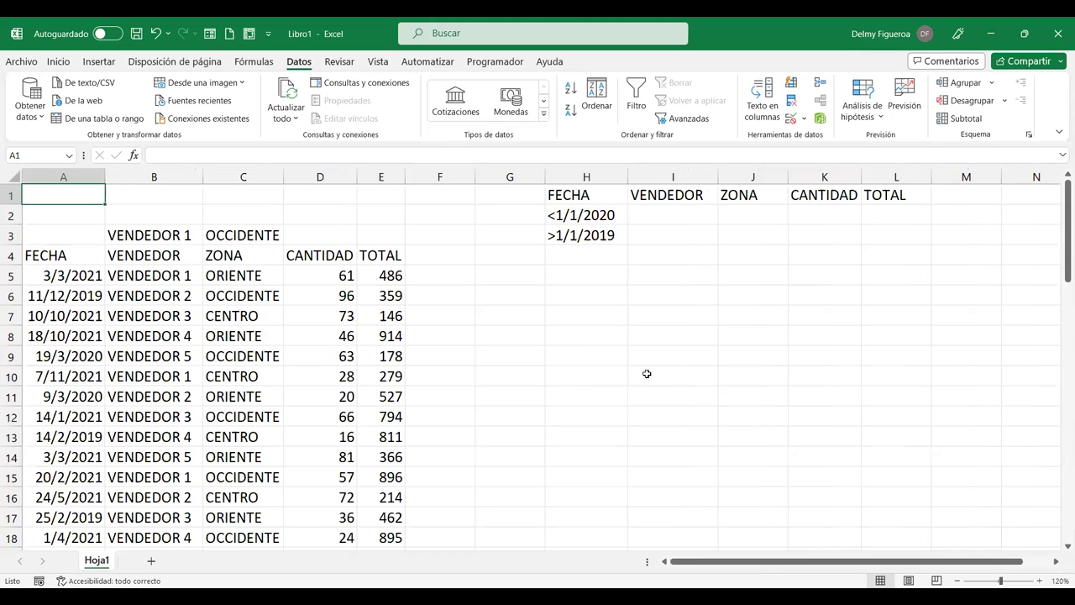
pyautogui.click(612, 273)
pyautogui.click(602, 316)
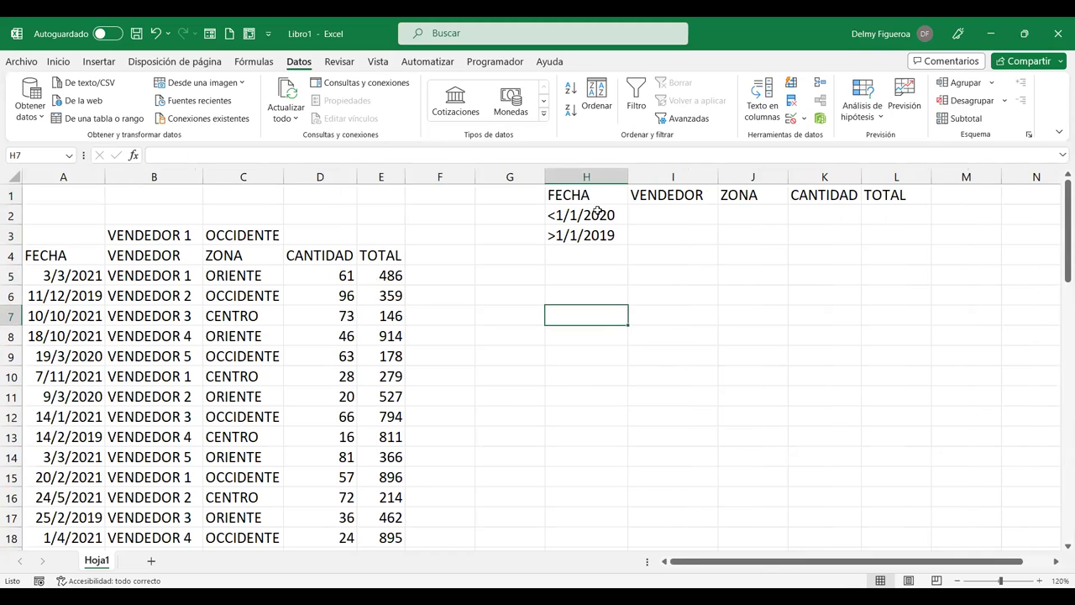
# - Clear H2:H3, shift VENDEDOR–TOTAL one column right, and copy FECHA into I1
pyautogui.moveTo(593, 215); pyautogui.dragTo(607, 227)
pyautogui.press('Delete')
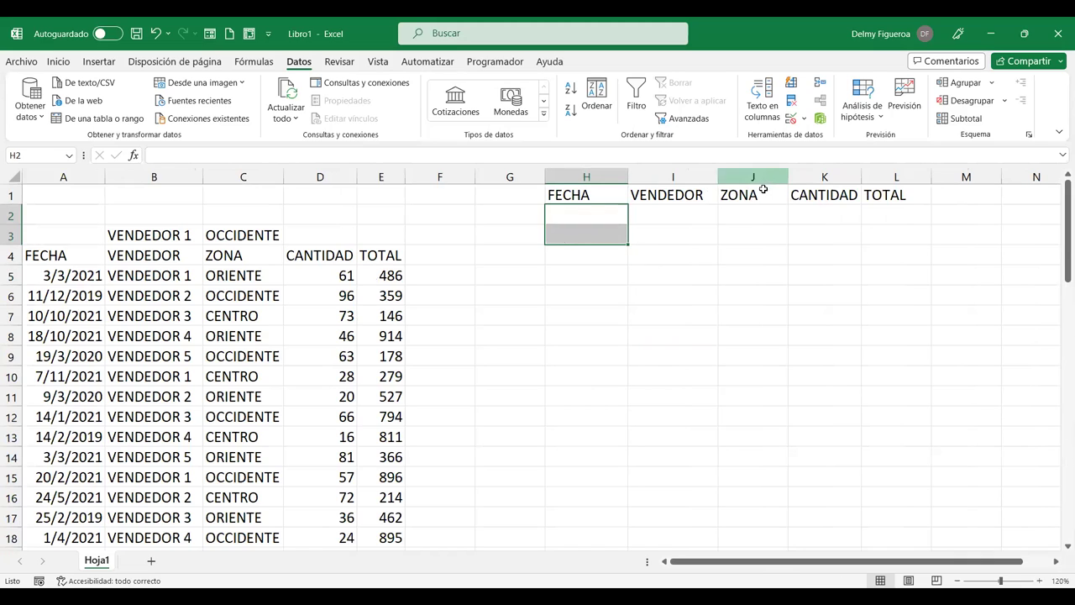
pyautogui.click(676, 195)
pyautogui.moveTo(675, 194)
pyautogui.mouseDown()
pyautogui.moveTo(893, 193)
pyautogui.moveTo(966, 206)
pyautogui.mouseUp()
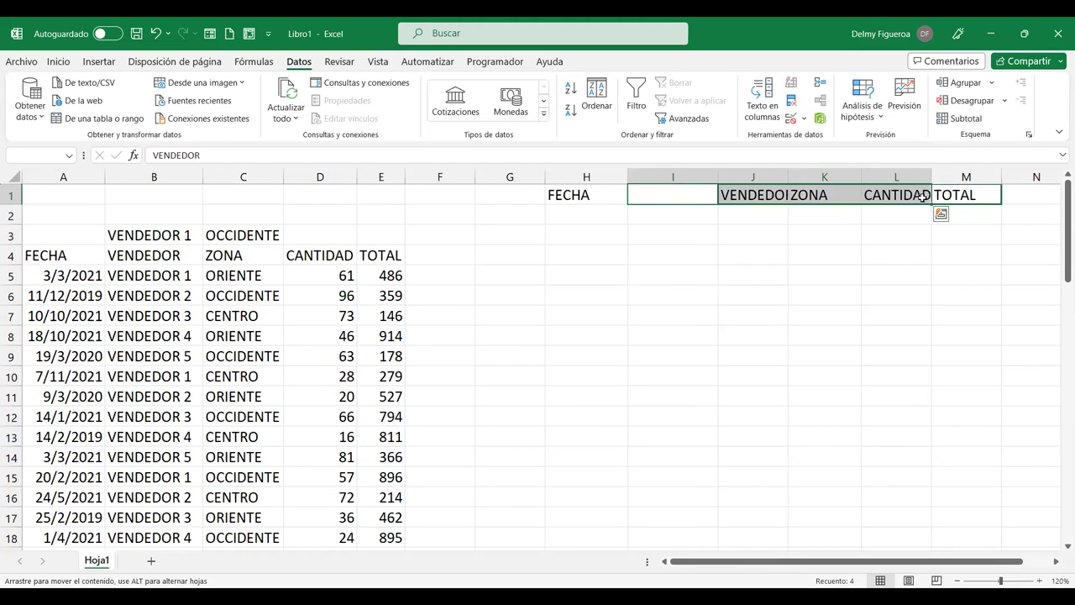
pyautogui.click(586, 194)
pyautogui.moveTo(626, 194); pyautogui.dragTo(672, 197)
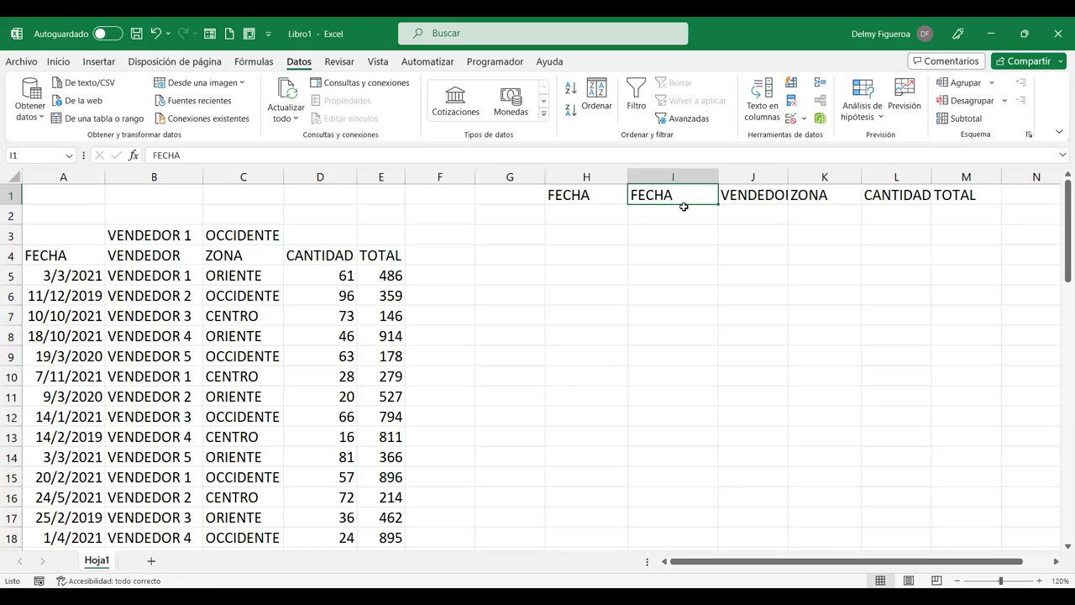
pyautogui.click(588, 216)
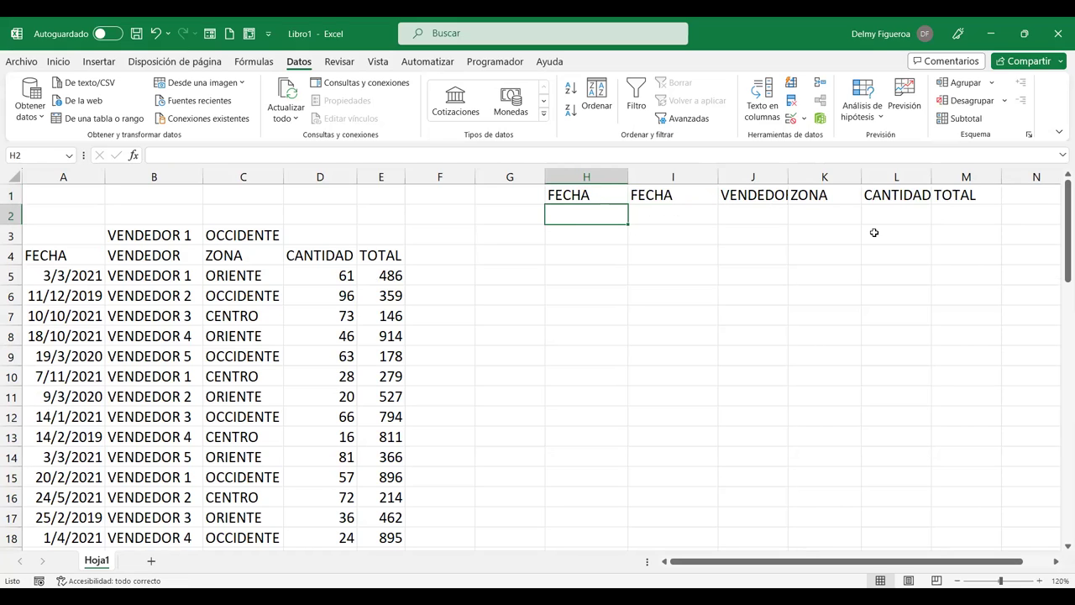
# - Enter >1/1/2020 in H2 and <31/12/2021 in I2 as date criteria
pyautogui.write('>1/1/2020')
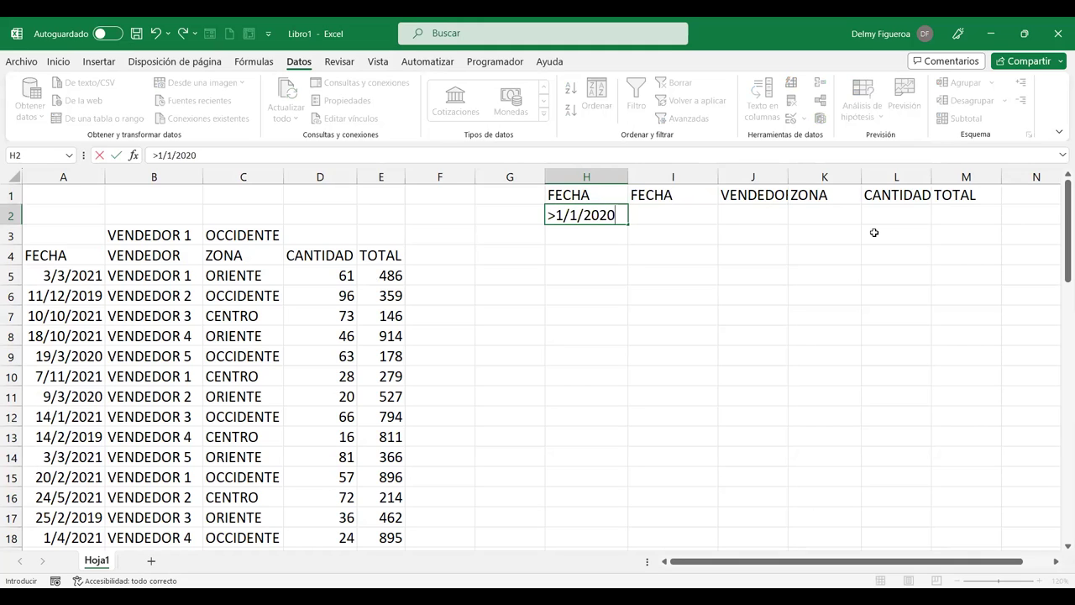
pyautogui.press('Tab')
pyautogui.write('<')
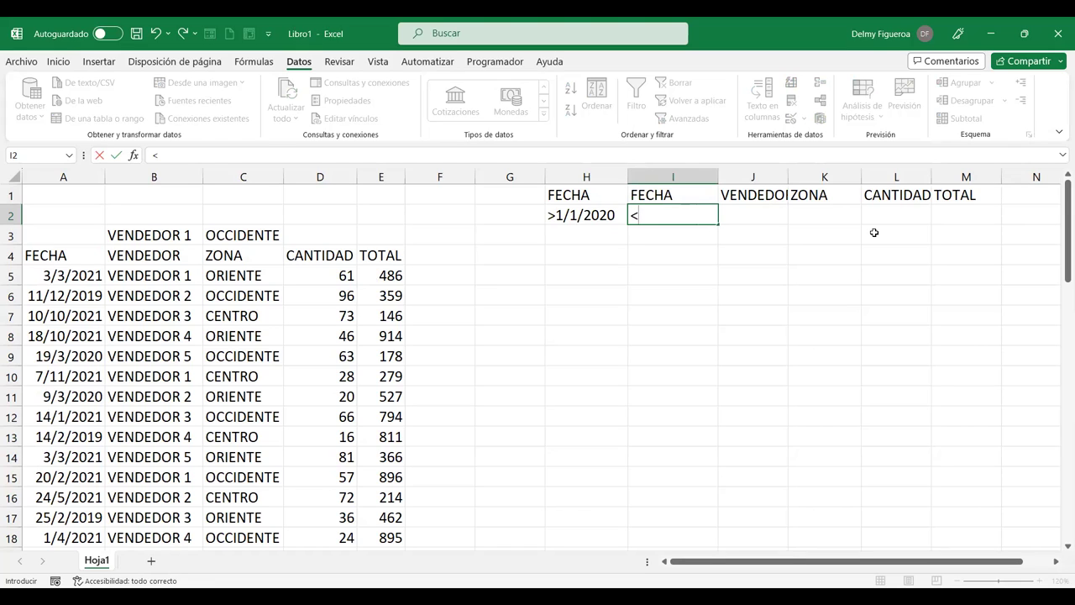
pyautogui.write('31/12/')
pyautogui.write('2021')
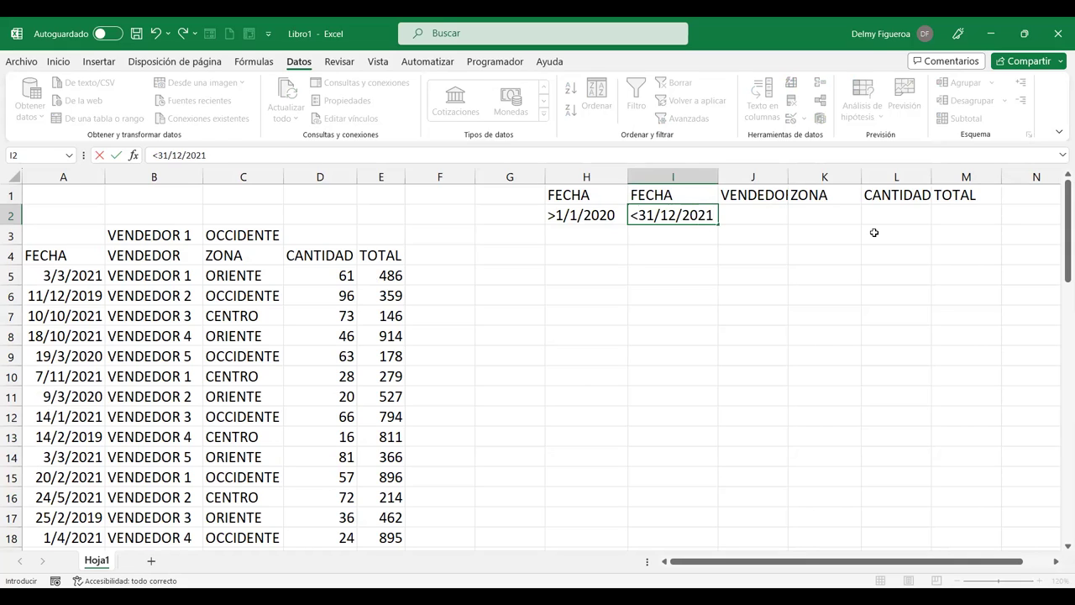
pyautogui.press('Return')
# - Run an advanced filter with criteria range H1:M2, copying rows dated 2020–2021 to H7
pyautogui.click(236, 329)
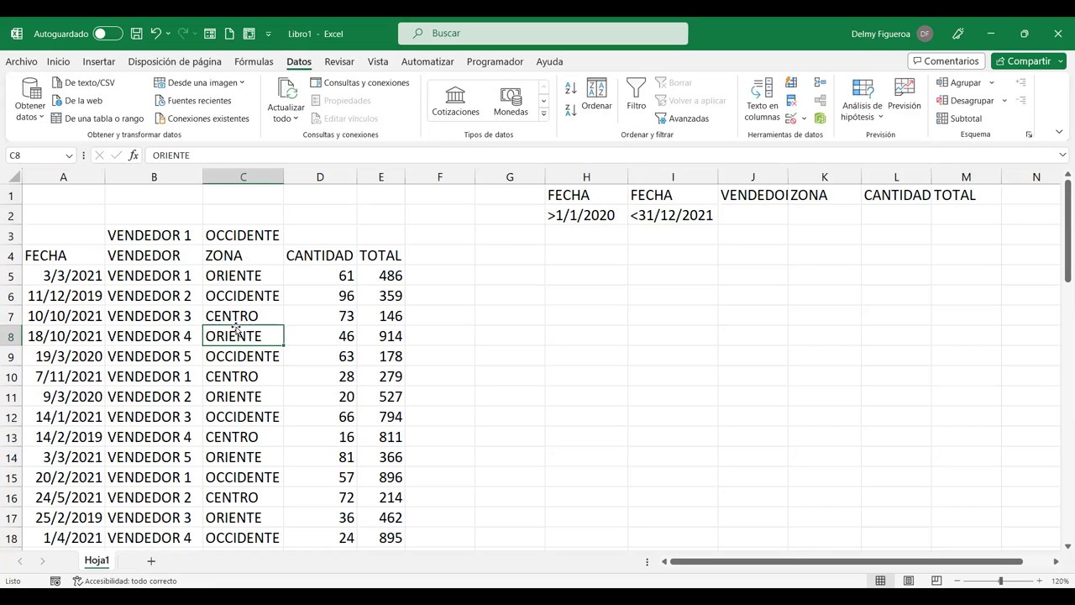
pyautogui.click(685, 118)
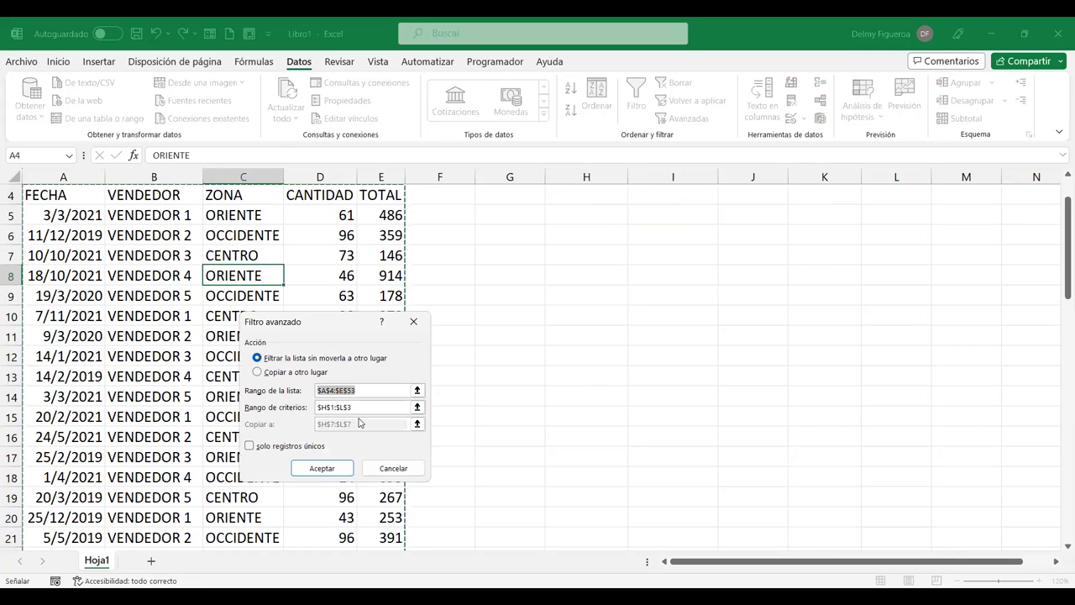
pyautogui.scroll(1, 366, 421)
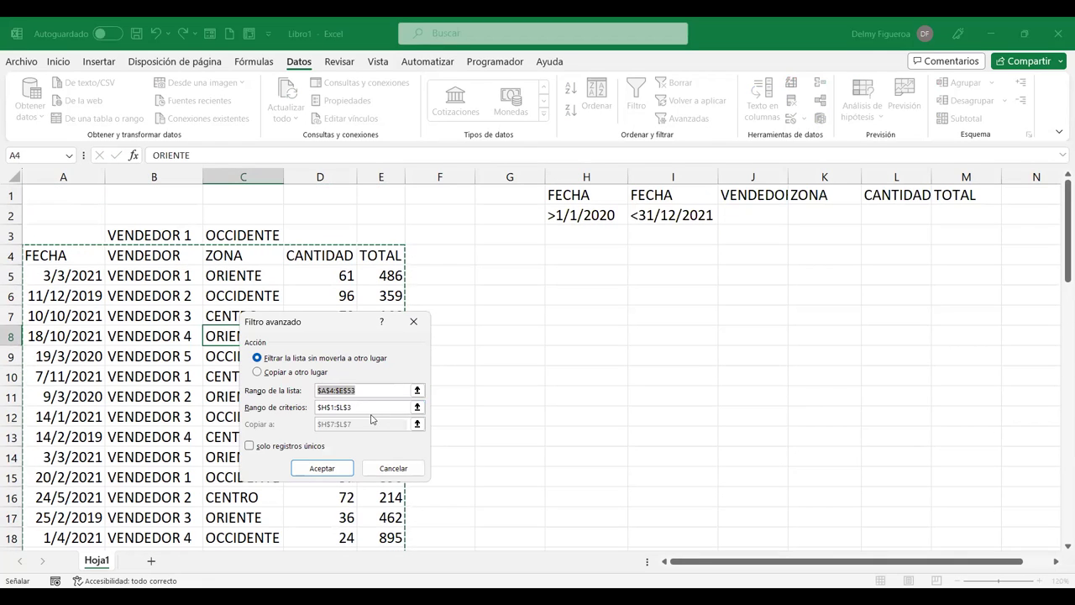
pyautogui.click(302, 372)
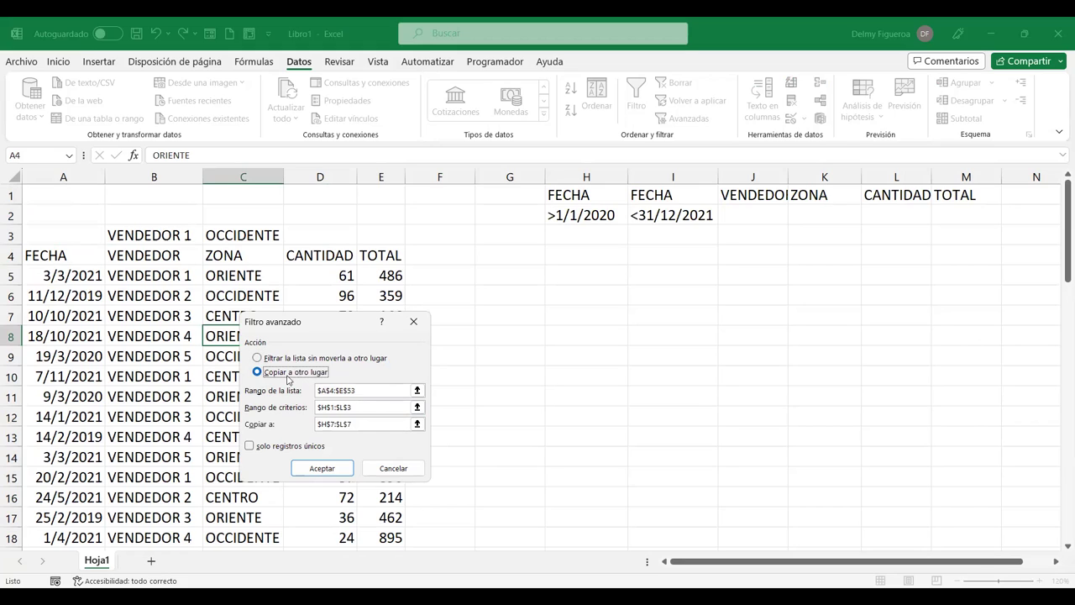
pyautogui.click(364, 408)
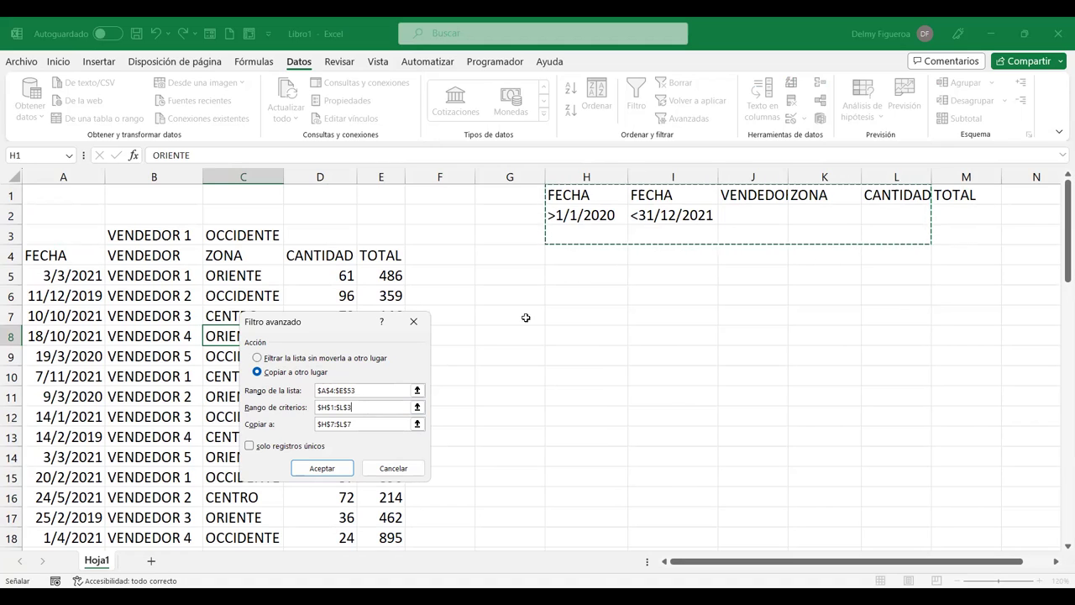
pyautogui.press('BackSpace')
pyautogui.press('BackSpace')
pyautogui.press('BackSpace')
pyautogui.press('BackSpace')
pyautogui.press('BackSpace')
pyautogui.press('BackSpace')
pyautogui.press('BackSpace')
pyautogui.click(584, 198)
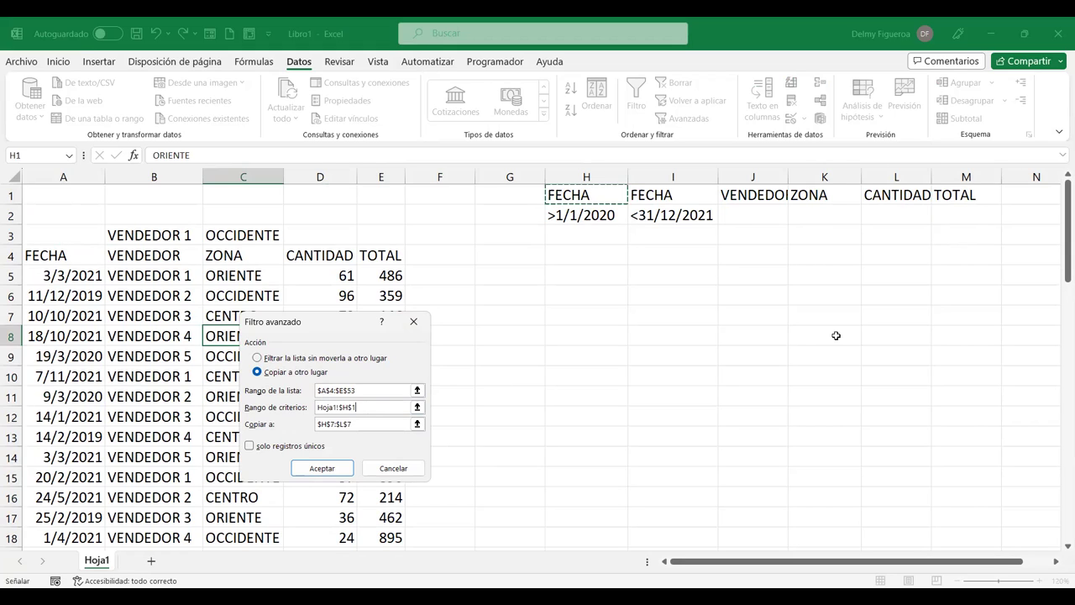
pyautogui.hotkey('ctrl', 'shift', 'Right')
pyautogui.hotkey('shift', 'Down')
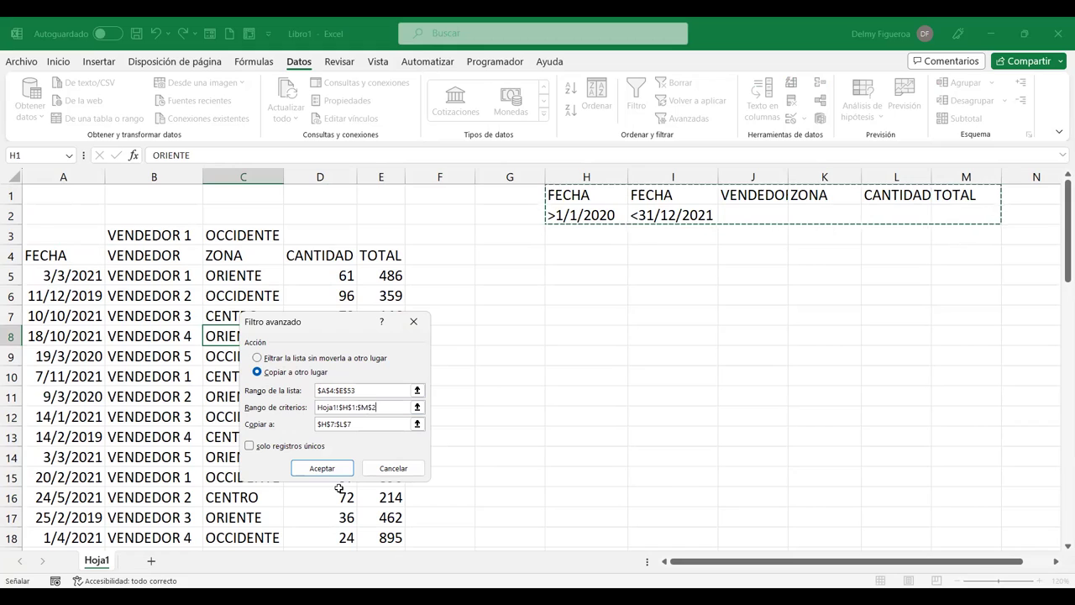
pyautogui.click(363, 424)
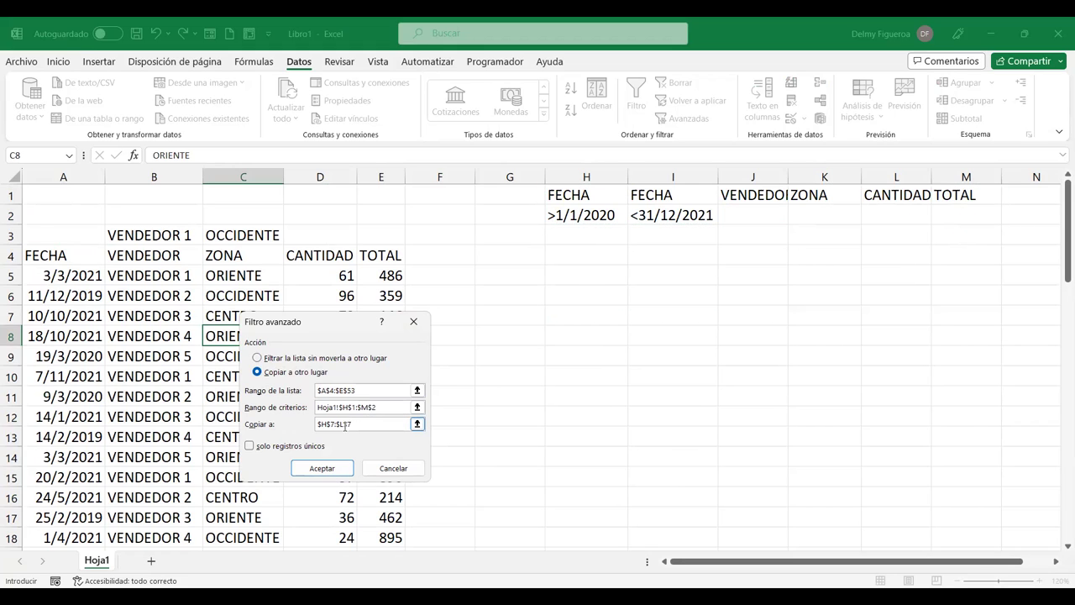
pyautogui.click(331, 470)
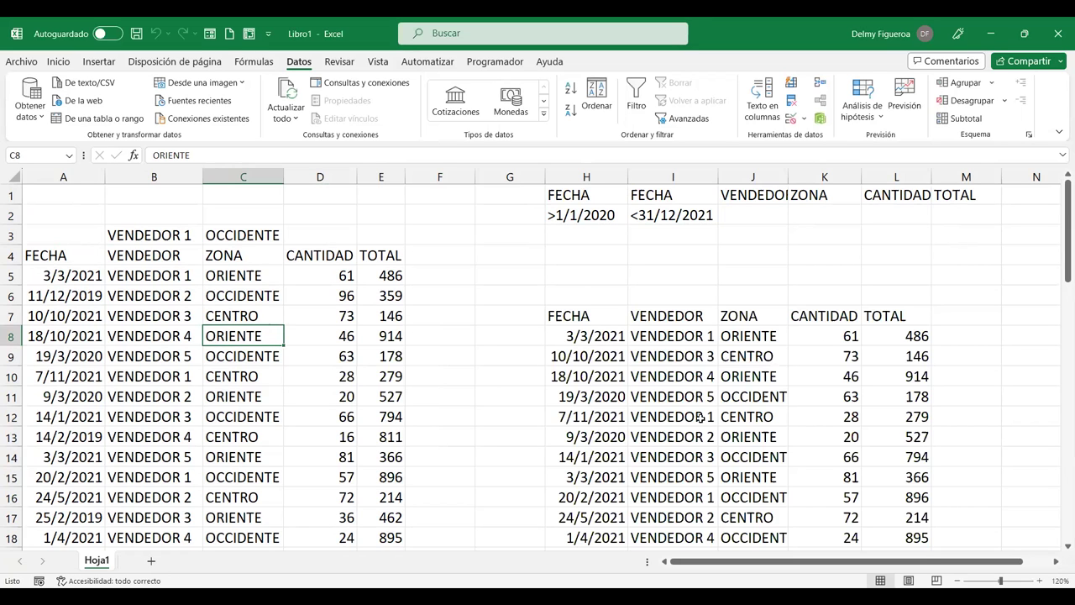
pyautogui.click(586, 337)
pyautogui.hotkey('ctrl', 'shift', 'Down')
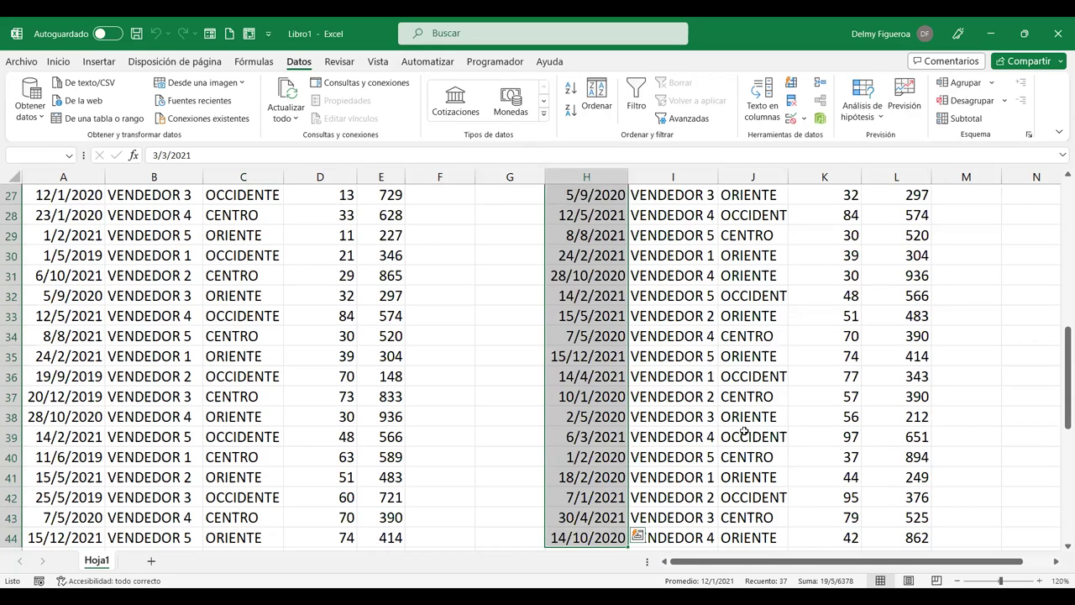
pyautogui.scroll(6, 753, 416)
pyautogui.scroll(3, 744, 433)
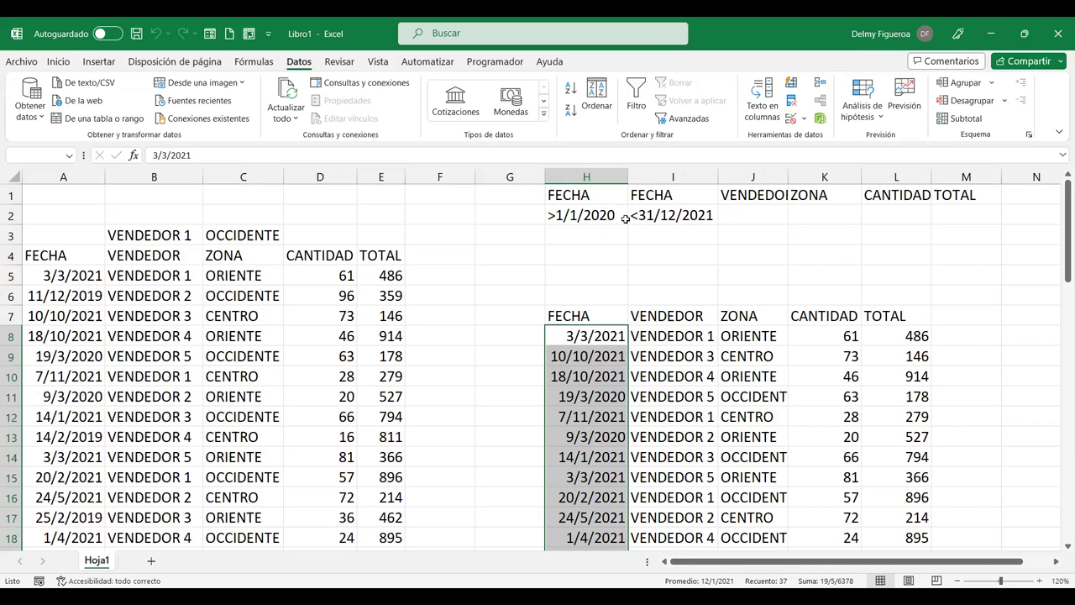
pyautogui.scroll(-1, 605, 383)
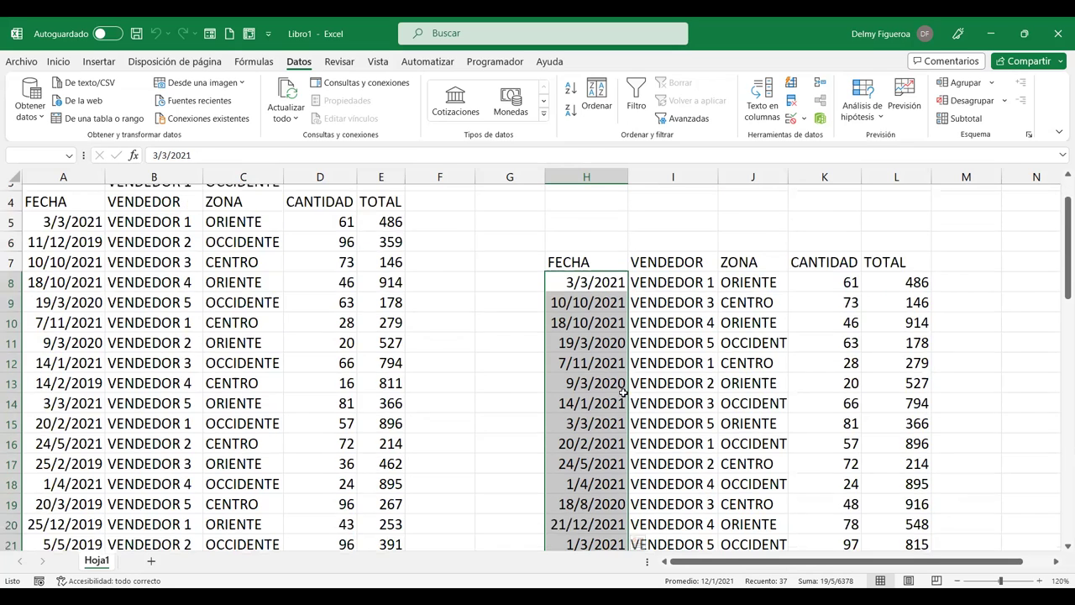
pyautogui.scroll(-6, 622, 384)
pyautogui.scroll(-6, 646, 384)
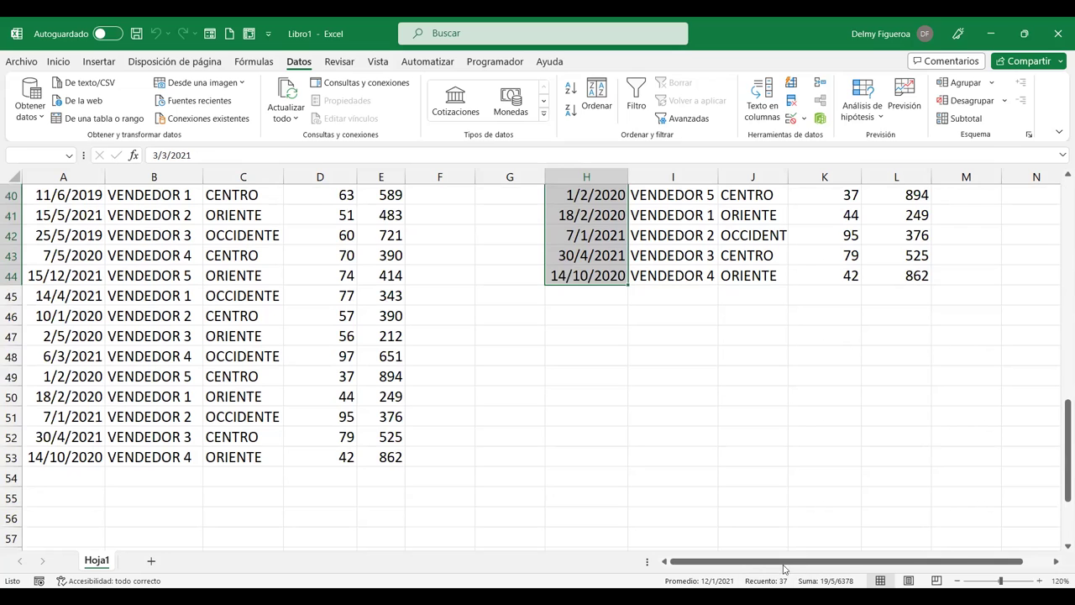
pyautogui.scroll(7, 760, 372)
pyautogui.scroll(6, 760, 372)
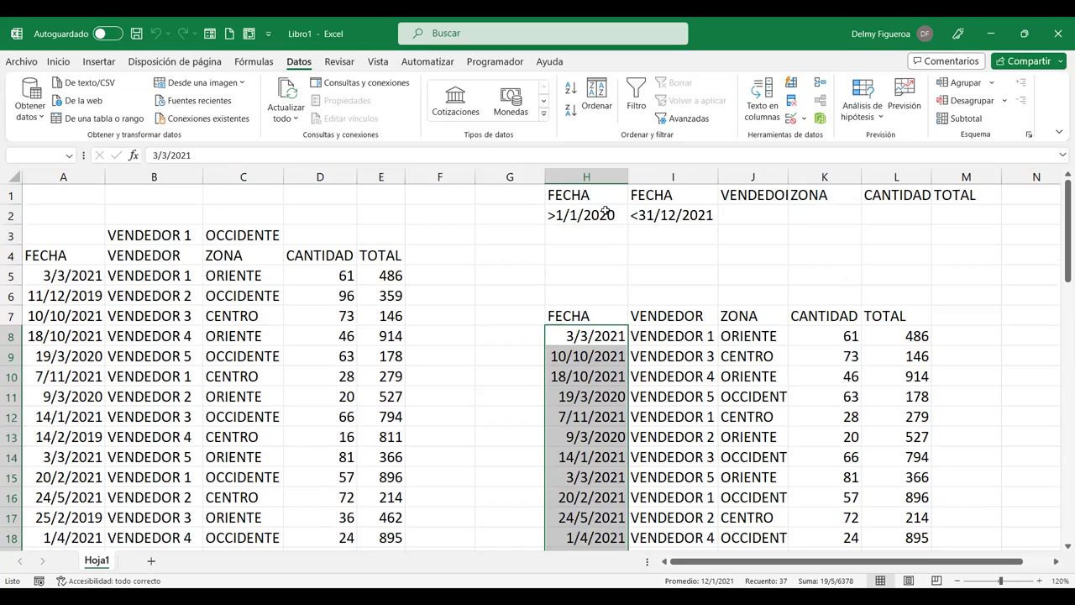
pyautogui.moveTo(605, 211); pyautogui.dragTo(704, 225)
# - Clear the date criteria in H2:I3 below the two FECHA headings
pyautogui.press('Delete')
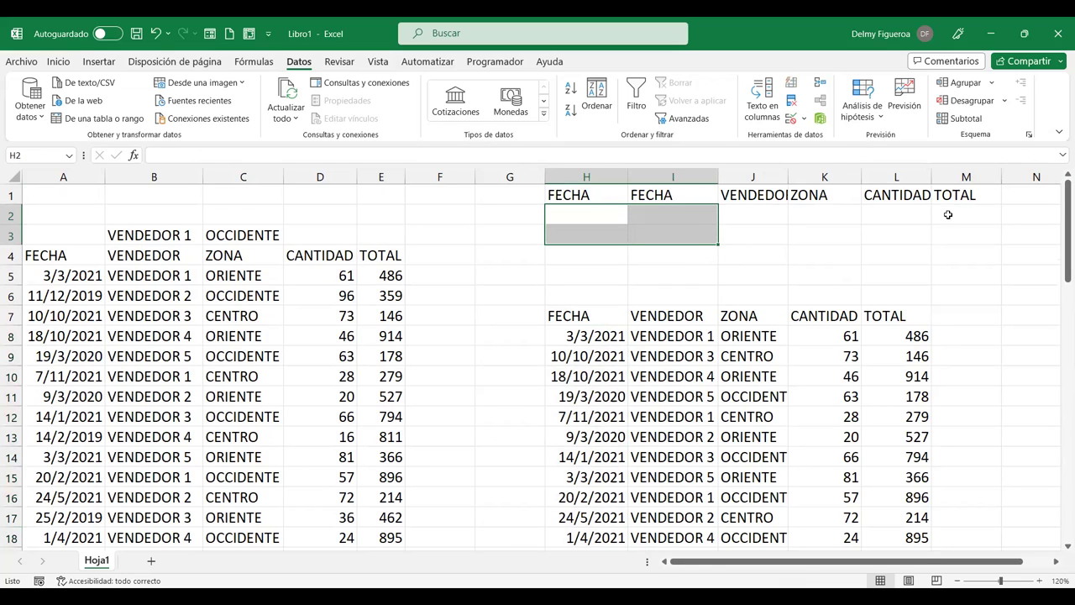
pyautogui.click(864, 234)
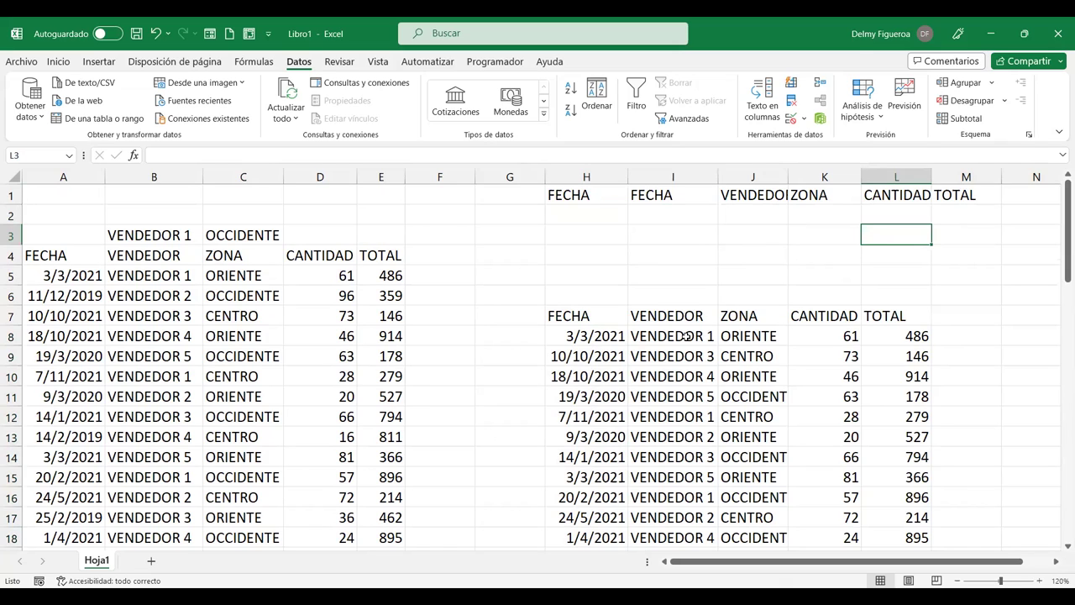
pyautogui.click(966, 329)
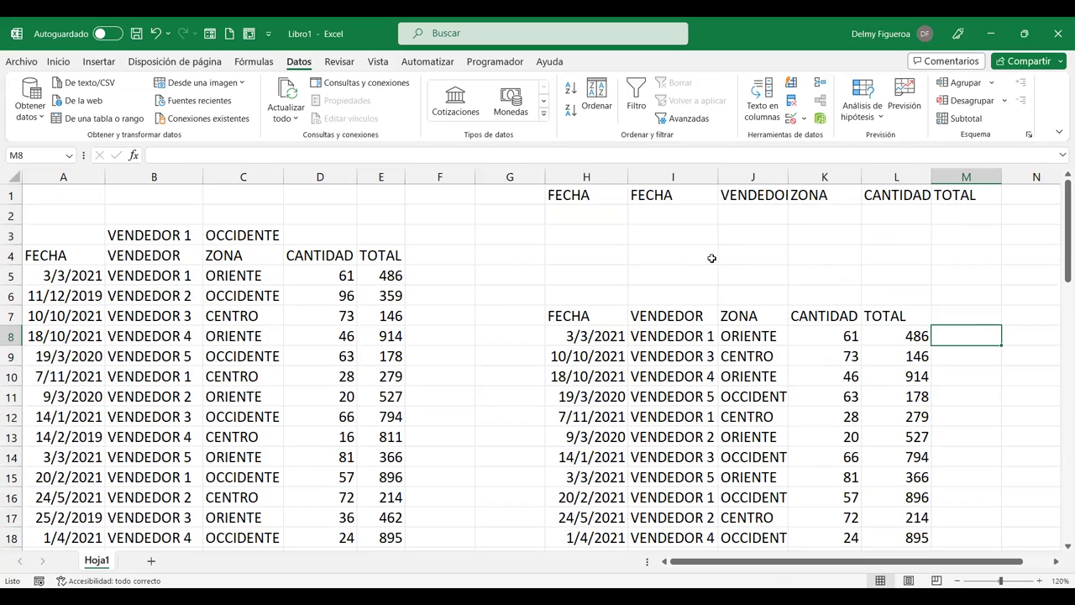
pyautogui.click(748, 232)
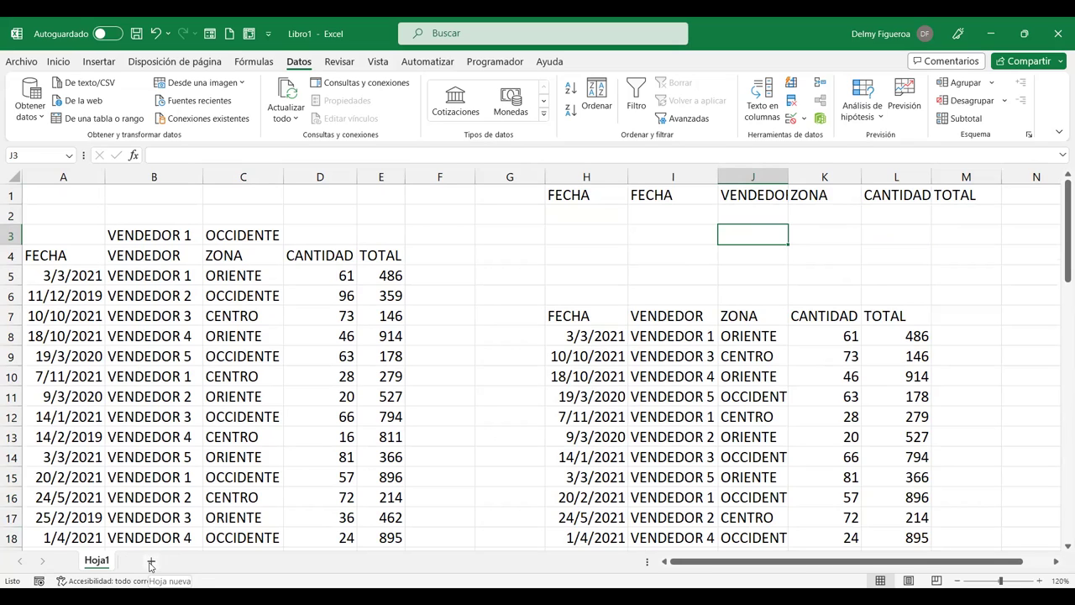
pyautogui.click(362, 270)
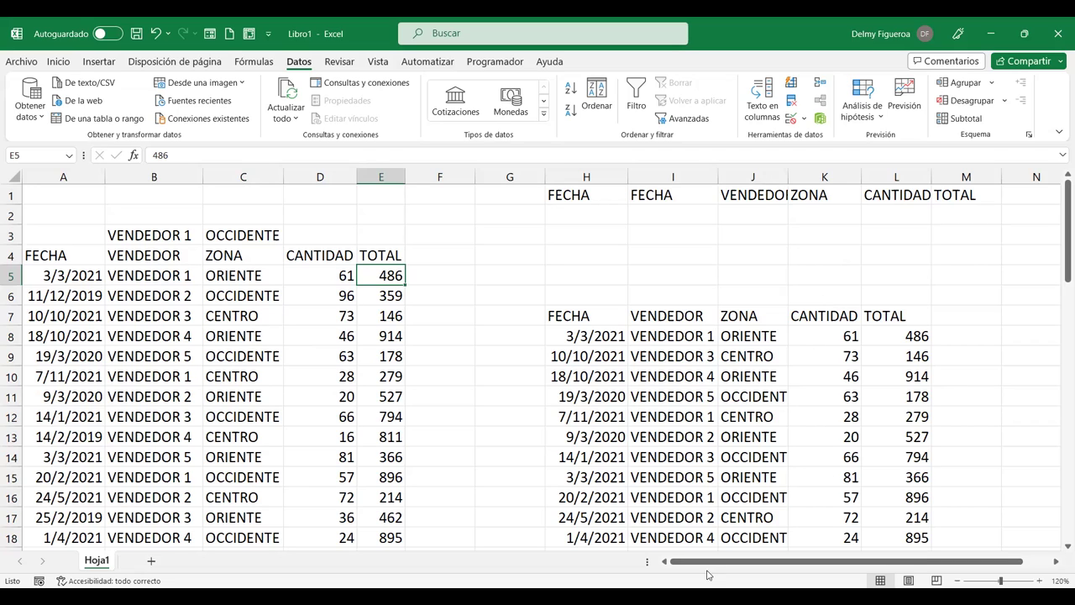
# - Page the sheet right and back, return to A1, and select part of the filtered results
pyautogui.click(1035, 566)
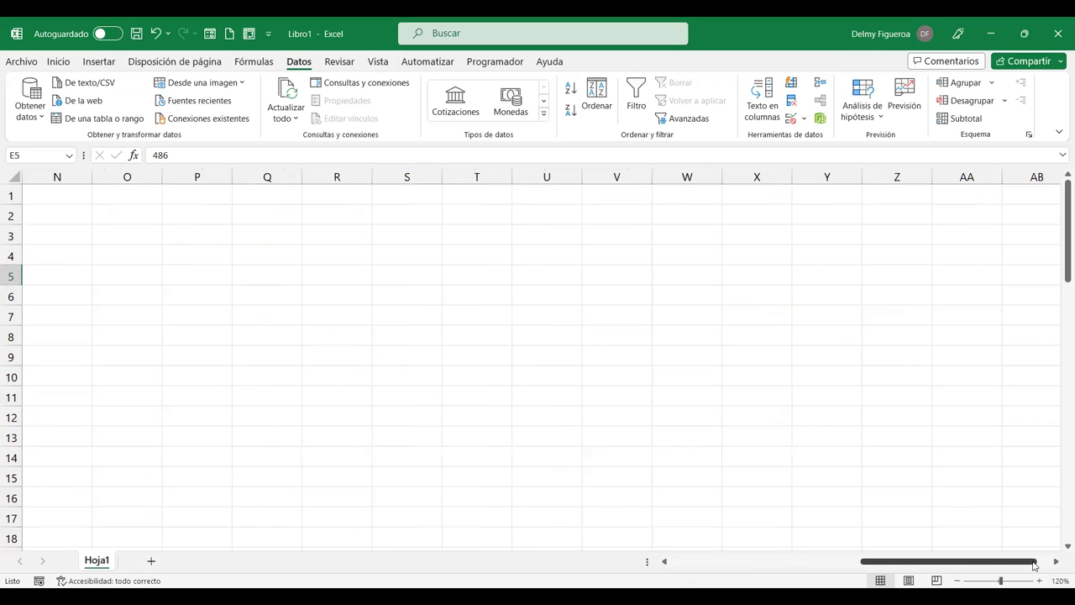
pyautogui.click(713, 562)
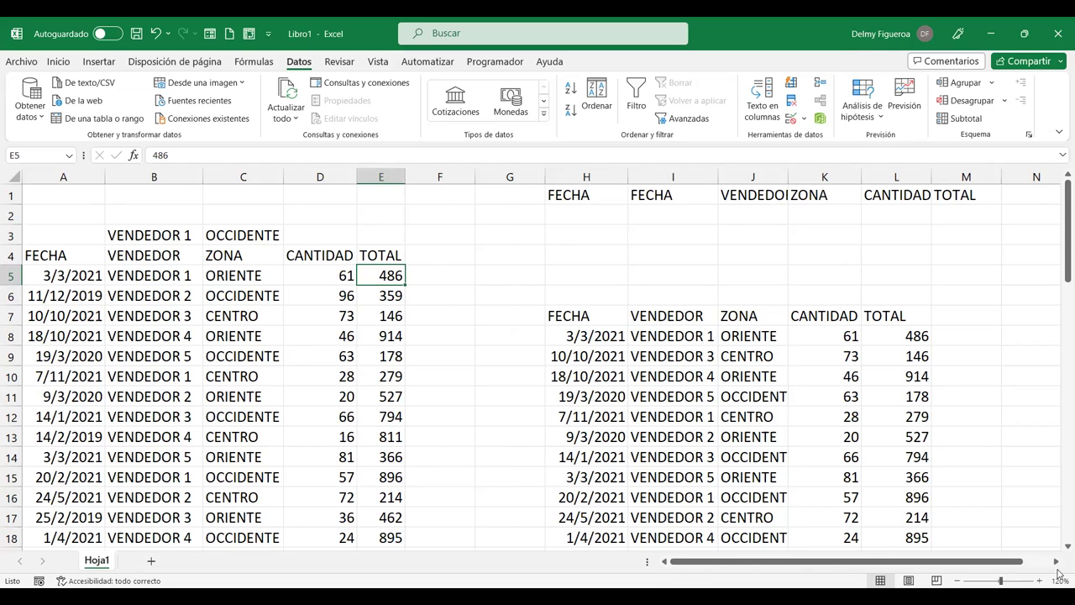
pyautogui.click(1044, 563)
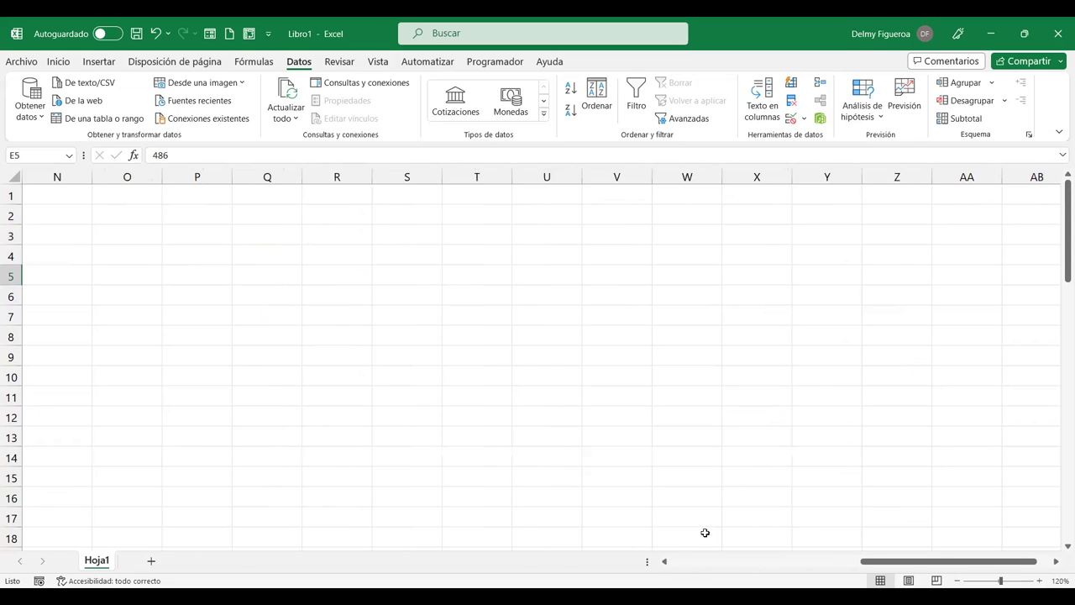
pyautogui.click(683, 562)
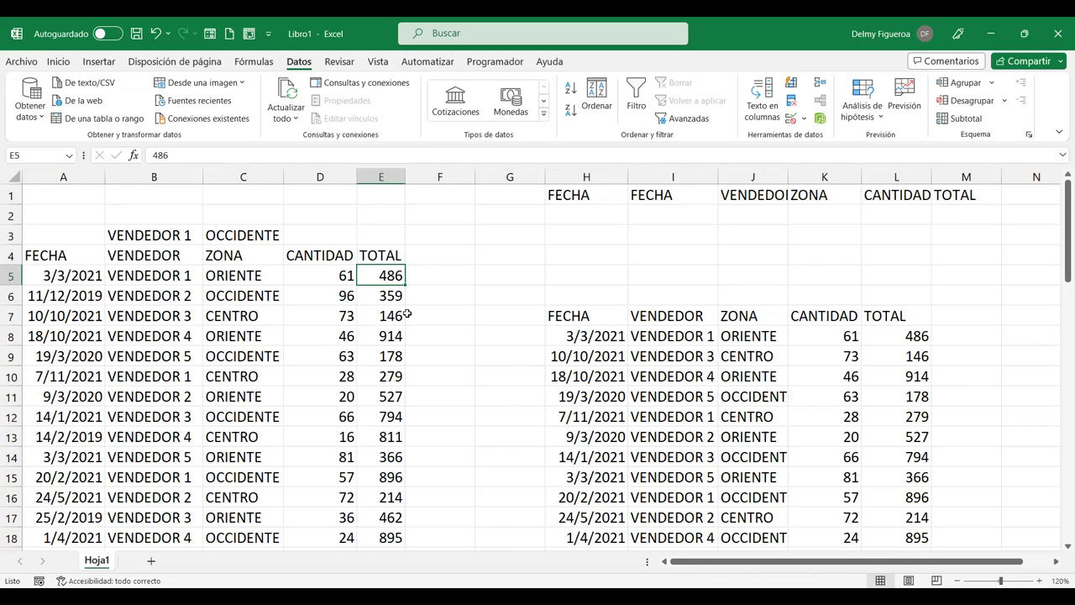
pyautogui.hotkey('ctrl', 'Home')
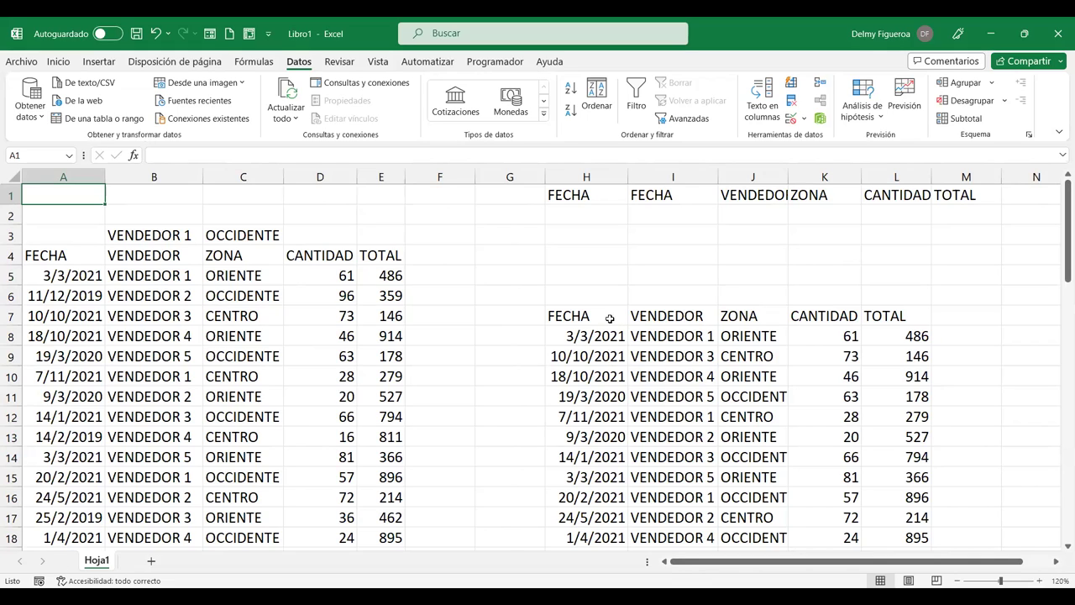
pyautogui.moveTo(619, 313)
pyautogui.mouseDown()
pyautogui.moveTo(923, 411)
pyautogui.moveTo(924, 481)
pyautogui.mouseUp()
# - Rename the sales data sheet to 'Base de datos'
pyautogui.click(778, 424)
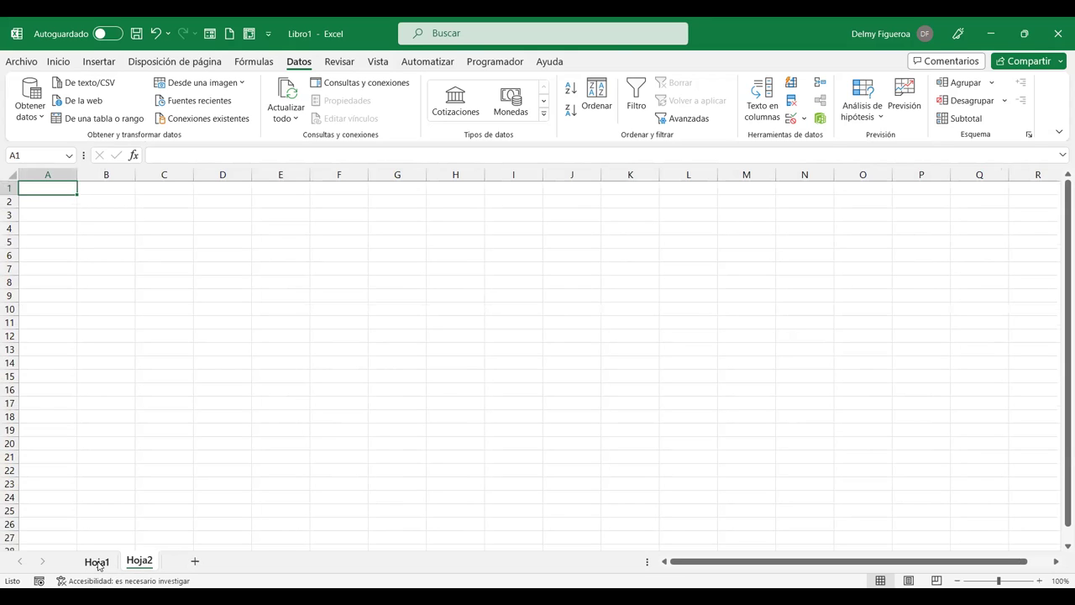
pyautogui.click(97, 564)
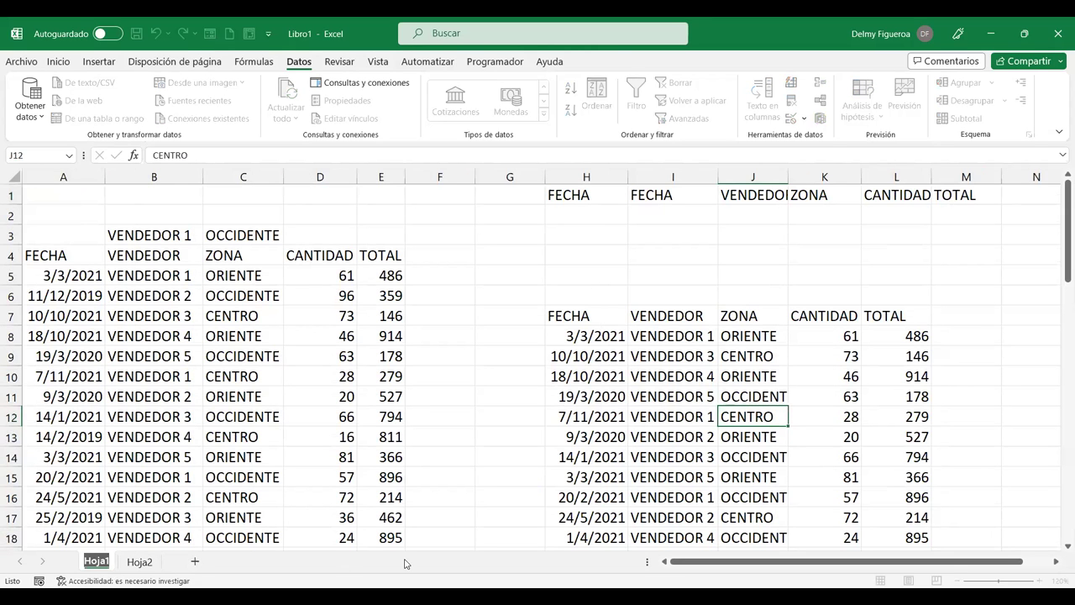
pyautogui.write('Base de datos')
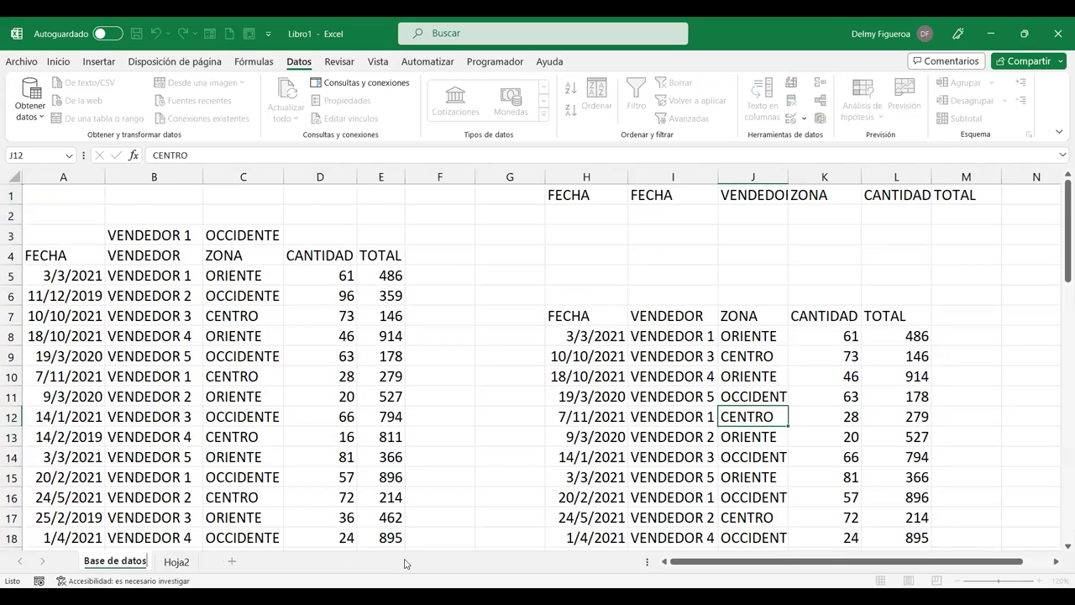
pyautogui.press('Return')
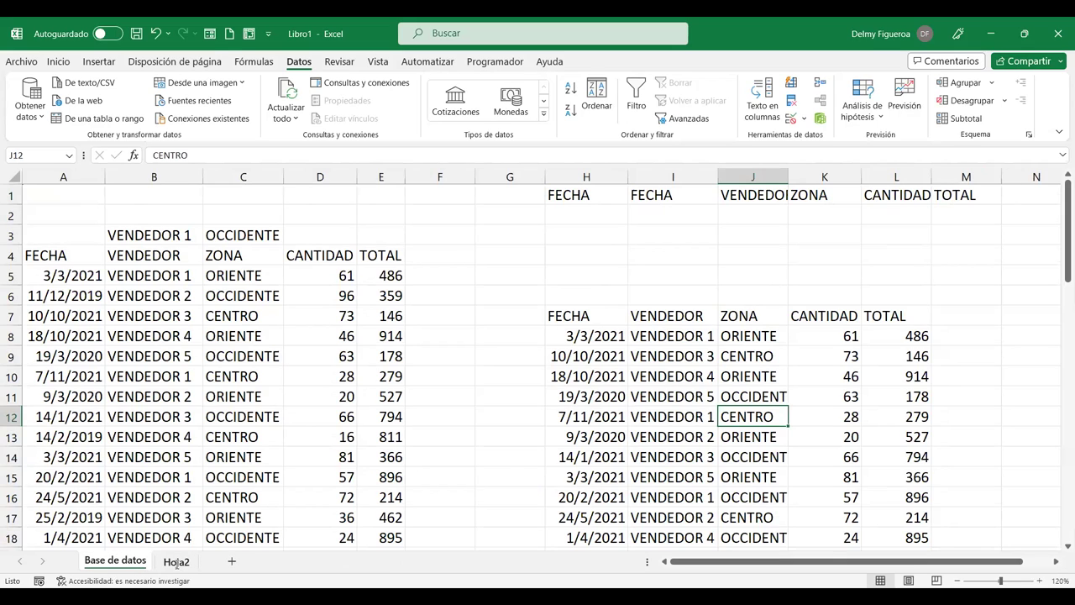
# - Rename the second sheet to 'Criterios', replacing the first attempt 'Filtros'
pyautogui.doubleClick(174, 562)
pyautogui.write('Filtros')
pyautogui.press('Return')
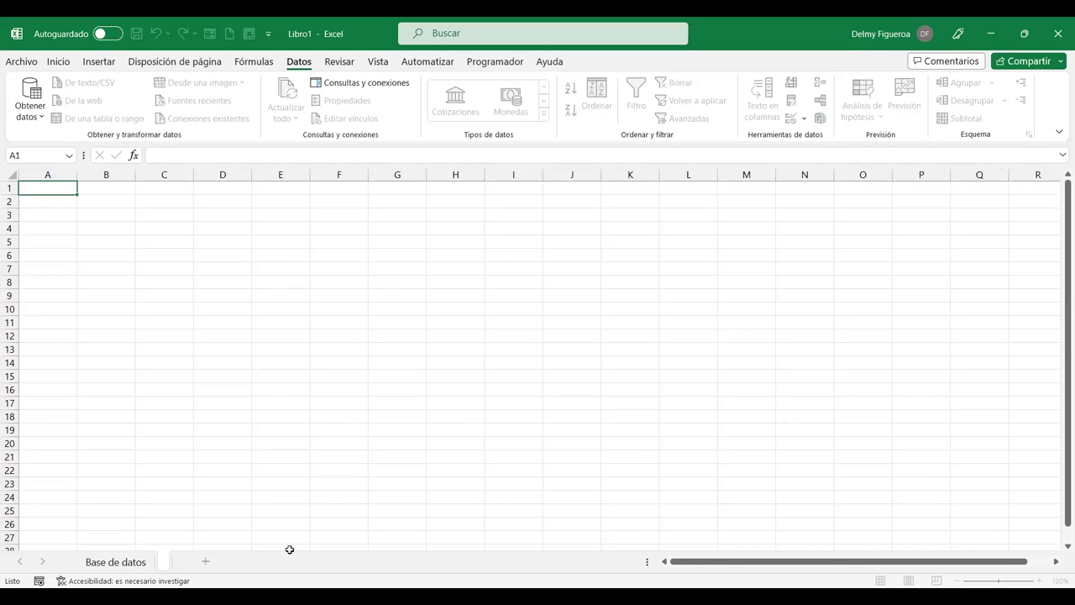
pyautogui.write('Criterios')
pyautogui.press('Return')
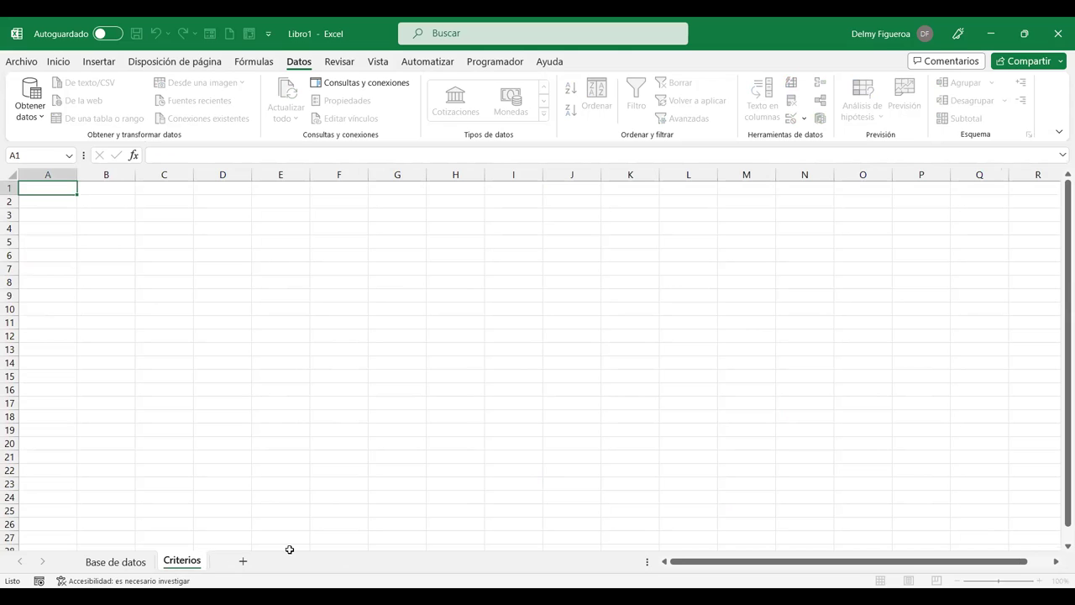
pyautogui.click(92, 568)
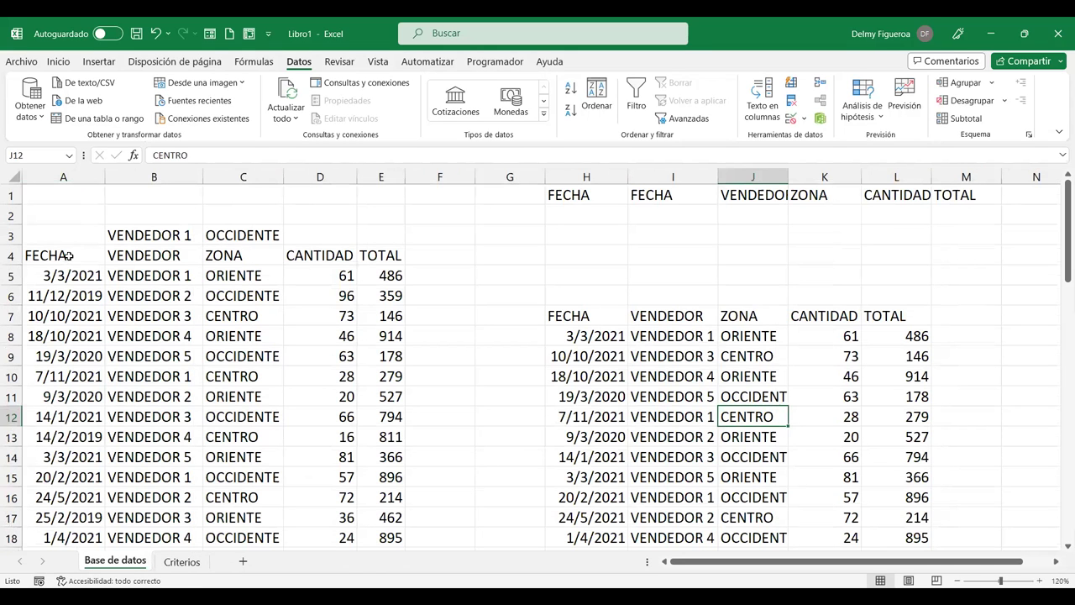
pyautogui.moveTo(68, 257); pyautogui.dragTo(378, 333)
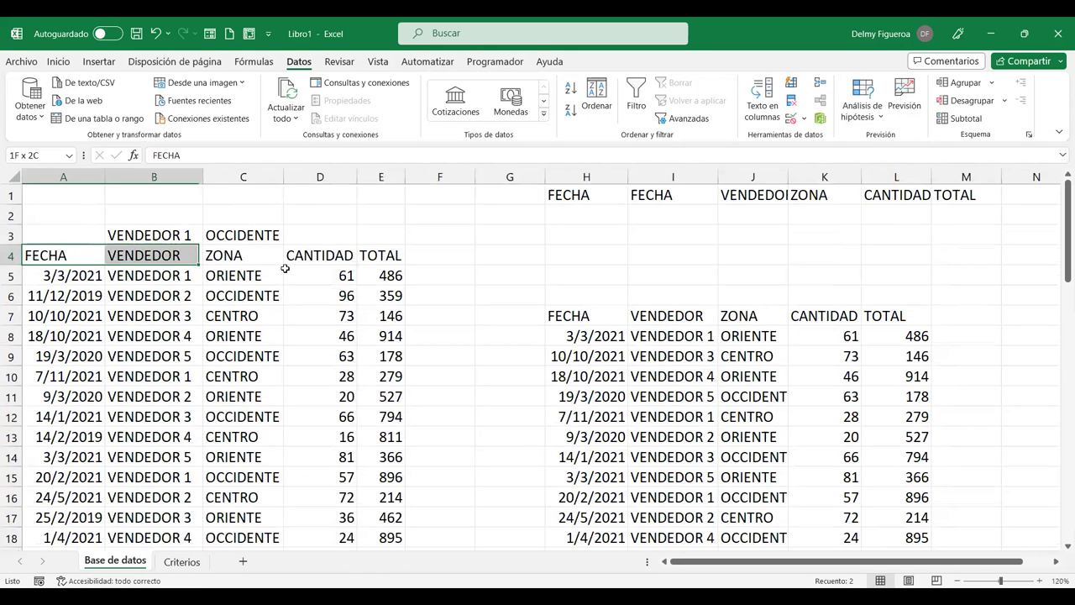
pyautogui.click(68, 256)
pyautogui.hotkey('ctrl', 'shift', 'Right')
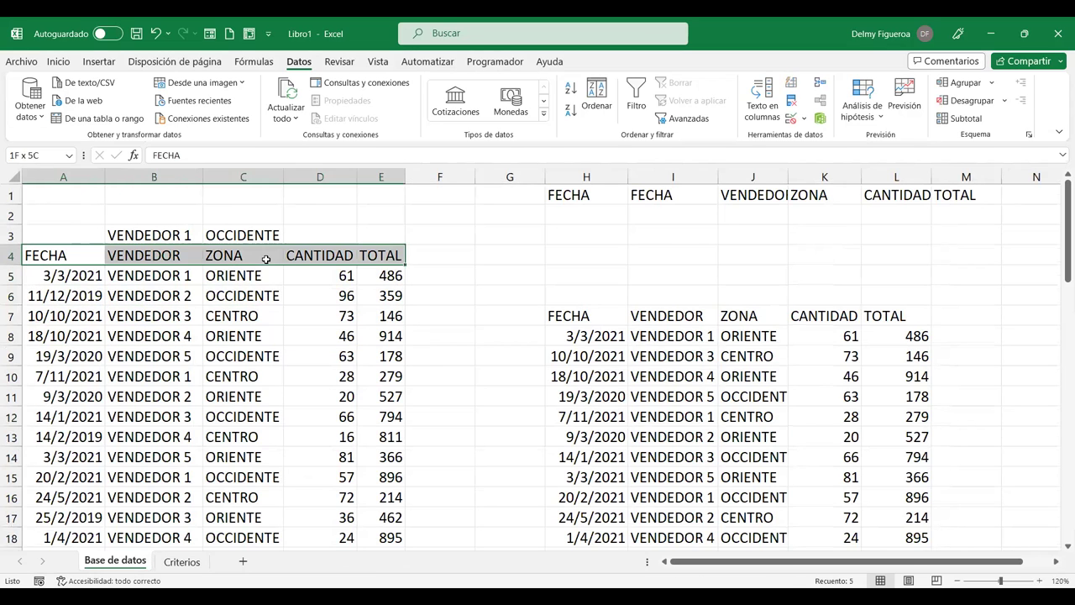
pyautogui.hotkey('ctrl', 'shift', 'Down')
pyautogui.press('Left')
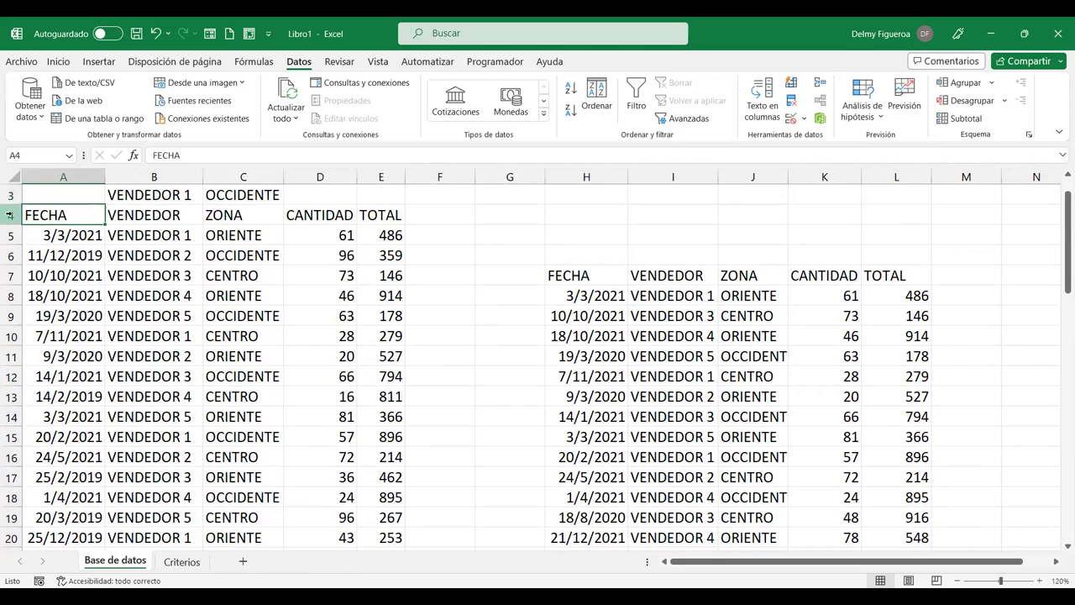
pyautogui.moveTo(76, 213)
pyautogui.mouseDown()
pyautogui.moveTo(372, 363)
pyautogui.moveTo(374, 546)
pyautogui.mouseUp()
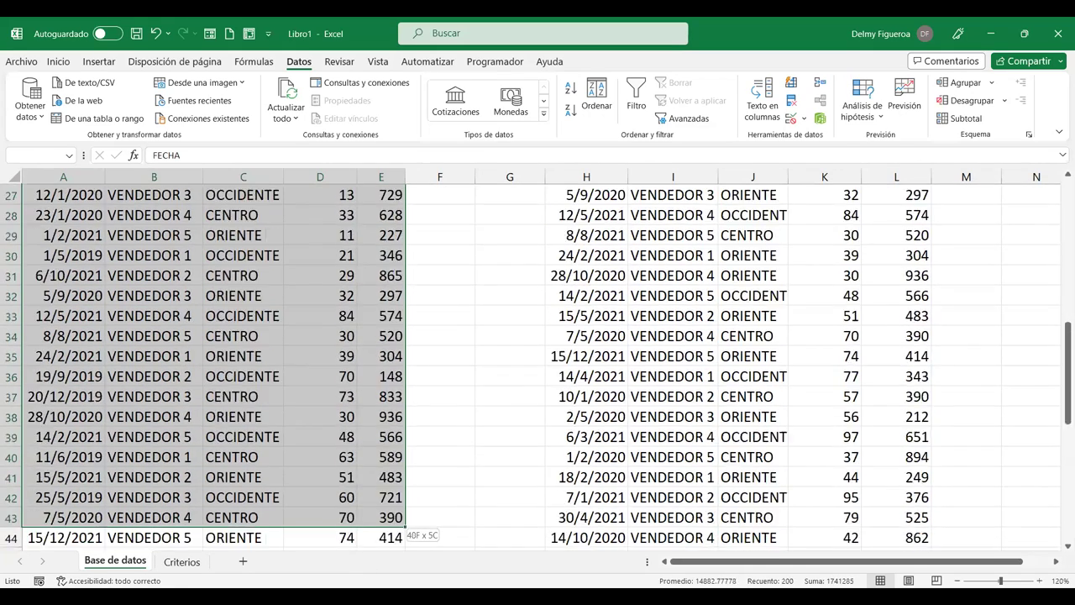
pyautogui.moveTo(374, 546); pyautogui.dragTo(405, 533)
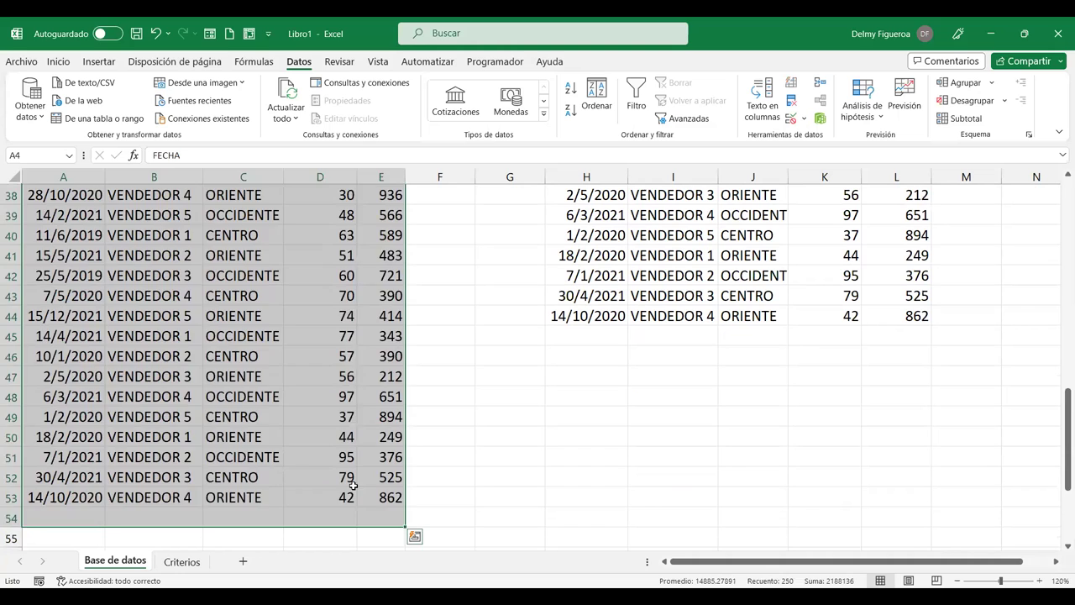
pyautogui.click(354, 484)
pyautogui.hotkey('ctrl', 'Home')
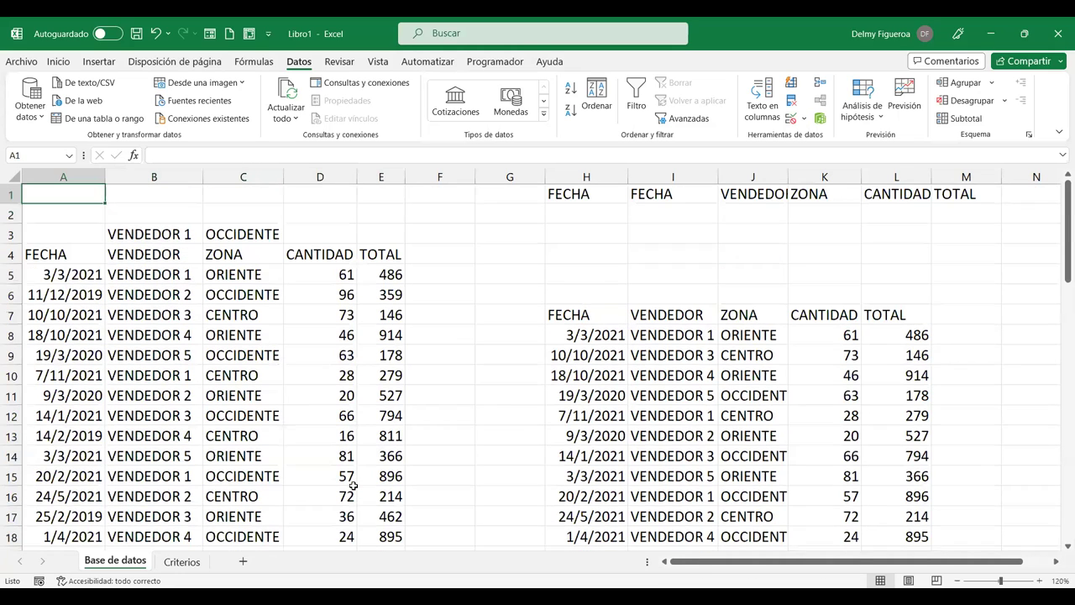
pyautogui.click(85, 256)
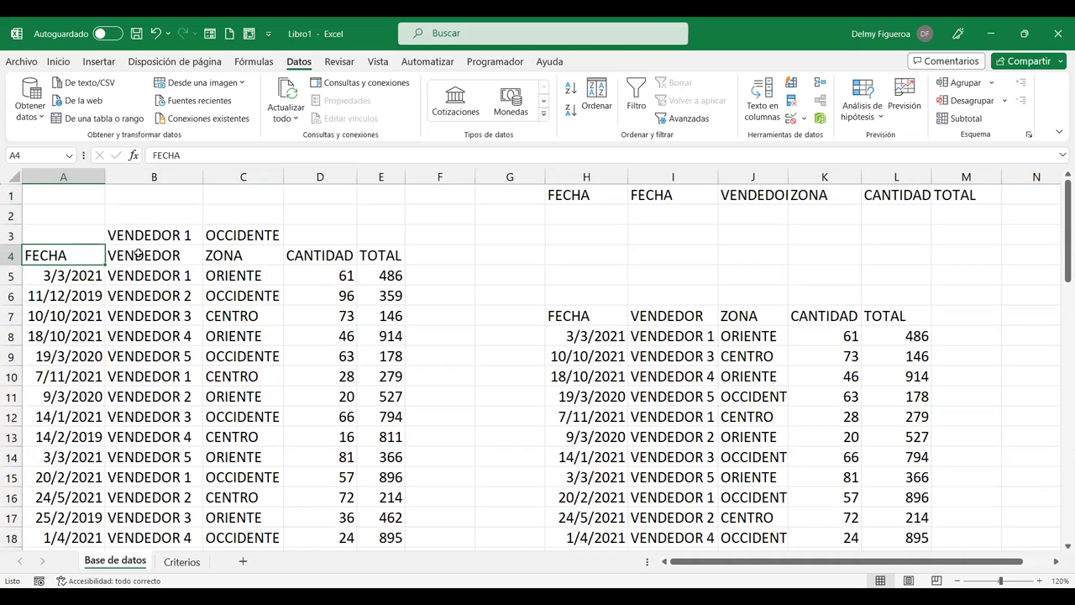
pyautogui.hotkey('ctrl', 'shift', 'Right')
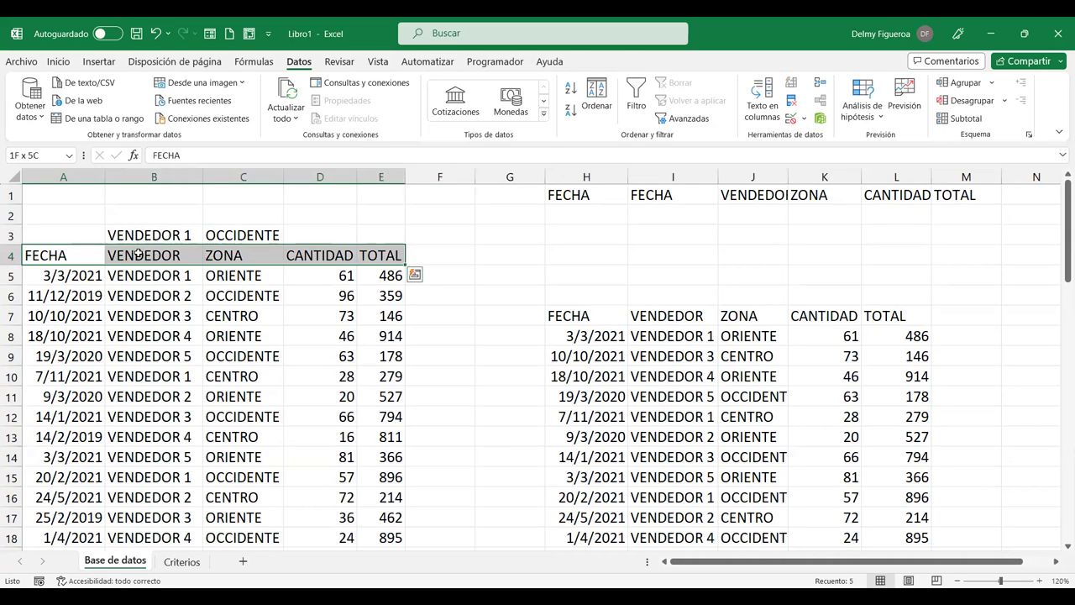
pyautogui.hotkey('ctrl', 'shift', 'Down')
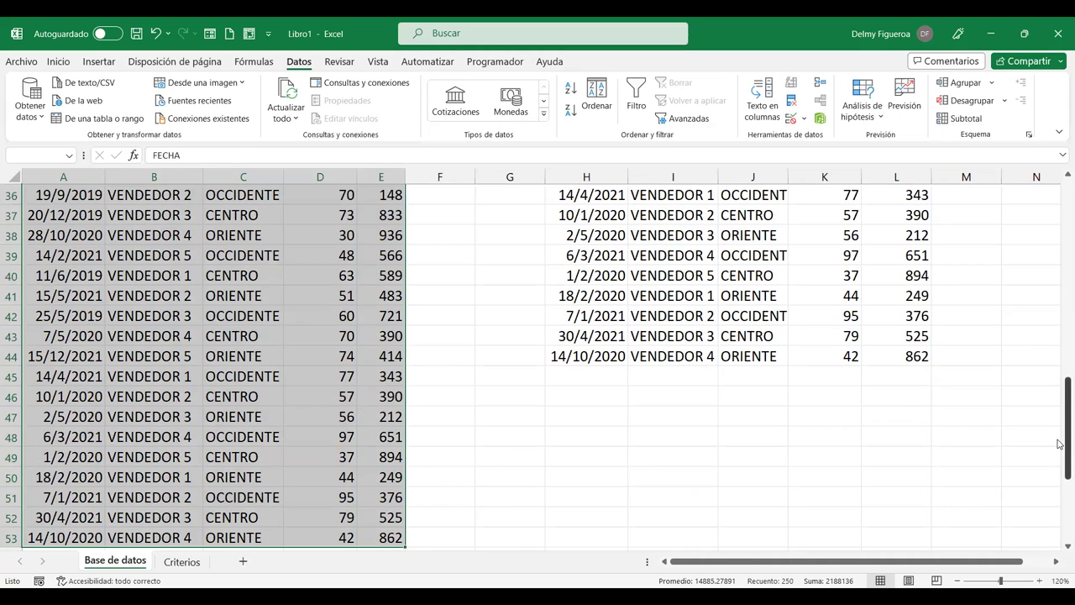
pyautogui.moveTo(1061, 443); pyautogui.dragTo(1063, 247)
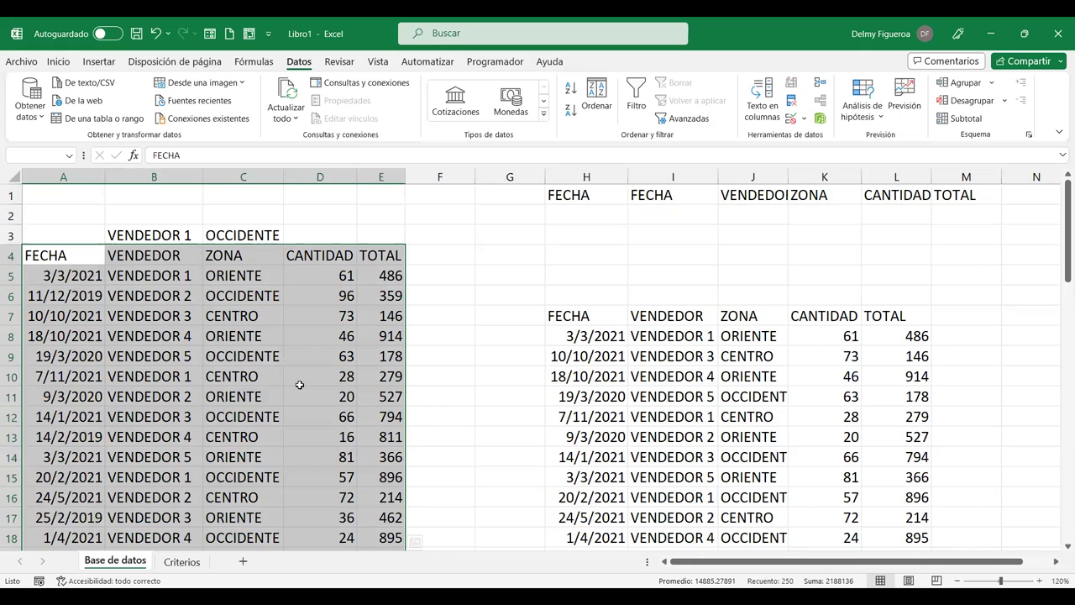
# - Increase the font size of the whole Criterios sheet by two steps
pyautogui.click(182, 561)
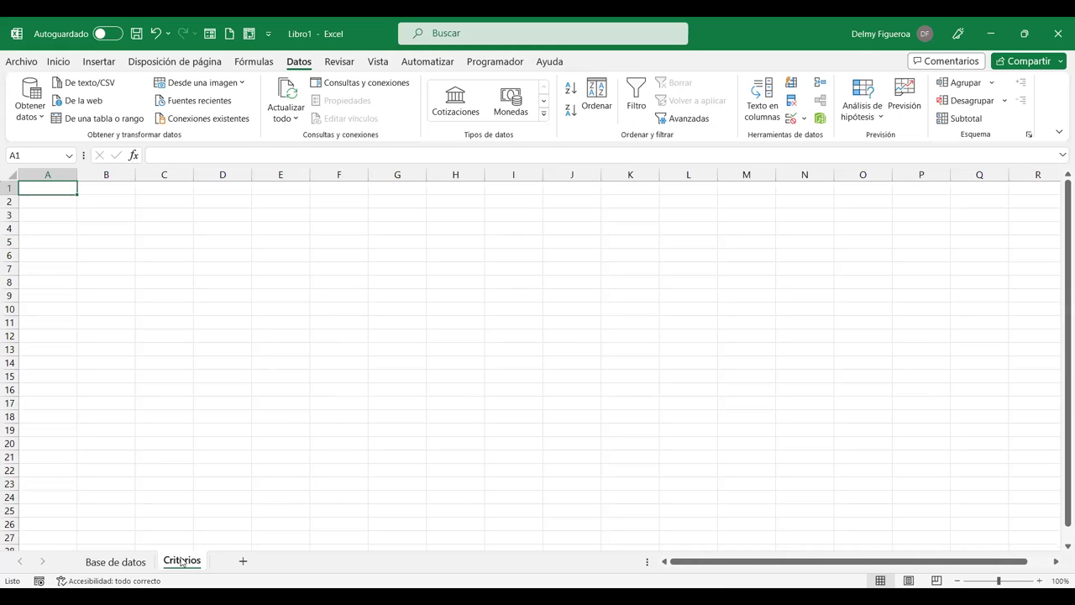
pyautogui.click(8, 173)
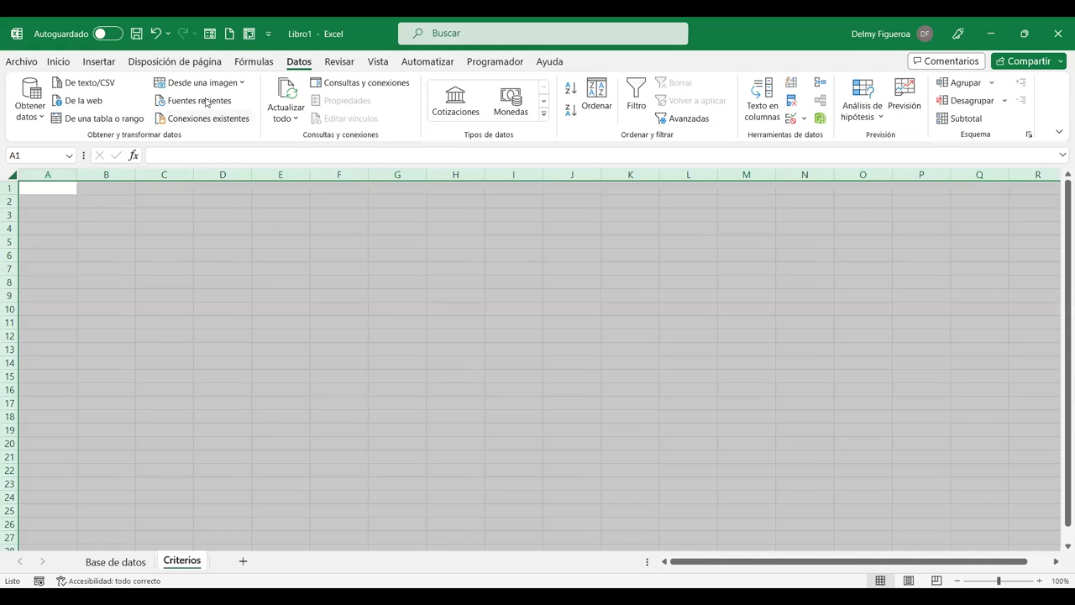
pyautogui.click(64, 62)
pyautogui.click(210, 87)
pyautogui.click(210, 88)
pyautogui.scroll(2, 538, 361)
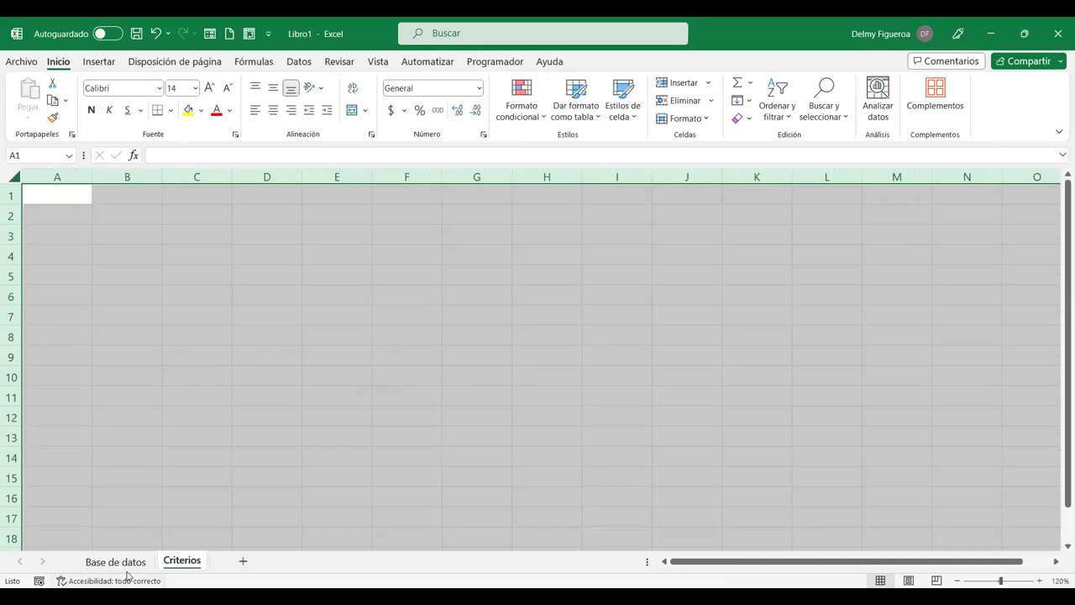
# - Copy the FECHA–TOTAL headers from Base de datos row 4 and paste them at Criterios C3
pyautogui.click(118, 561)
pyautogui.moveTo(598, 193); pyautogui.dragTo(939, 208)
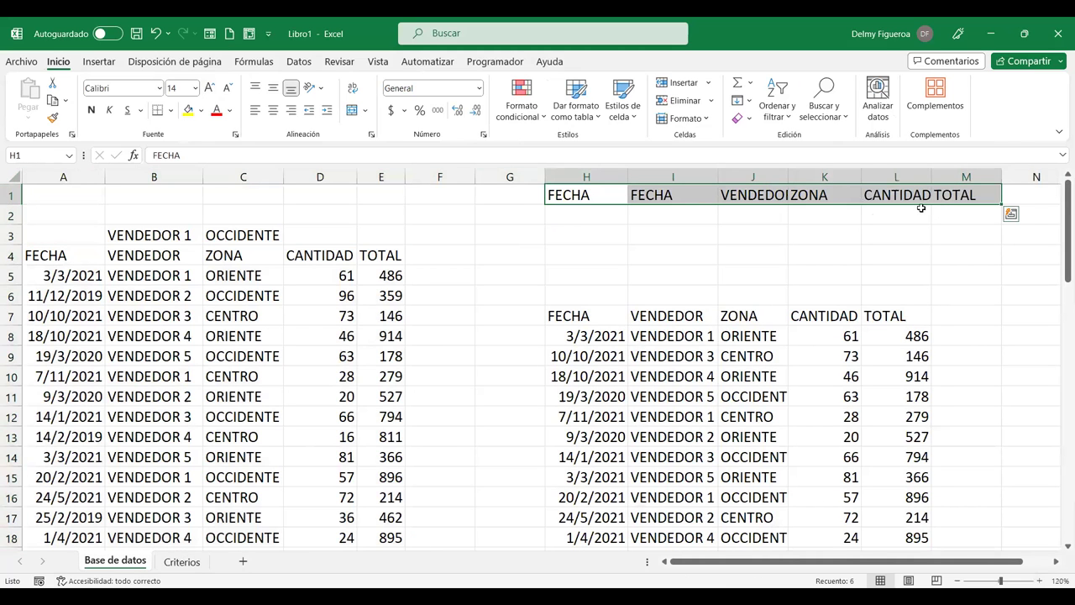
pyautogui.moveTo(55, 255); pyautogui.dragTo(370, 255)
pyautogui.hotkey('ctrl', 'c')
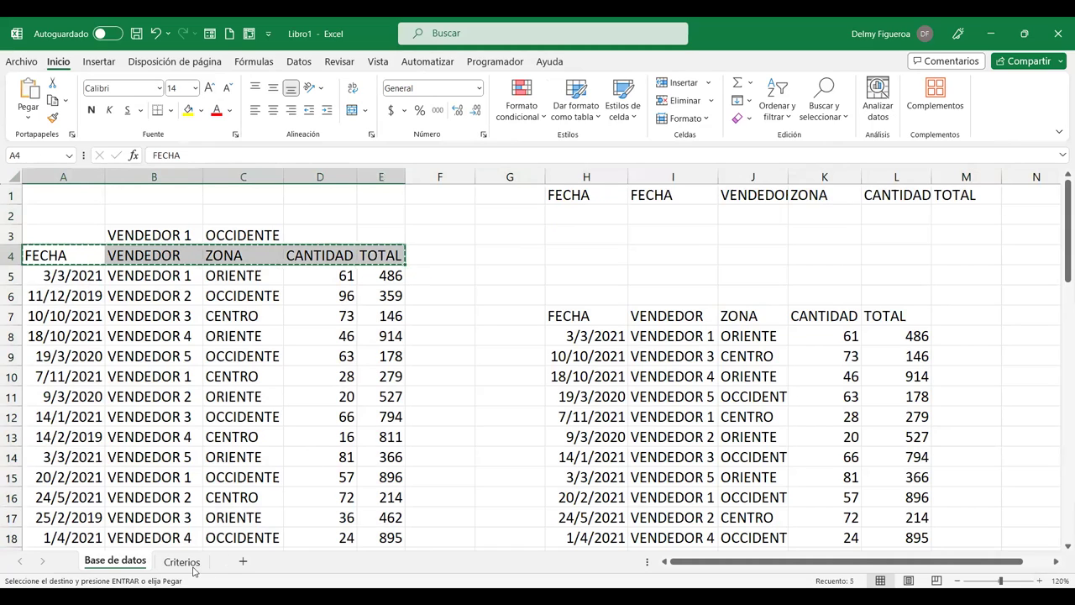
pyautogui.click(184, 562)
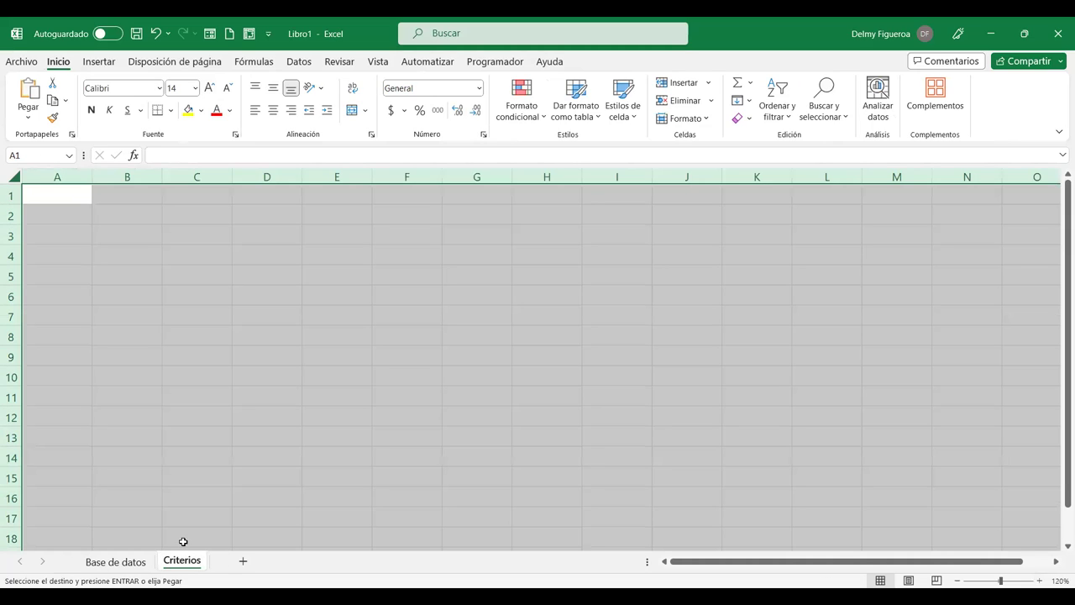
pyautogui.click(132, 563)
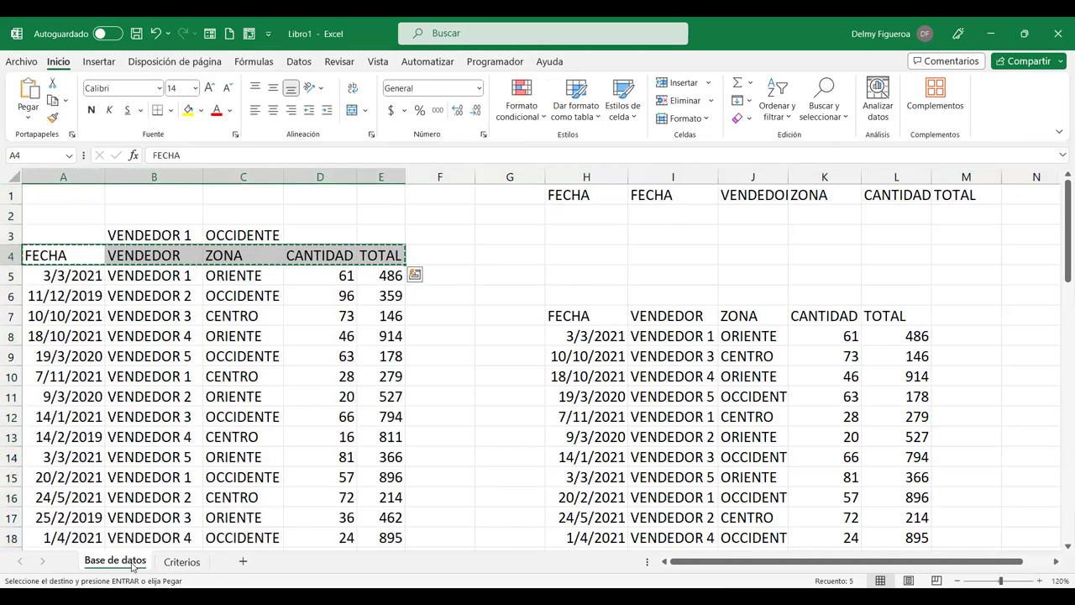
pyautogui.click(183, 562)
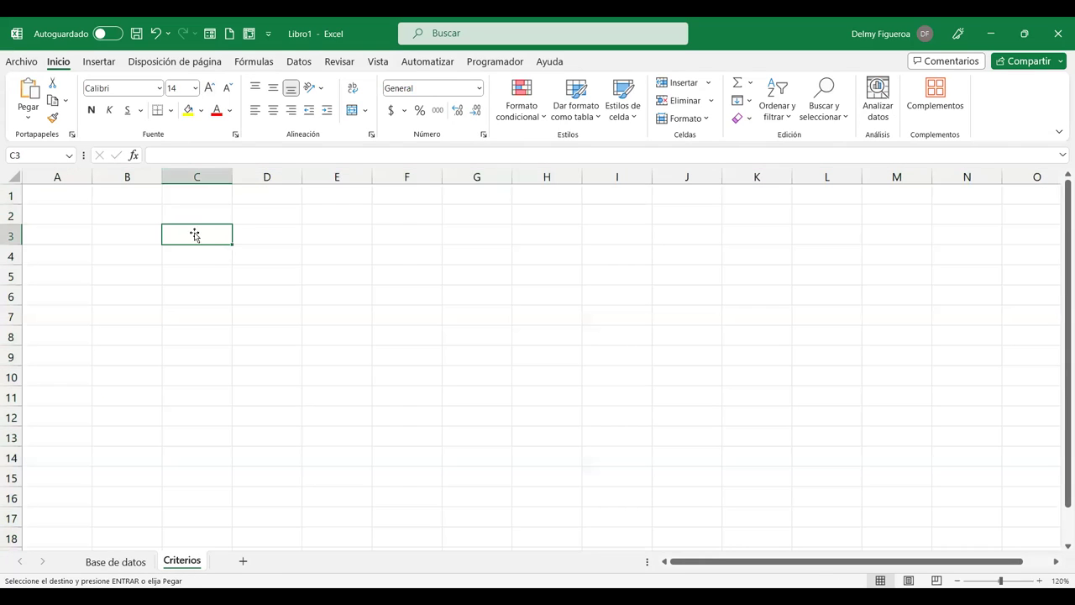
pyautogui.click(195, 234)
pyautogui.hotkey('ctrl', 'v')
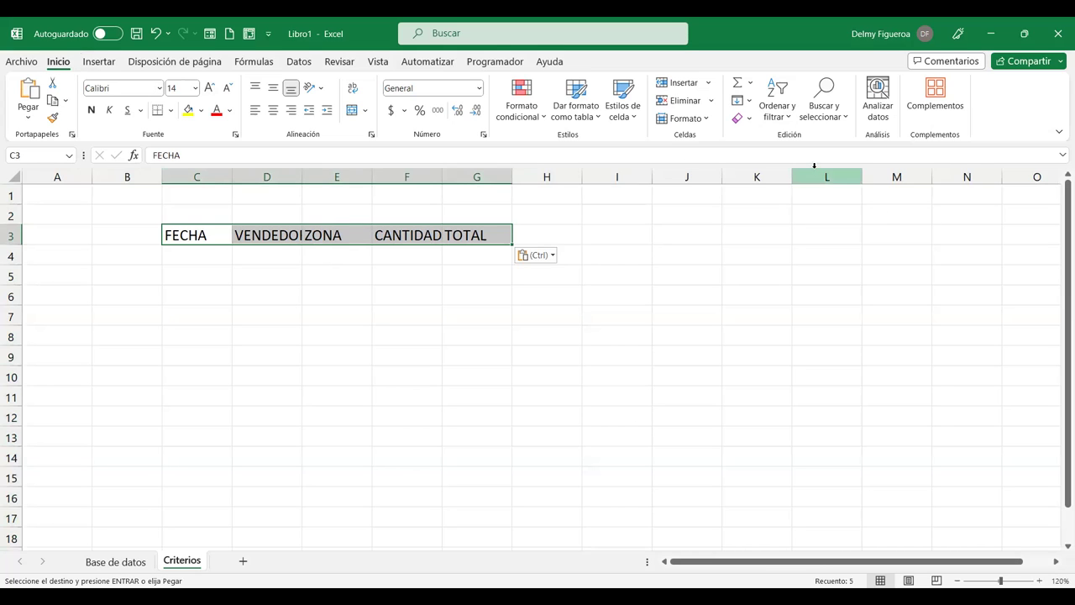
# - Autofit columns C to G, then widen them so VENDEDOR shows fully
pyautogui.click(708, 122)
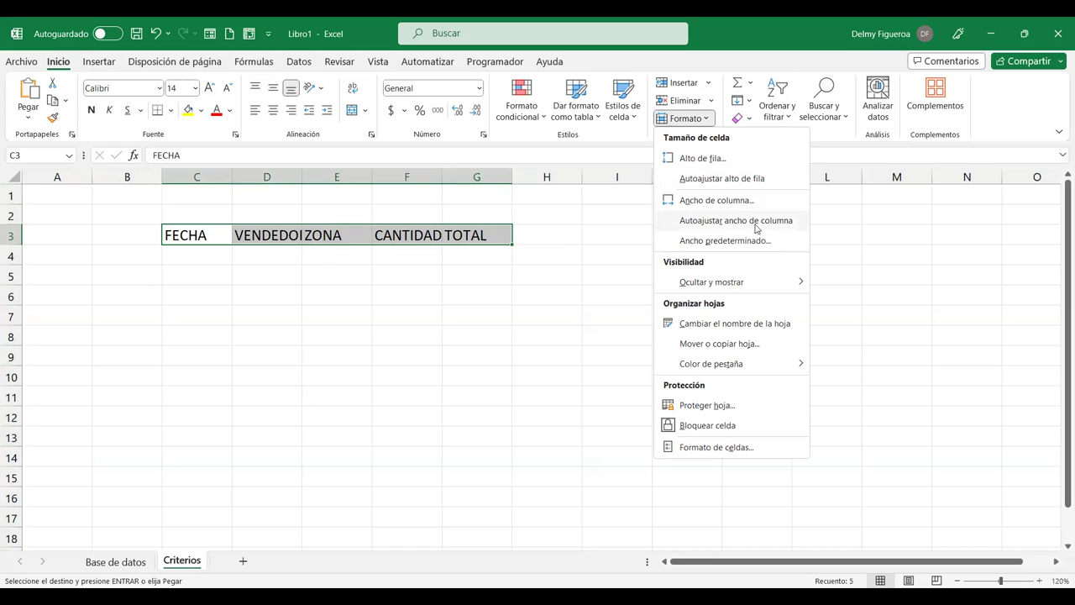
pyautogui.click(775, 222)
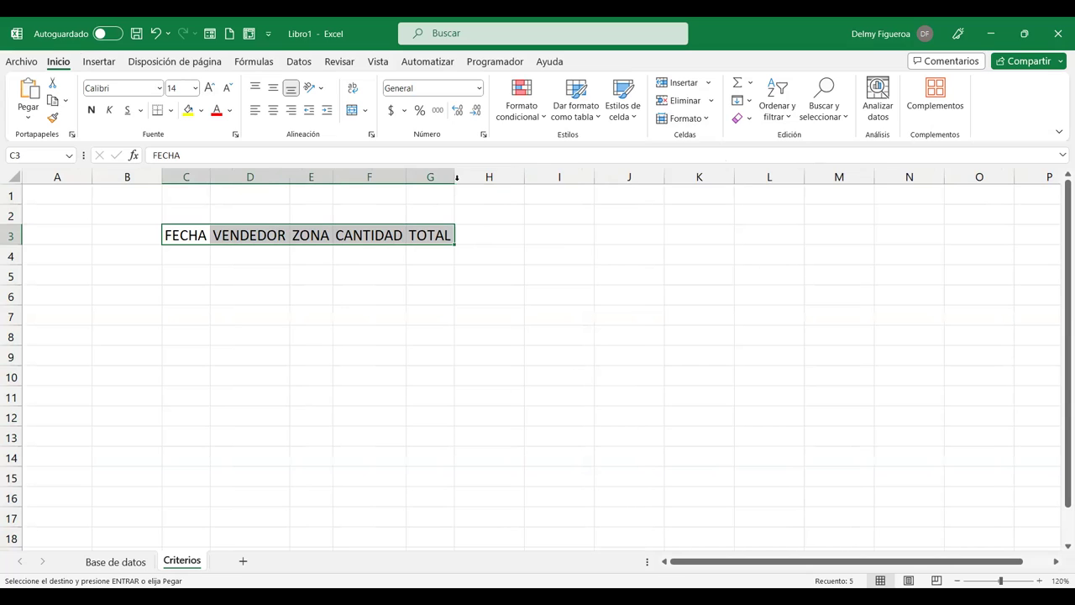
pyautogui.moveTo(457, 177); pyautogui.dragTo(477, 177)
pyautogui.moveTo(301, 175); pyautogui.dragTo(312, 176)
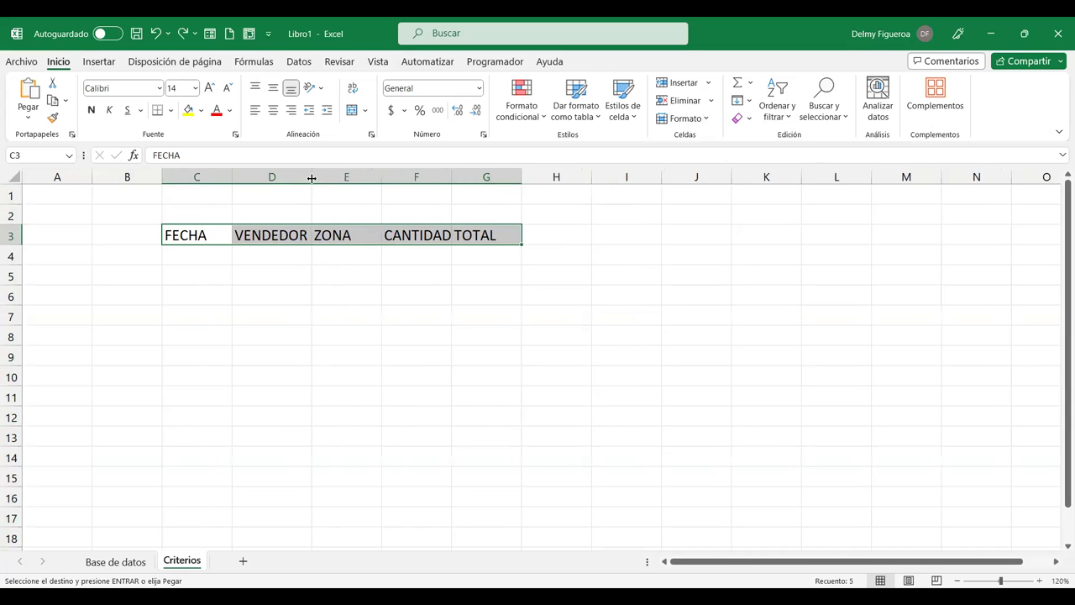
pyautogui.click(206, 255)
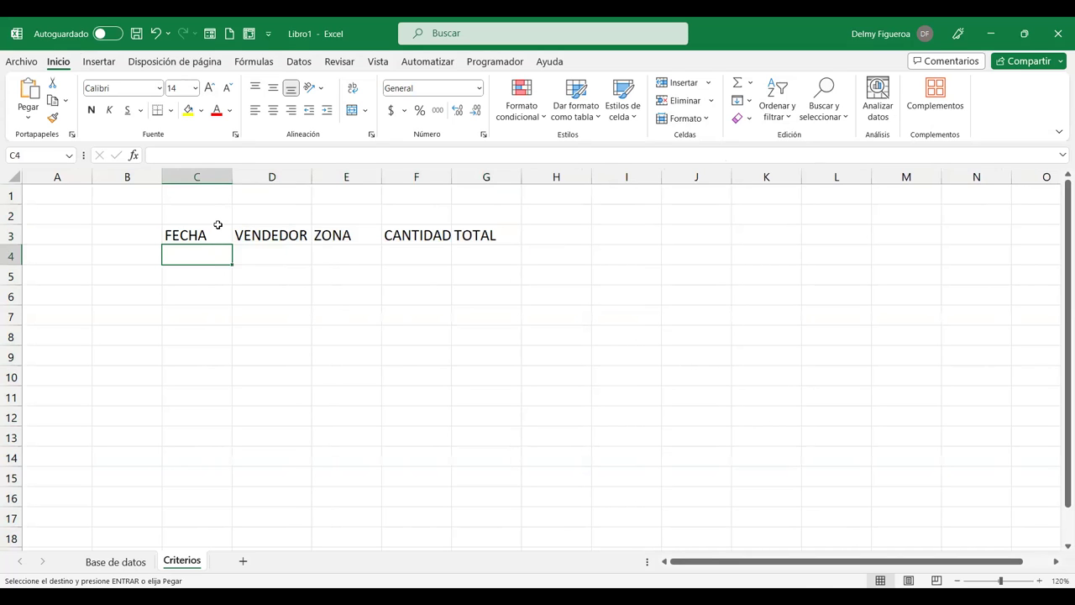
pyautogui.click(135, 562)
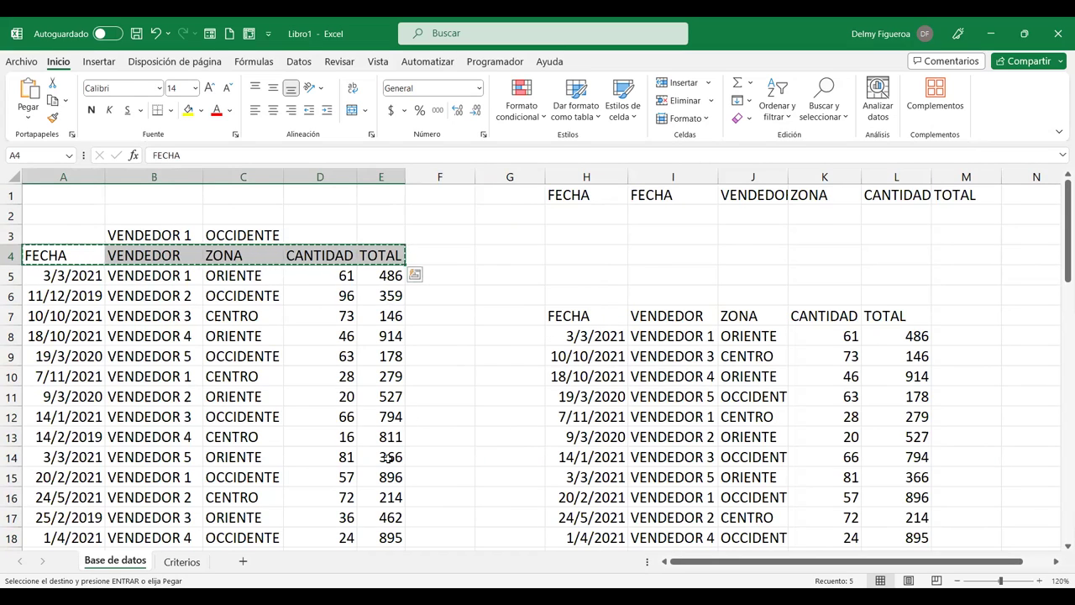
pyautogui.click(168, 565)
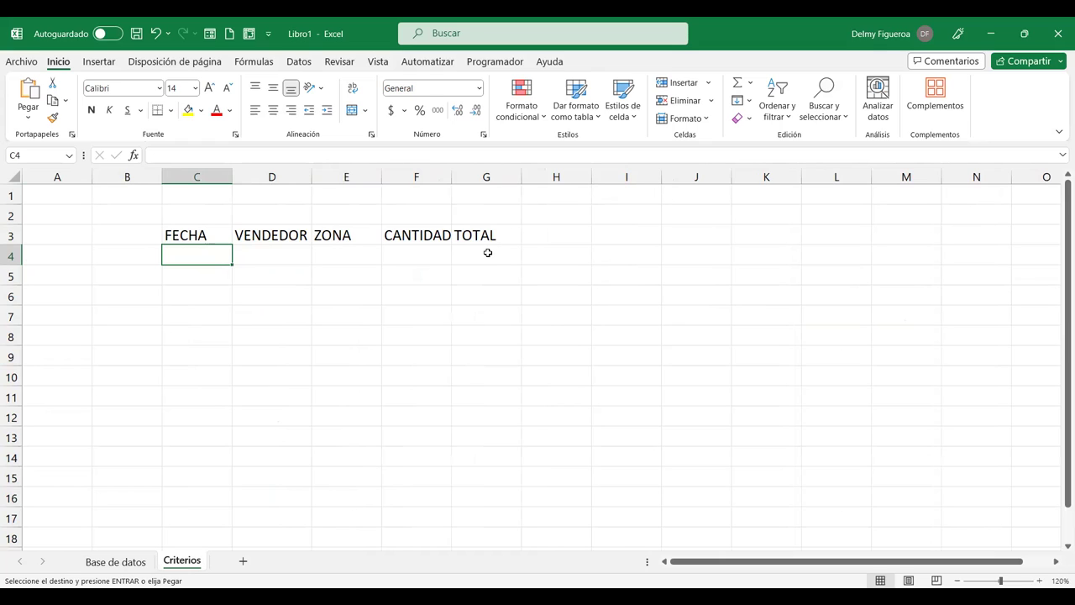
pyautogui.click(487, 253)
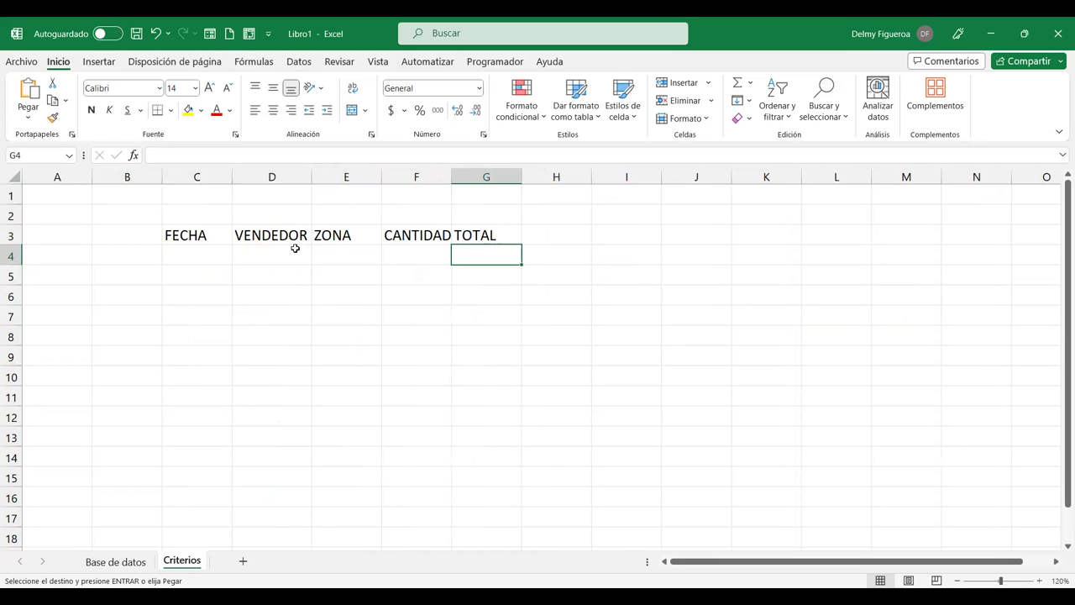
pyautogui.click(129, 564)
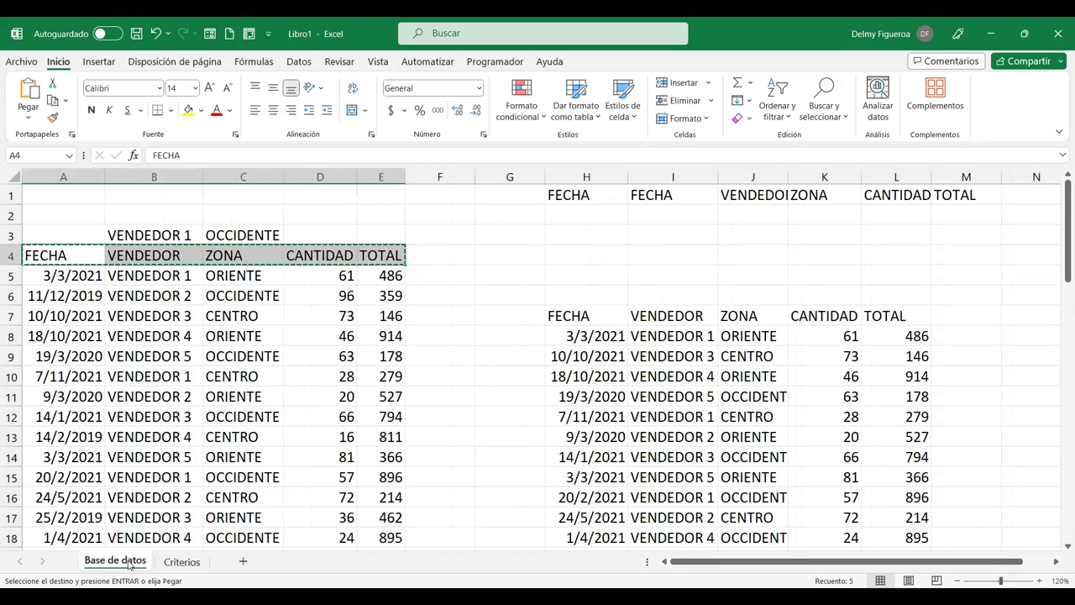
pyautogui.click(382, 275)
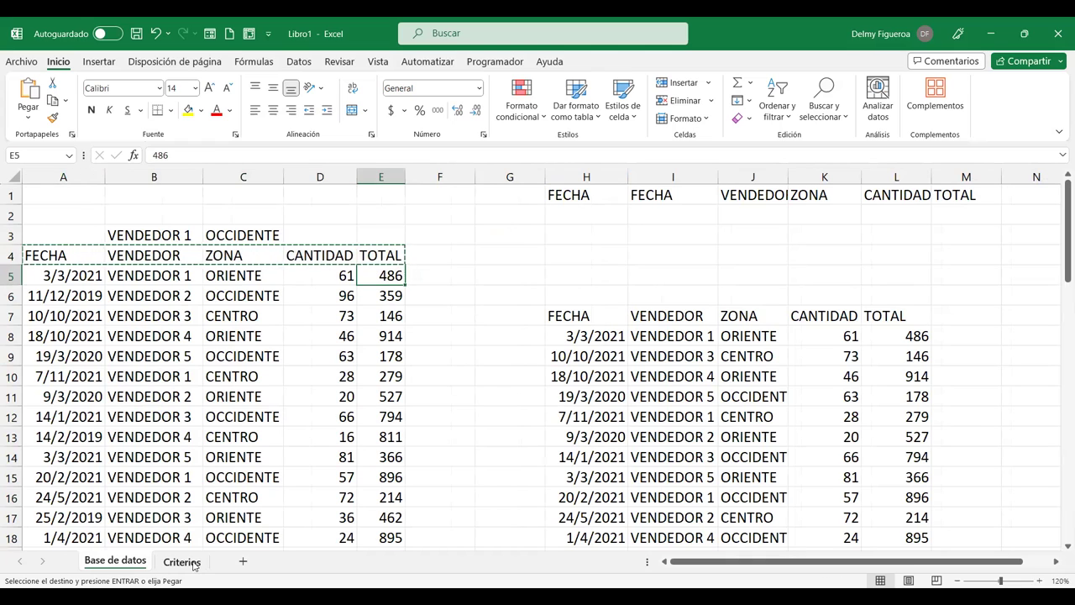
pyautogui.click(194, 565)
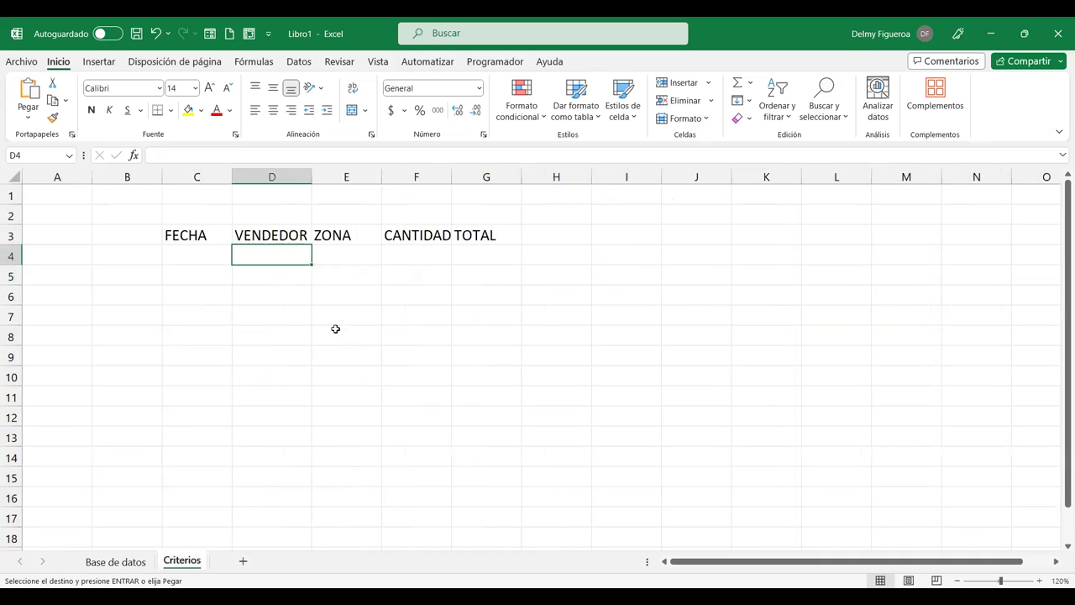
pyautogui.click(485, 253)
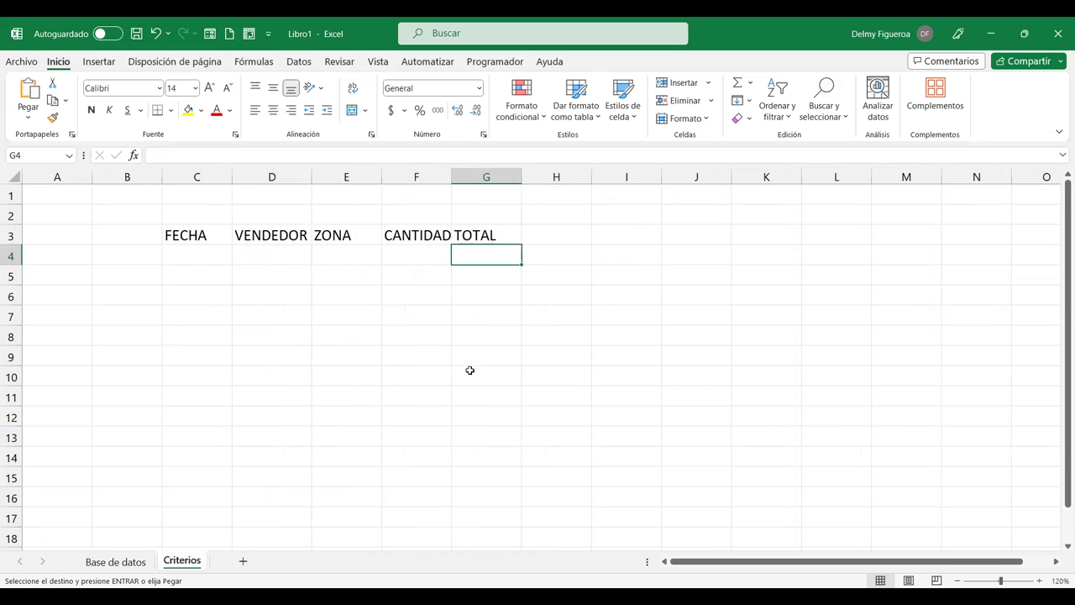
pyautogui.click(104, 563)
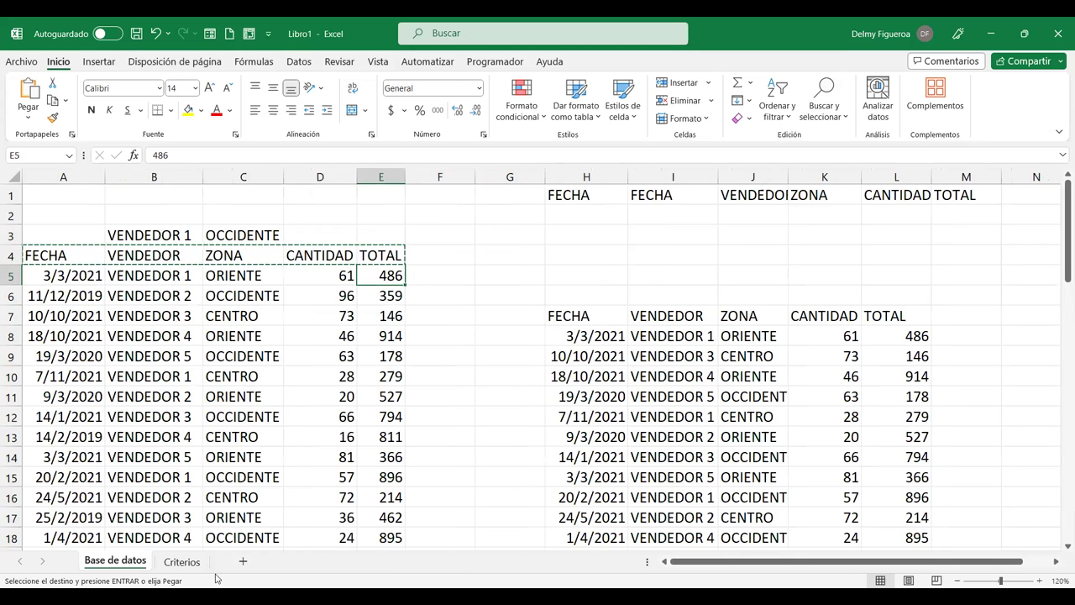
pyautogui.click(177, 561)
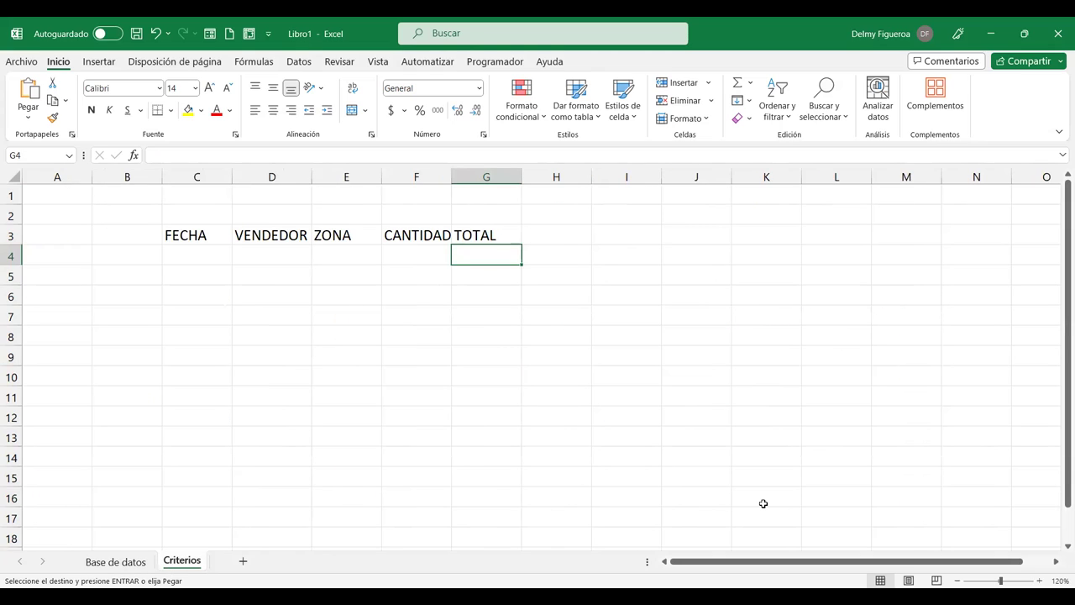
# - Enter >300 in G4 and <500 in G5 under TOTAL, correcting the mistyped <50
pyautogui.write('>300')
pyautogui.press('Return')
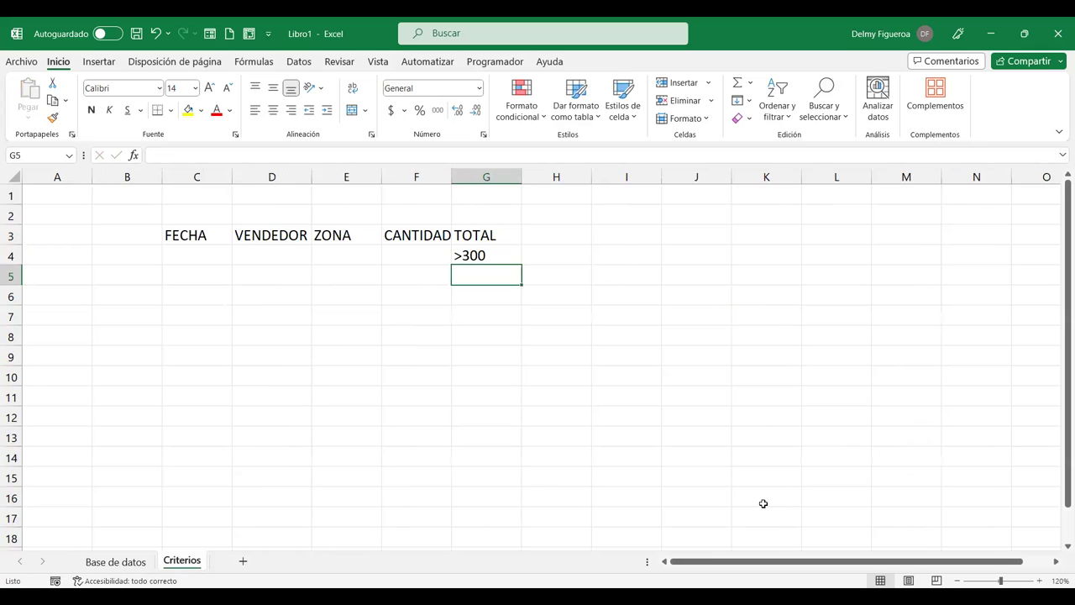
pyautogui.write('<50')
pyautogui.press('Return')
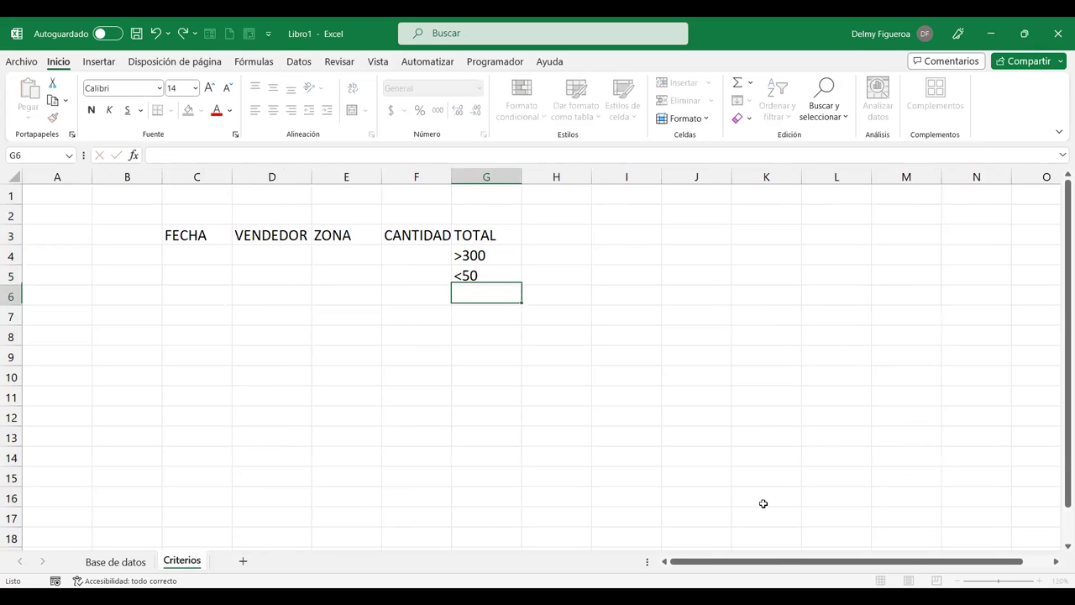
pyautogui.press('Return')
pyautogui.press('Up')
pyautogui.press('Up')
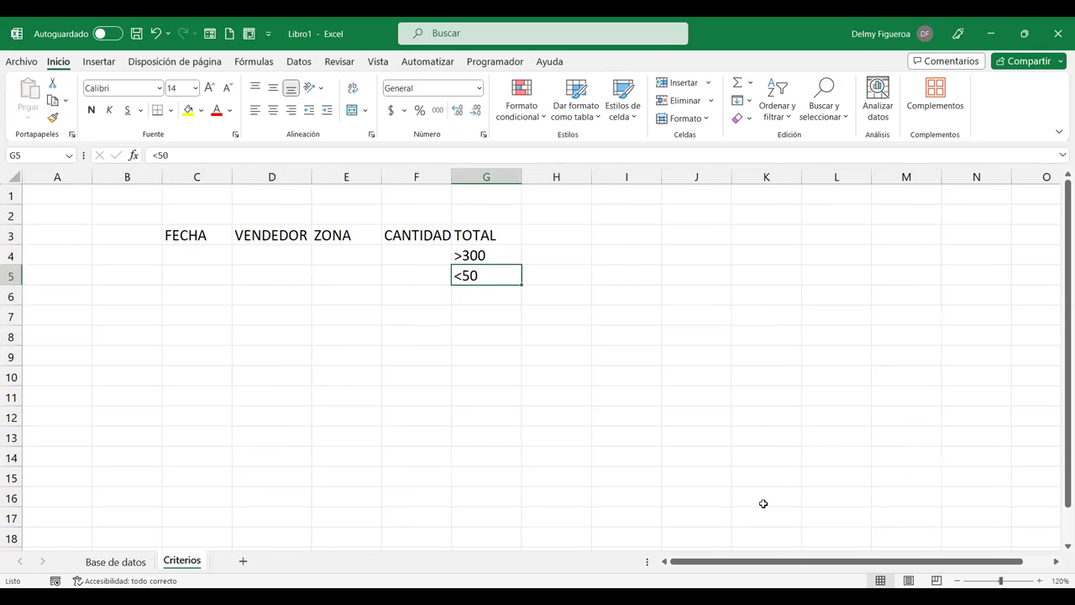
pyautogui.press('F2')
pyautogui.write('0')
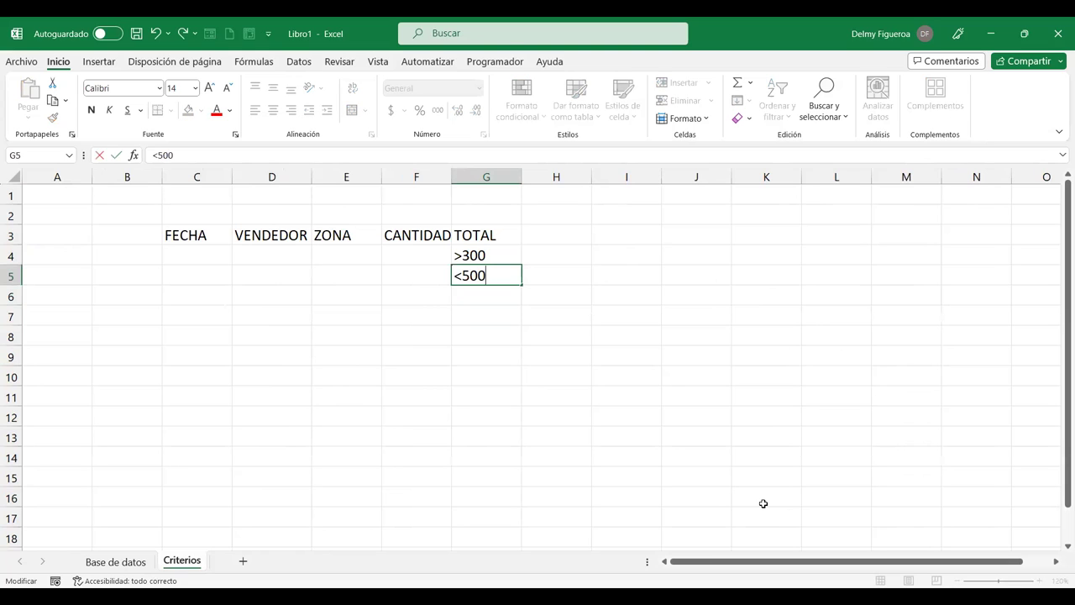
pyautogui.press('Return')
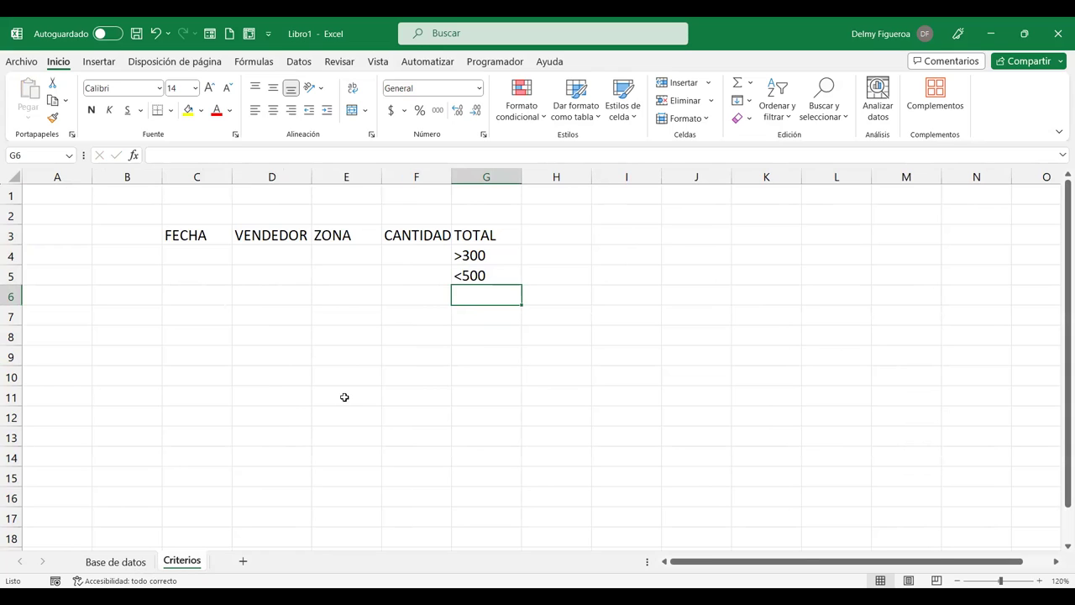
pyautogui.click(189, 335)
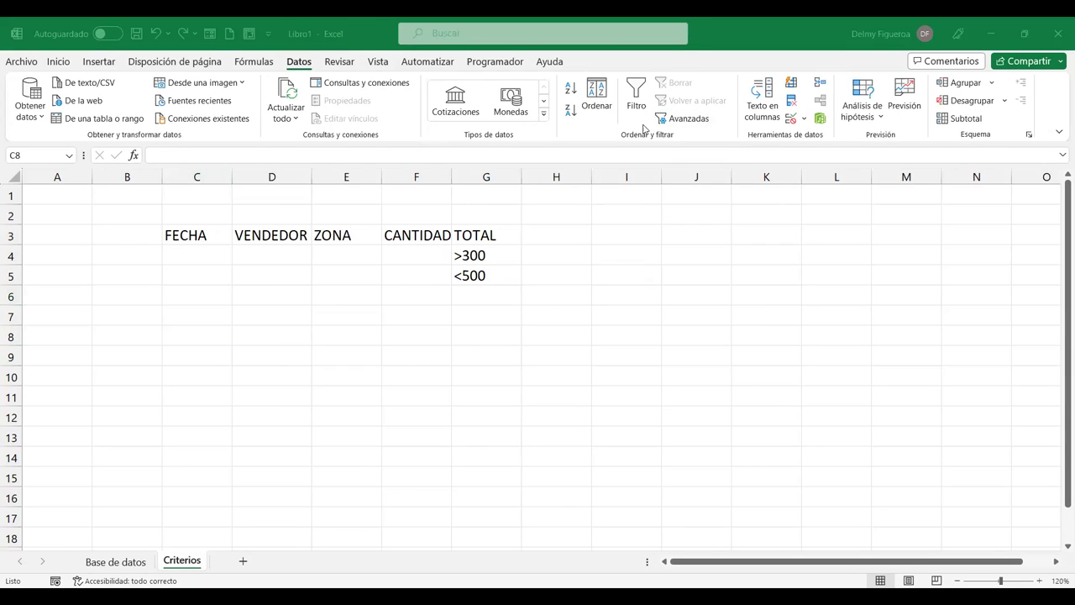
# - Set up an advanced filter that copies elsewhere, with list range Base de datos A4:E53
pyautogui.click(704, 126)
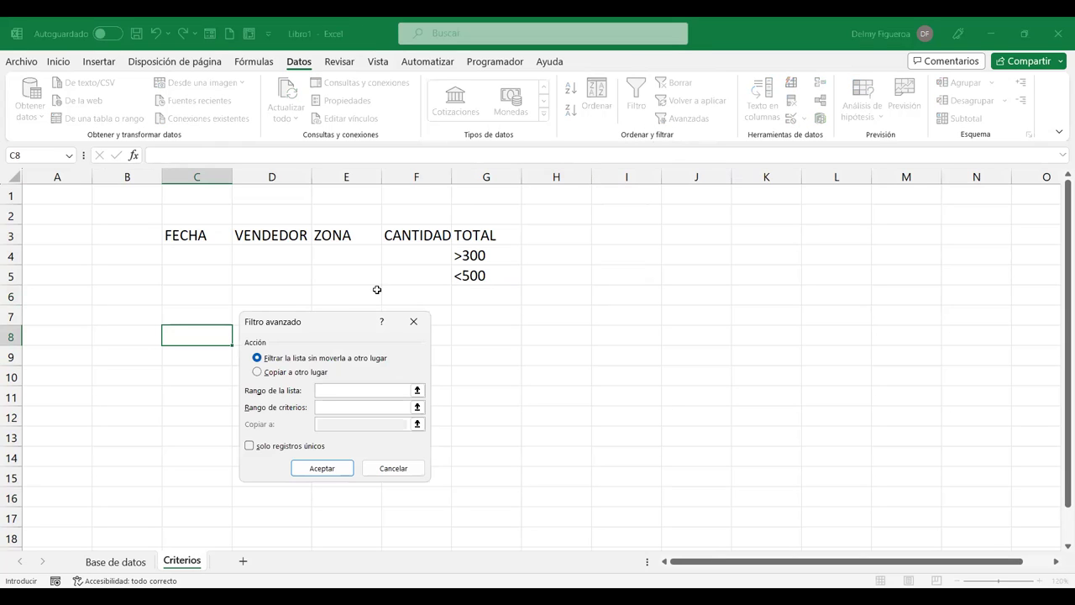
pyautogui.click(286, 375)
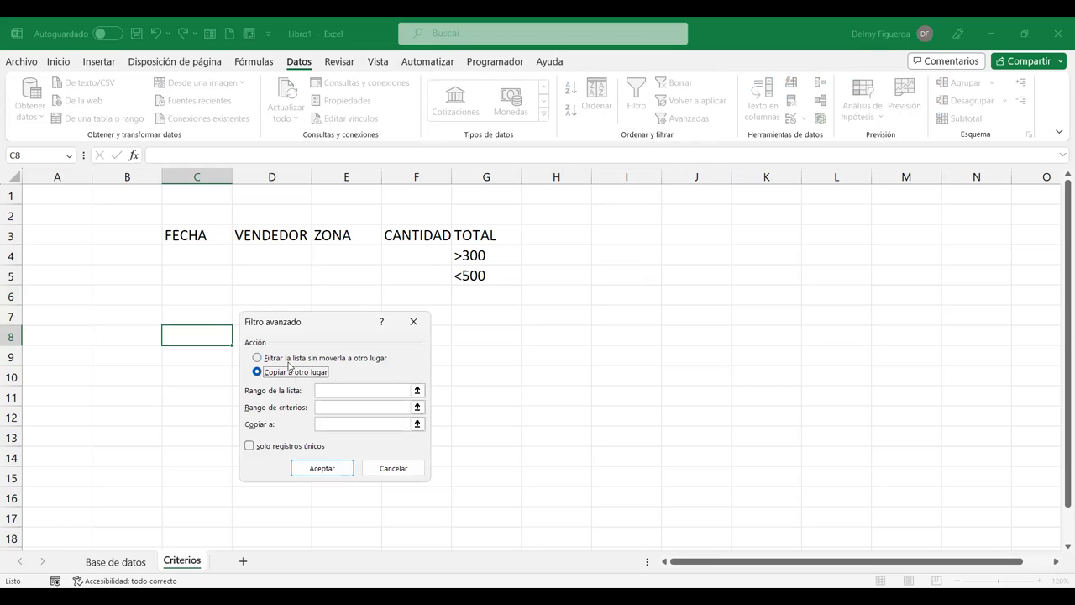
pyautogui.click(754, 95)
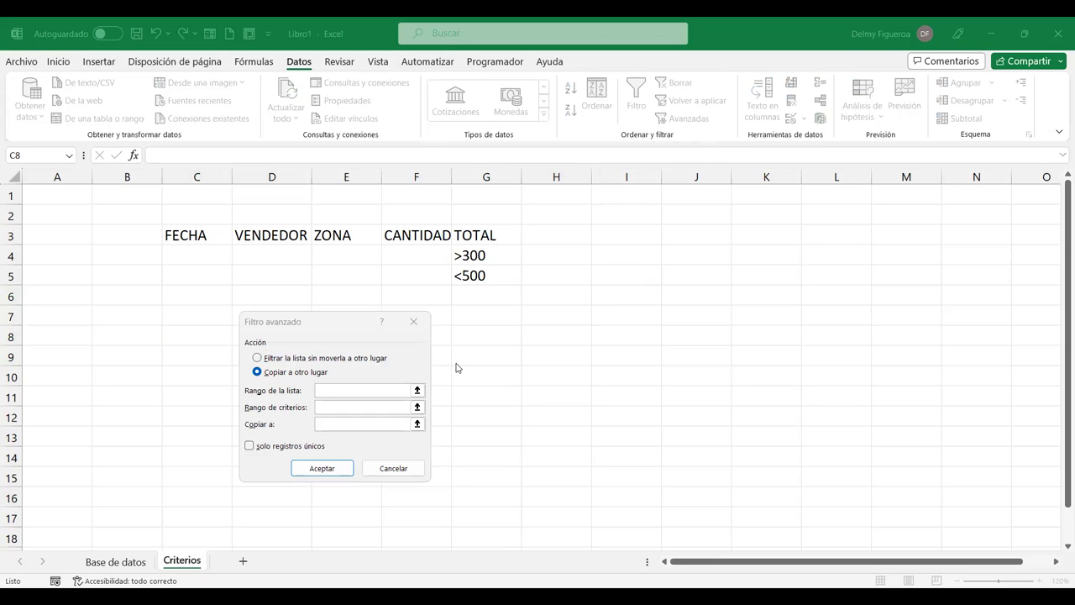
pyautogui.click(351, 395)
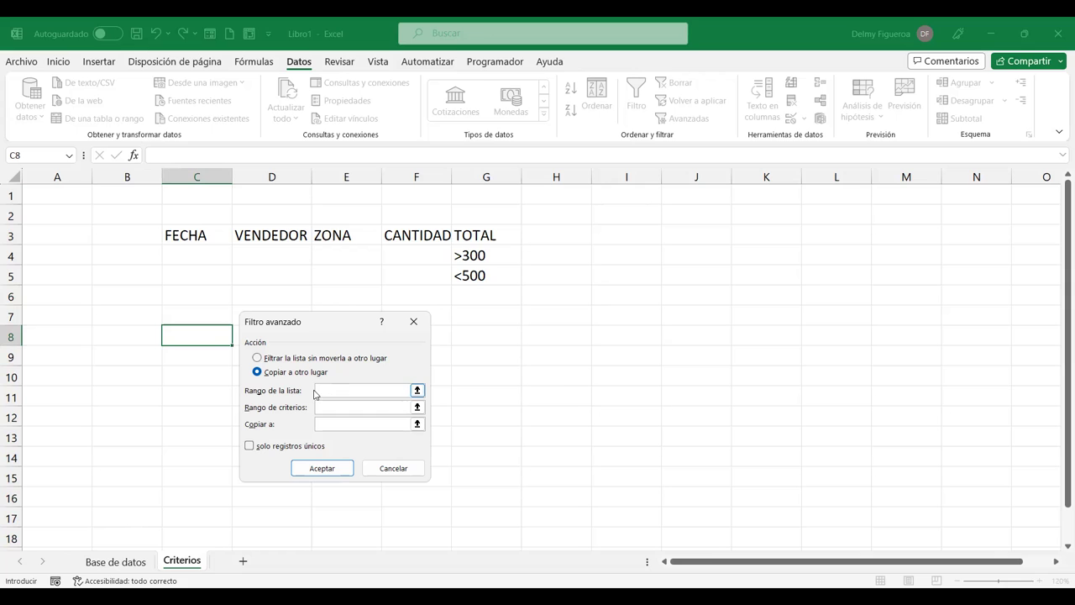
pyautogui.click(115, 561)
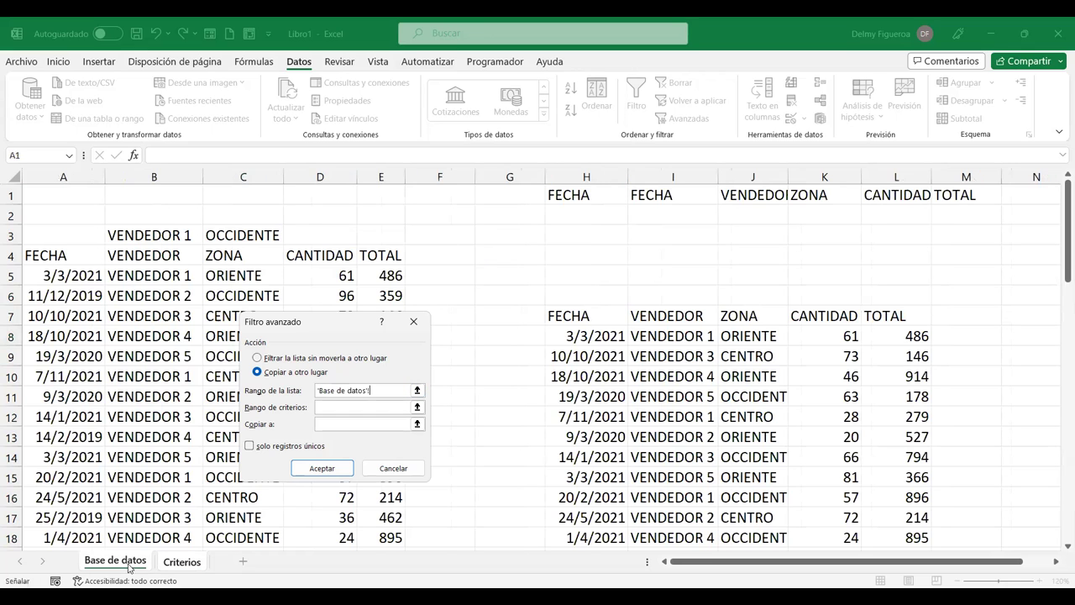
pyautogui.click(65, 255)
pyautogui.hotkey('ctrl', 'shift', 'Right')
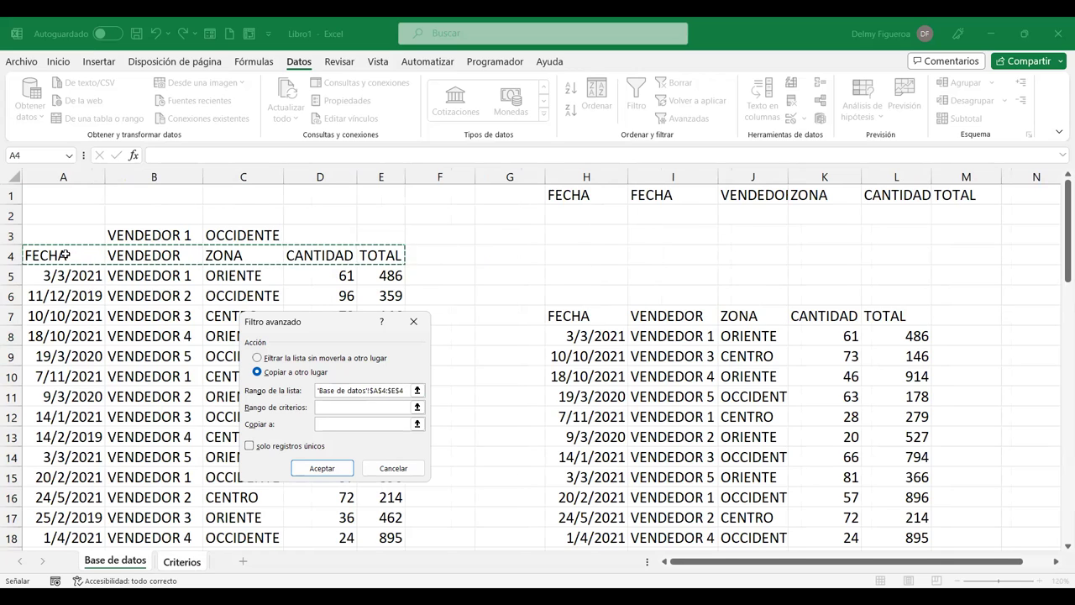
pyautogui.hotkey('ctrl', 'shift', 'Down')
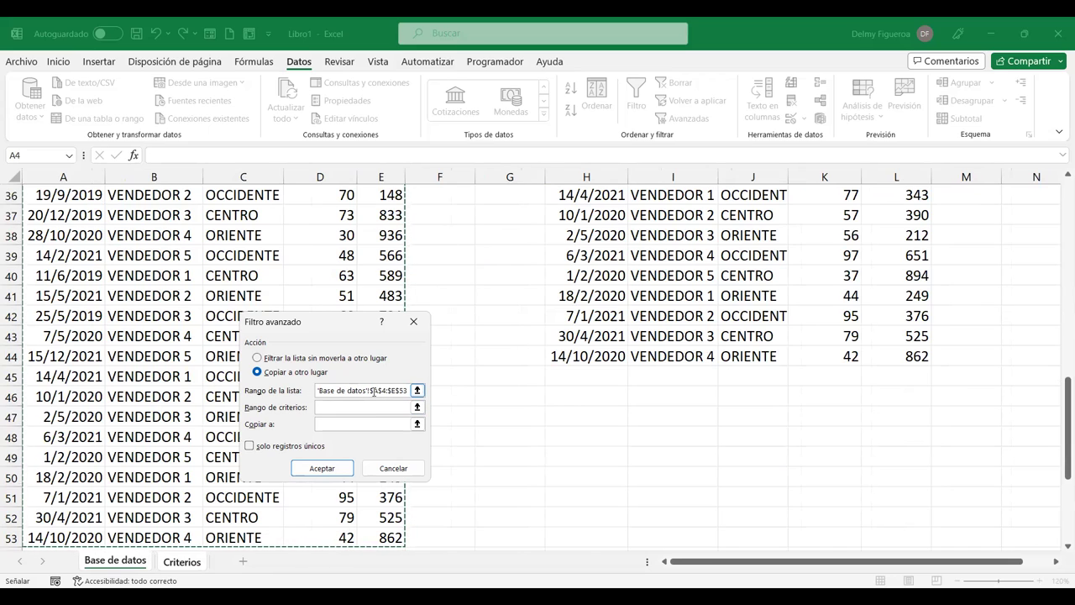
# - Use criteria range Criterios!C3:G5 and copy the matching rows to C8
pyautogui.click(359, 407)
pyautogui.hotkey('ctrl', 'pagedown')
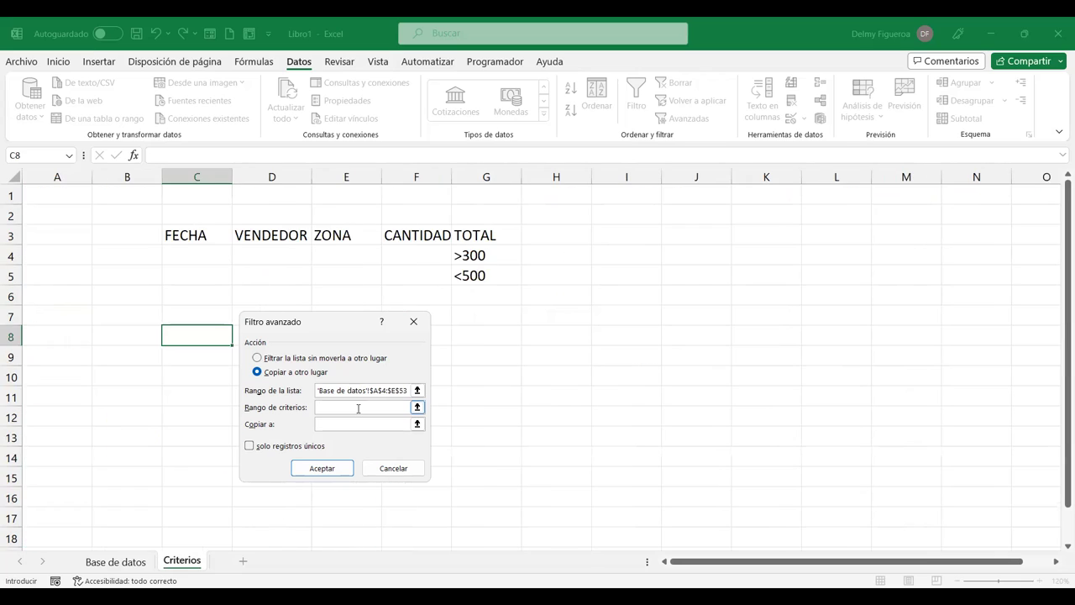
pyautogui.moveTo(211, 233); pyautogui.dragTo(231, 235)
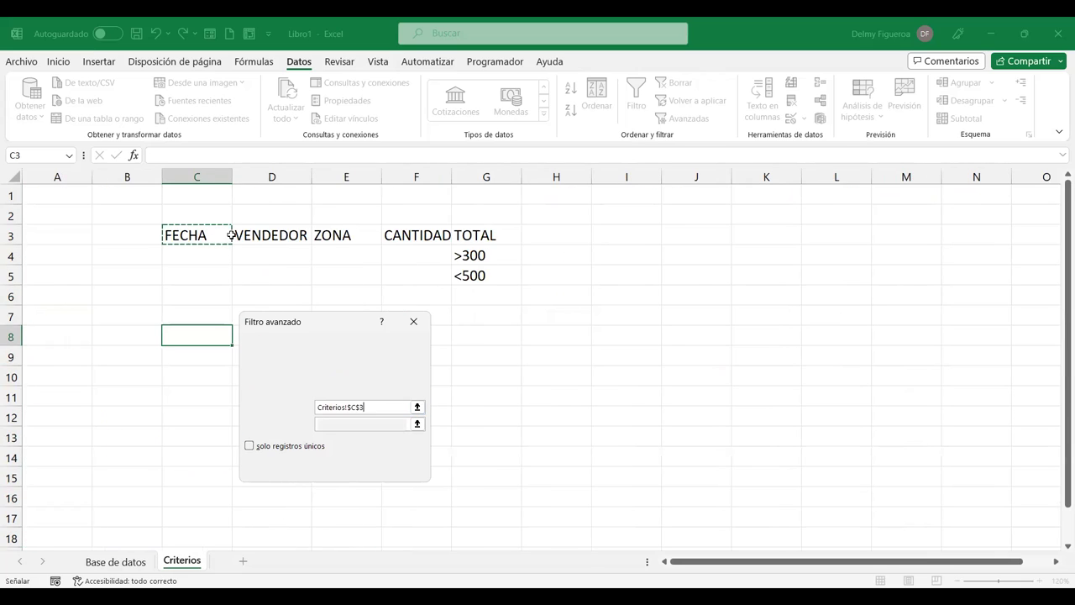
pyautogui.moveTo(483, 275); pyautogui.dragTo(484, 276)
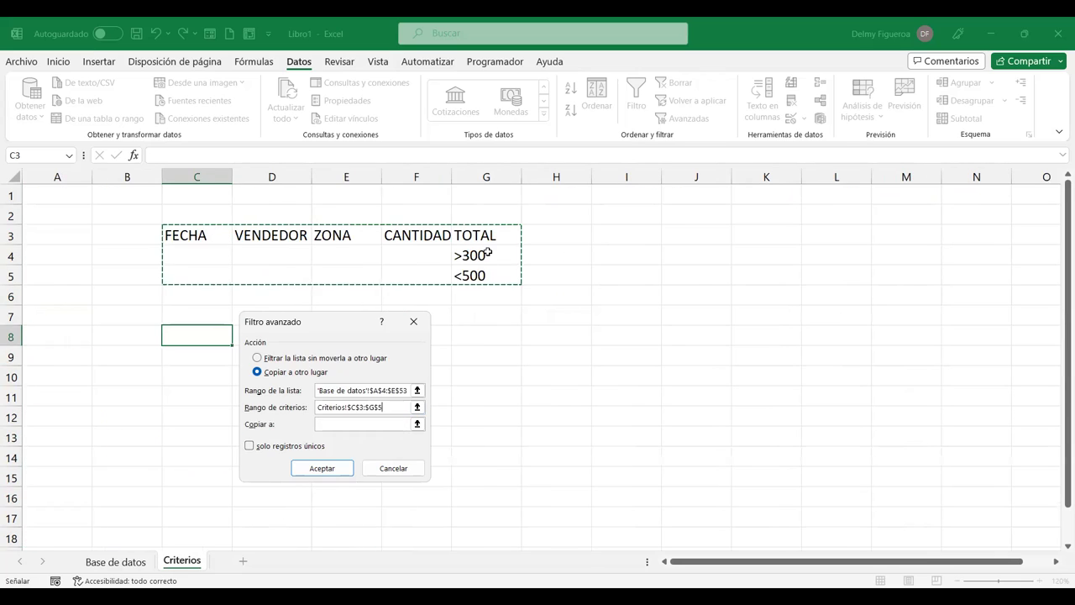
pyautogui.click(350, 428)
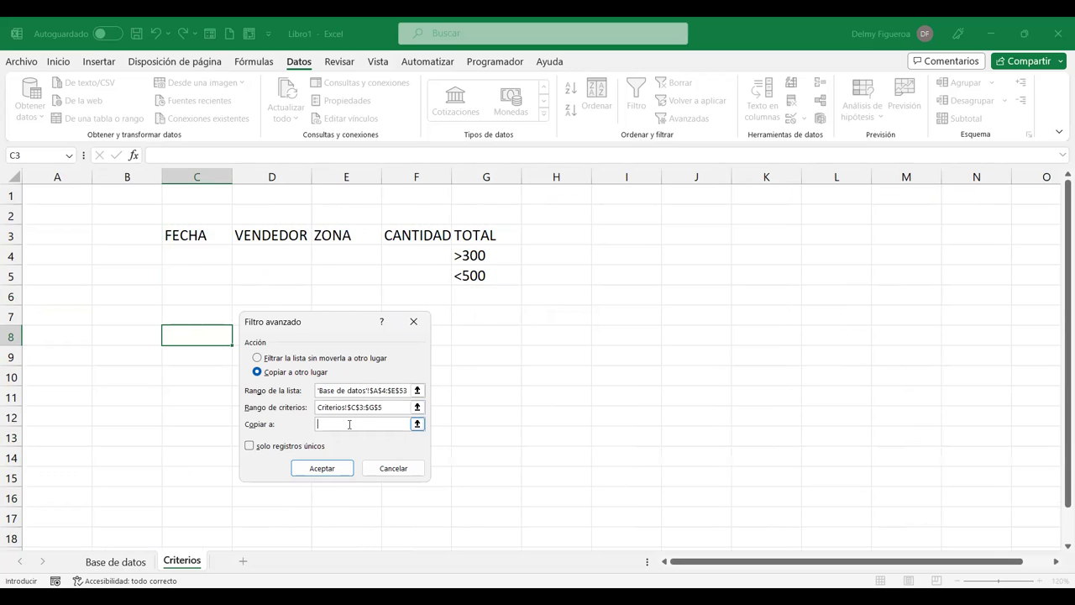
pyautogui.click(193, 336)
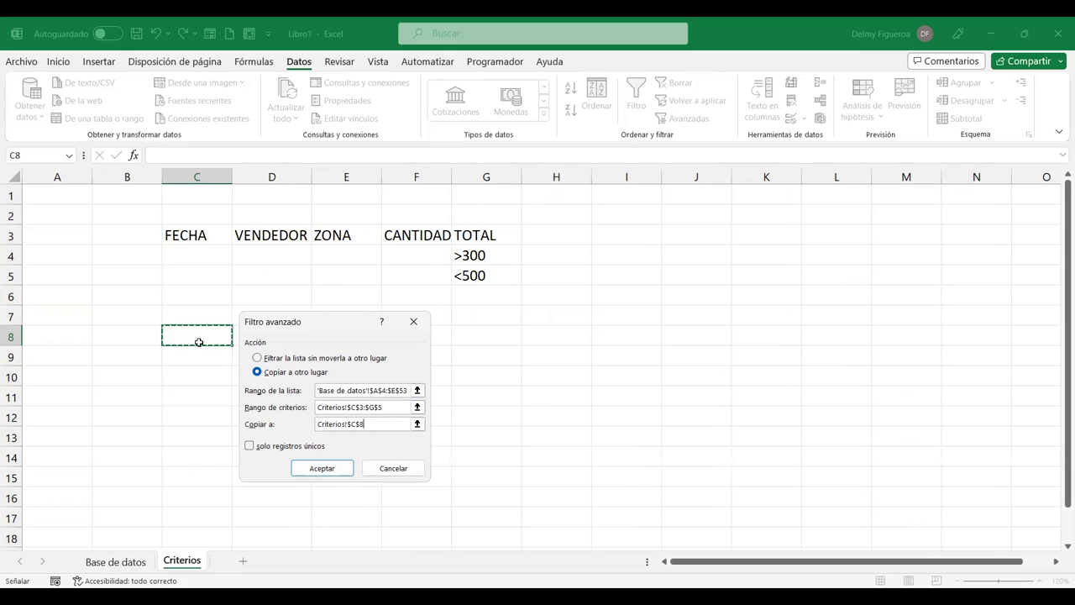
pyautogui.click(342, 473)
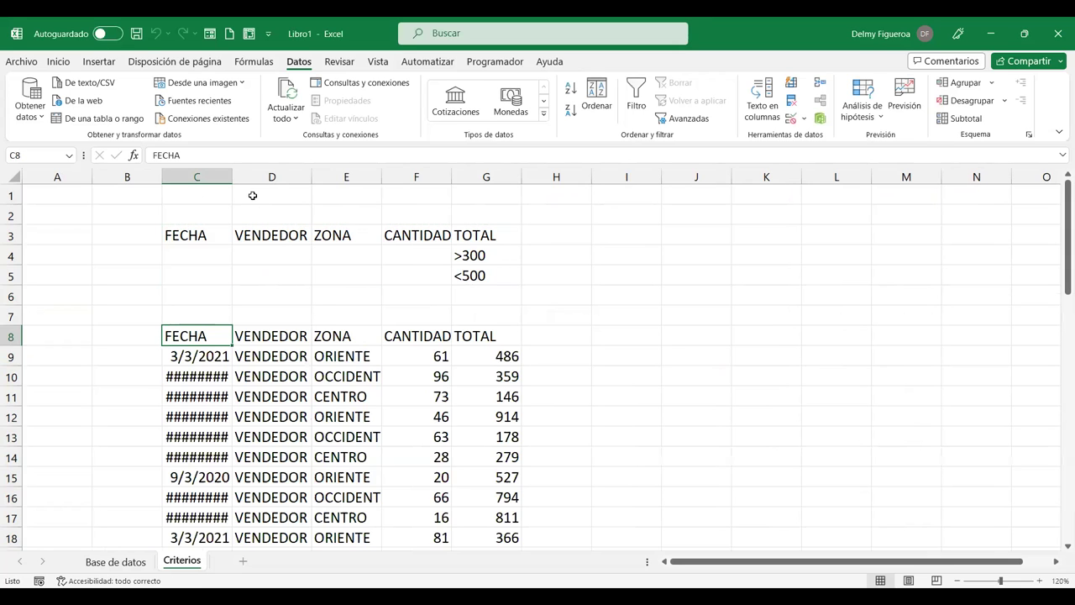
# - Autofit column C so the extracted dates show fully, review the results, and select G4:G5
pyautogui.doubleClick(232, 178)
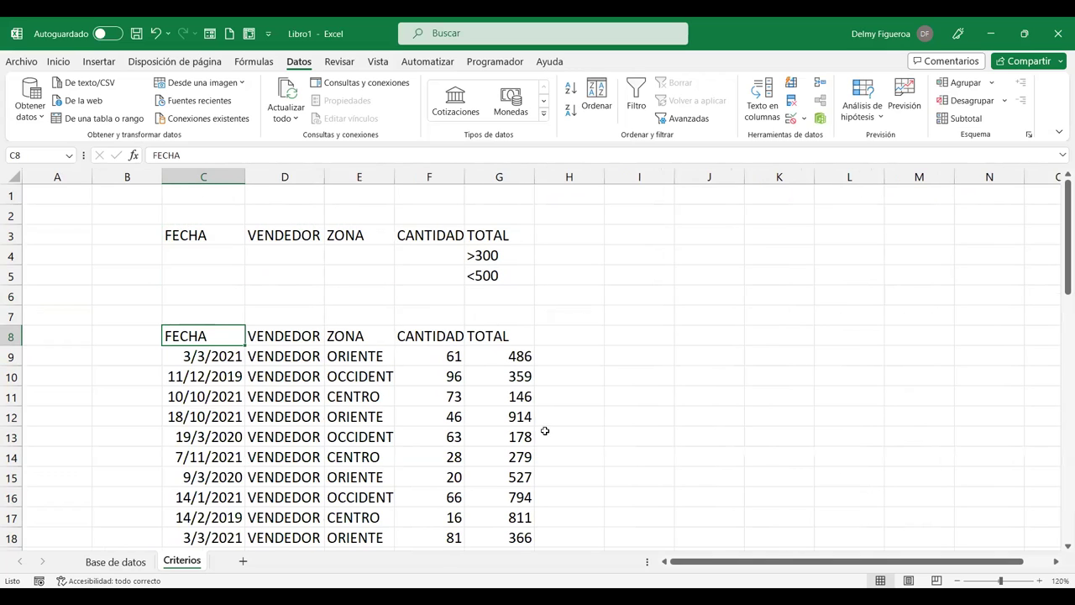
pyautogui.scroll(-1, 609, 373)
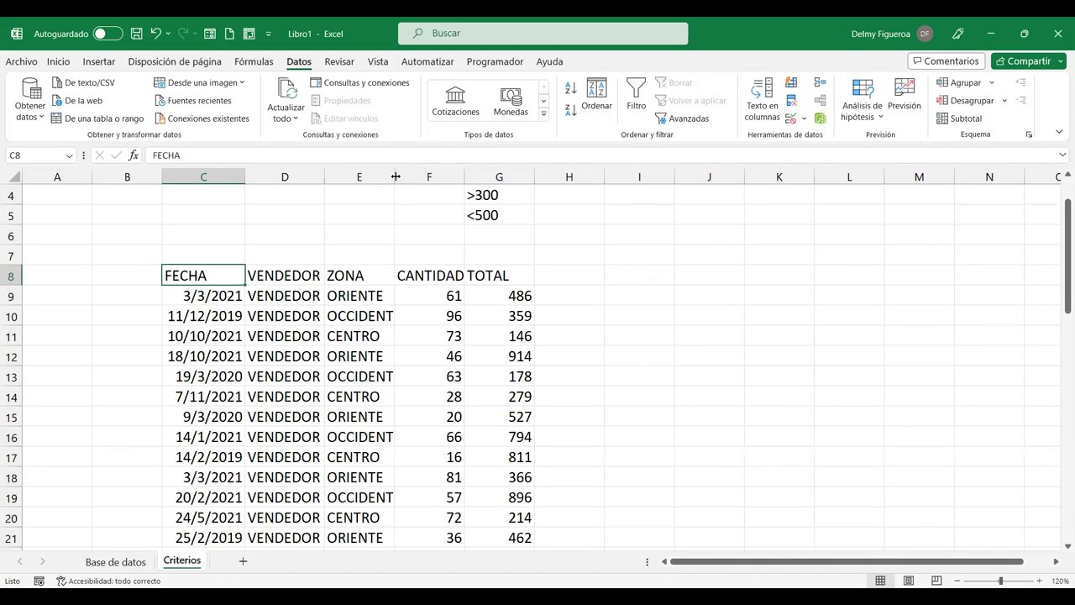
pyautogui.scroll(-4, 607, 414)
pyautogui.scroll(-2, 609, 414)
pyautogui.scroll(-7, 610, 418)
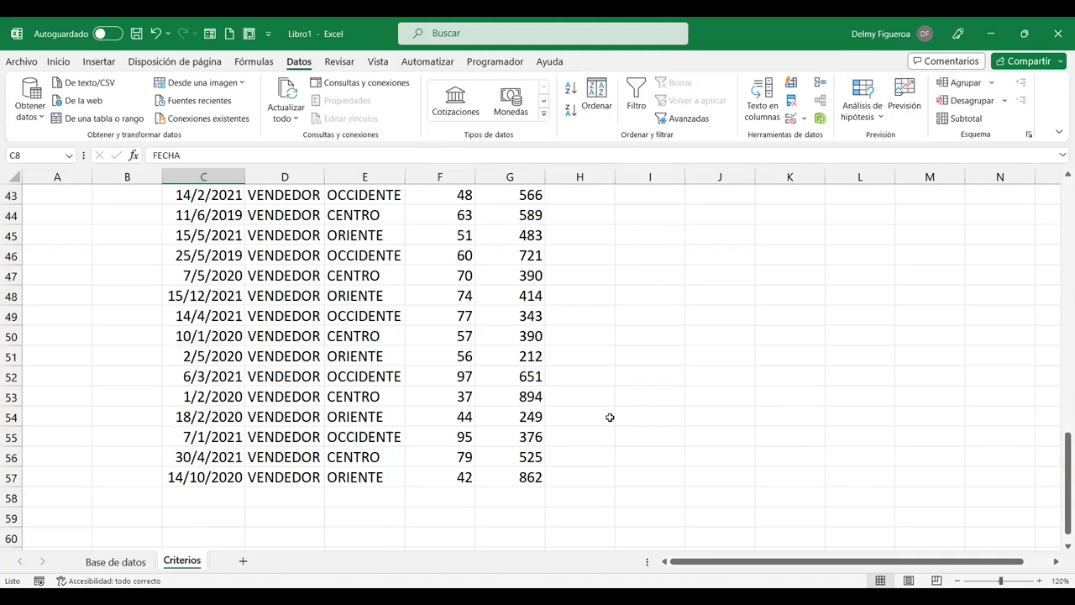
pyautogui.scroll(7, 610, 418)
pyautogui.scroll(7, 610, 418)
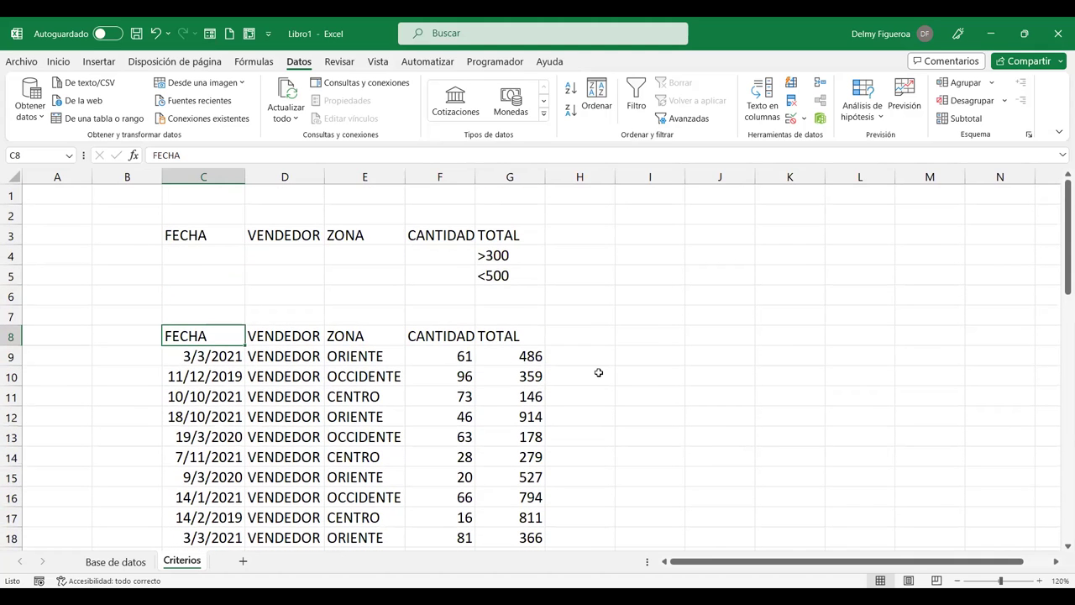
pyautogui.scroll(-4, 583, 314)
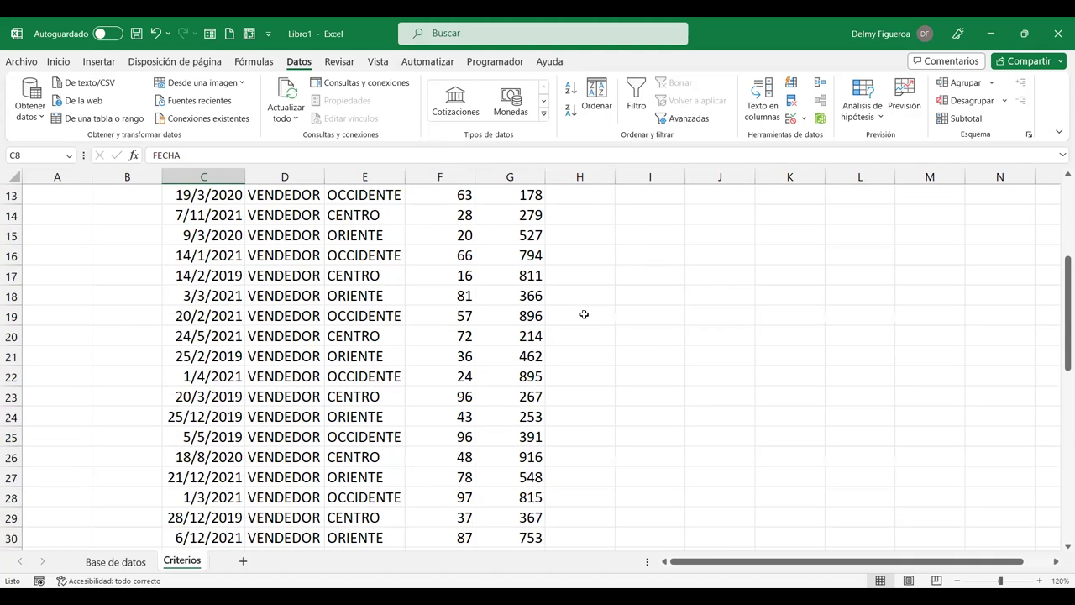
pyautogui.scroll(-3, 584, 315)
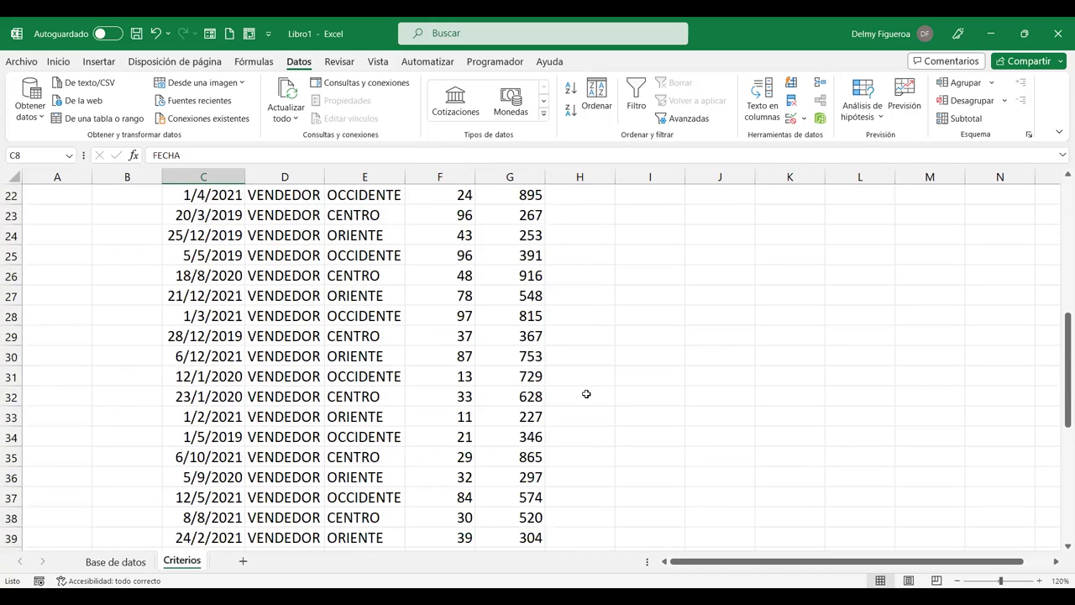
pyautogui.scroll(5, 586, 394)
pyautogui.scroll(2, 587, 394)
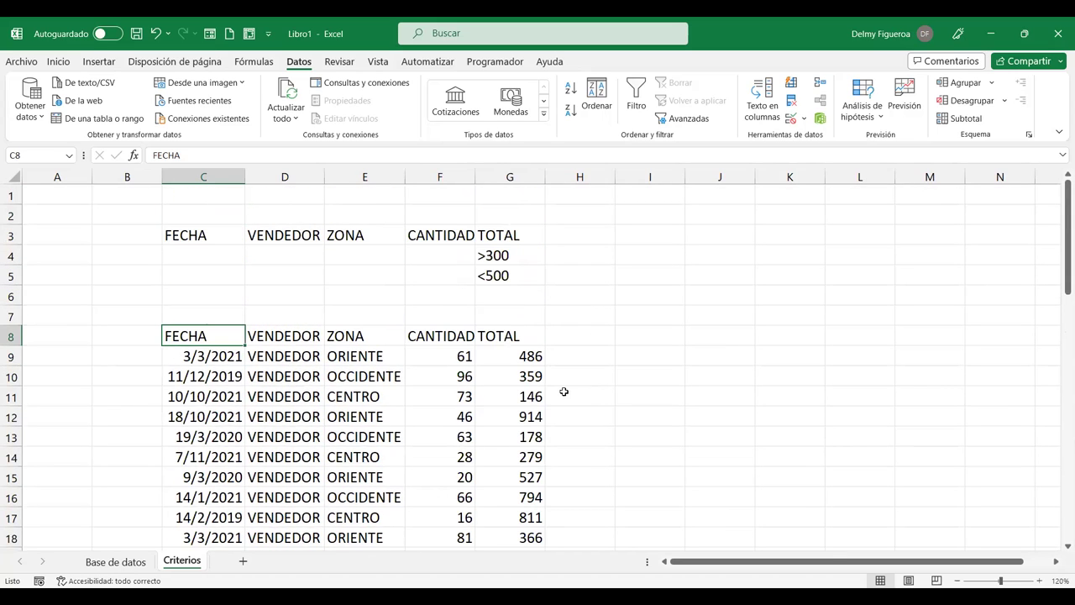
pyautogui.moveTo(516, 252); pyautogui.dragTo(511, 275)
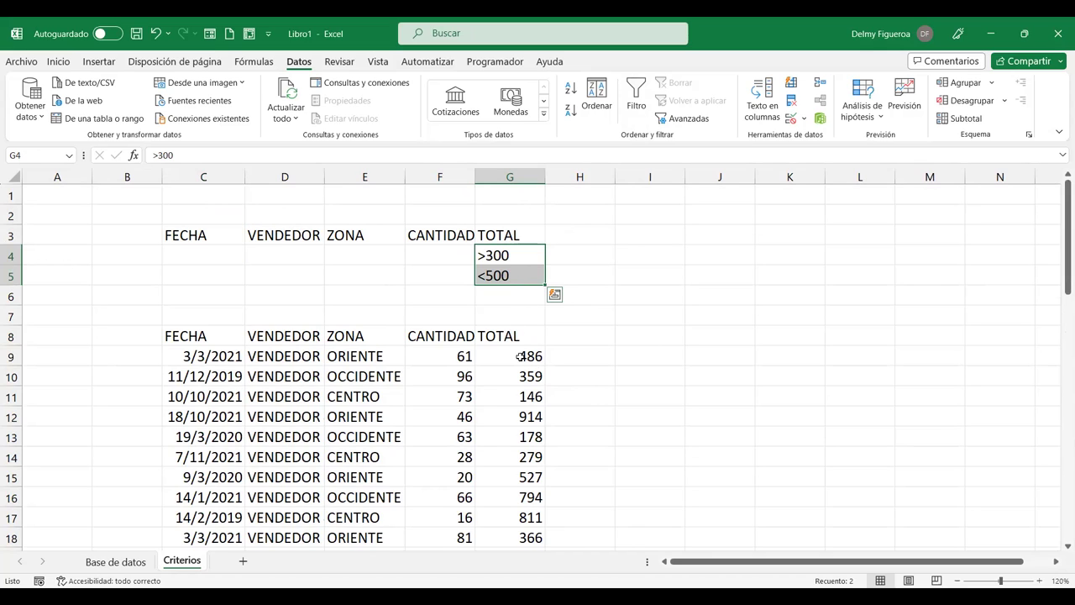
# - Copy the TOTAL header into H3 and enter the <500 condition beneath it in H4
pyautogui.click(529, 417)
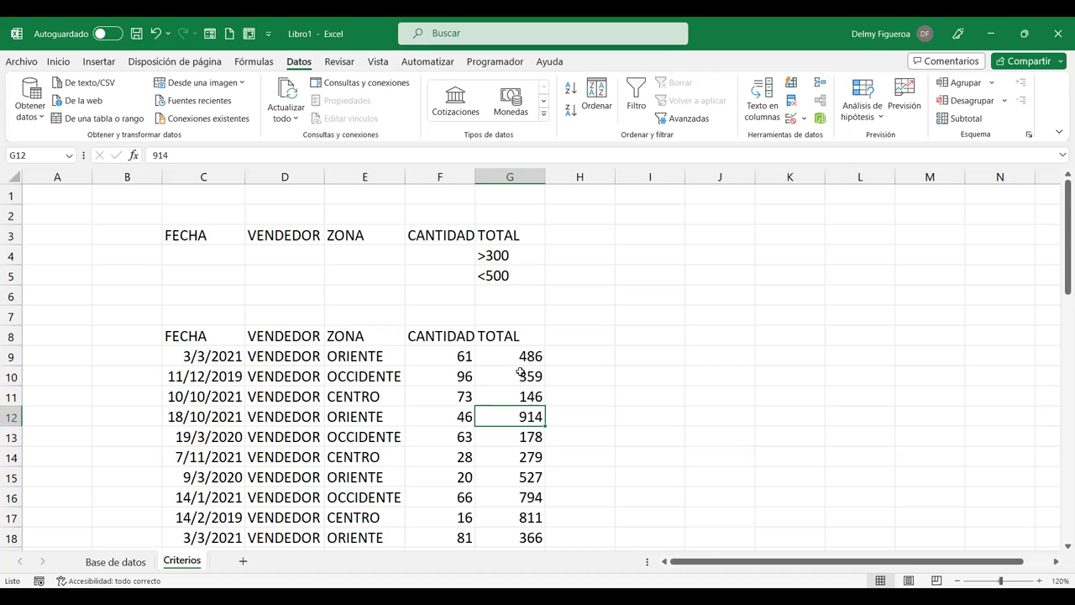
pyautogui.click(521, 235)
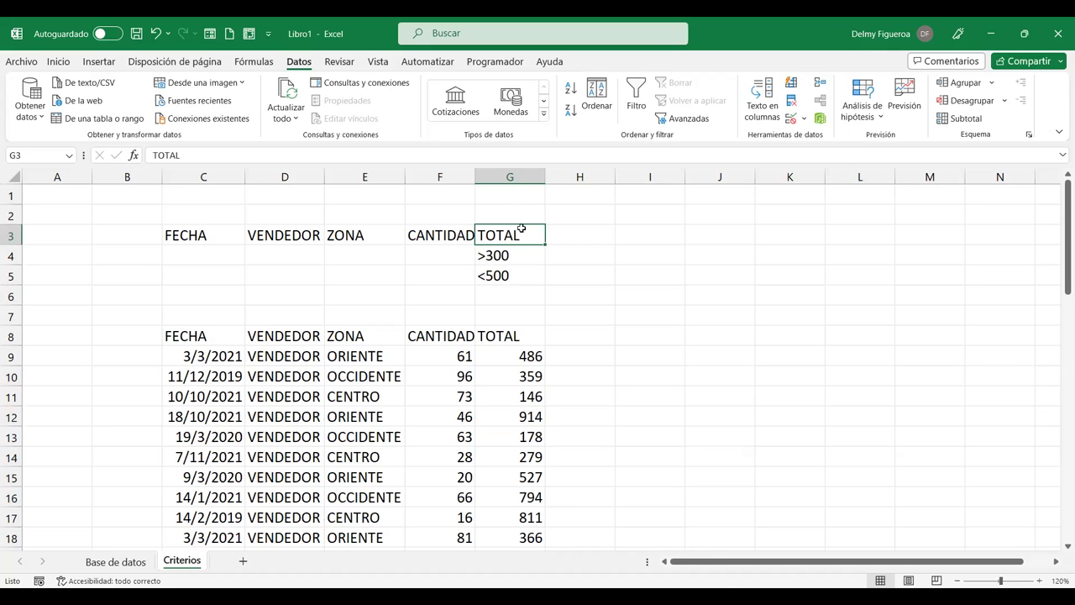
pyautogui.hotkey('ctrl', 'c')
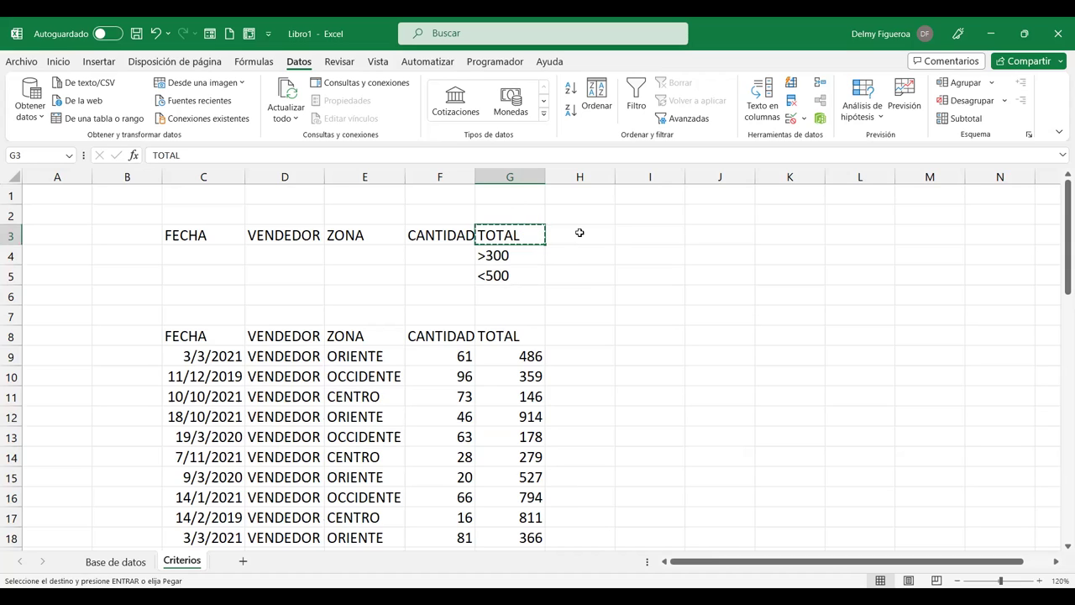
pyautogui.click(579, 234)
pyautogui.hotkey('ctrl', 'v')
pyautogui.click(570, 256)
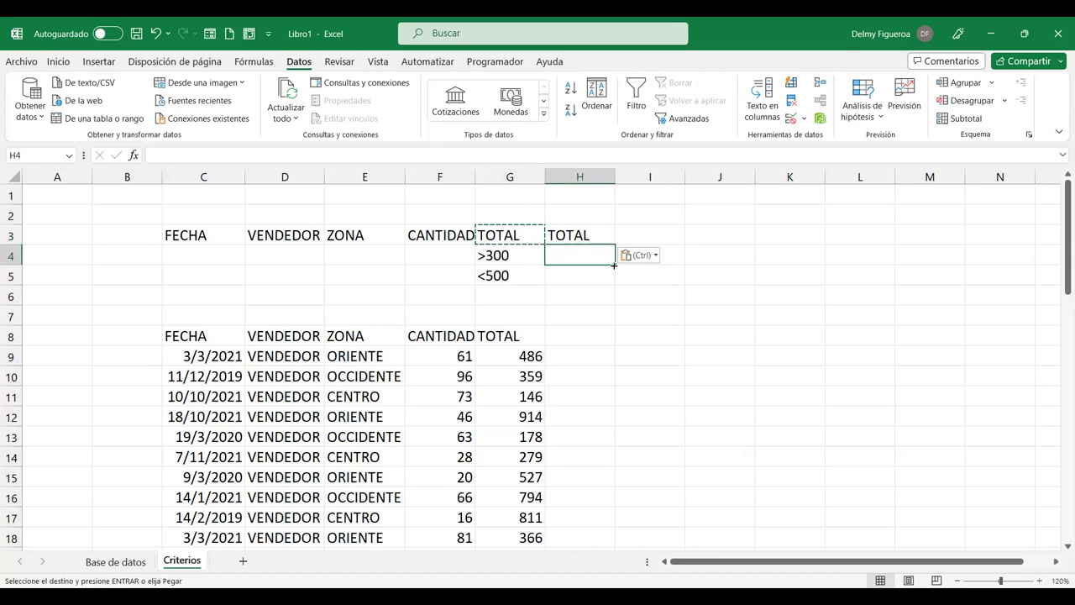
pyautogui.write('<500')
pyautogui.press('Return')
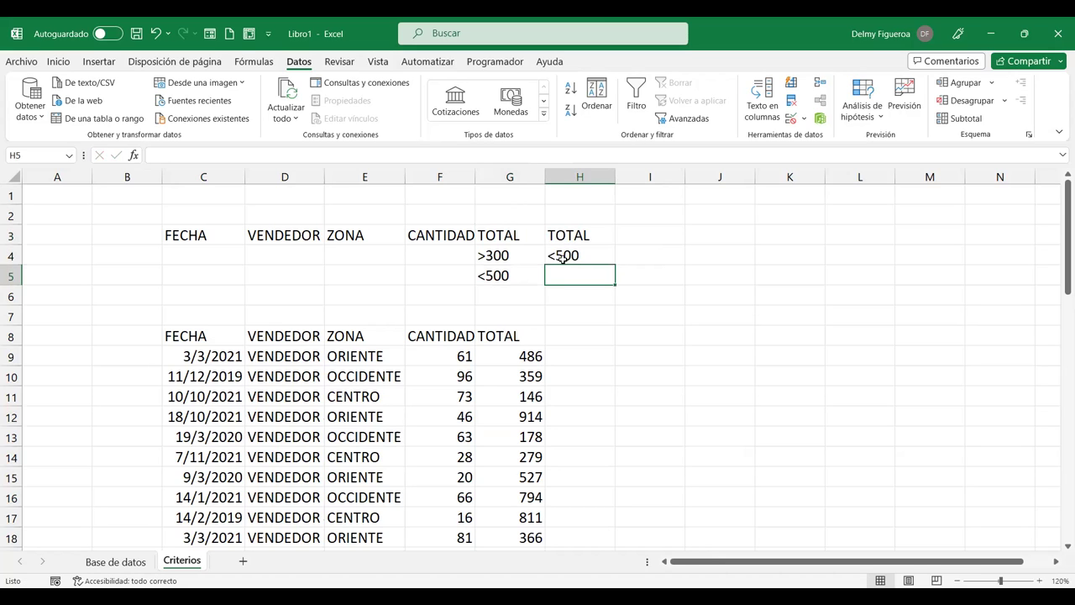
pyautogui.click(699, 334)
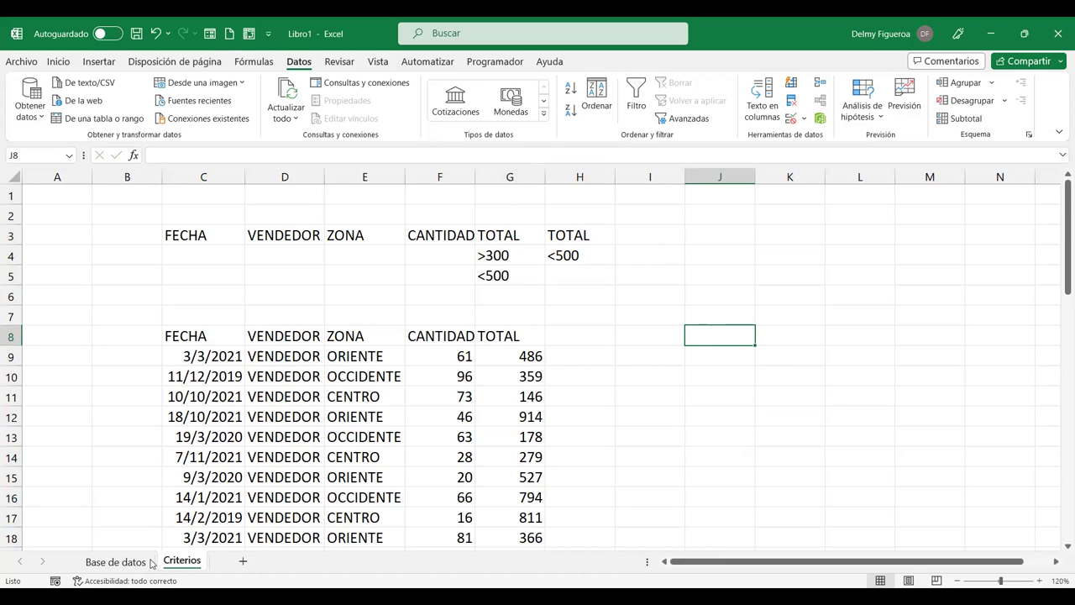
pyautogui.click(107, 563)
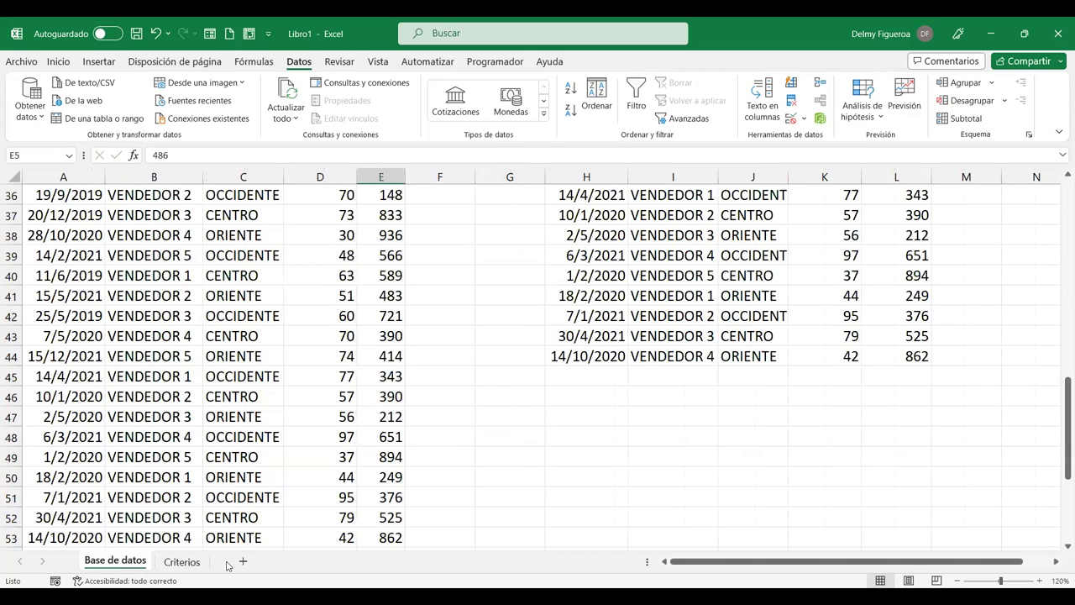
pyautogui.scroll(4, 687, 306)
pyautogui.scroll(3, 686, 306)
pyautogui.scroll(5, 687, 306)
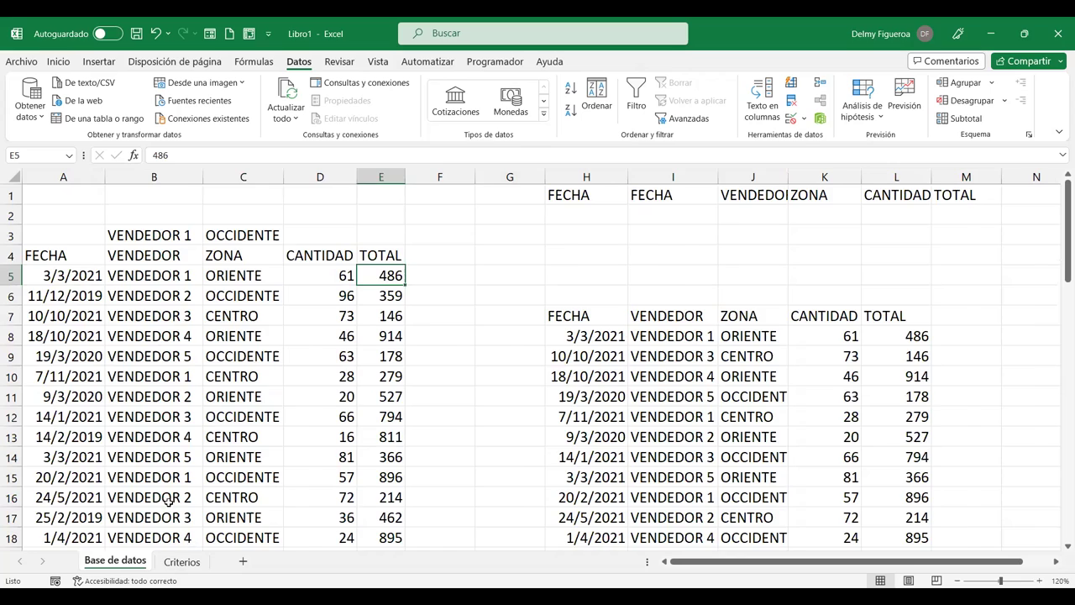
pyautogui.click(182, 561)
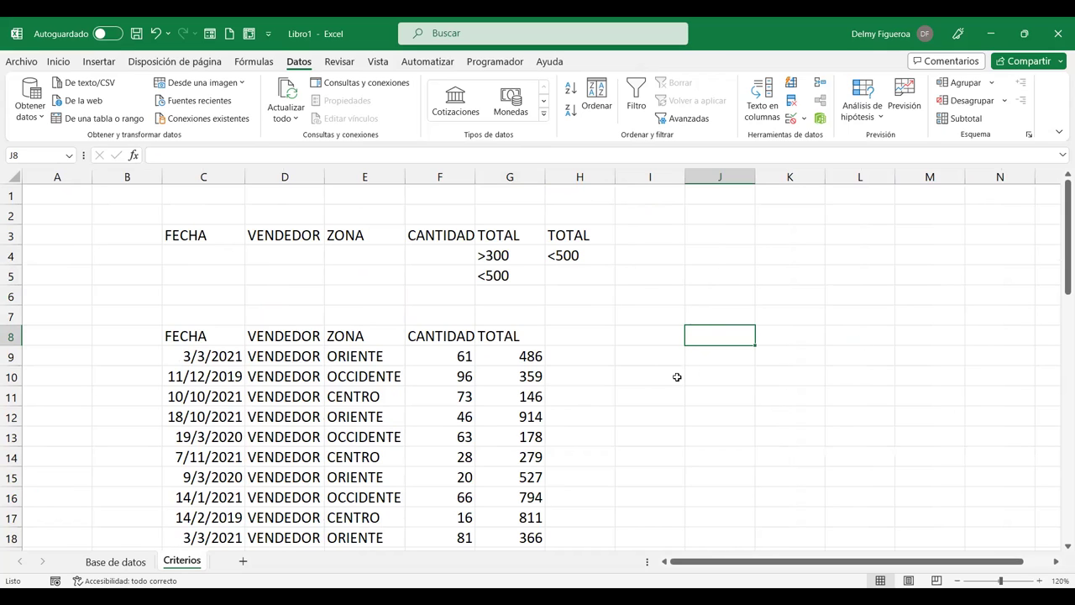
pyautogui.click(116, 562)
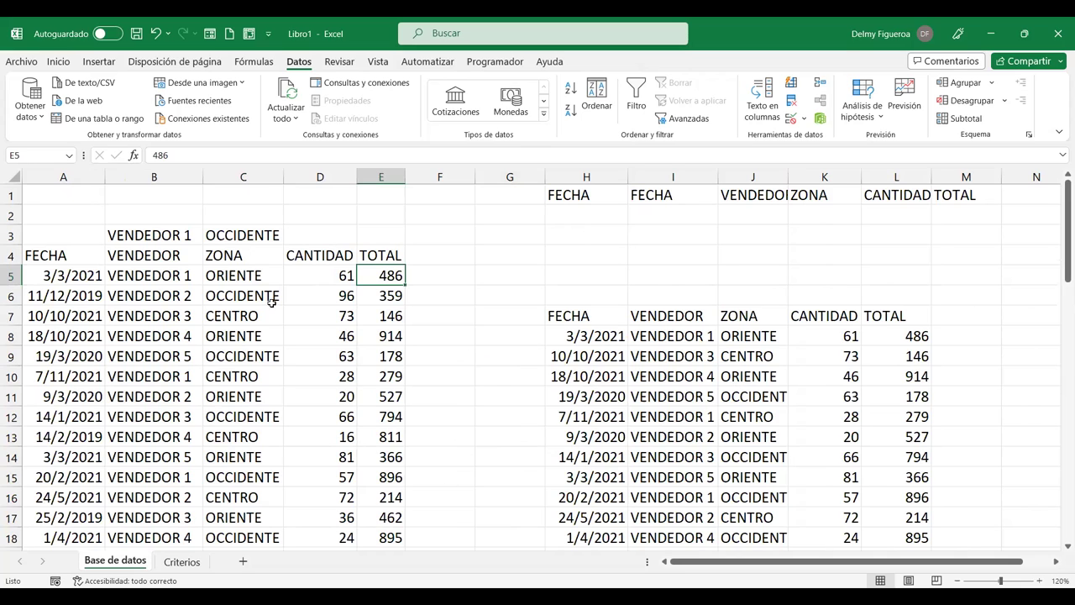
pyautogui.click(181, 561)
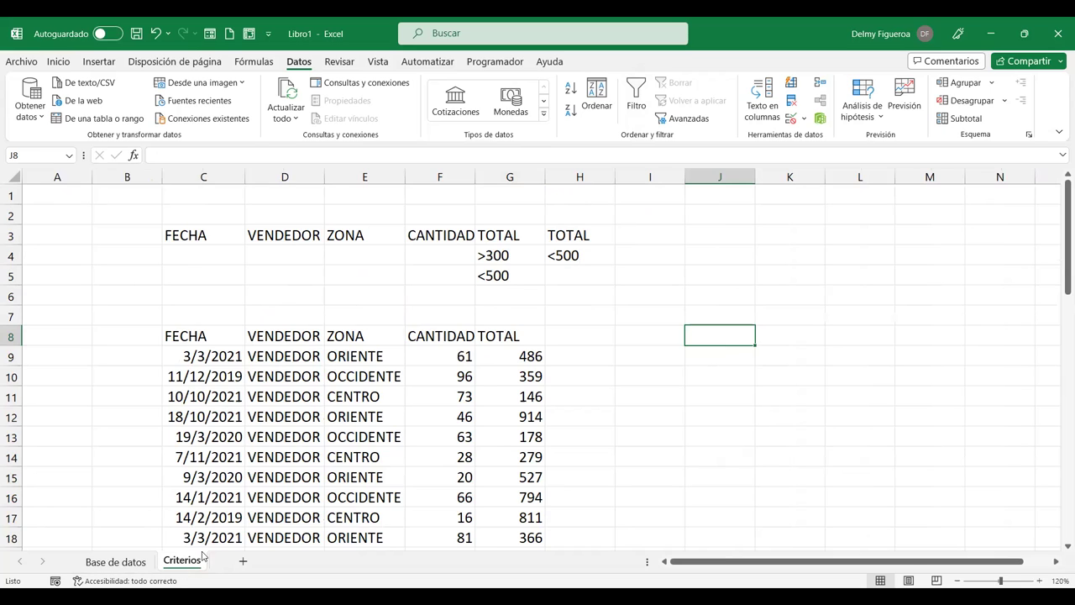
# - Start an advanced filter that copies elsewhere, with list range Base de datos A4:E53
pyautogui.click(681, 119)
pyautogui.click(284, 371)
pyautogui.click(133, 561)
pyautogui.click(70, 253)
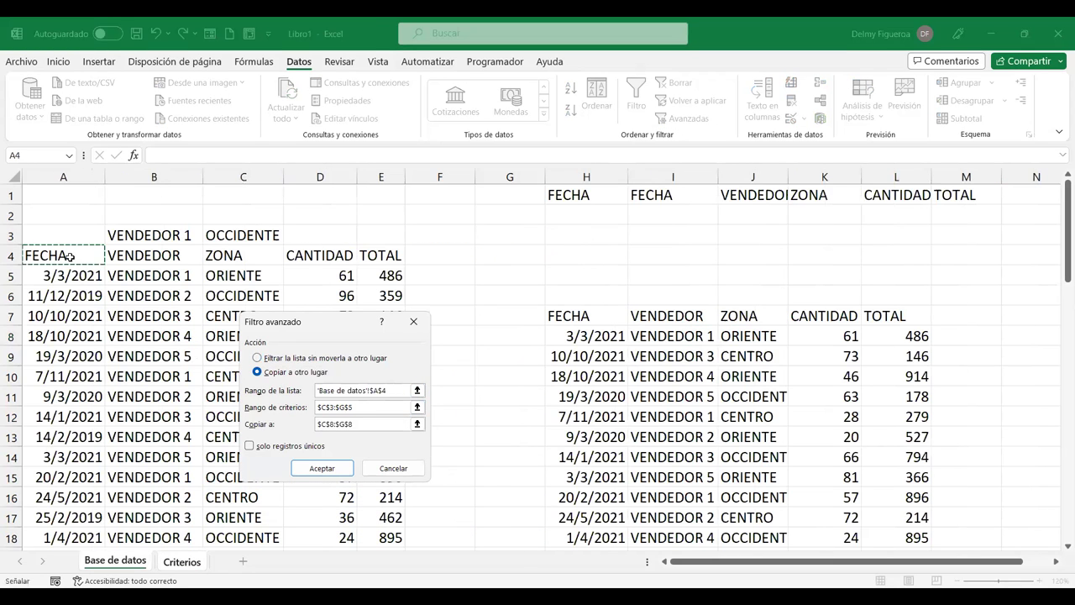
pyautogui.hotkey('ctrl', 'shift', 'Right')
pyautogui.hotkey('ctrl', 'shift', 'Down')
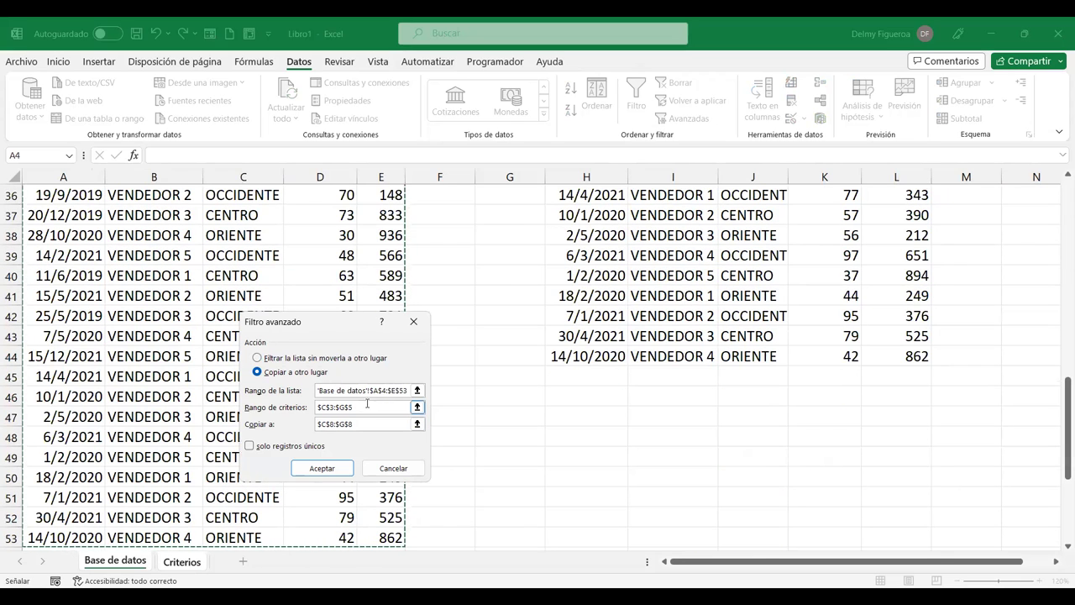
# - Set the criteria range to C3:H4 and copy the matching rows to J8
pyautogui.press('Tab')
pyautogui.press('BackSpace')
pyautogui.moveTo(213, 233); pyautogui.dragTo(554, 256)
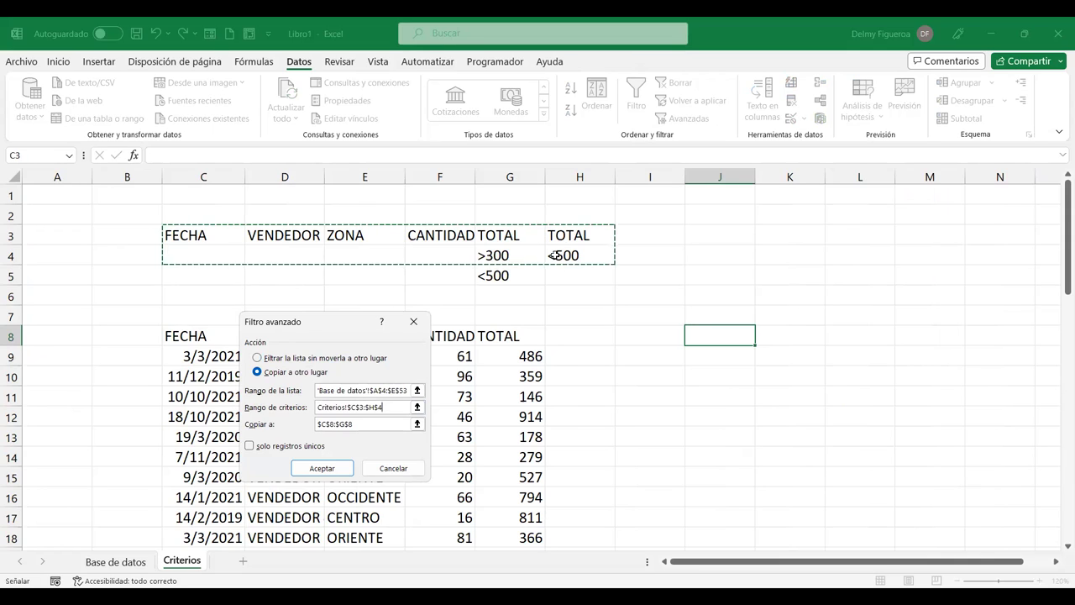
pyautogui.click(378, 424)
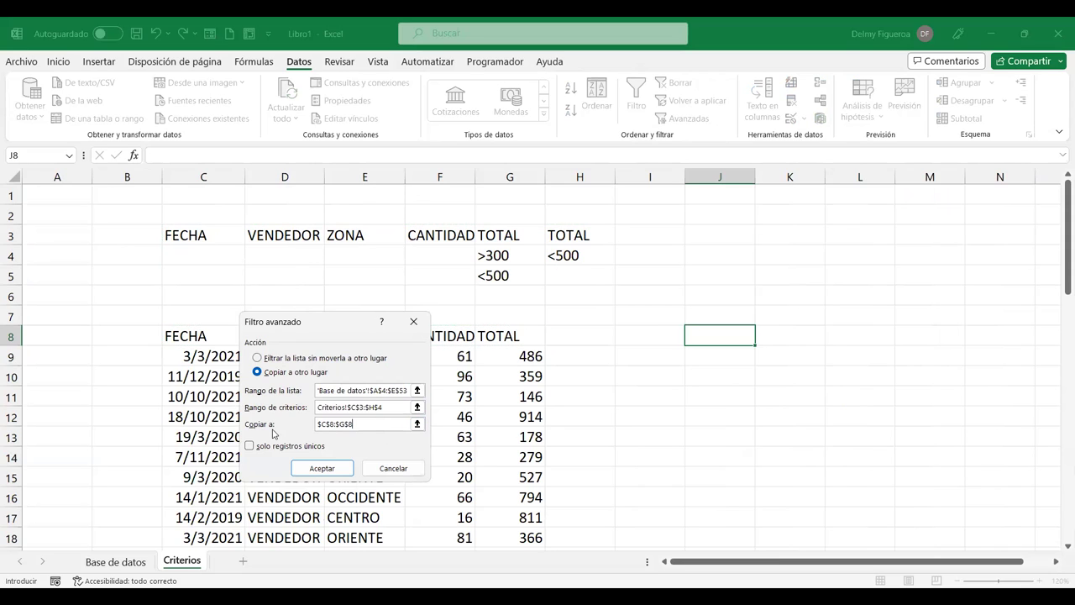
pyautogui.press('BackSpace')
pyautogui.press('BackSpace')
pyautogui.press('BackSpace')
pyautogui.click(726, 336)
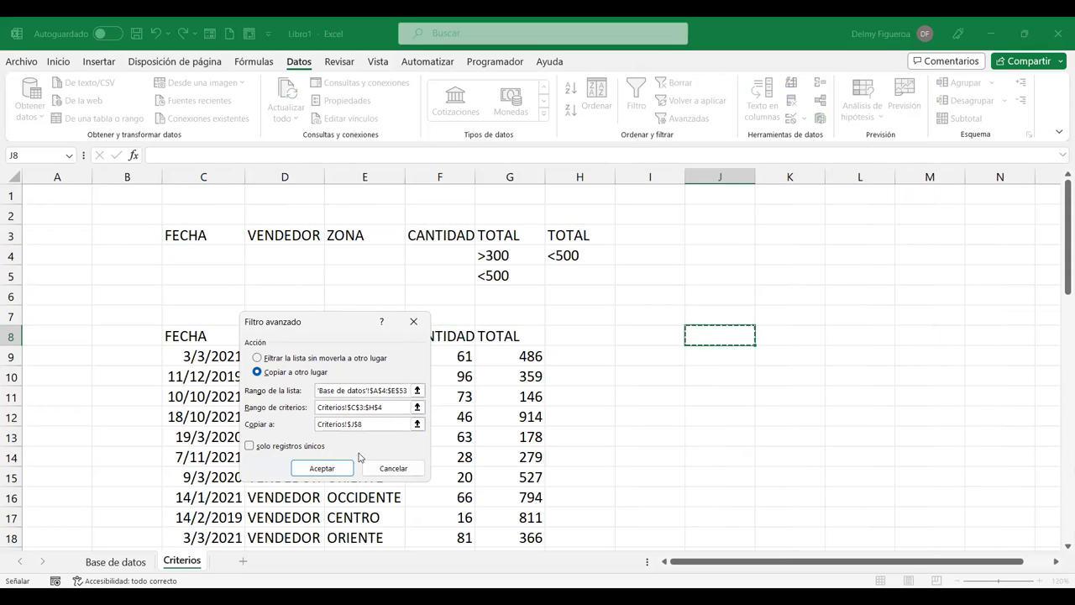
pyautogui.click(335, 468)
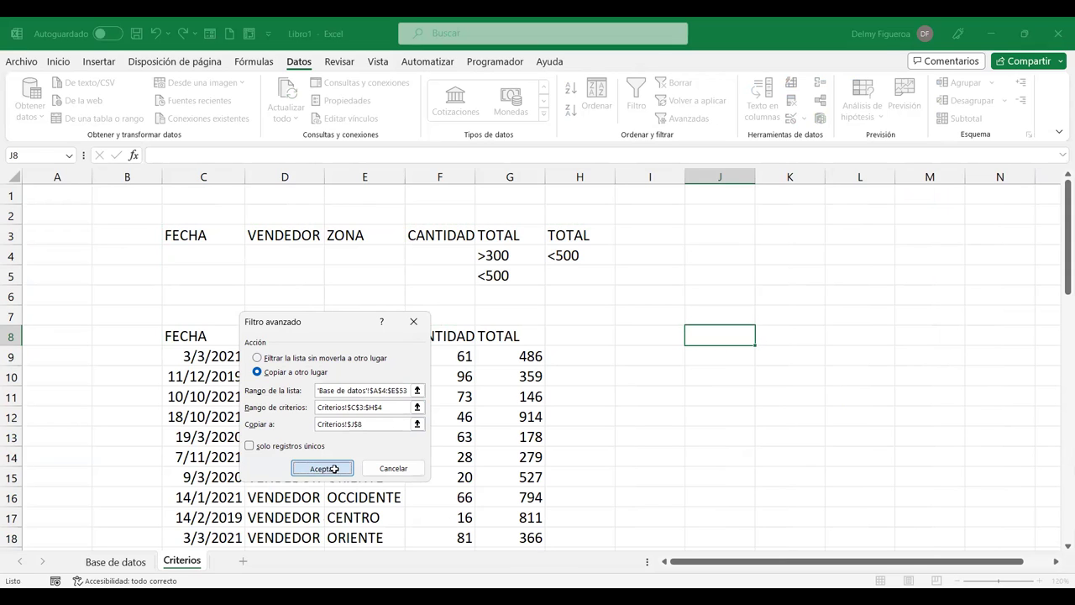
# - Autofit columns J, K and L so dates, sellers and OCCIDENTE show fully
pyautogui.doubleClick(755, 176)
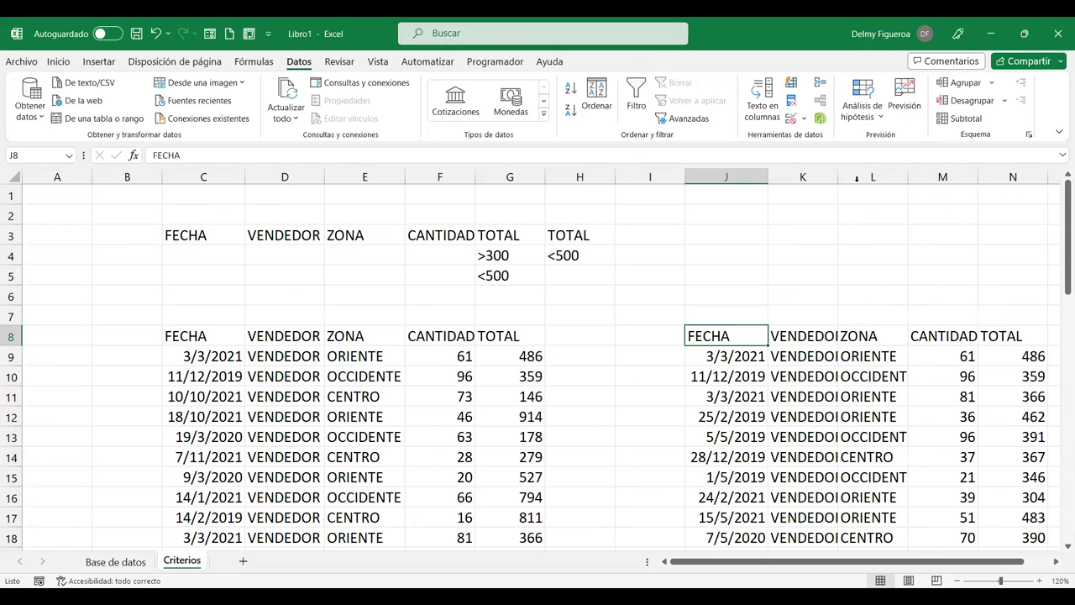
pyautogui.doubleClick(838, 177)
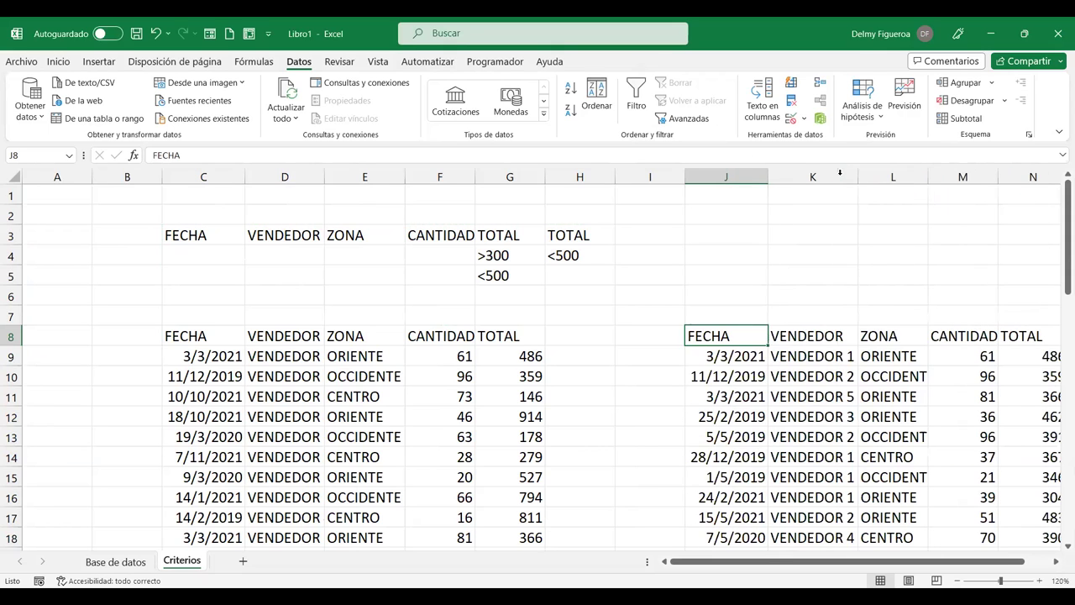
pyautogui.doubleClick(928, 176)
pyautogui.moveTo(992, 561); pyautogui.dragTo(1016, 561)
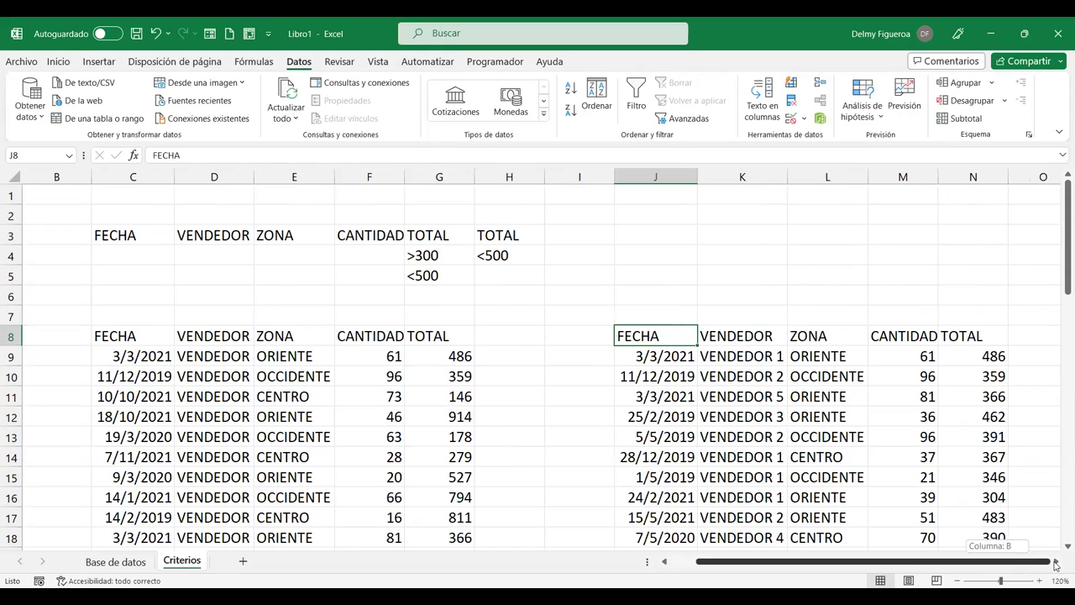
pyautogui.click(1056, 562)
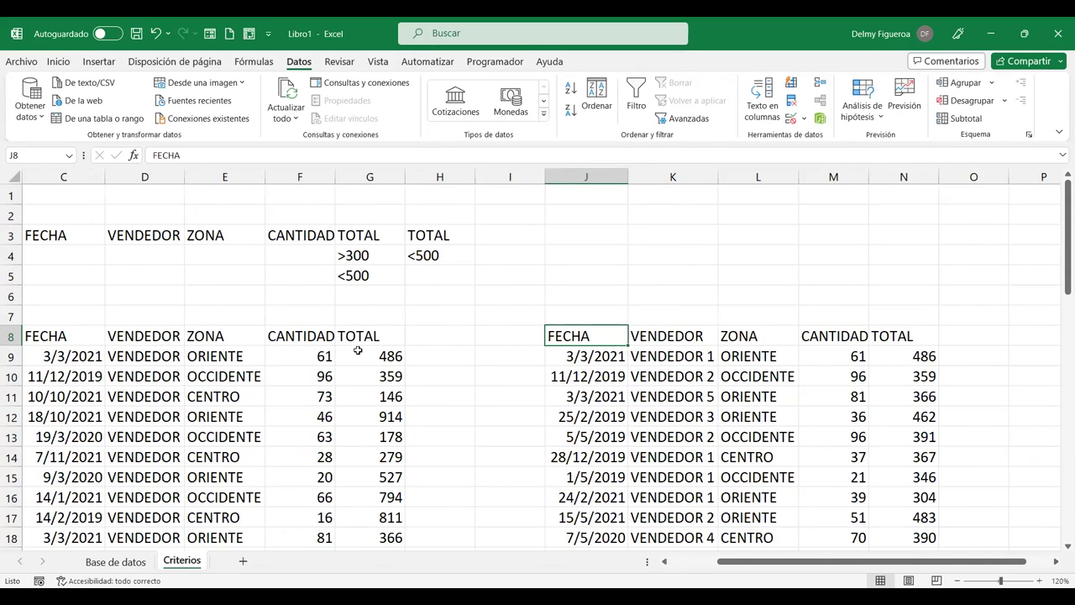
pyautogui.moveTo(368, 252); pyautogui.dragTo(364, 275)
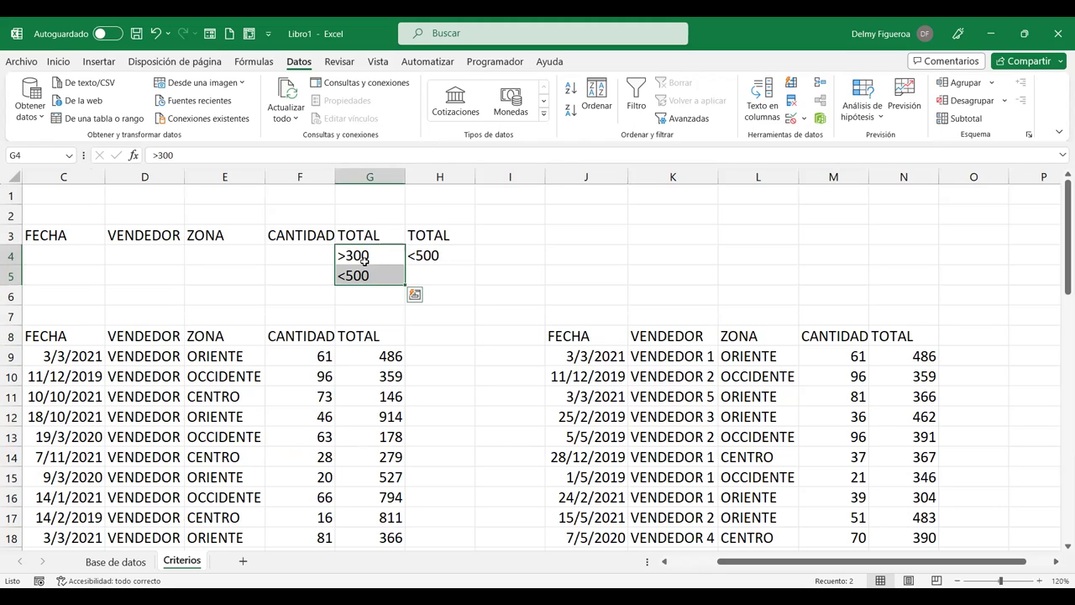
pyautogui.click(360, 255)
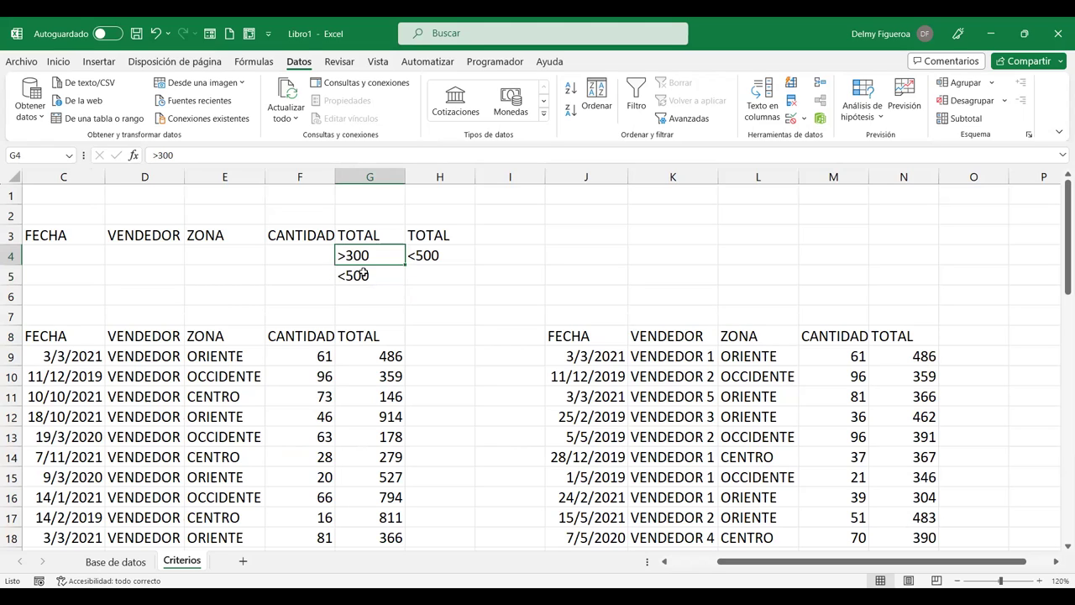
pyautogui.click(363, 274)
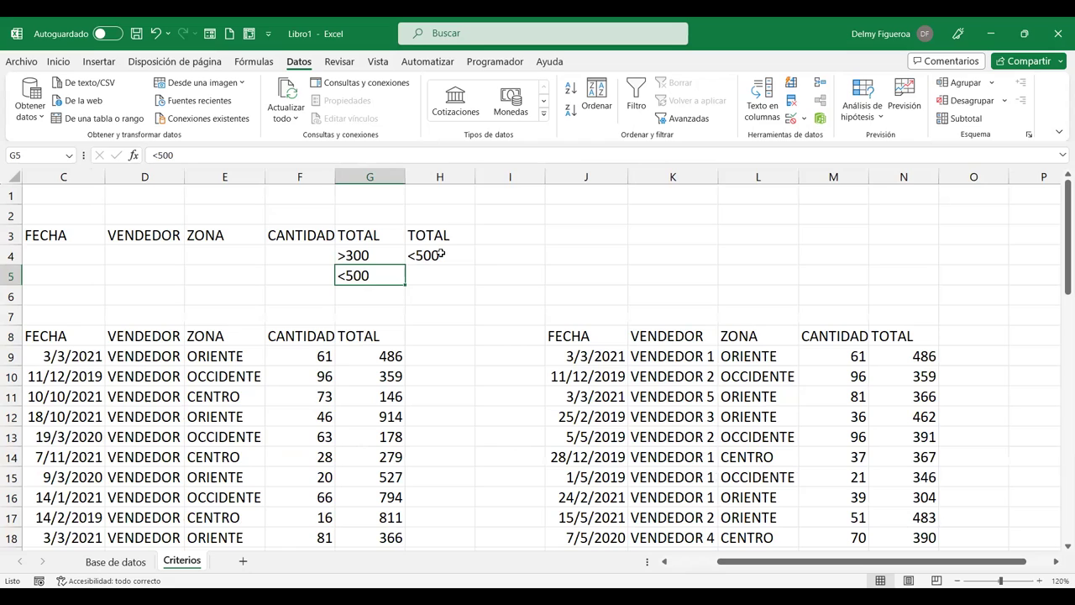
pyautogui.moveTo(378, 252); pyautogui.dragTo(423, 255)
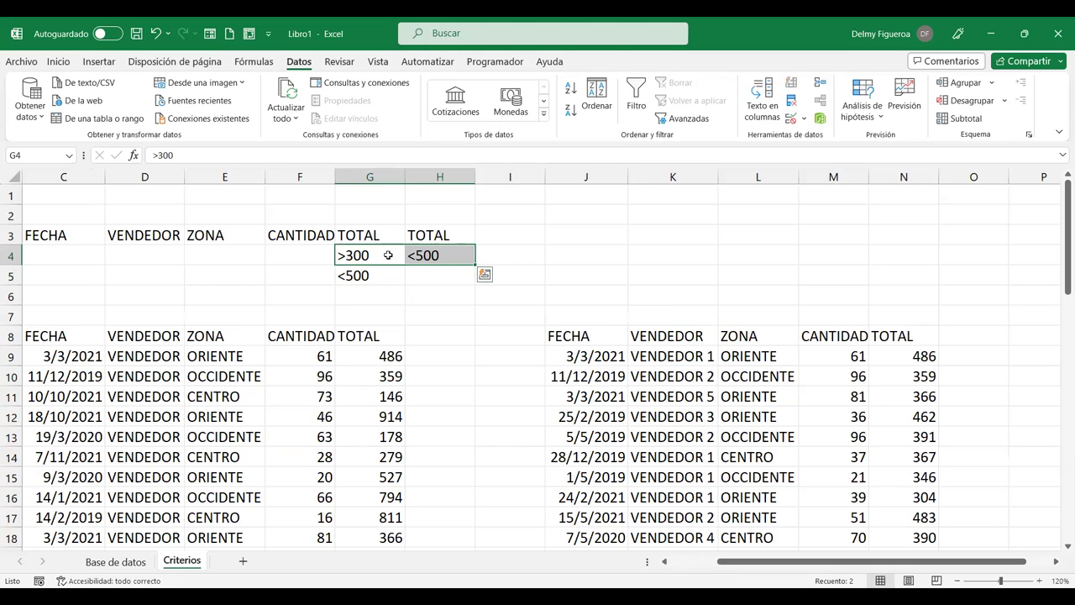
pyautogui.click(593, 356)
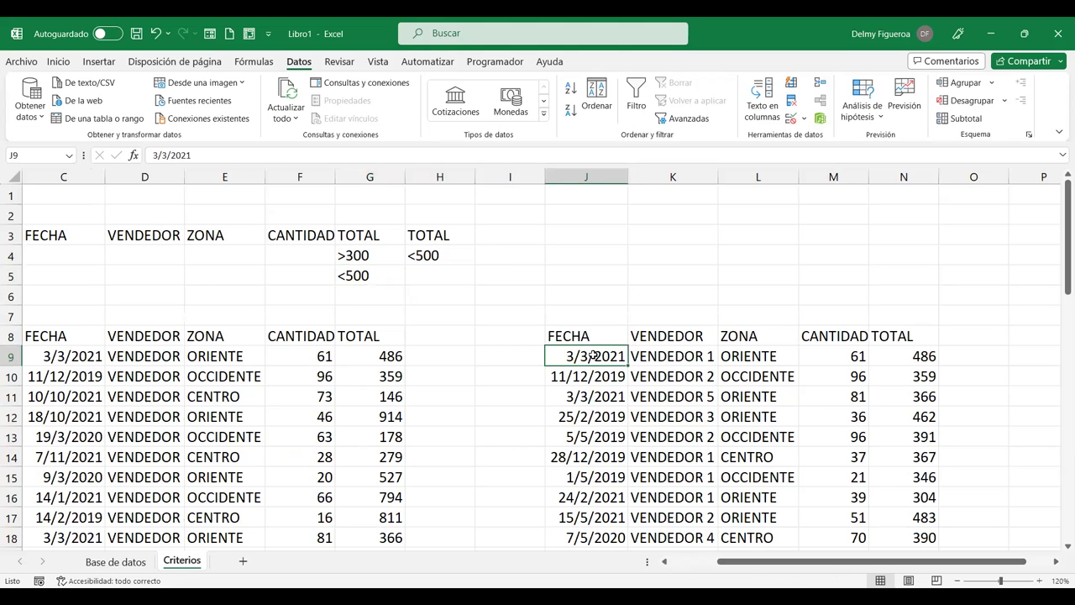
pyautogui.moveTo(593, 356); pyautogui.dragTo(589, 537)
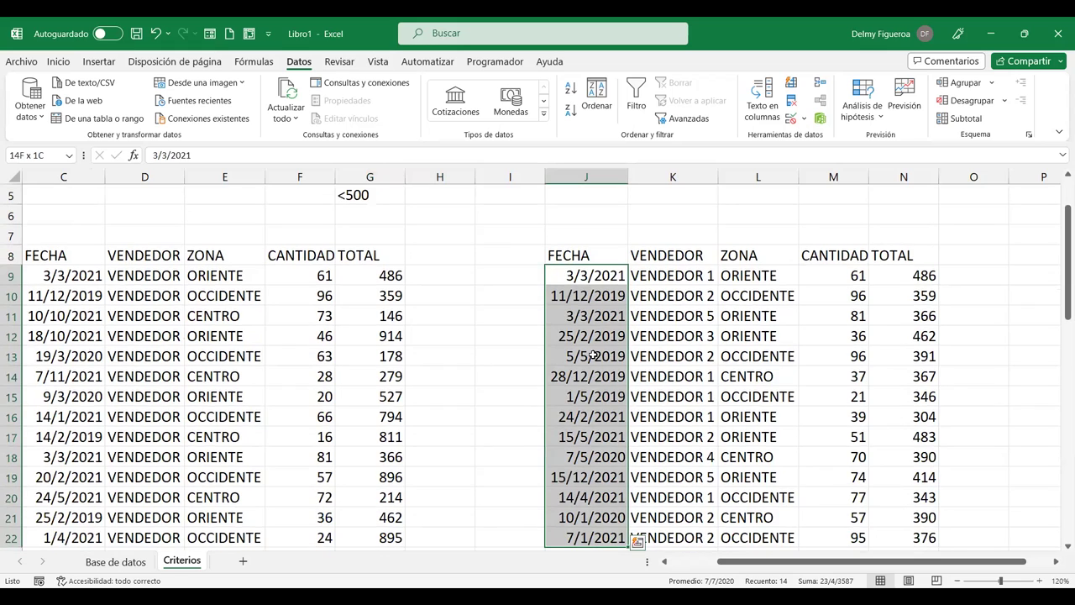
pyautogui.scroll(-2, 689, 500)
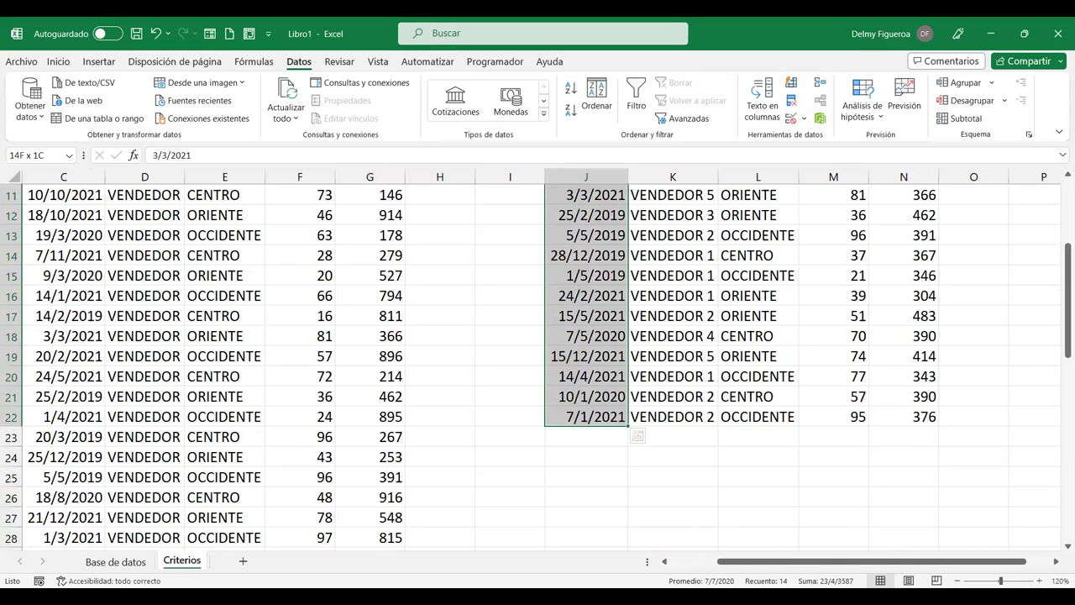
pyautogui.scroll(3, 750, 417)
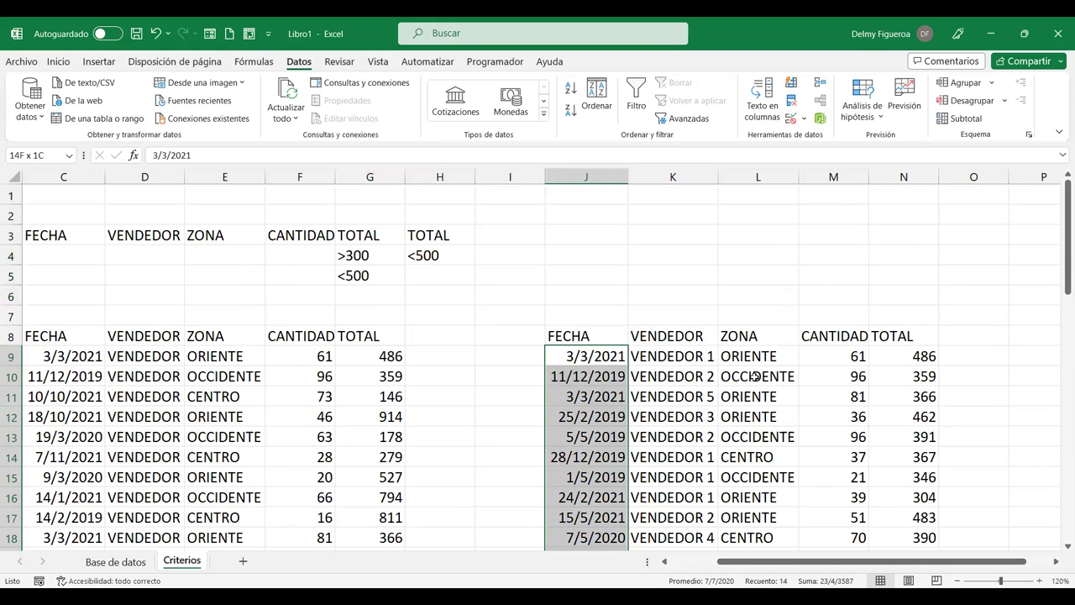
pyautogui.moveTo(380, 254); pyautogui.dragTo(424, 255)
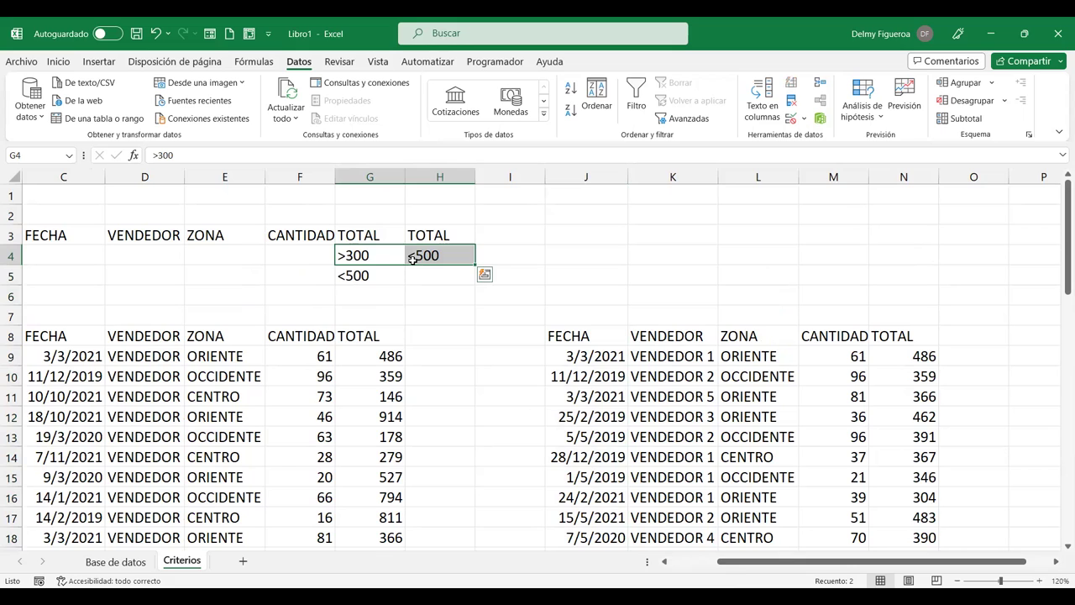
pyautogui.click(243, 355)
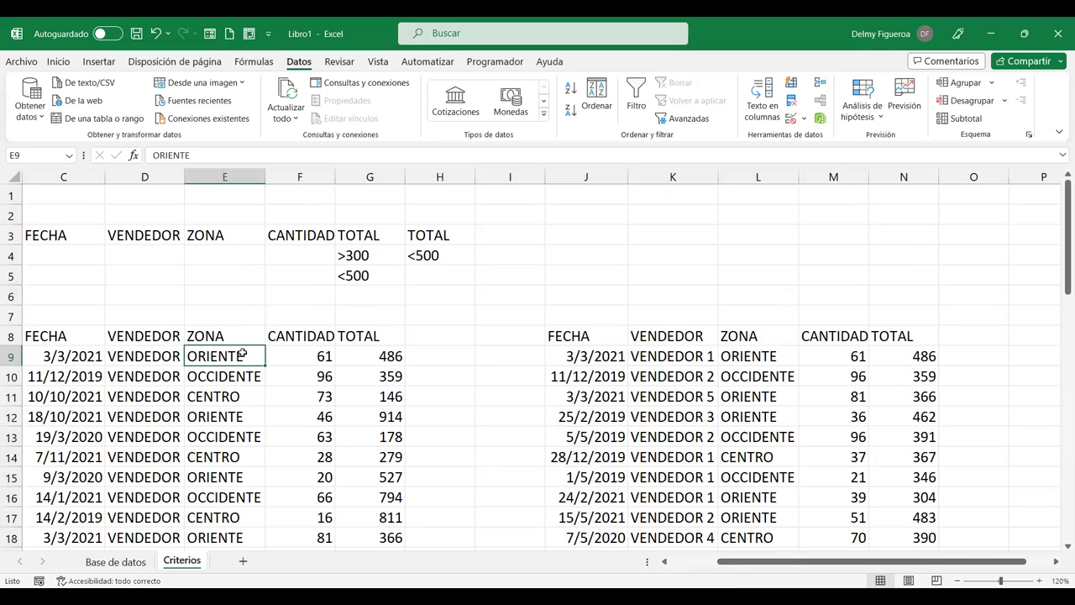
pyautogui.hotkey('ctrl', 'shift', 'Down')
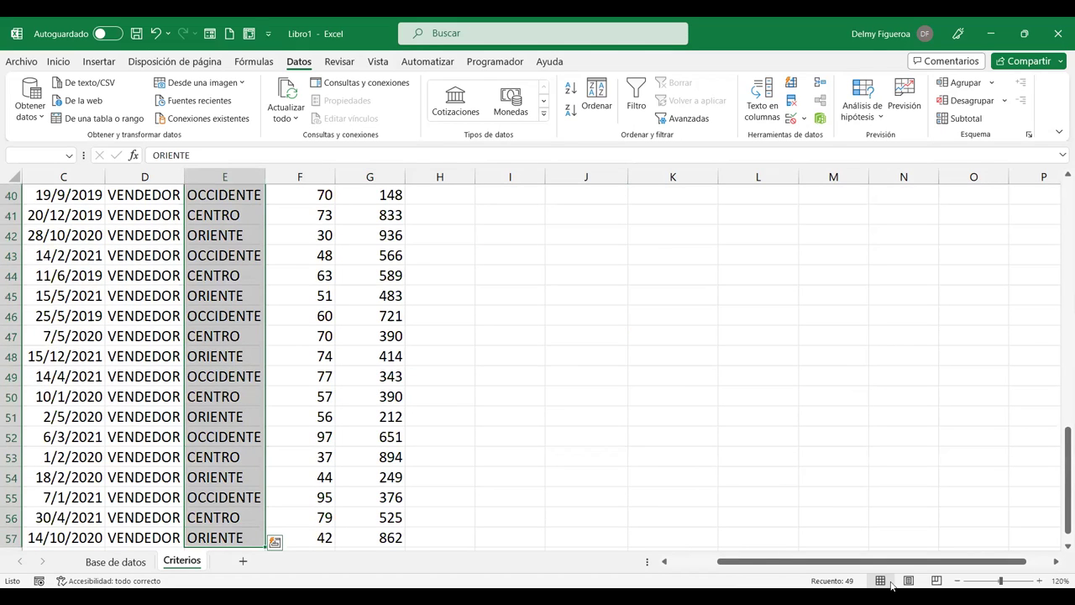
pyautogui.scroll(6, 718, 493)
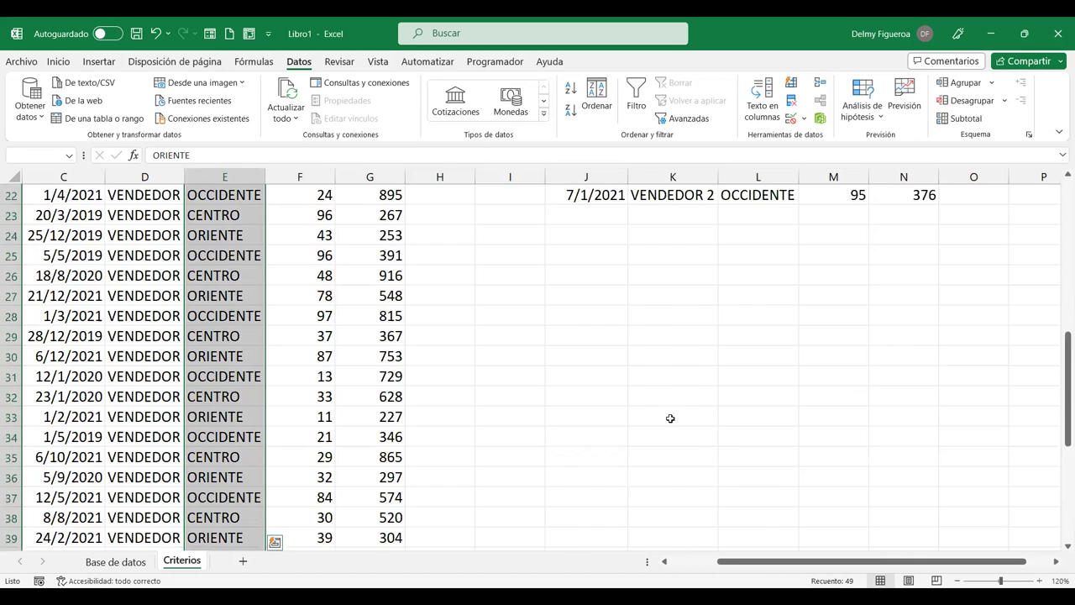
pyautogui.scroll(7, 668, 420)
pyautogui.click(373, 254)
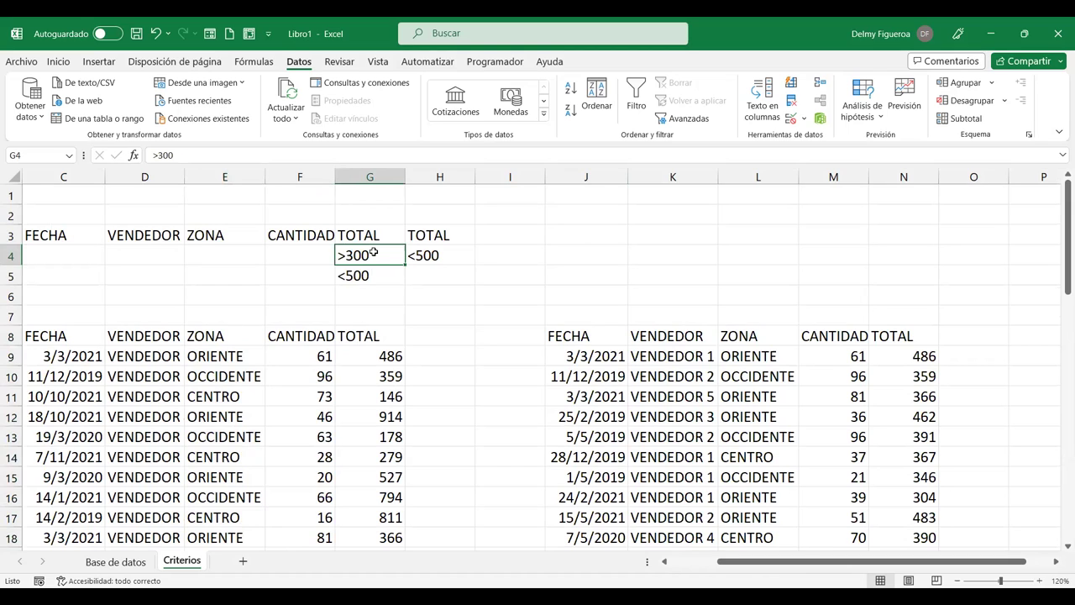
pyautogui.click(371, 274)
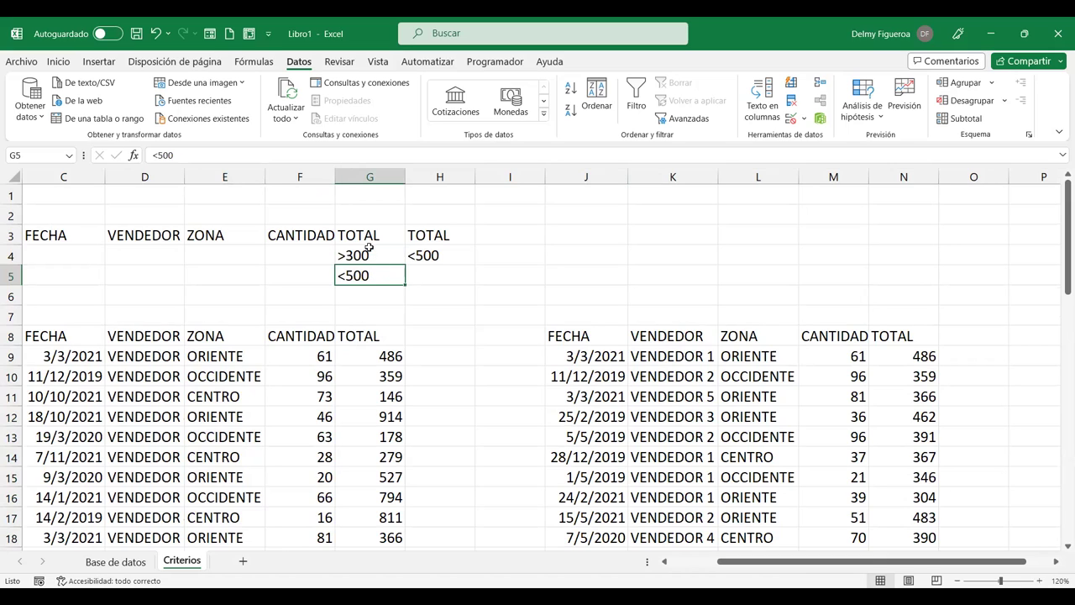
pyautogui.click(357, 394)
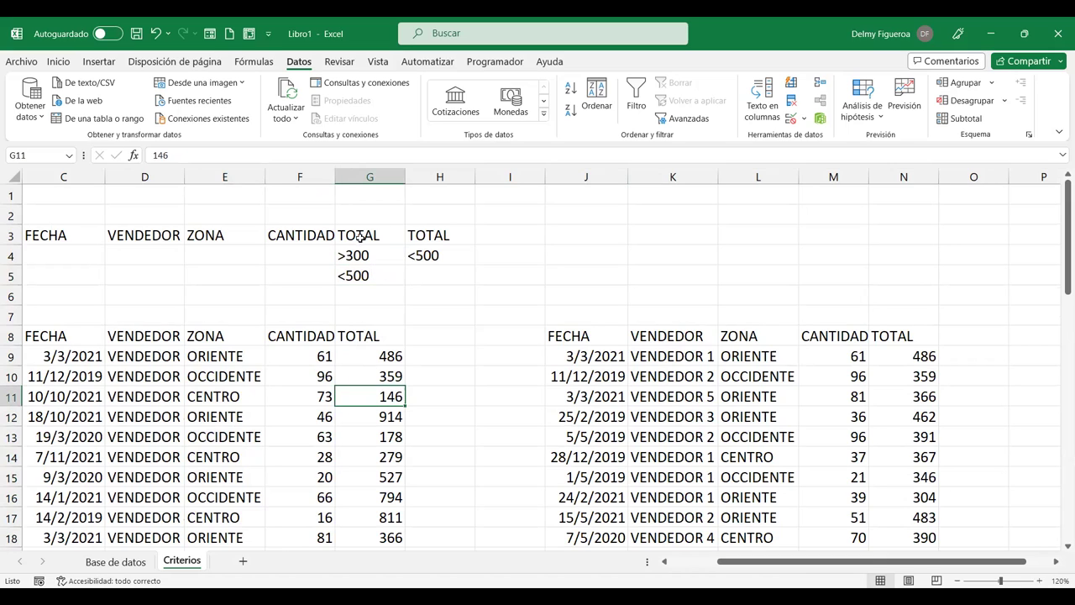
pyautogui.moveTo(359, 236); pyautogui.dragTo(356, 277)
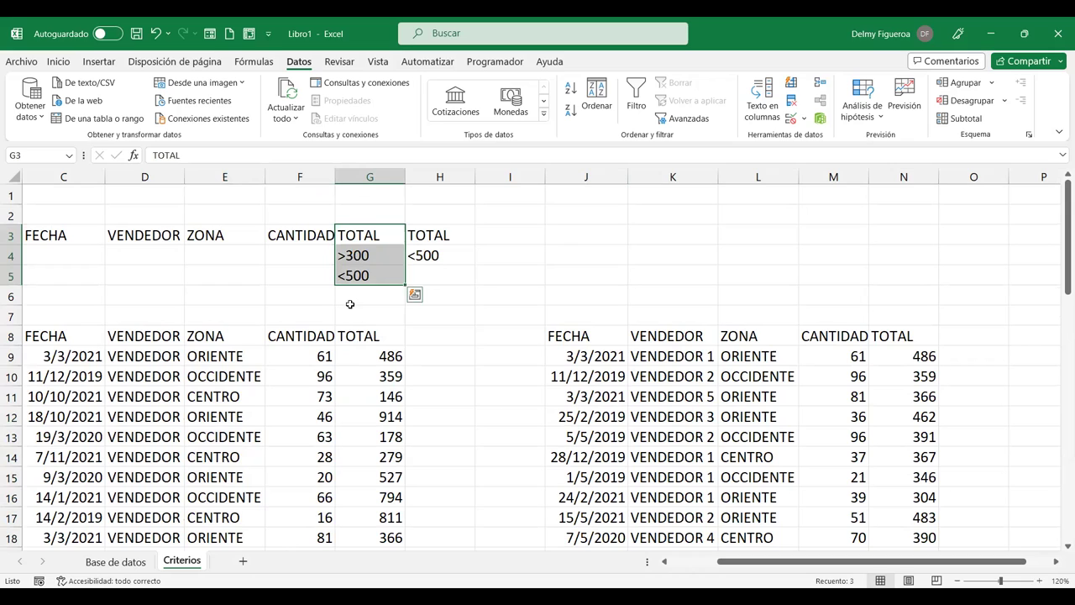
pyautogui.click(759, 375)
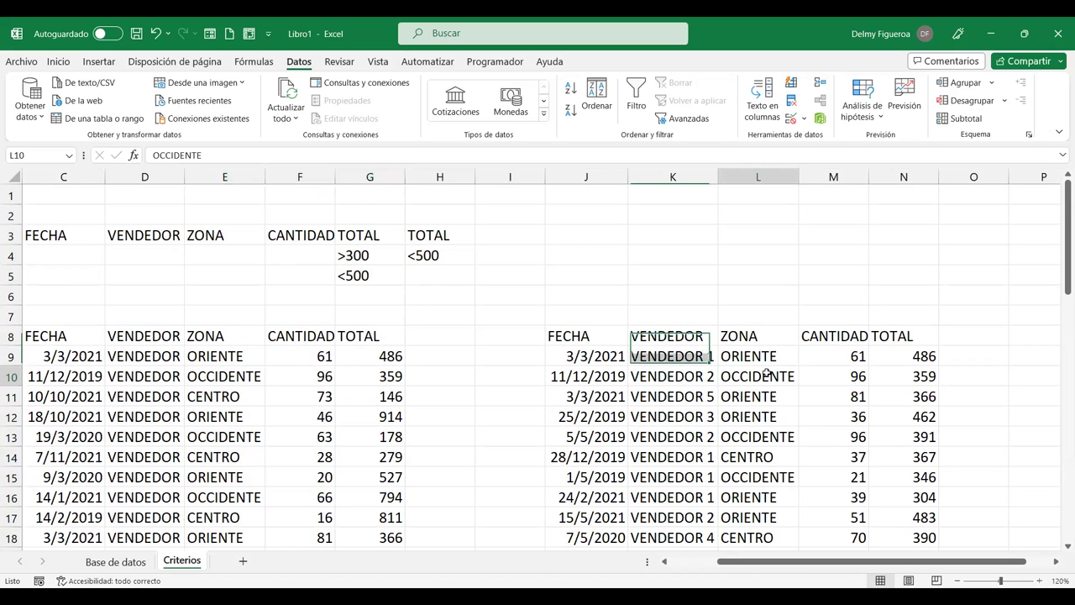
pyautogui.moveTo(371, 236); pyautogui.dragTo(416, 254)
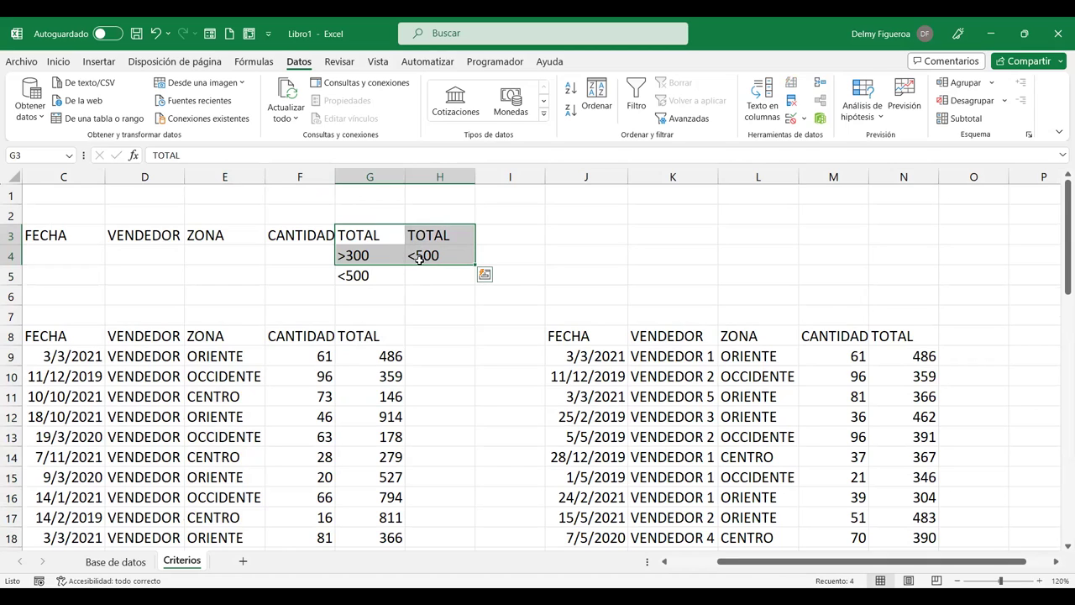
pyautogui.moveTo(358, 254); pyautogui.dragTo(358, 269)
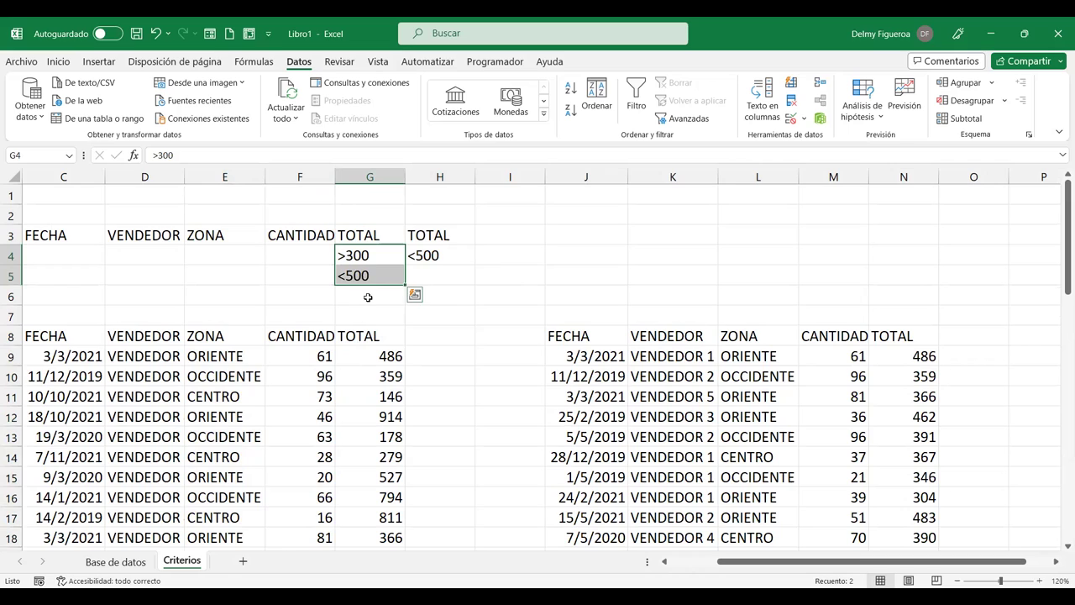
pyautogui.click(506, 234)
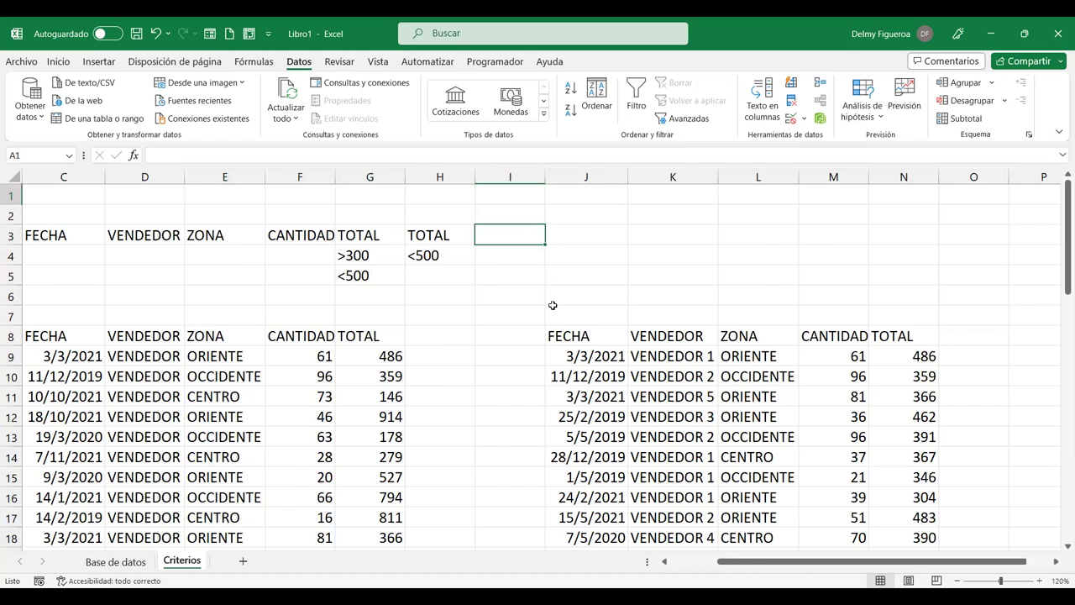
pyautogui.hotkey('ctrl', 'Home')
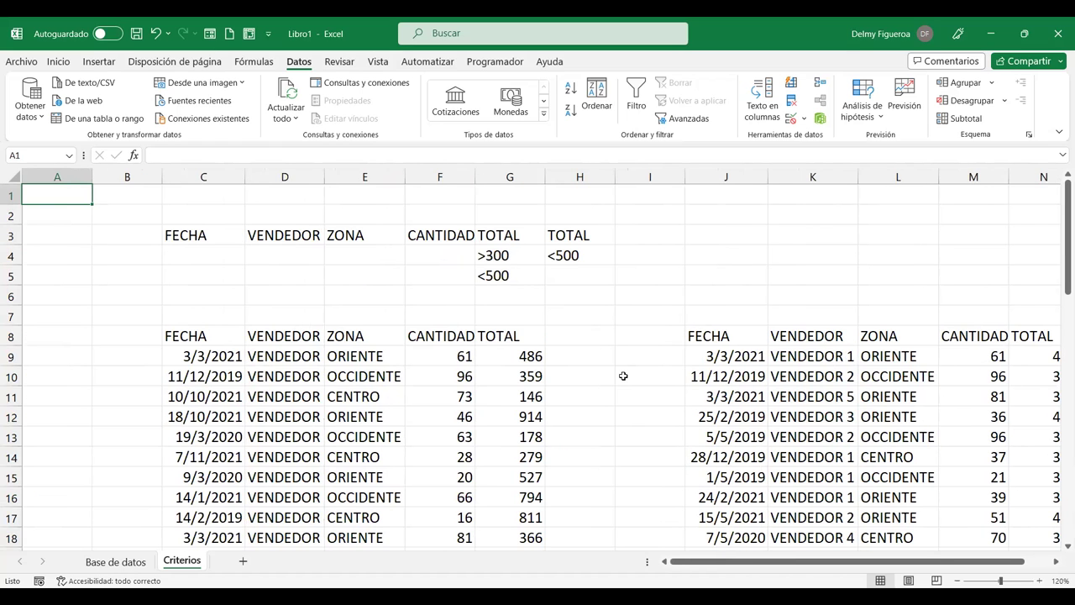
# - Return to the top of Base de datos, check Criterios, and select the VENDEDOR 1 criterion in B3
pyautogui.click(624, 376)
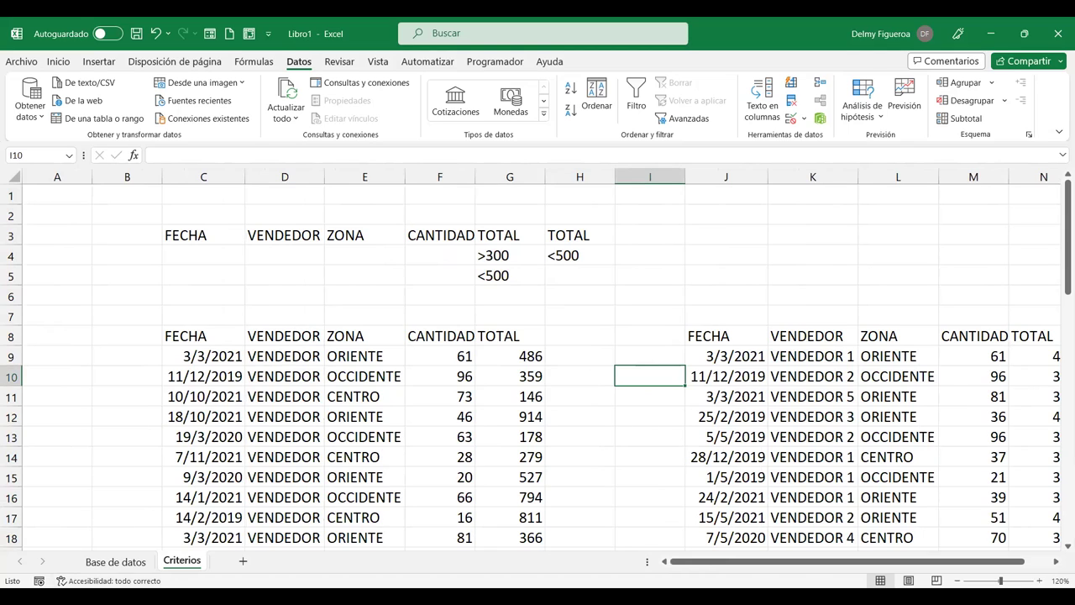
pyautogui.click(128, 564)
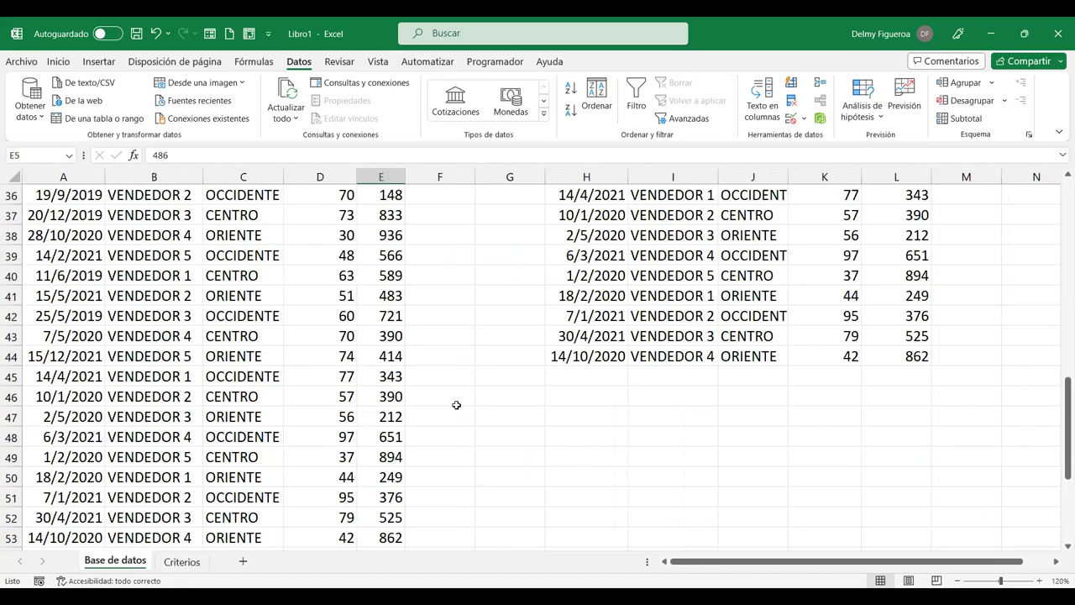
pyautogui.scroll(7, 454, 406)
pyautogui.scroll(5, 456, 405)
pyautogui.hotkey('ctrl', 'Home')
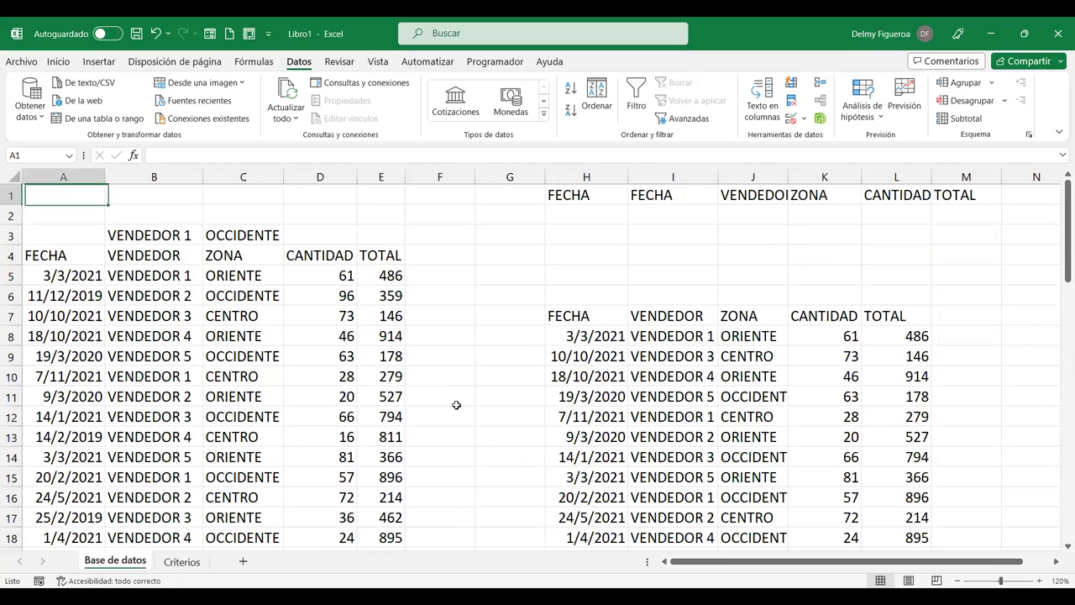
pyautogui.click(683, 228)
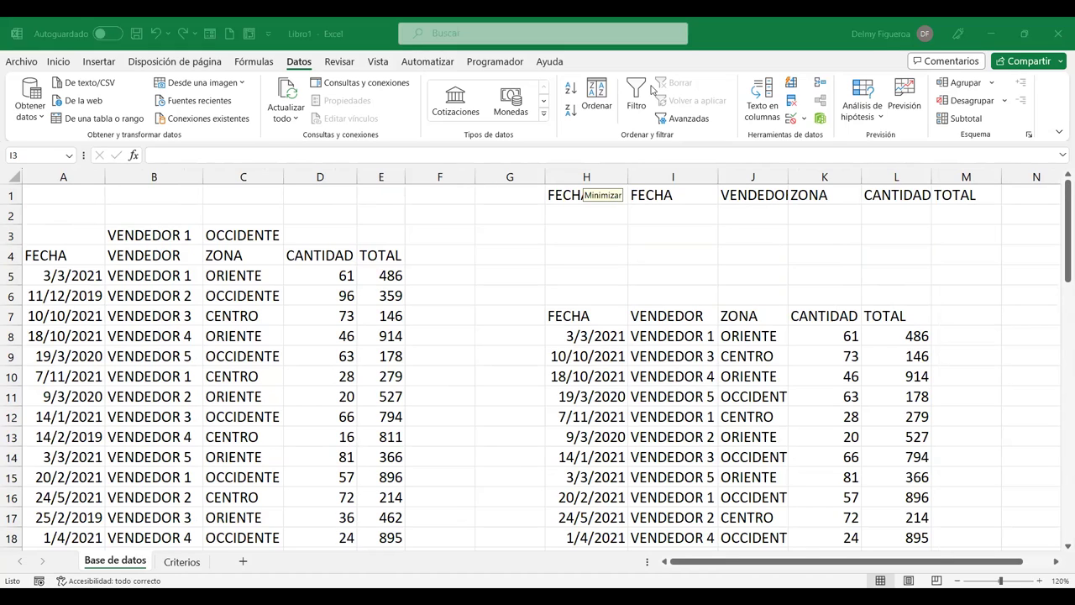
pyautogui.click(181, 562)
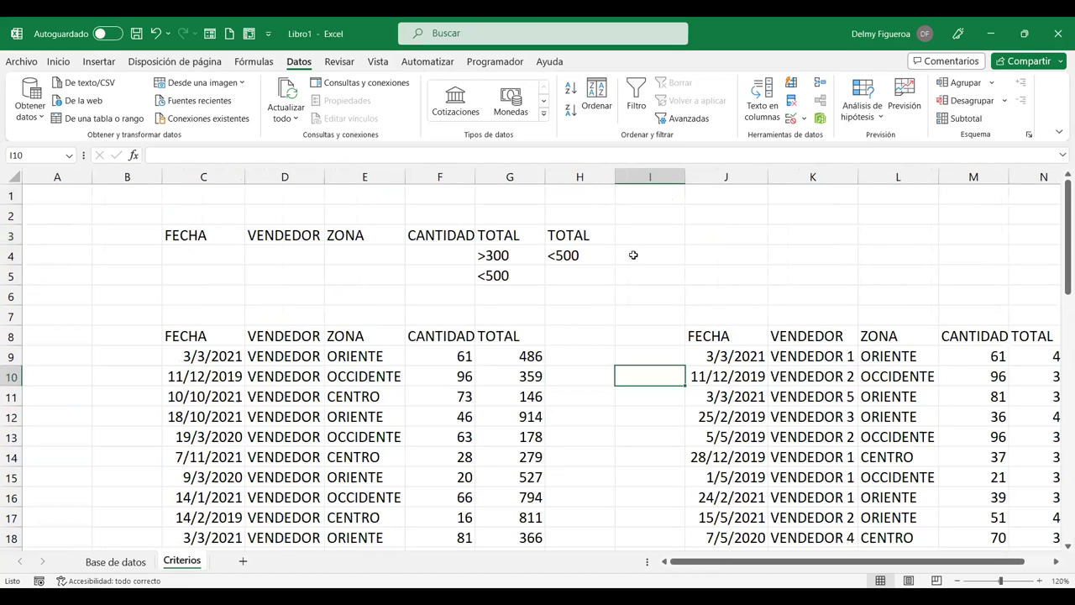
pyautogui.click(660, 259)
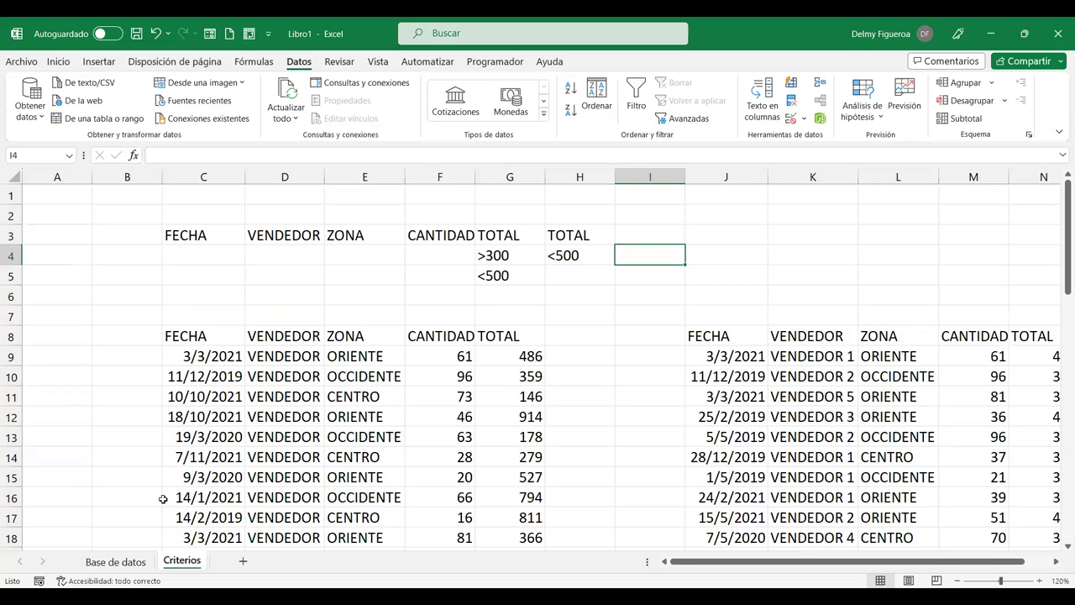
pyautogui.click(124, 562)
pyautogui.click(162, 236)
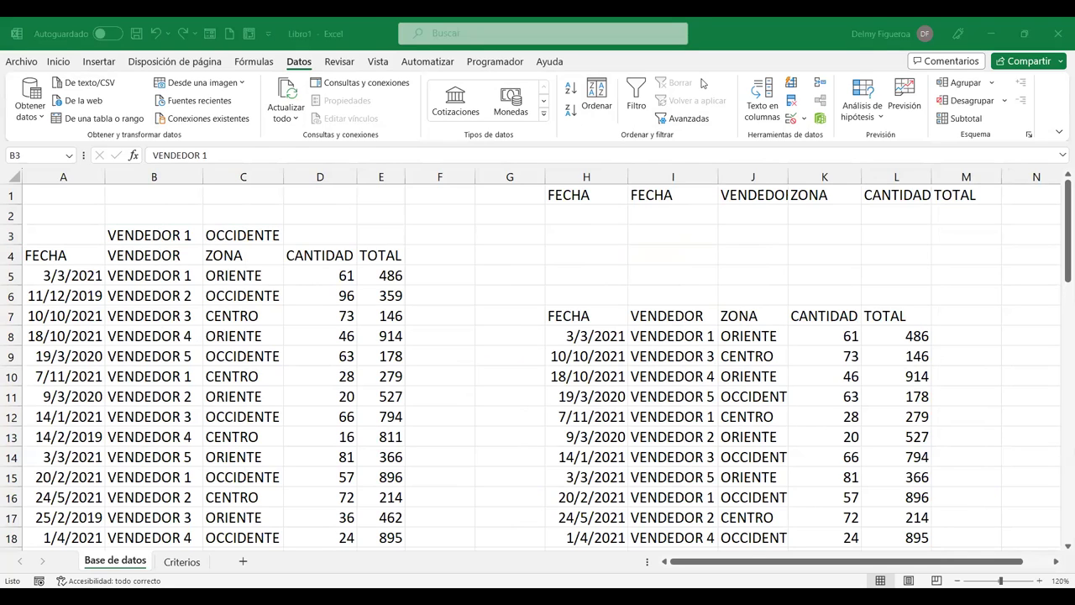
# - Select the CANTIDAD and TOTAL values D5:E53, after closing B3's Filtrar menu unused
pyautogui.click(189, 240)
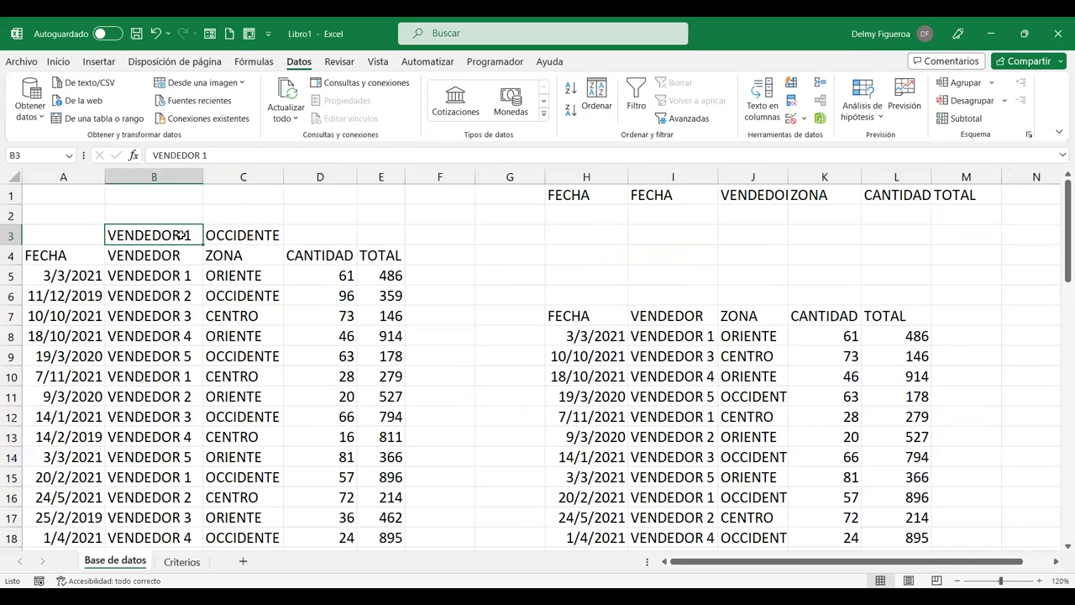
pyautogui.rightClick(179, 236)
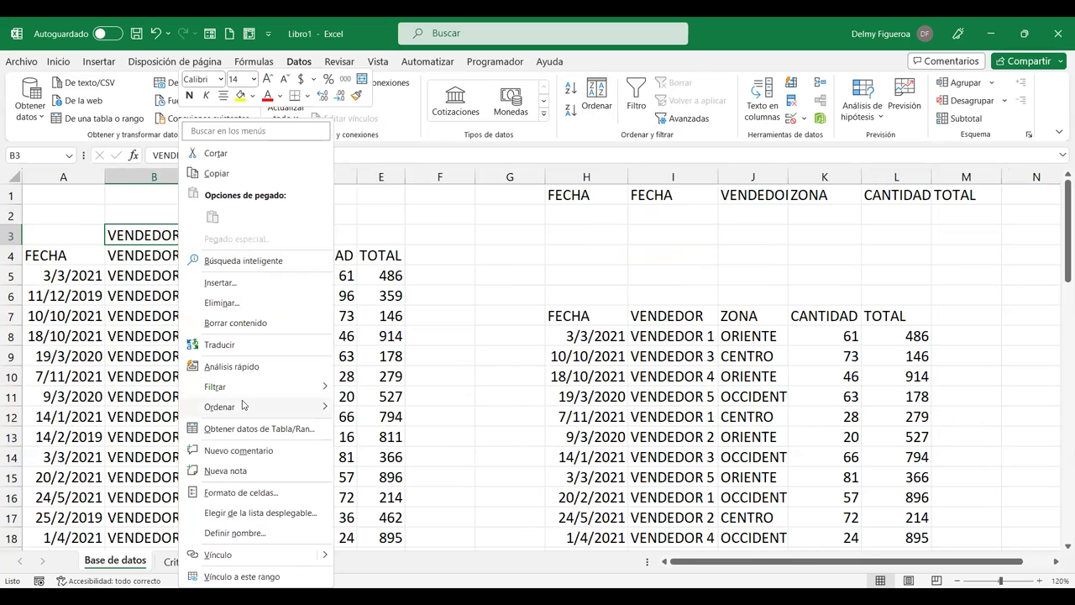
pyautogui.moveTo(252, 388)
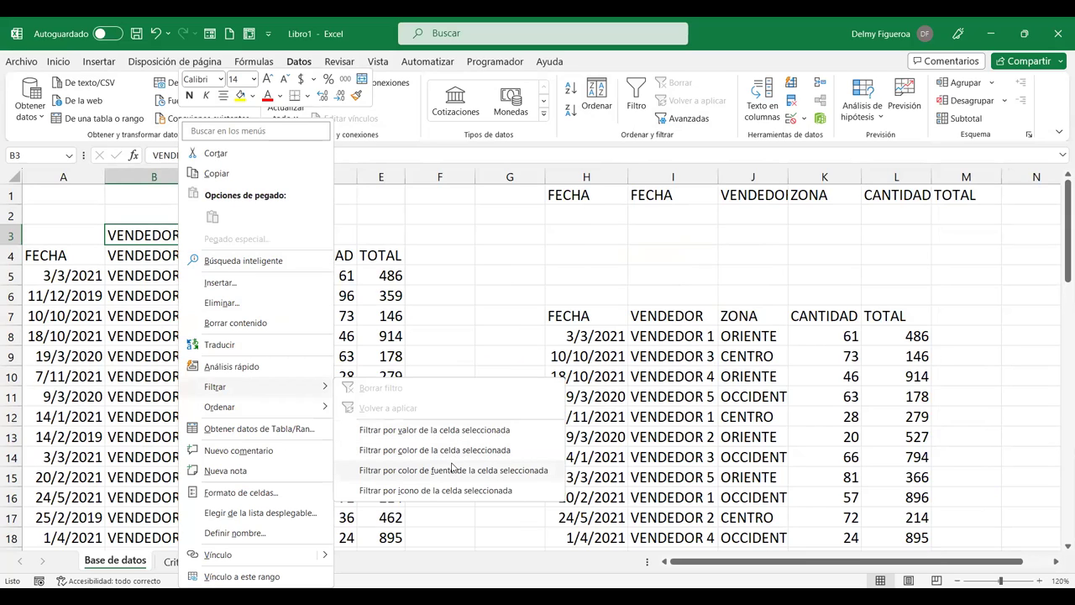
pyautogui.click(432, 293)
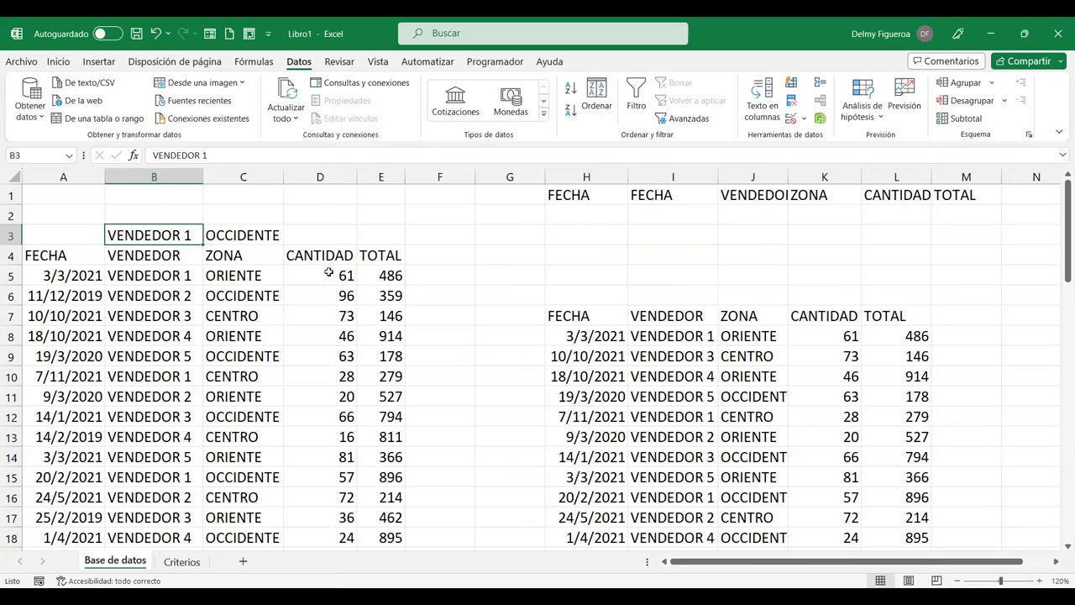
pyautogui.moveTo(328, 274); pyautogui.dragTo(378, 339)
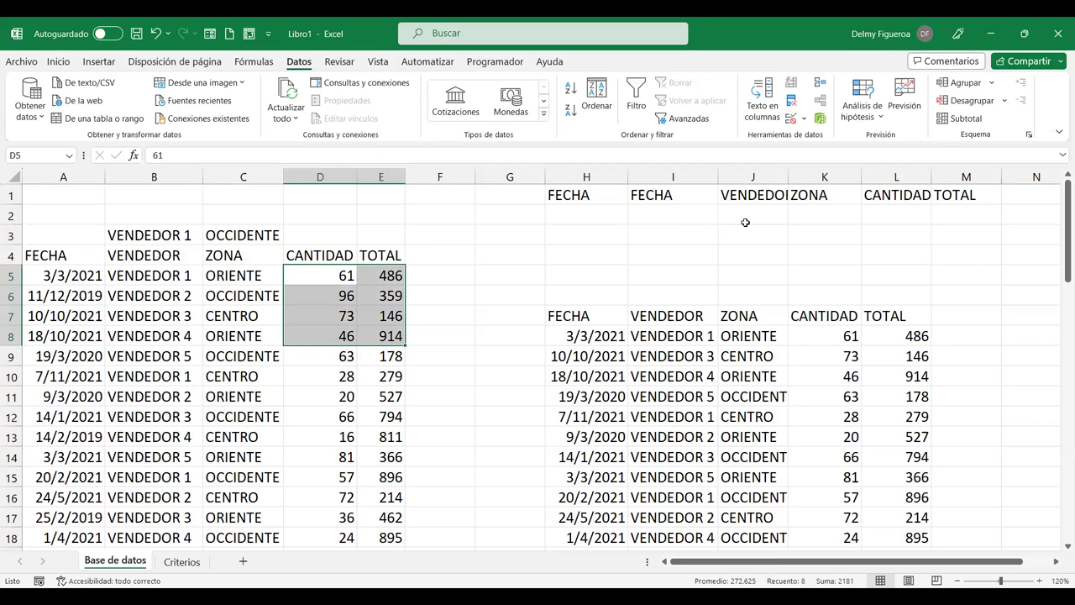
pyautogui.hotkey('ctrl', 'shift', 'Down')
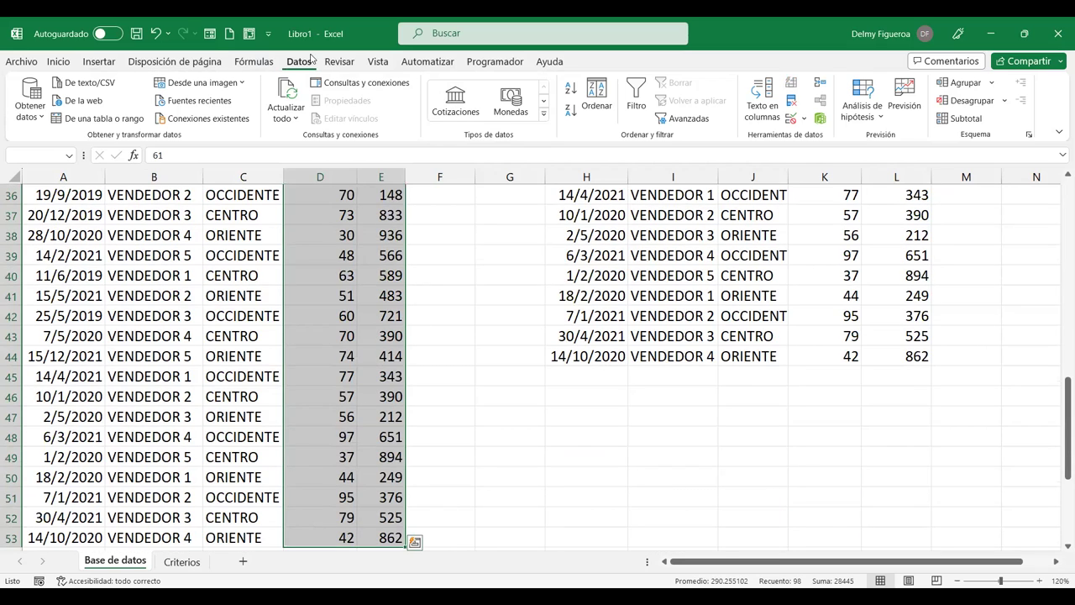
# - Apply the red-white-green Escalas de color scale to D5:E53
pyautogui.click(62, 68)
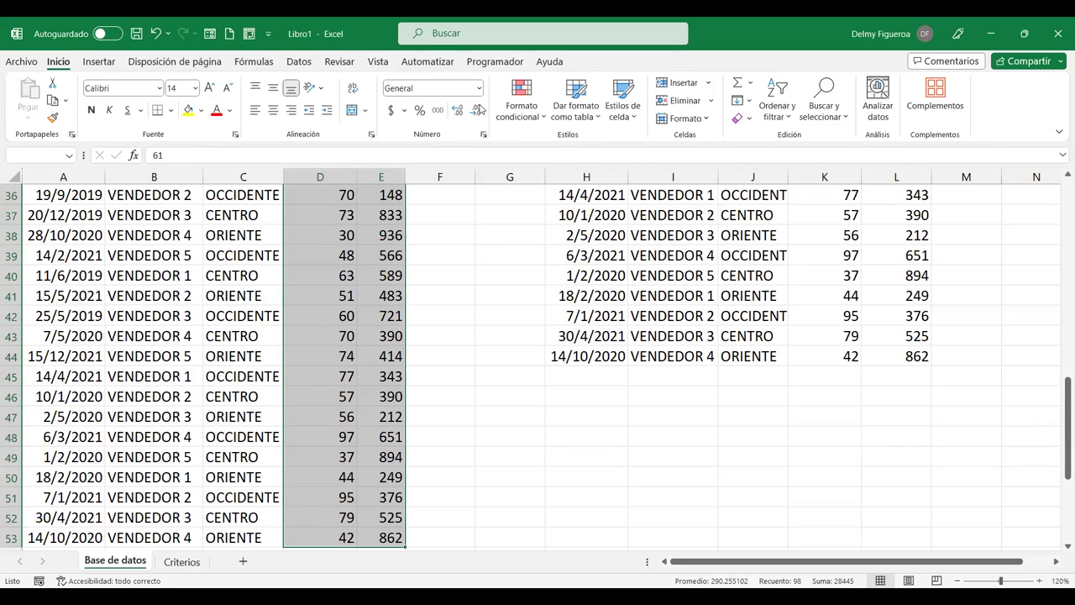
pyautogui.click(542, 118)
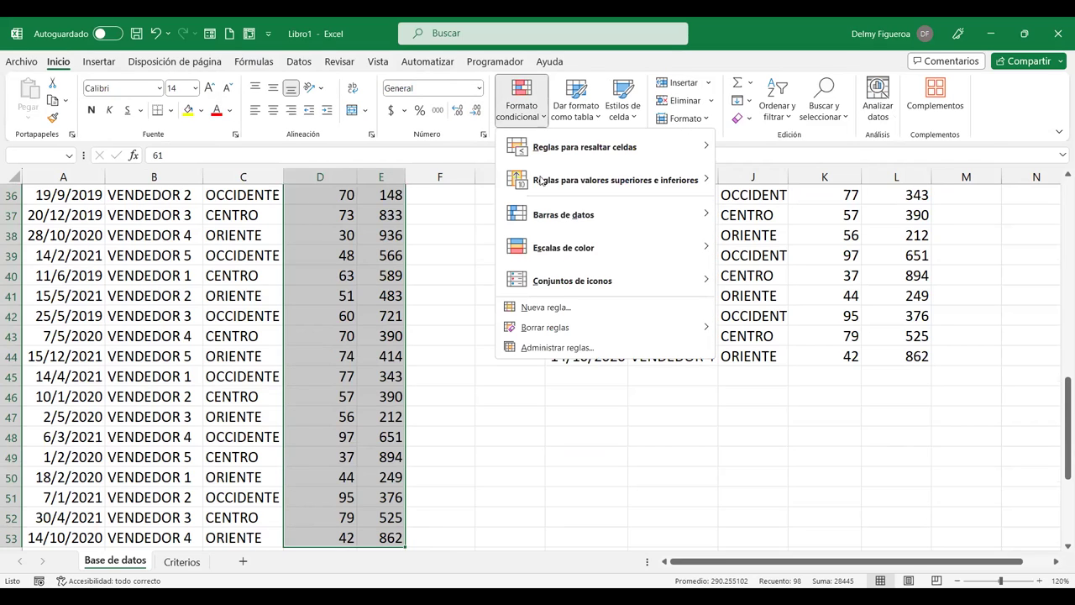
pyautogui.moveTo(577, 258)
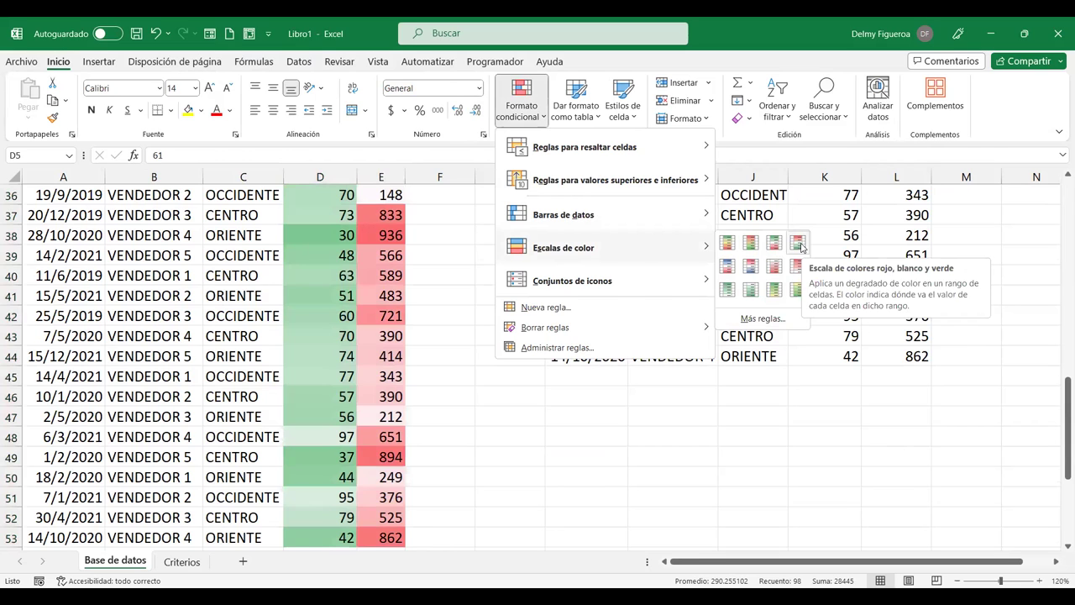
pyautogui.click(801, 246)
pyautogui.scroll(5, 536, 349)
pyautogui.scroll(7, 536, 350)
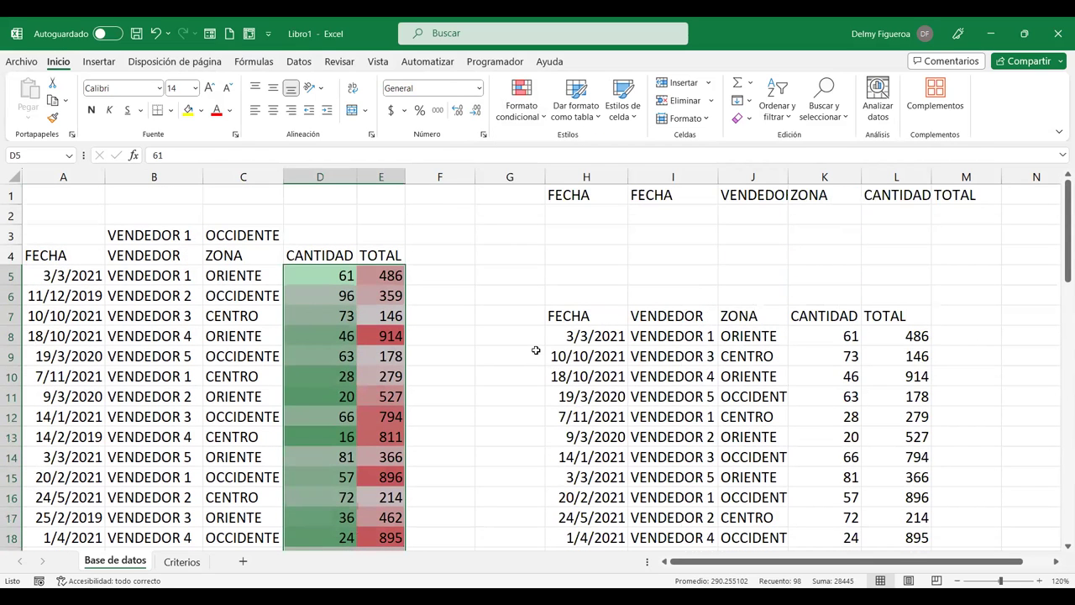
# - Undo the colour scale on D5:E53 after glancing at C3's Filtrar menu
pyautogui.click(257, 237)
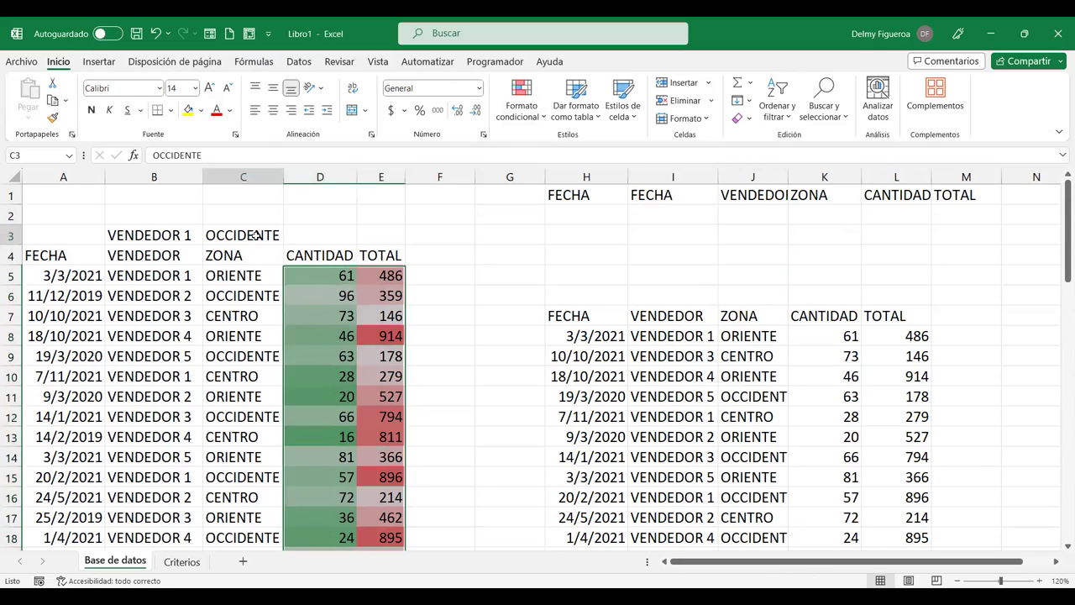
pyautogui.rightClick(257, 238)
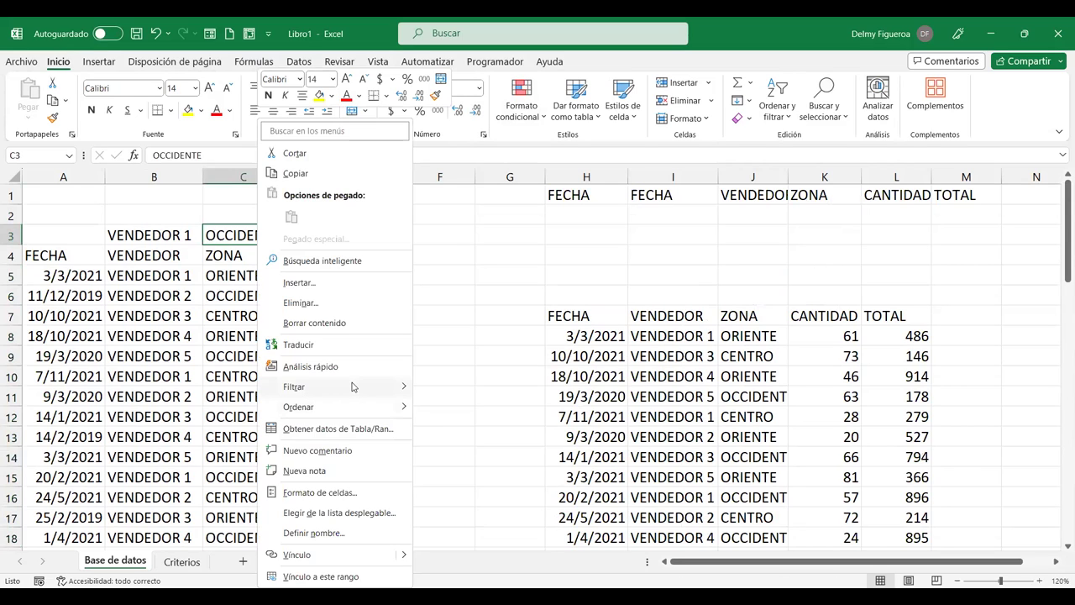
pyautogui.moveTo(353, 386)
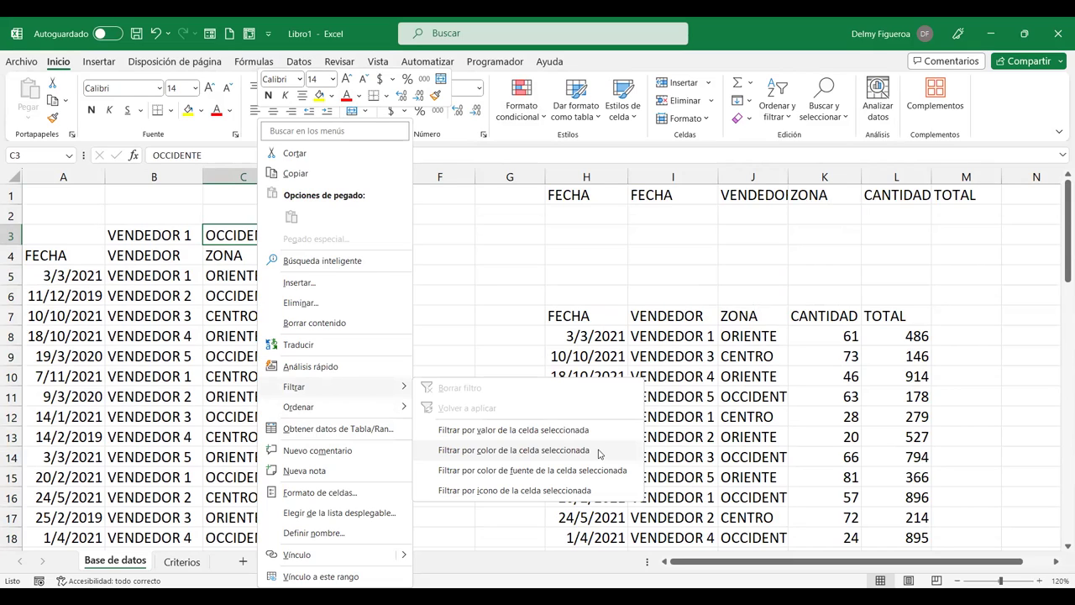
pyautogui.click(319, 295)
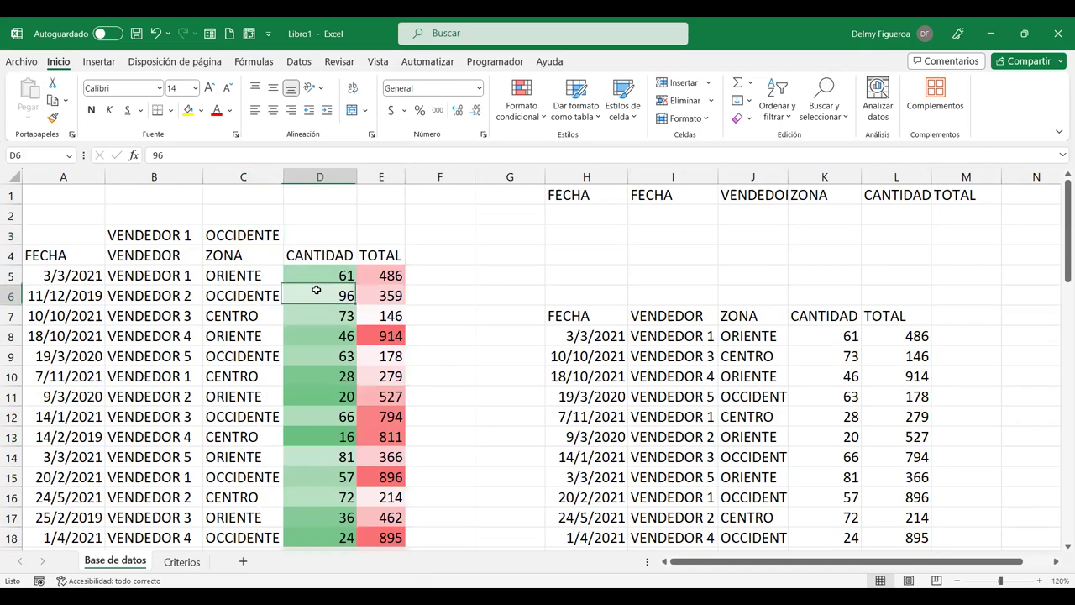
pyautogui.click(333, 239)
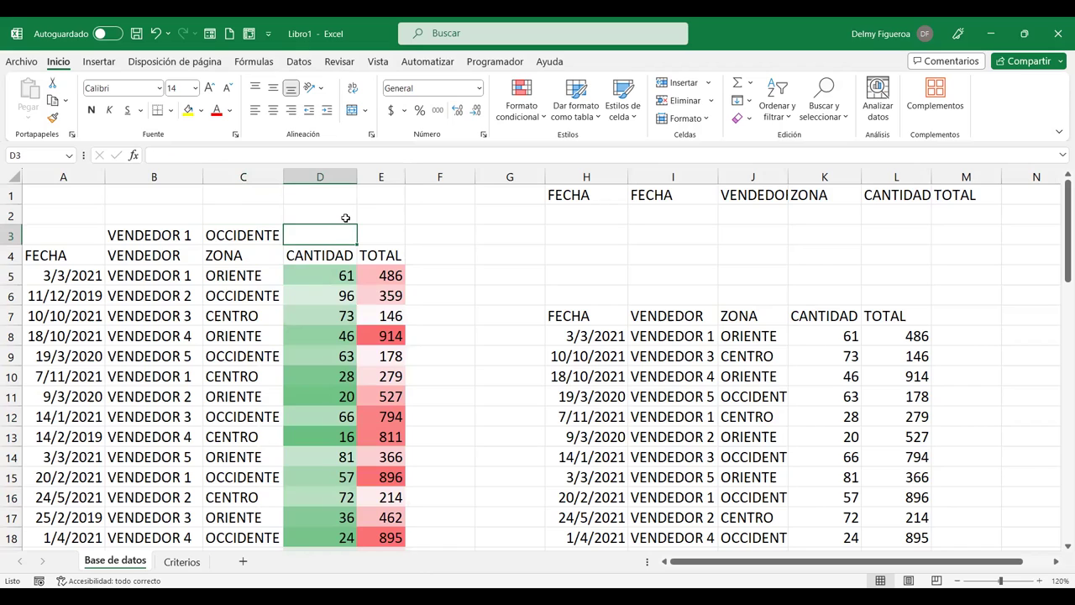
pyautogui.hotkey('ctrl', 'z')
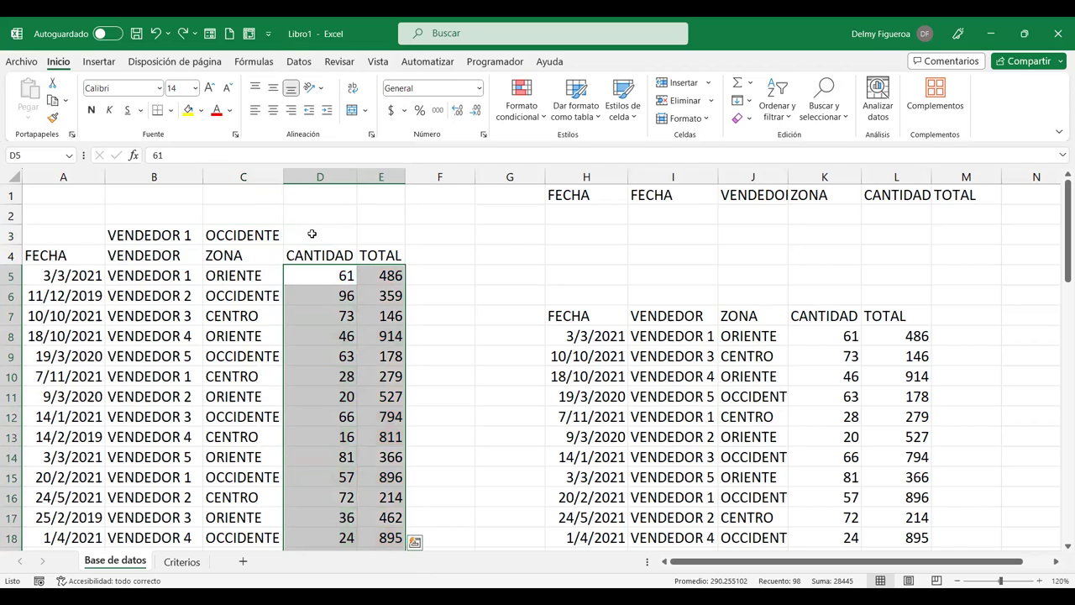
# - Colour the OCCIDENTE text in C3 red and move on to C9
pyautogui.click(264, 233)
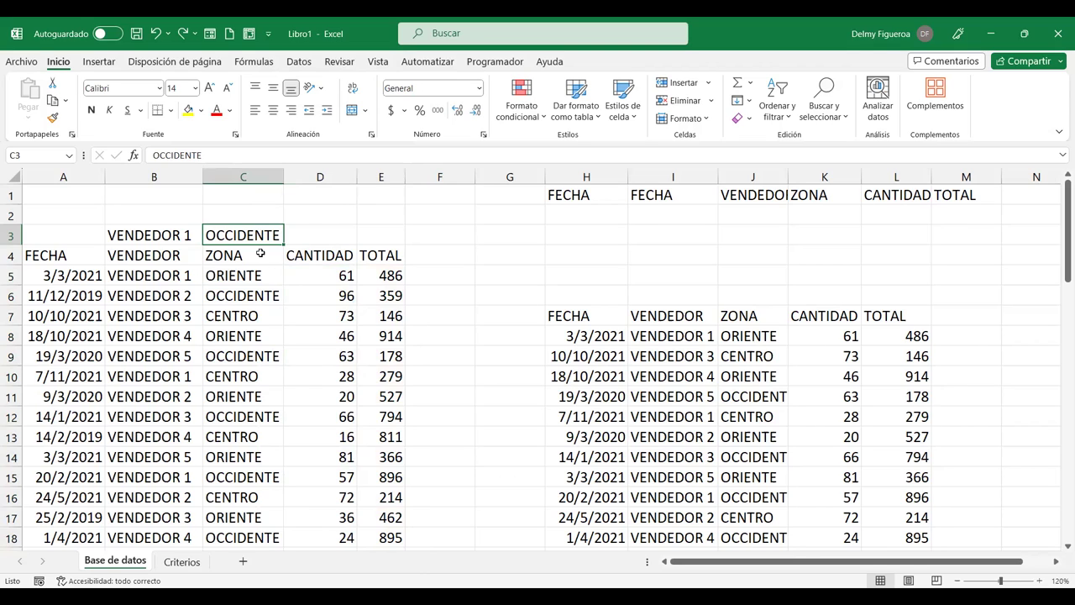
pyautogui.click(216, 110)
pyautogui.click(250, 356)
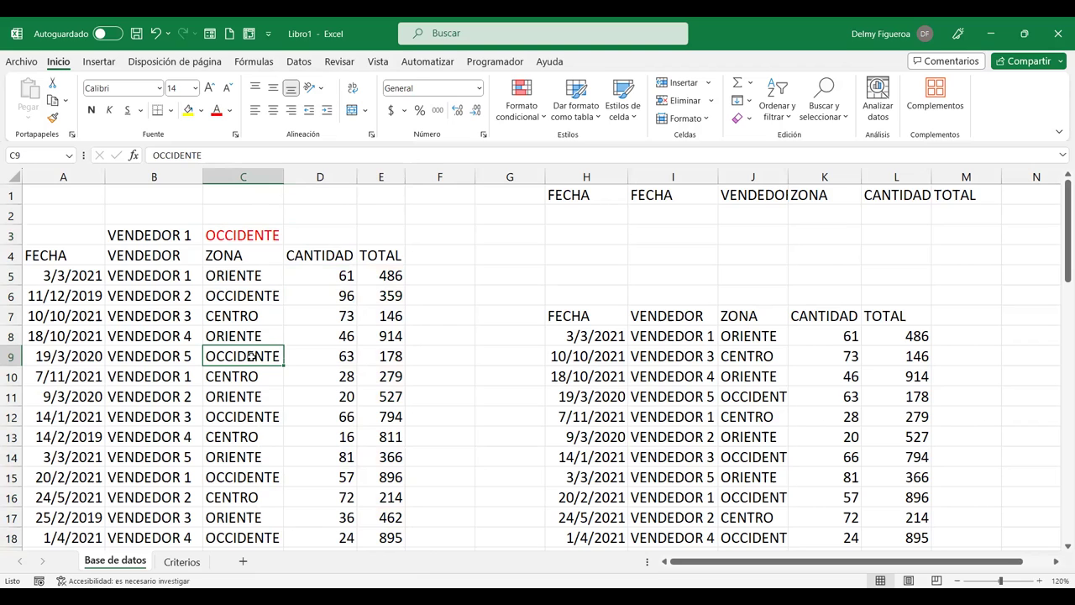
pyautogui.scroll(-3, 246, 457)
pyautogui.scroll(-3, 235, 411)
# - Repeat the red font colour with F4 on OCCIDENTE cells C30 and C45
pyautogui.click(238, 412)
pyautogui.press('F4')
pyautogui.scroll(-6, 239, 412)
pyautogui.click(251, 405)
pyautogui.click(252, 356)
pyautogui.press('F4')
pyautogui.scroll(5, 294, 361)
pyautogui.scroll(7, 298, 373)
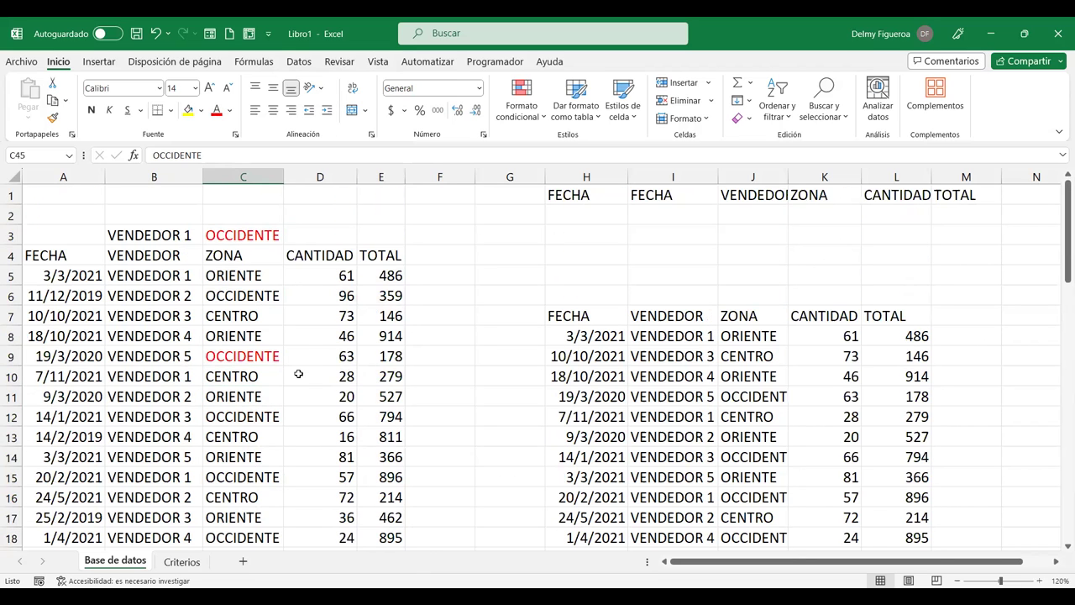
pyautogui.click(247, 233)
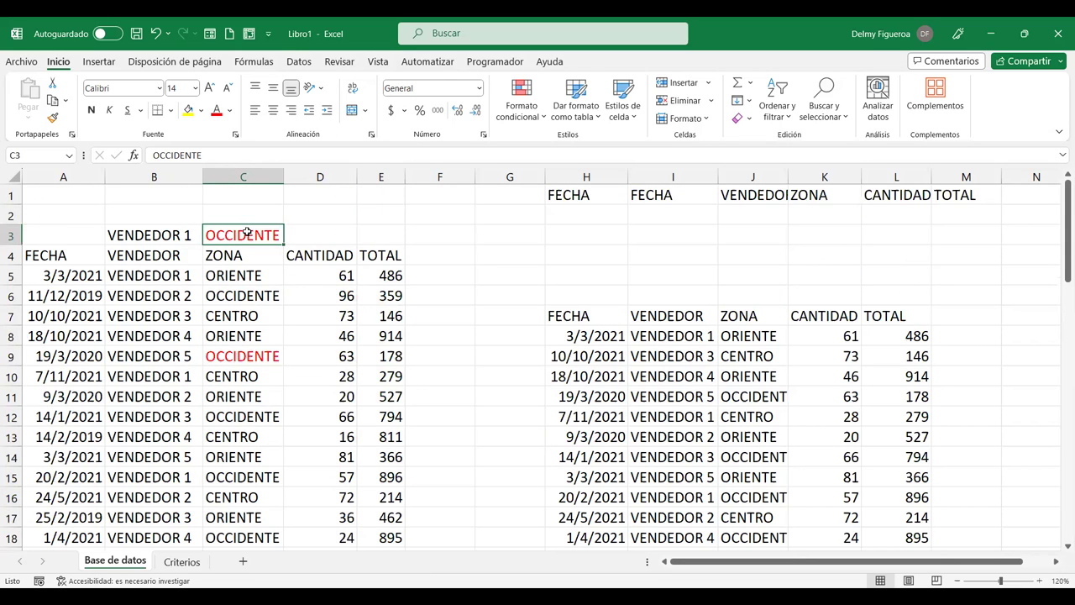
# - Filter the sheet to rows whose font matches C3's red colour
pyautogui.rightClick(247, 232)
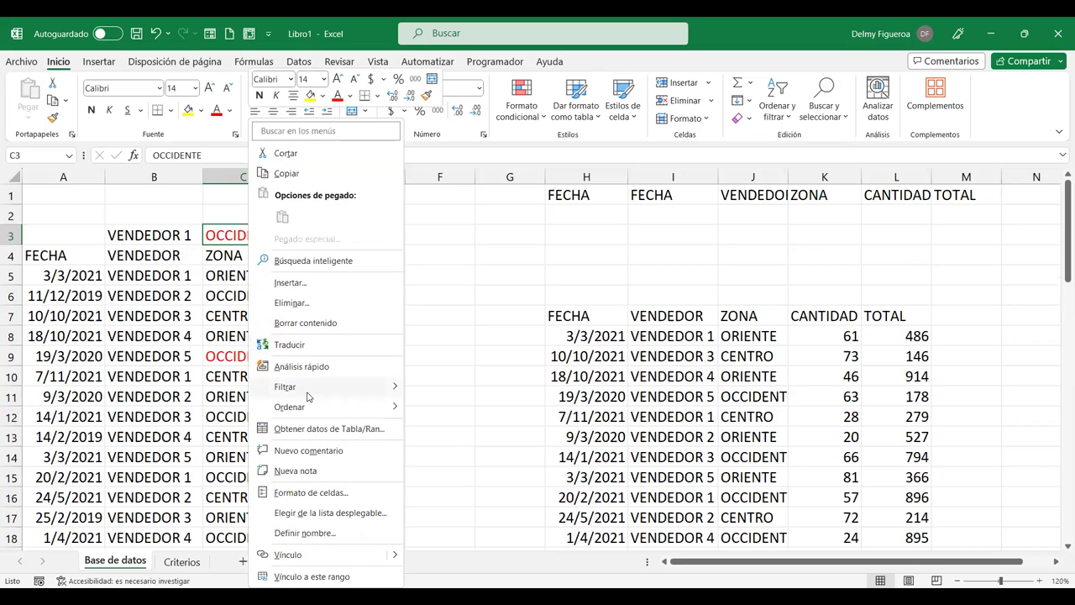
pyautogui.moveTo(308, 388)
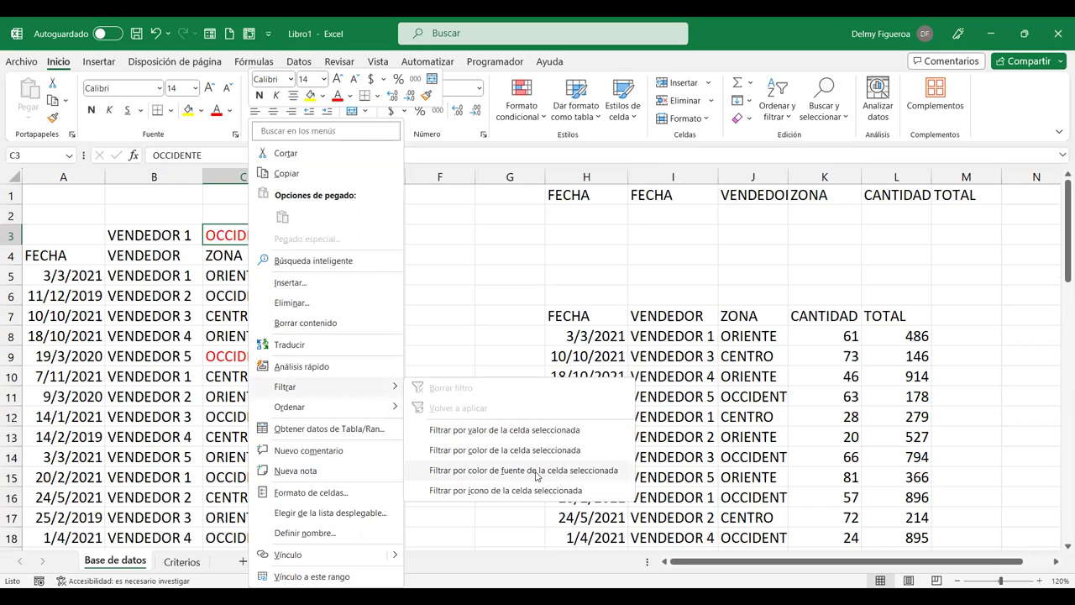
pyautogui.click(536, 472)
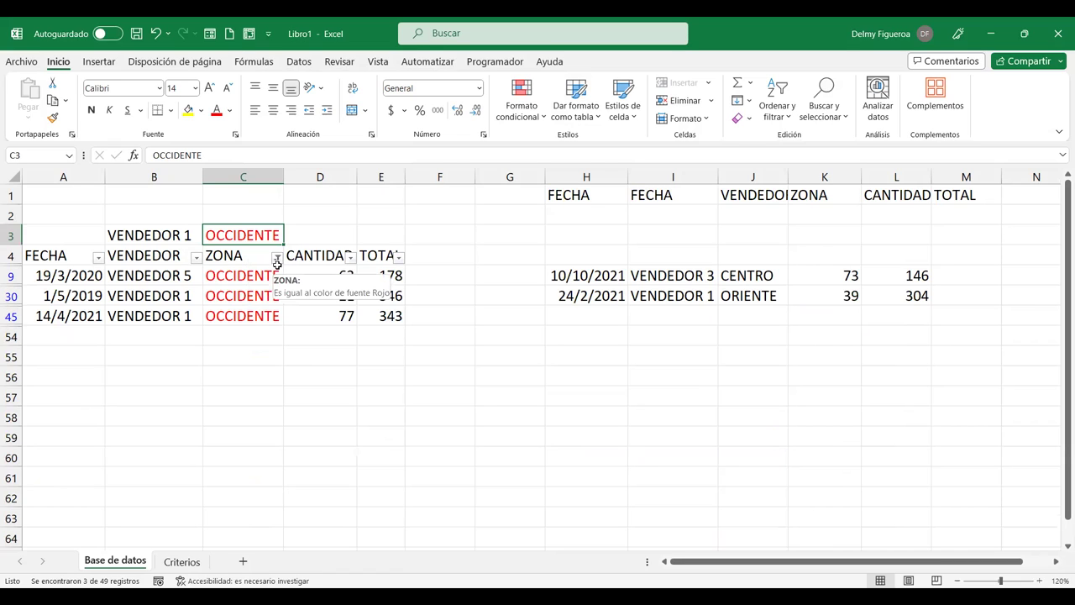
# - Clear the ZONA column filter so all sales rows show again
pyautogui.click(278, 267)
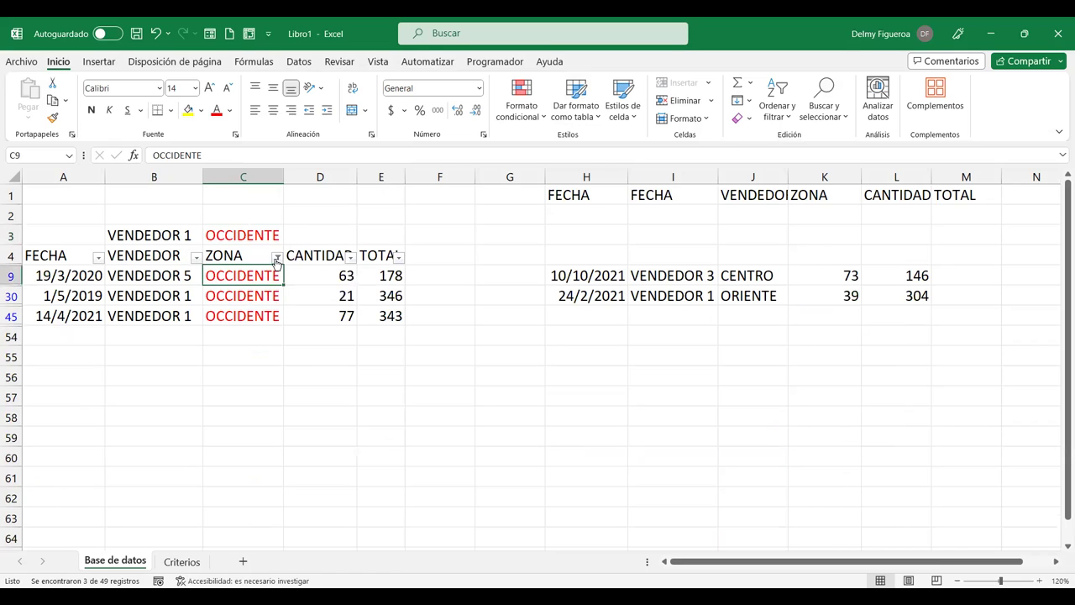
pyautogui.click(277, 256)
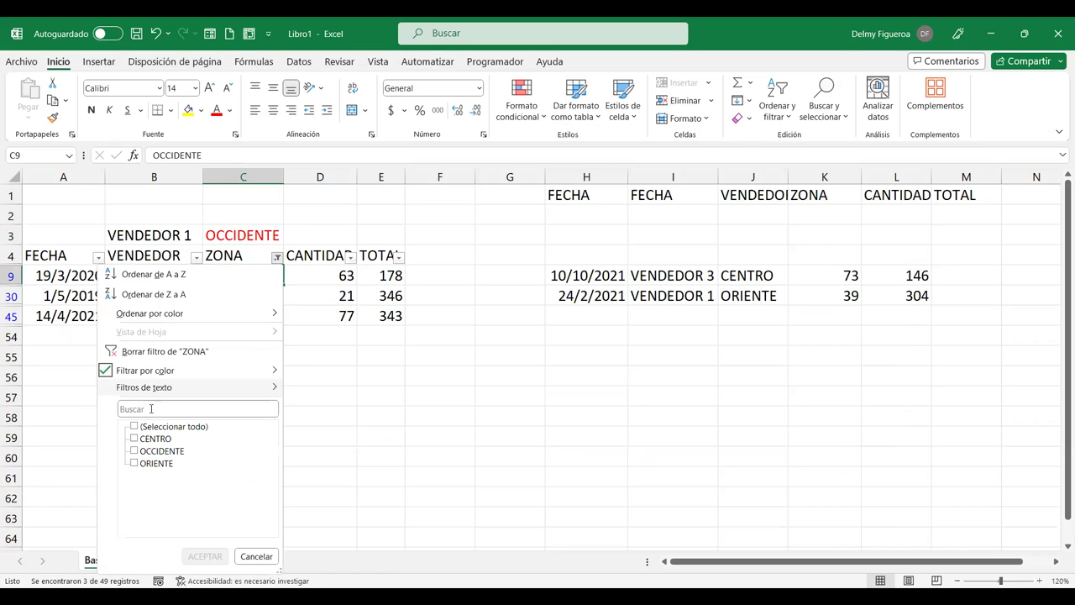
pyautogui.click(136, 353)
pyautogui.click(270, 237)
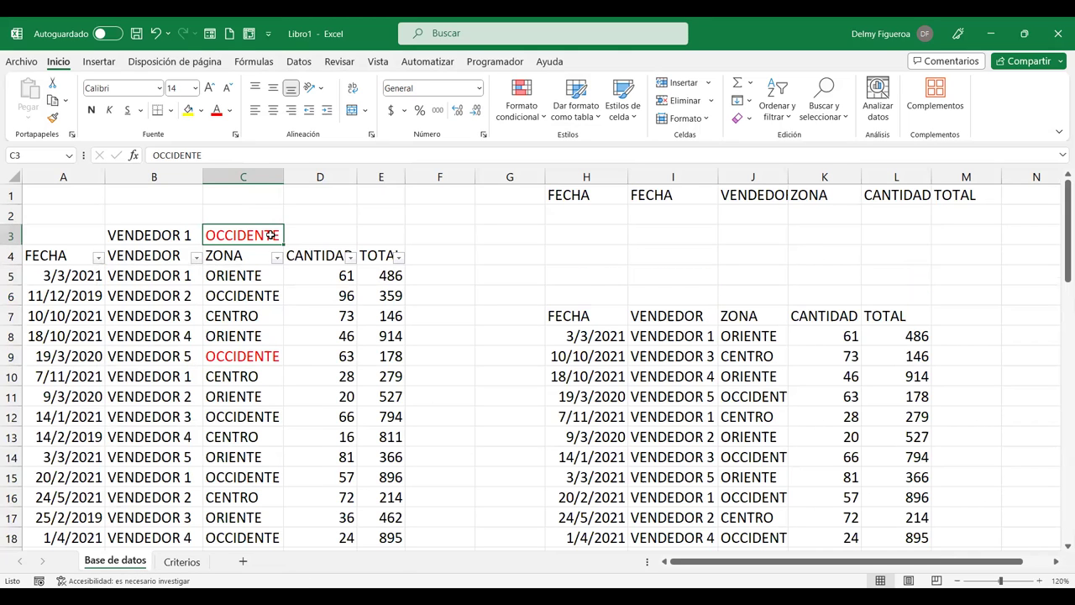
pyautogui.rightClick(274, 237)
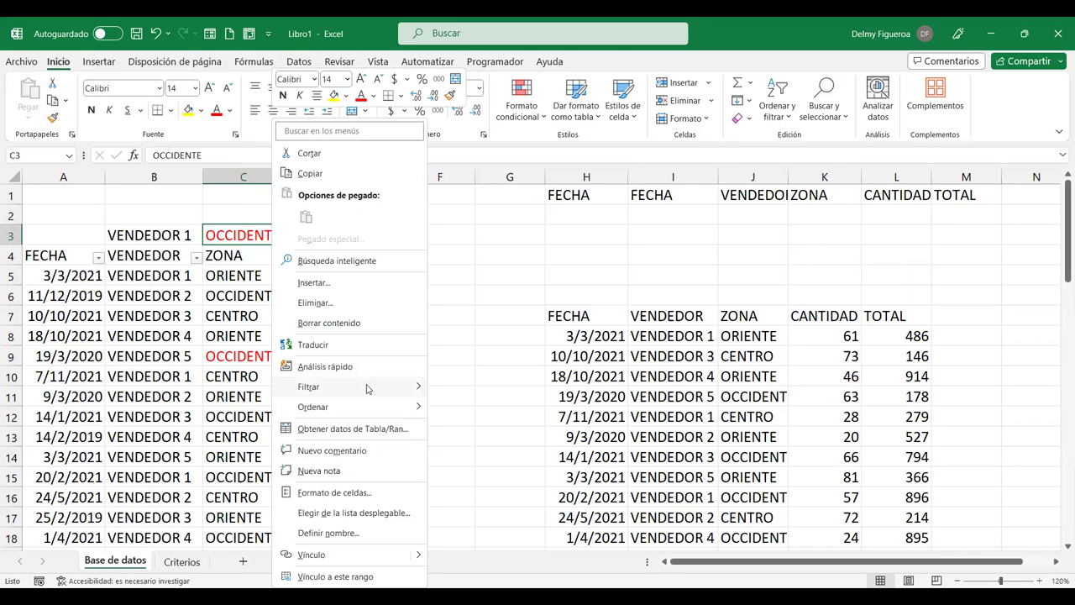
pyautogui.moveTo(367, 388)
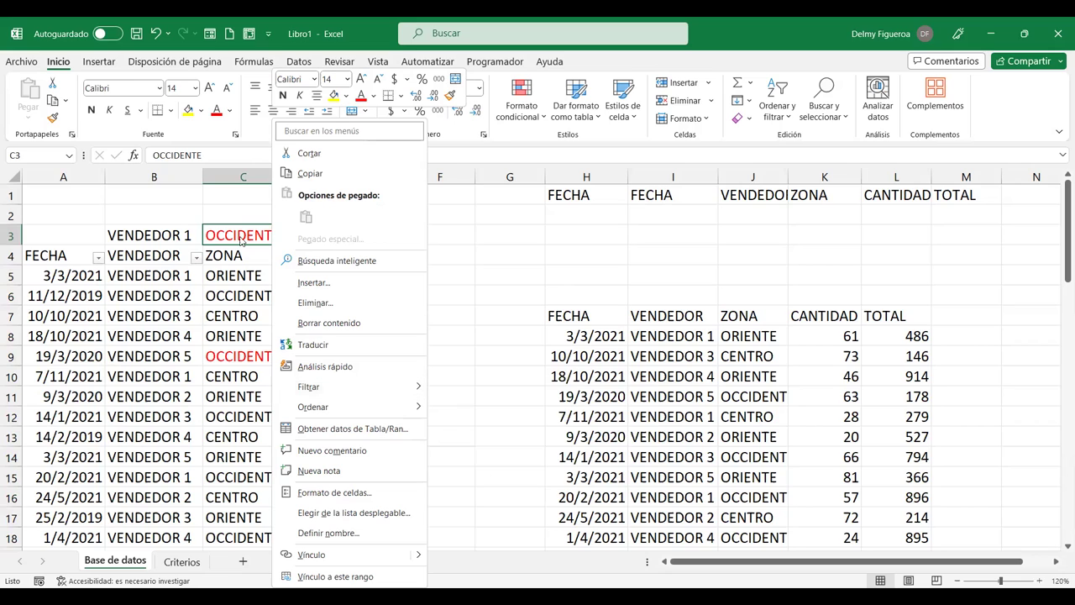
pyautogui.click(388, 150)
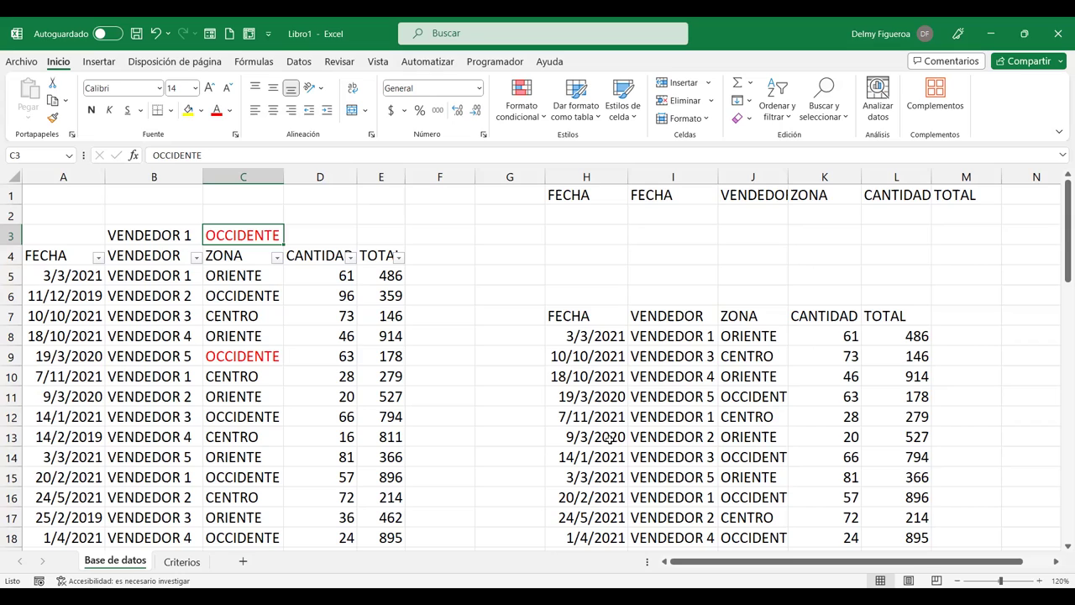
# - Look through the Criterios sheet, then insert a new blank sheet, Hoja3
pyautogui.click(175, 293)
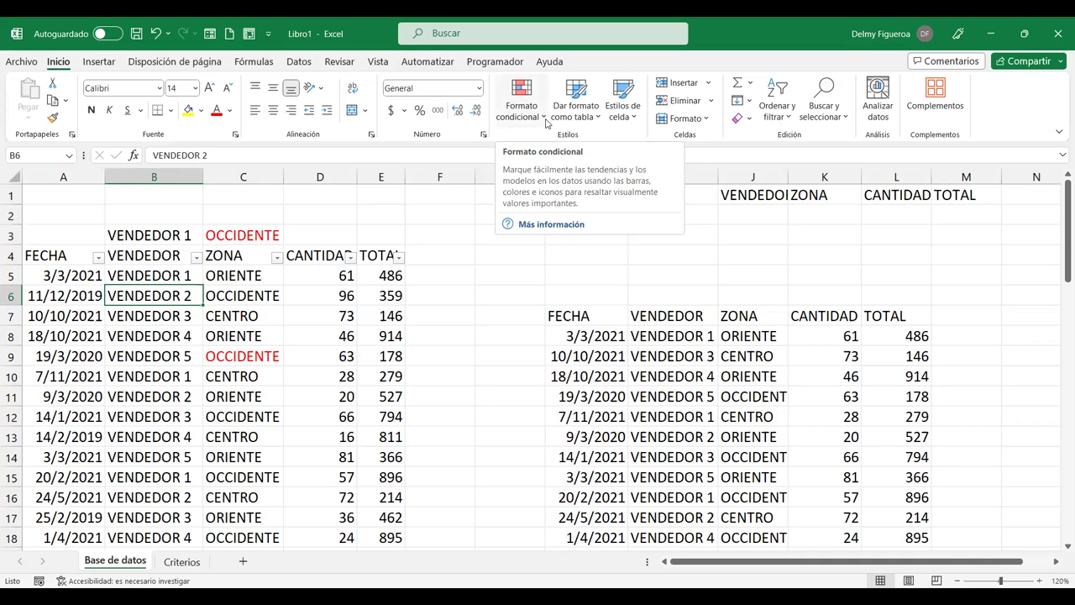
pyautogui.scroll(-3, 403, 260)
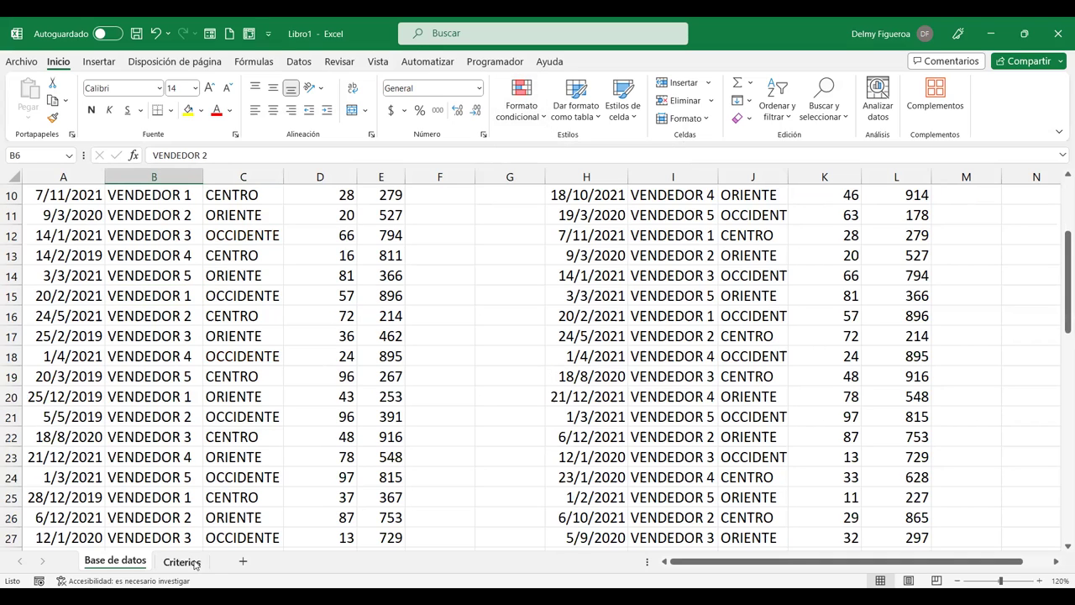
pyautogui.scroll(3, 193, 563)
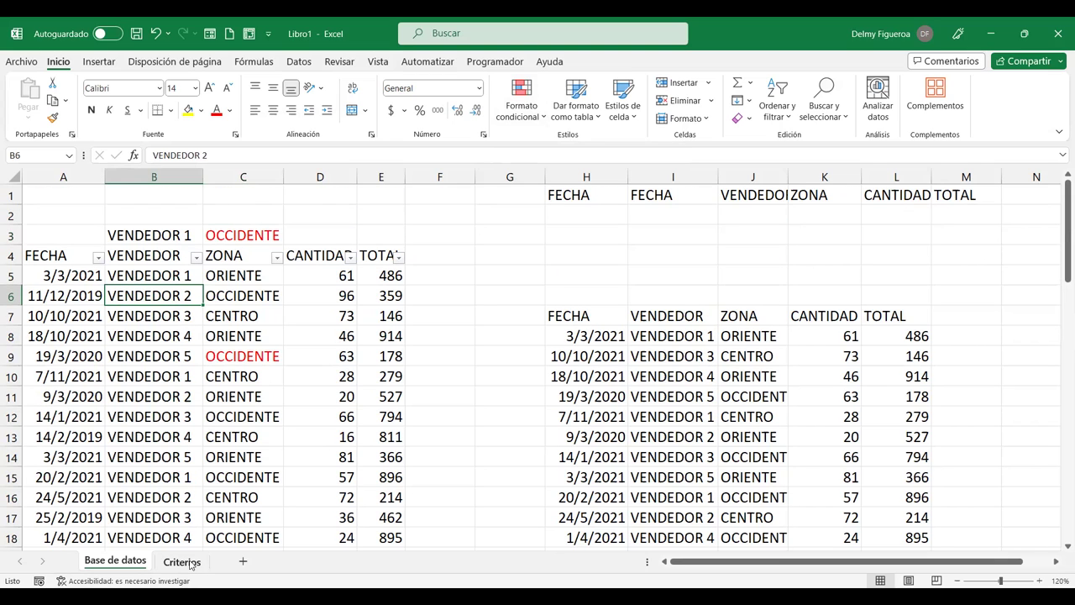
pyautogui.click(182, 561)
pyautogui.scroll(-2, 324, 391)
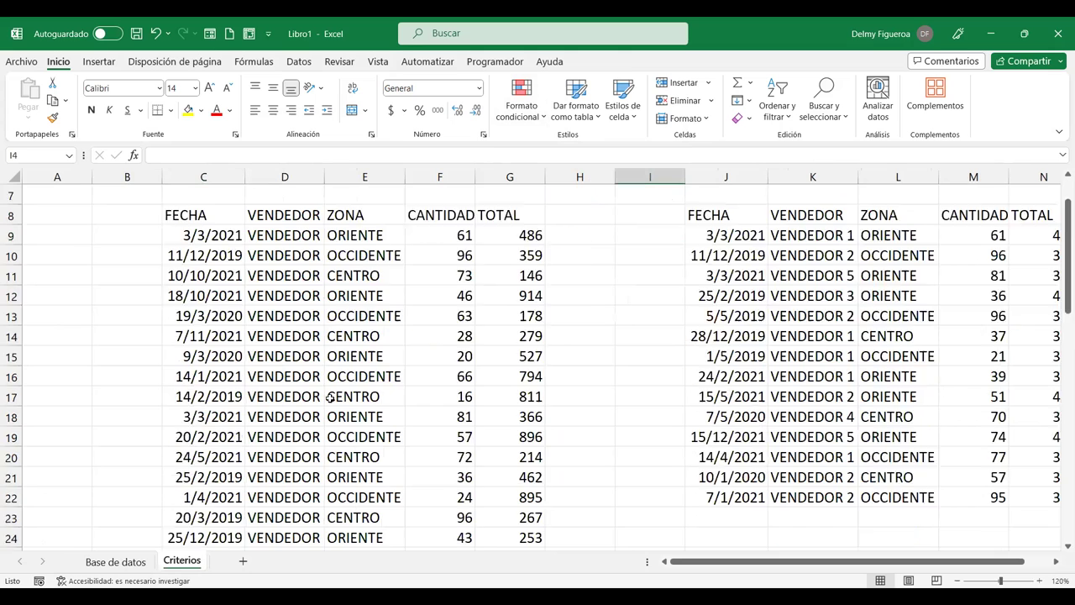
pyautogui.scroll(-6, 329, 398)
pyautogui.scroll(-2, 329, 398)
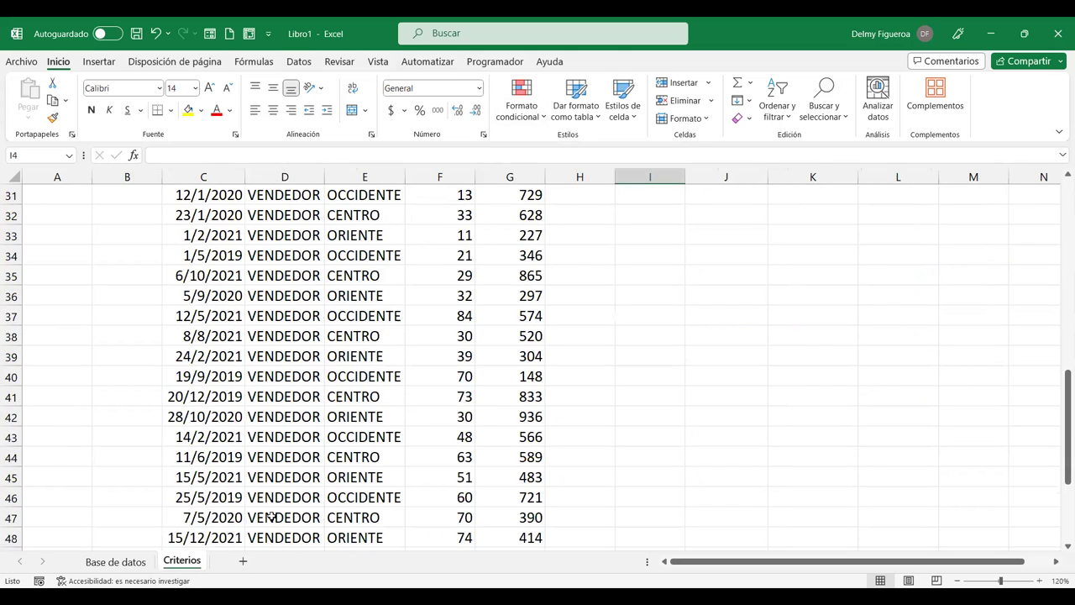
pyautogui.scroll(6, 269, 519)
pyautogui.click(243, 560)
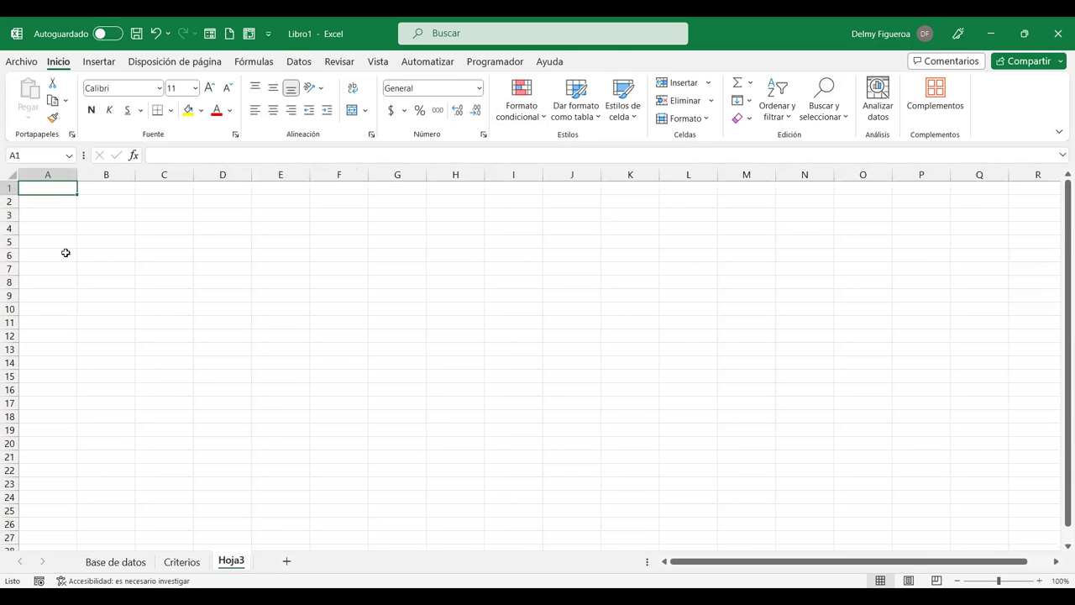
# - Enlarge the whole sheet's font to 14, zoom to 120%, and select C3
pyautogui.click(11, 176)
pyautogui.click(210, 88)
pyautogui.click(210, 89)
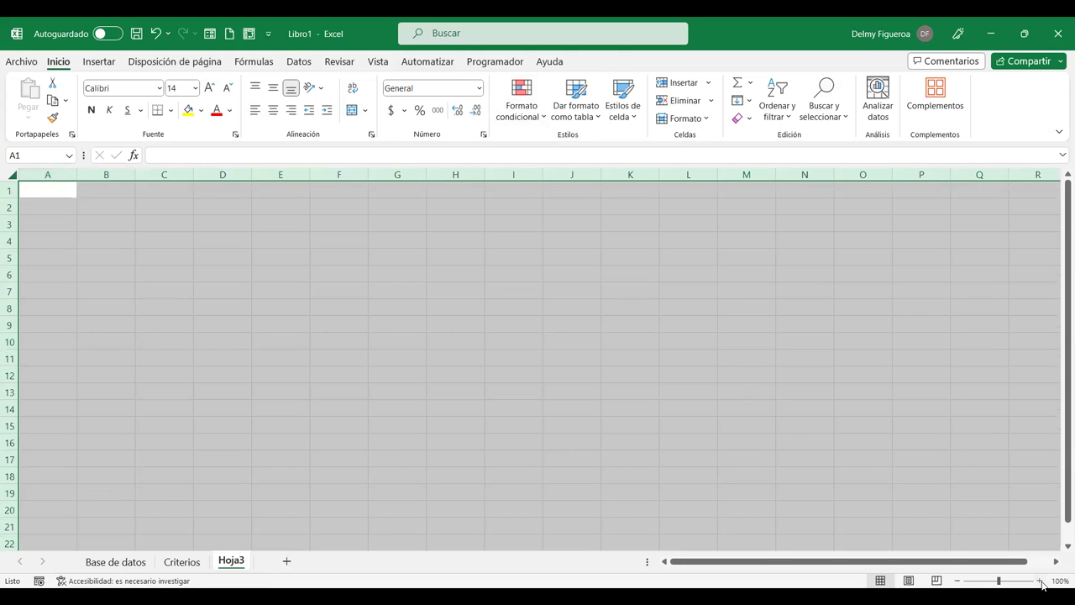
pyautogui.click(1039, 581)
pyautogui.click(1039, 580)
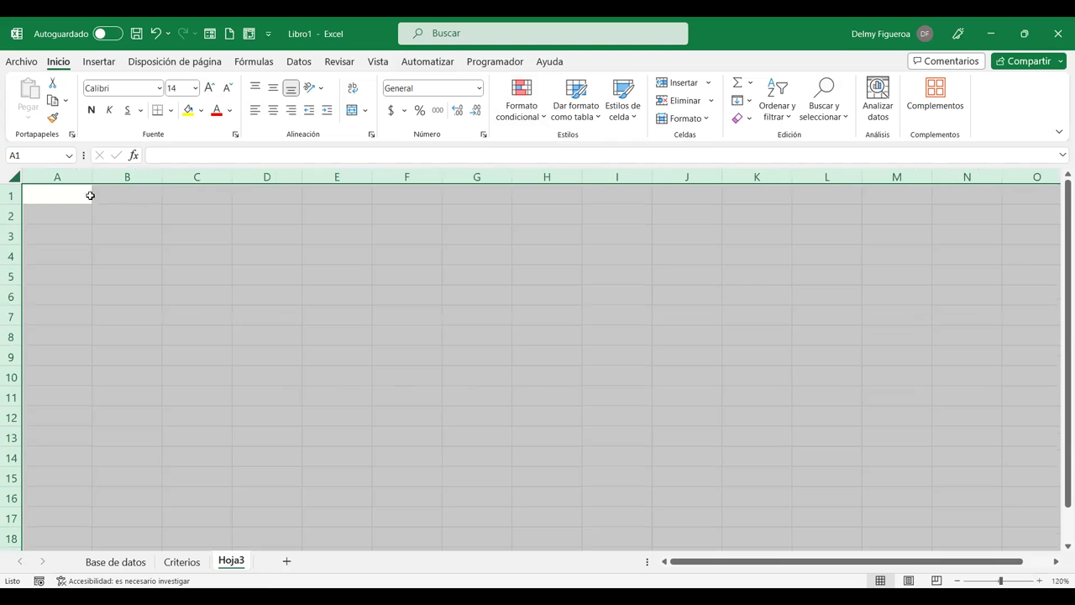
pyautogui.click(194, 237)
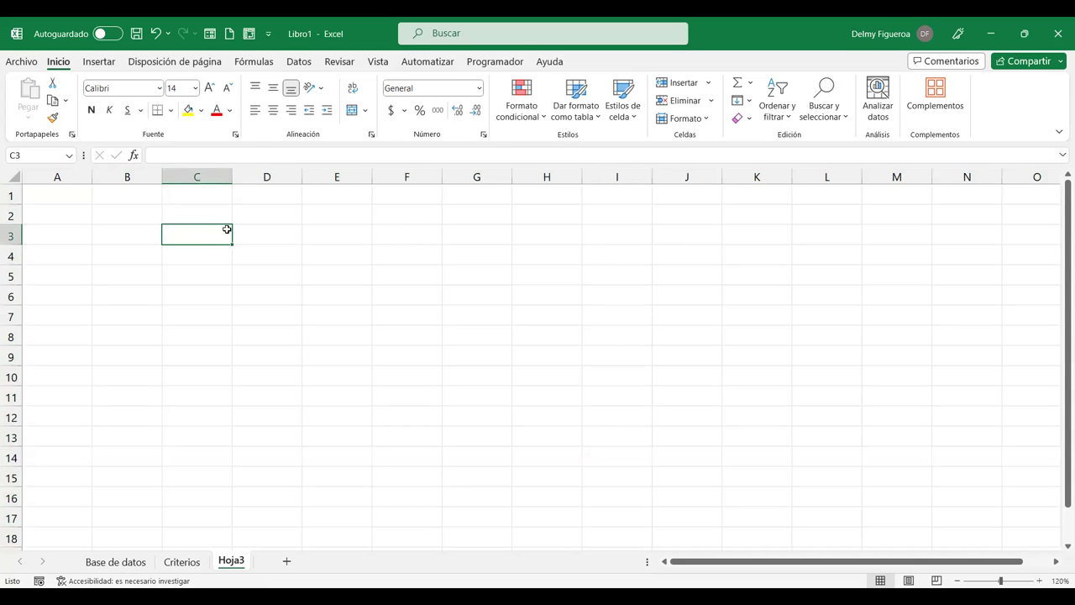
# - Try a text-contains conditional formatting rule, then cancel it without applying
pyautogui.click(544, 118)
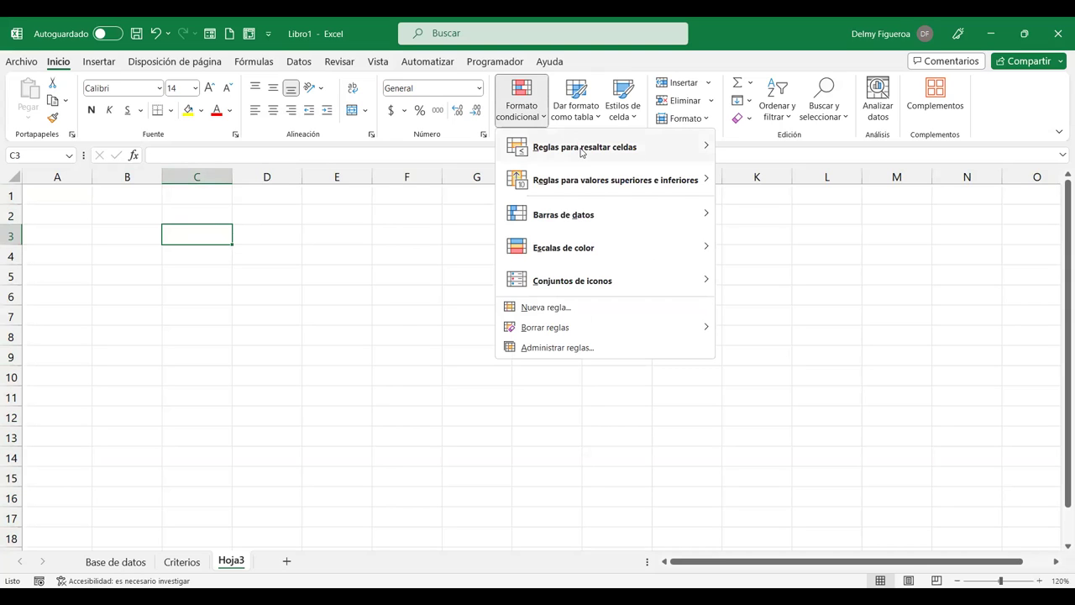
pyautogui.moveTo(581, 152)
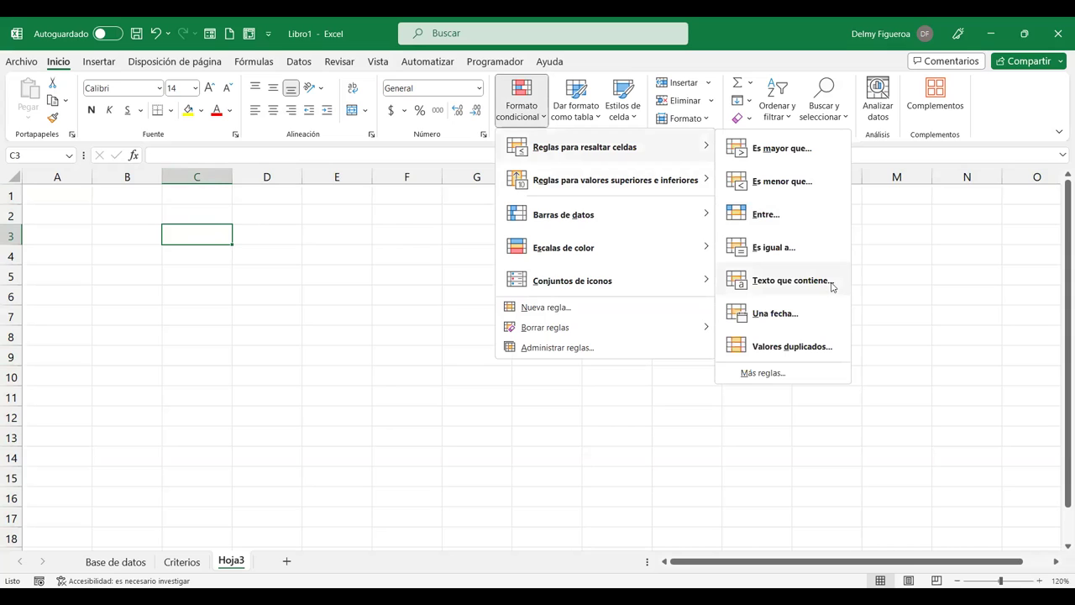
pyautogui.click(793, 281)
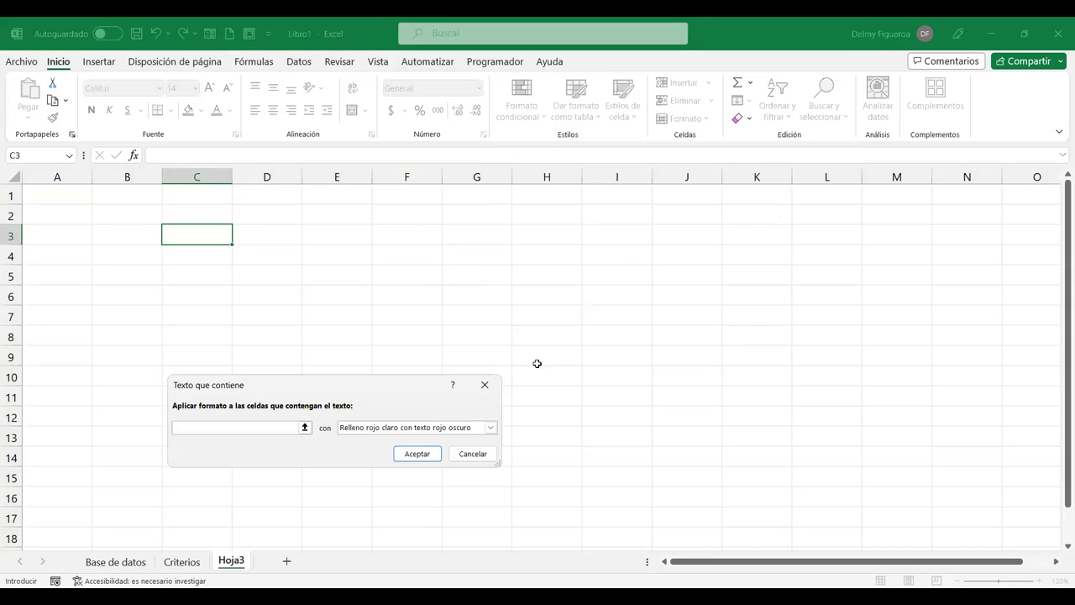
pyautogui.click(481, 458)
pyautogui.click(542, 118)
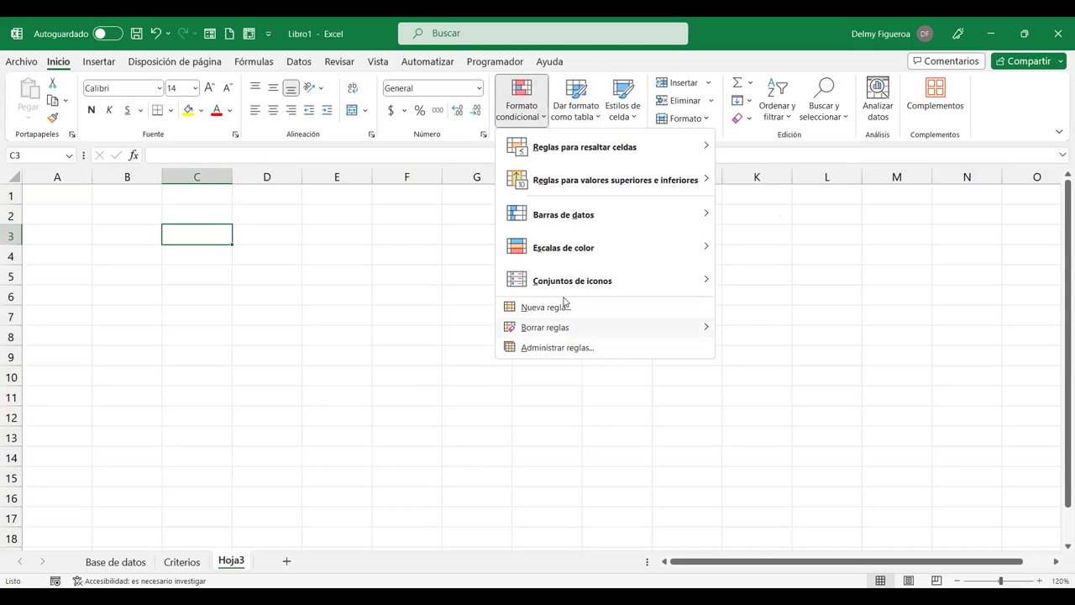
# - Create a New Rule formatting only cells whose specific text contains VENDEDOR 2
pyautogui.click(568, 309)
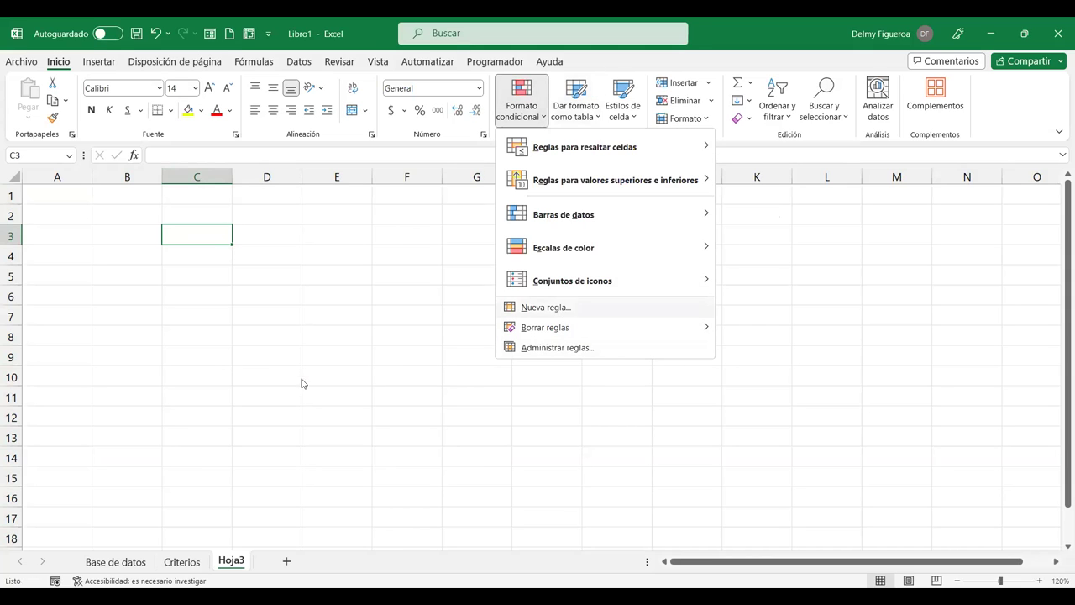
pyautogui.moveTo(311, 292); pyautogui.dragTo(488, 194)
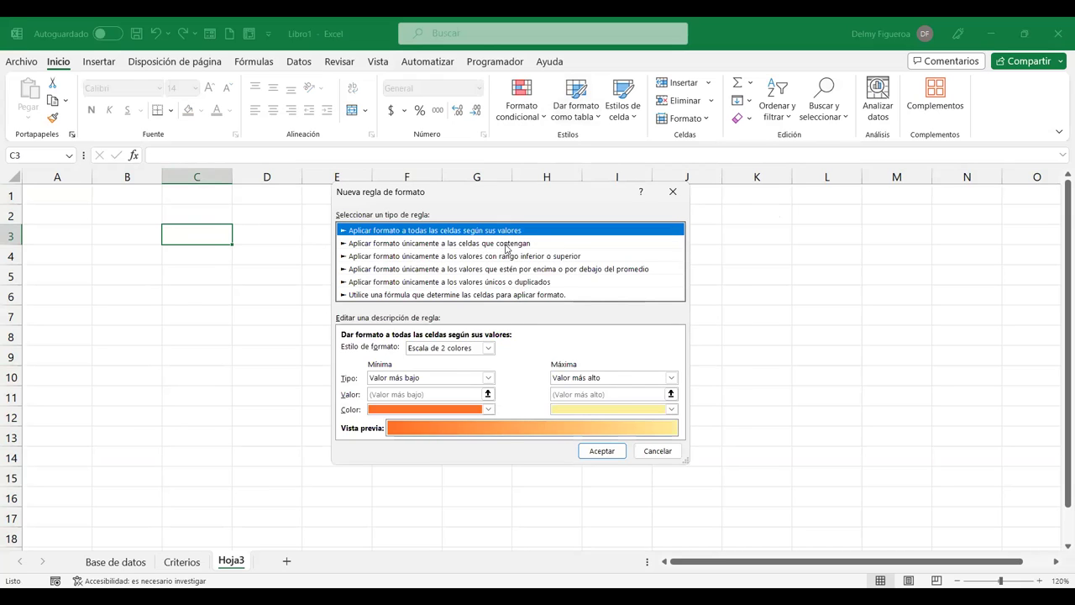
pyautogui.click(507, 244)
pyautogui.click(430, 351)
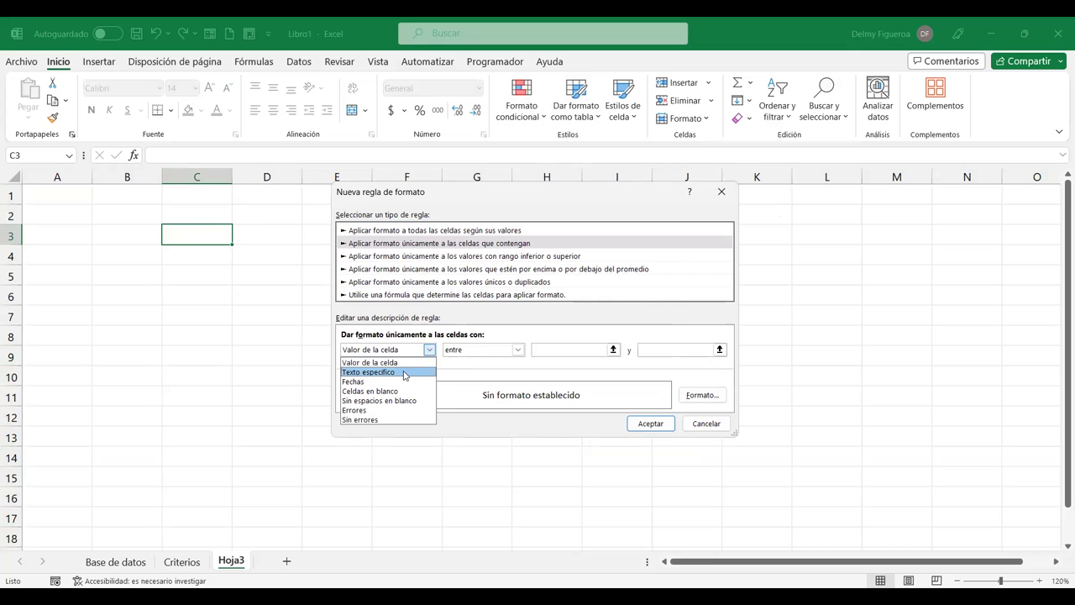
pyautogui.click(404, 375)
pyautogui.click(515, 351)
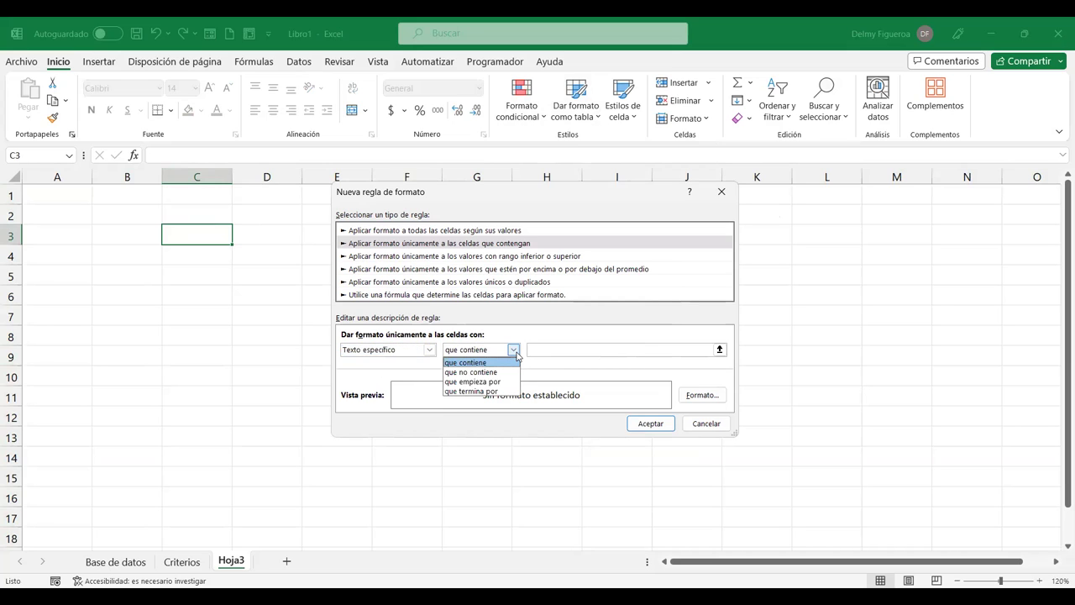
pyautogui.click(516, 355)
pyautogui.press('Tab')
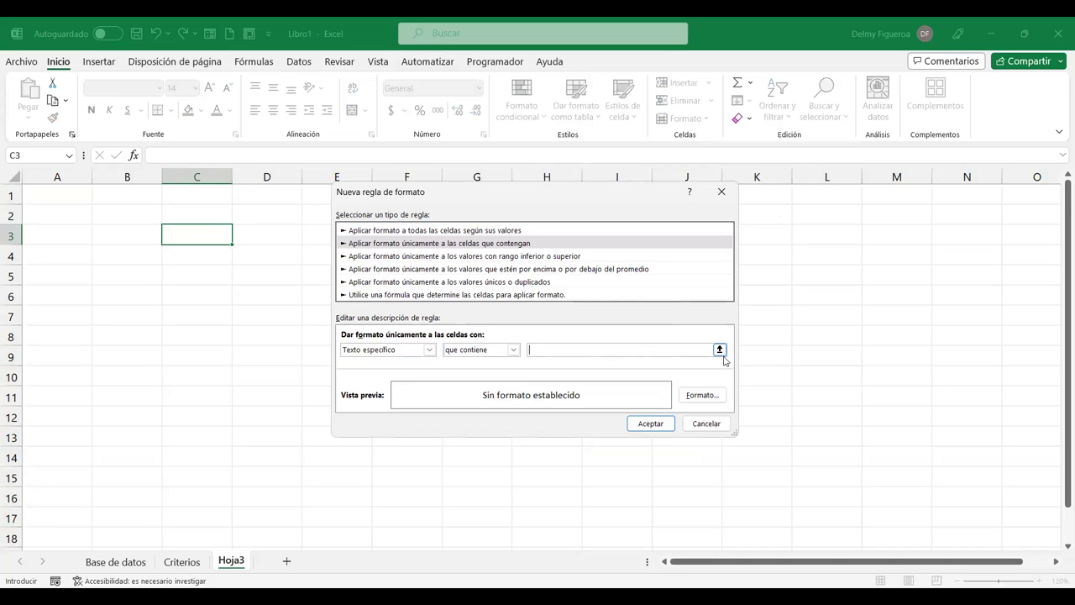
pyautogui.write('VENDEDOR 2')
# - Give the rule a light green fill and blue font colour, then apply it
pyautogui.click(720, 402)
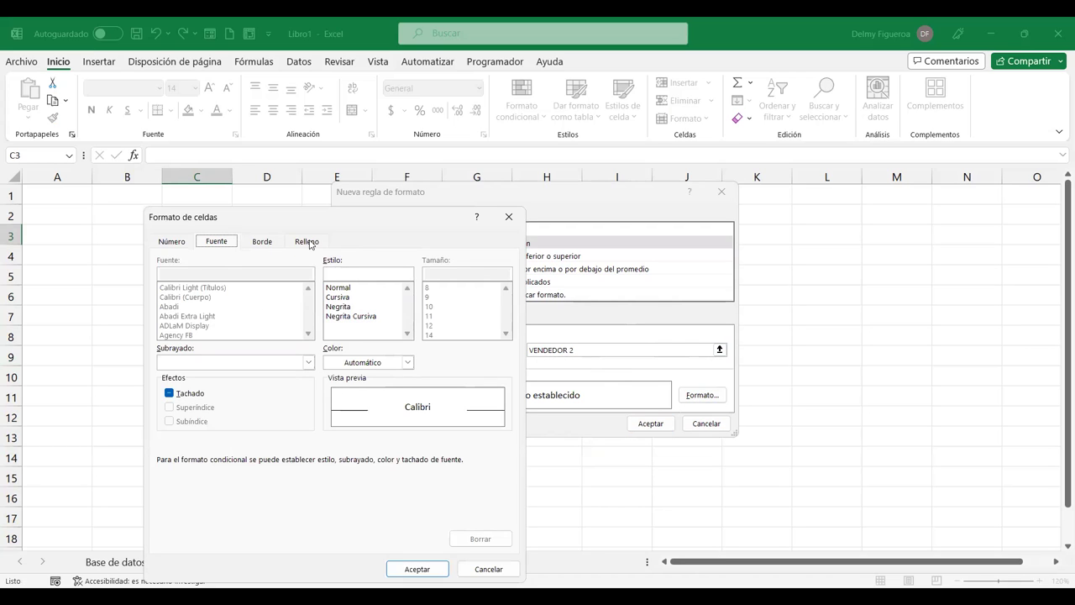
pyautogui.click(306, 243)
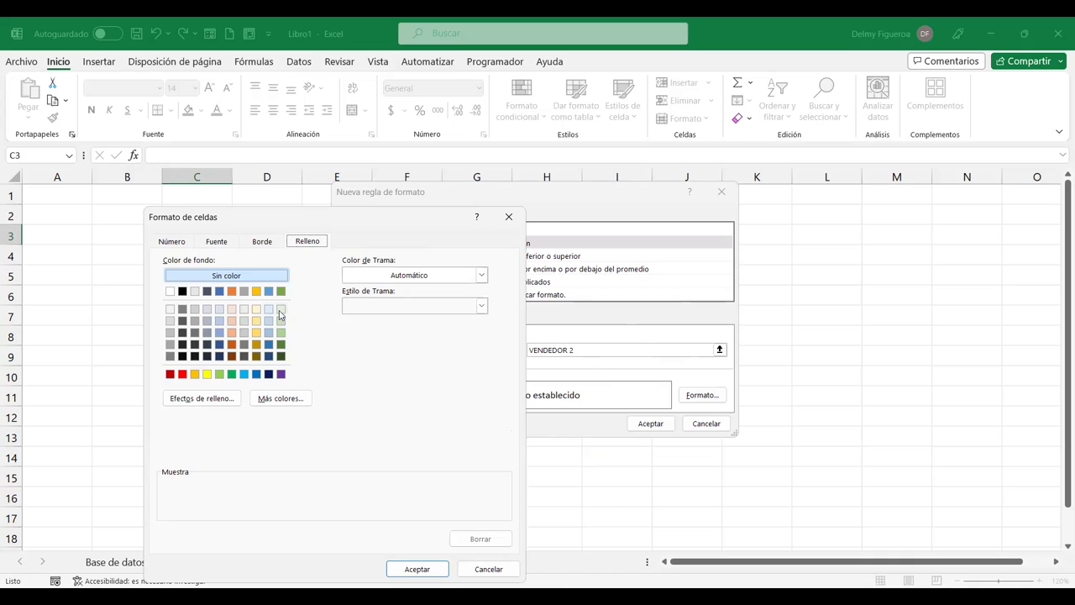
pyautogui.click(282, 314)
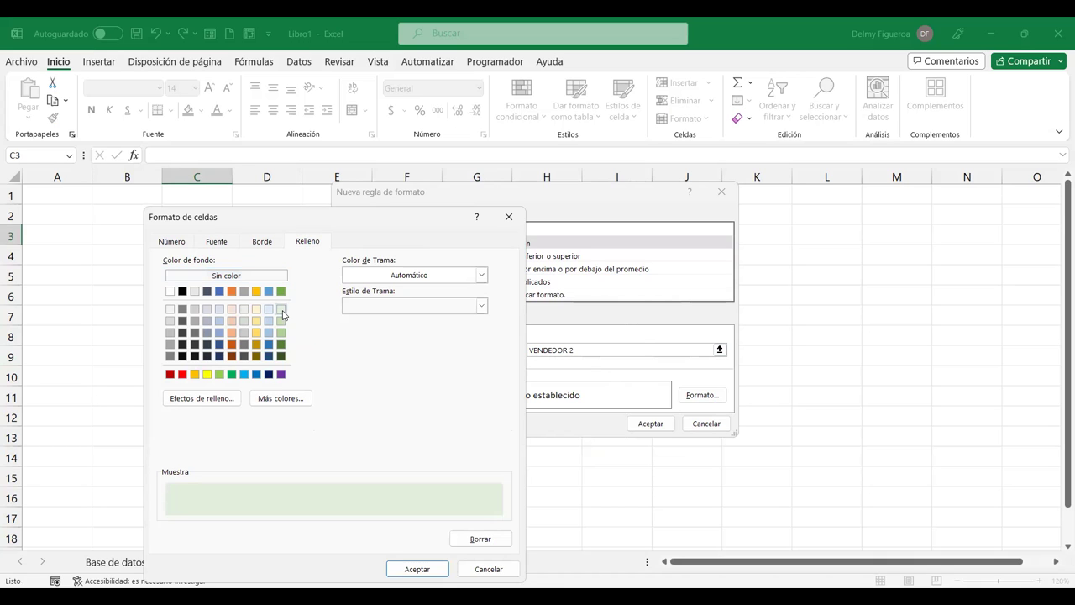
pyautogui.click(233, 244)
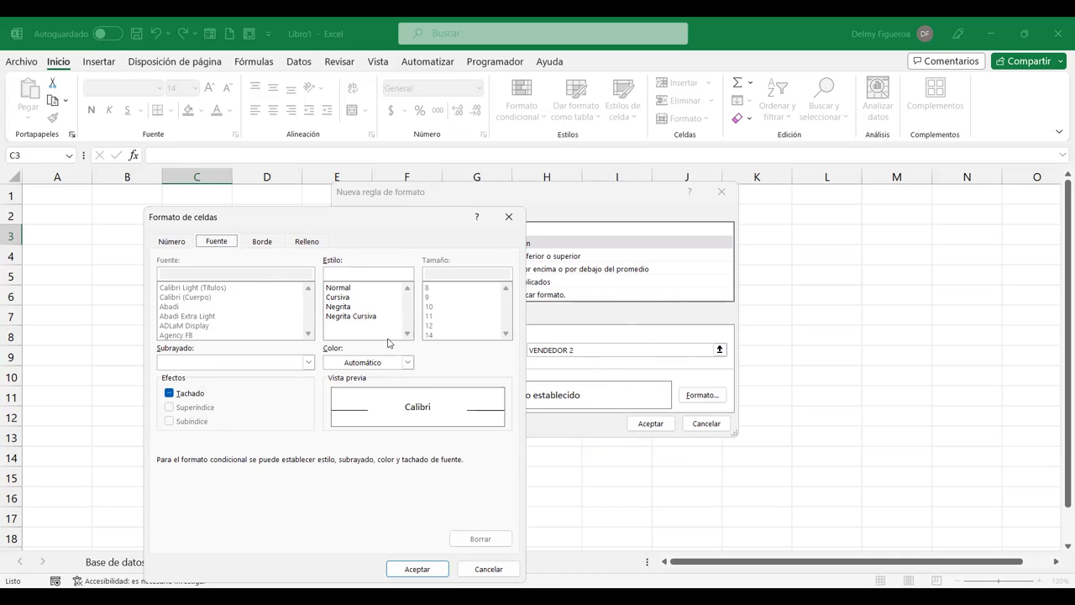
pyautogui.click(408, 364)
pyautogui.click(409, 364)
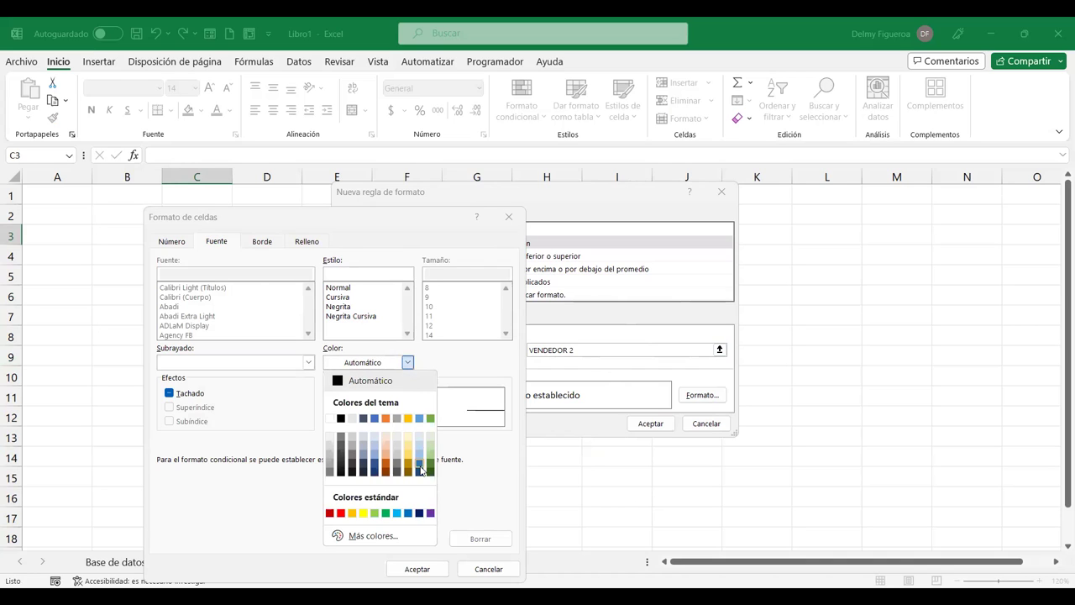
pyautogui.click(421, 468)
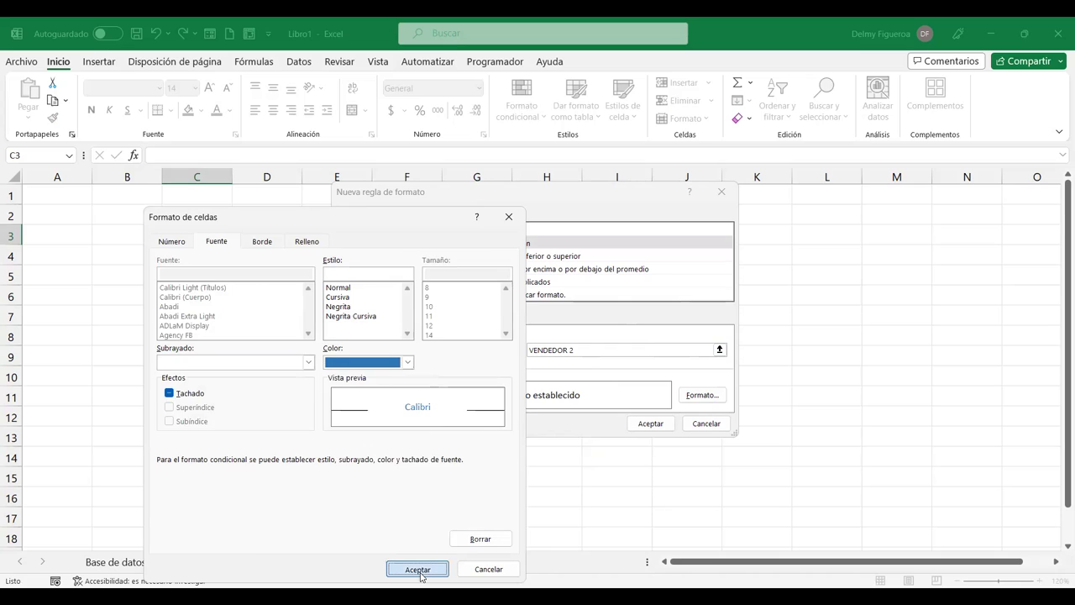
pyautogui.click(418, 569)
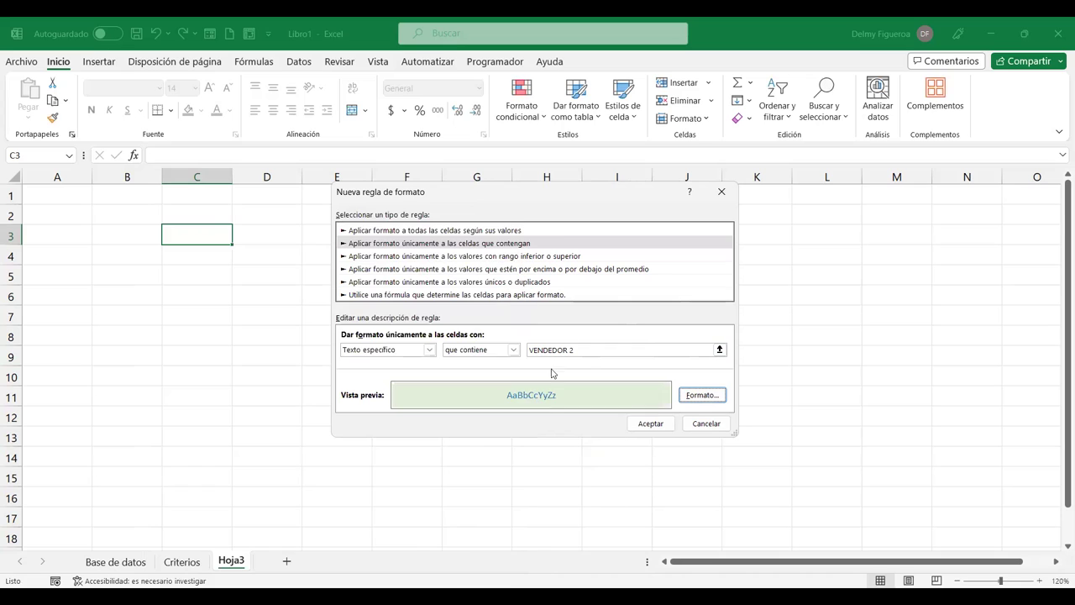
pyautogui.click(668, 424)
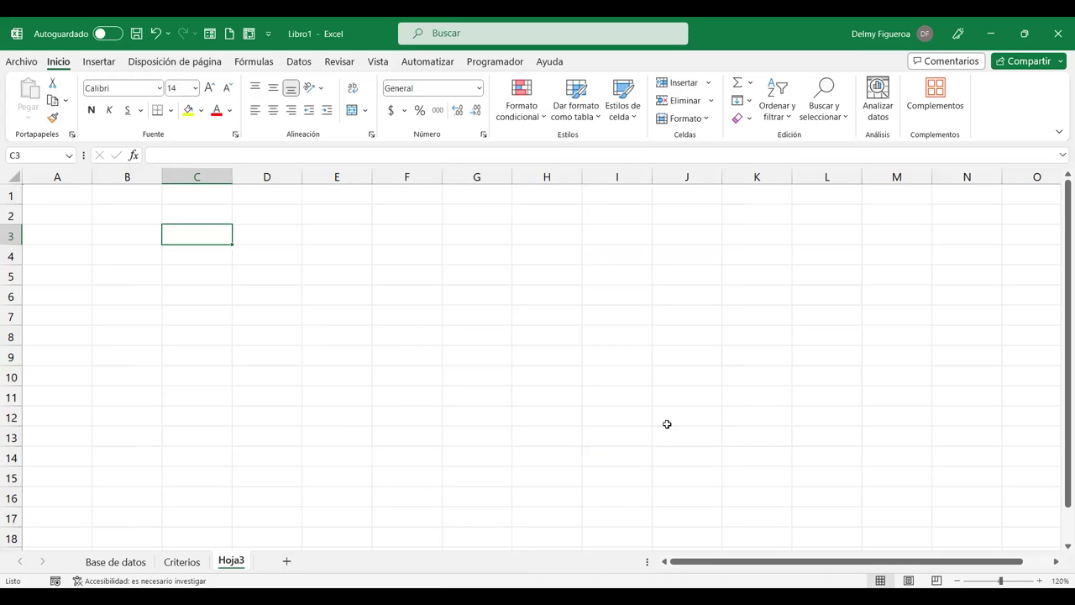
# - Enter VENDEDOR 2 in C3, widen column C, then replace it with VENDEDOR 1
pyautogui.write('VENDEDOR 2')
pyautogui.press('Return')
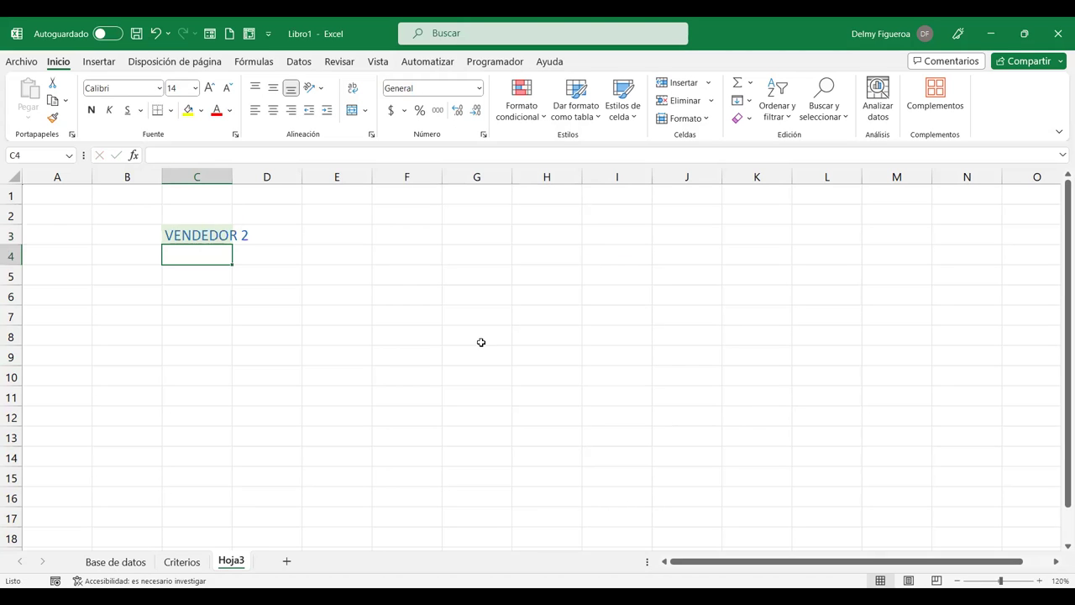
pyautogui.moveTo(234, 178); pyautogui.dragTo(253, 178)
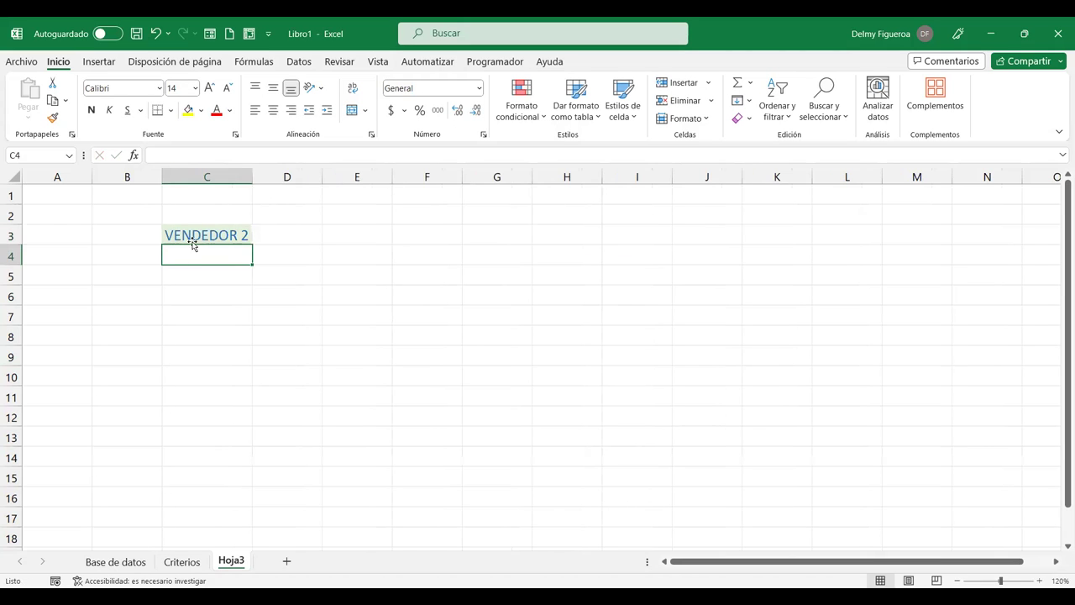
pyautogui.click(223, 235)
pyautogui.write('VENDEDOR 1')
pyautogui.press('Return')
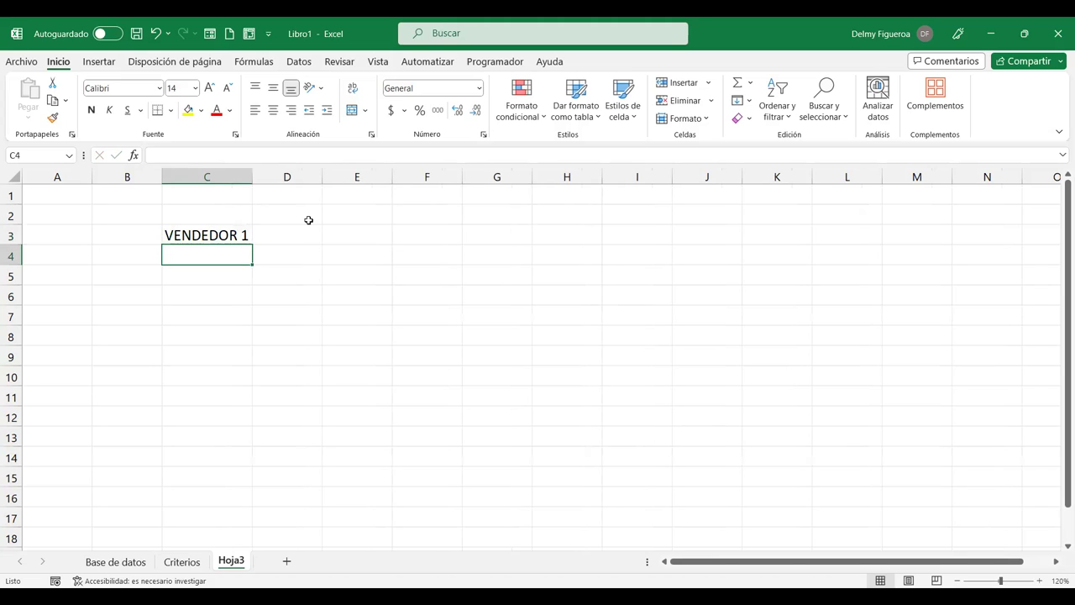
pyautogui.press('Up')
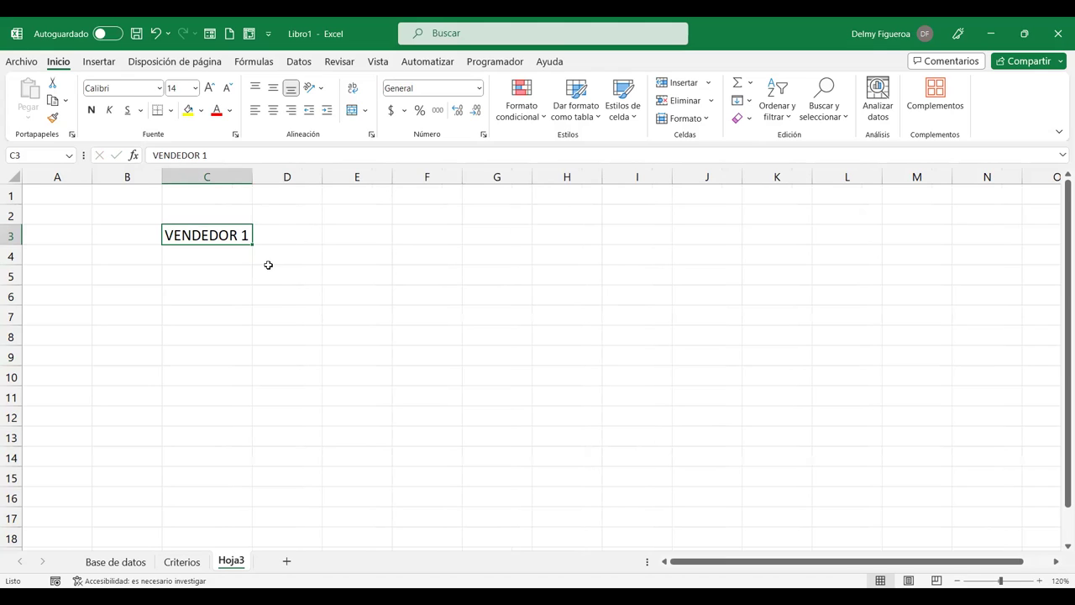
pyautogui.click(148, 564)
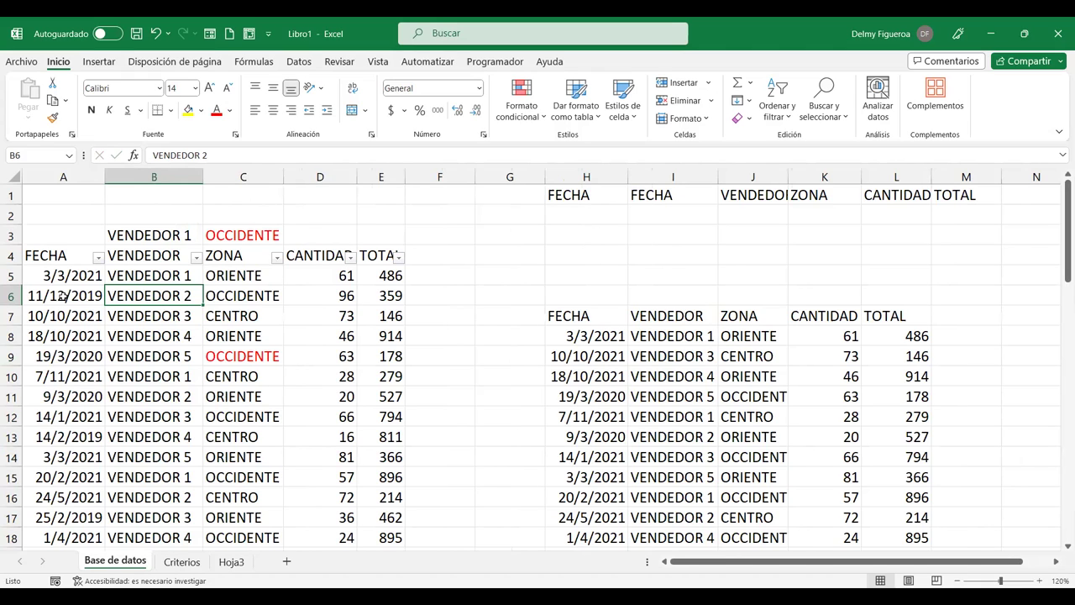
pyautogui.moveTo(64, 295); pyautogui.dragTo(398, 296)
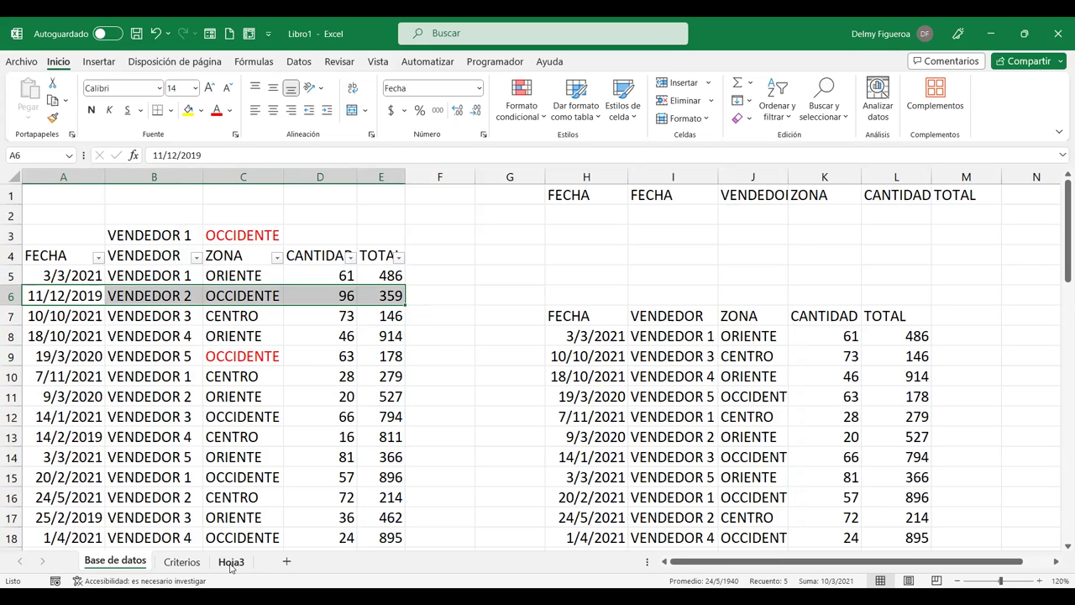
pyautogui.click(231, 562)
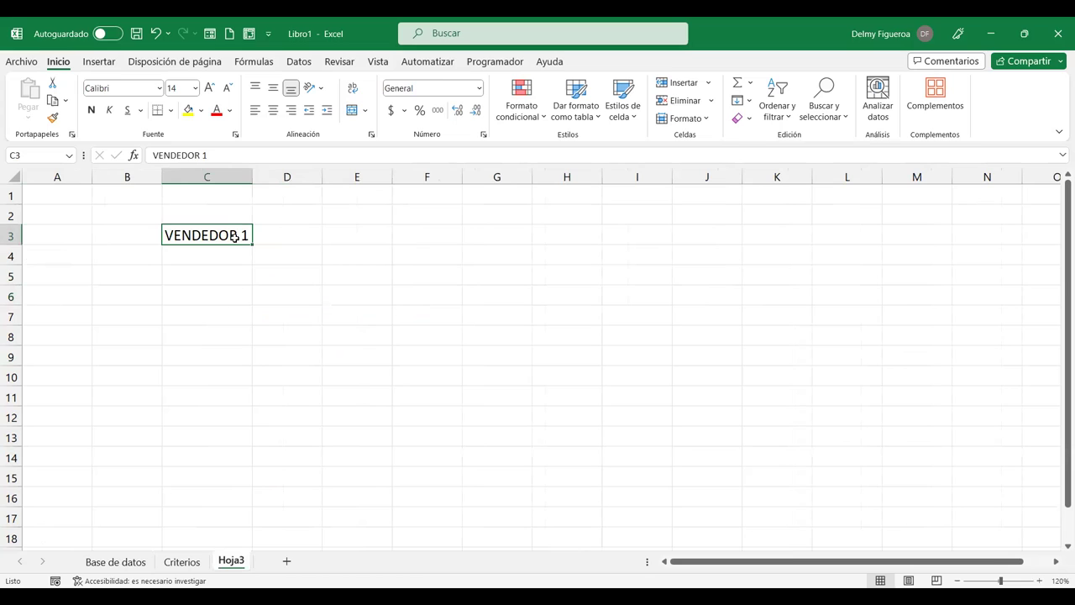
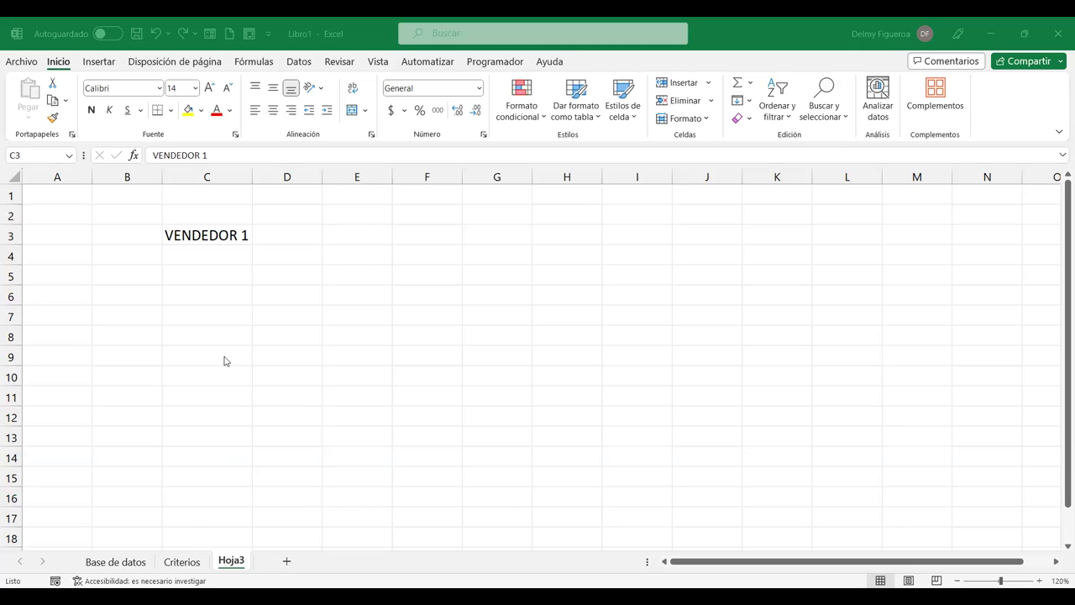
# - Switch to the Base de datos sheet
pyautogui.click(116, 561)
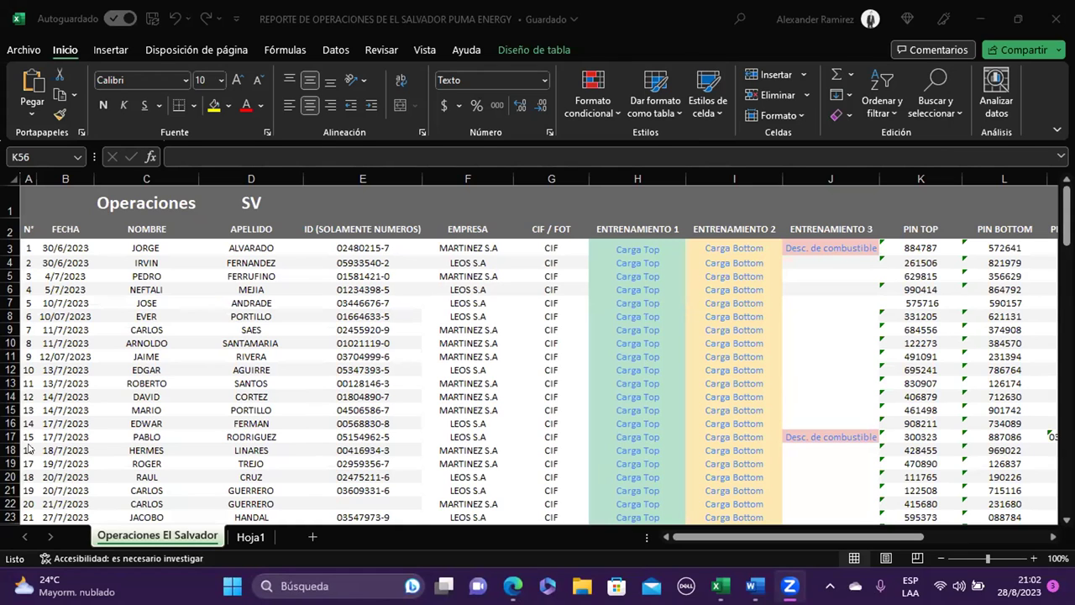
pyautogui.scroll(-3, 130, 449)
pyautogui.scroll(-2, 130, 441)
pyautogui.scroll(-4, 84, 437)
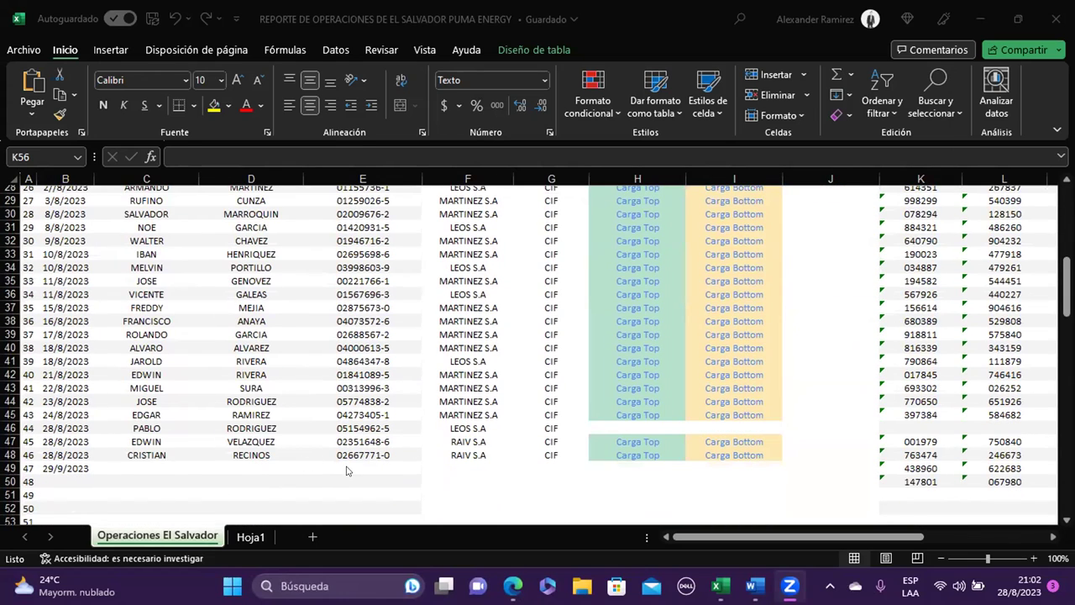
pyautogui.scroll(1, 353, 474)
pyautogui.scroll(4, 353, 483)
pyautogui.scroll(-4, 353, 483)
pyautogui.scroll(-2, 353, 483)
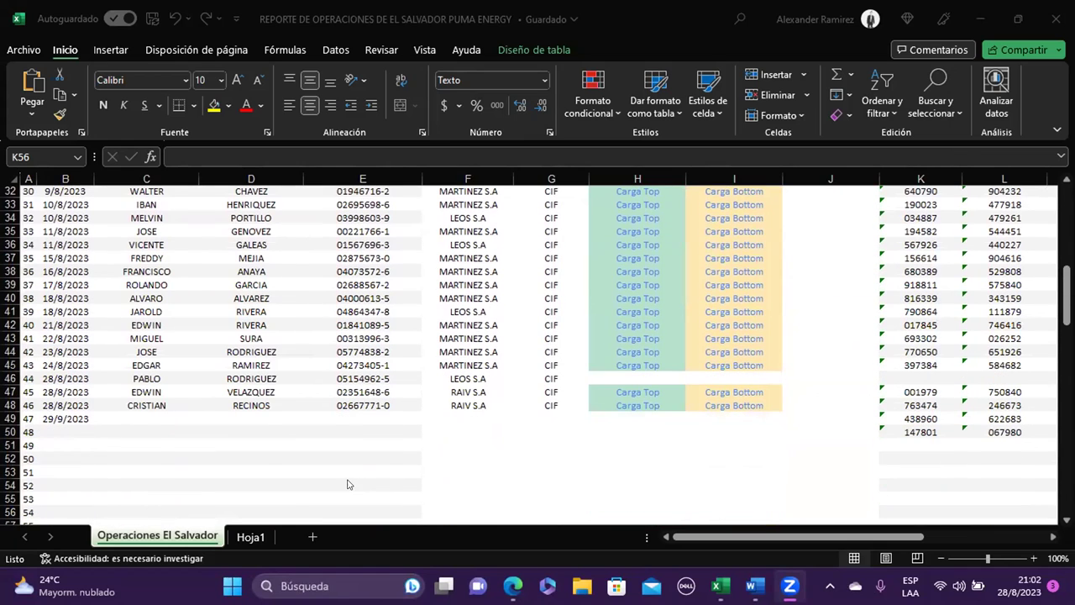
pyautogui.scroll(2, 353, 483)
pyautogui.scroll(3, 320, 486)
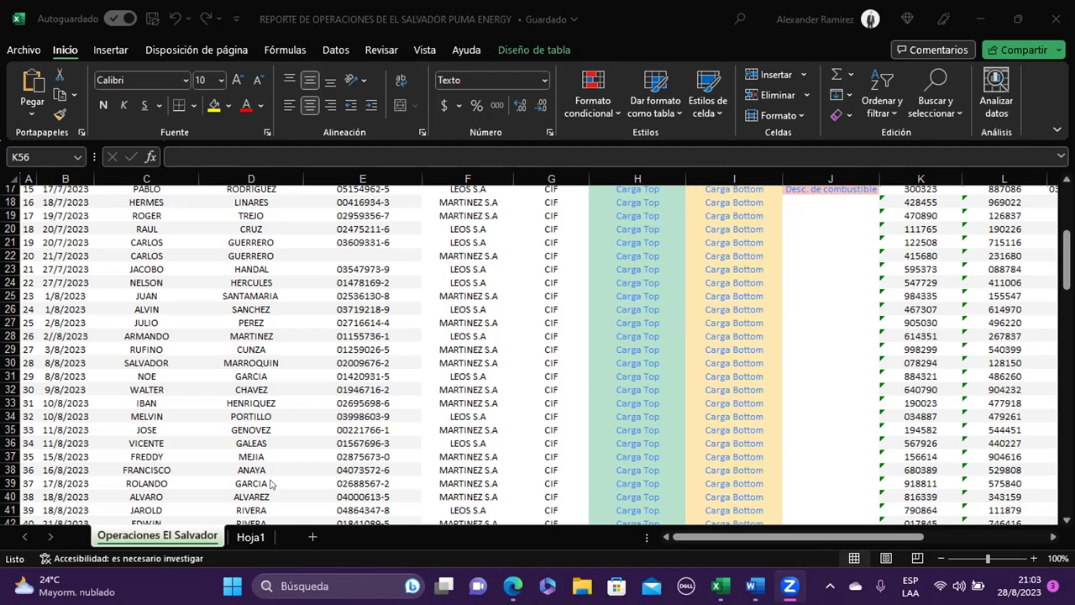
pyautogui.scroll(1, 712, 459)
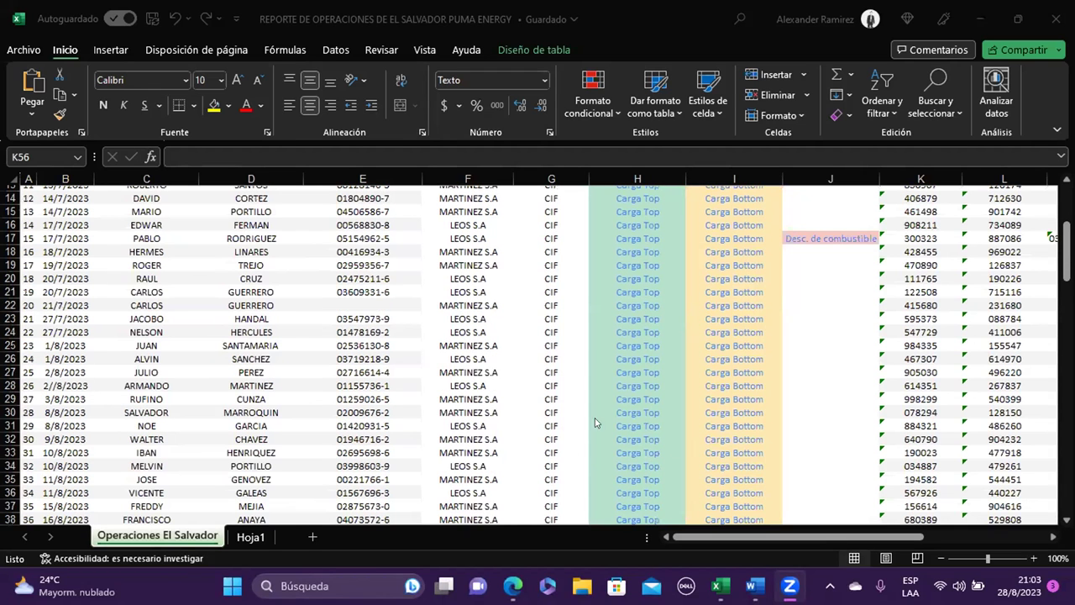
pyautogui.scroll(3, 672, 433)
pyautogui.scroll(2, 798, 374)
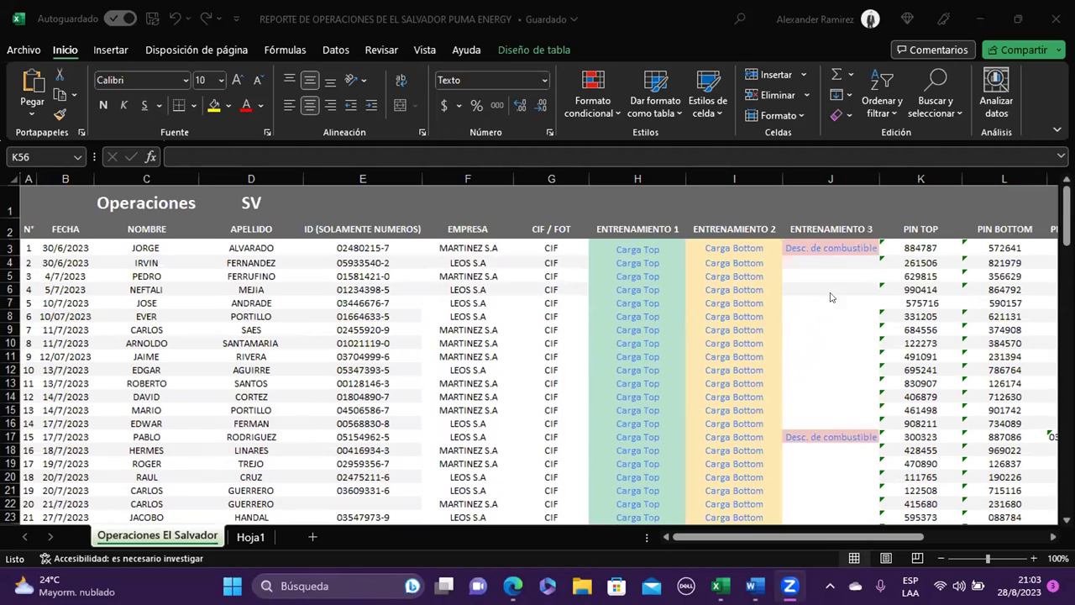
# - Choose Desc. de combustible from cell J4's dropdown list, then return to cell B3
pyautogui.click(825, 261)
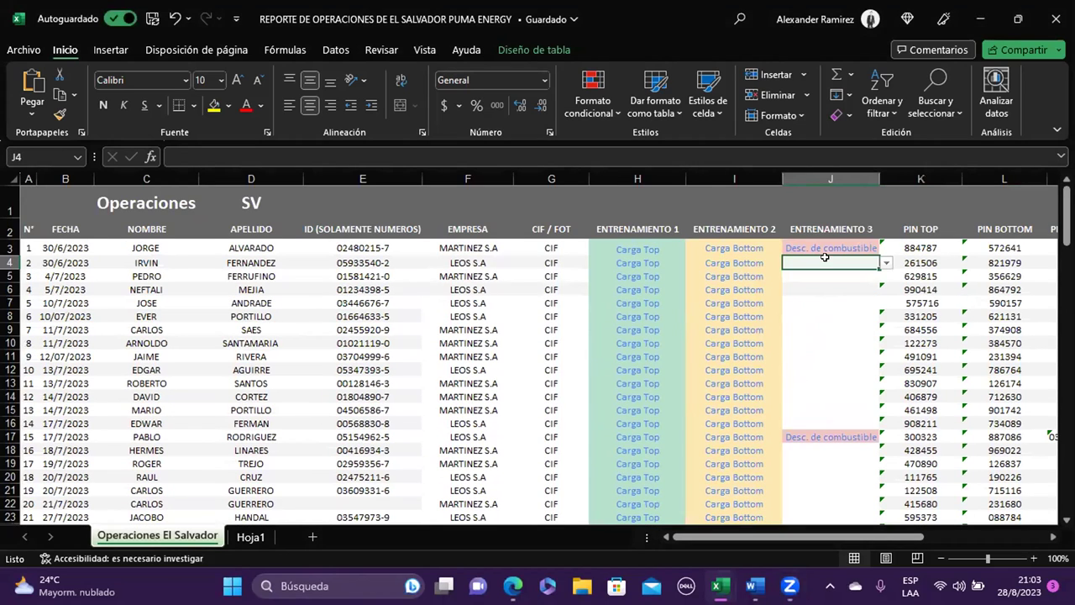
pyautogui.click(886, 263)
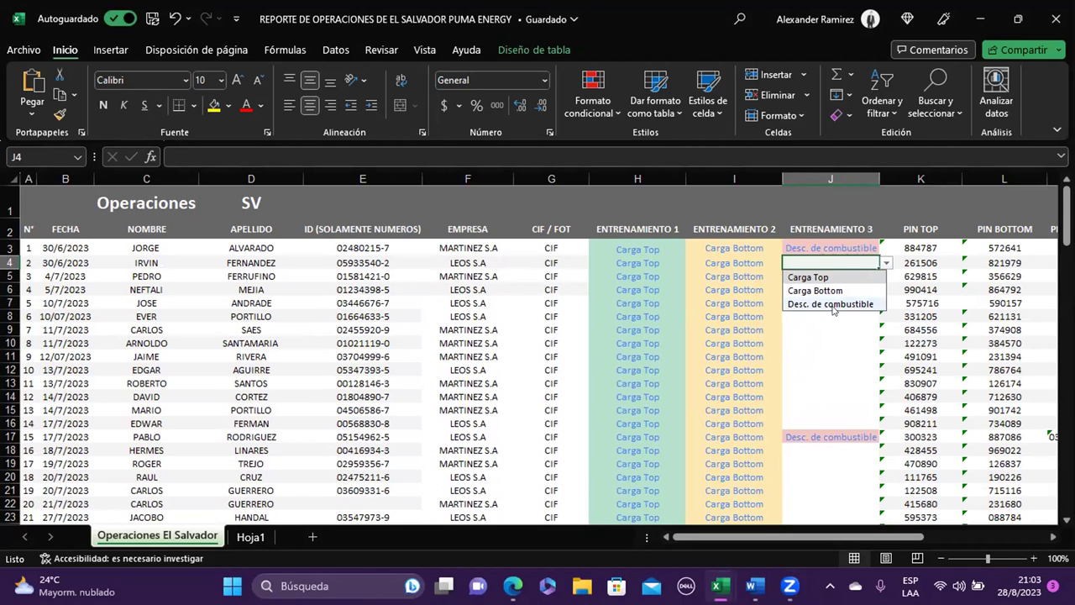
pyautogui.click(832, 304)
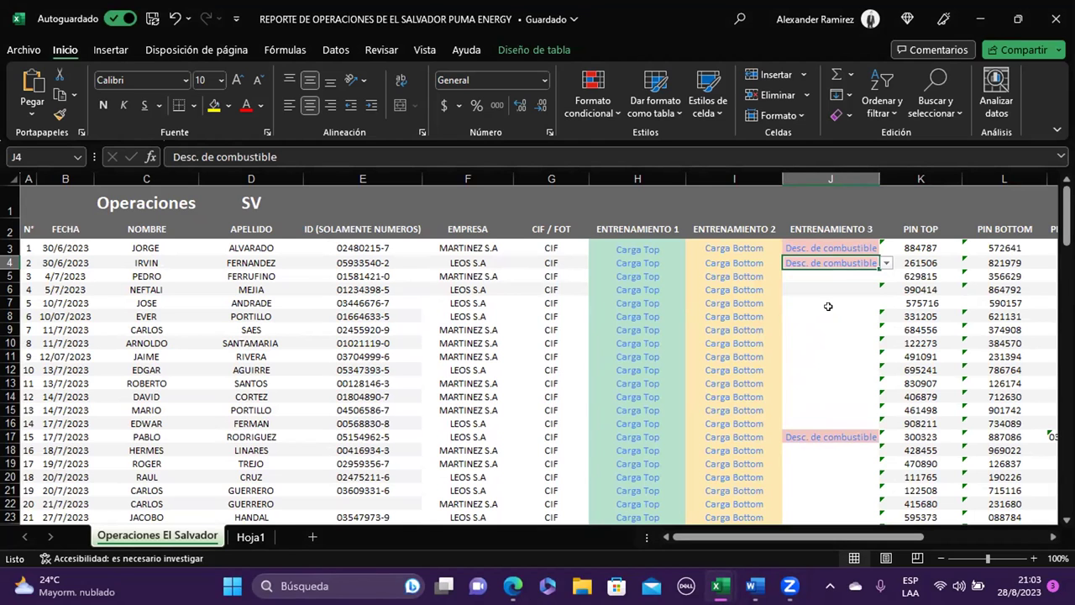
pyautogui.scroll(-3, 484, 445)
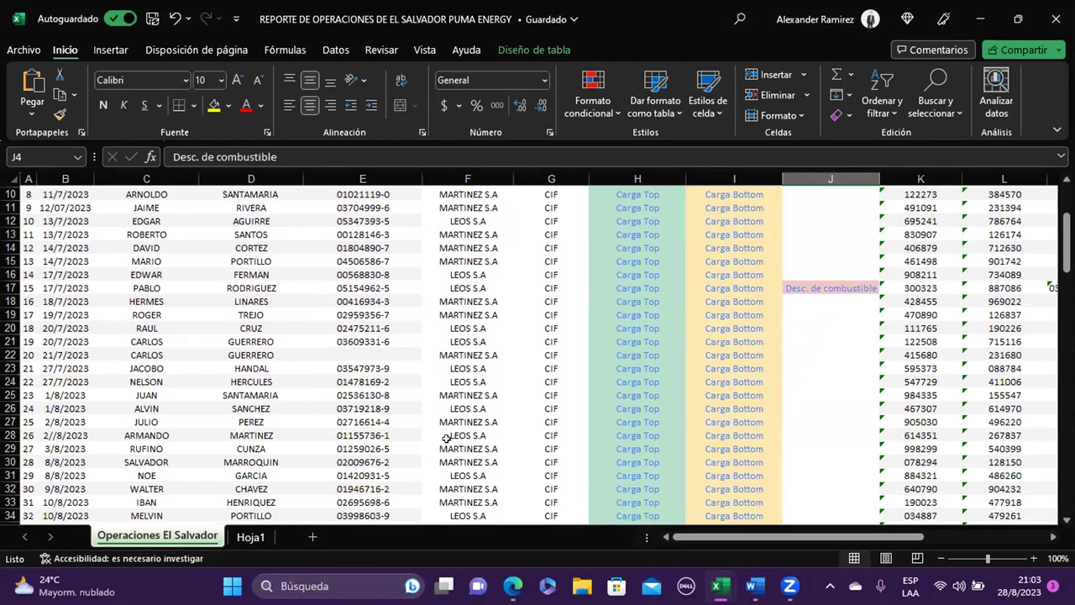
pyautogui.scroll(-7, 444, 437)
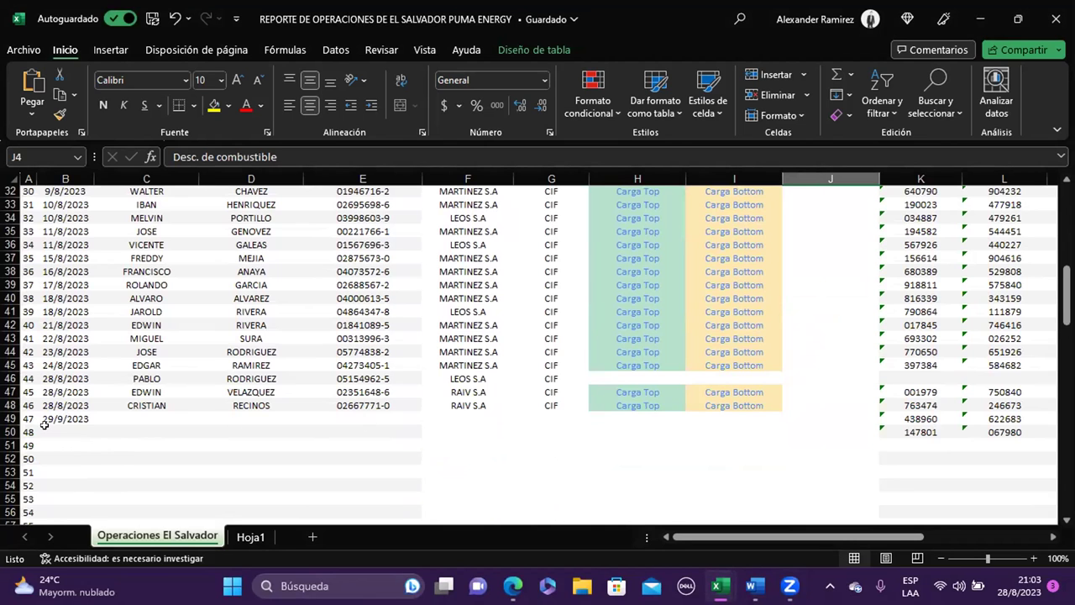
pyautogui.scroll(4, 84, 387)
pyautogui.scroll(3, 126, 353)
pyautogui.scroll(3, 122, 336)
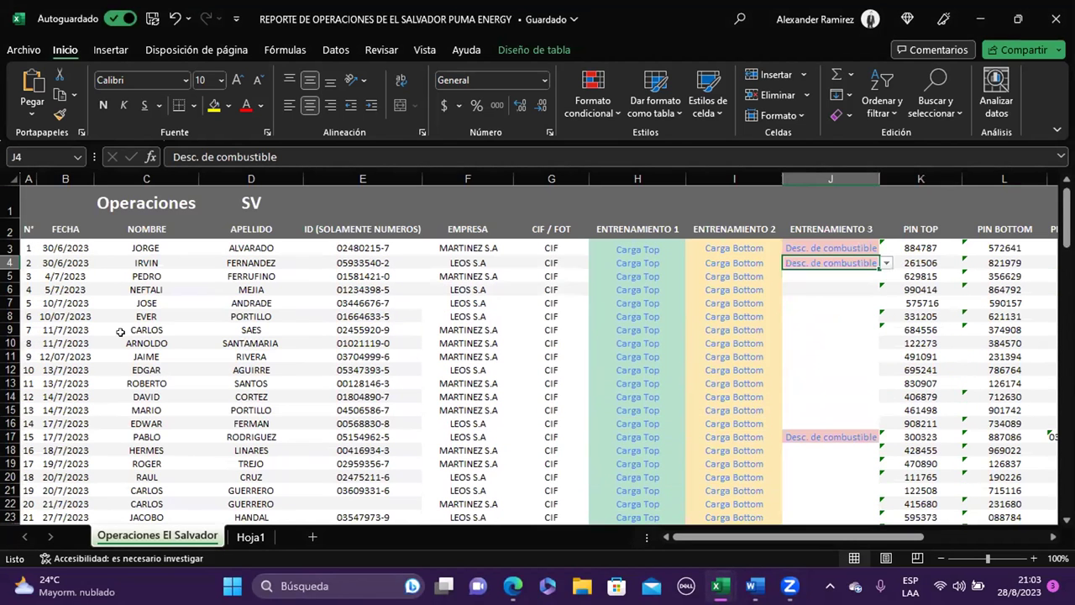
pyautogui.click(76, 249)
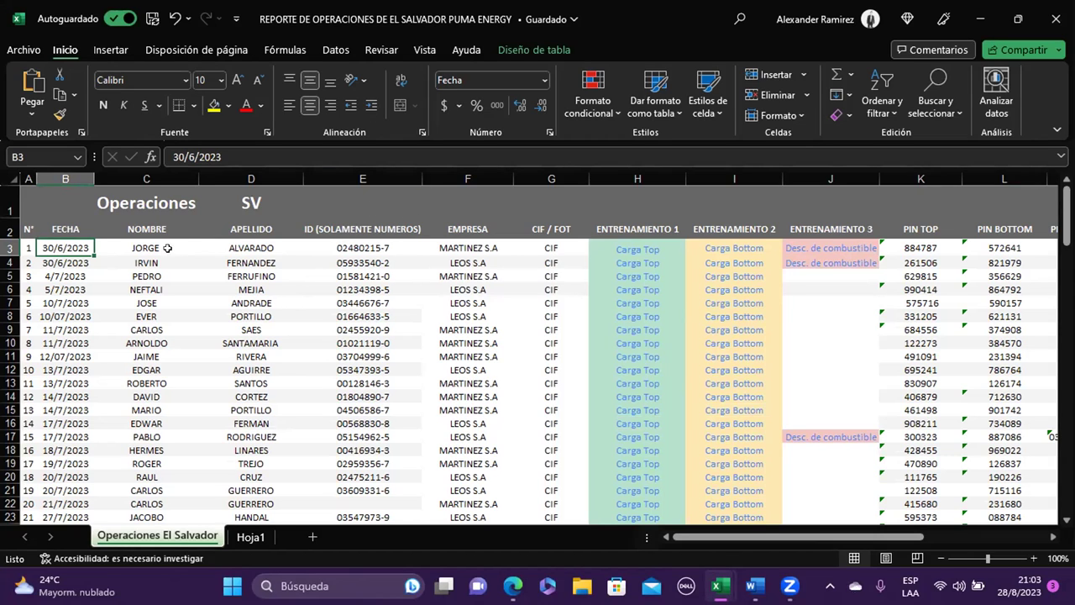
# - Show the Insertar ribbon and inspect the CONCATENAR formula in cell N5
pyautogui.click(116, 53)
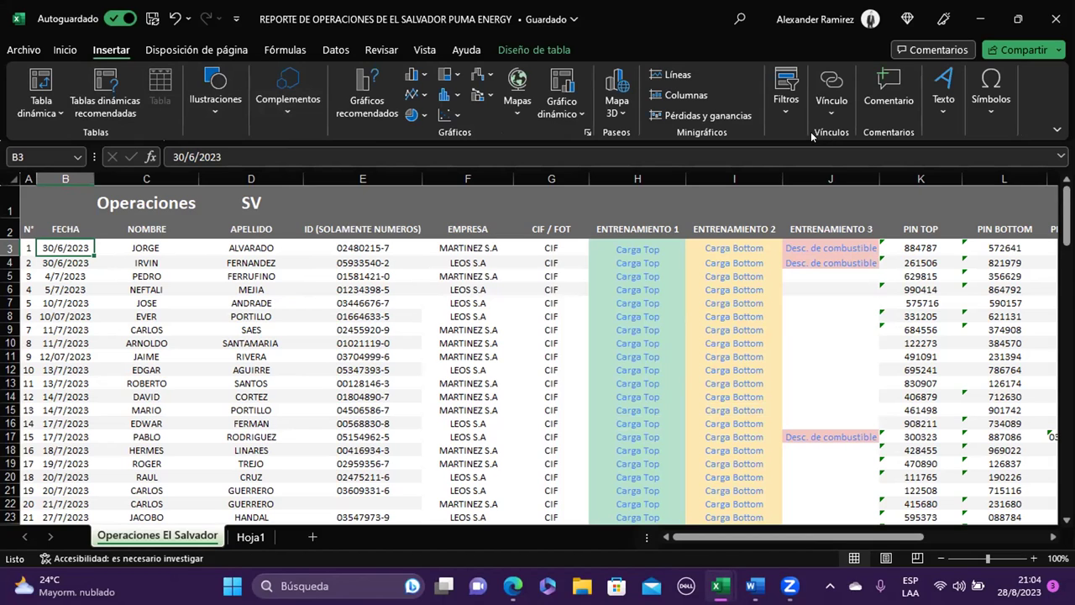
pyautogui.moveTo(729, 538); pyautogui.dragTo(813, 535)
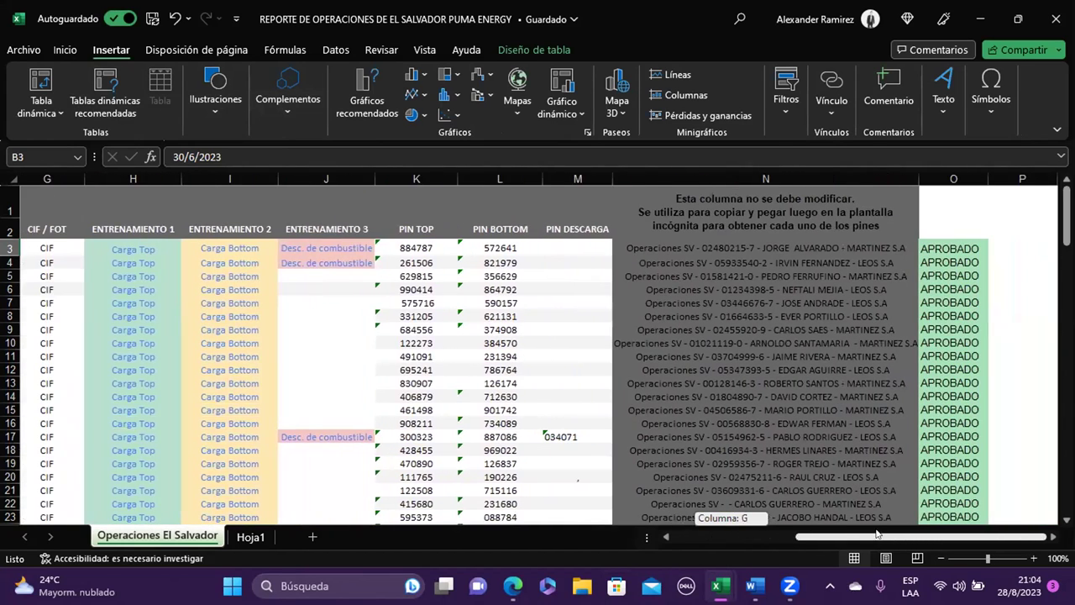
pyautogui.moveTo(813, 535); pyautogui.dragTo(849, 536)
pyautogui.click(675, 275)
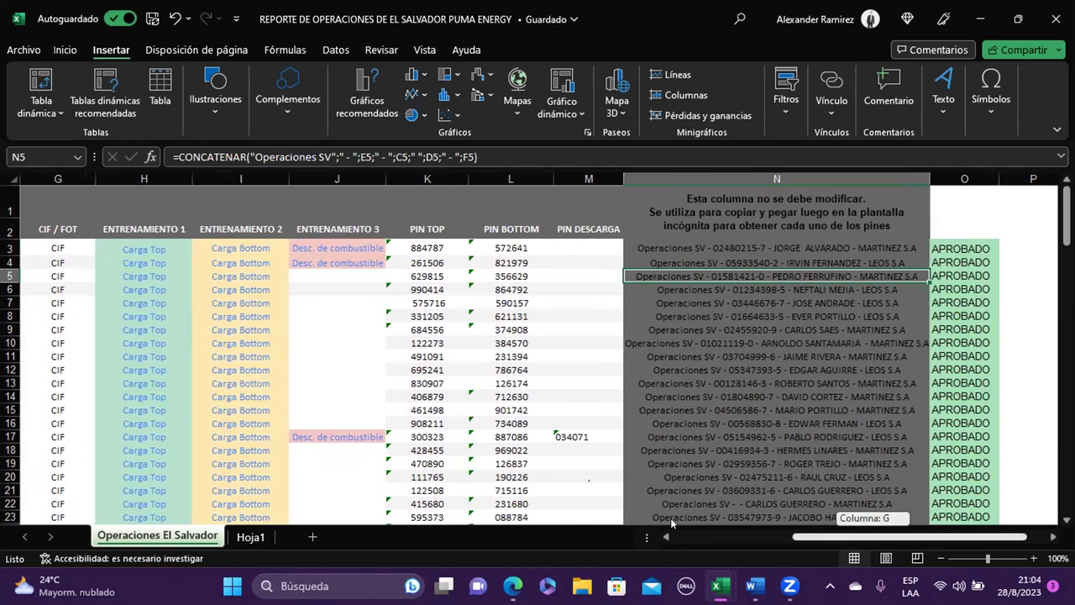
# - Return to the table's start and select the date 4/7/2023 in cell B5
pyautogui.moveTo(871, 538); pyautogui.dragTo(747, 539)
pyautogui.click(73, 270)
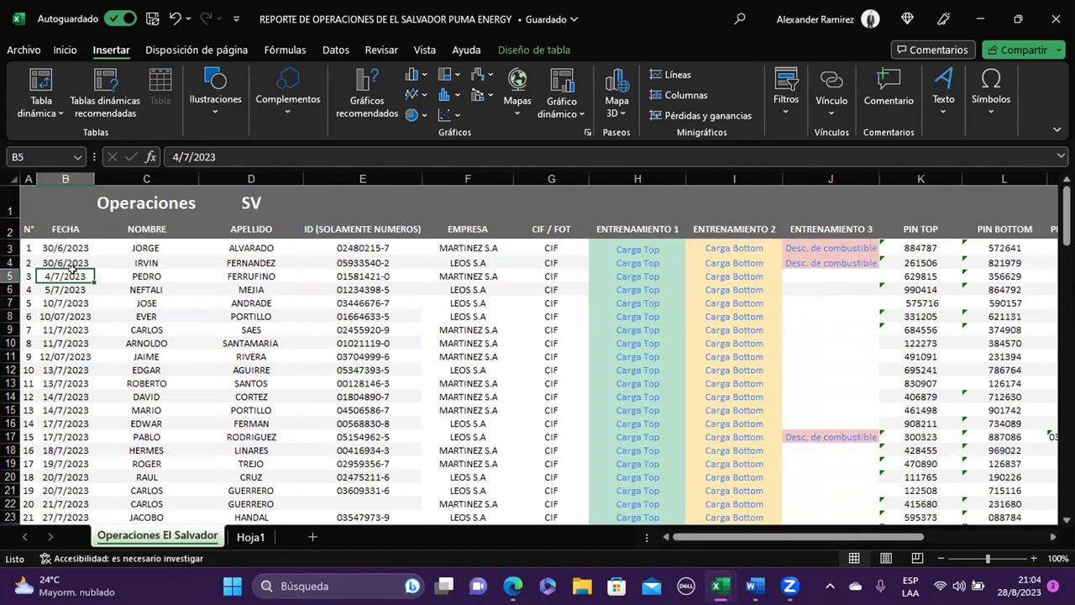
pyautogui.click(54, 229)
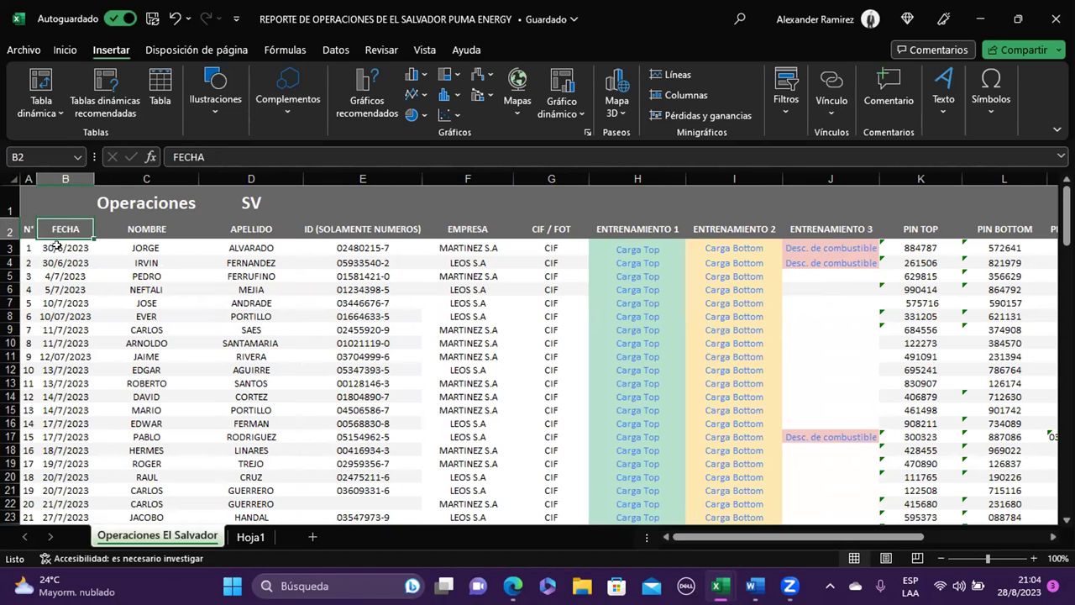
pyautogui.click(68, 275)
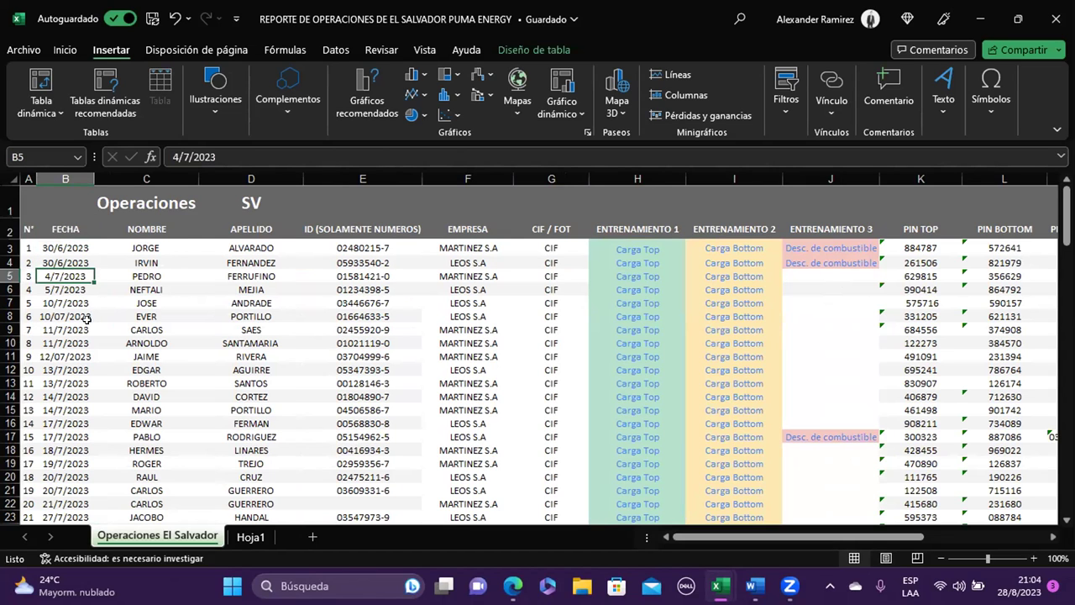
pyautogui.moveTo(888, 536)
pyautogui.mouseDown()
pyautogui.moveTo(1001, 530)
pyautogui.moveTo(839, 334)
pyautogui.mouseUp()
pyautogui.moveTo(31, 247); pyautogui.dragTo(24, 449)
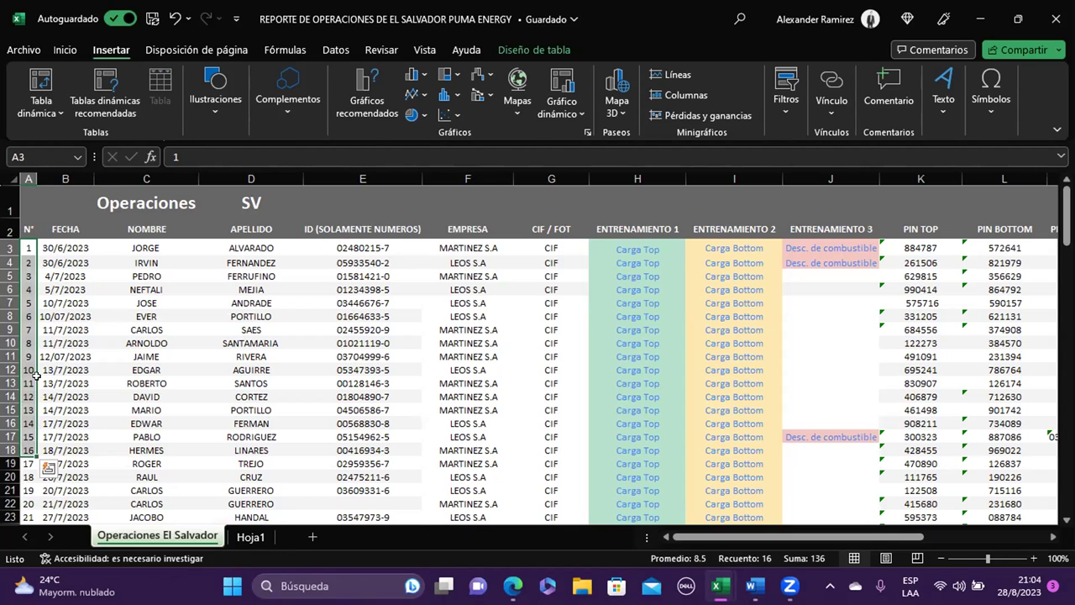
pyautogui.scroll(-2, 143, 382)
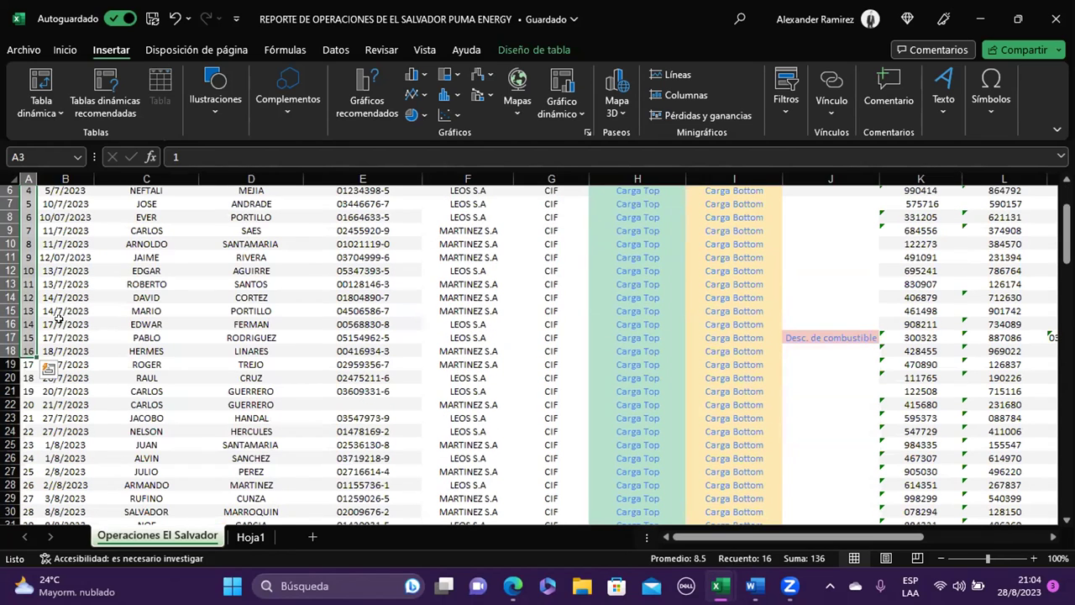
pyautogui.moveTo(28, 297); pyautogui.dragTo(28, 458)
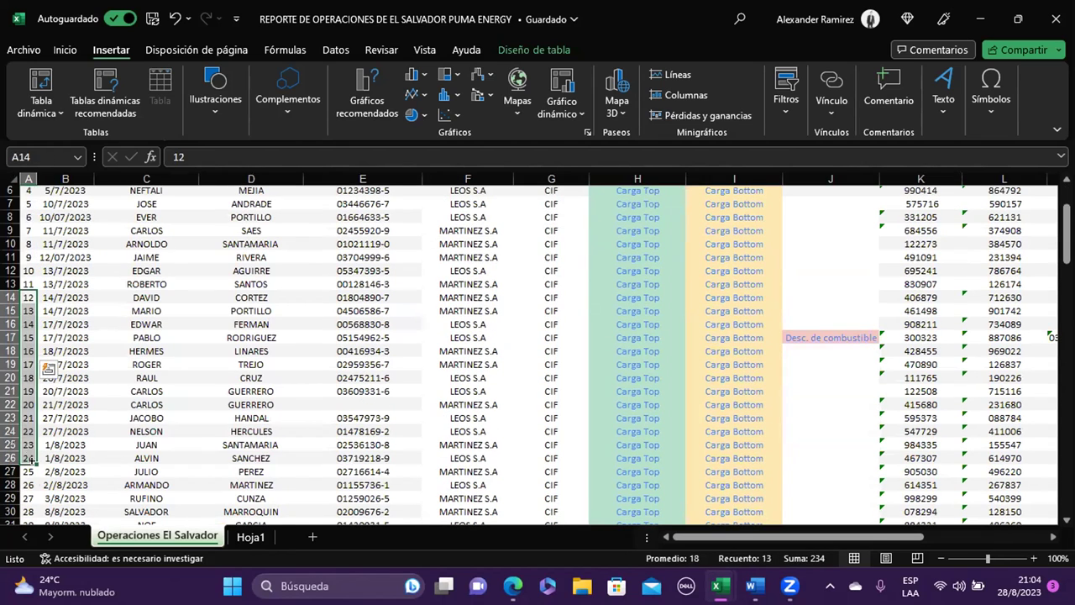
pyautogui.scroll(2, 156, 315)
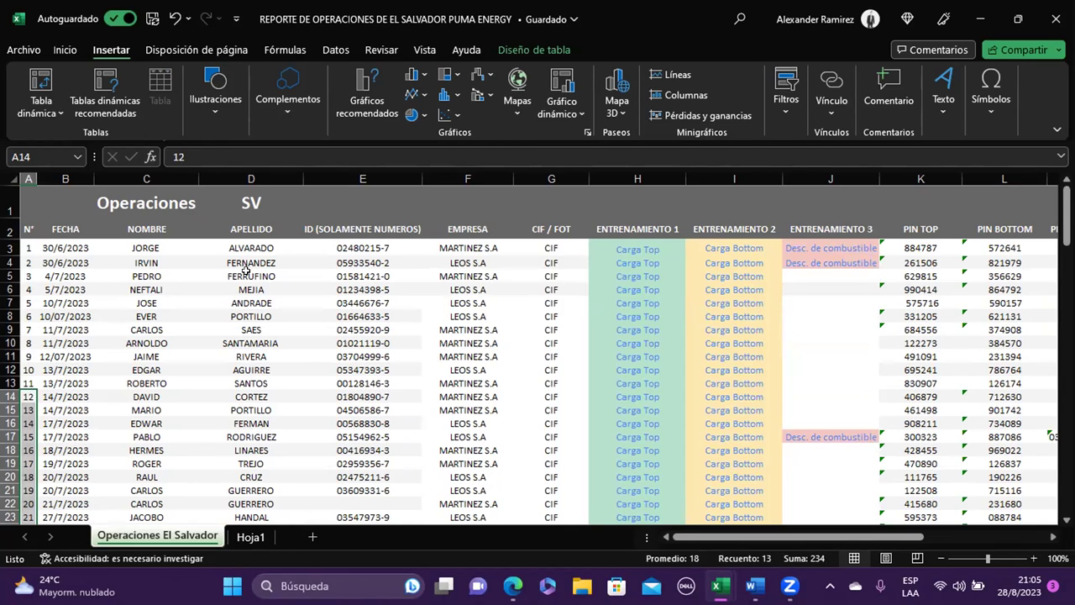
pyautogui.click(62, 248)
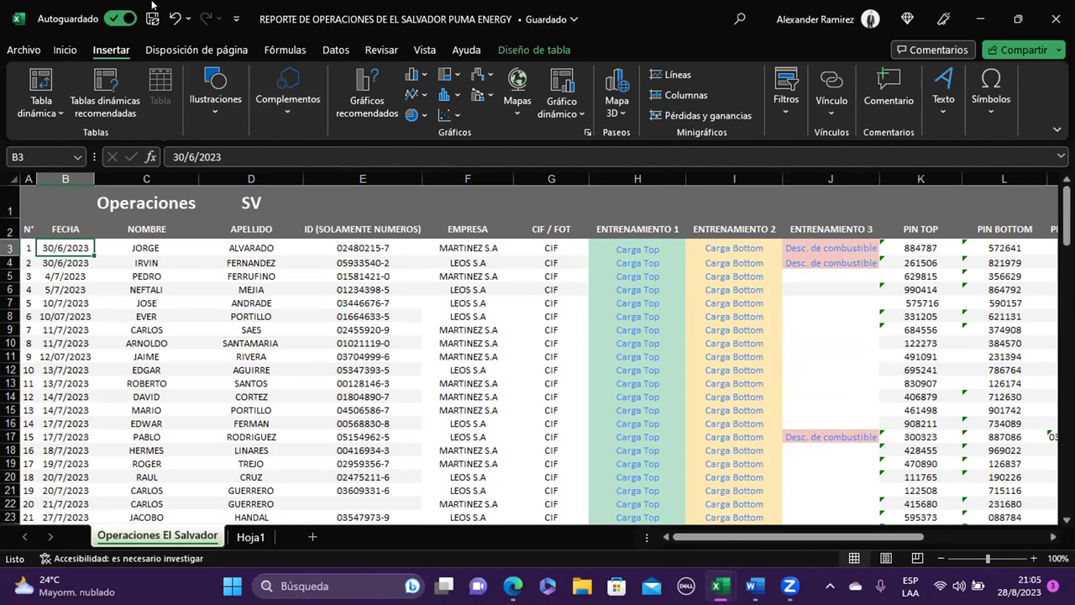
# - Open 'REPORTE DE OPERACIONES DE EL SALVADOR PUMA ENERGY - copia' from the desktop
pyautogui.click(974, 19)
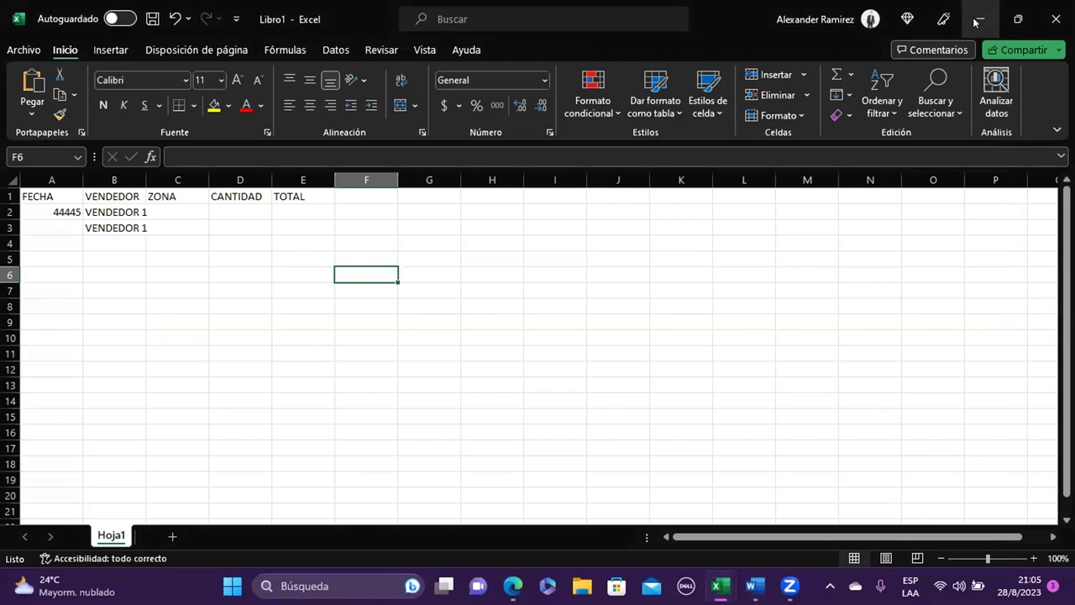
pyautogui.click(975, 19)
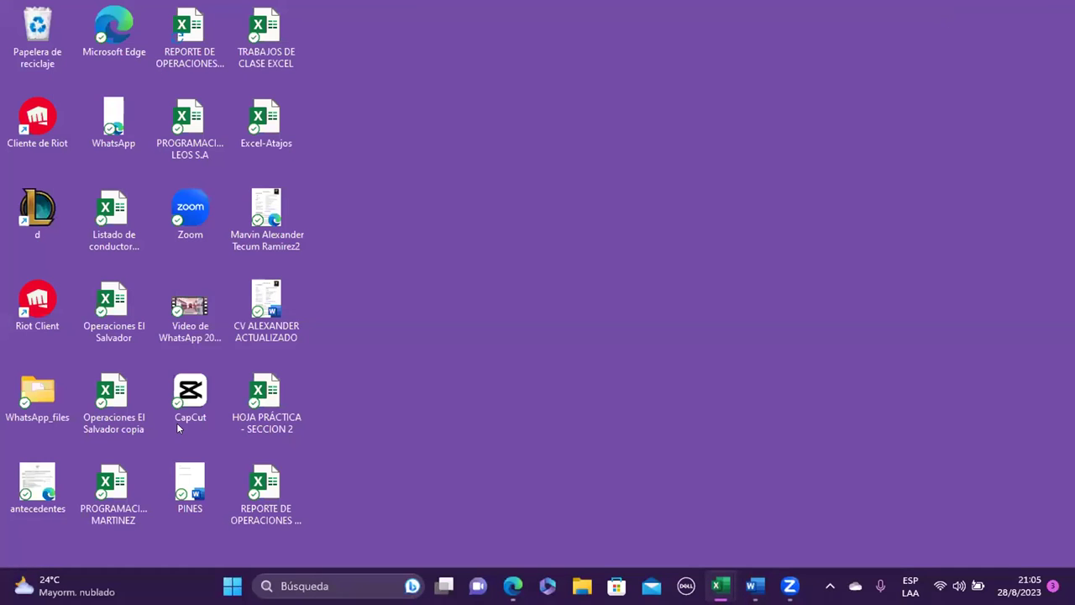
pyautogui.click(257, 484)
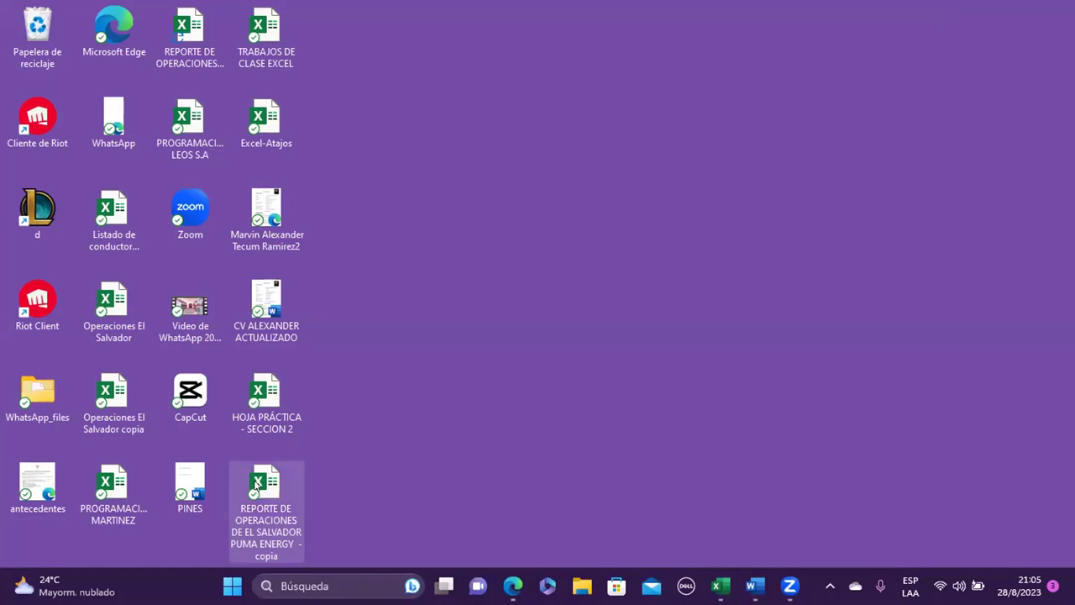
pyautogui.doubleClick(257, 485)
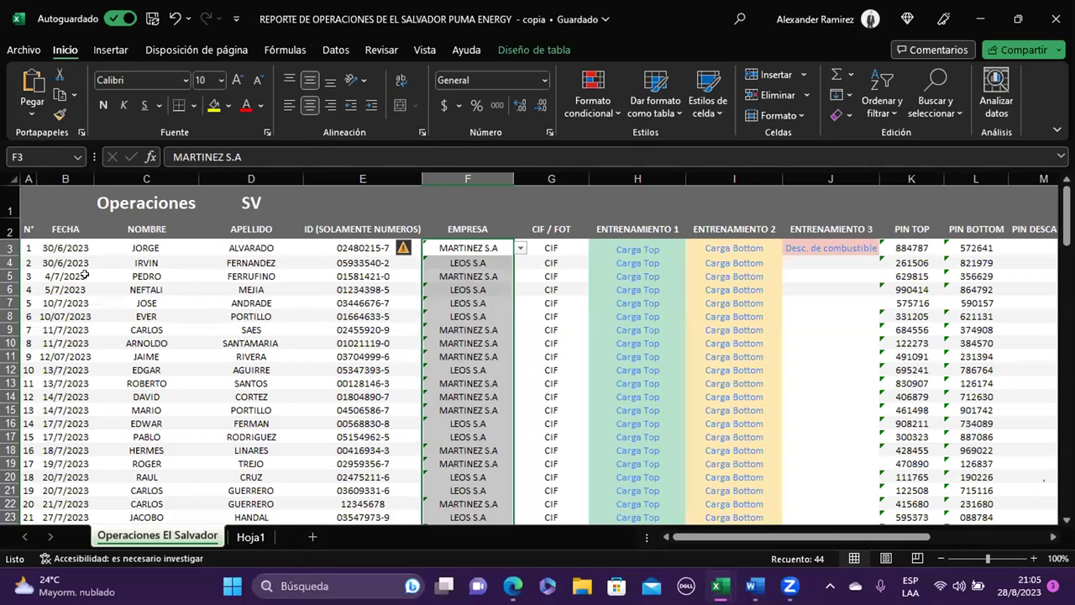
# - Select the first record's date in B3 and show the insertion commands
pyautogui.scroll(-6, 197, 411)
pyautogui.scroll(-2, 187, 432)
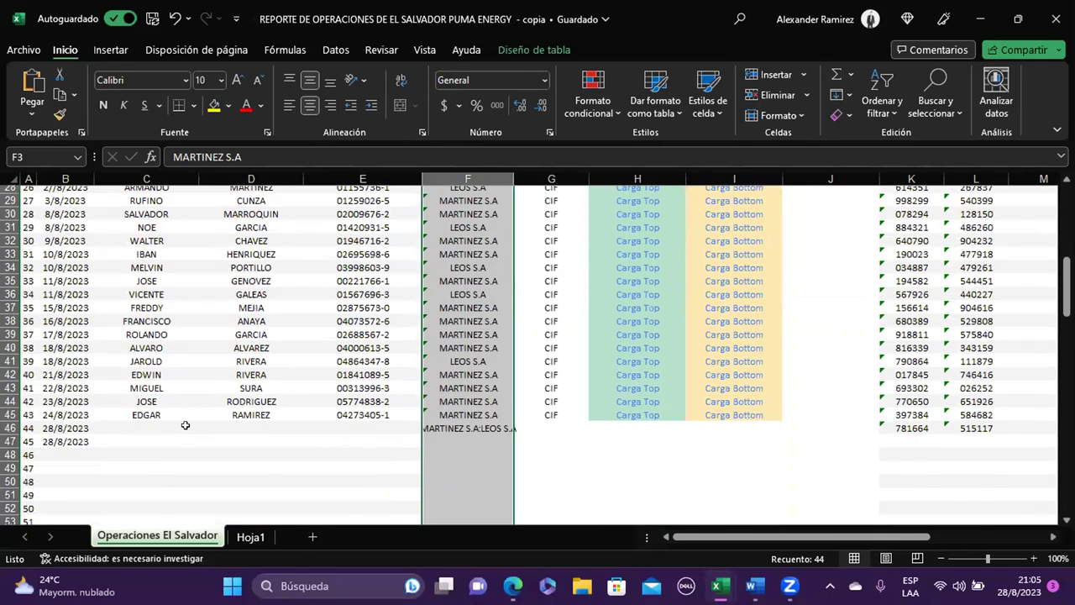
pyautogui.scroll(8, 187, 432)
pyautogui.moveTo(146, 248); pyautogui.dragTo(146, 290)
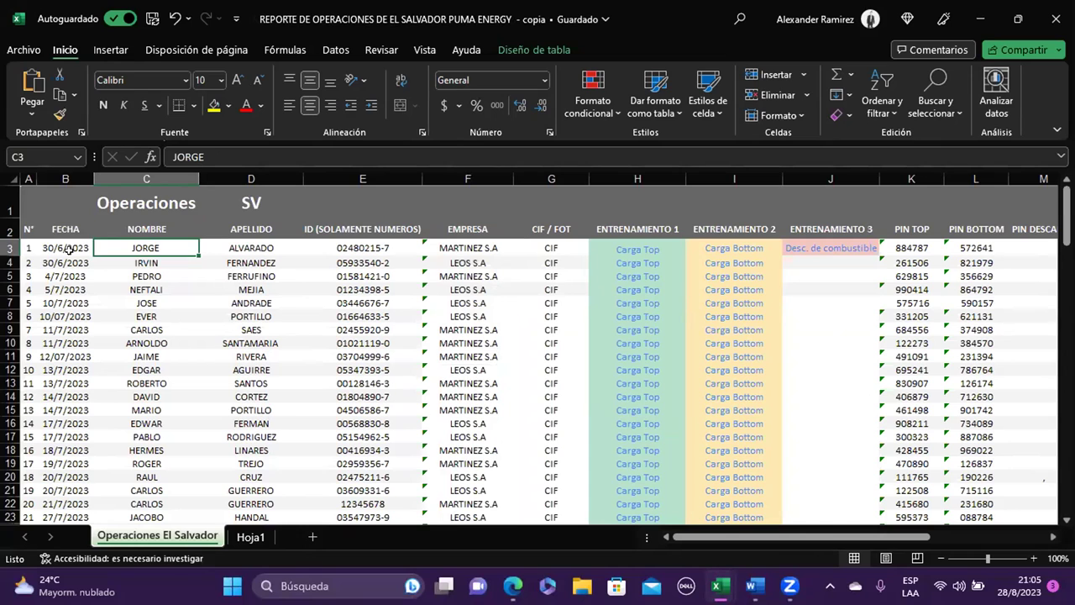
pyautogui.click(69, 249)
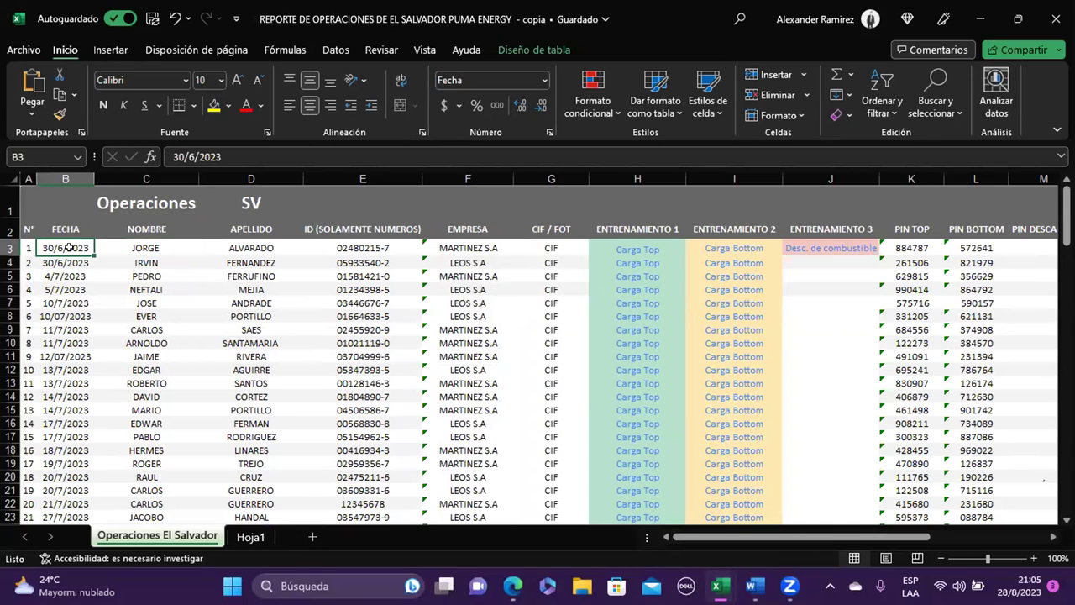
pyautogui.click(111, 50)
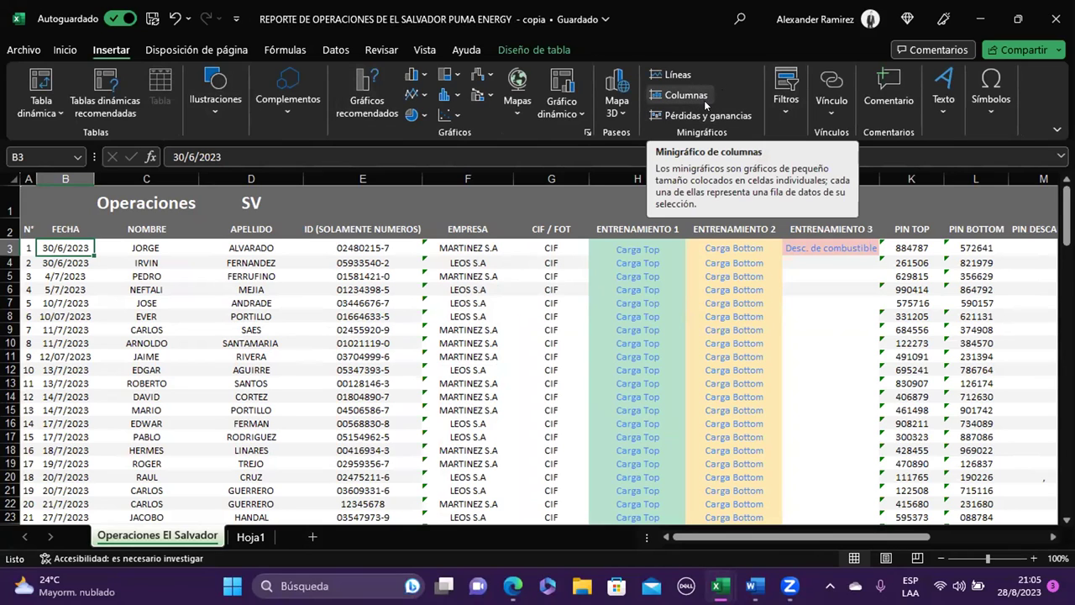
# - Insert a table row above row 3, then undo it
pyautogui.rightClick(55, 247)
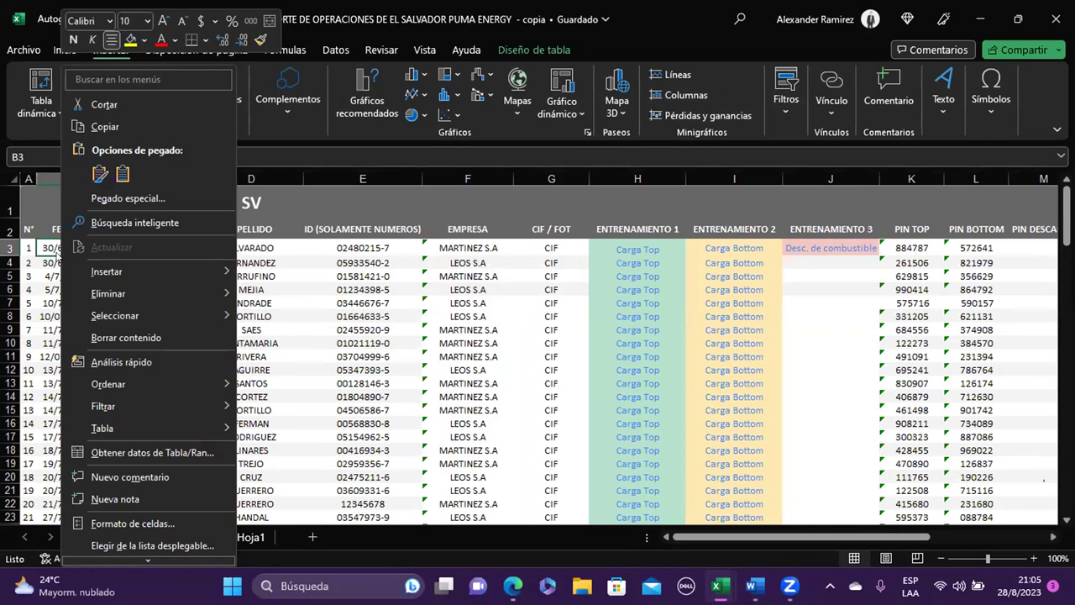
pyautogui.moveTo(139, 271)
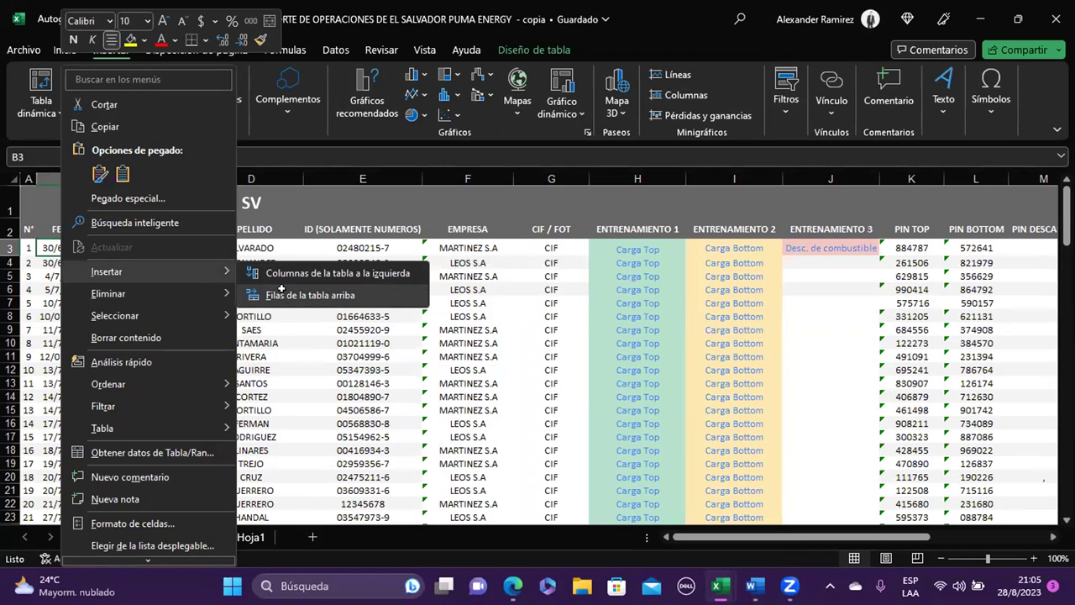
pyautogui.click(284, 296)
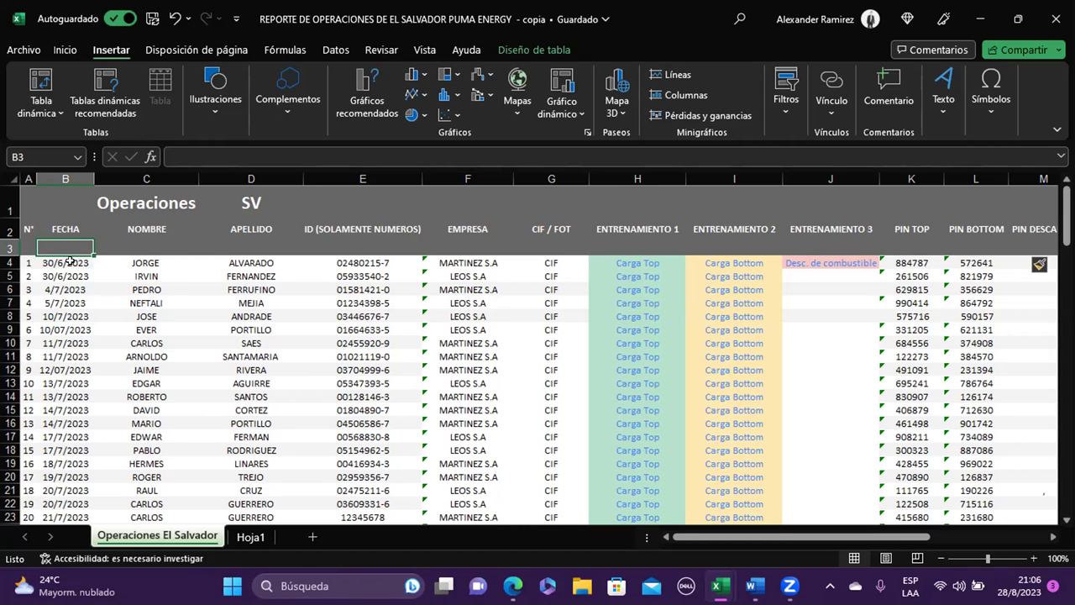
pyautogui.hotkey('ctrl', '-')
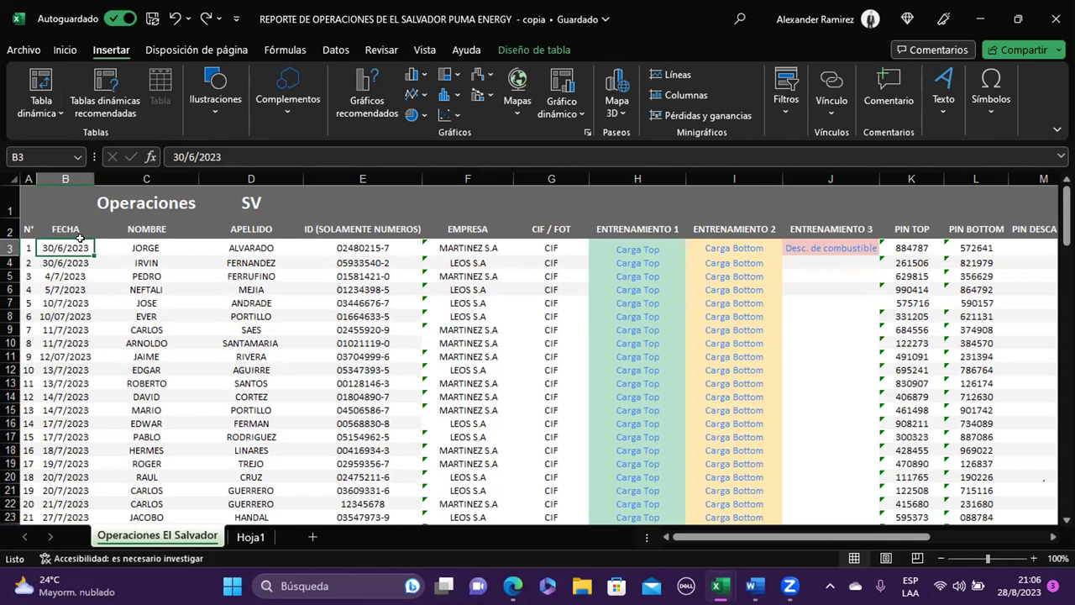
# - Insert a blank full row at row 4, between entries 1 and 2
pyautogui.click(10, 262)
pyautogui.rightClick(10, 262)
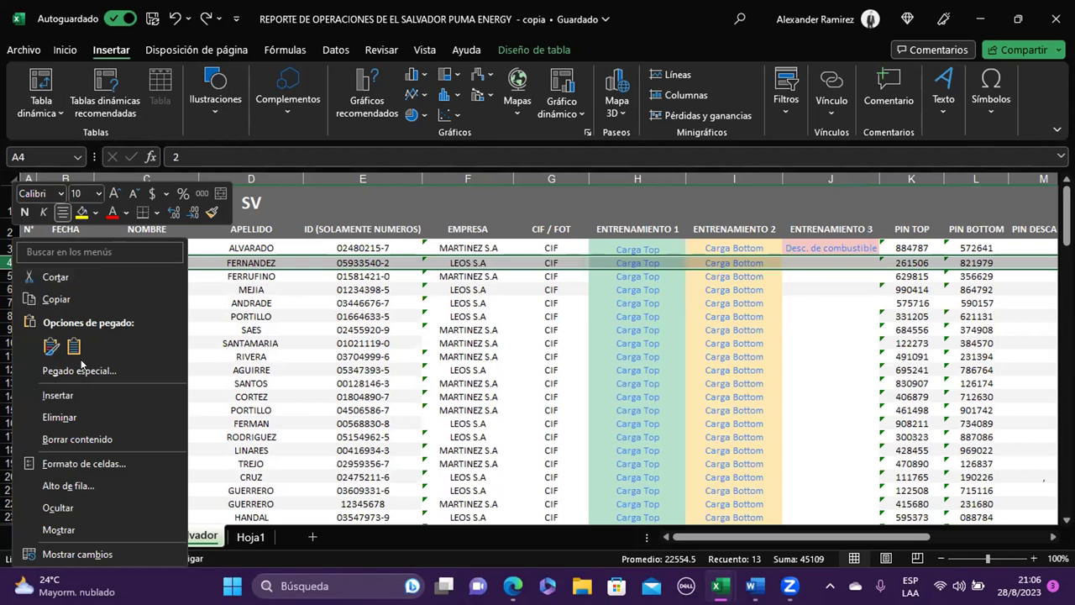
pyautogui.click(69, 395)
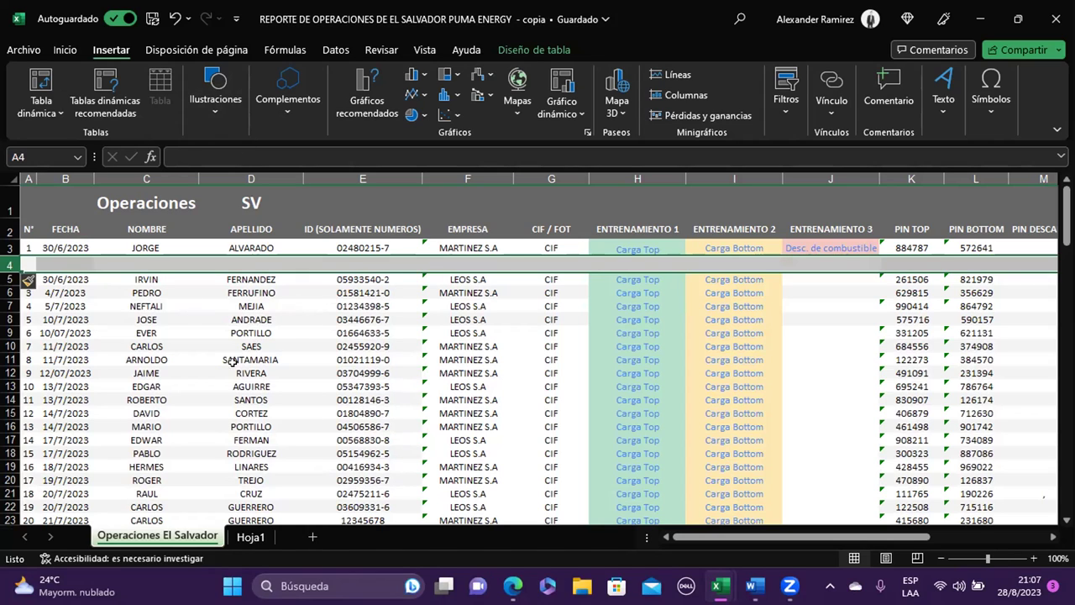
pyautogui.click(95, 307)
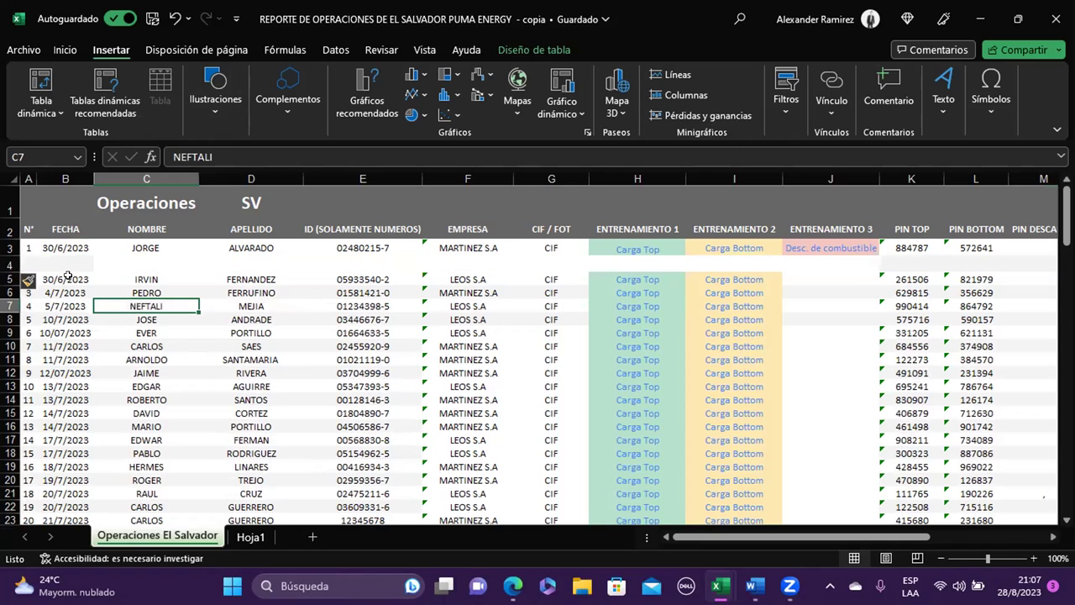
pyautogui.moveTo(44, 245); pyautogui.dragTo(68, 266)
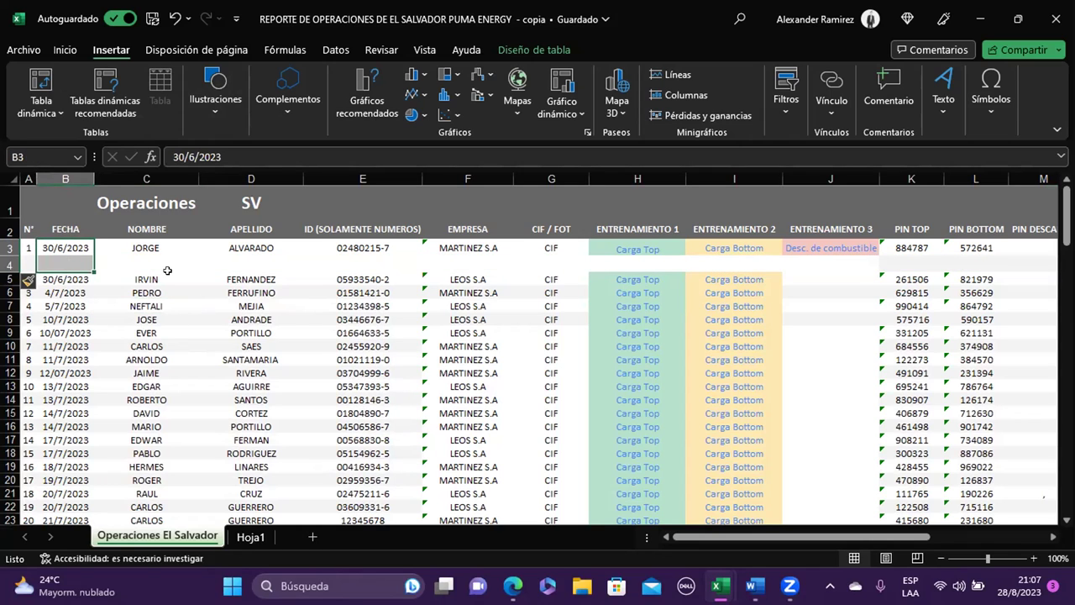
pyautogui.moveTo(144, 248)
pyautogui.mouseDown()
pyautogui.moveTo(307, 257)
pyautogui.moveTo(635, 247)
pyautogui.mouseUp()
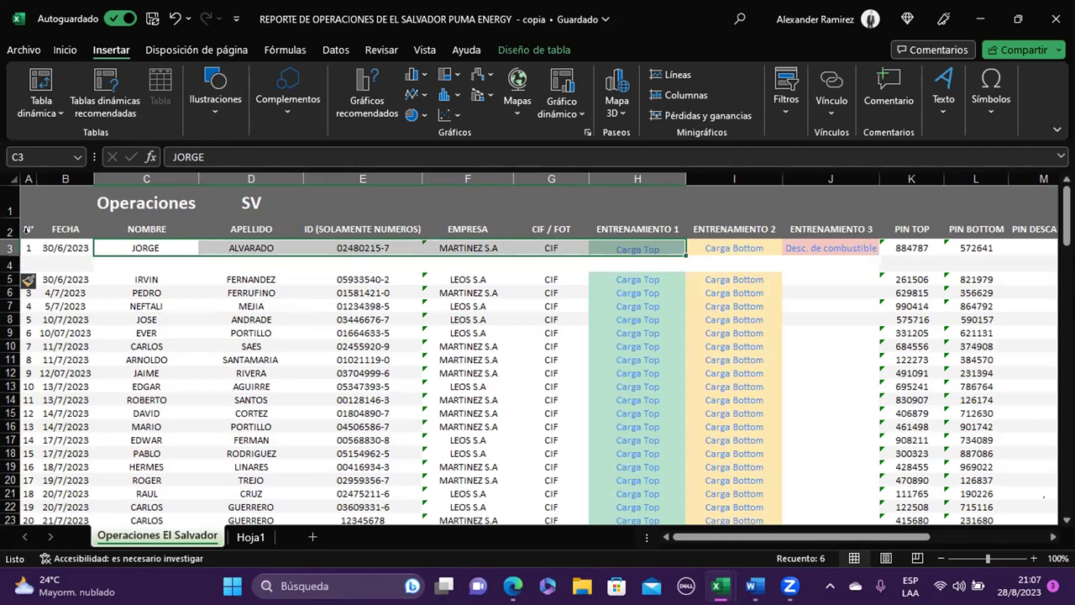
pyautogui.moveTo(42, 245)
pyautogui.mouseDown()
pyautogui.moveTo(81, 271)
pyautogui.moveTo(84, 254)
pyautogui.moveTo(247, 245)
pyautogui.moveTo(816, 238)
pyautogui.mouseUp()
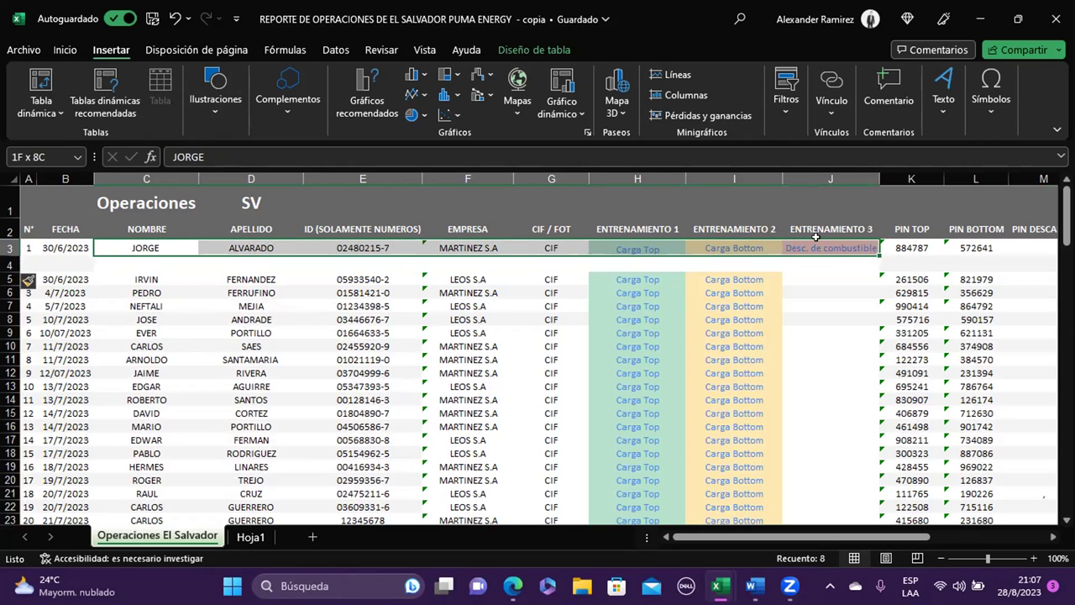
pyautogui.click(196, 333)
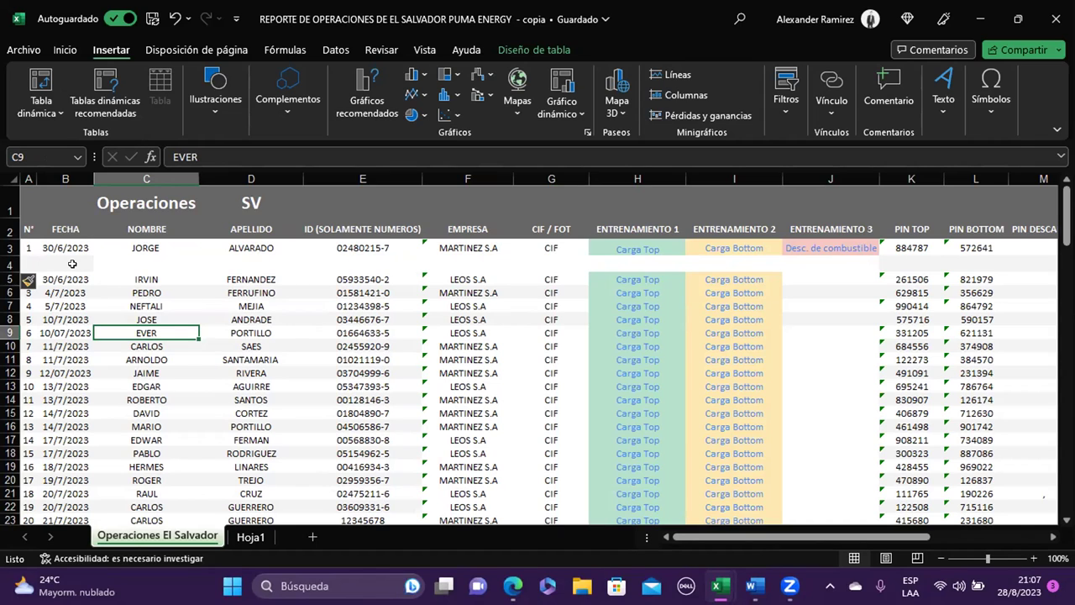
pyautogui.click(72, 265)
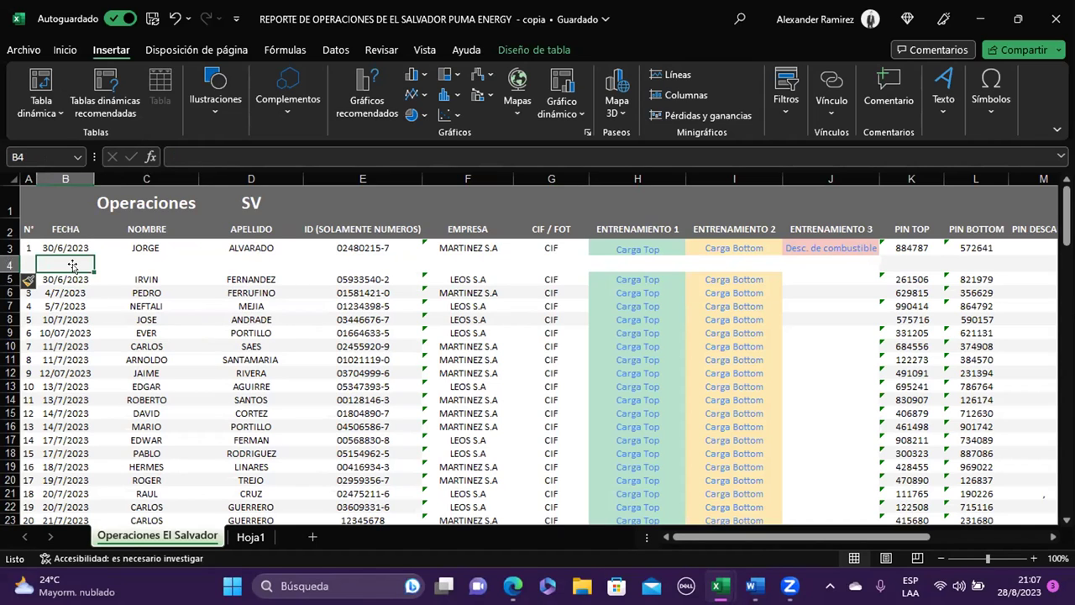
pyautogui.moveTo(77, 249); pyautogui.dragTo(79, 263)
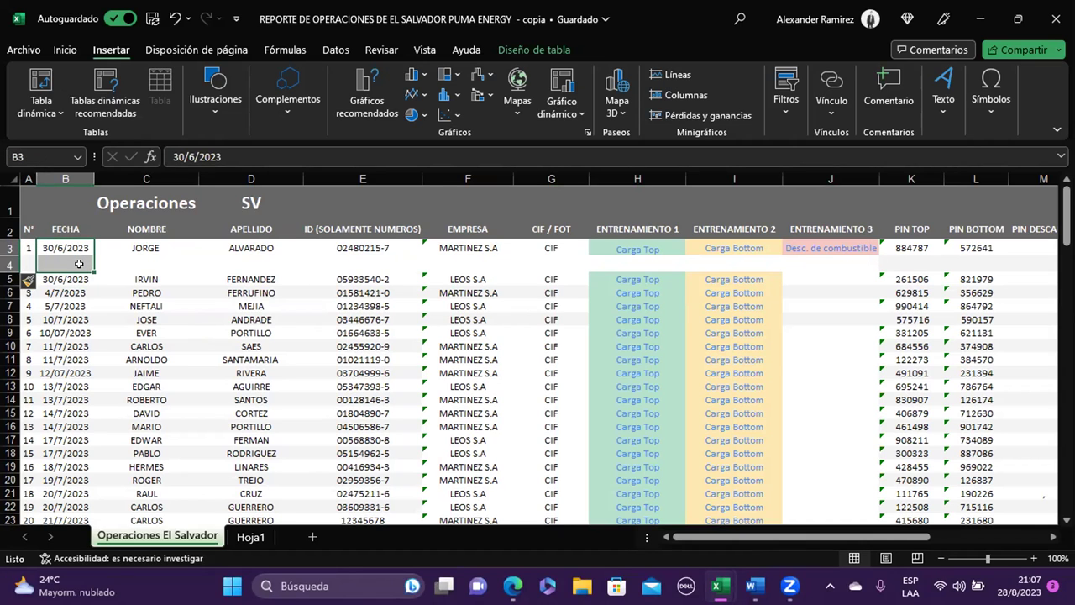
pyautogui.rightClick(82, 265)
pyautogui.press('Escape')
pyautogui.moveTo(147, 244); pyautogui.dragTo(145, 262)
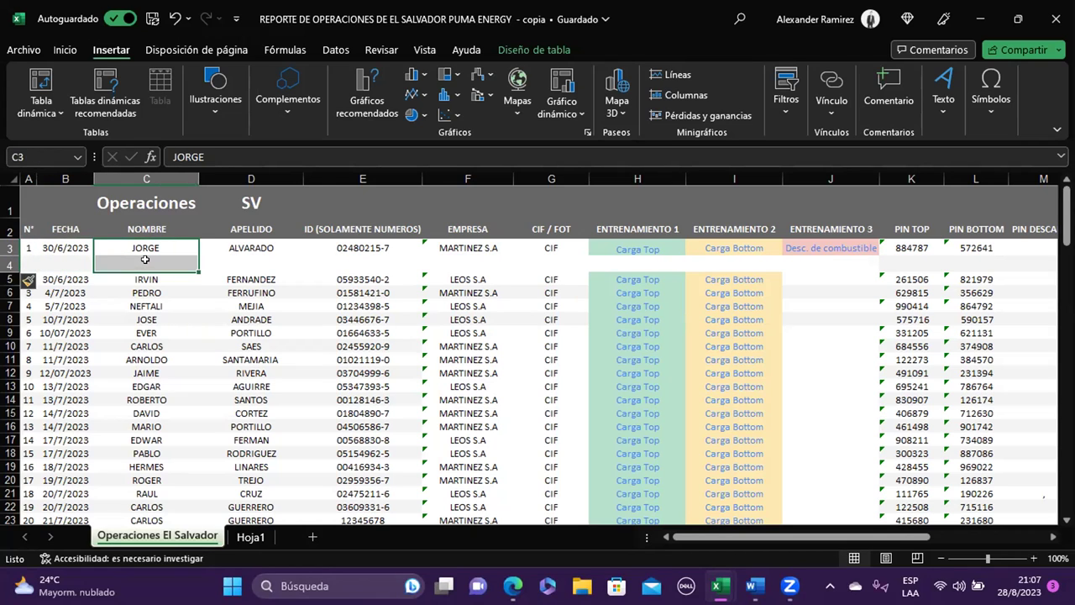
# - Browse the Filtrar and Tabla menu options for C3:C4, then return to Inicio
pyautogui.rightClick(145, 259)
pyautogui.moveTo(231, 406)
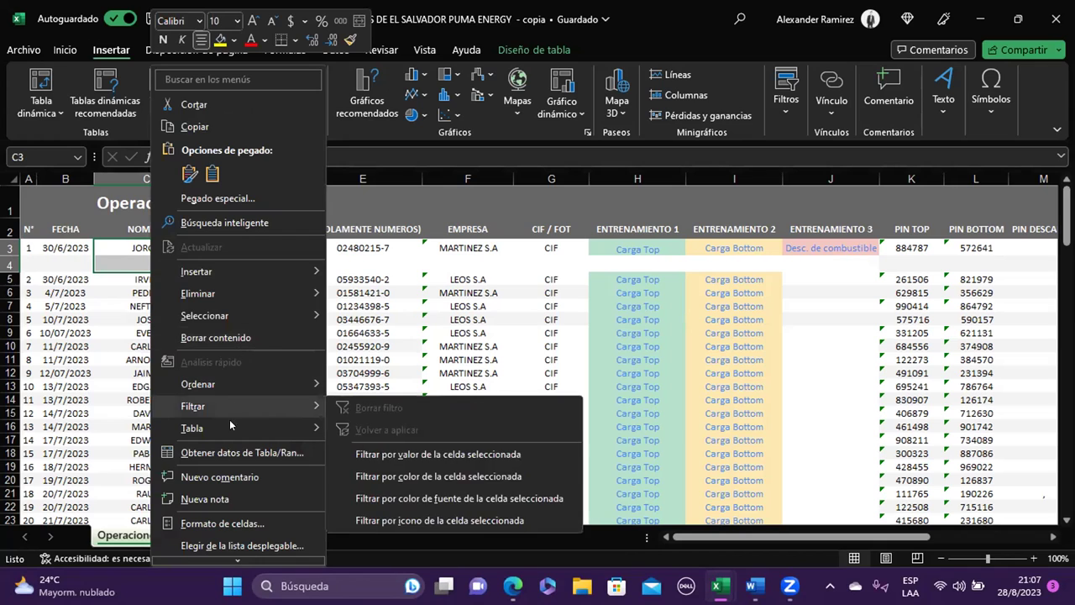
pyautogui.moveTo(252, 423)
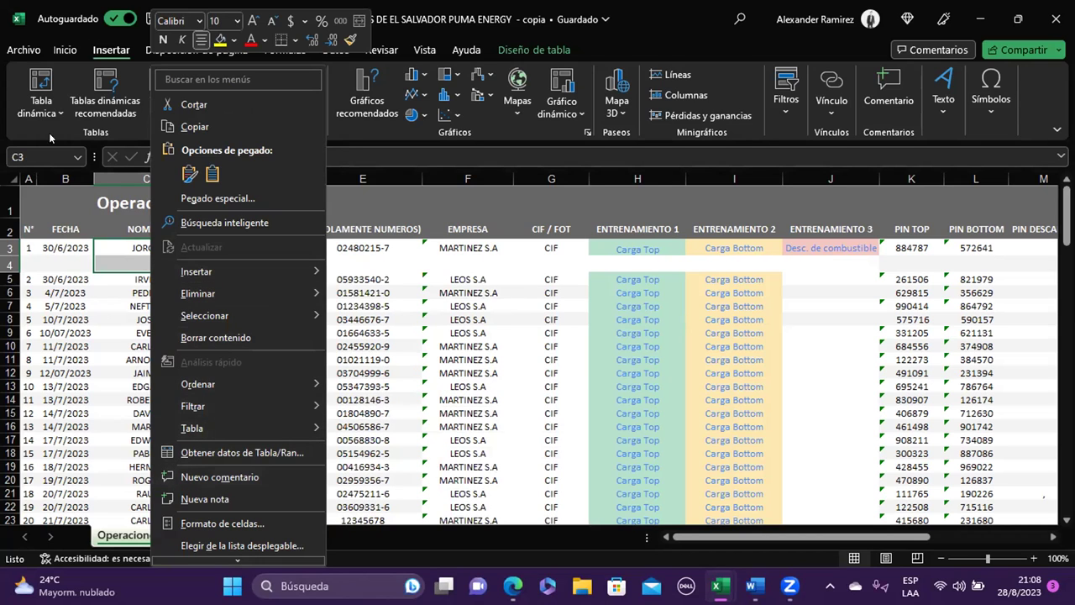
pyautogui.click(64, 49)
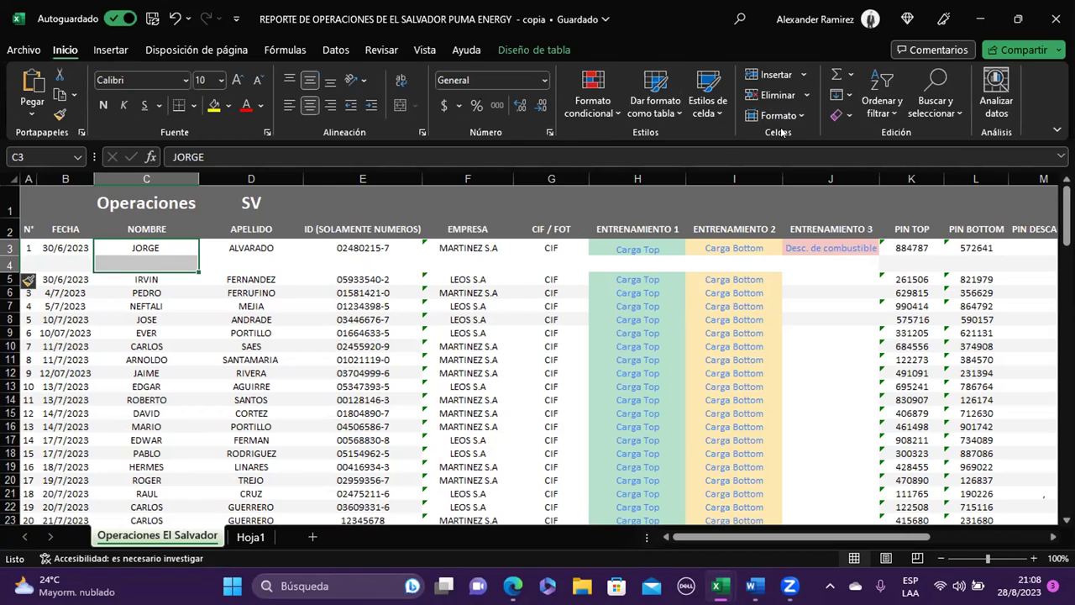
# - View Formato de celdas alignment settings without changes, then show the Revisar commands
pyautogui.hotkey('ctrl', '1')
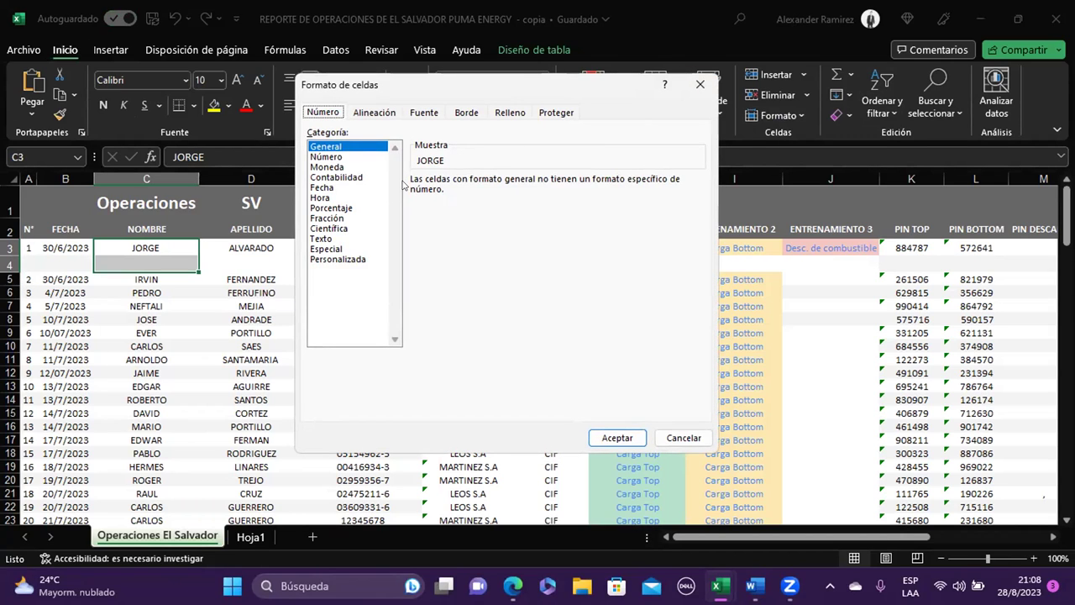
pyautogui.click(382, 112)
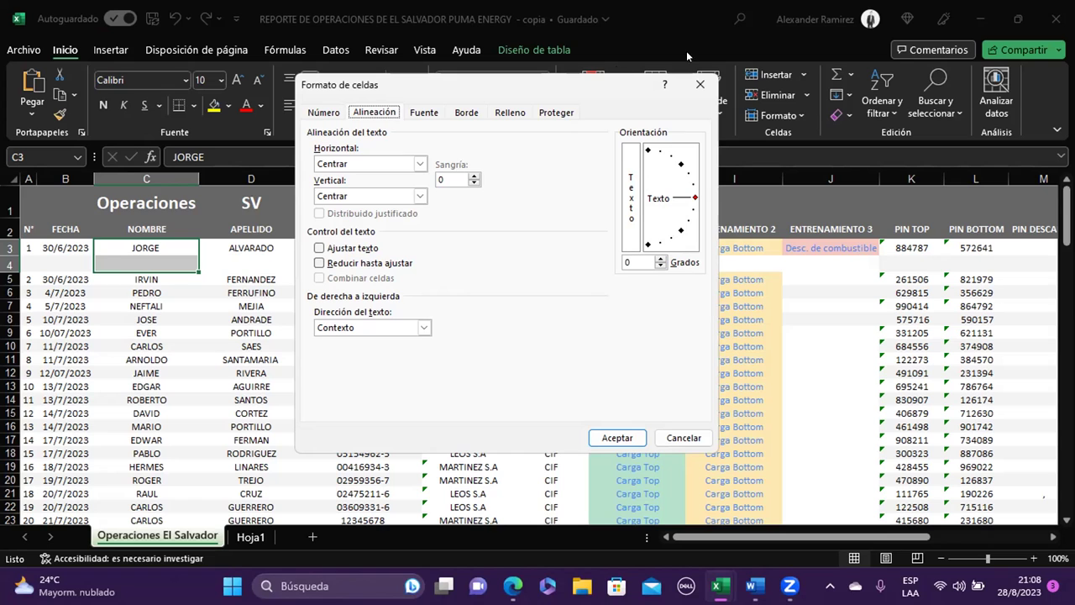
pyautogui.press('Escape')
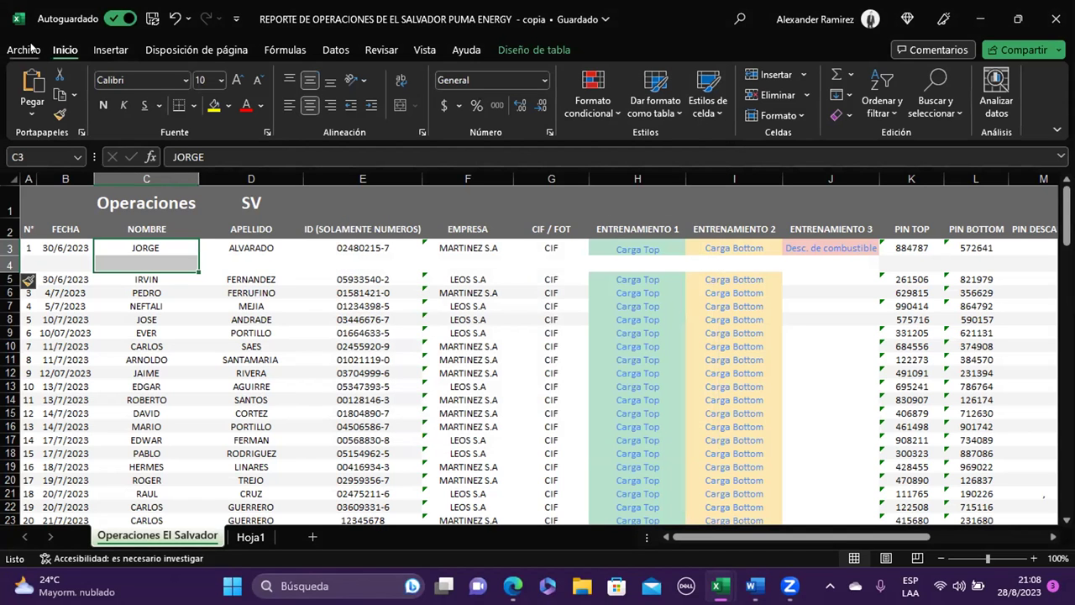
pyautogui.click(370, 49)
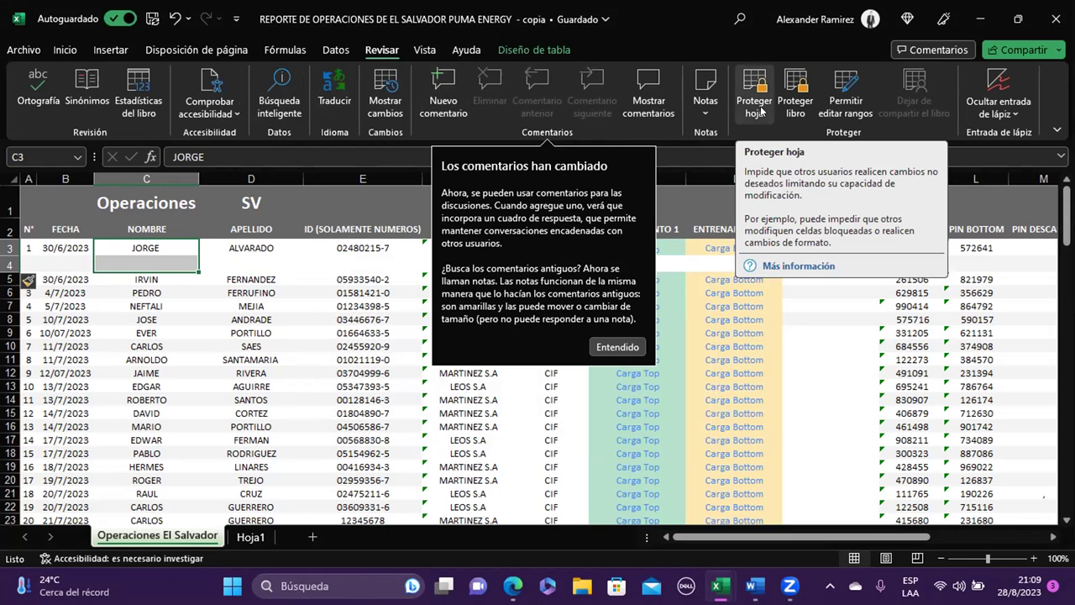
# - Cancel Proteger hoja so the sheet stays unprotected, and reopen Formato de celdas for C3
pyautogui.click(753, 107)
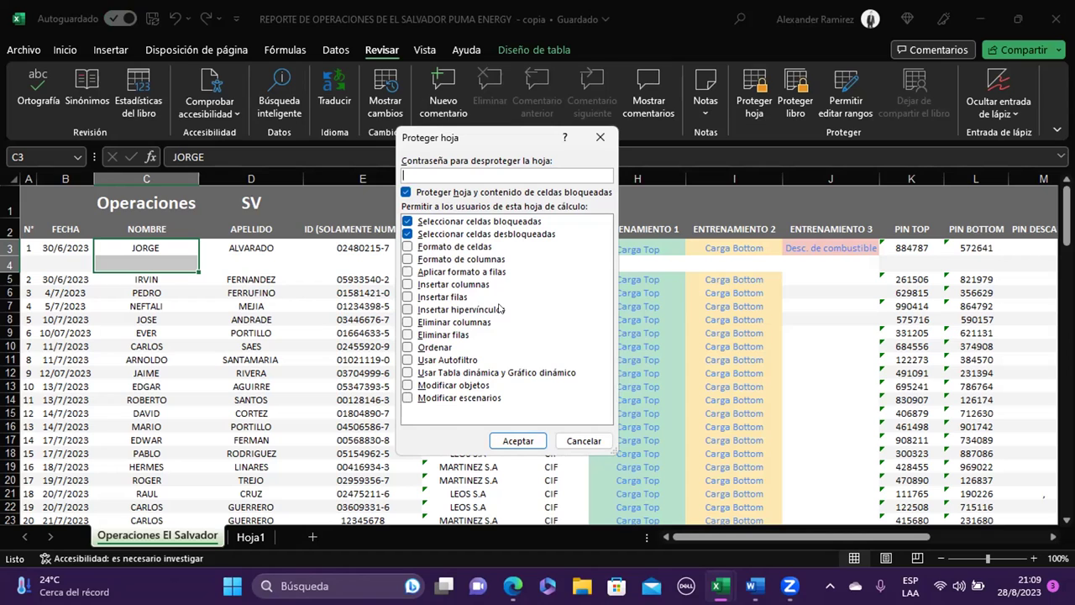
pyautogui.click(583, 441)
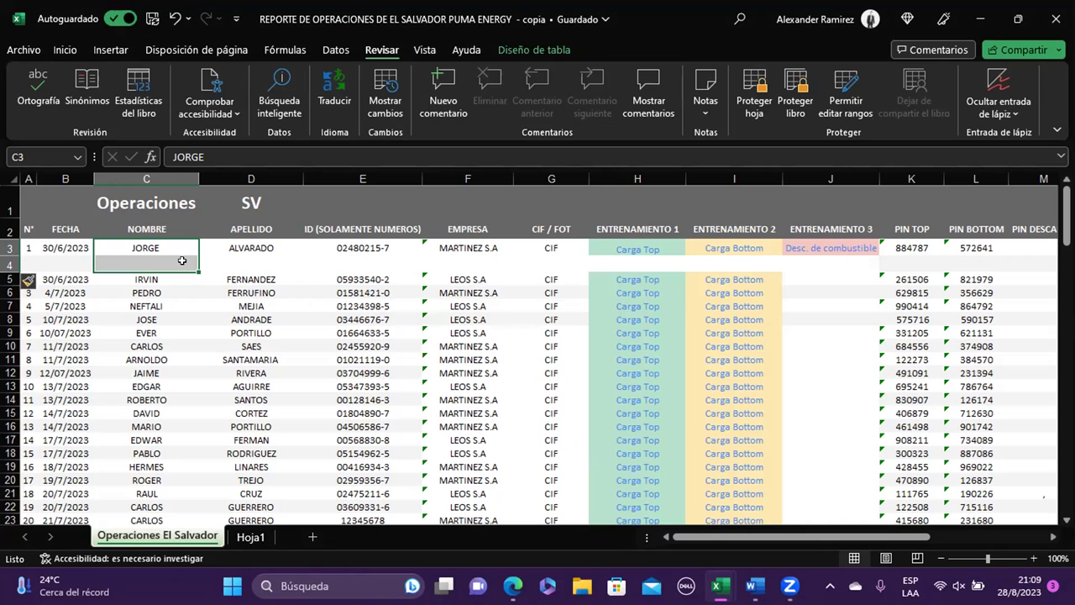
pyautogui.press('XF86AudioRaiseVolume')
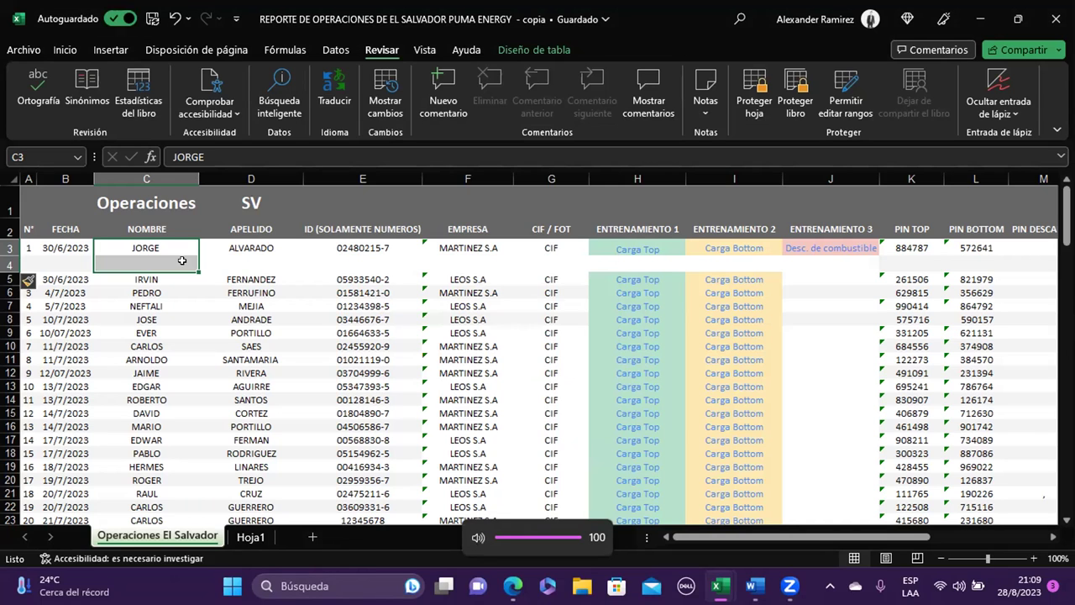
pyautogui.hotkey('ctrl', '1')
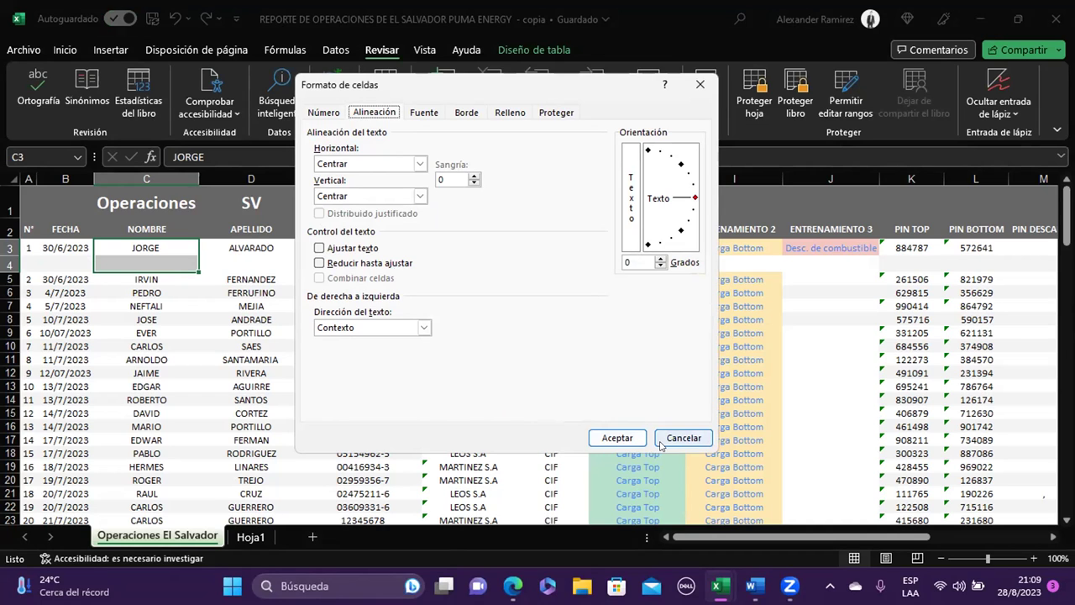
# - Try Reducir hasta ajustar and Ajustar texto, then cancel the alignment changes
pyautogui.click(361, 263)
pyautogui.click(361, 248)
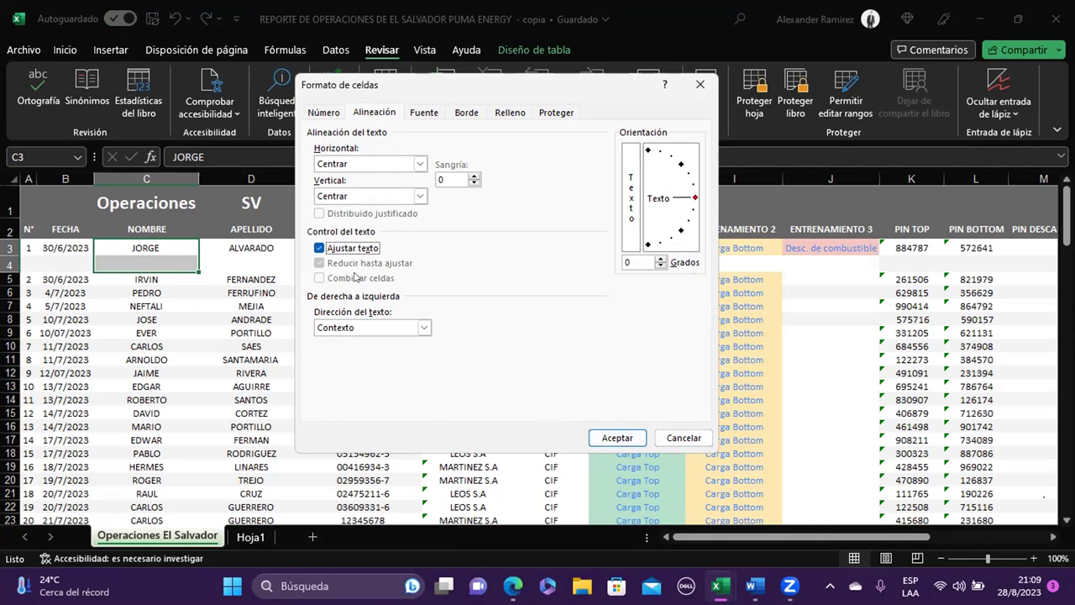
pyautogui.click(682, 438)
# - Scroll down to the operations table's last rows and back to the top
pyautogui.scroll(-3, 249, 456)
pyautogui.scroll(-4, 619, 492)
pyautogui.scroll(-4, 495, 475)
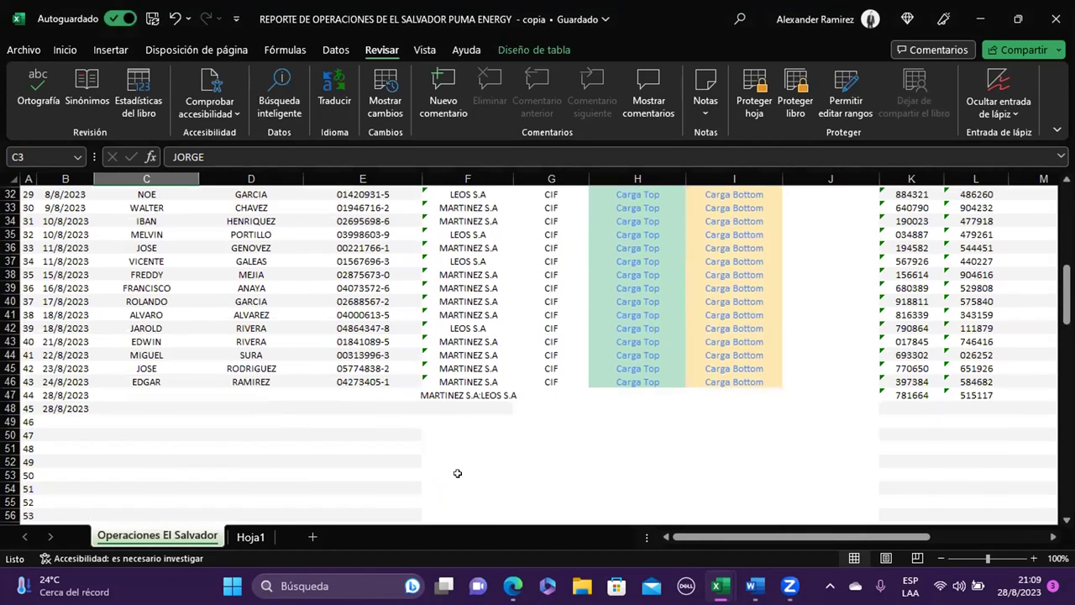
pyautogui.scroll(5, 457, 473)
pyautogui.scroll(-1, 460, 437)
pyautogui.scroll(4, 453, 441)
pyautogui.scroll(3, 440, 446)
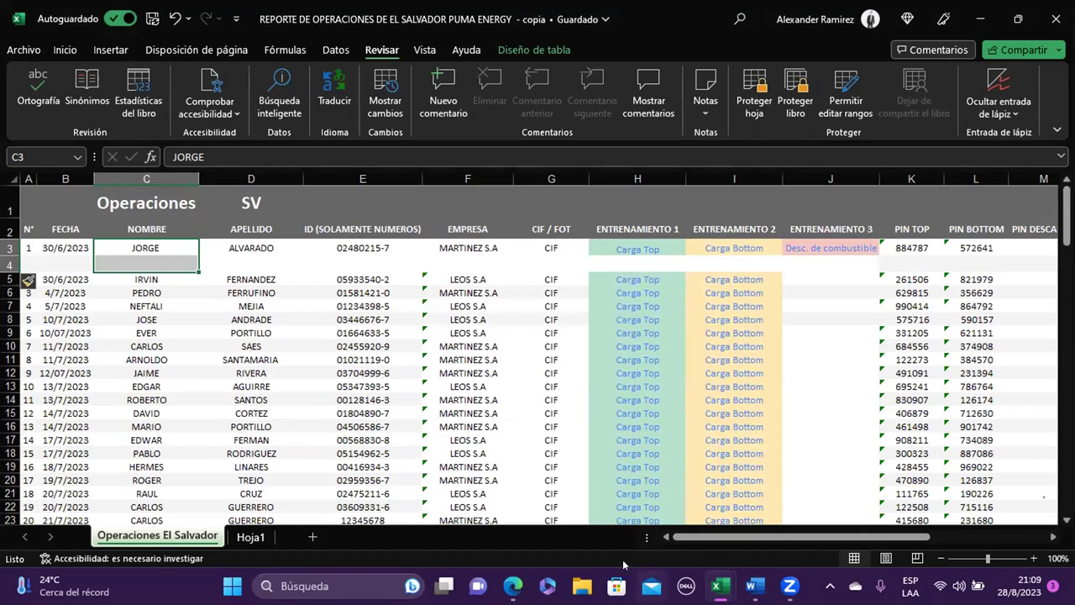
pyautogui.scroll(-1, 406, 473)
pyautogui.scroll(-1, 242, 410)
pyautogui.scroll(-1, 242, 410)
pyautogui.scroll(-1, 242, 410)
pyautogui.scroll(-2, 242, 410)
pyautogui.scroll(-1, 242, 410)
pyautogui.scroll(-1, 239, 411)
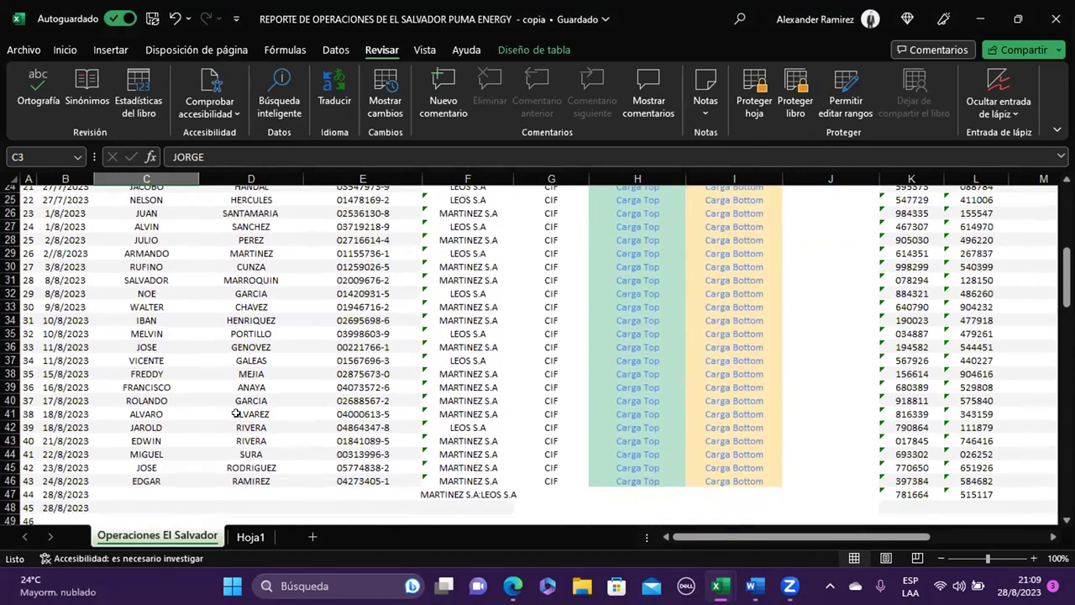
pyautogui.scroll(-3, 234, 414)
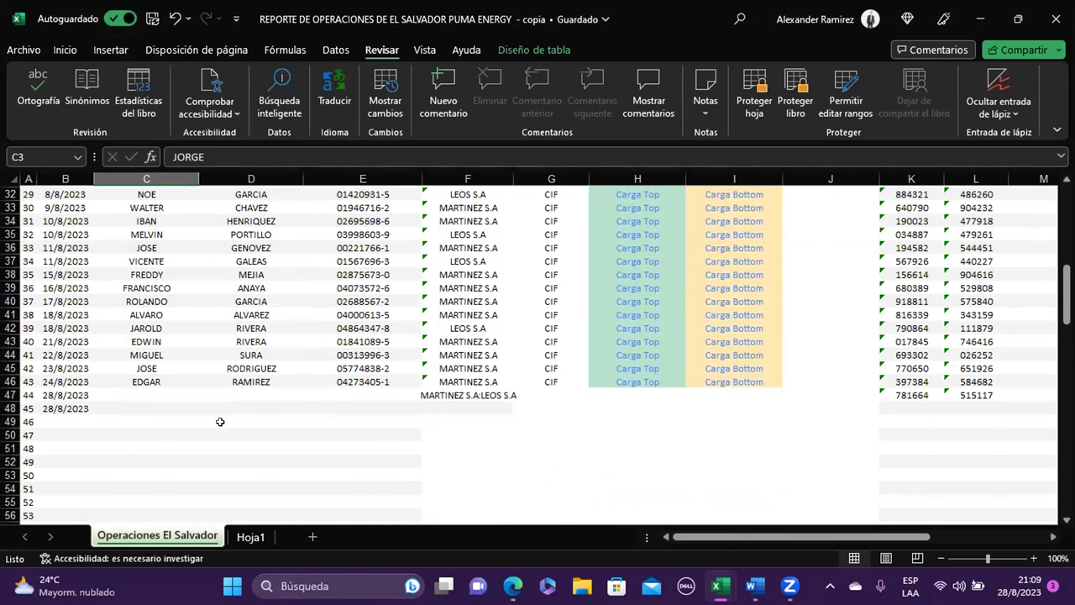
pyautogui.scroll(5, 219, 421)
pyautogui.scroll(2, 216, 423)
pyautogui.scroll(3, 185, 420)
pyautogui.scroll(1, 182, 337)
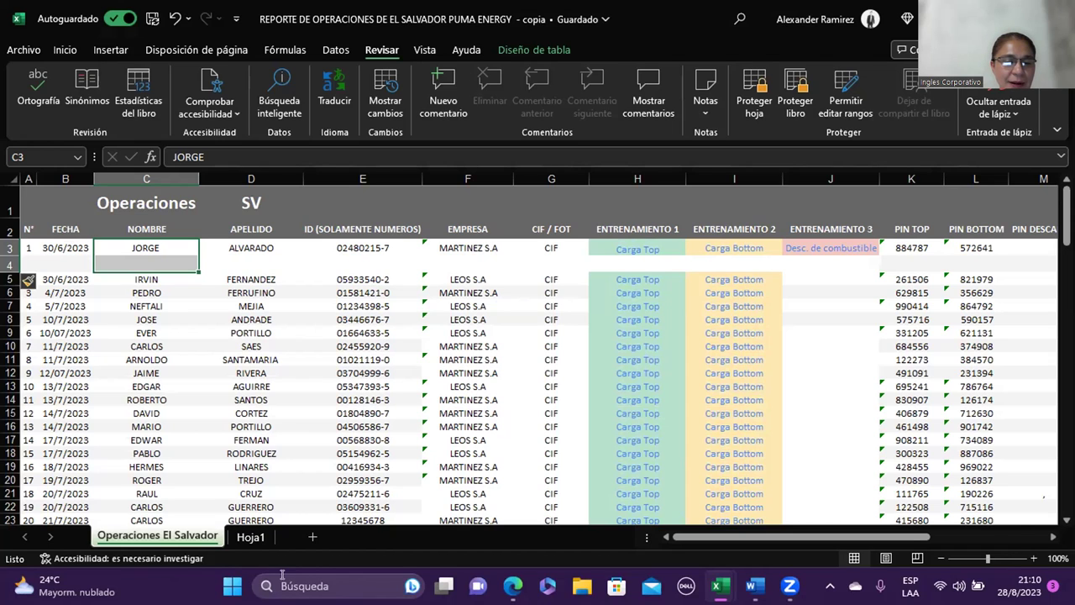
# - Select cells A1:B1 on the blank Hoja1 sheet
pyautogui.click(251, 537)
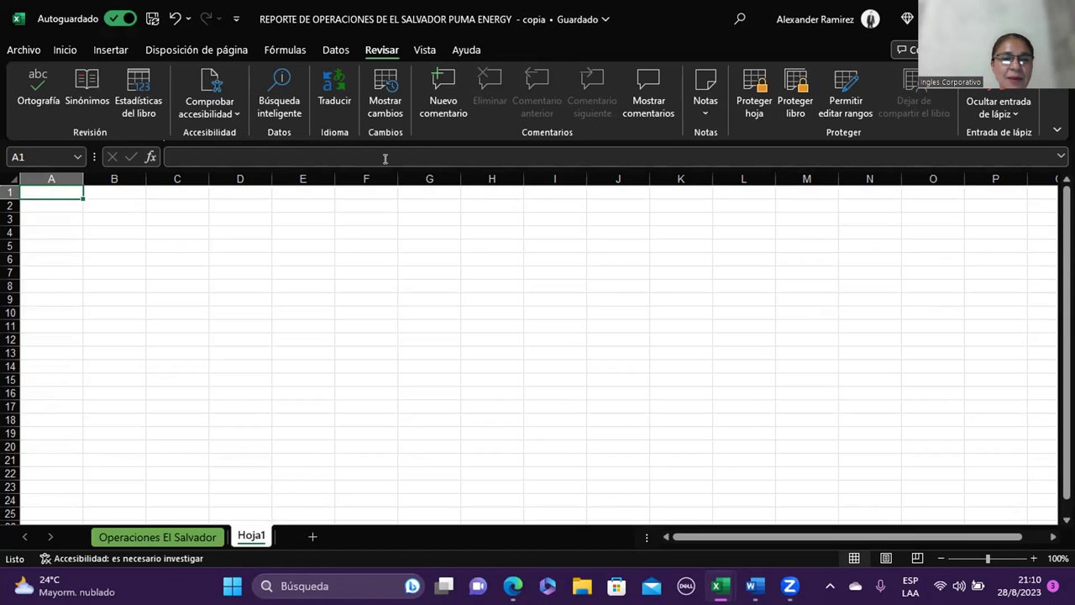
pyautogui.keyDown('shift'); pyautogui.click(110, 194); pyautogui.keyUp('shift')
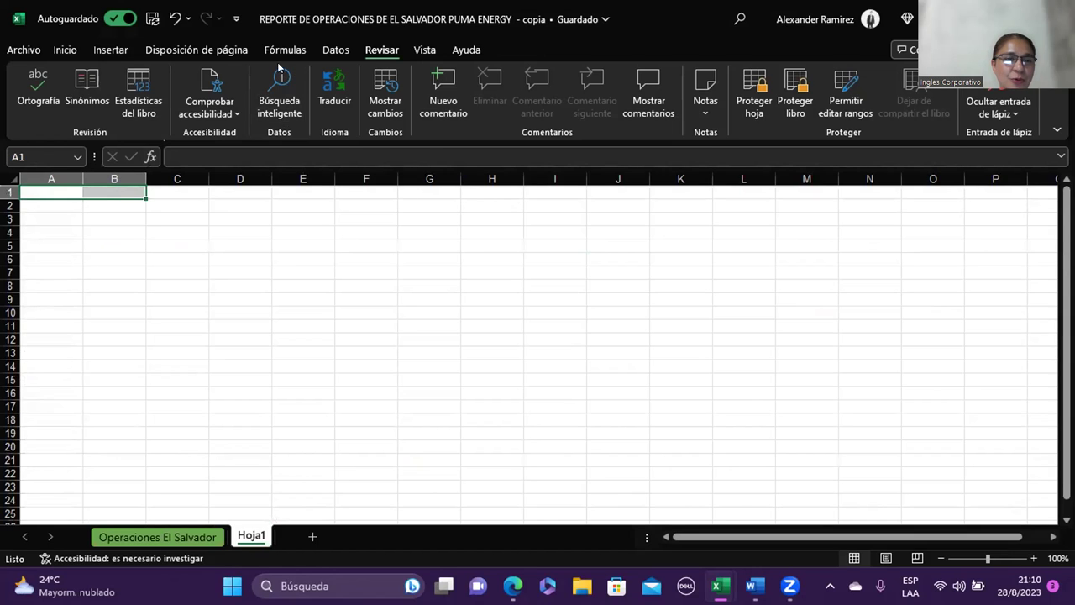
pyautogui.rightClick(129, 187)
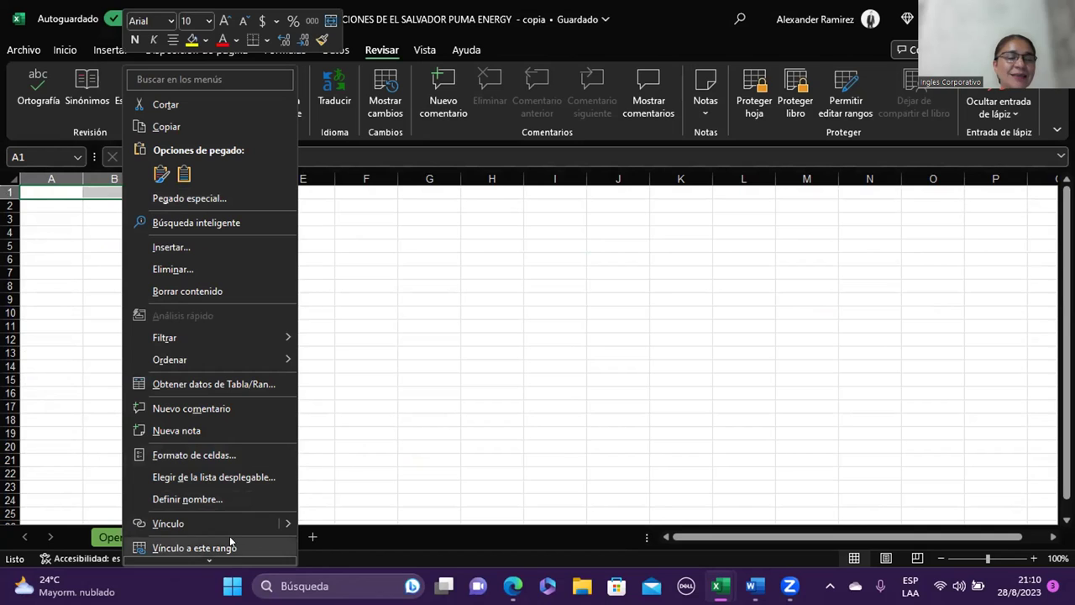
pyautogui.click(64, 52)
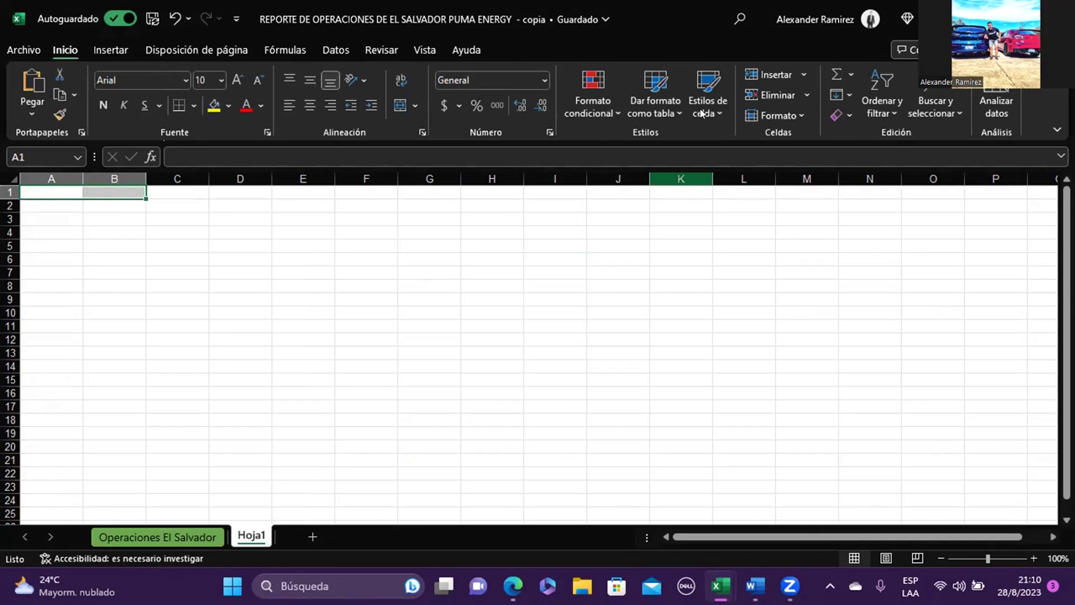
pyautogui.click(1055, 131)
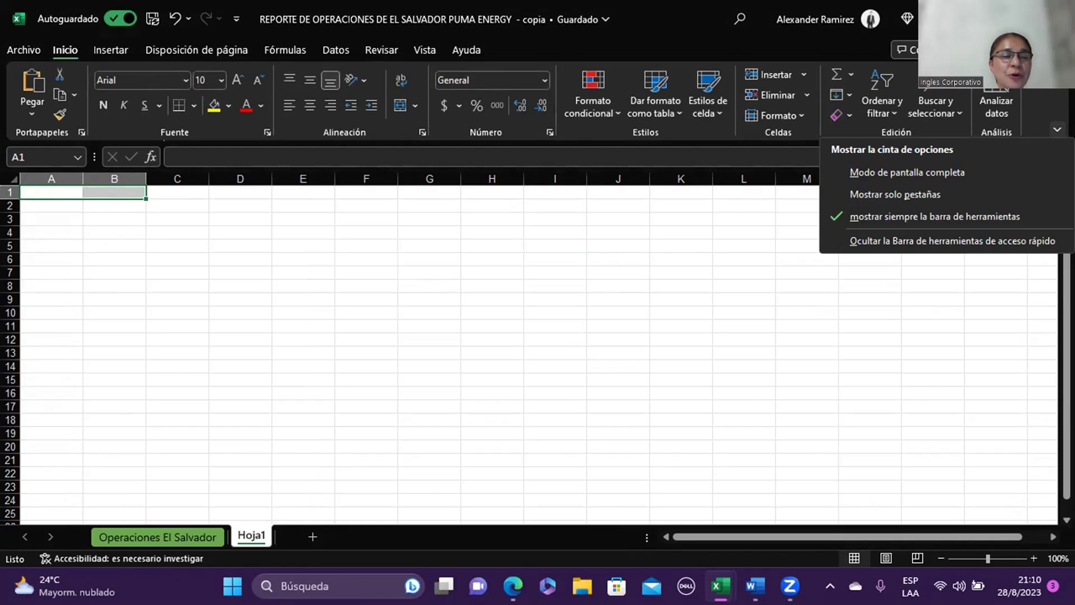
pyautogui.press('Escape')
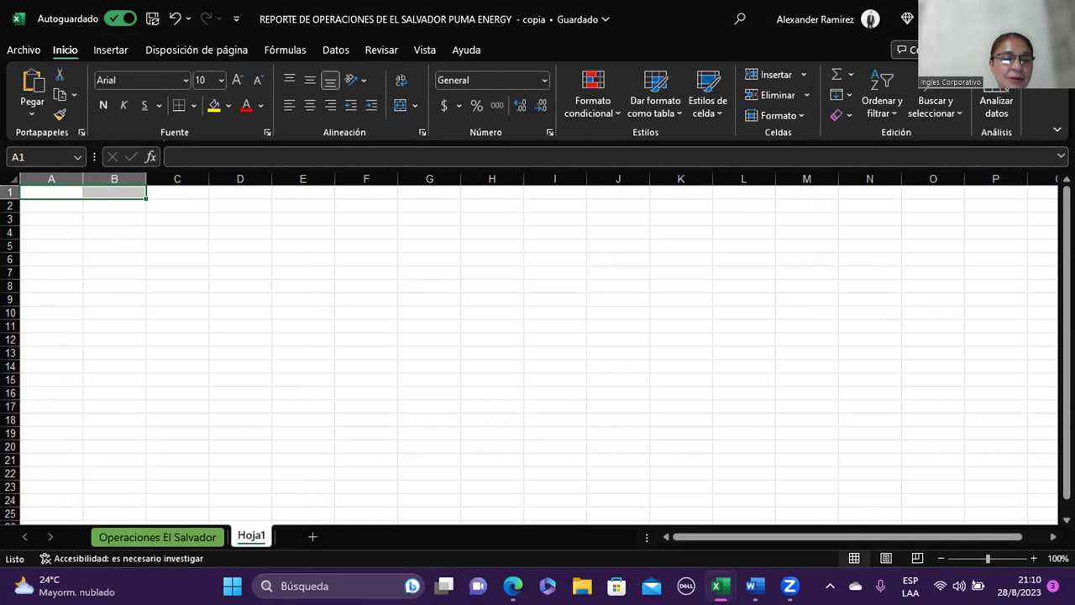
# - Merge A1 and B1 with Combinar celdas in Formato de celdas, then select B6
pyautogui.hotkey('ctrl', '1')
pyautogui.click(389, 279)
pyautogui.click(596, 440)
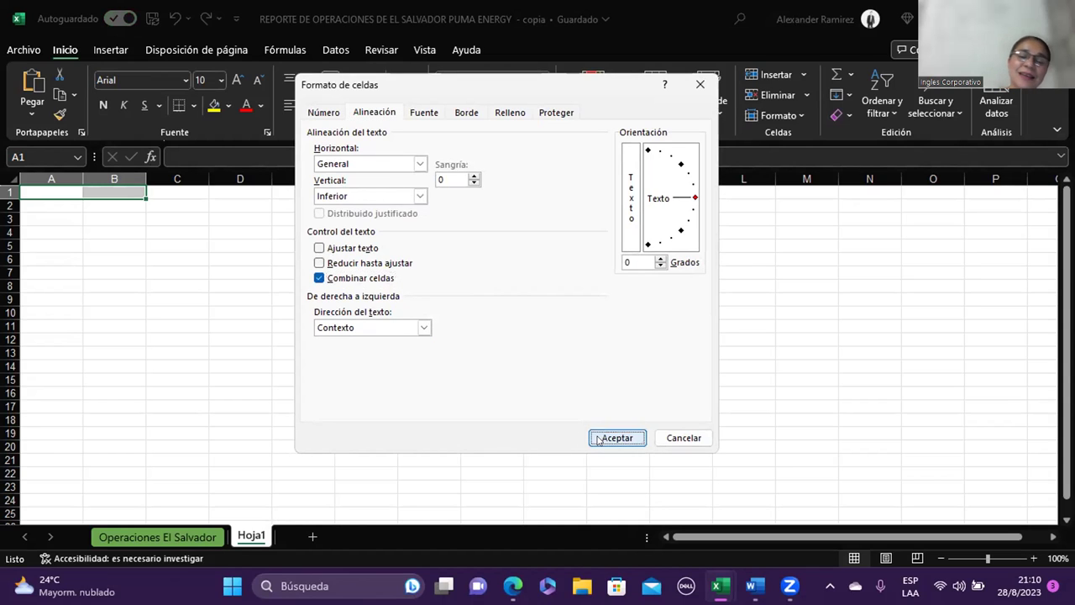
pyautogui.click(136, 250)
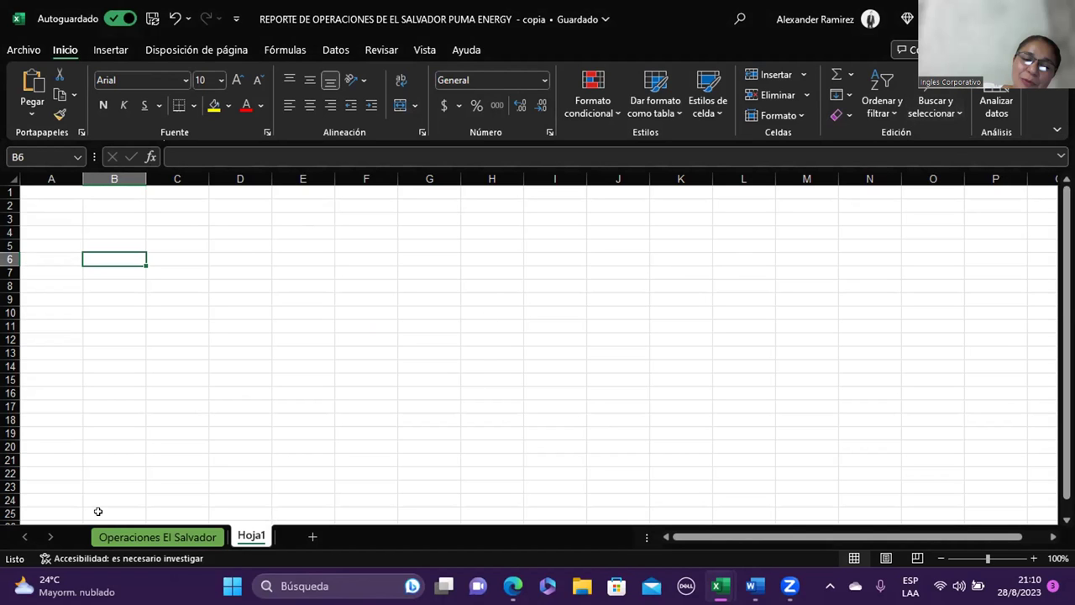
# - Go back to the Operaciones El Salvador sheet, then switch to the video meeting window
pyautogui.click(141, 537)
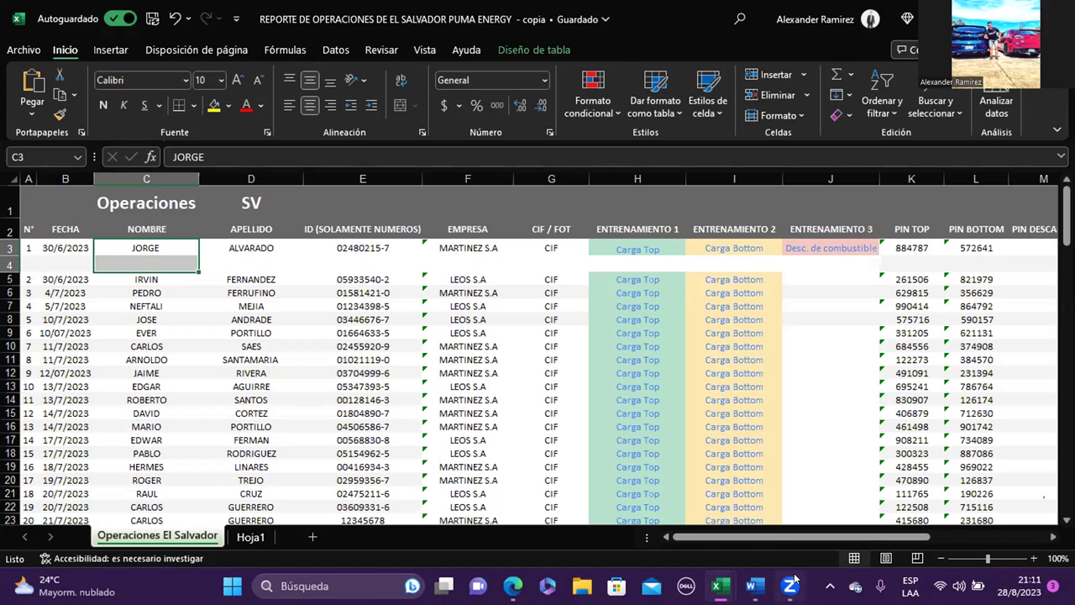
pyautogui.moveTo(790, 585)
pyautogui.click(755, 585)
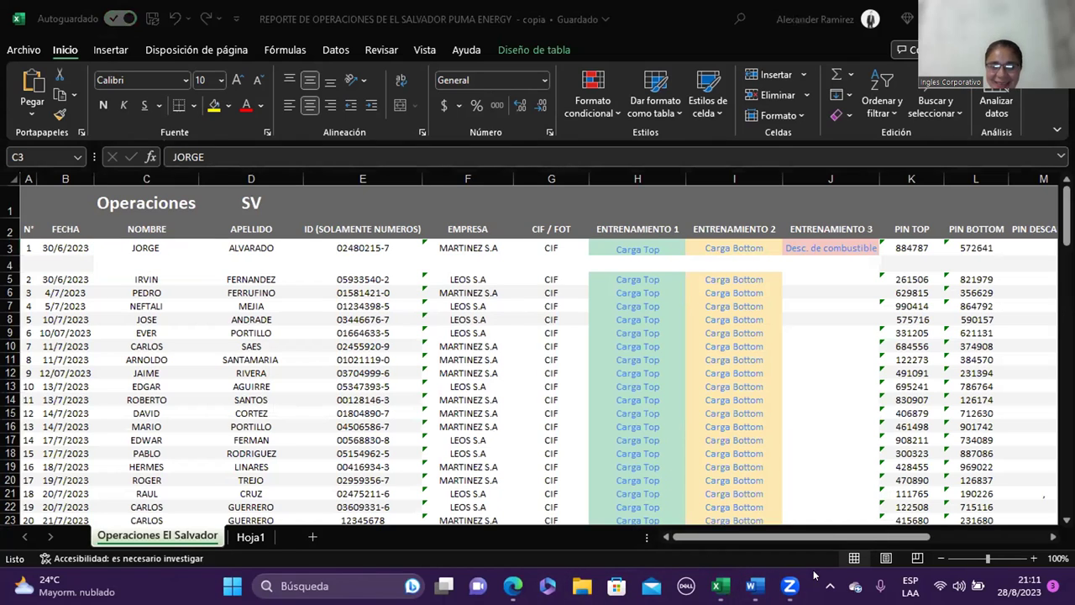